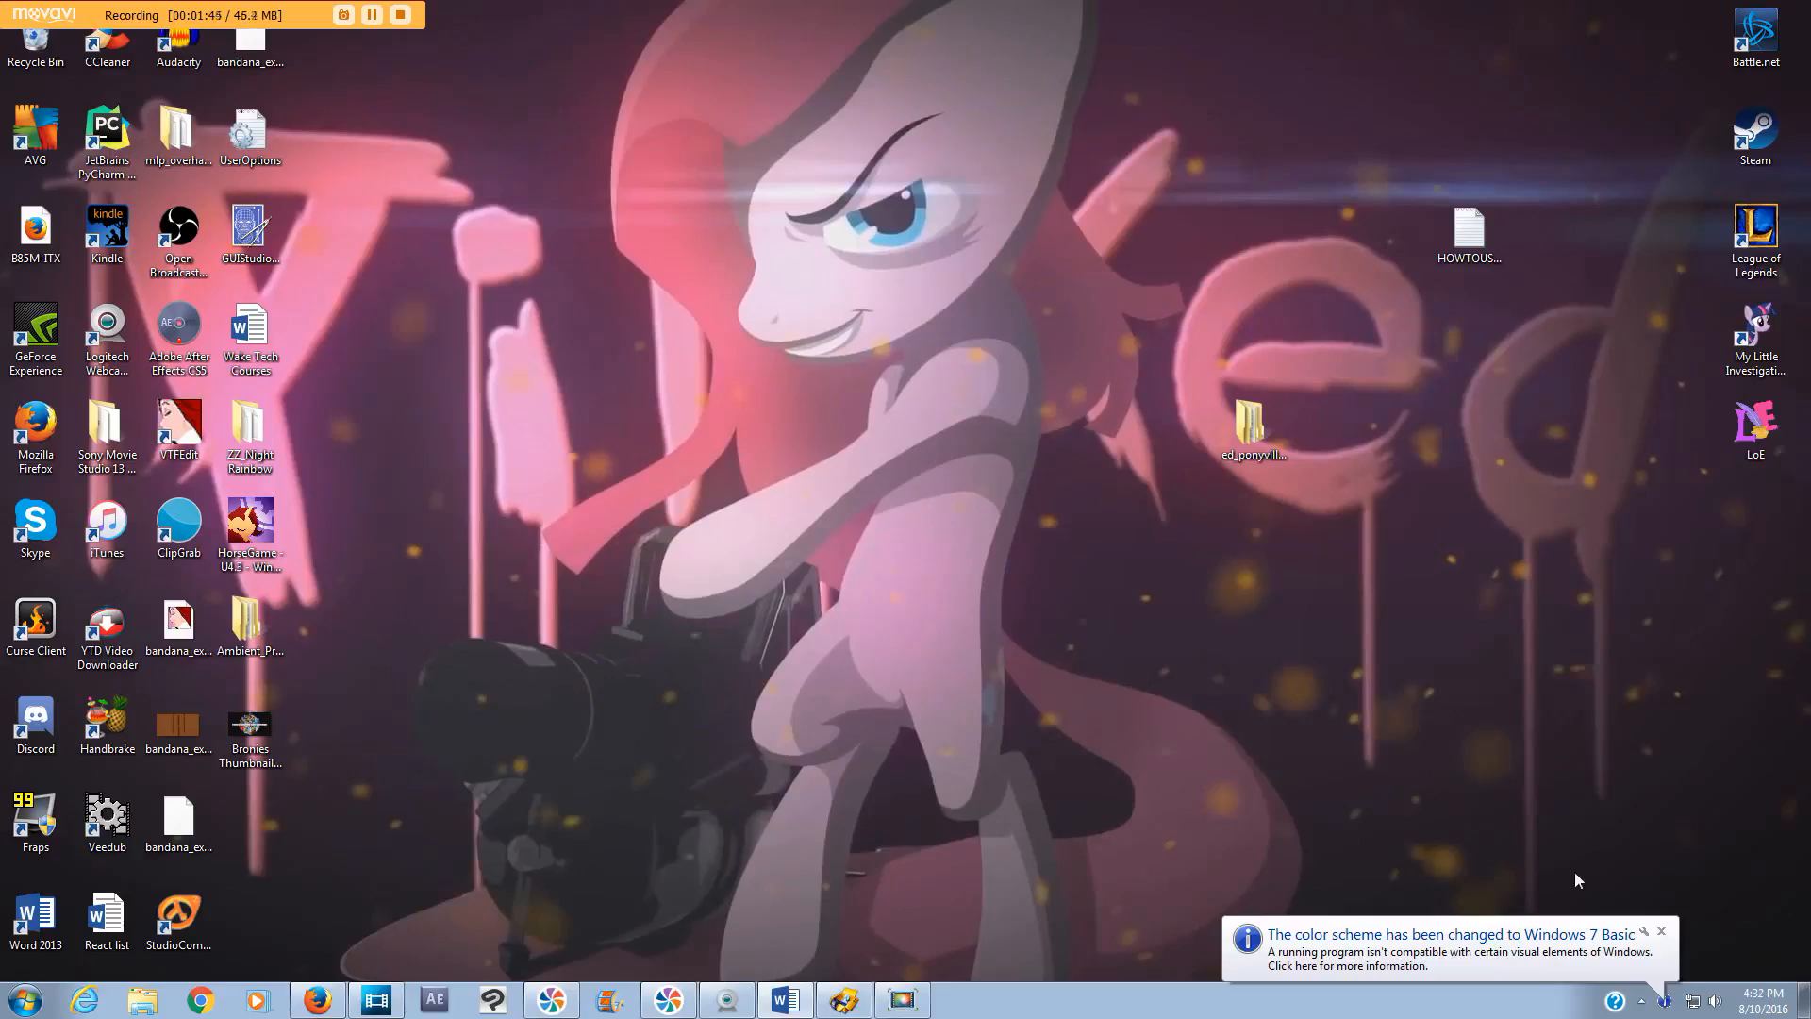
# - Dismiss the color scheme notice and open YTD Video Downloader, postponing its update until next time
pyautogui.click(1661, 933)
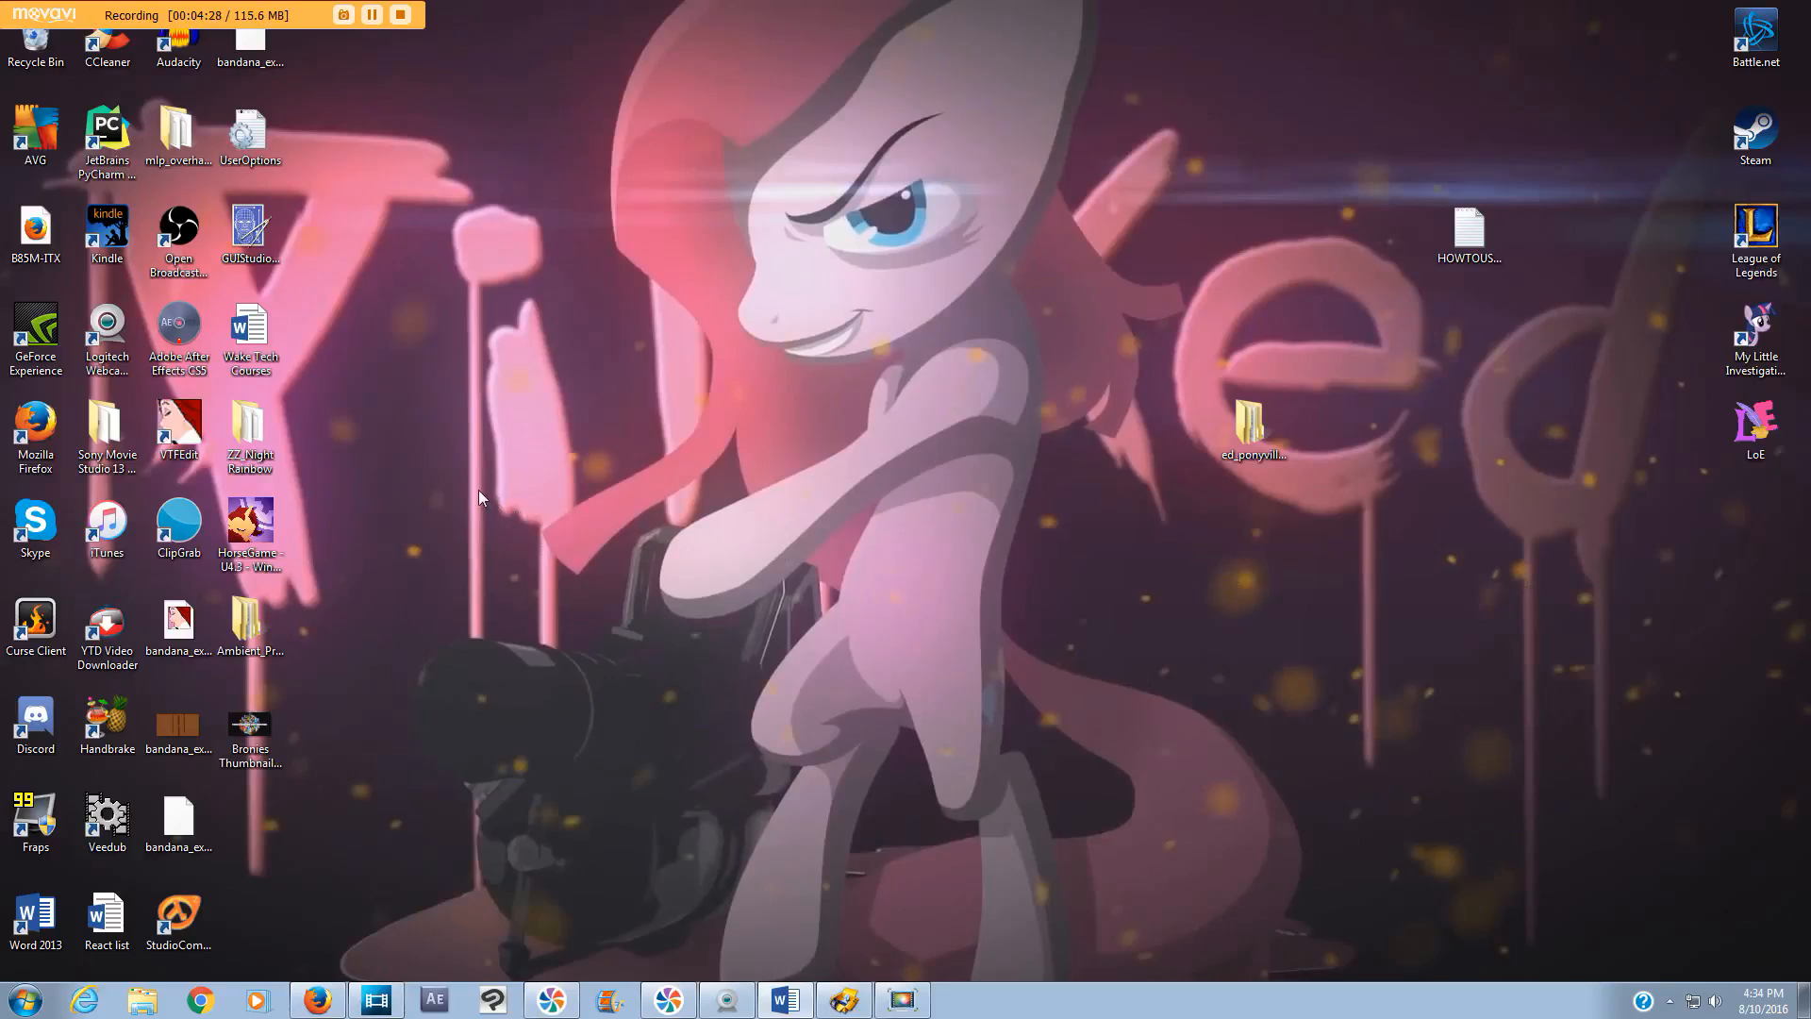
pyautogui.click(102, 634)
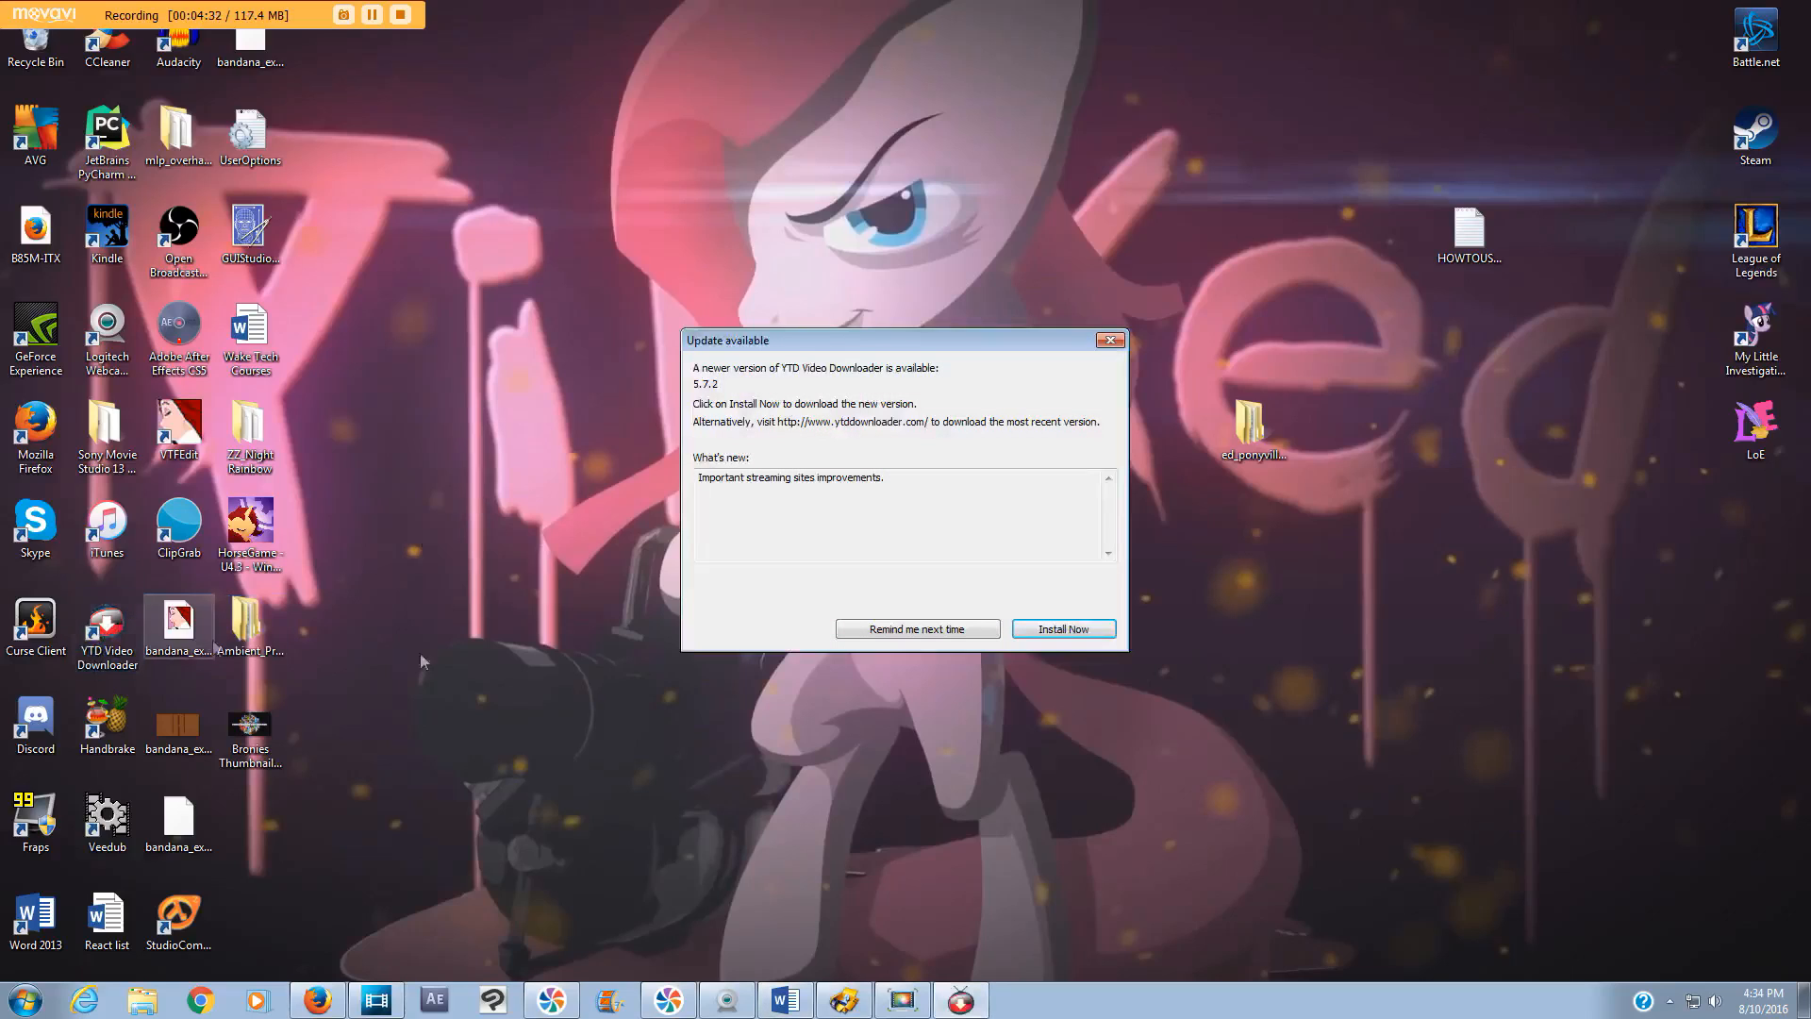
pyautogui.click(937, 629)
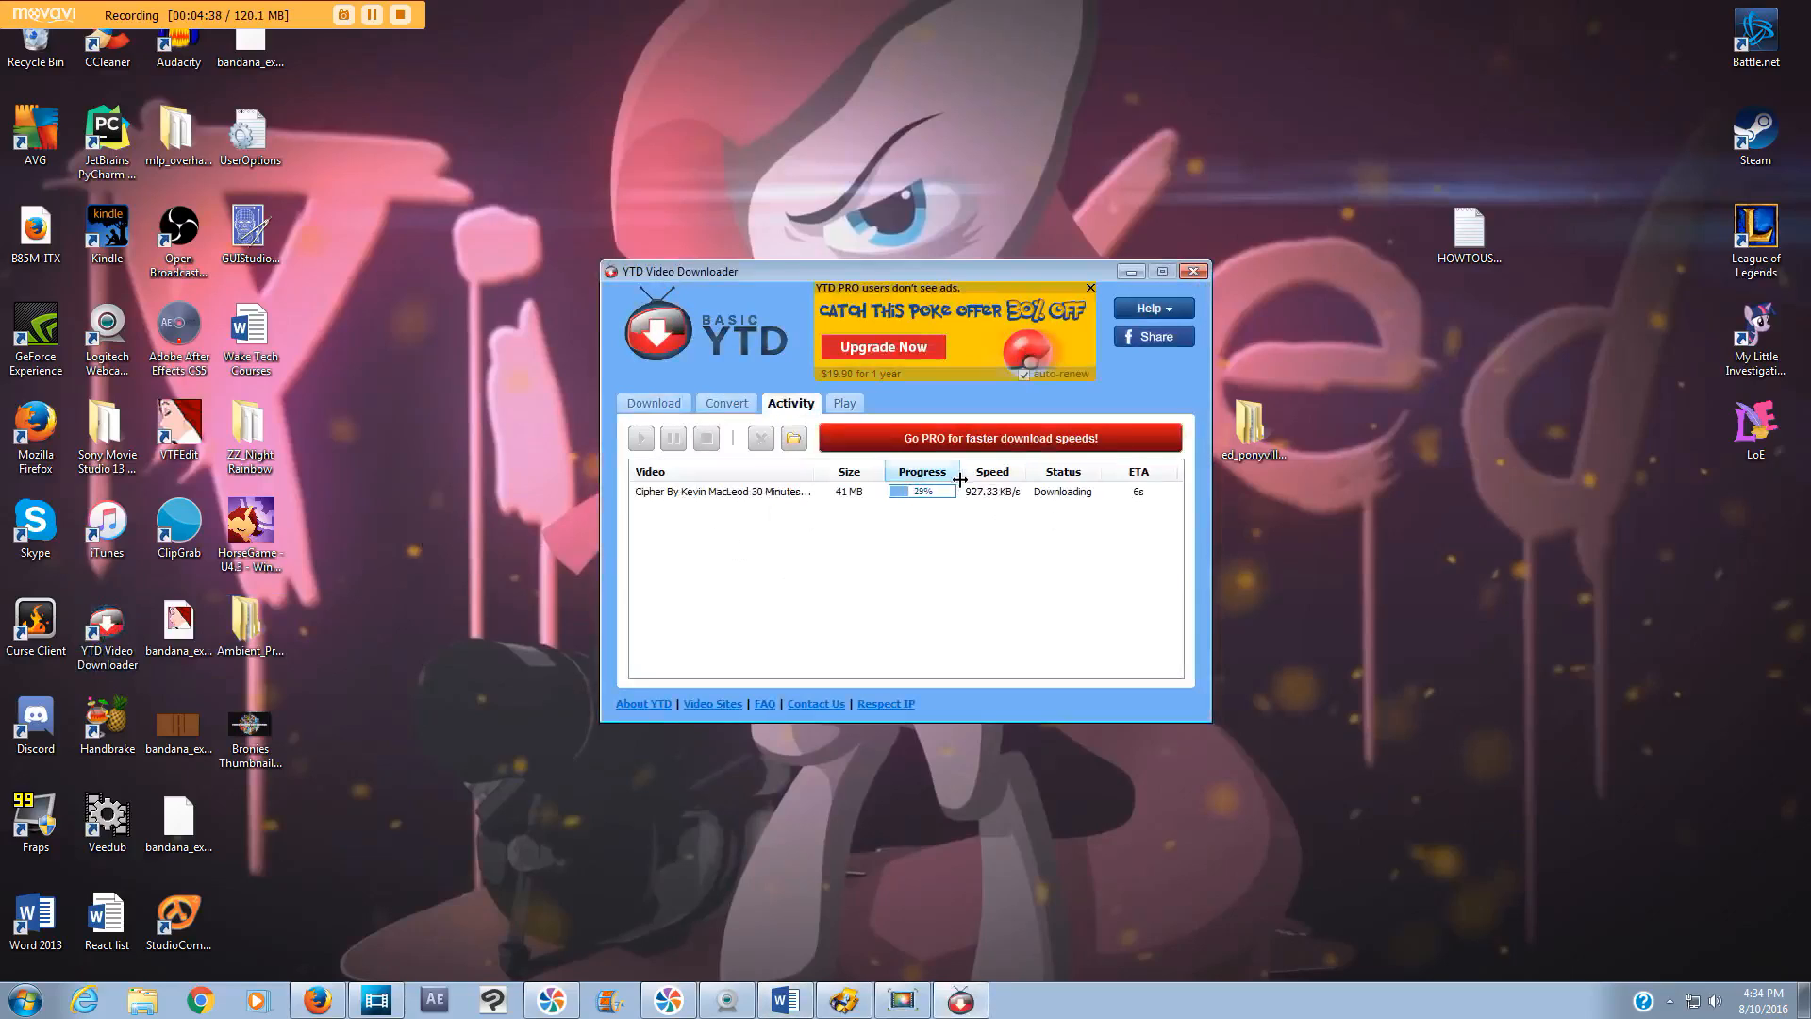
# - Remove the Cipher download from YTD Video Downloader's activity list and close the program
pyautogui.click(820, 492)
pyautogui.click(761, 439)
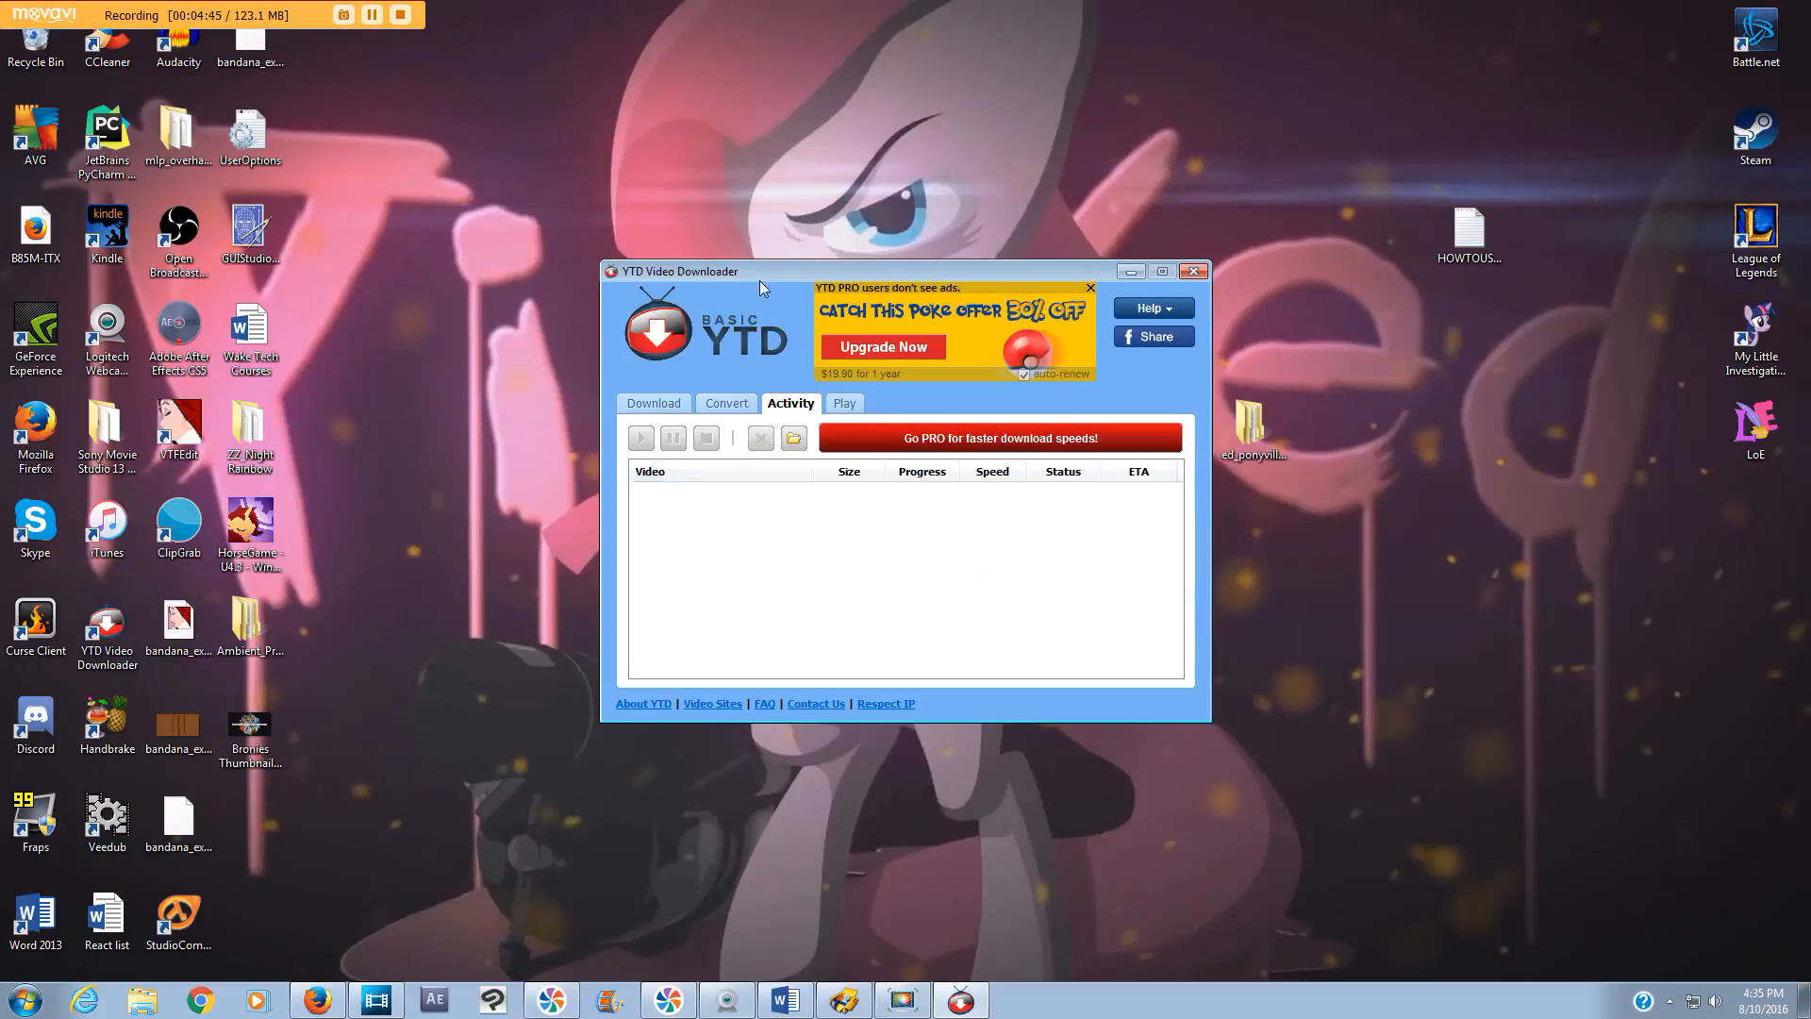
pyautogui.moveTo(760, 280); pyautogui.dragTo(677, 202)
pyautogui.moveTo(867, 195); pyautogui.dragTo(878, 265)
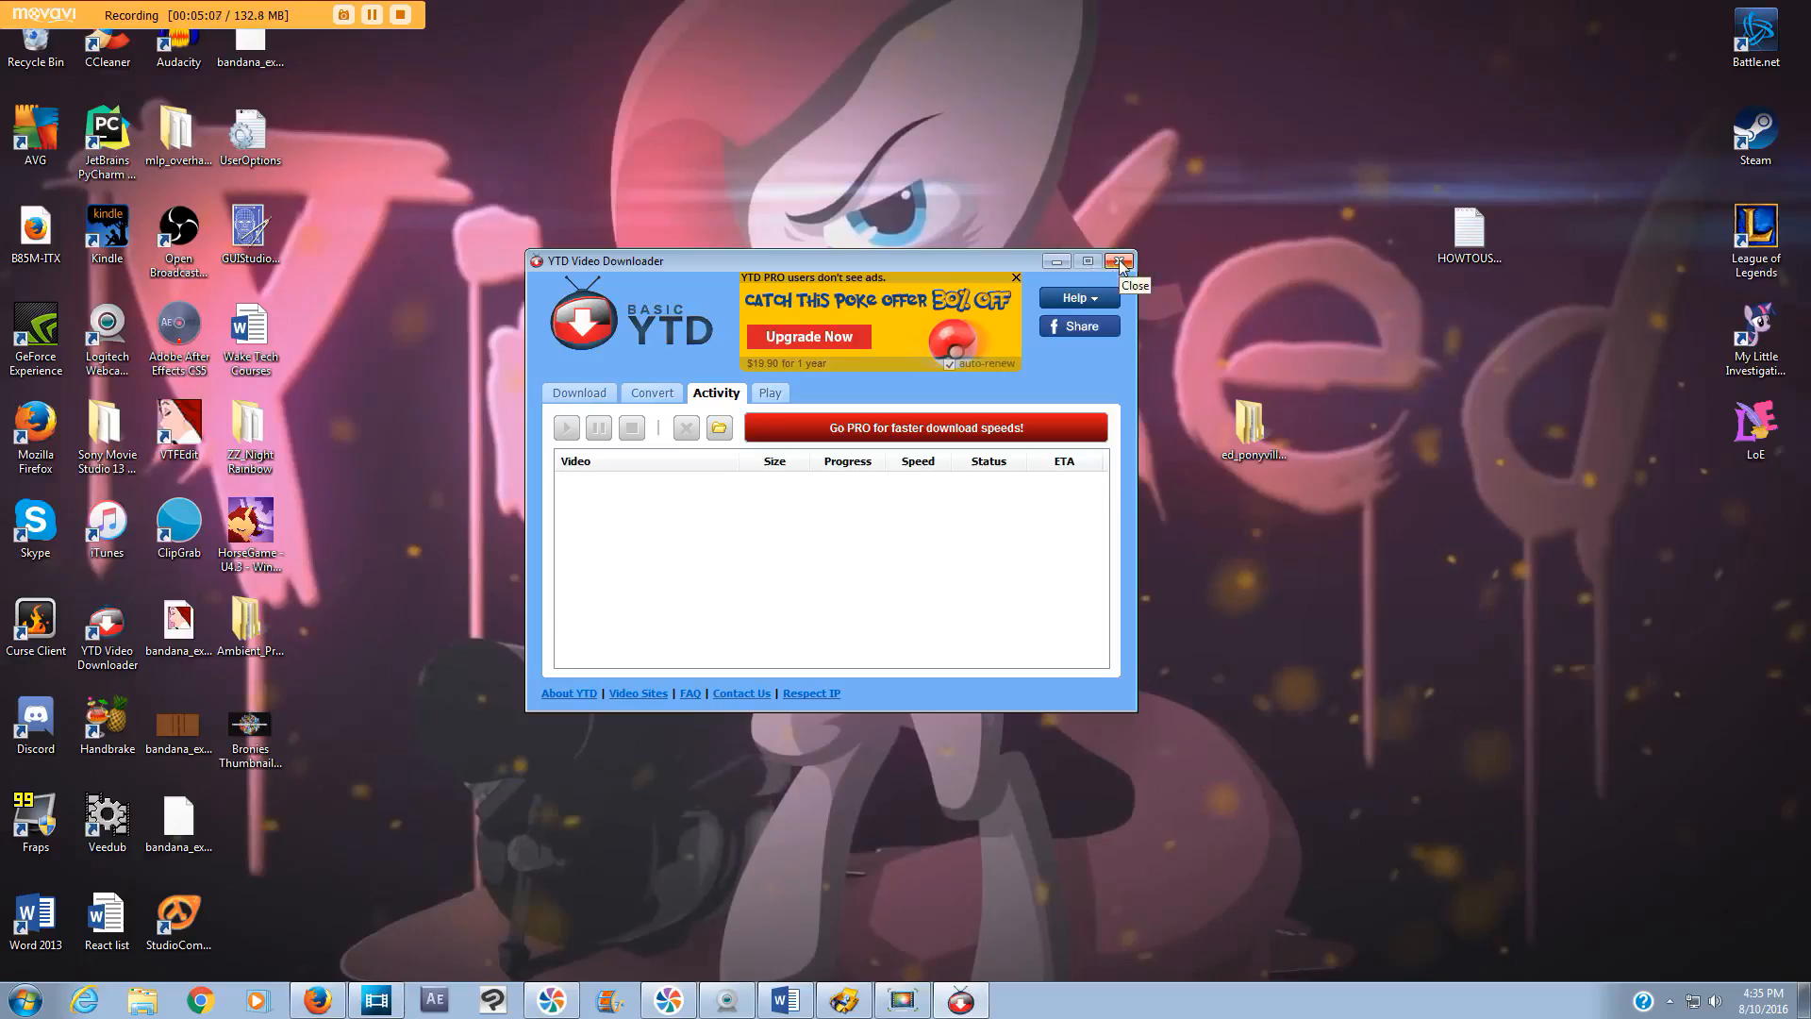
pyautogui.click(1119, 262)
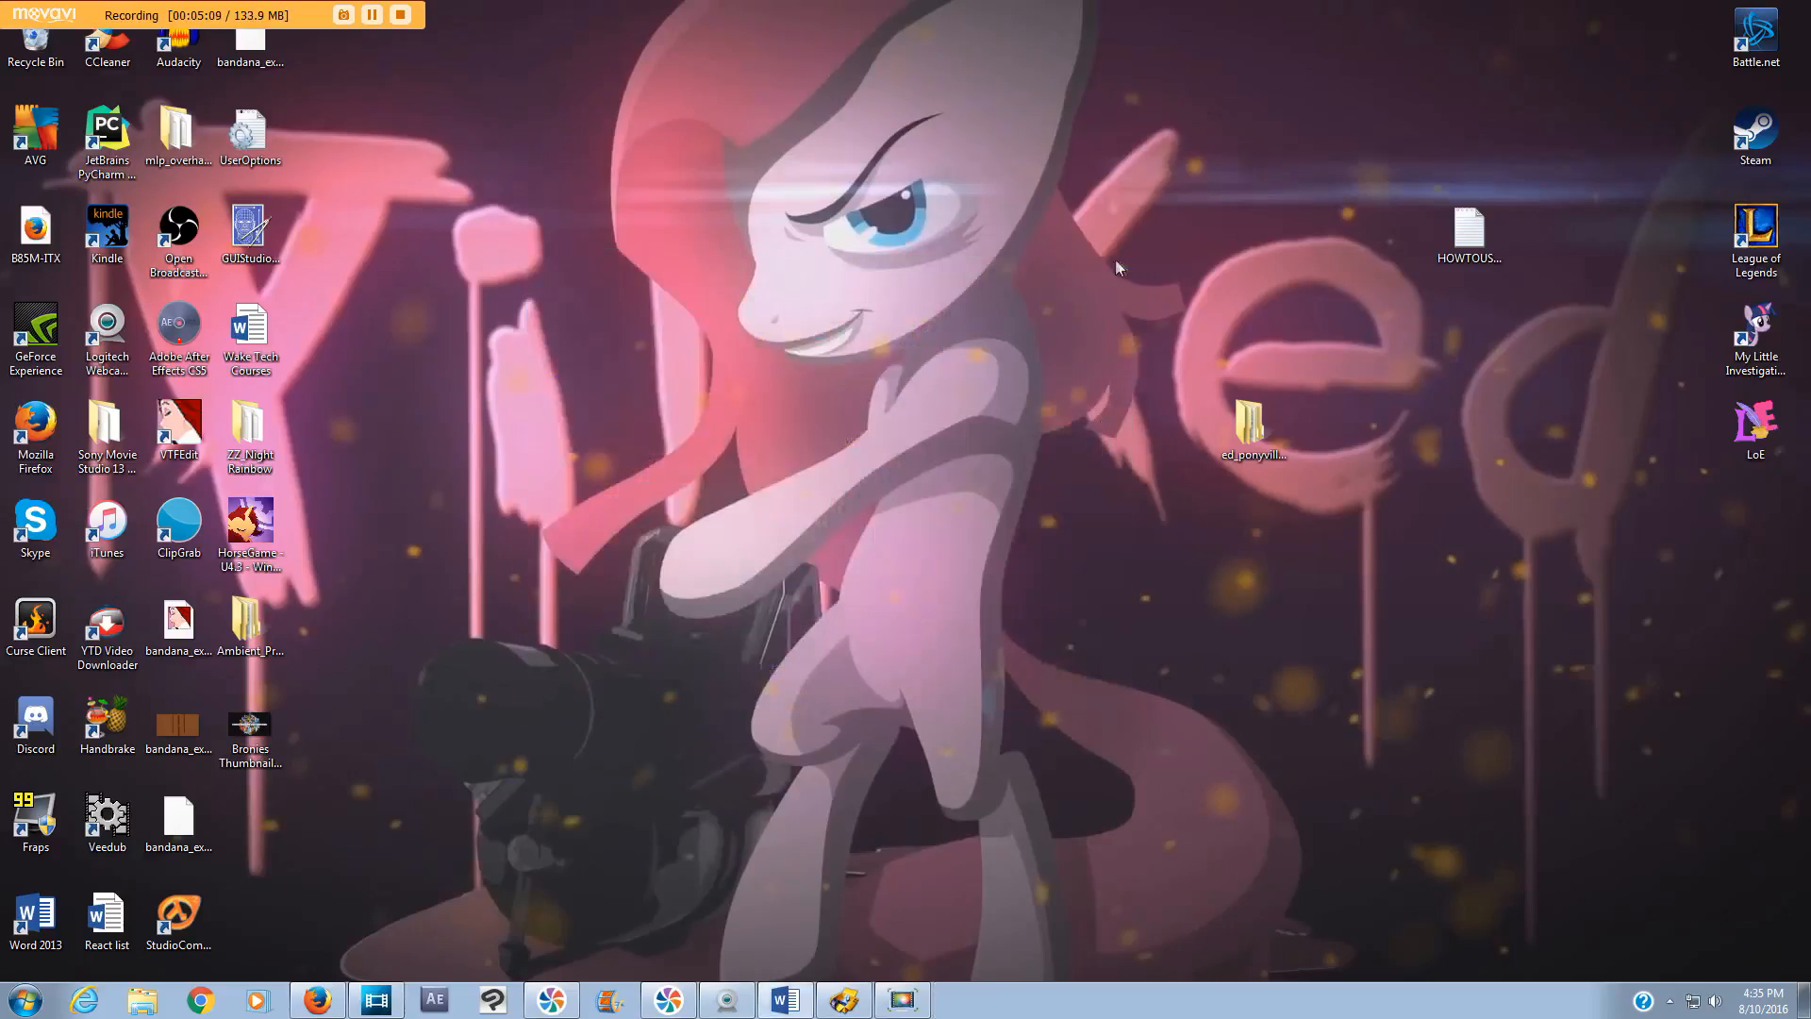
# - Open ClipGrab to view its Downloads page, then close it
pyautogui.doubleClick(179, 525)
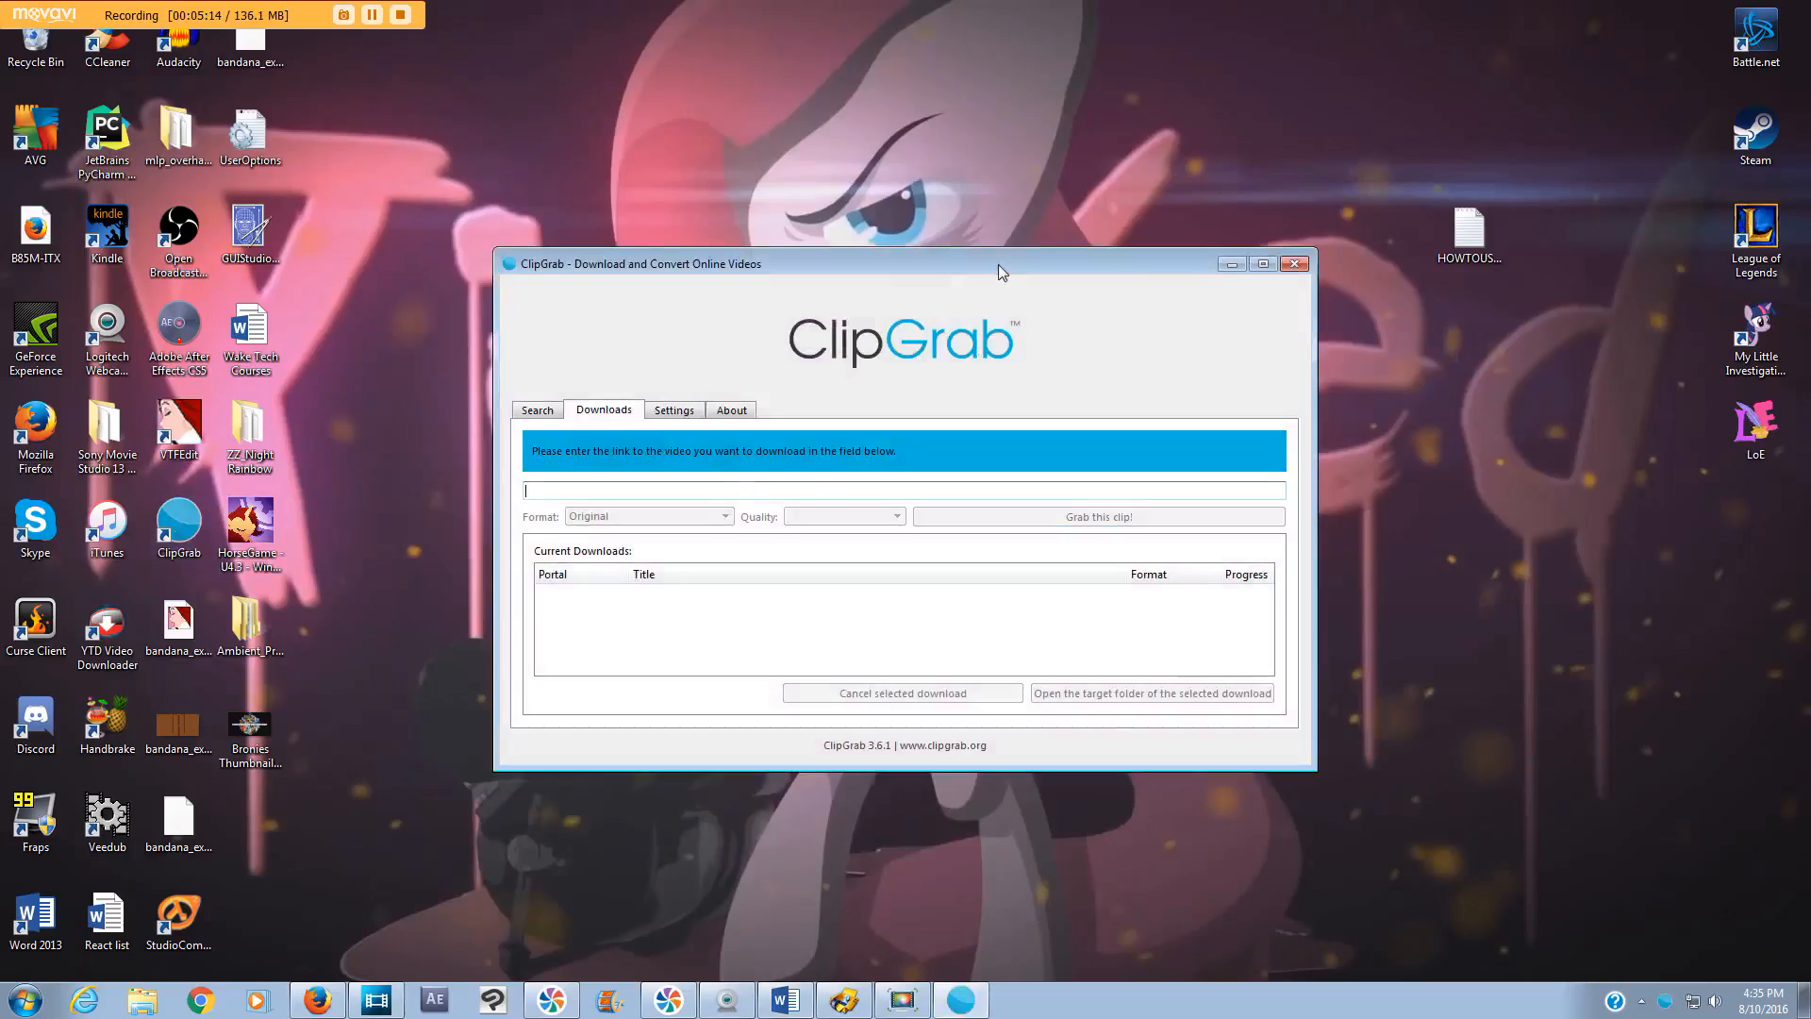
pyautogui.moveTo(998, 264); pyautogui.dragTo(949, 164)
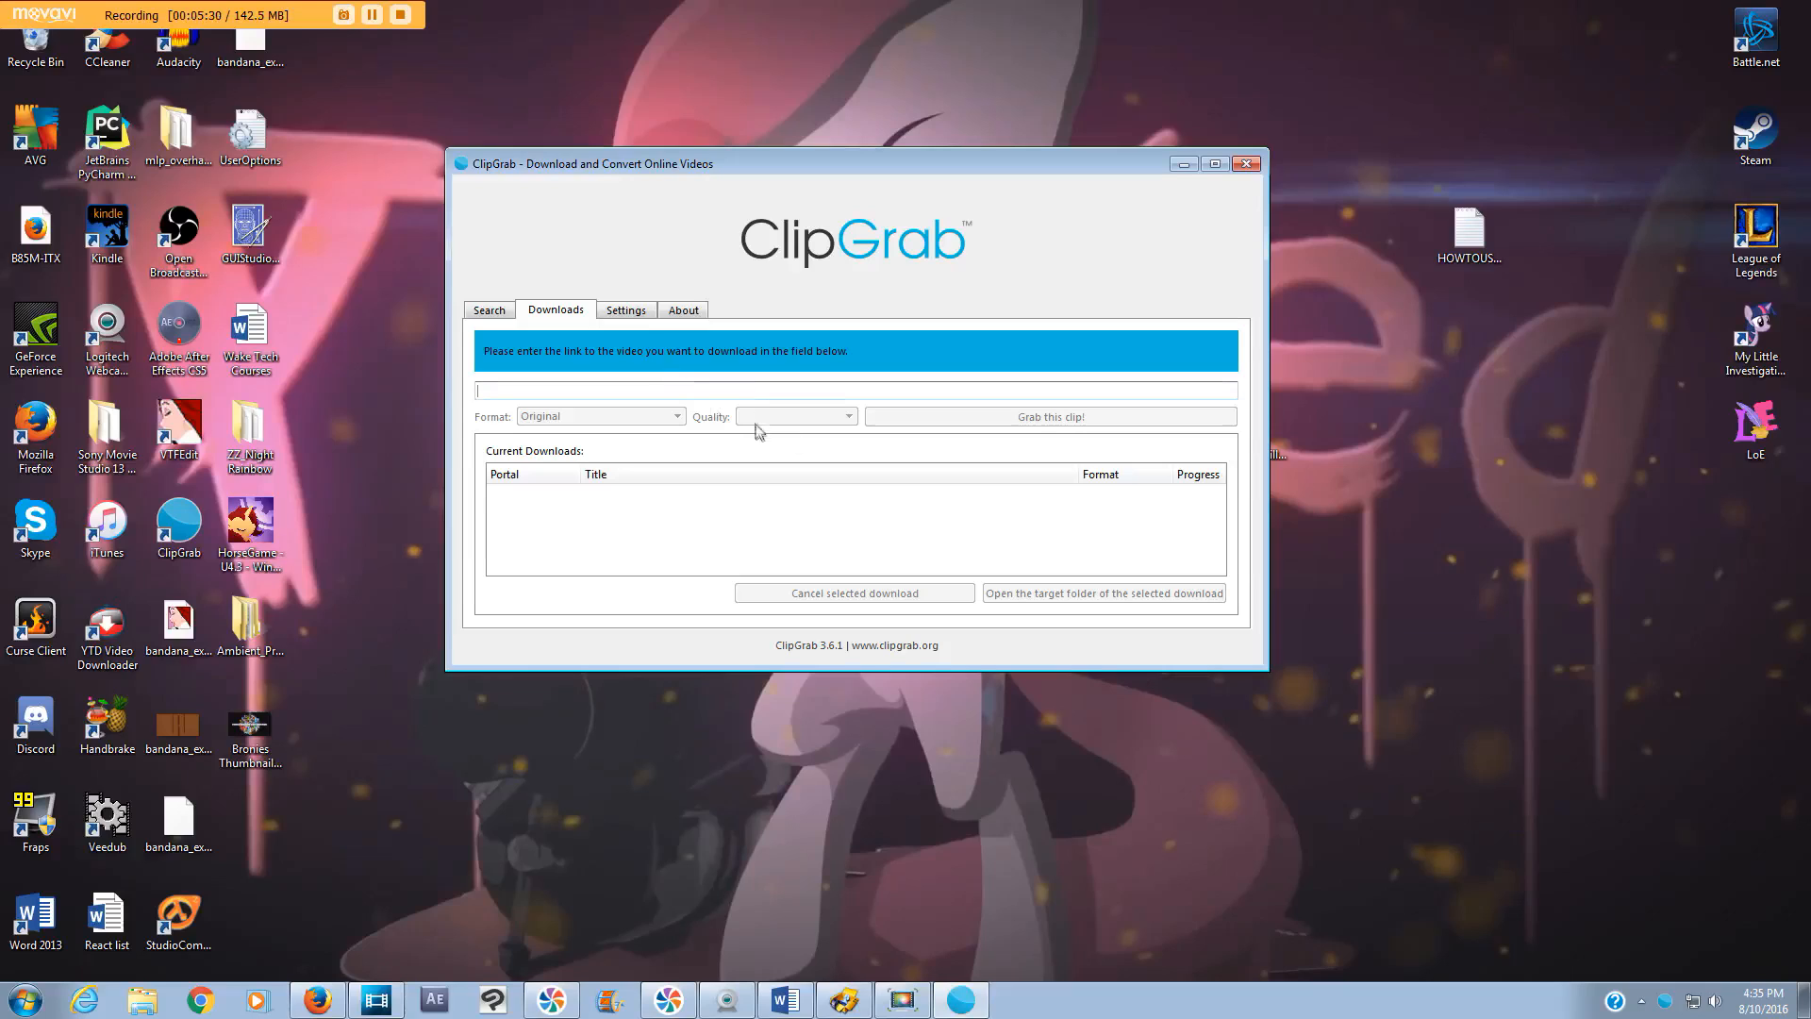
pyautogui.click(1247, 165)
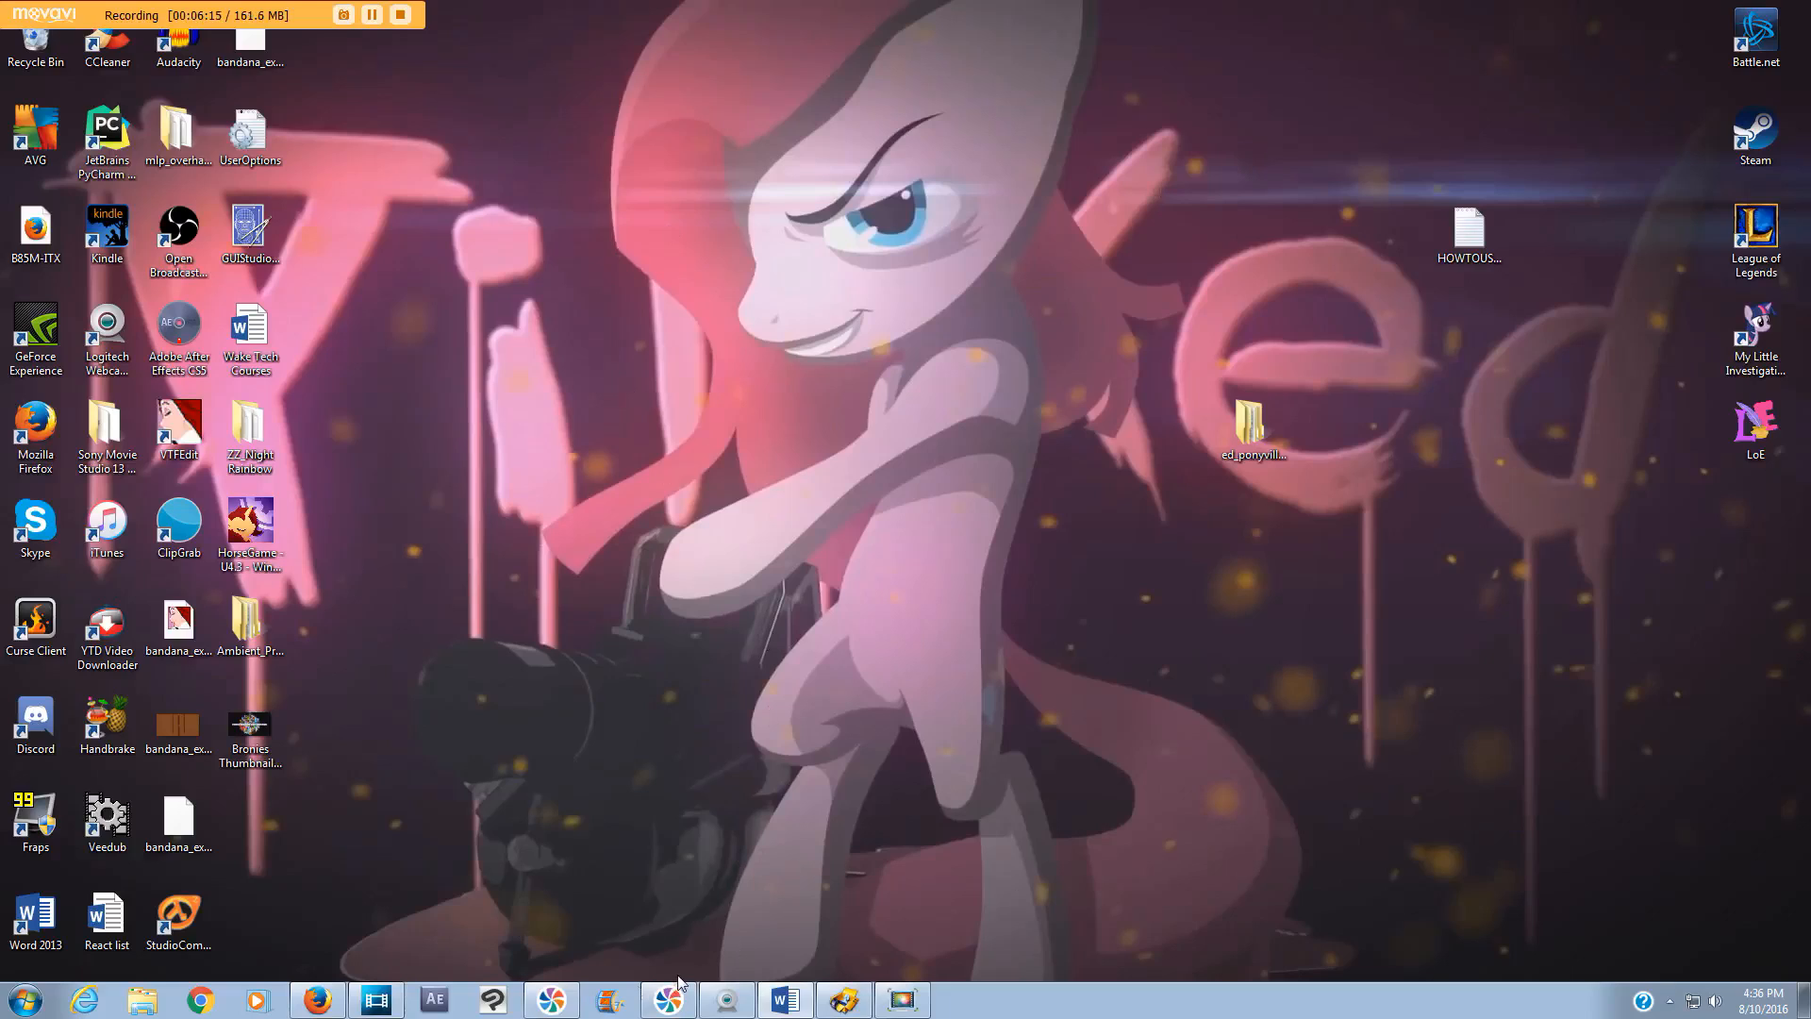
# - Open the video converter from Movavi Video Suite and add Another Stroke of the Lyrish Reaction.mkv from the movavi webcam folder
pyautogui.click(550, 1000)
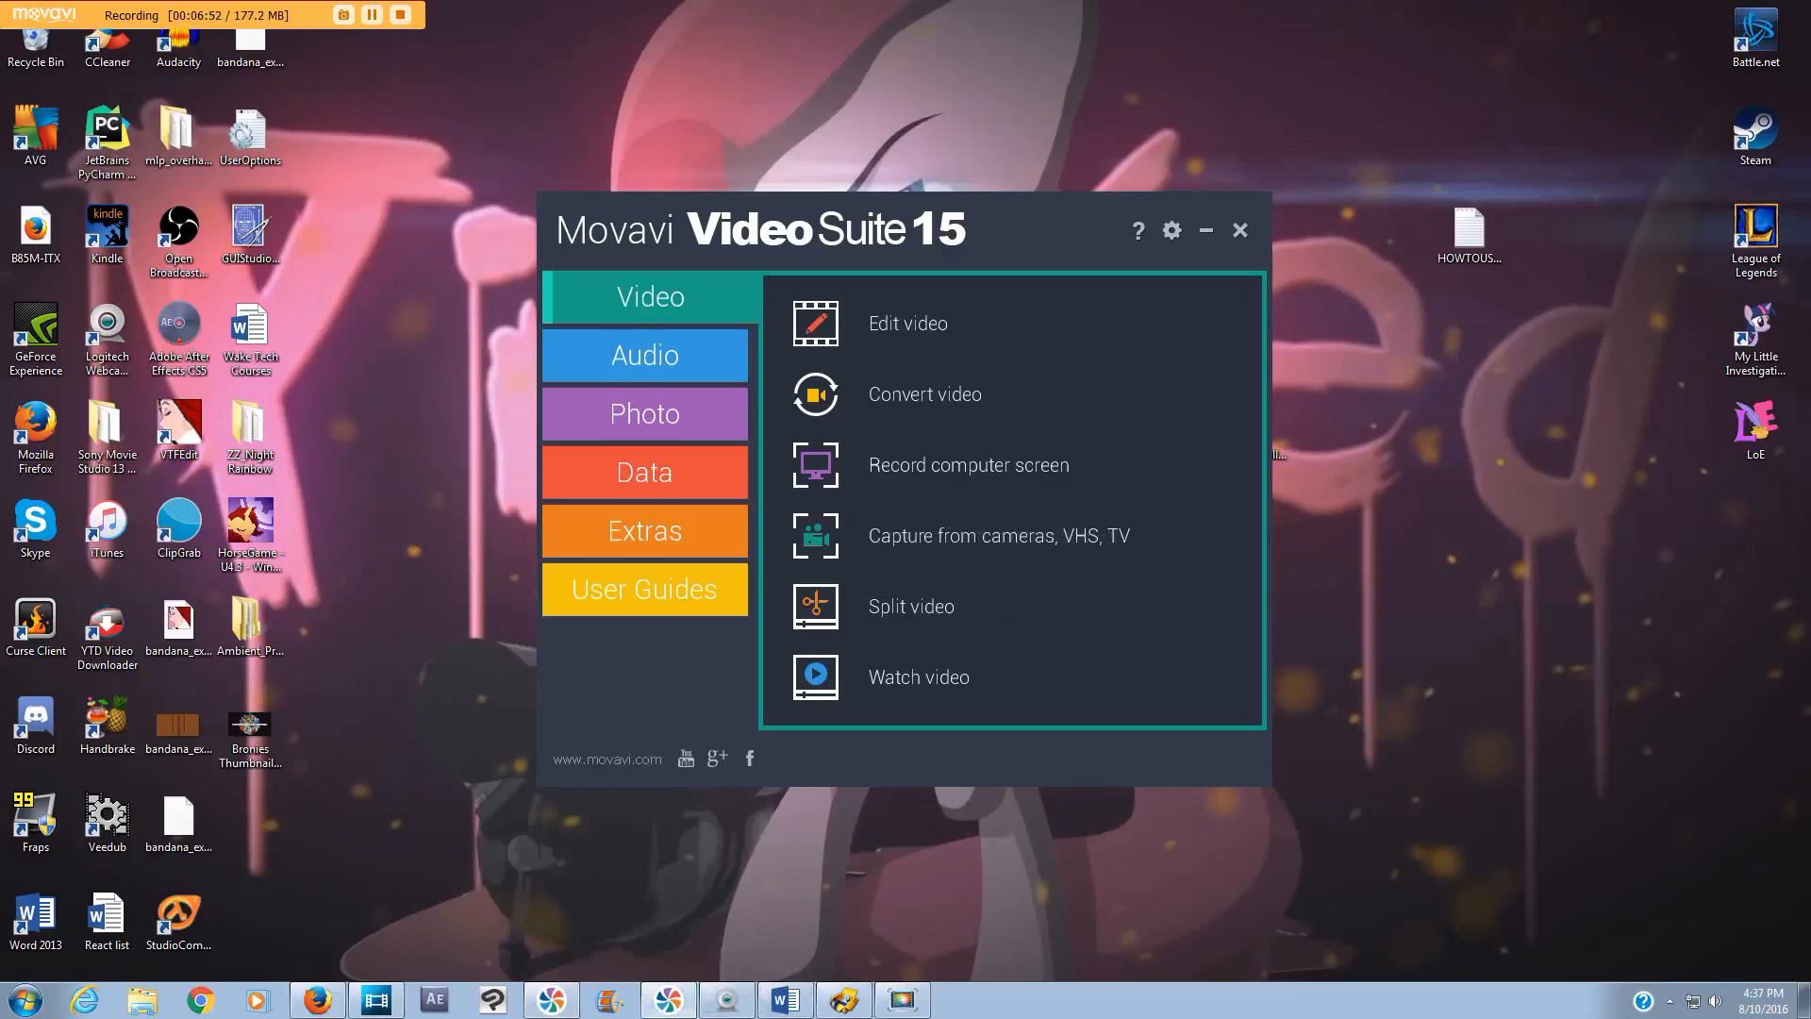
pyautogui.moveTo(1283, 151); pyautogui.dragTo(1810, 163)
pyautogui.click(878, 395)
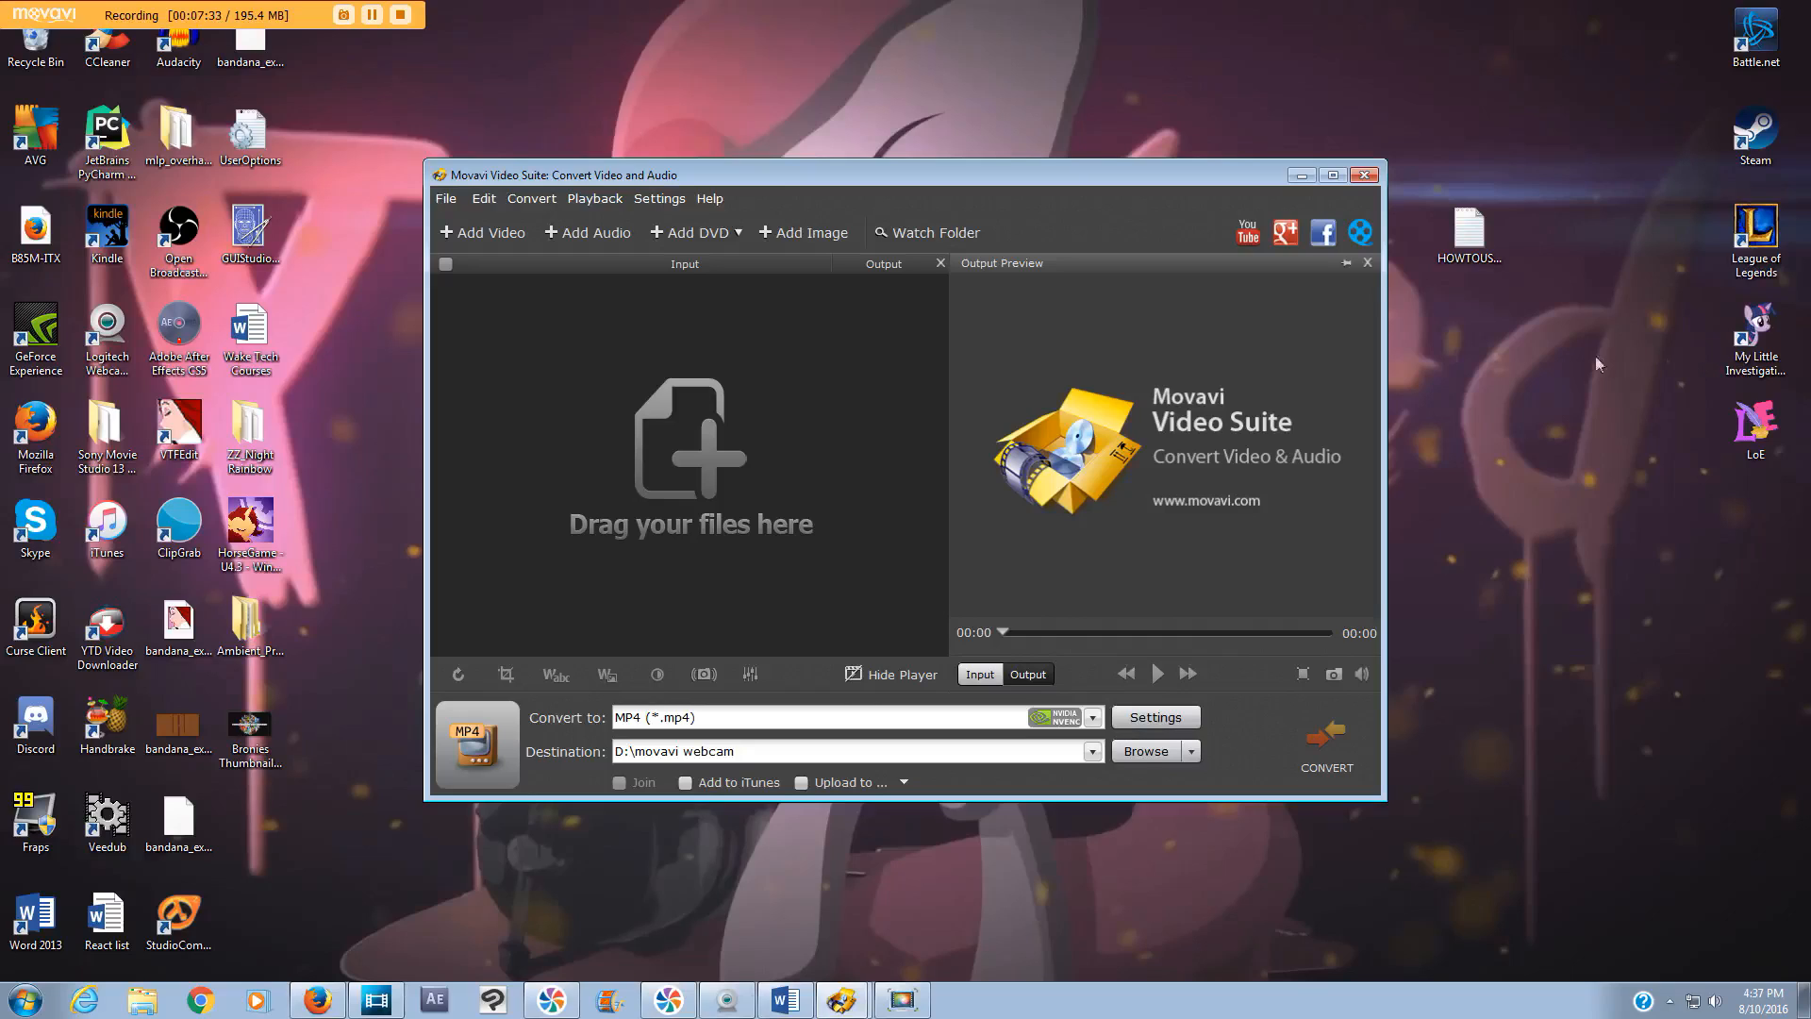
pyautogui.click(493, 232)
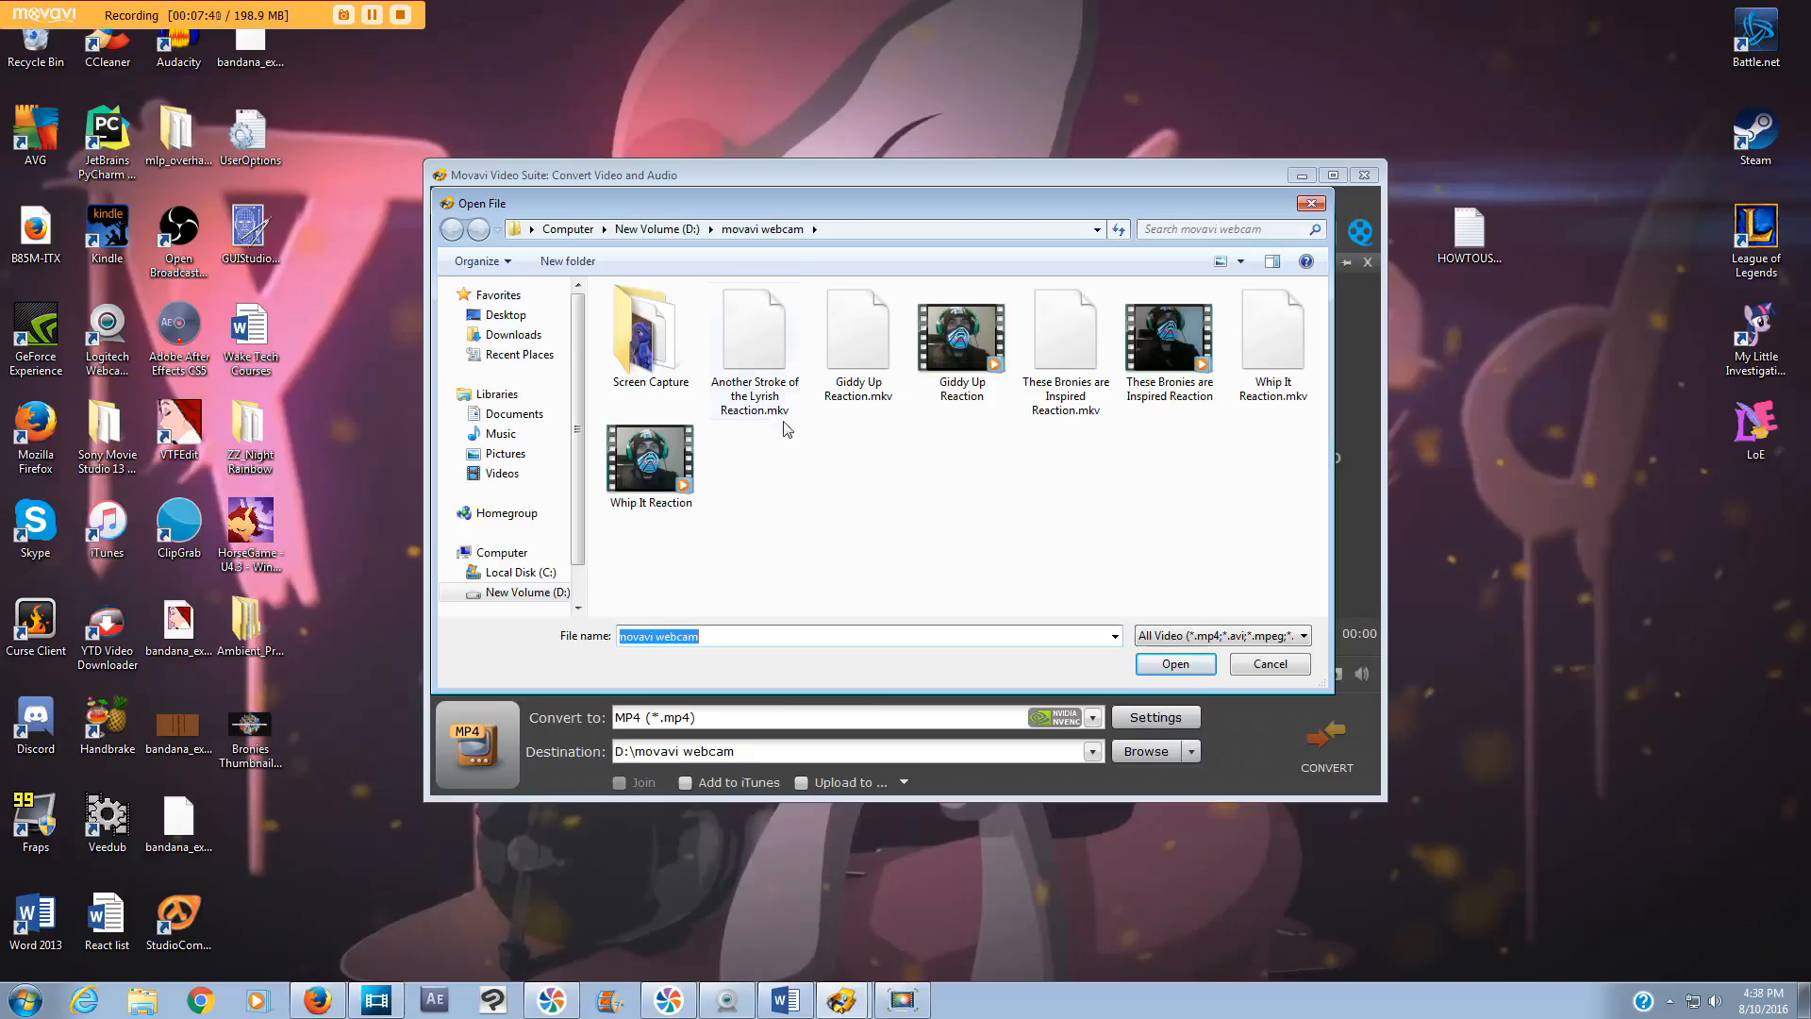
pyautogui.click(758, 327)
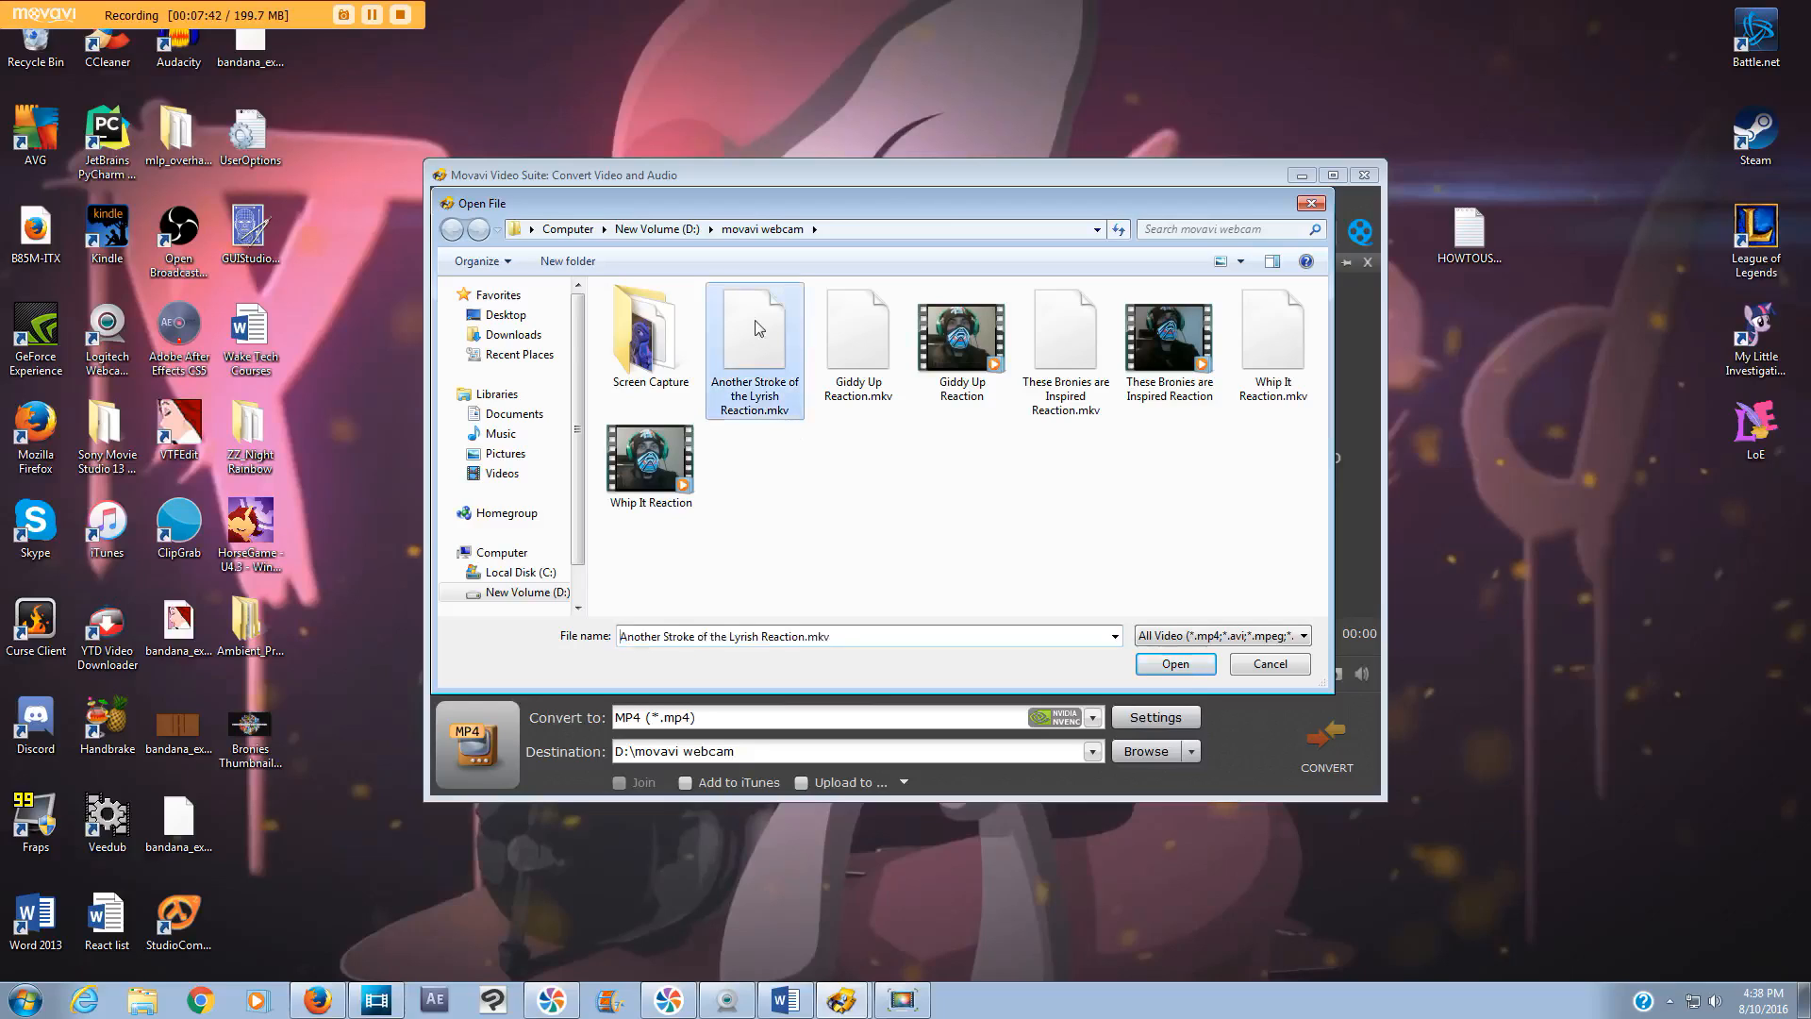
pyautogui.doubleClick(757, 327)
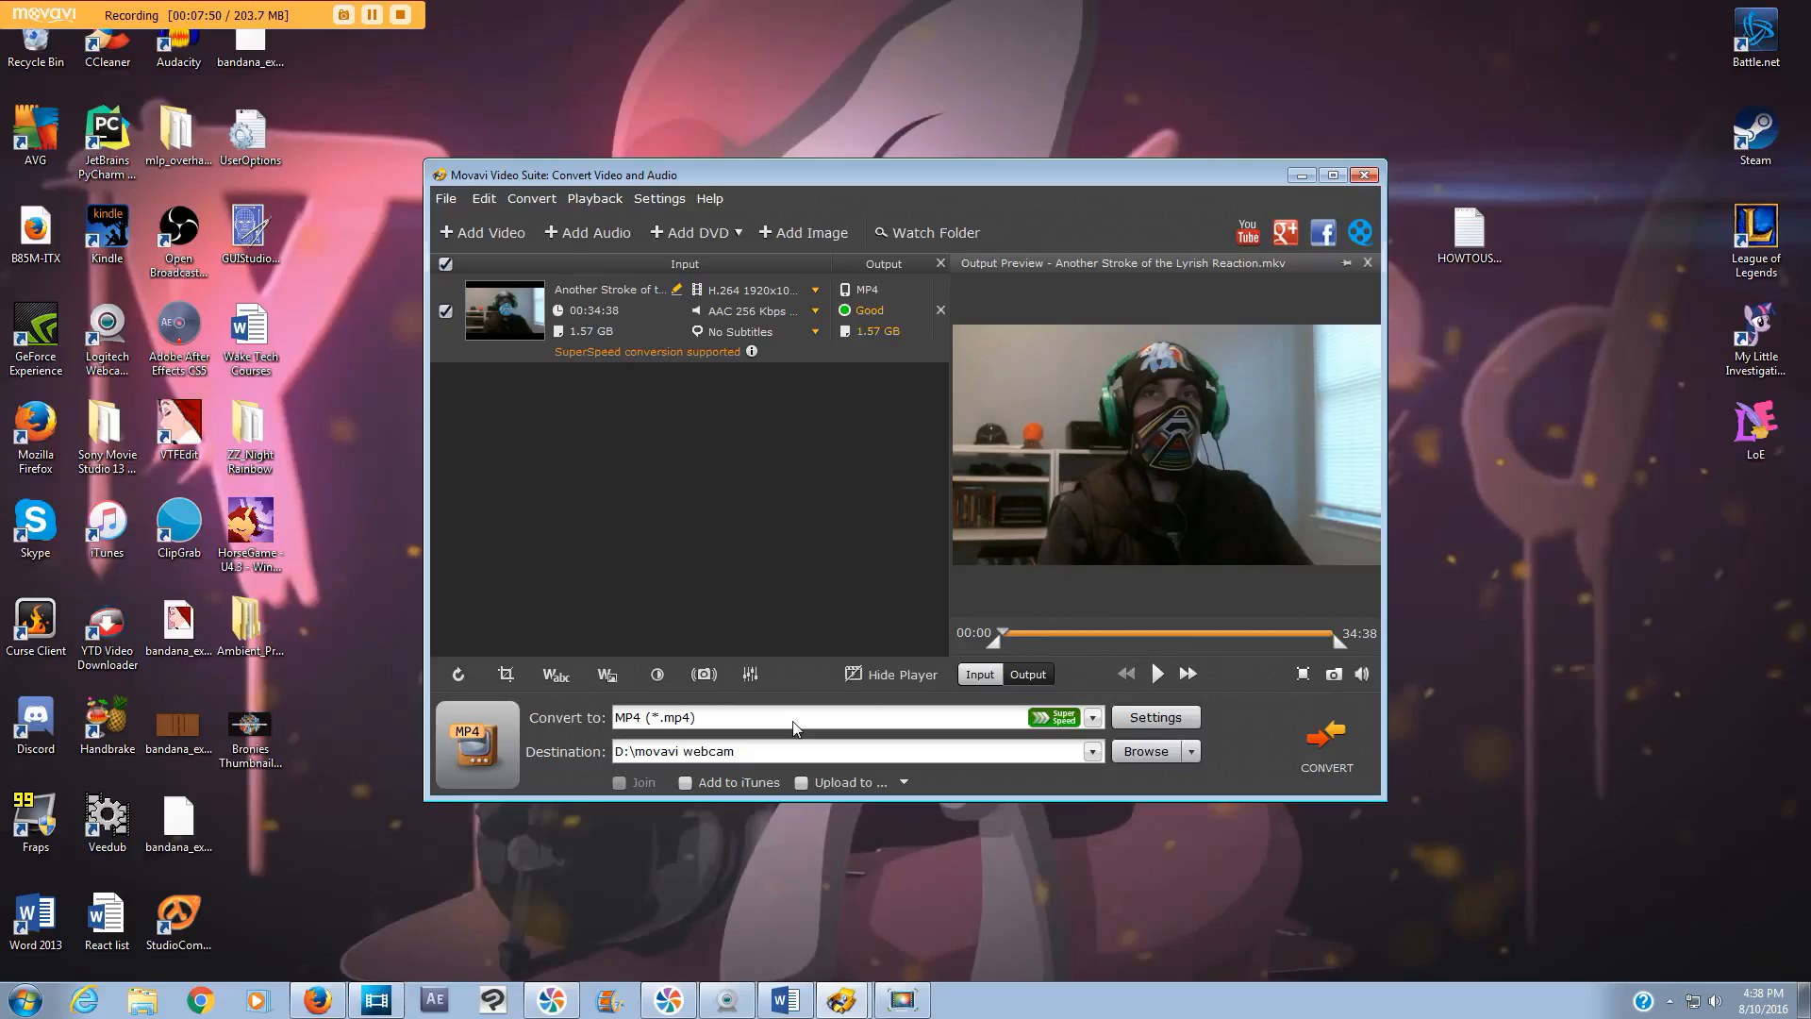
# - Crop the reaction video's sides with the aspect ratio unlocked, keeping the full height, to about 1327 x 1080
pyautogui.click(508, 674)
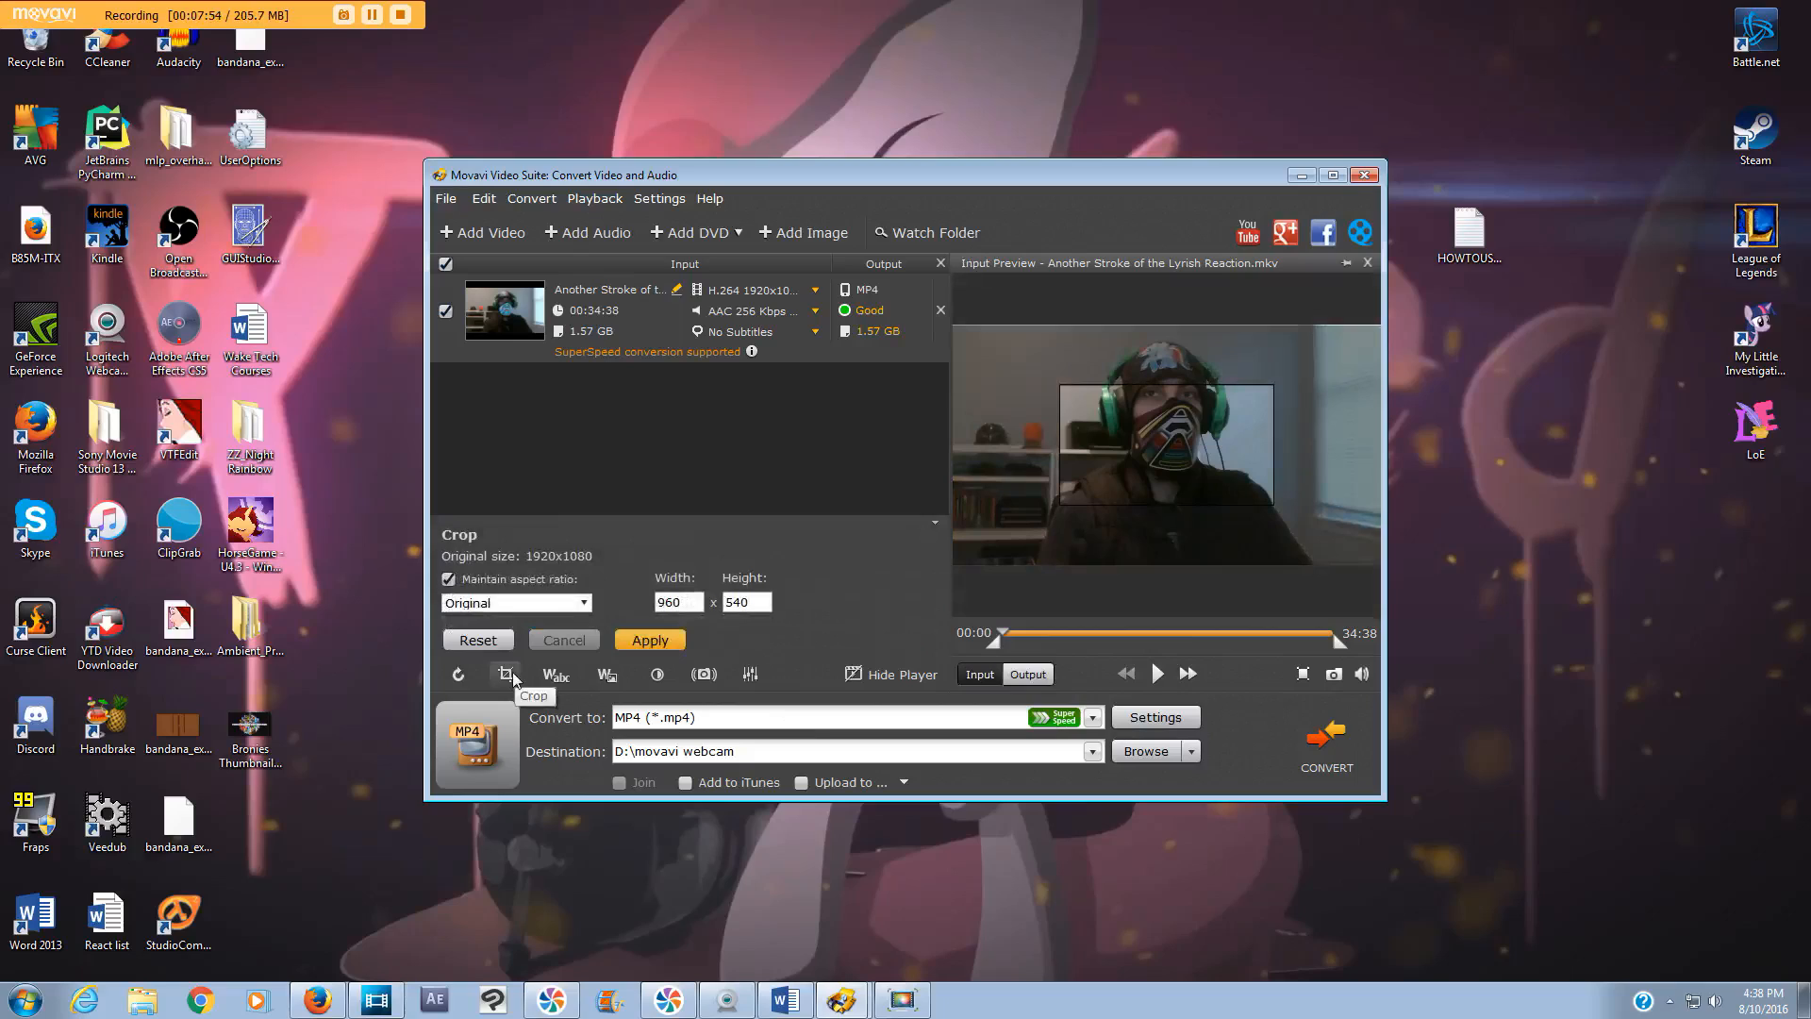
pyautogui.click(449, 579)
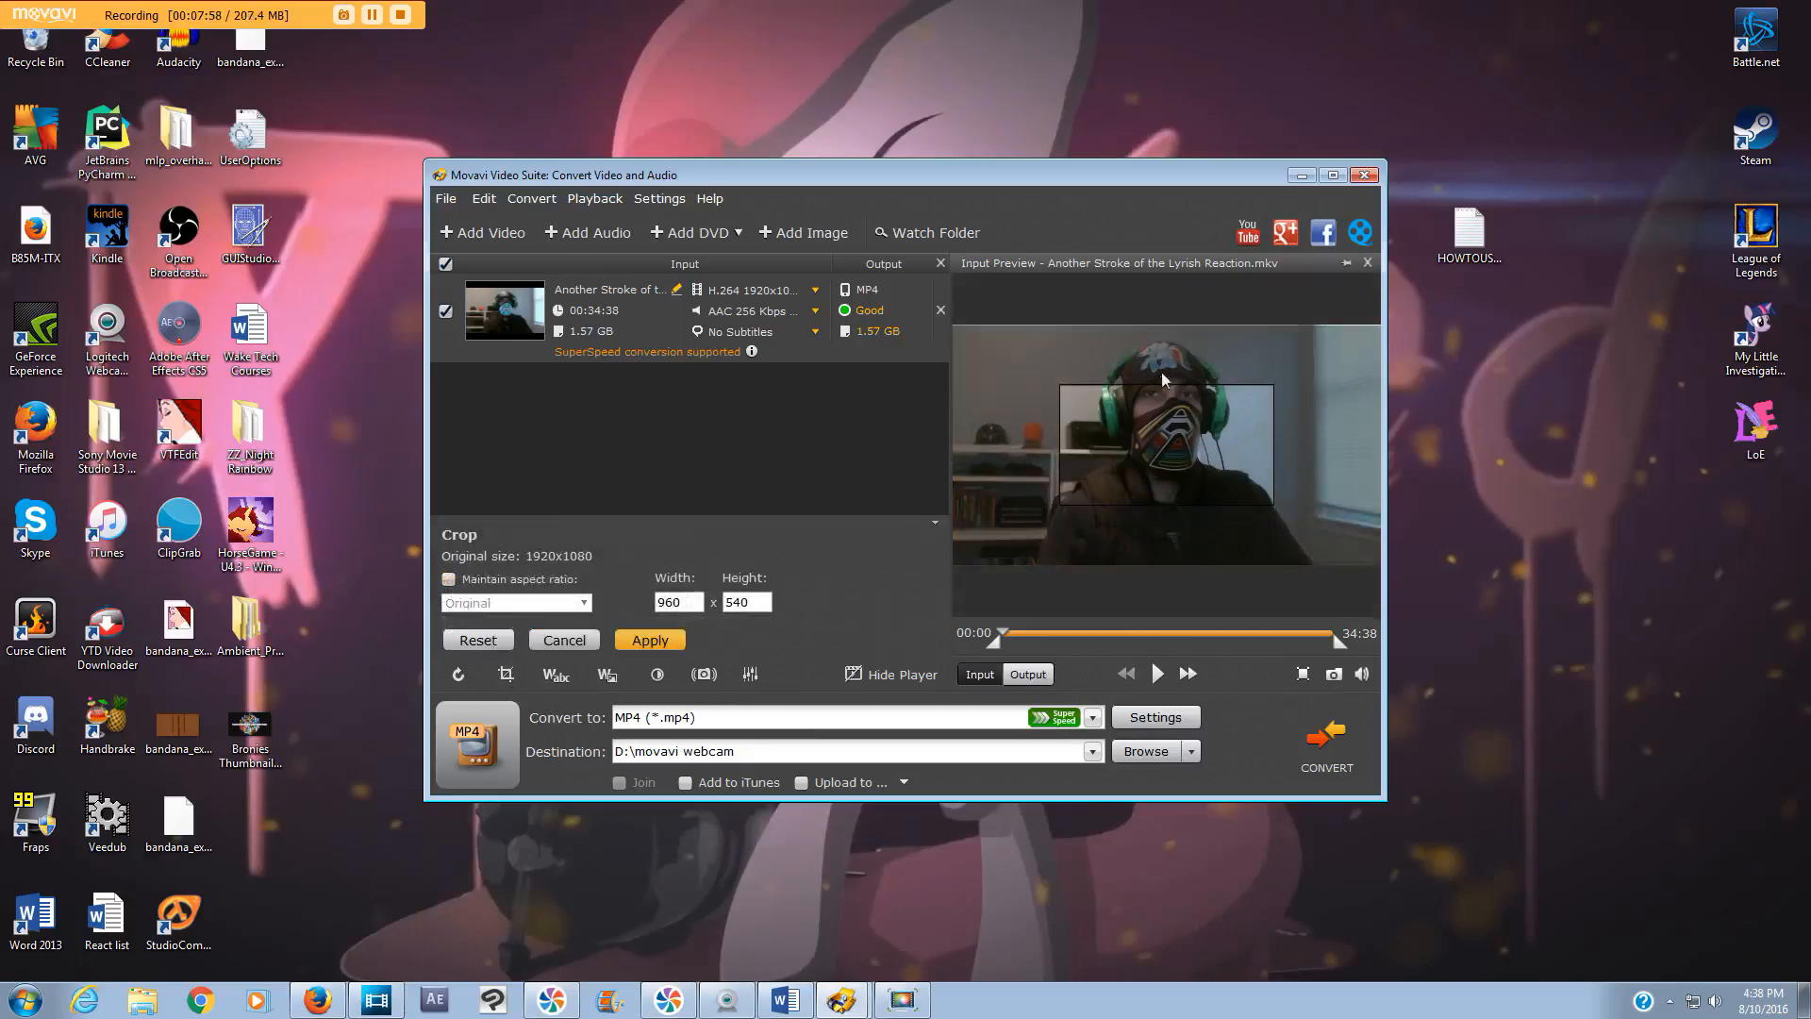
pyautogui.moveTo(1160, 386); pyautogui.dragTo(1162, 320)
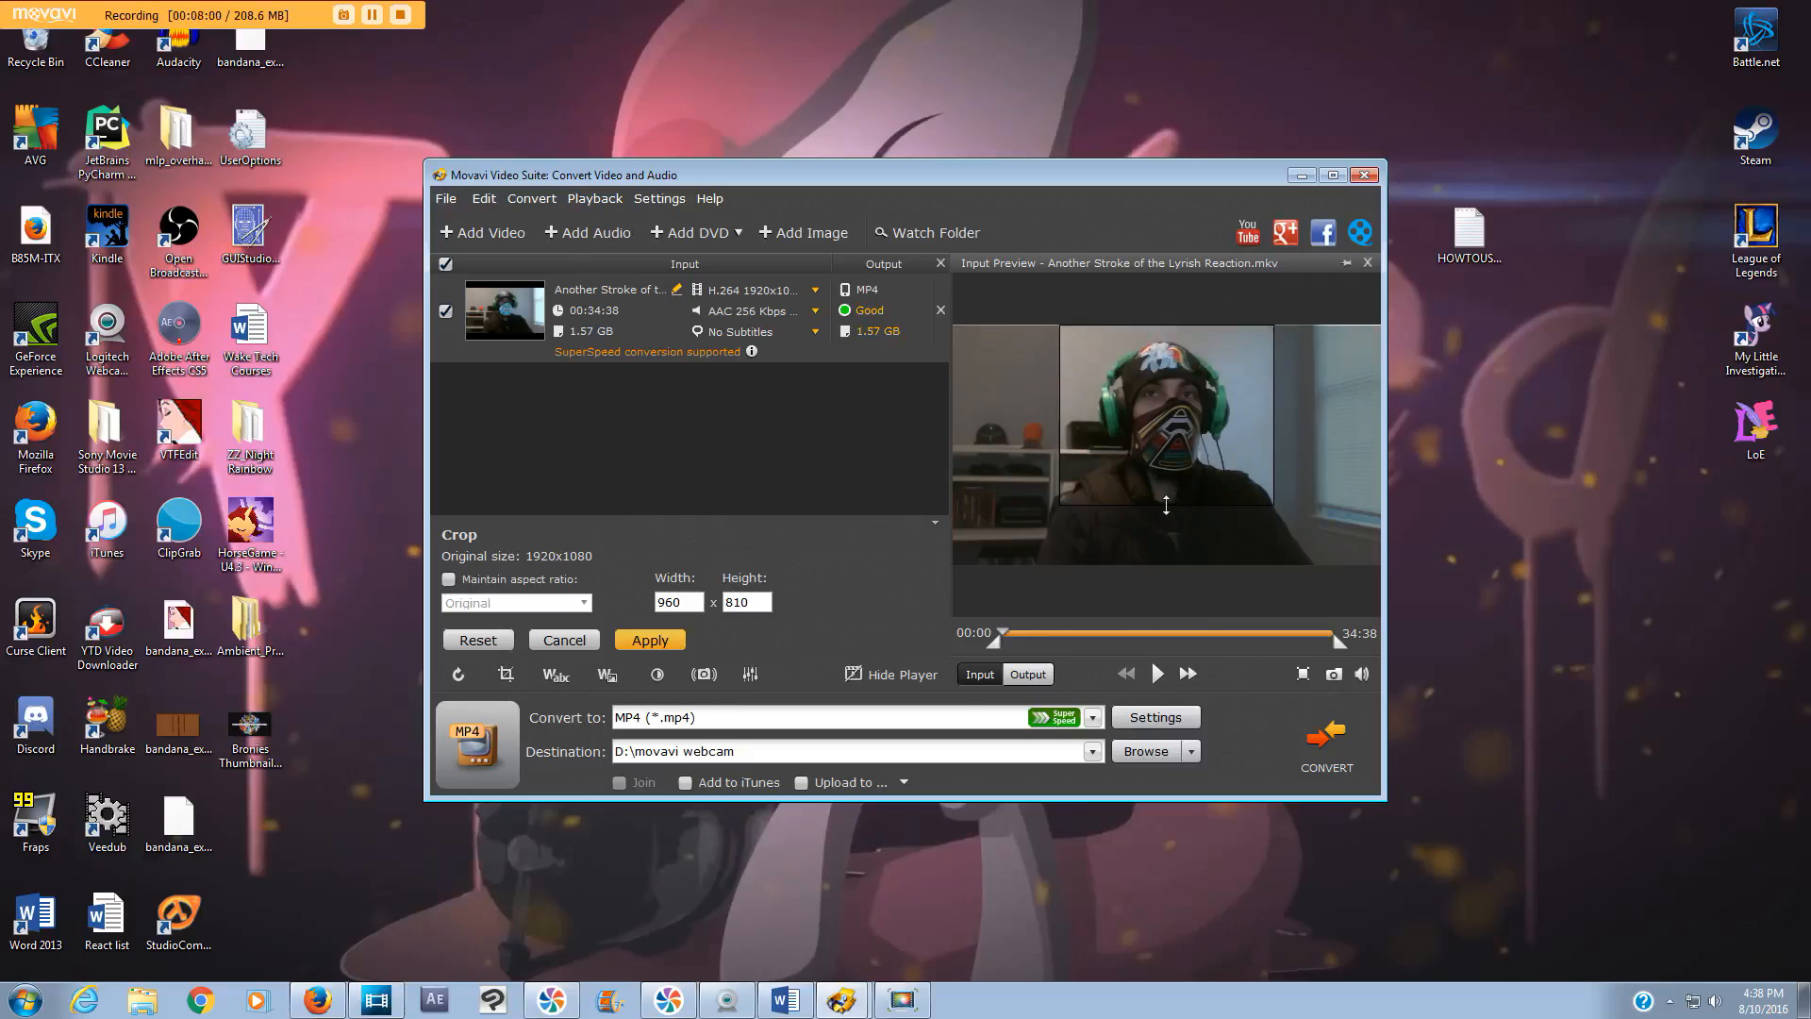
pyautogui.moveTo(1174, 504); pyautogui.dragTo(1178, 590)
pyautogui.moveTo(1061, 490); pyautogui.dragTo(1028, 488)
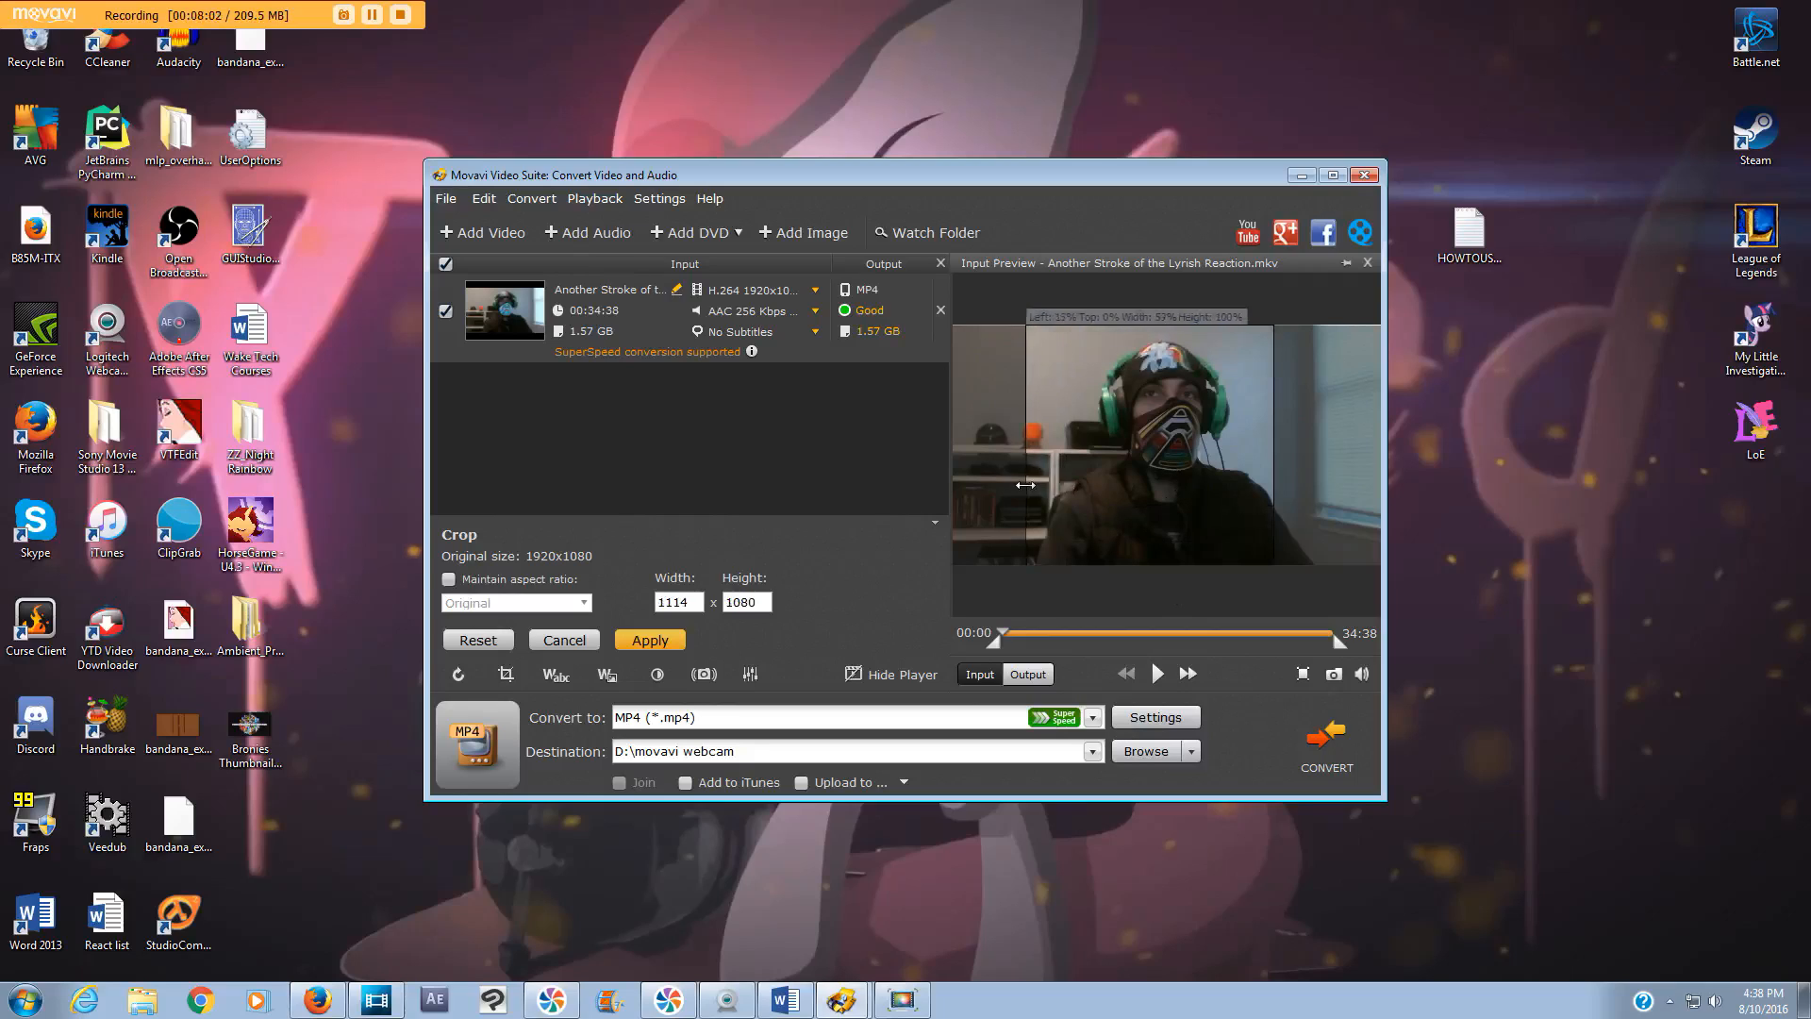
pyautogui.moveTo(1274, 472); pyautogui.dragTo(1322, 471)
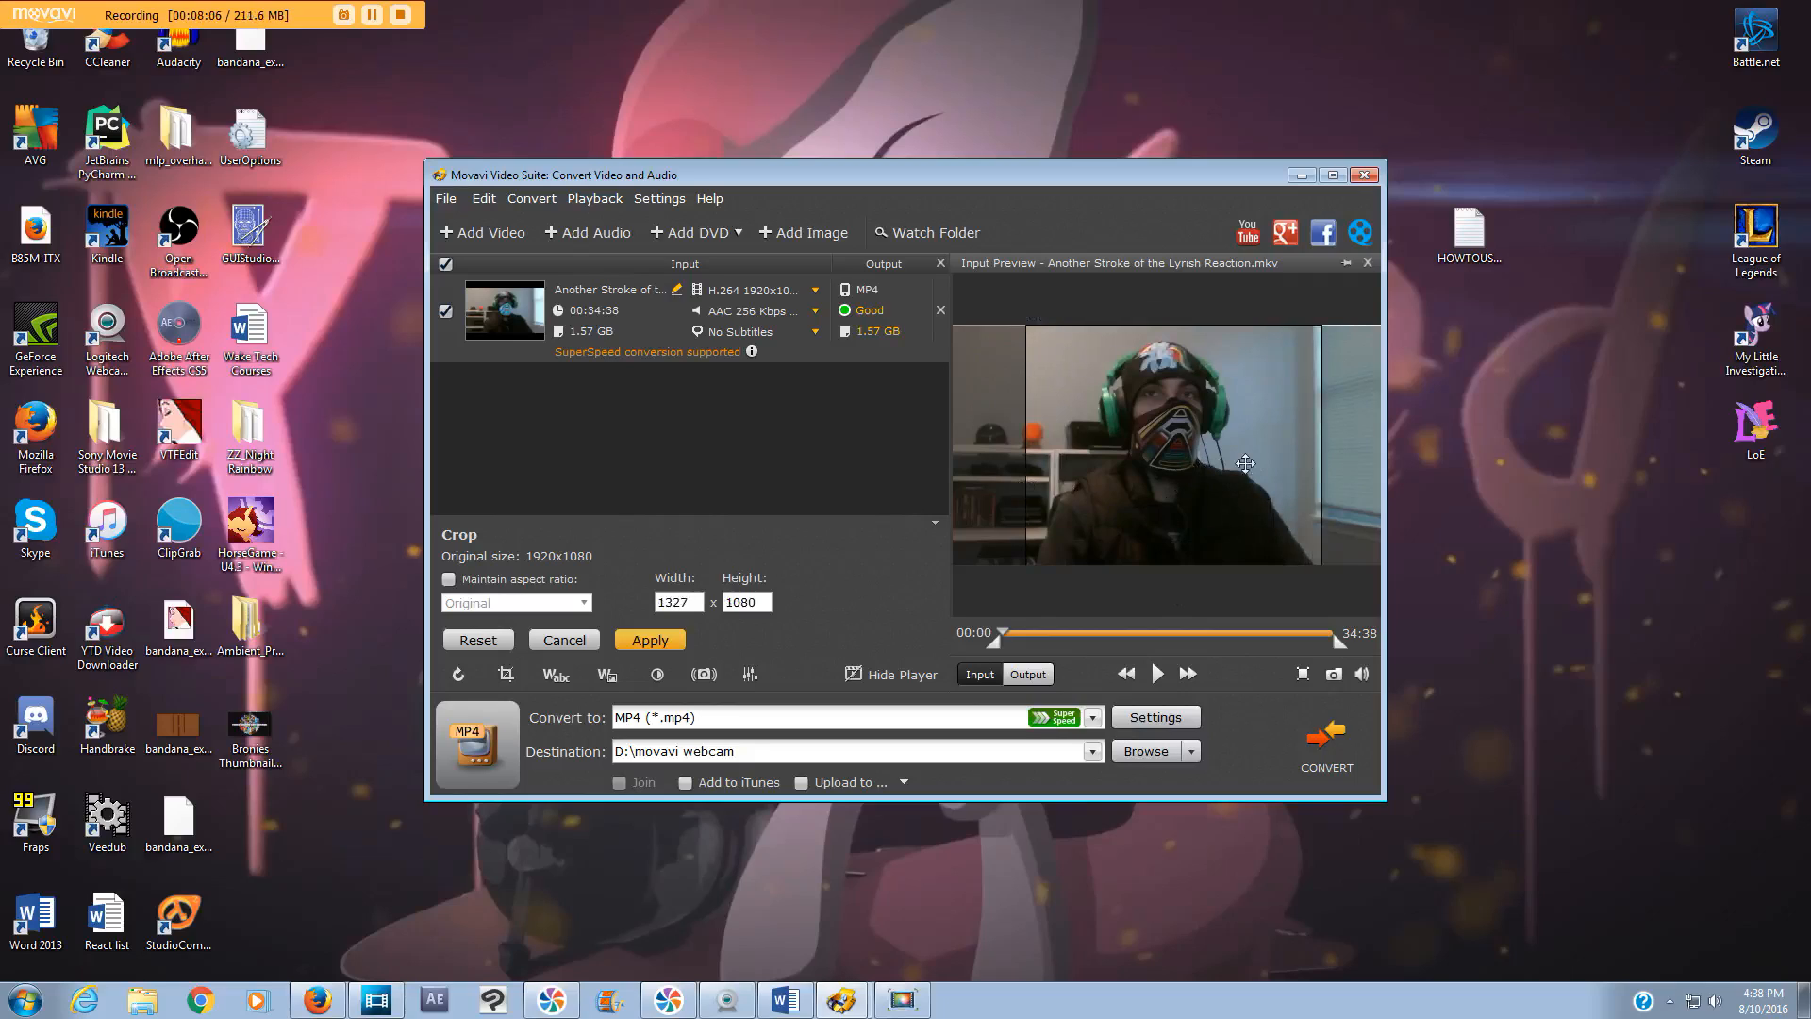
pyautogui.click(650, 643)
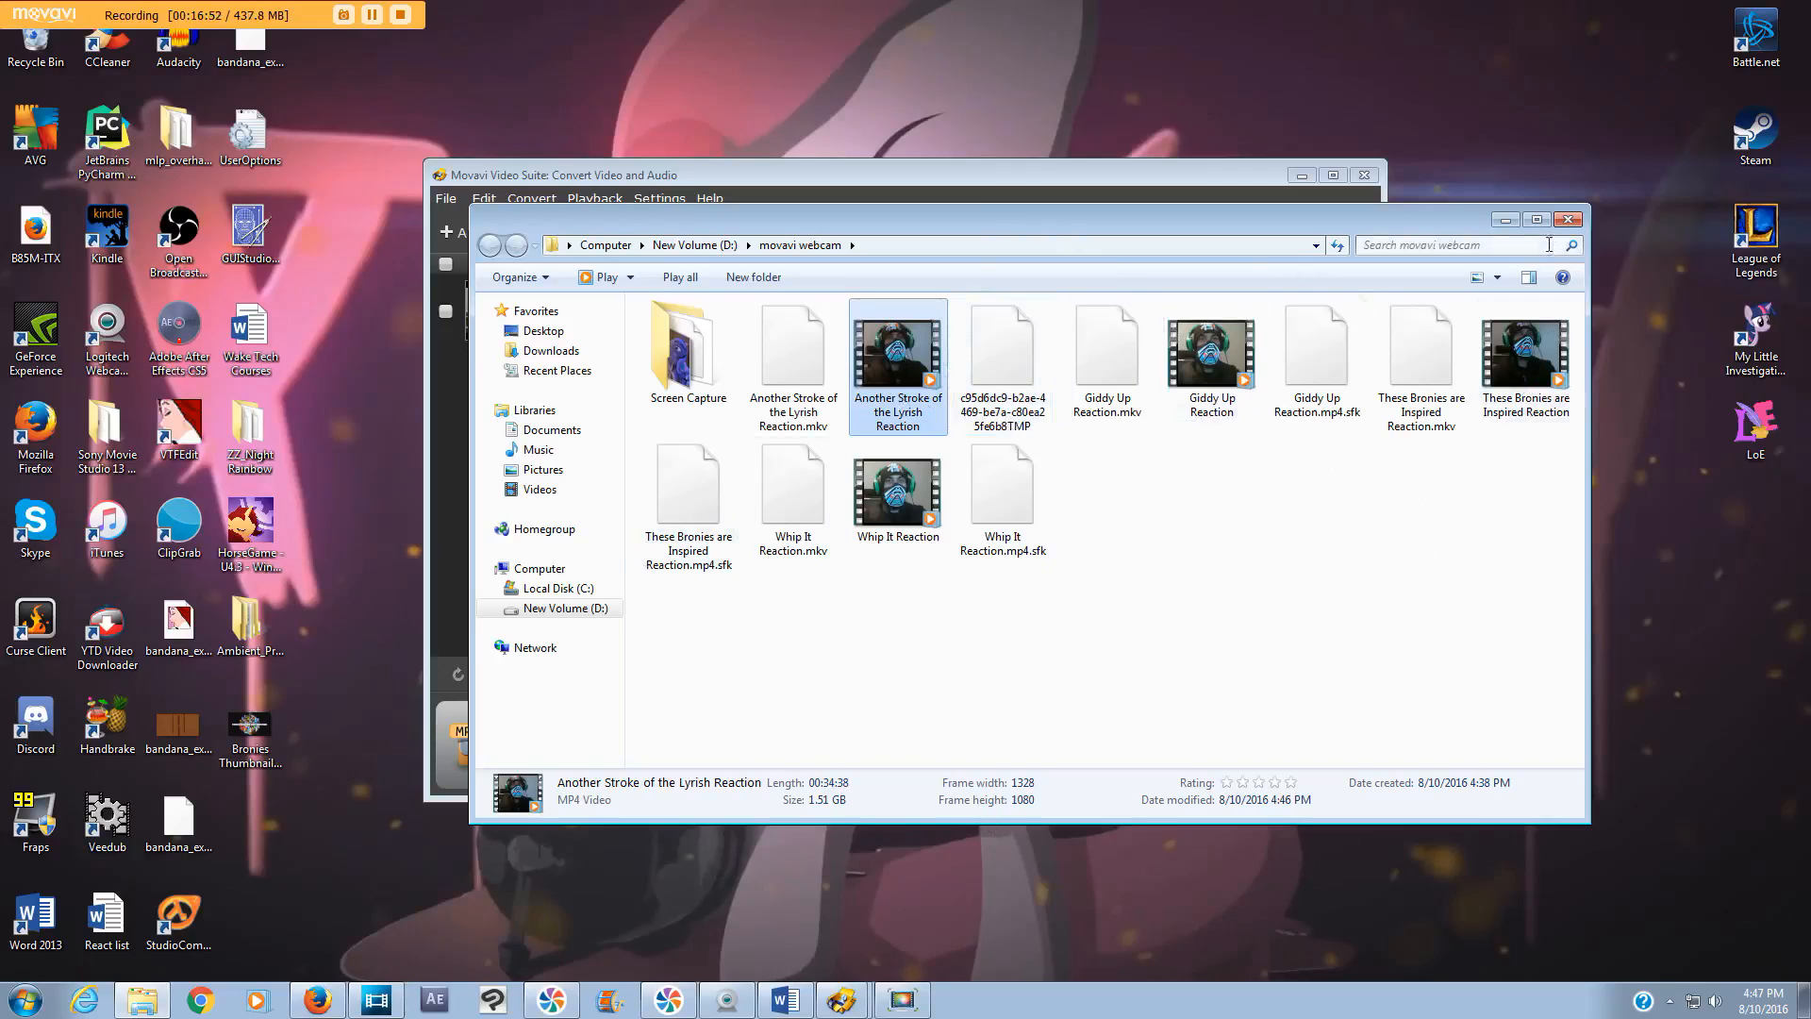
# - Close the output folder and the Movavi converter, and switch to Sony Movie Studio
pyautogui.click(1569, 219)
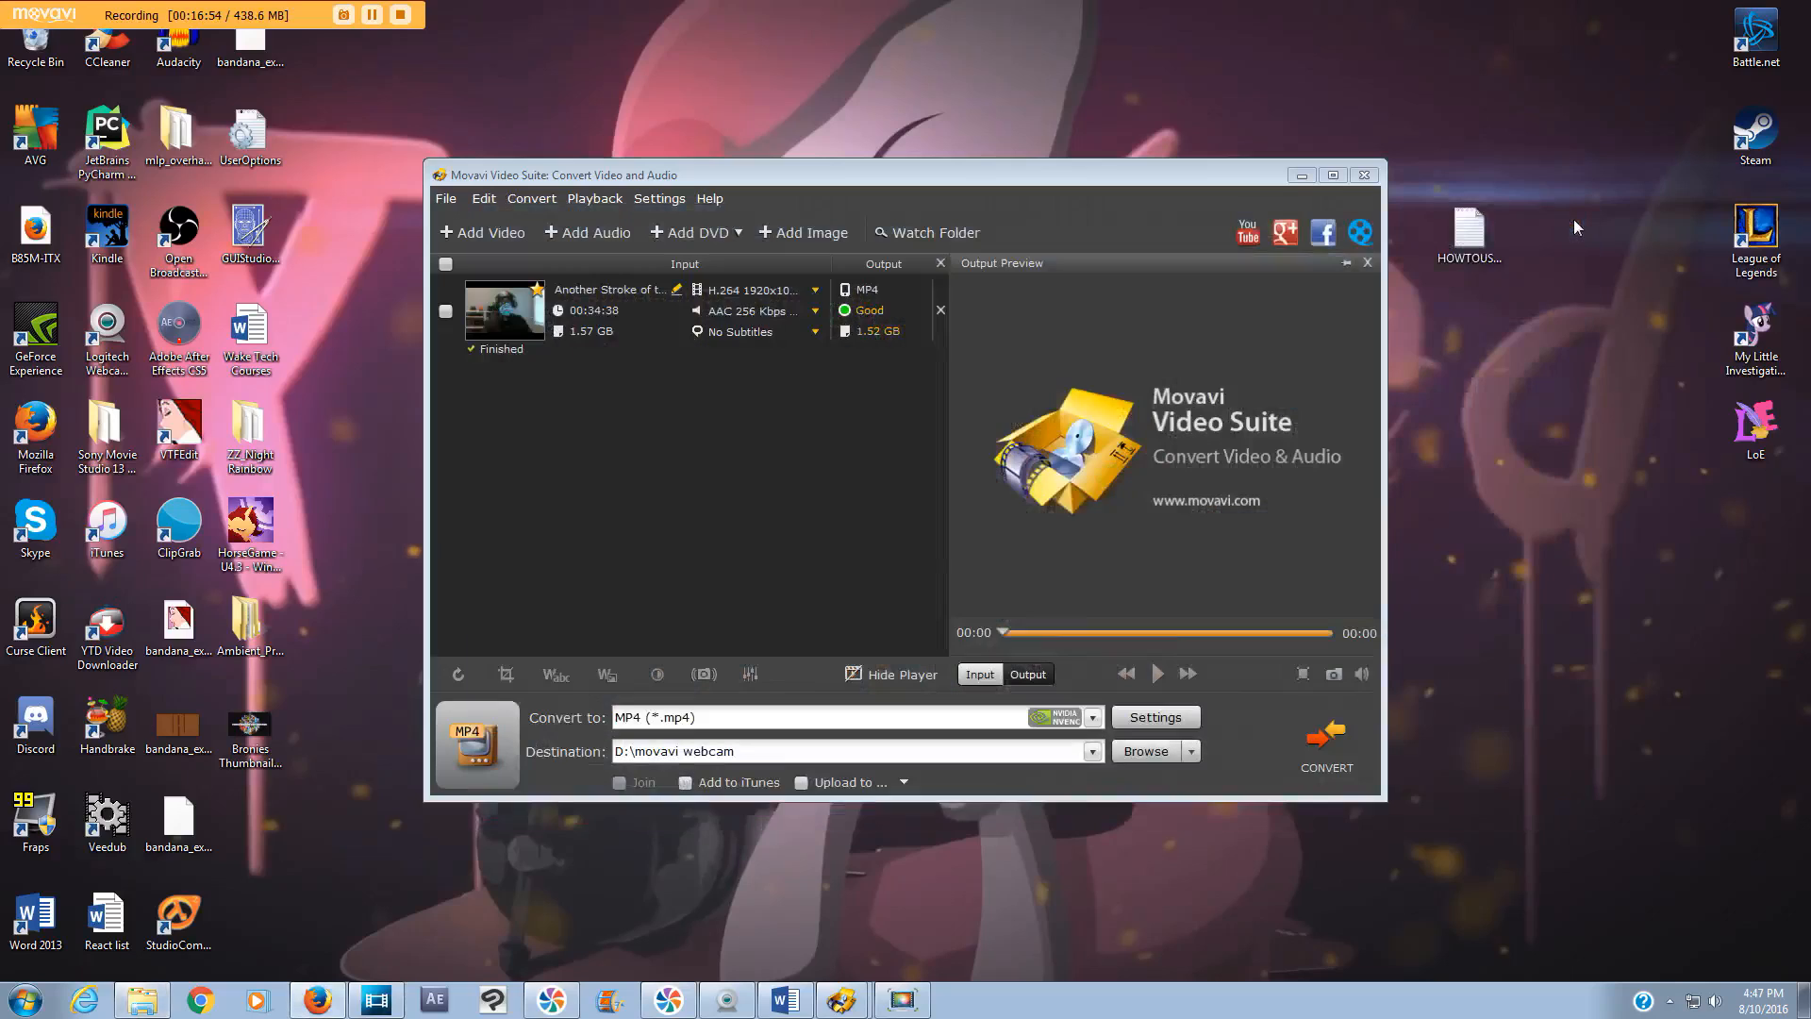
pyautogui.click(1365, 178)
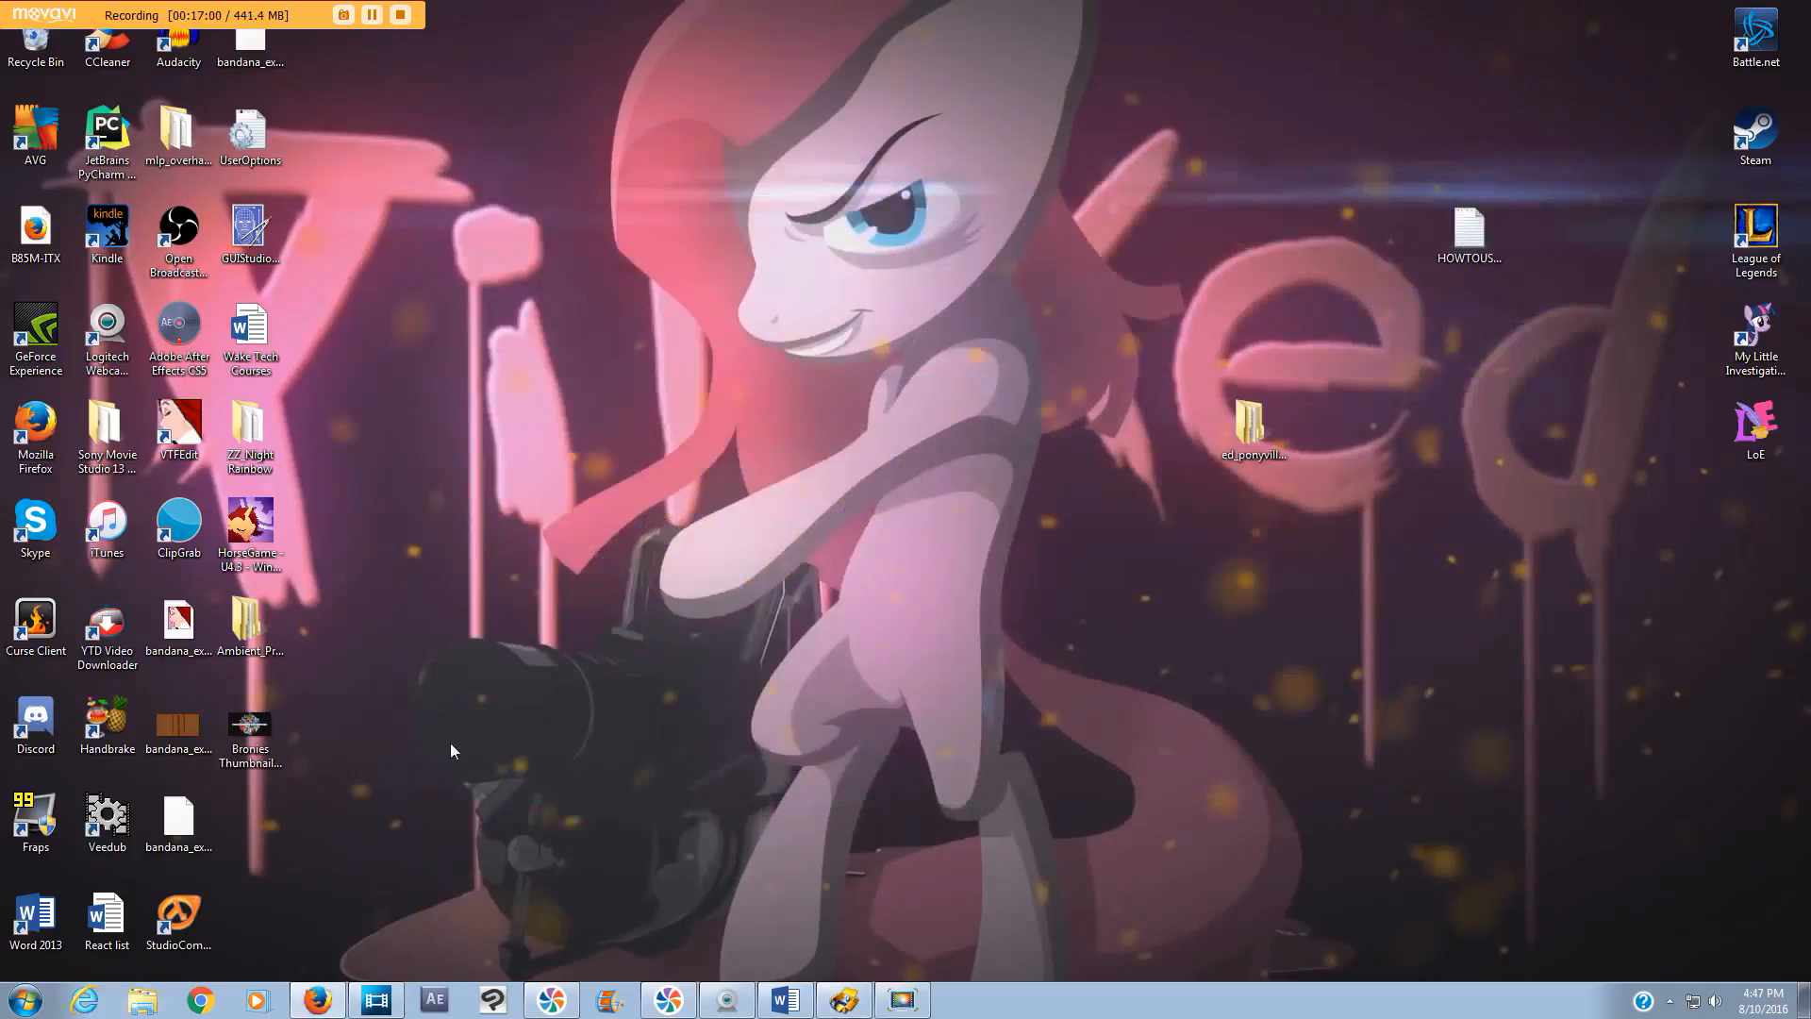
pyautogui.click(378, 1000)
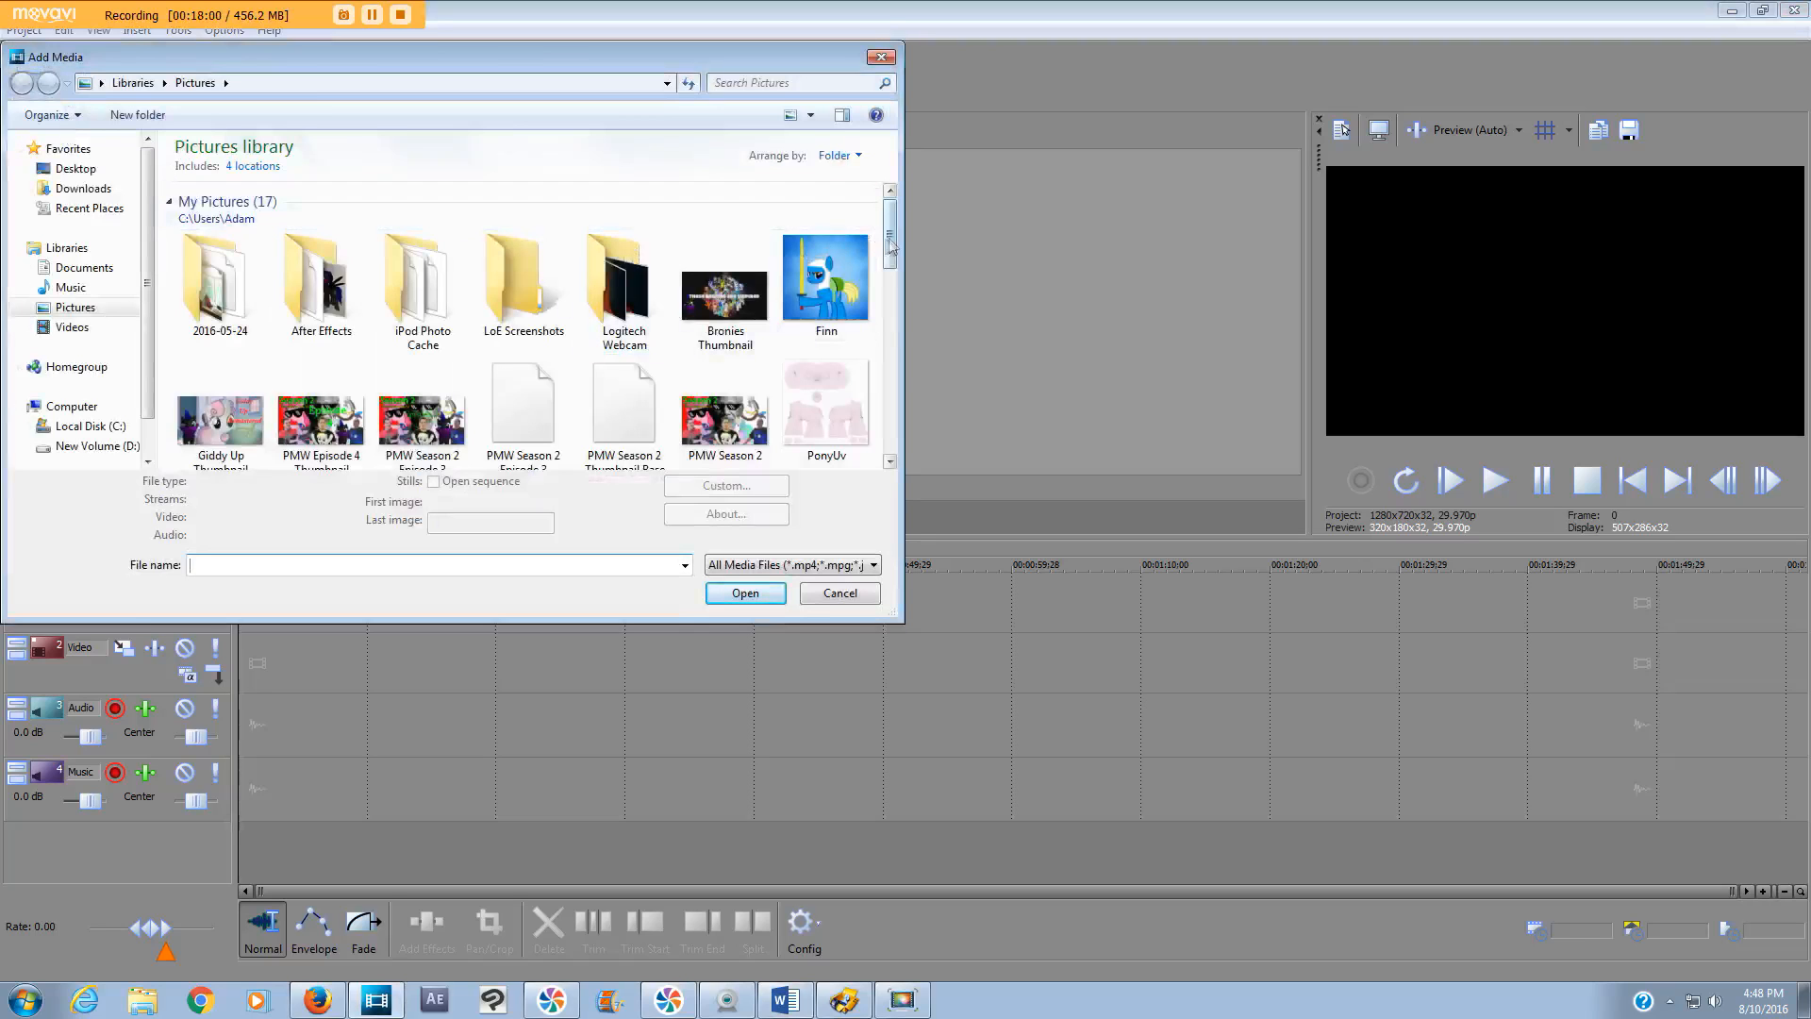
# - Add the Shadow and Ponyville Background images from the Pictures library to the project media
pyautogui.moveTo(889, 246); pyautogui.dragTo(887, 301)
pyautogui.click(321, 326)
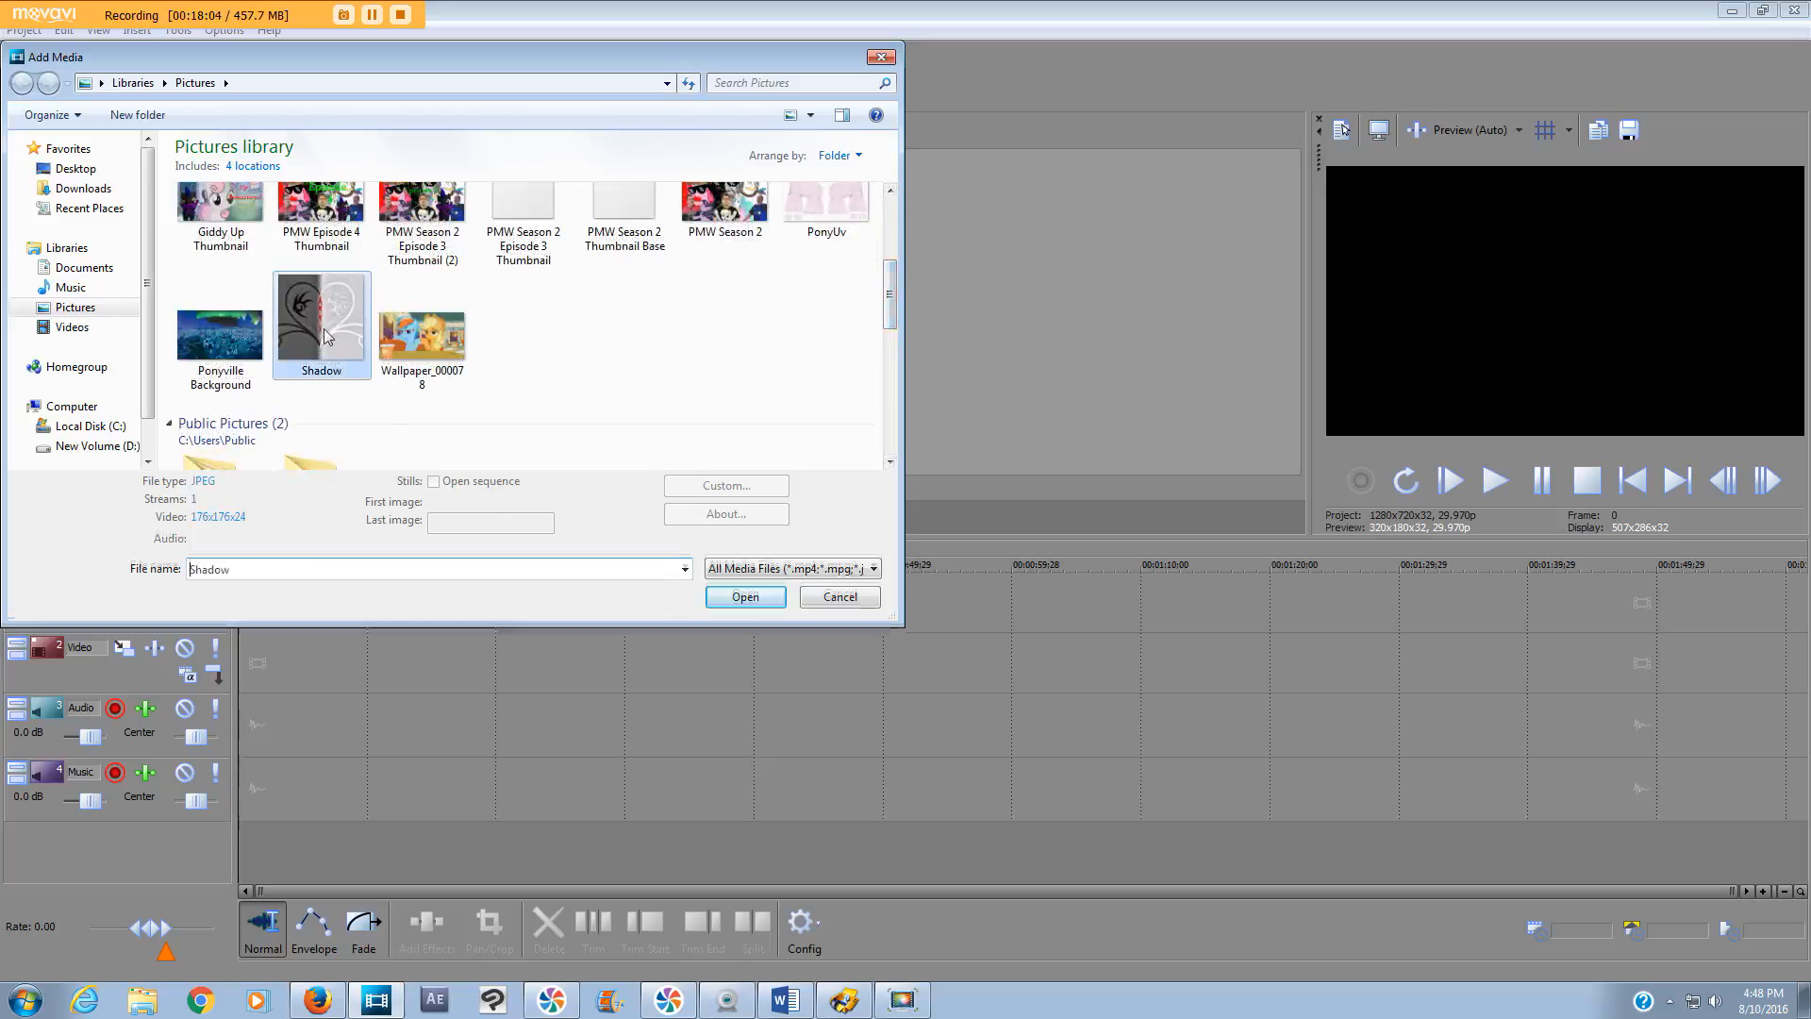
pyautogui.click(743, 596)
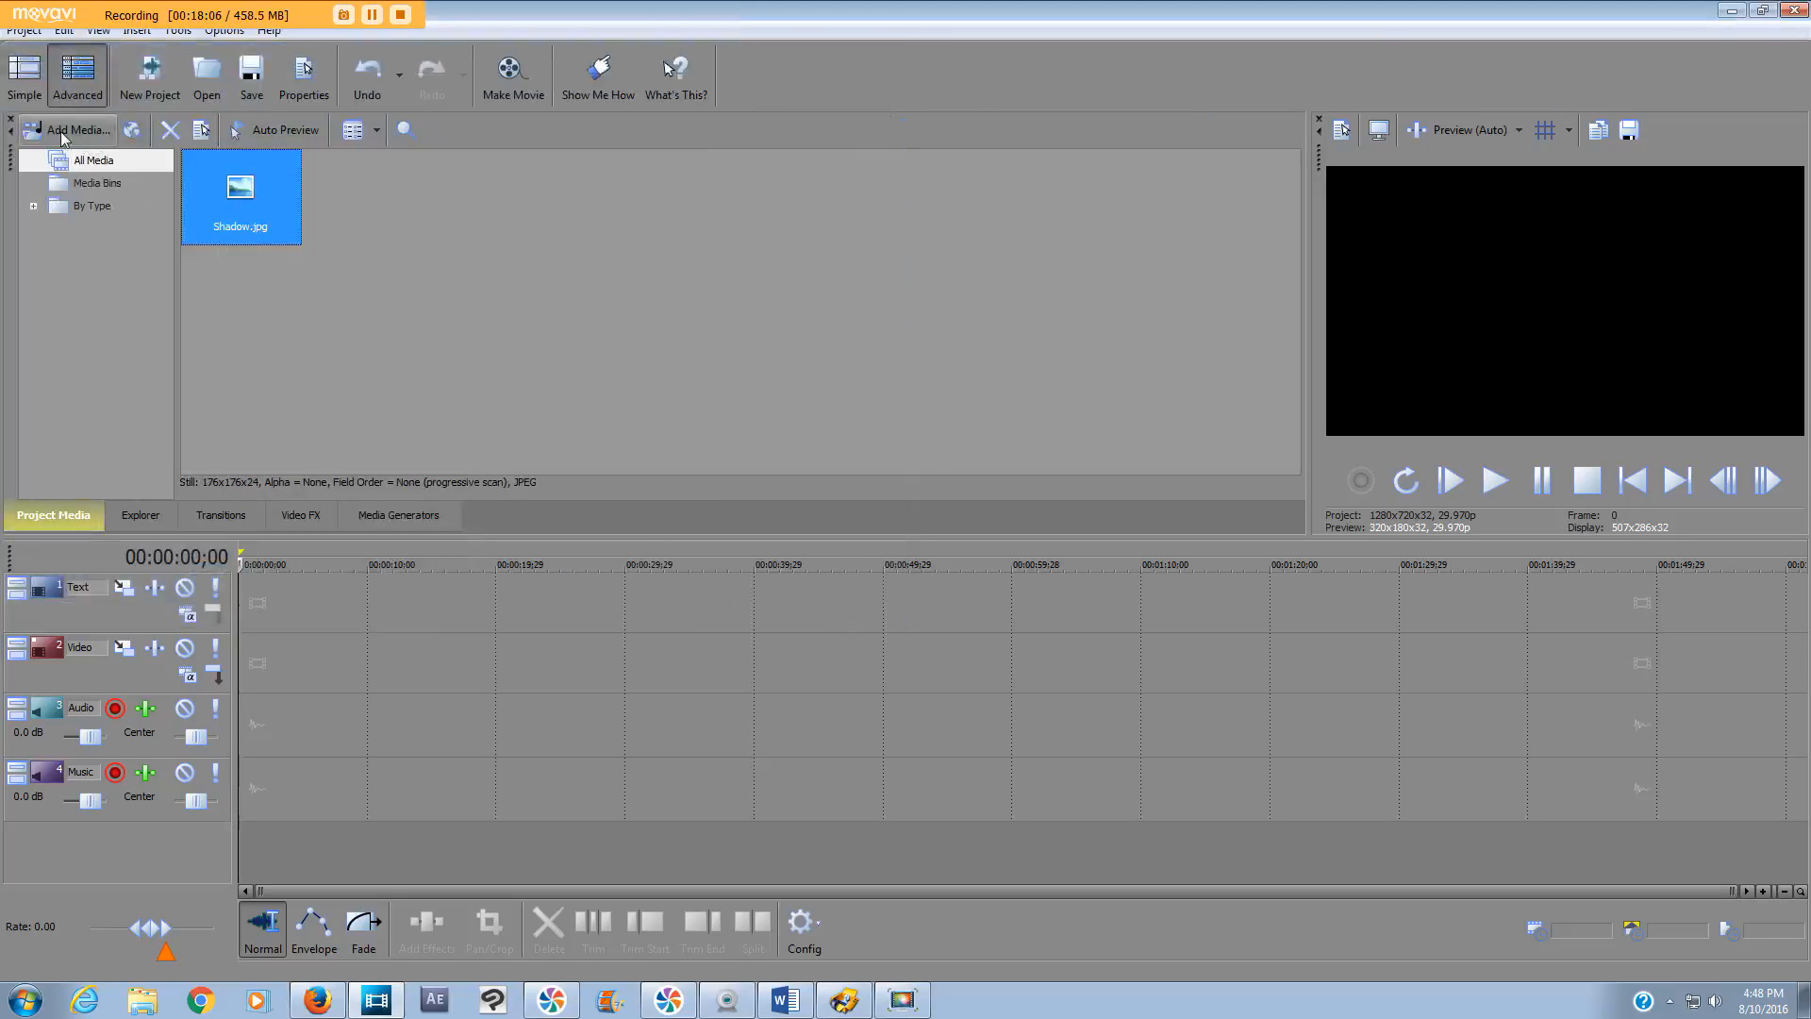
pyautogui.hotkey('ctrl', 'i')
pyautogui.scroll(-3, 626, 369)
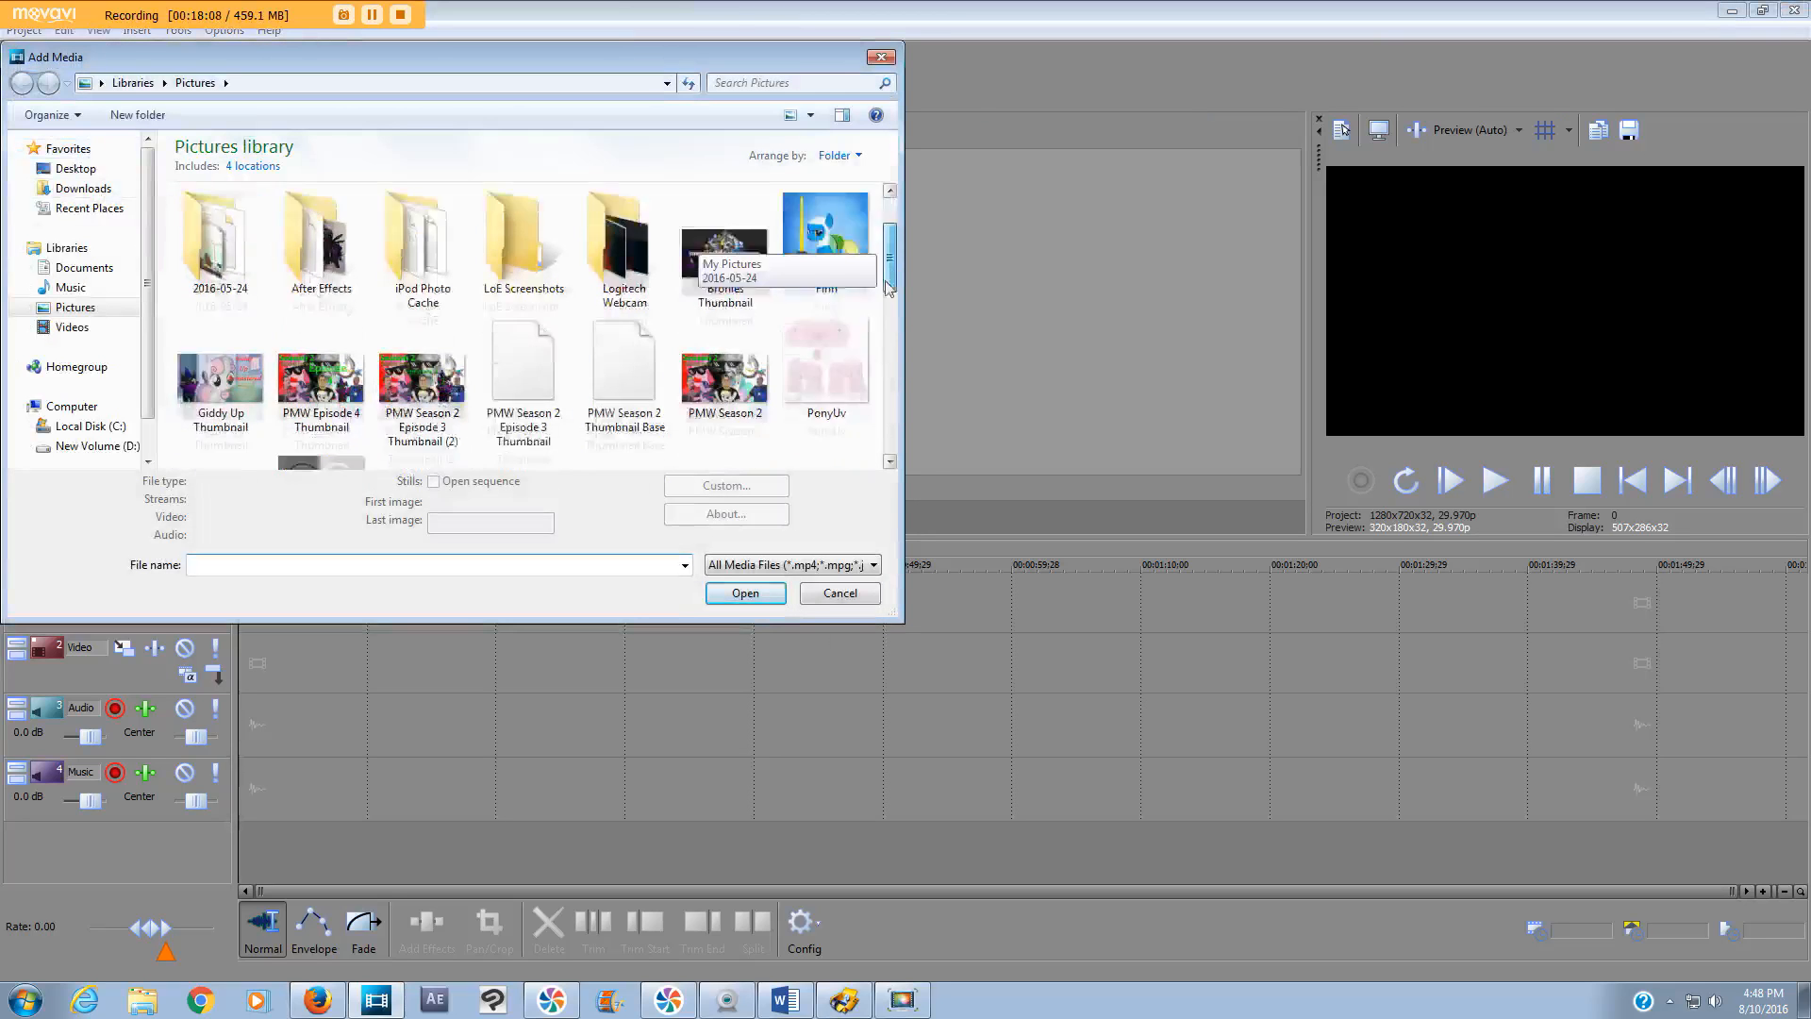
pyautogui.click(196, 366)
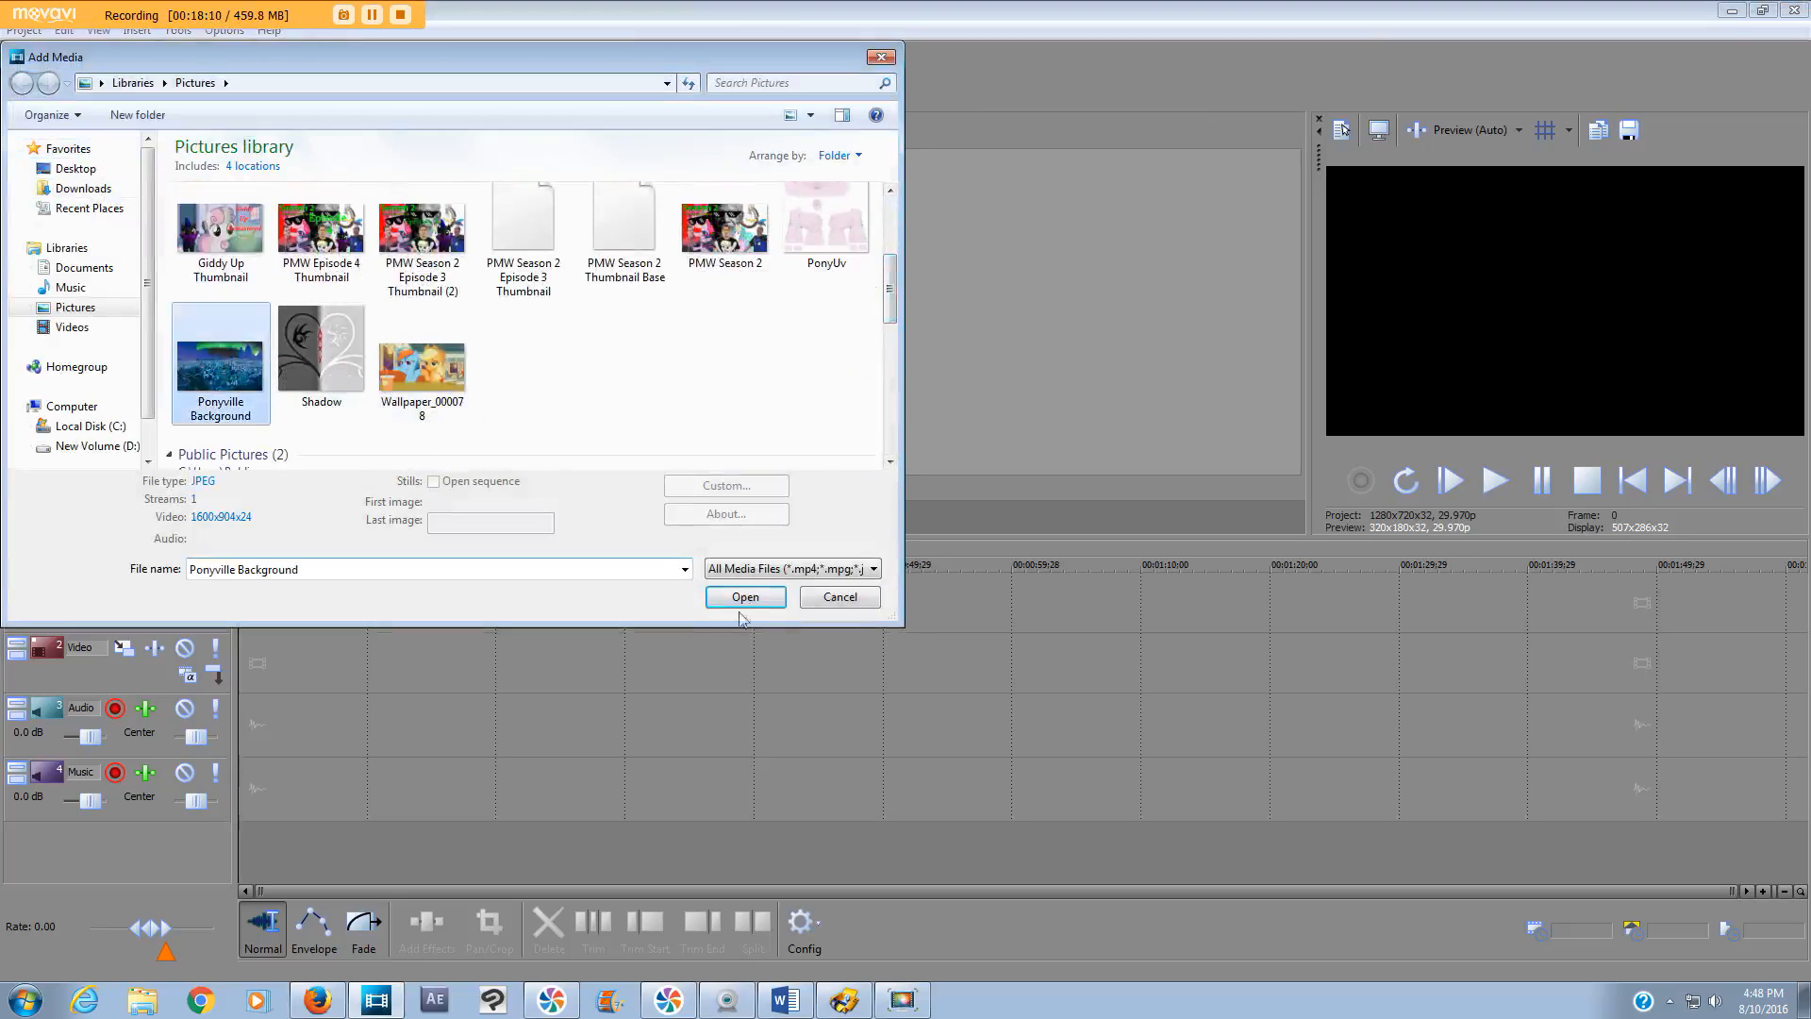
pyautogui.click(745, 592)
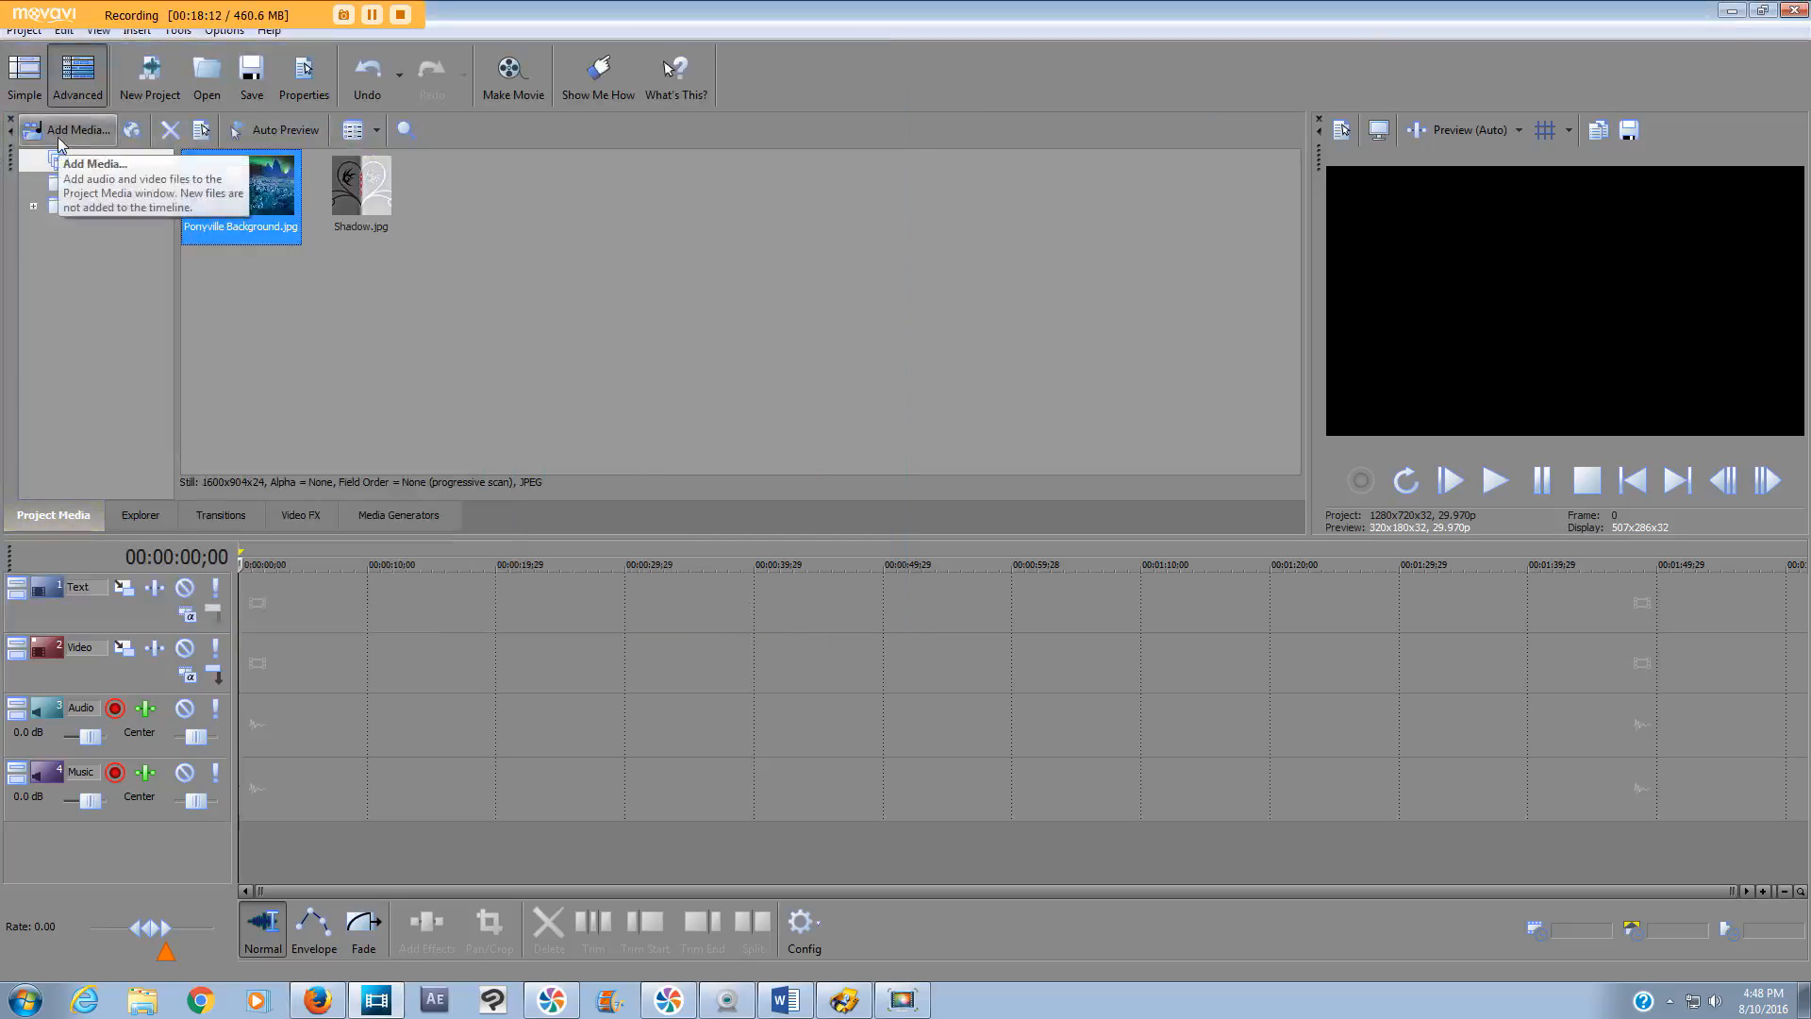
# - Add the Another Stroke of the Lyrish video from the Clipgrab Videos folder on drive D to the project media
pyautogui.click(58, 131)
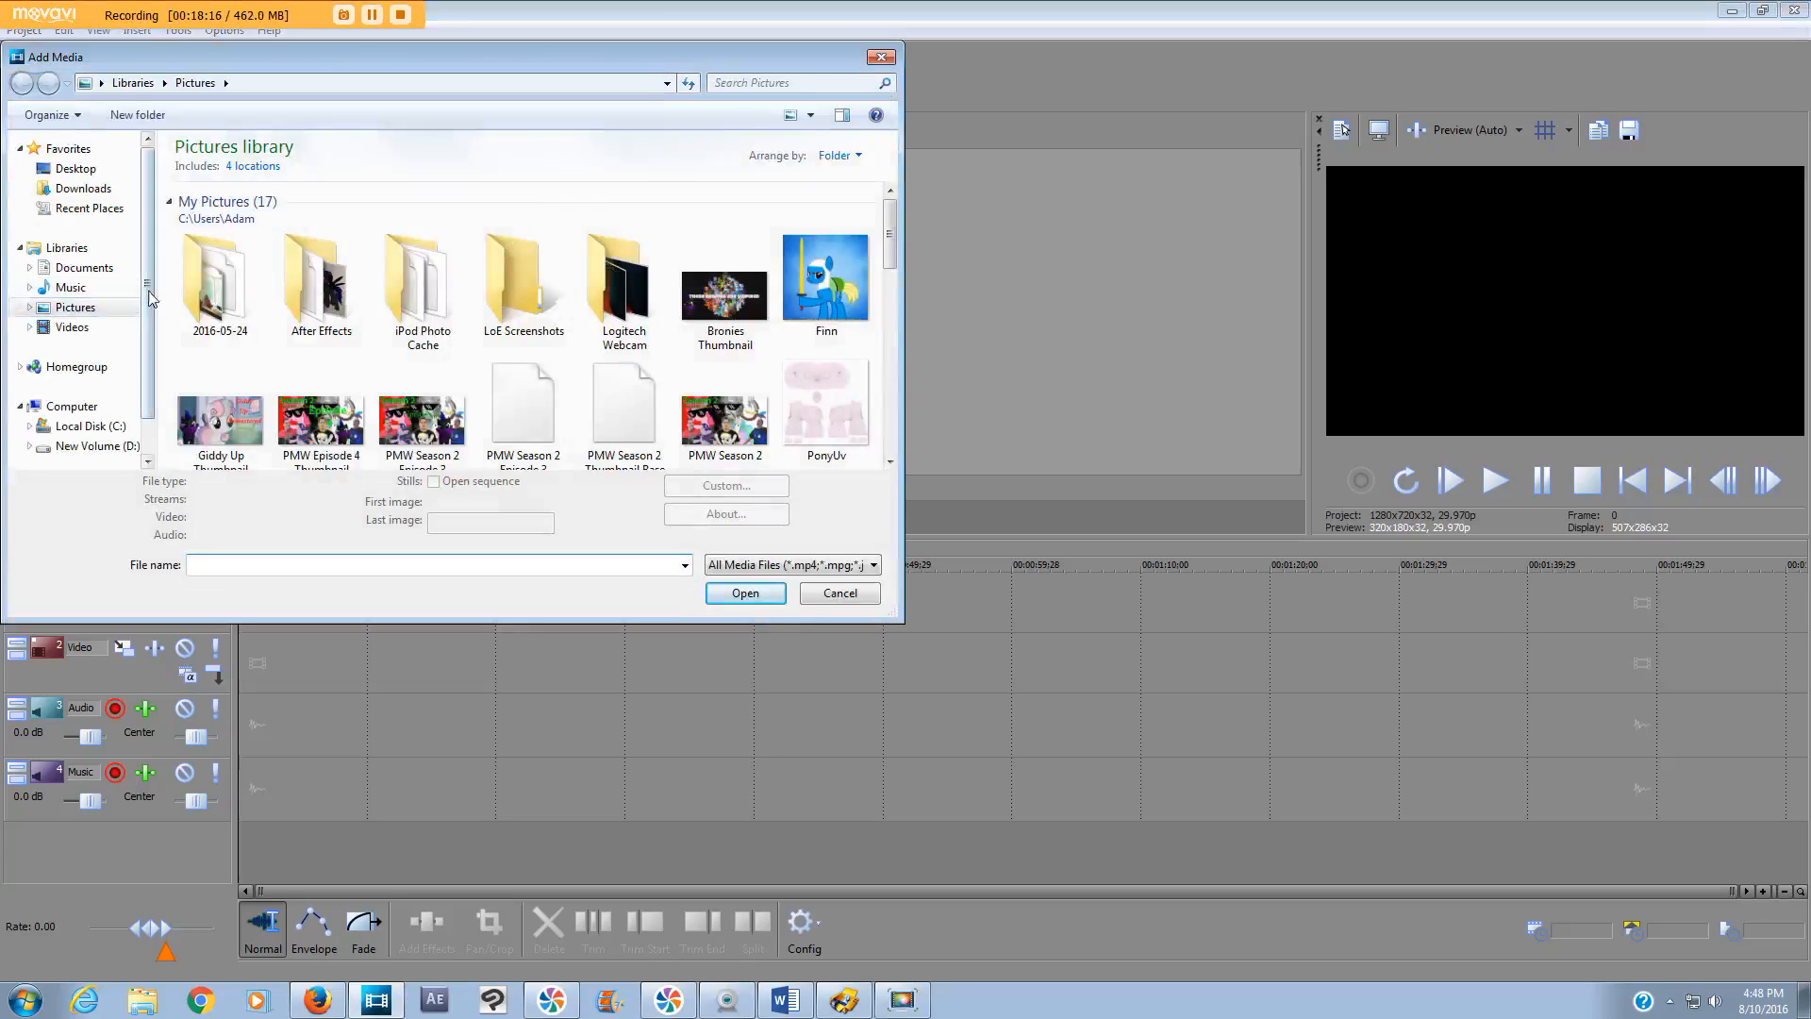
pyautogui.scroll(-1, 151, 321)
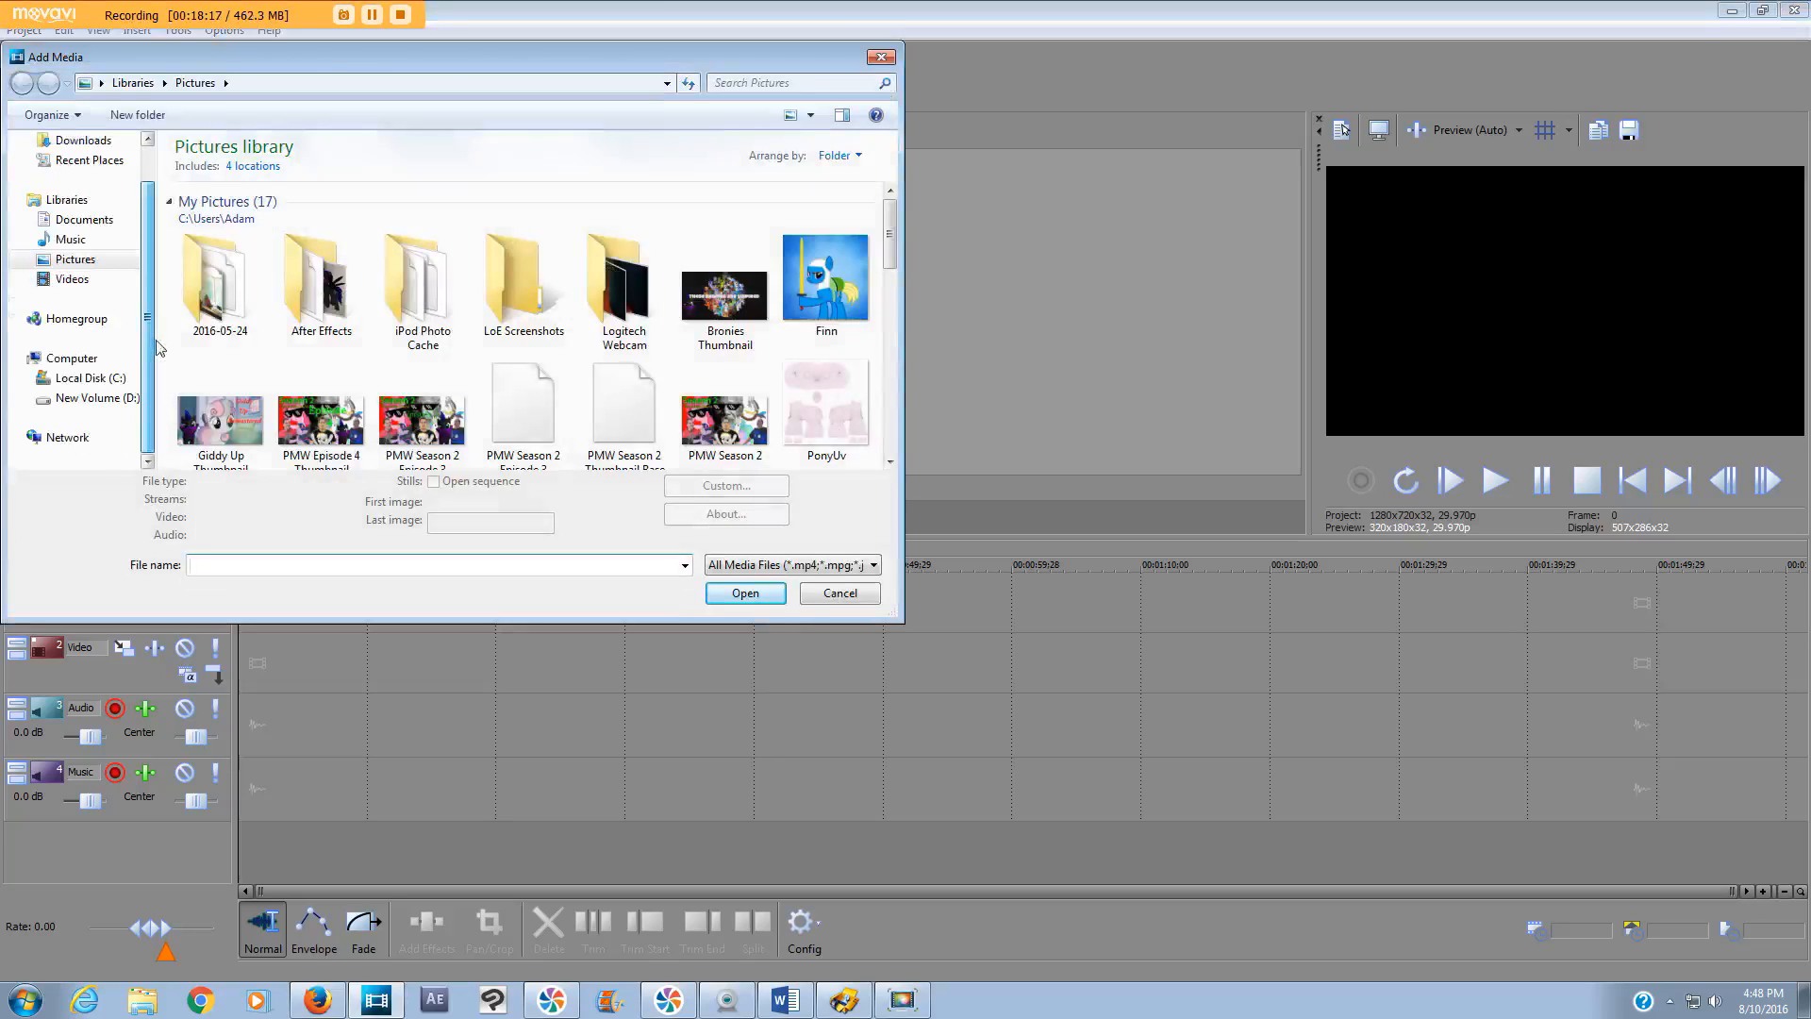
pyautogui.click(124, 398)
pyautogui.doubleClick(231, 308)
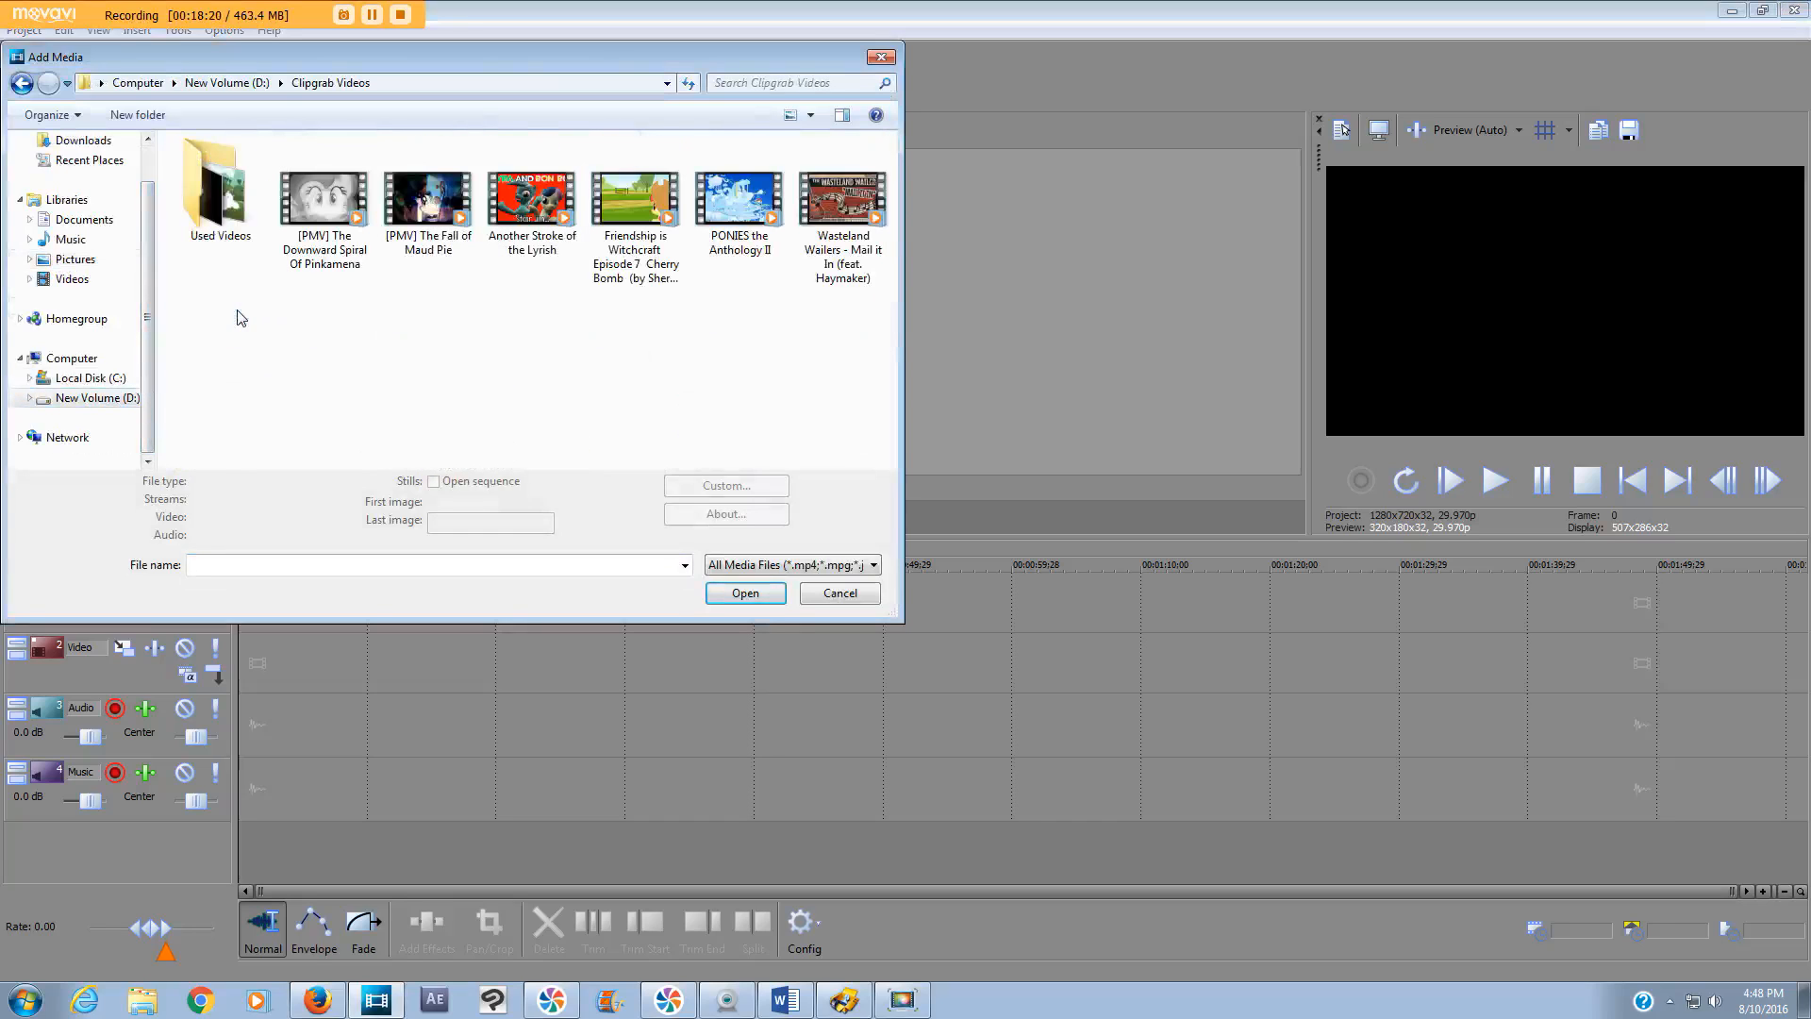
pyautogui.click(533, 212)
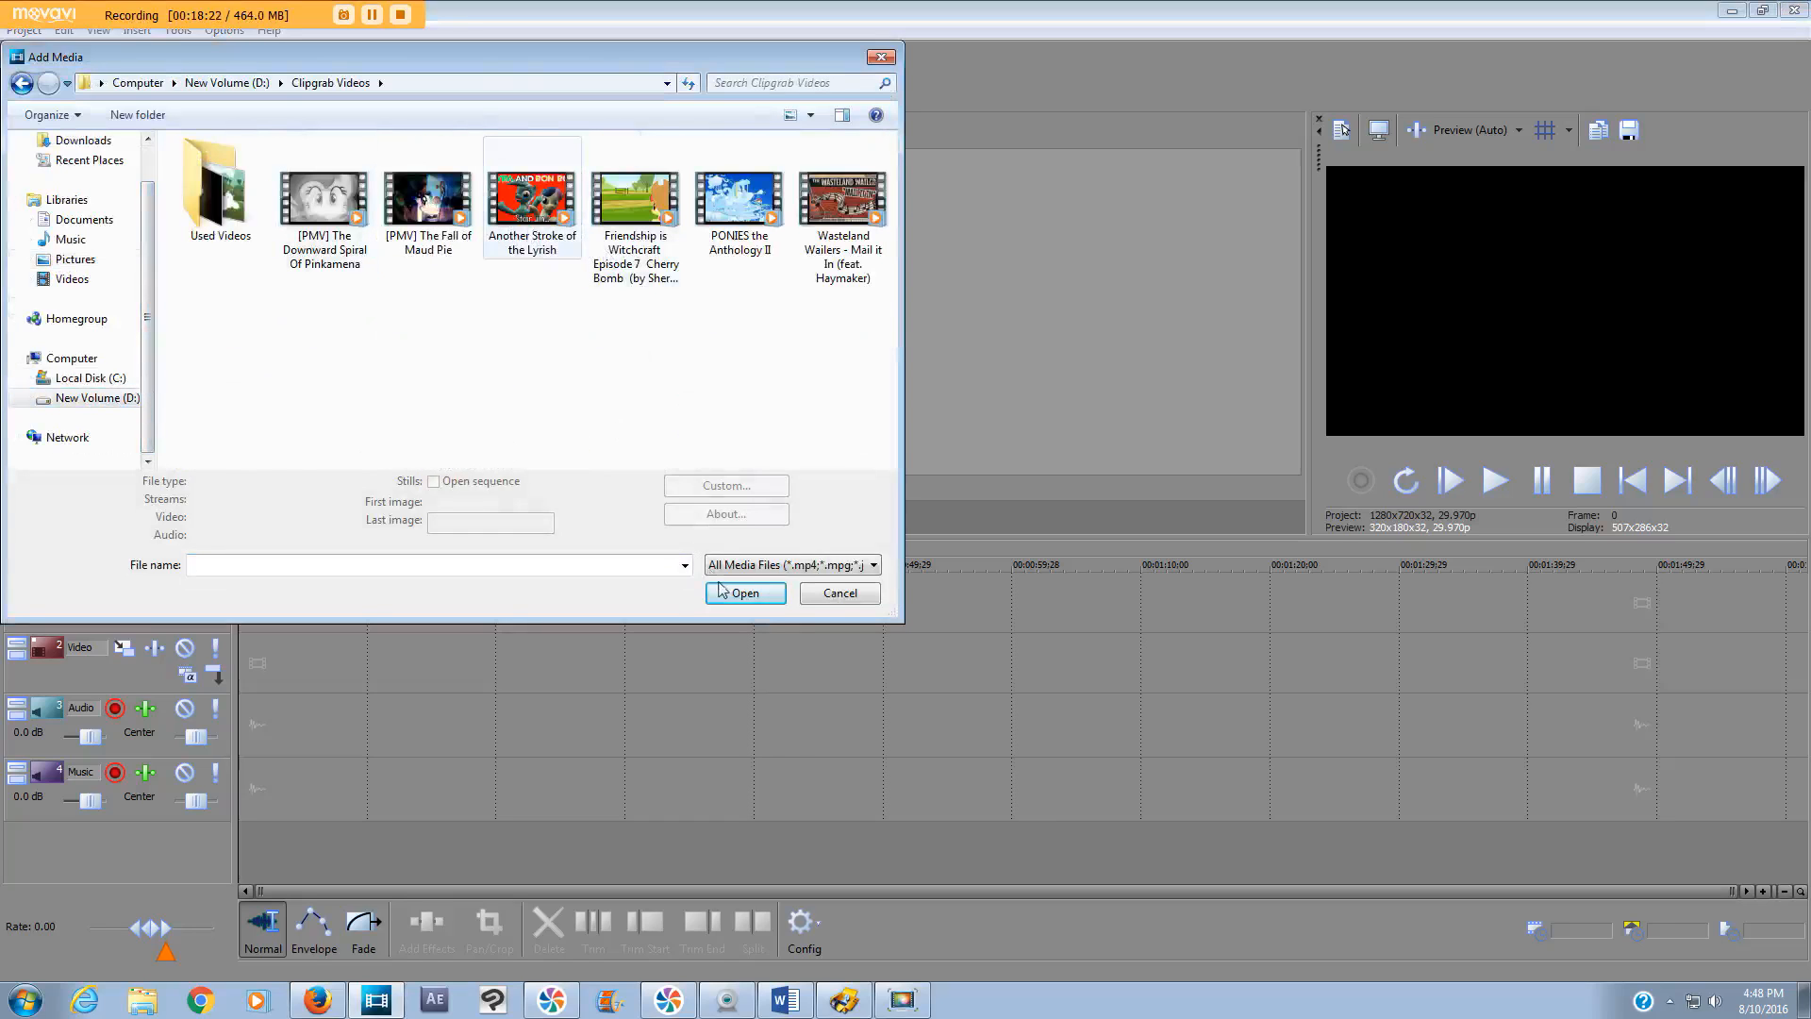
pyautogui.click(731, 605)
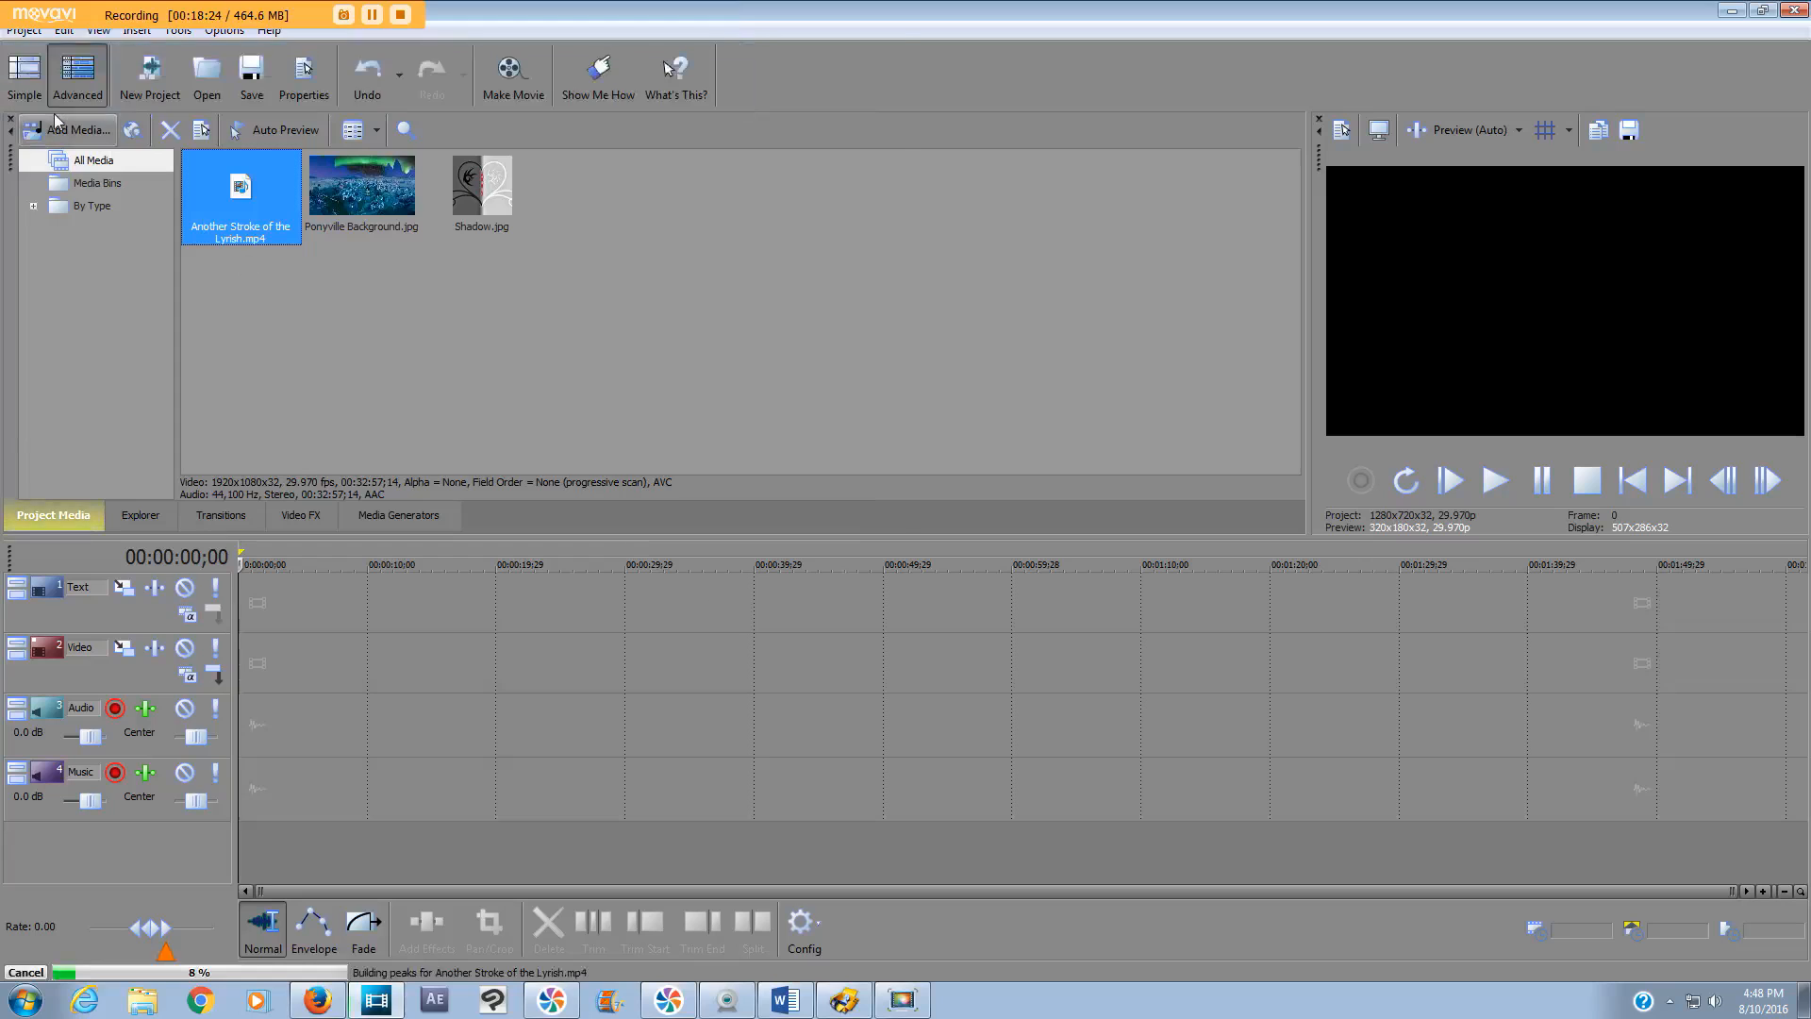
# - Add the Another Stroke of the Lyrish Reaction video from the movavi webcam folder on drive D to the project media
pyautogui.click(75, 128)
pyautogui.click(79, 401)
pyautogui.moveTo(890, 231); pyautogui.dragTo(891, 321)
pyautogui.doubleClick(291, 377)
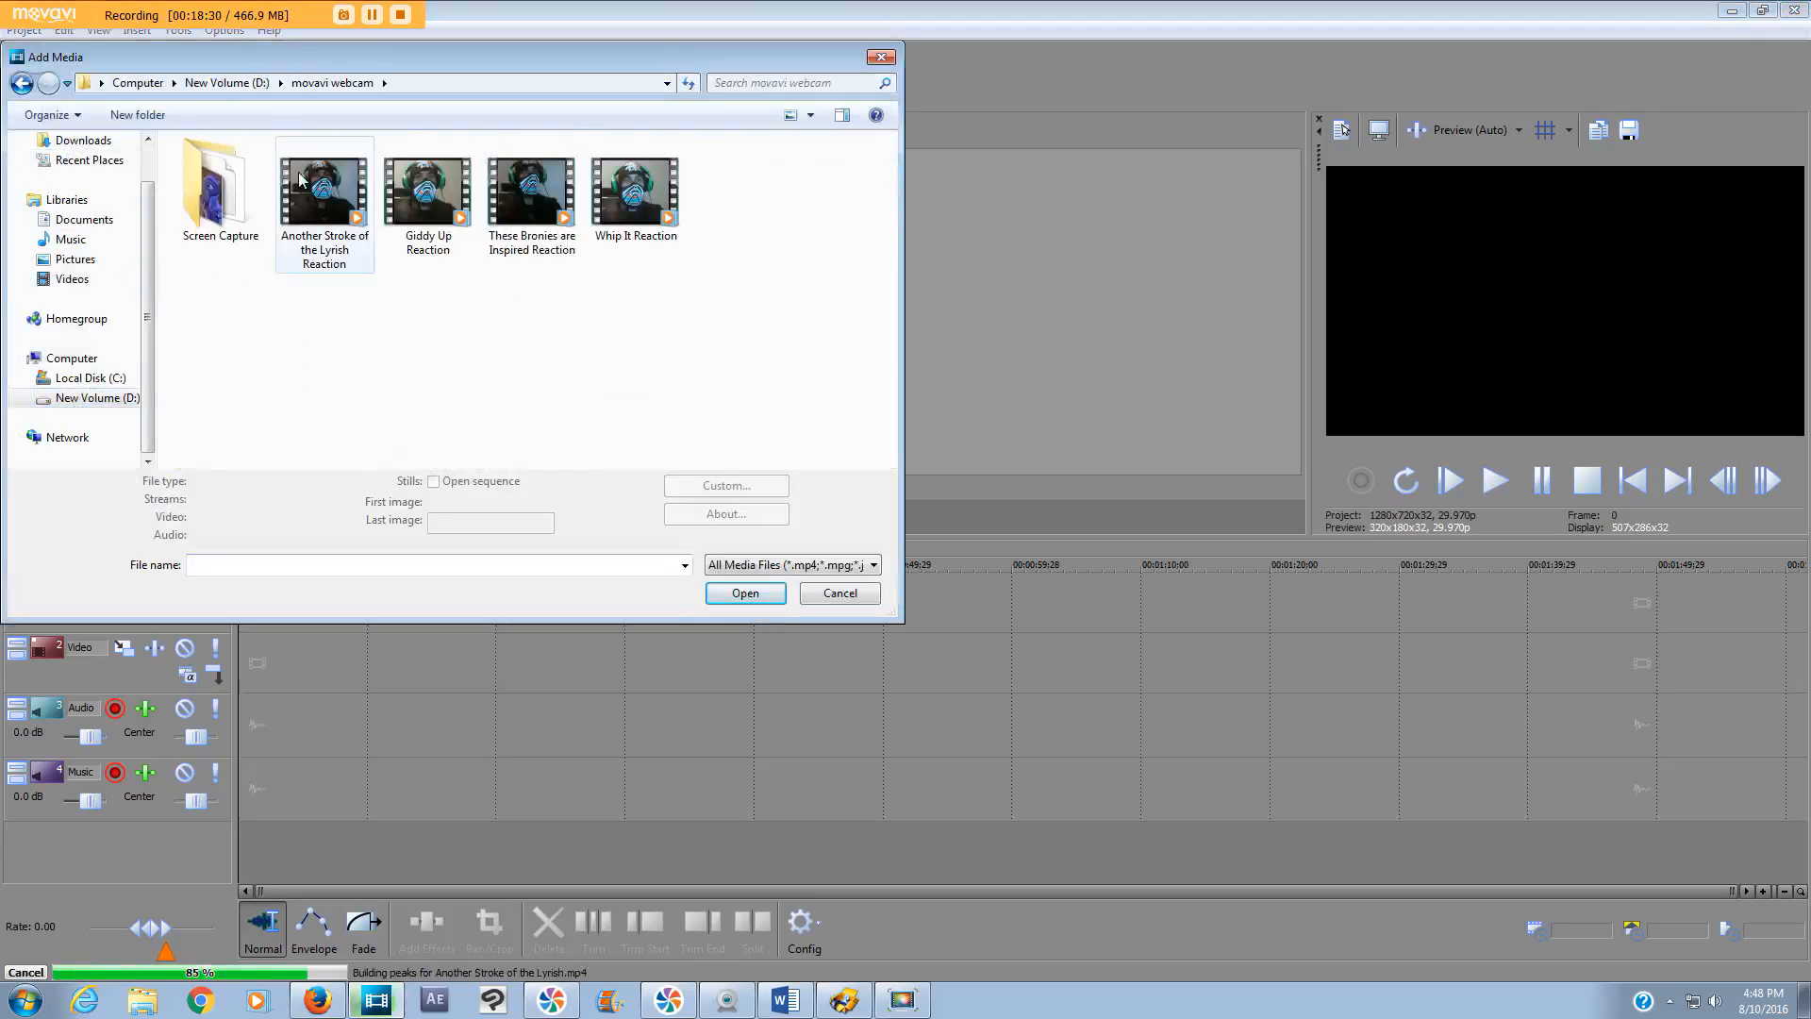
pyautogui.click(303, 181)
pyautogui.click(733, 609)
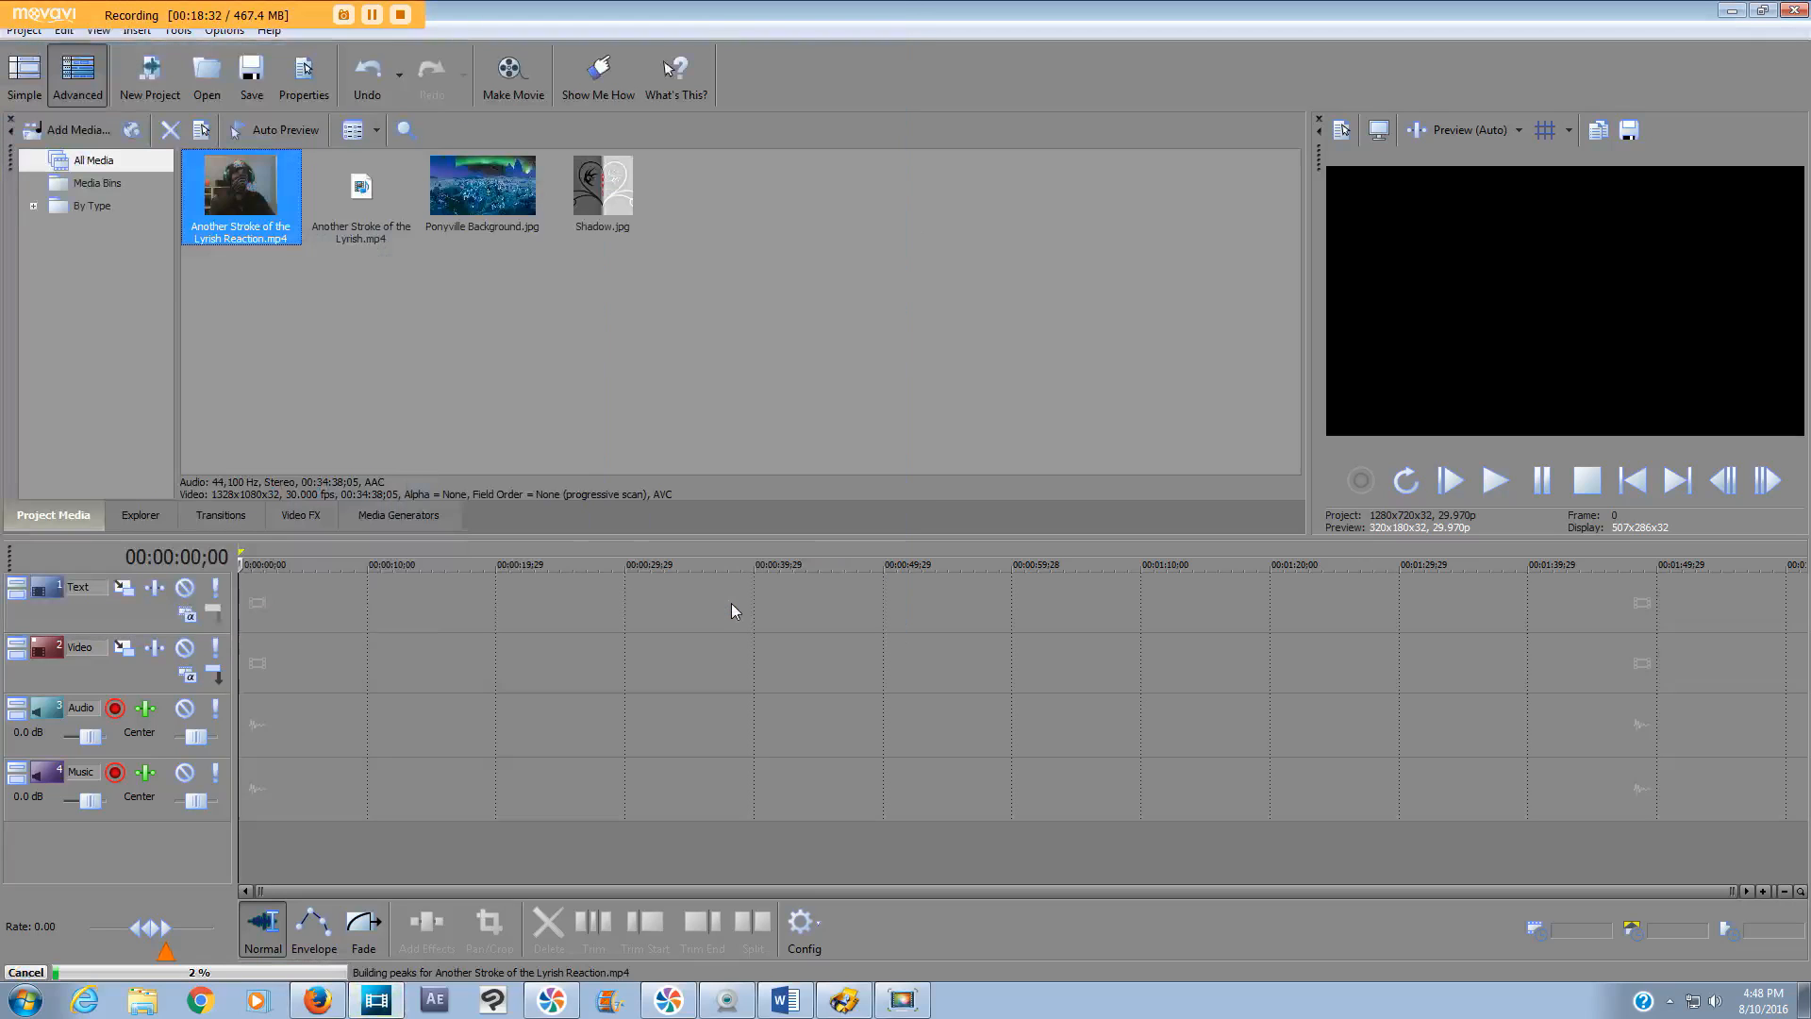
# - Add the New Outro Compressed video from the Sony Movie Maker Videos folder on drive D to the project media
pyautogui.click(66, 129)
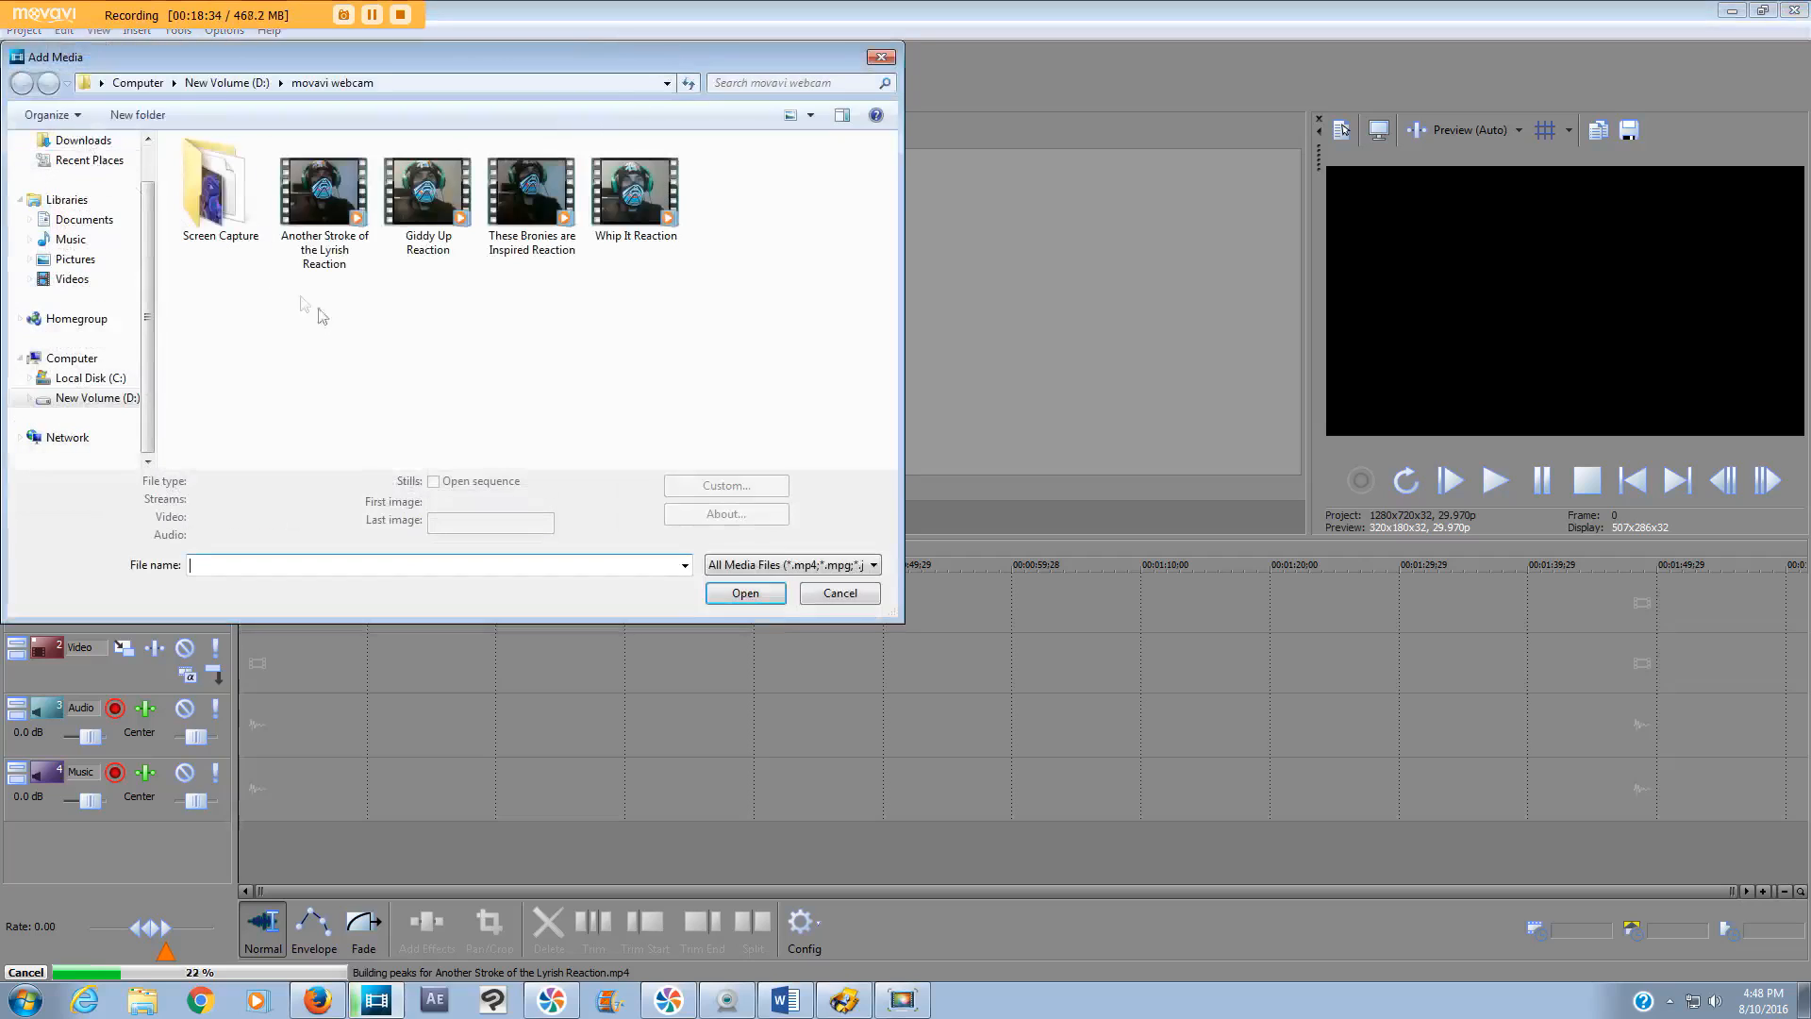
pyautogui.click(135, 405)
pyautogui.scroll(-5, 849, 275)
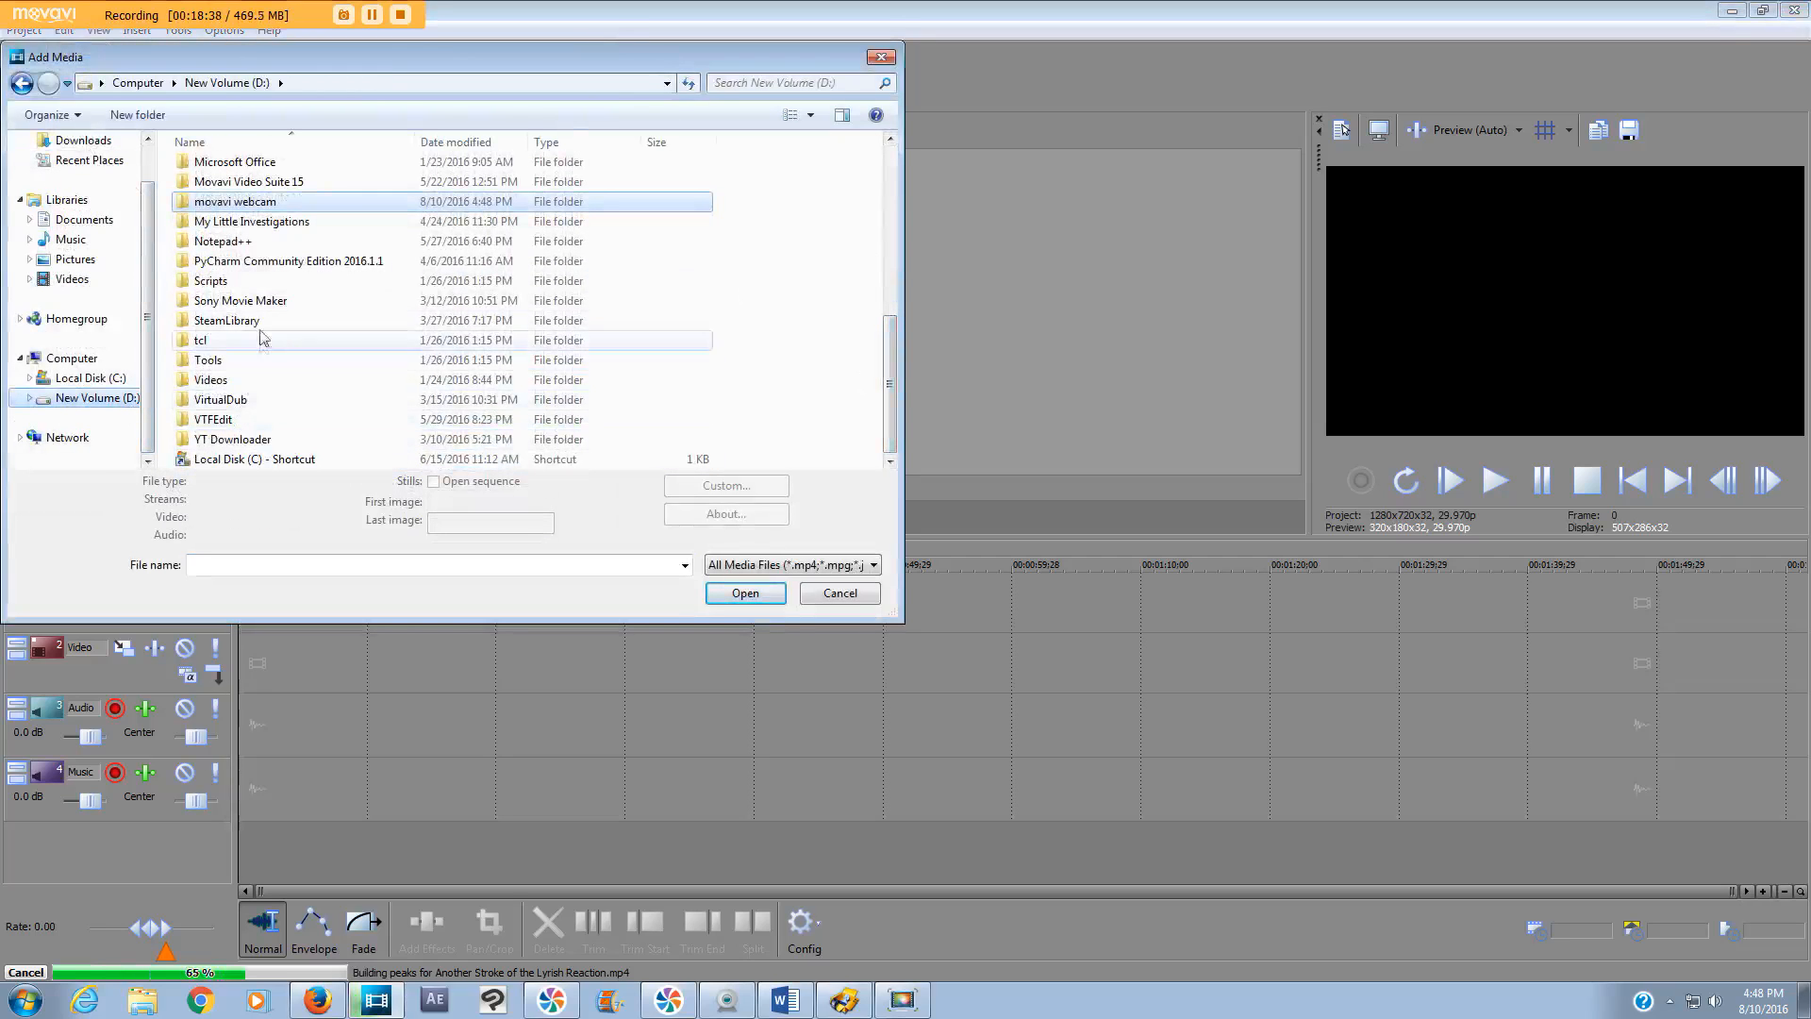
pyautogui.doubleClick(249, 304)
pyautogui.doubleClick(238, 389)
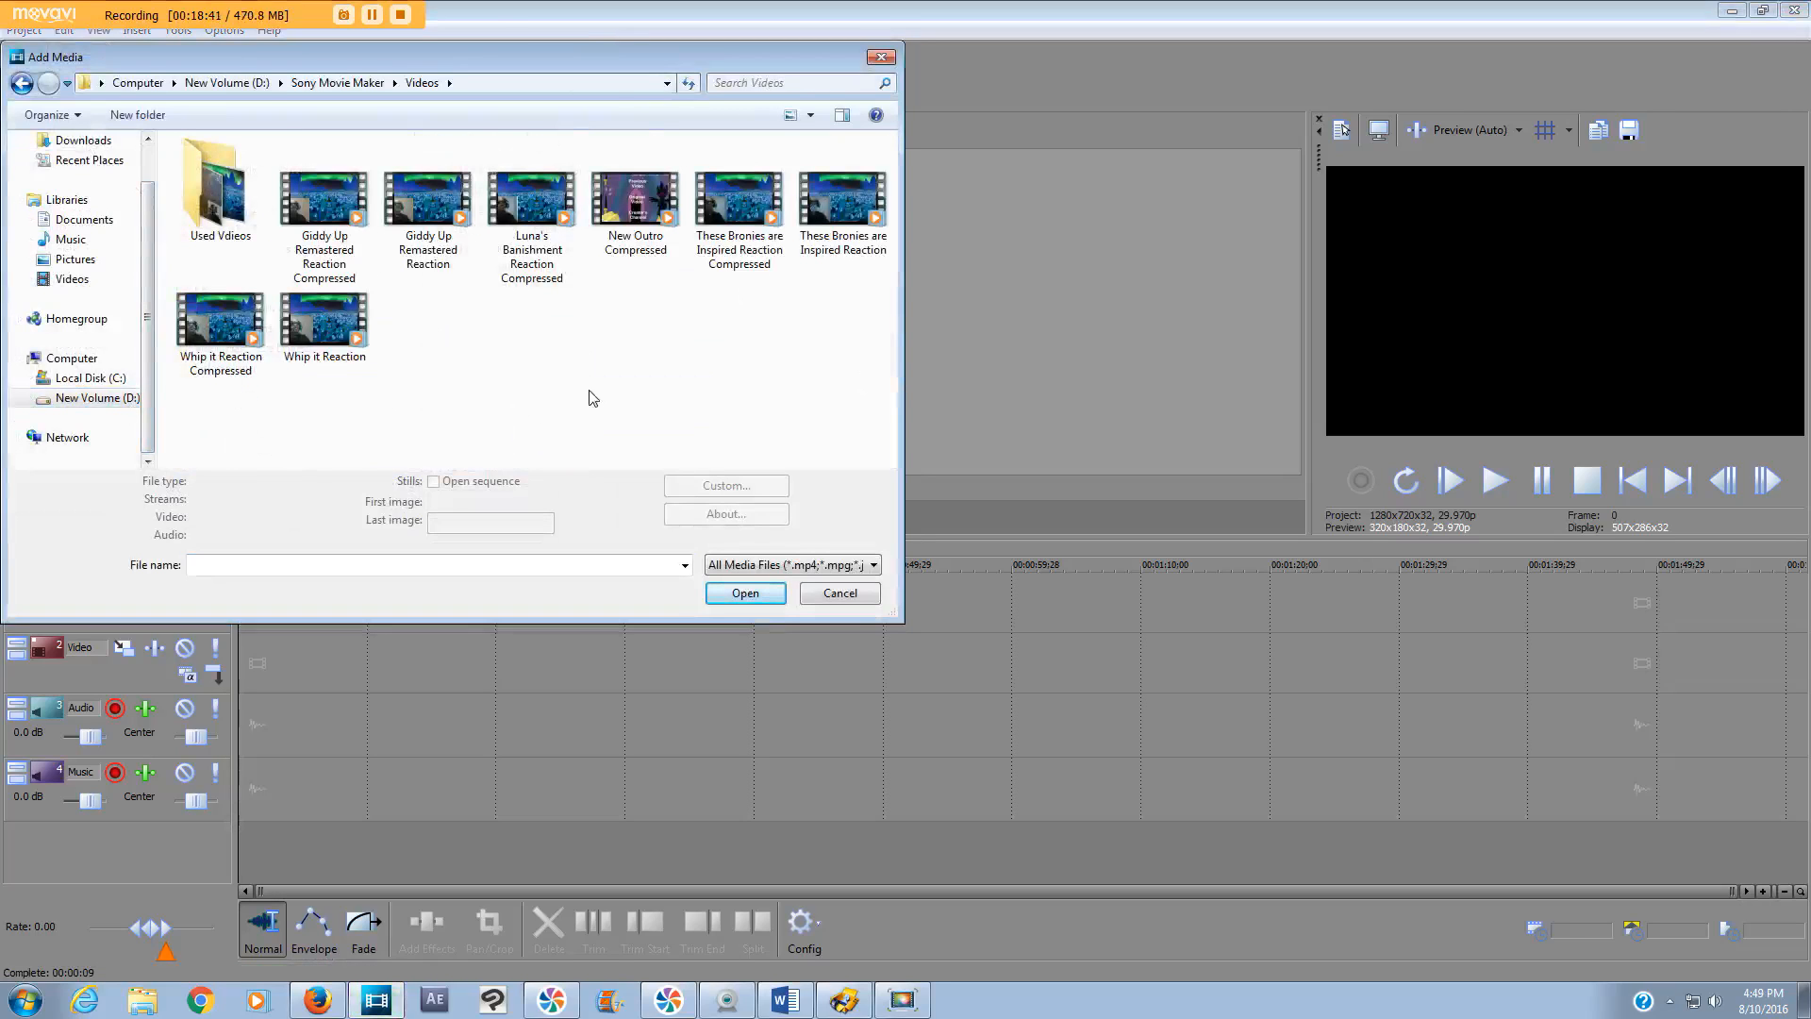
pyautogui.click(622, 227)
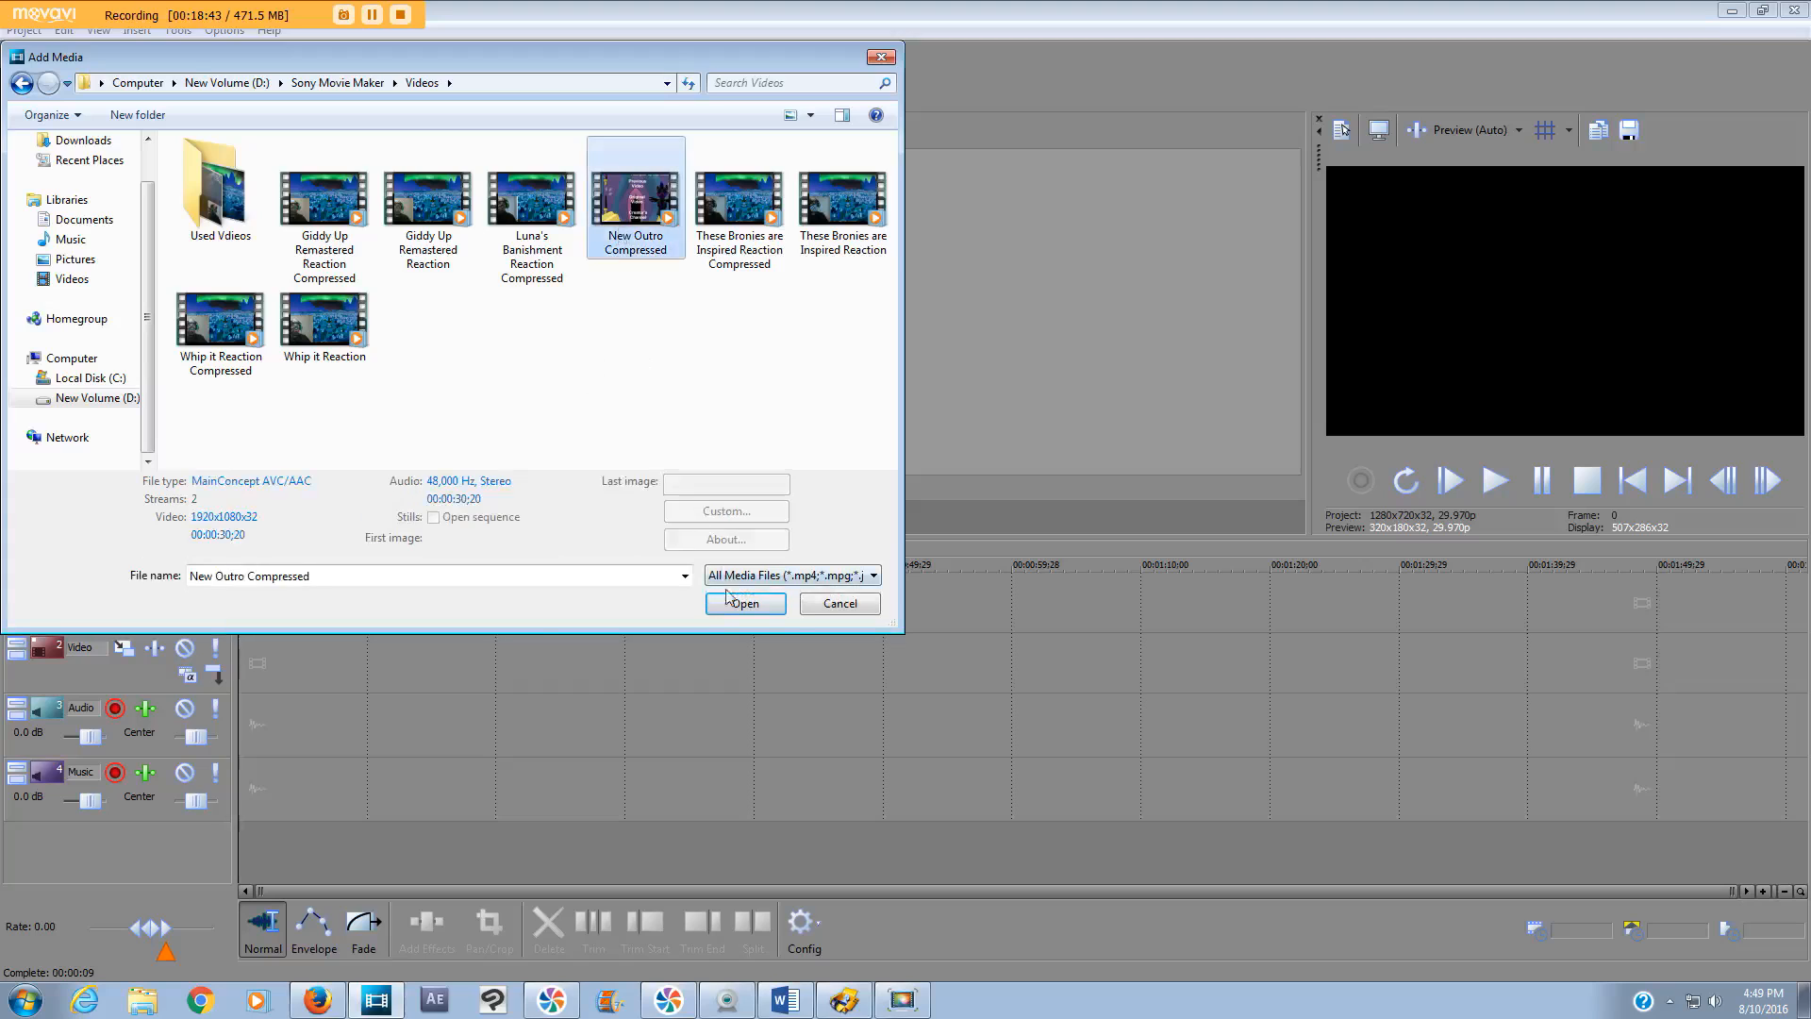
pyautogui.click(734, 594)
# - Add the These Bronies are Inspired Reaction Compressed video from the same folder to the project media
pyautogui.click(59, 131)
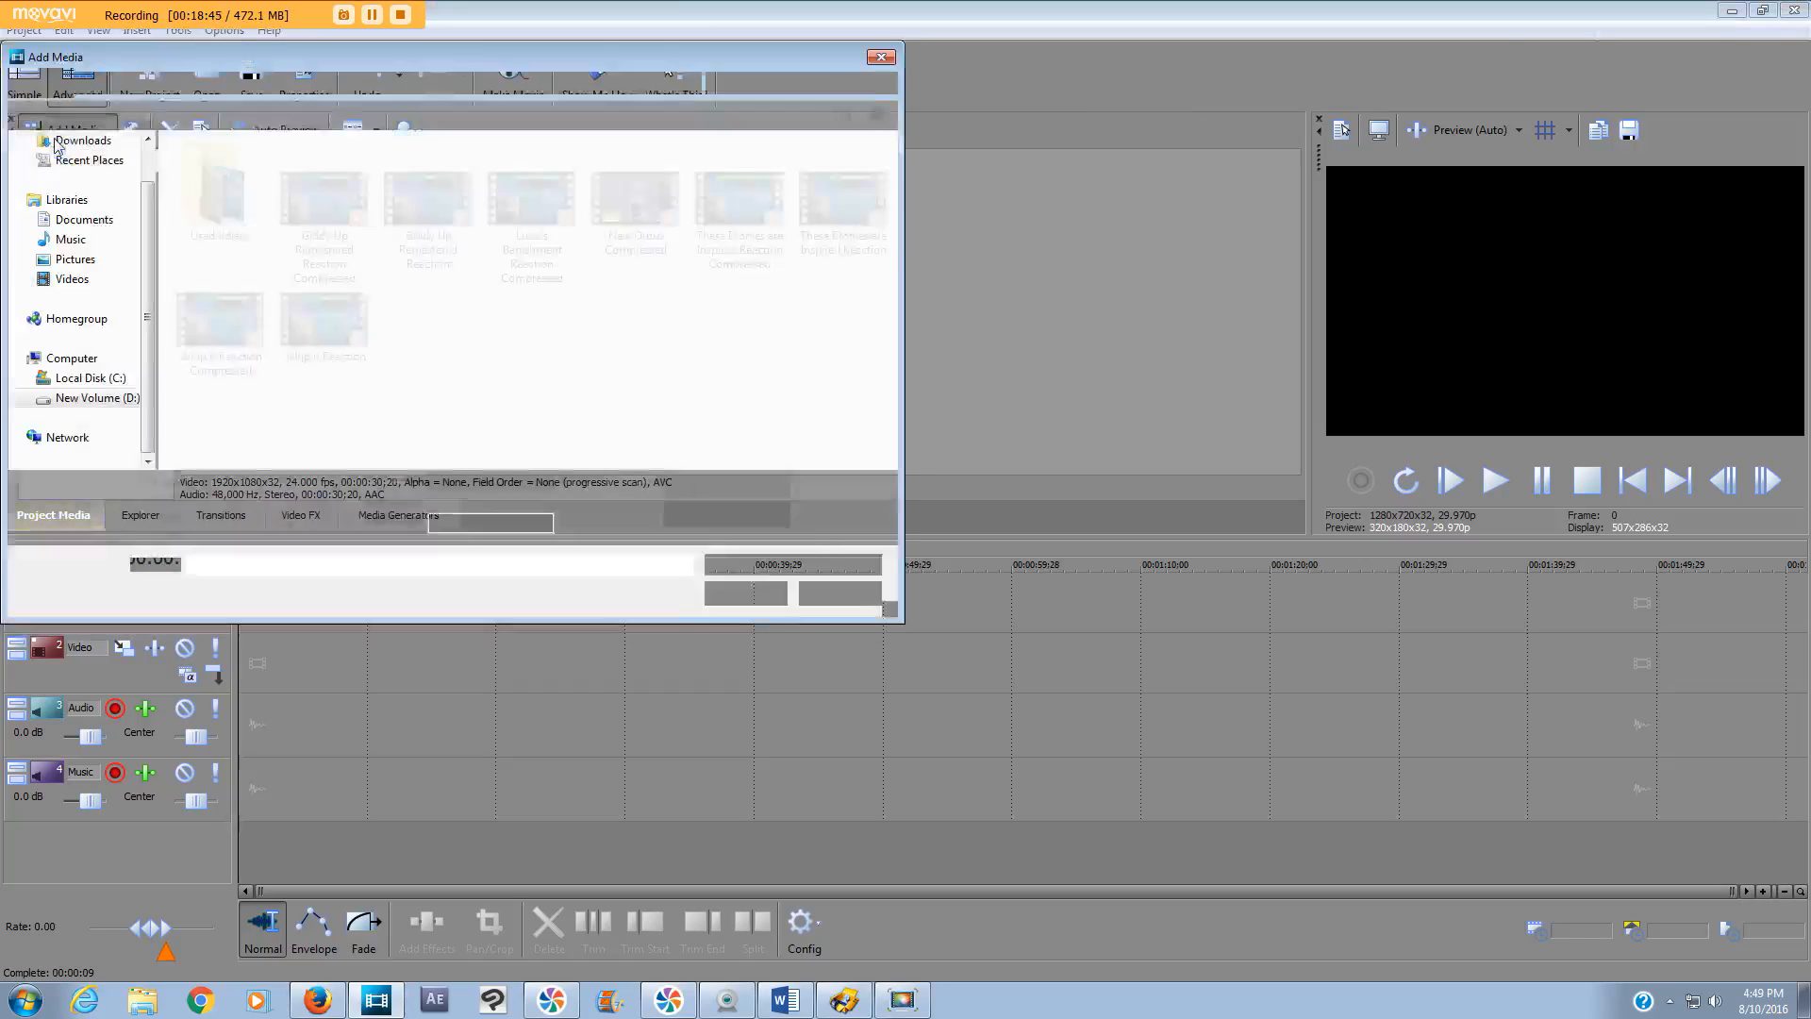
pyautogui.click(741, 244)
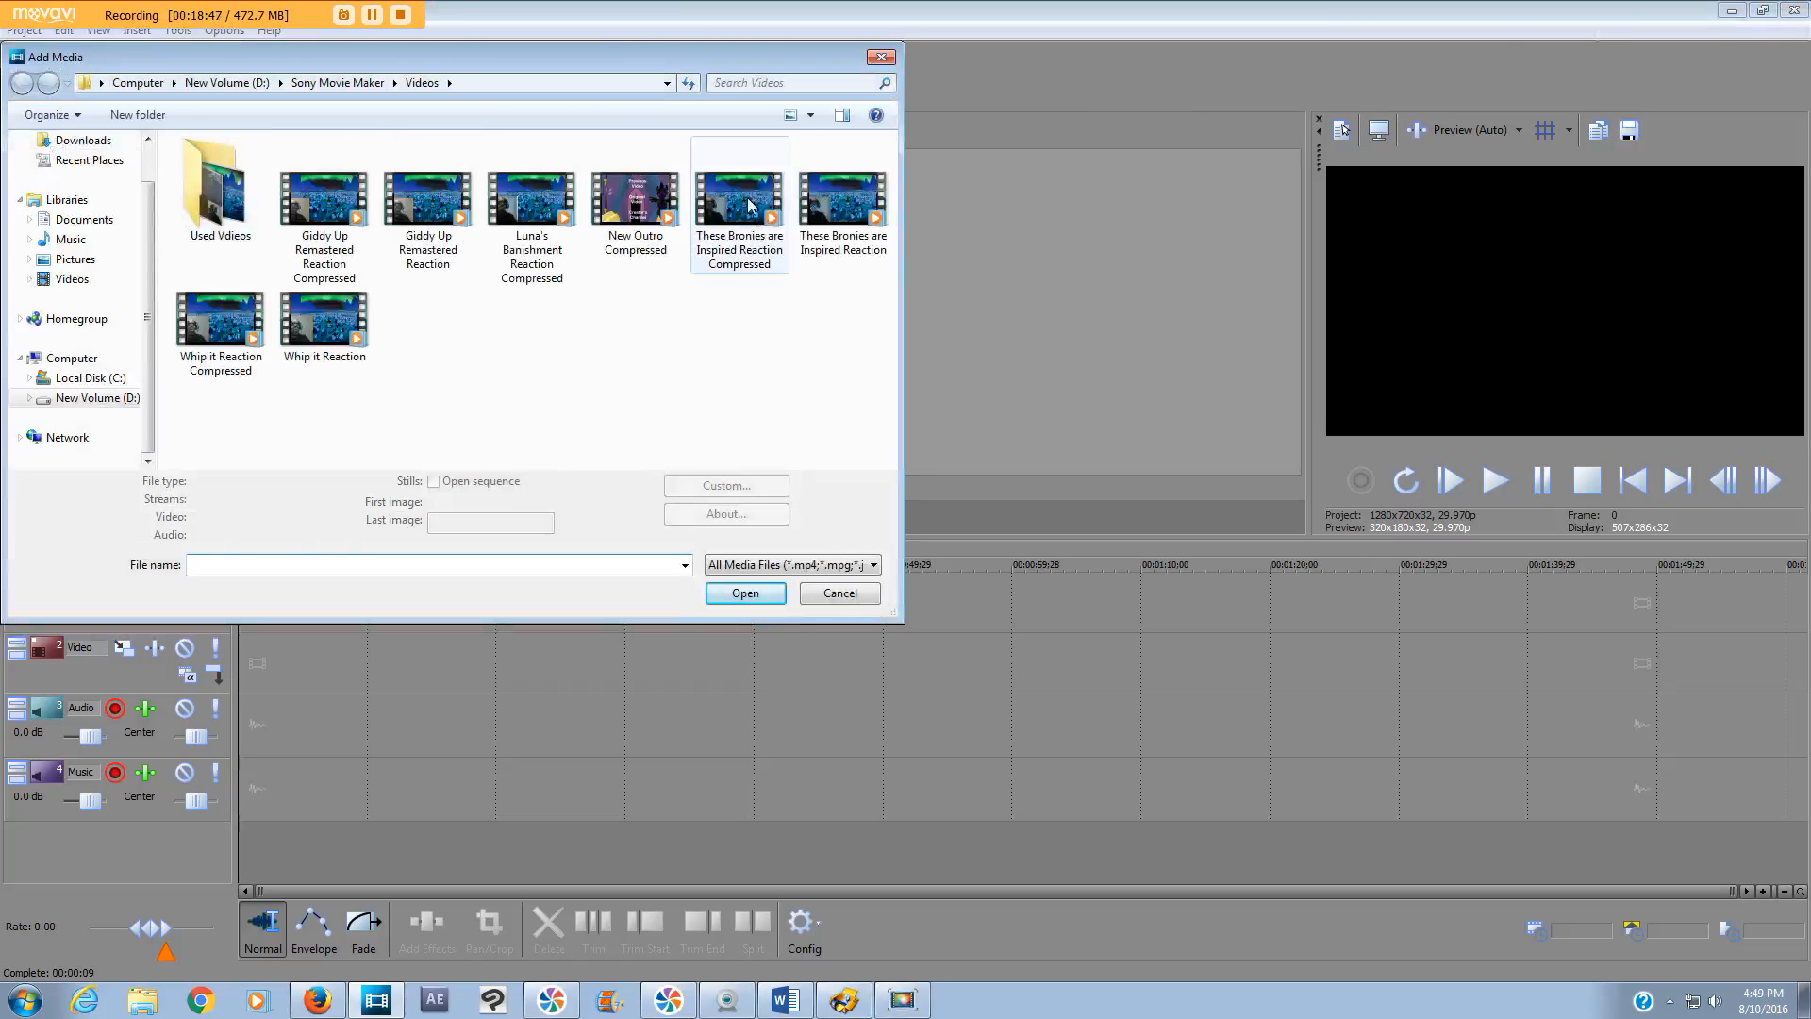
pyautogui.click(752, 609)
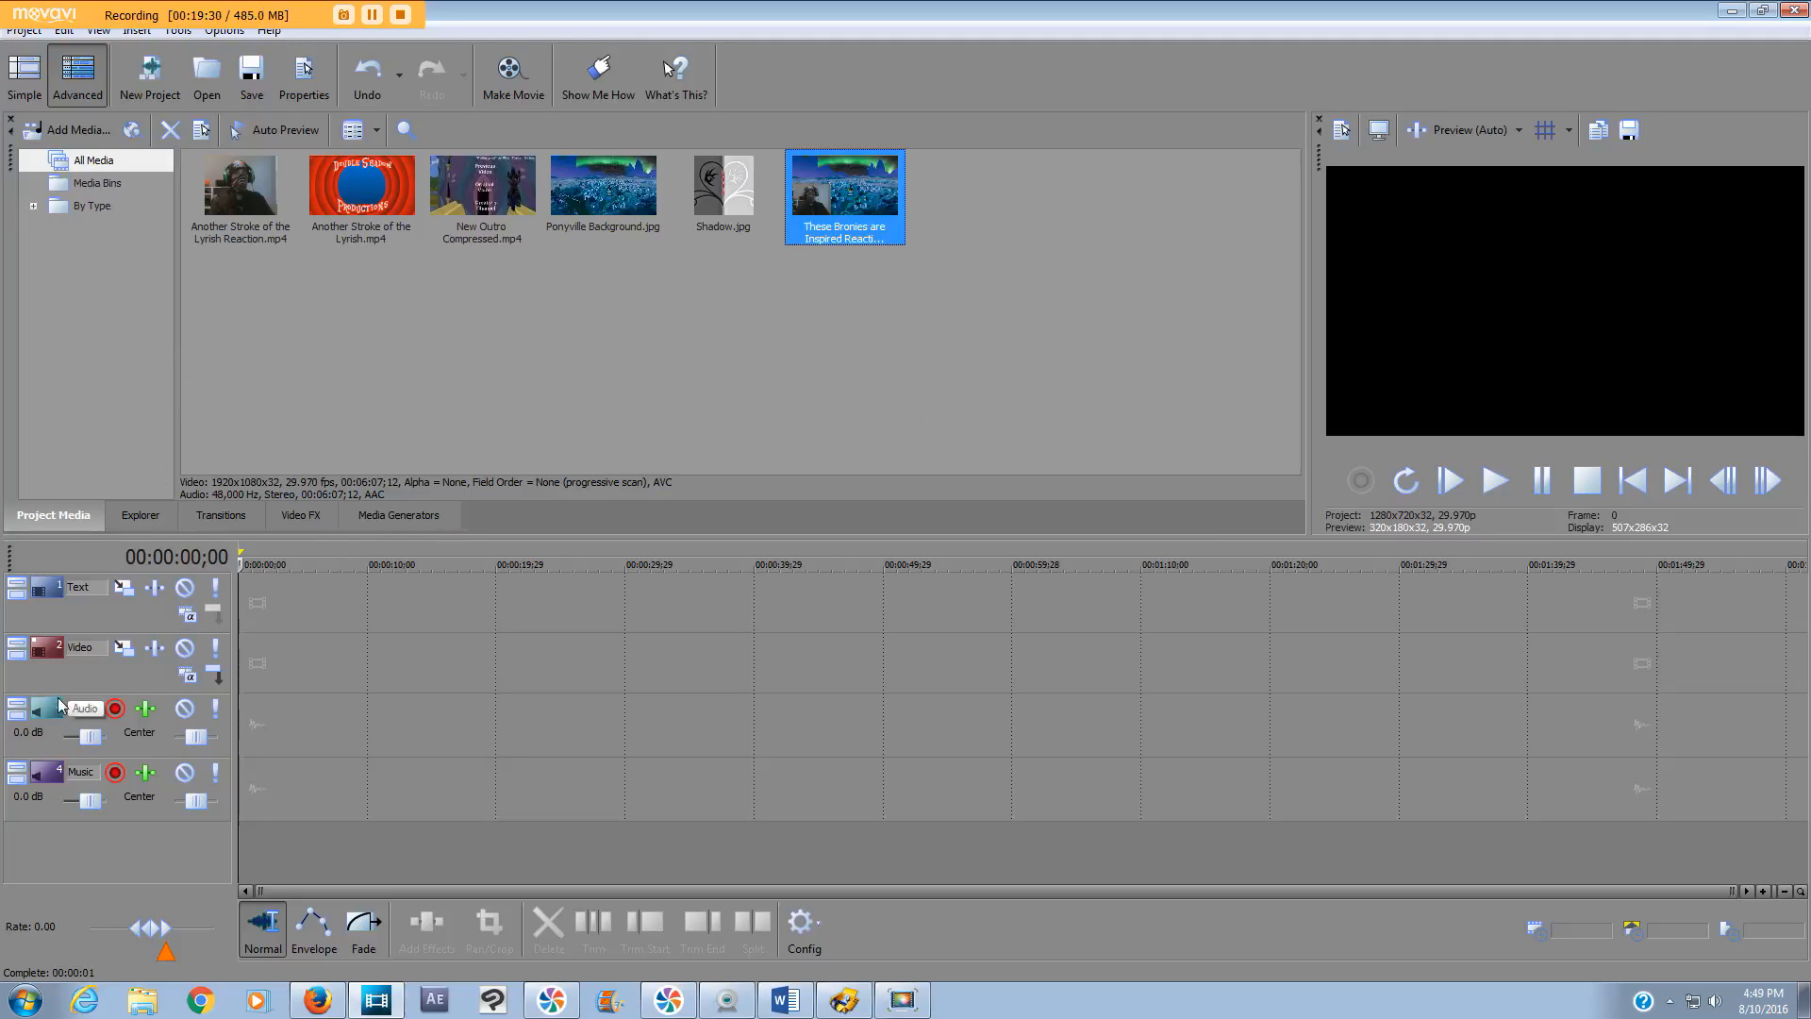
# - Insert two additional video tracks and move the Text track above them
pyautogui.click(101, 677)
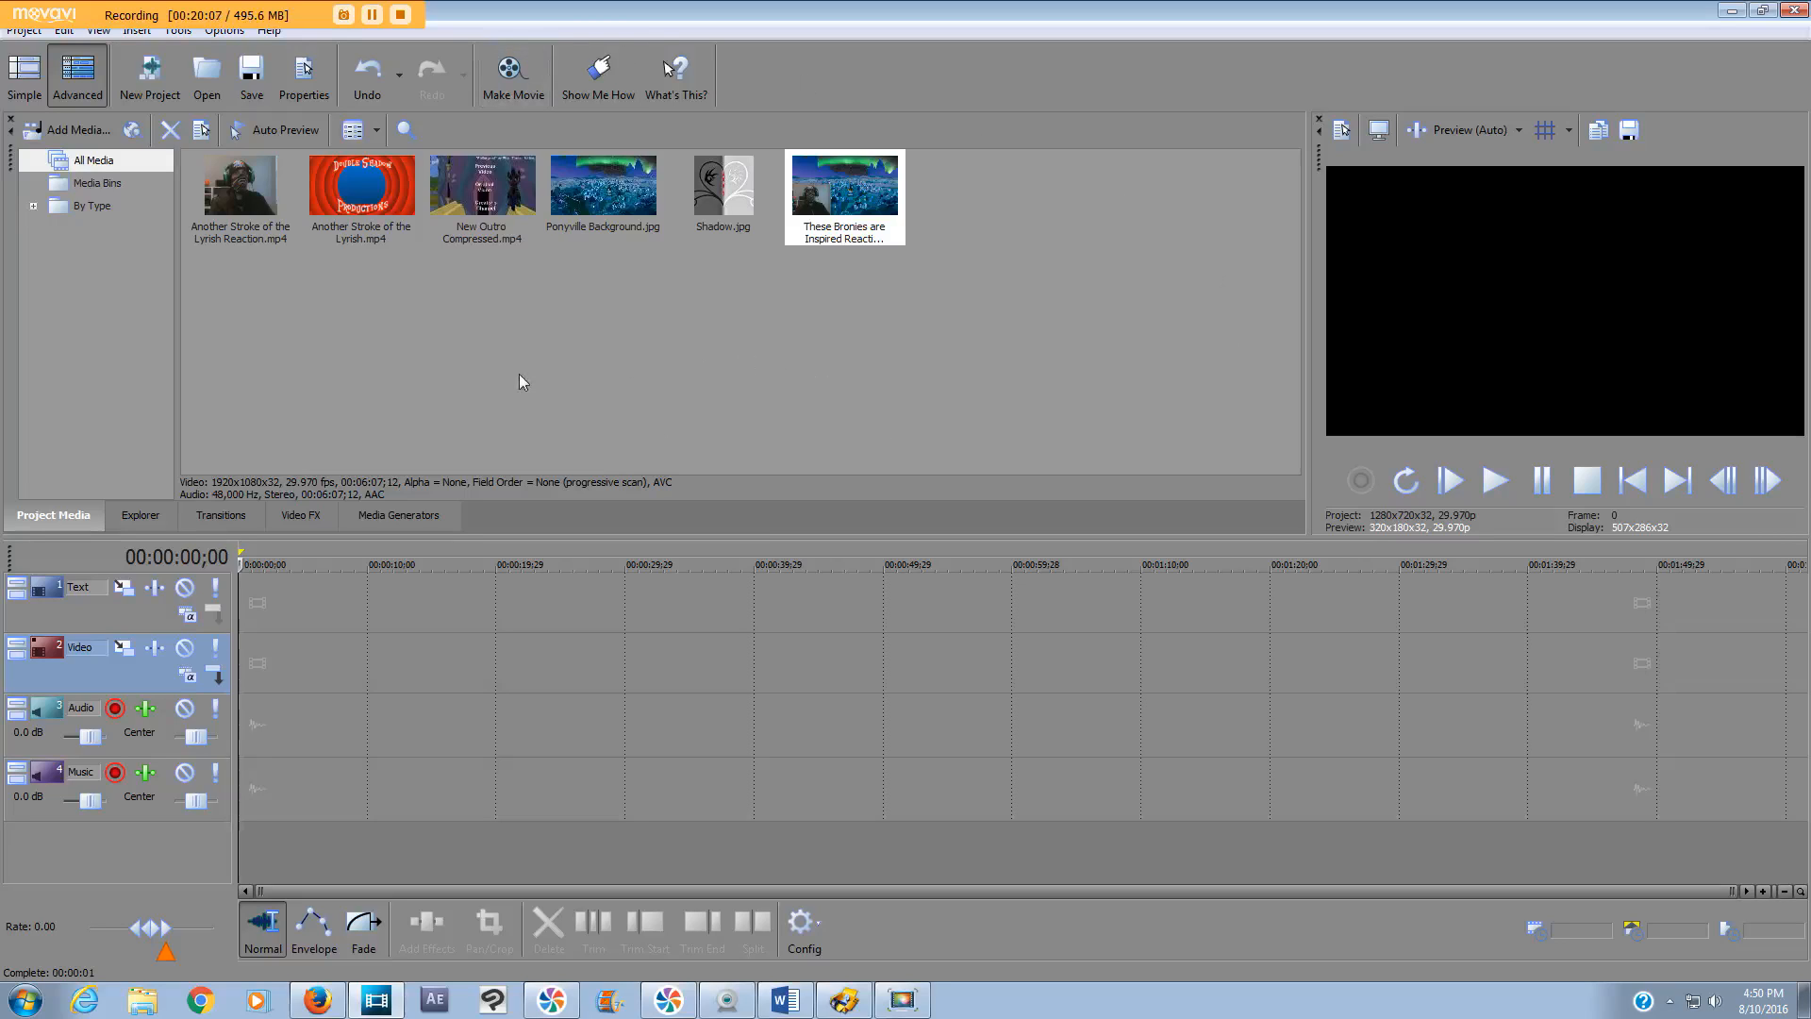
pyautogui.hotkey('ctrl', 'shift', 'q')
pyautogui.hotkey('ctrl', 'shift', 'q')
pyautogui.moveTo(66, 739); pyautogui.dragTo(93, 541)
# - Rename the three video tracks below the Text track as Lyrish, Reaction and BG, in that order
pyautogui.click(99, 662)
pyautogui.press('F2')
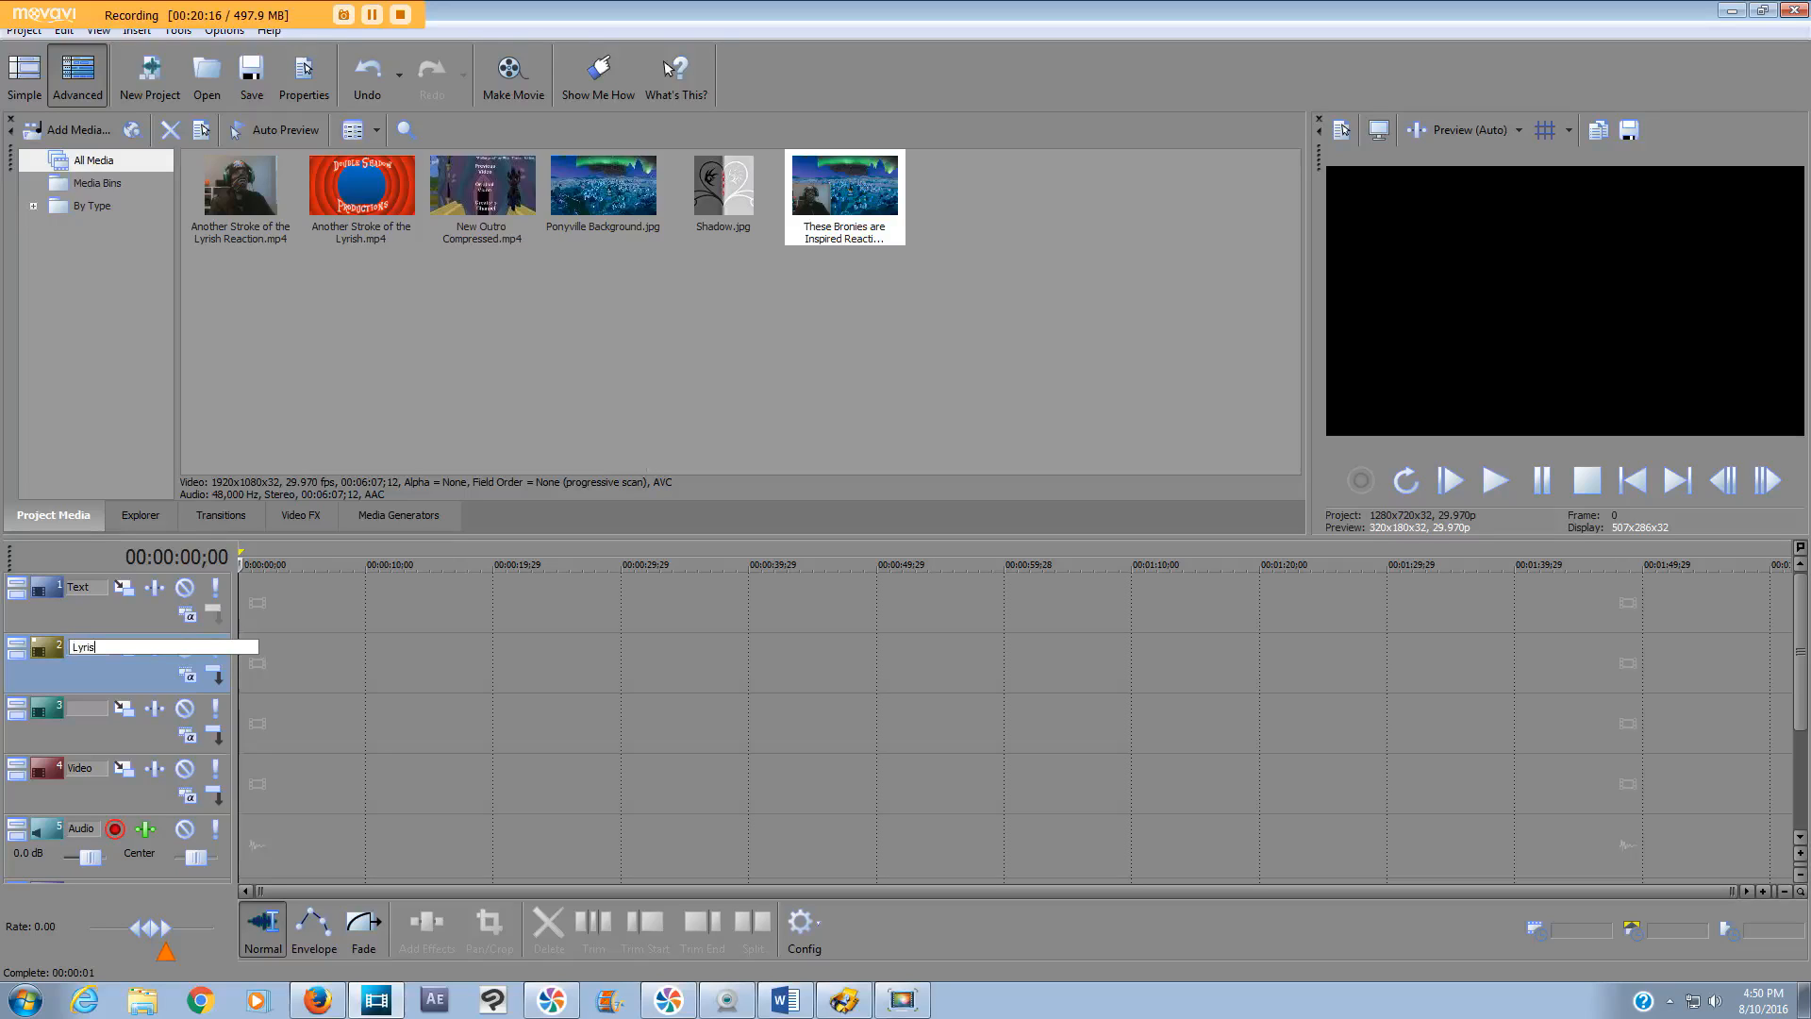
pyautogui.write('Lyrish')
pyautogui.press('Return')
pyautogui.click(76, 742)
pyautogui.press('F2')
pyautogui.write('Reaction')
pyautogui.press('Return')
pyautogui.click(68, 808)
pyautogui.press('F2')
pyautogui.write('BG')
pyautogui.press('Return')
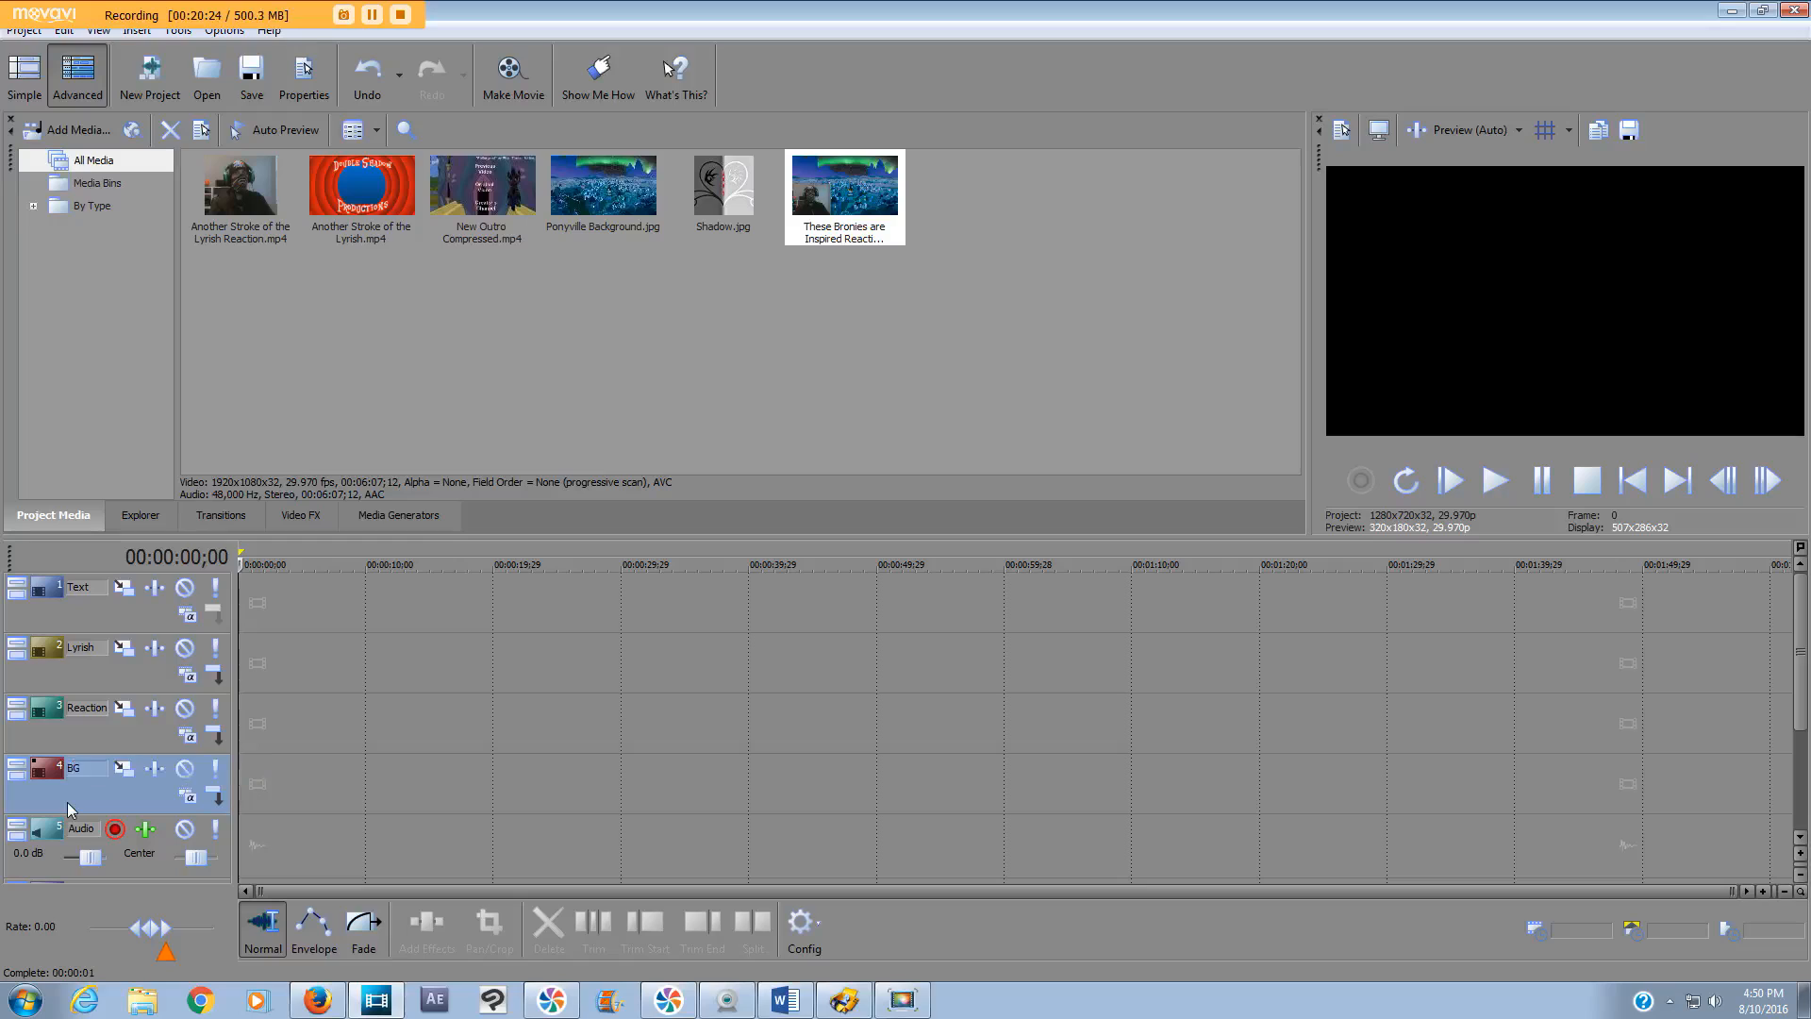
# - Move the Audio track directly under Lyrish and the Music track directly under Reaction
pyautogui.moveTo(74, 847); pyautogui.dragTo(68, 682)
pyautogui.click(1788, 686)
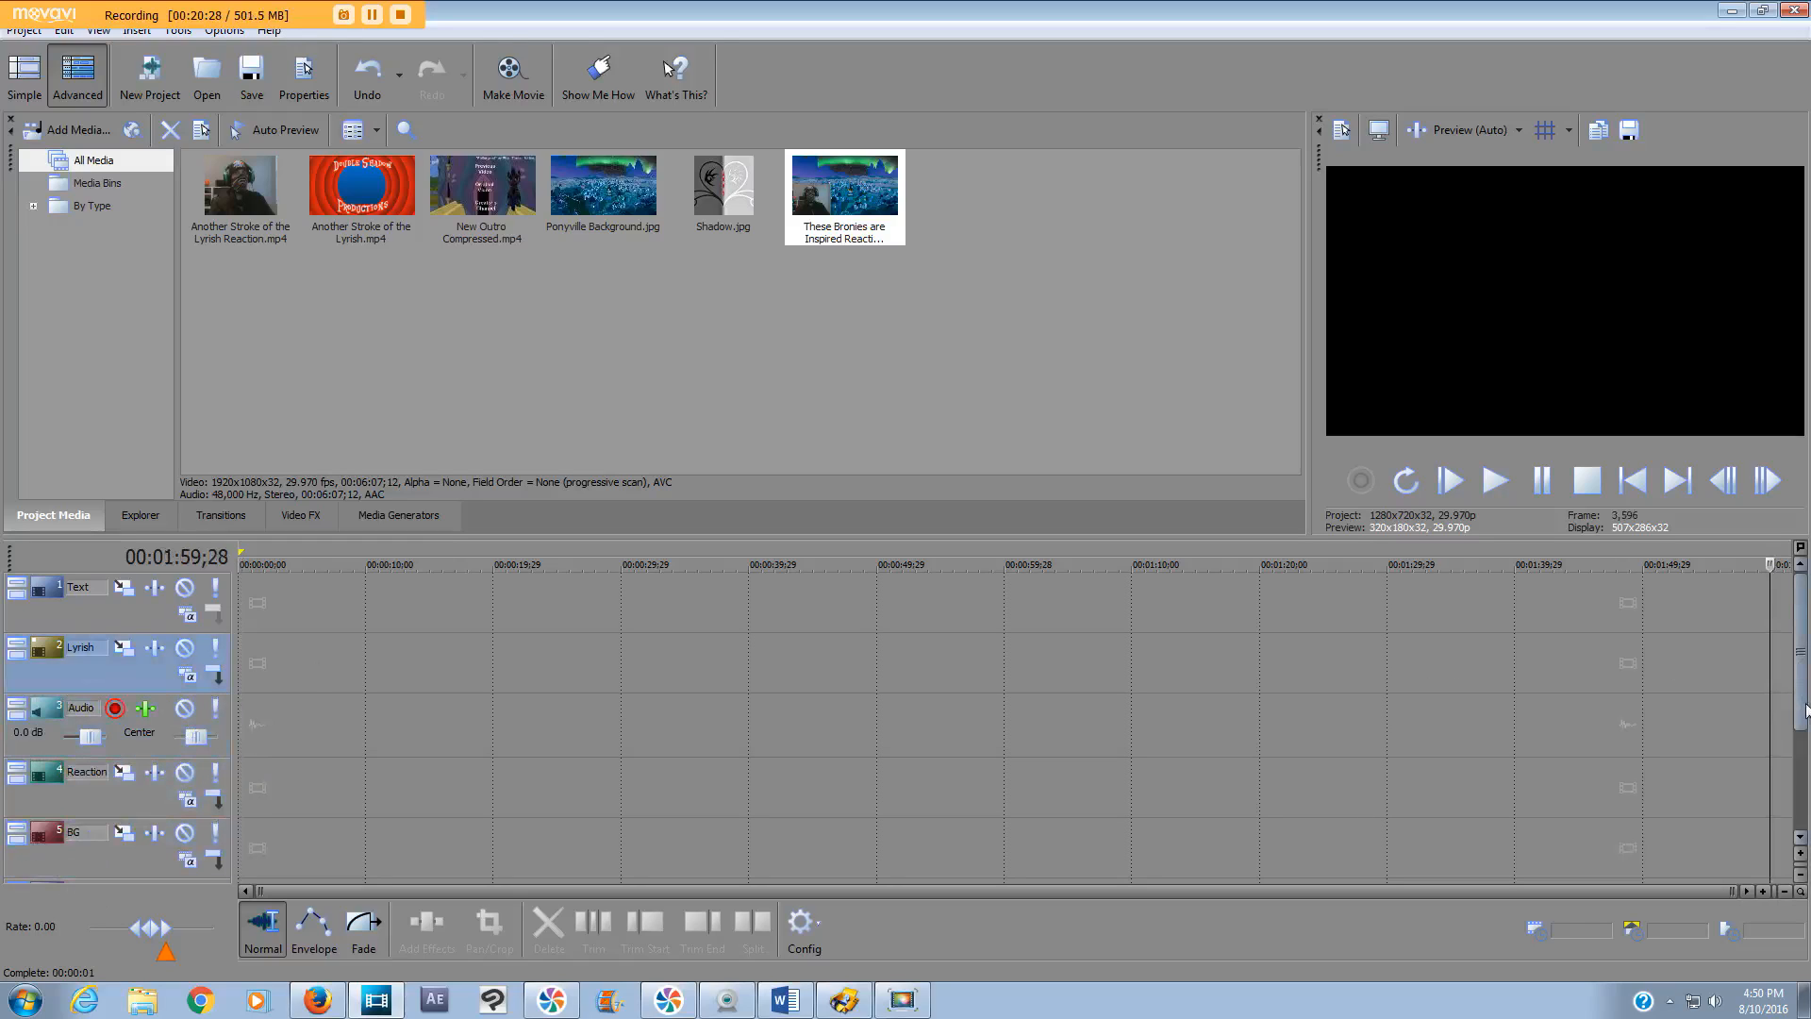
pyautogui.scroll(-1, 1805, 709)
pyautogui.moveTo(95, 835); pyautogui.dragTo(94, 760)
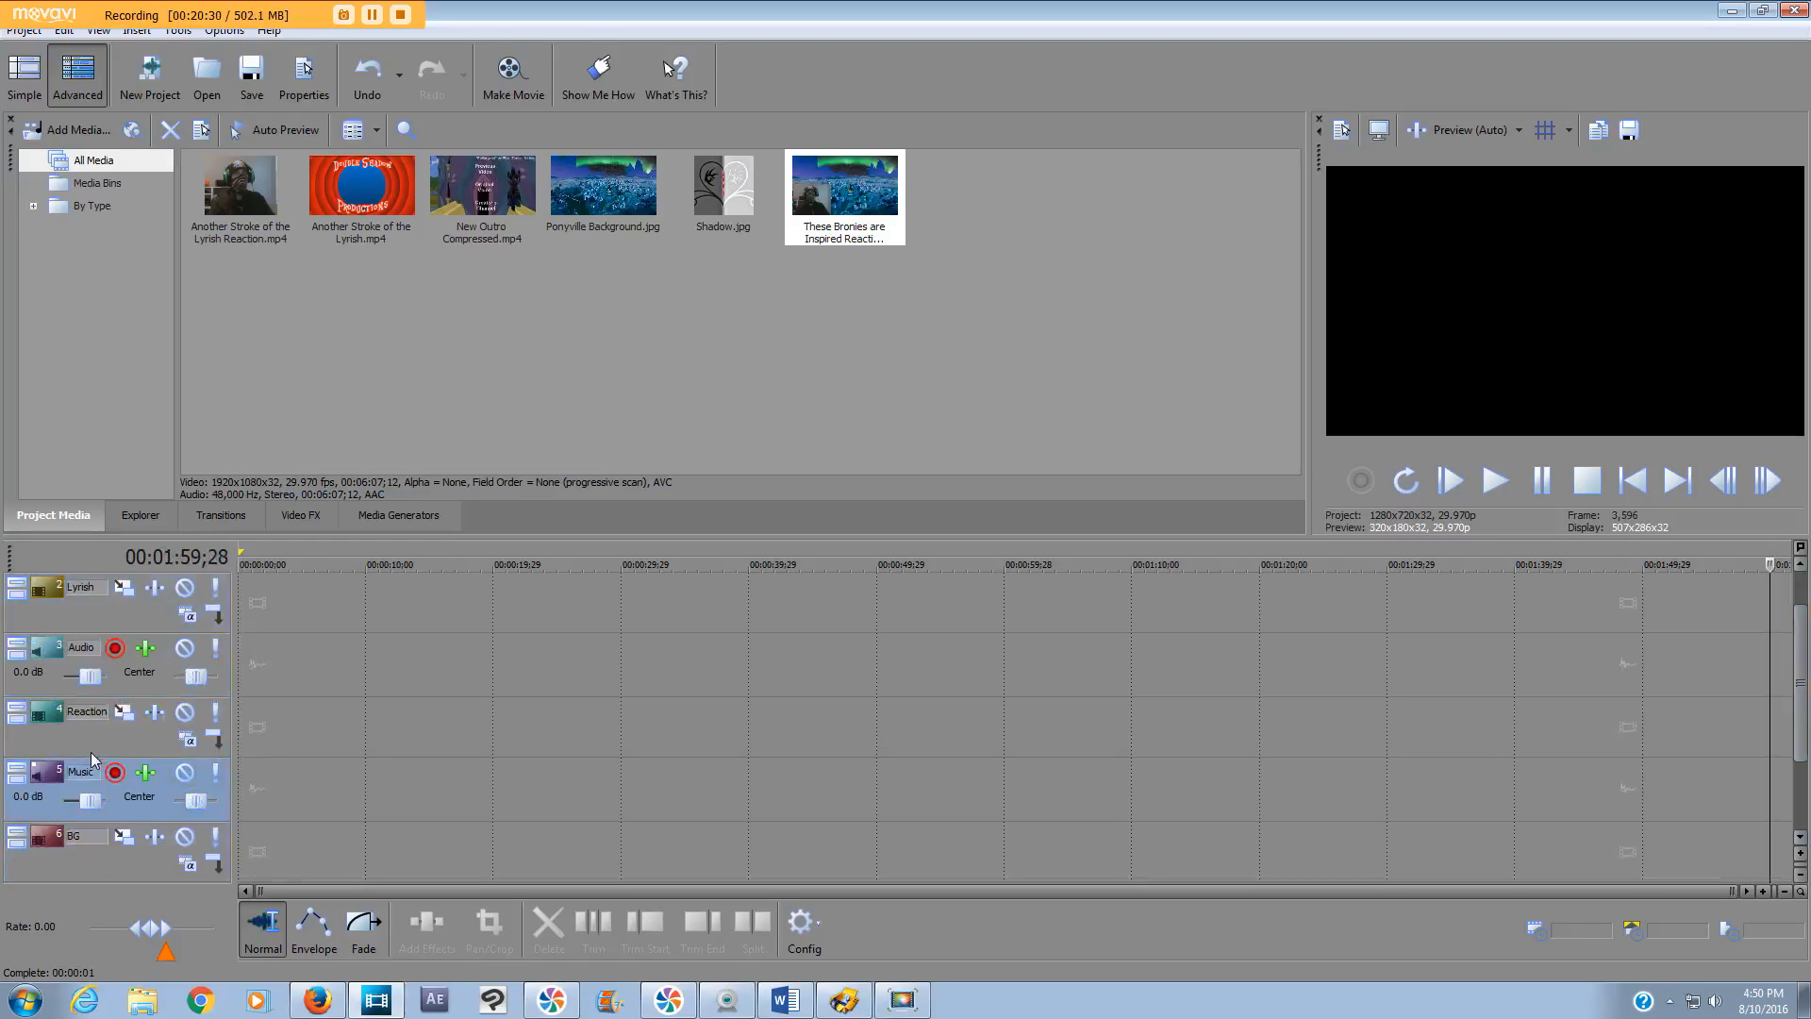
# - Place the Lyrish video on the Lyrish track, matching the project video settings to it, and the reaction video on the Reaction track
pyautogui.moveTo(384, 189); pyautogui.dragTo(566, 649)
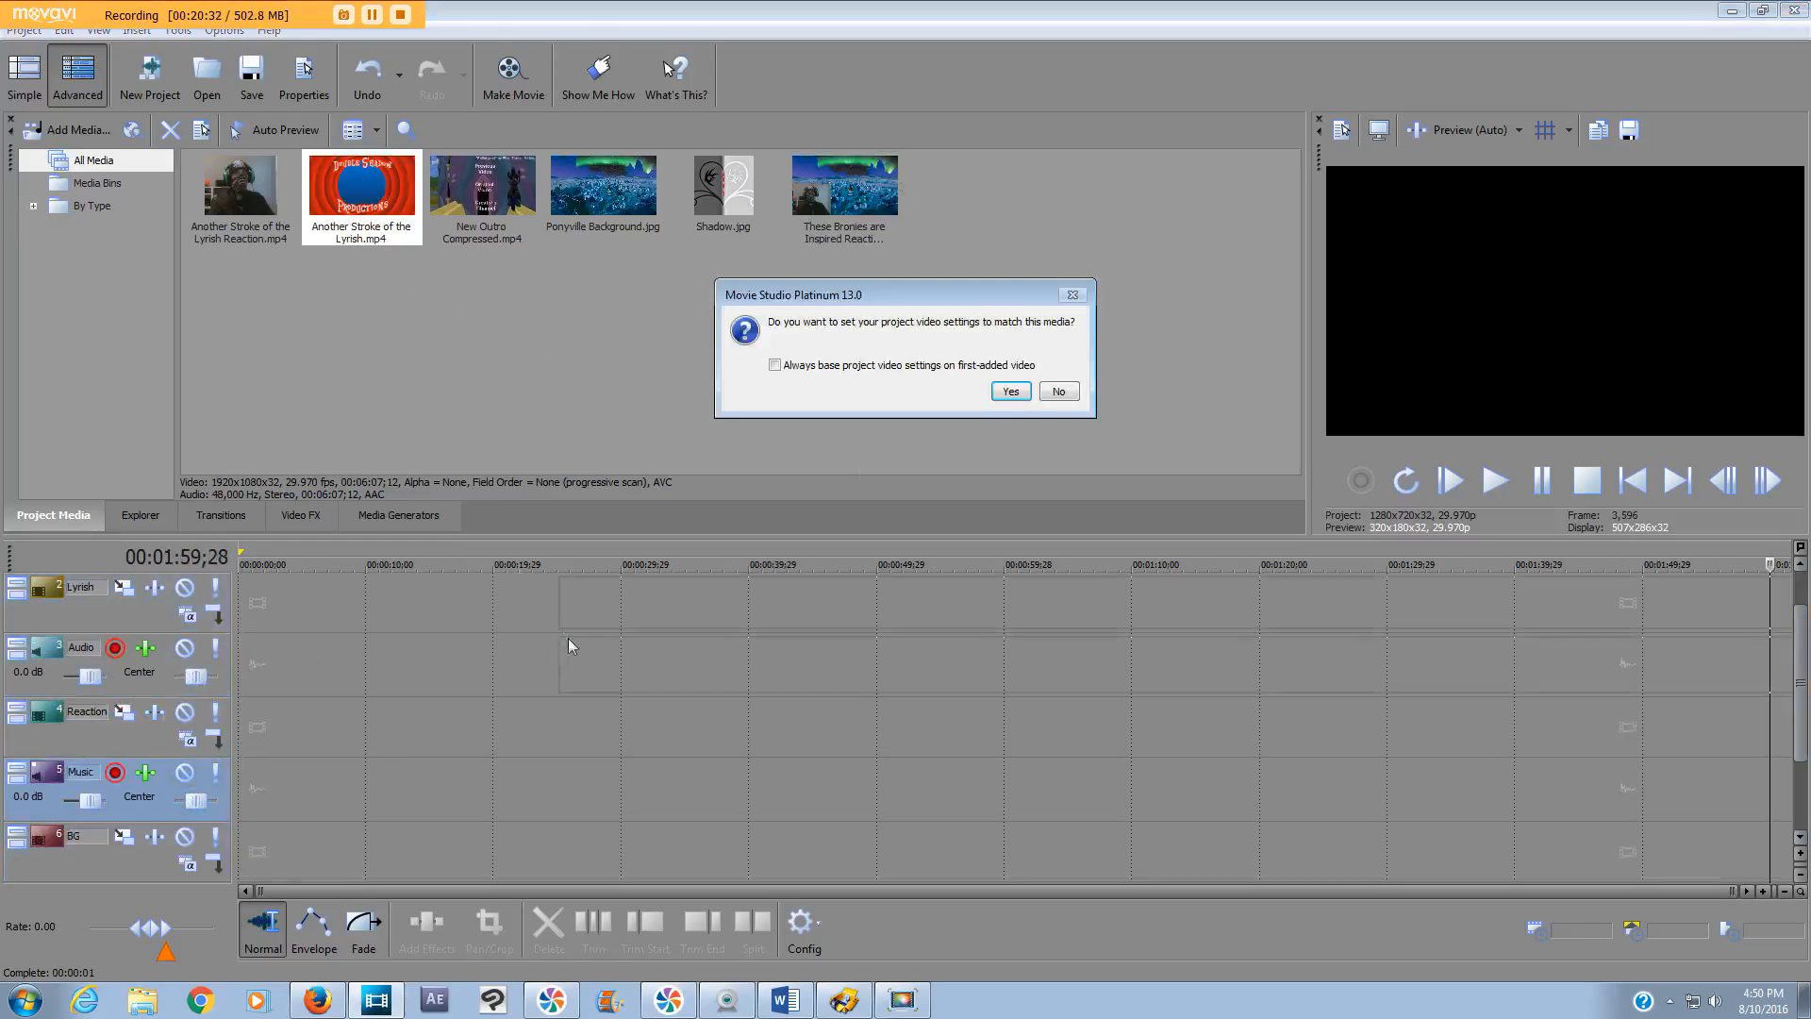
pyautogui.click(990, 390)
pyautogui.moveTo(255, 206); pyautogui.dragTo(421, 674)
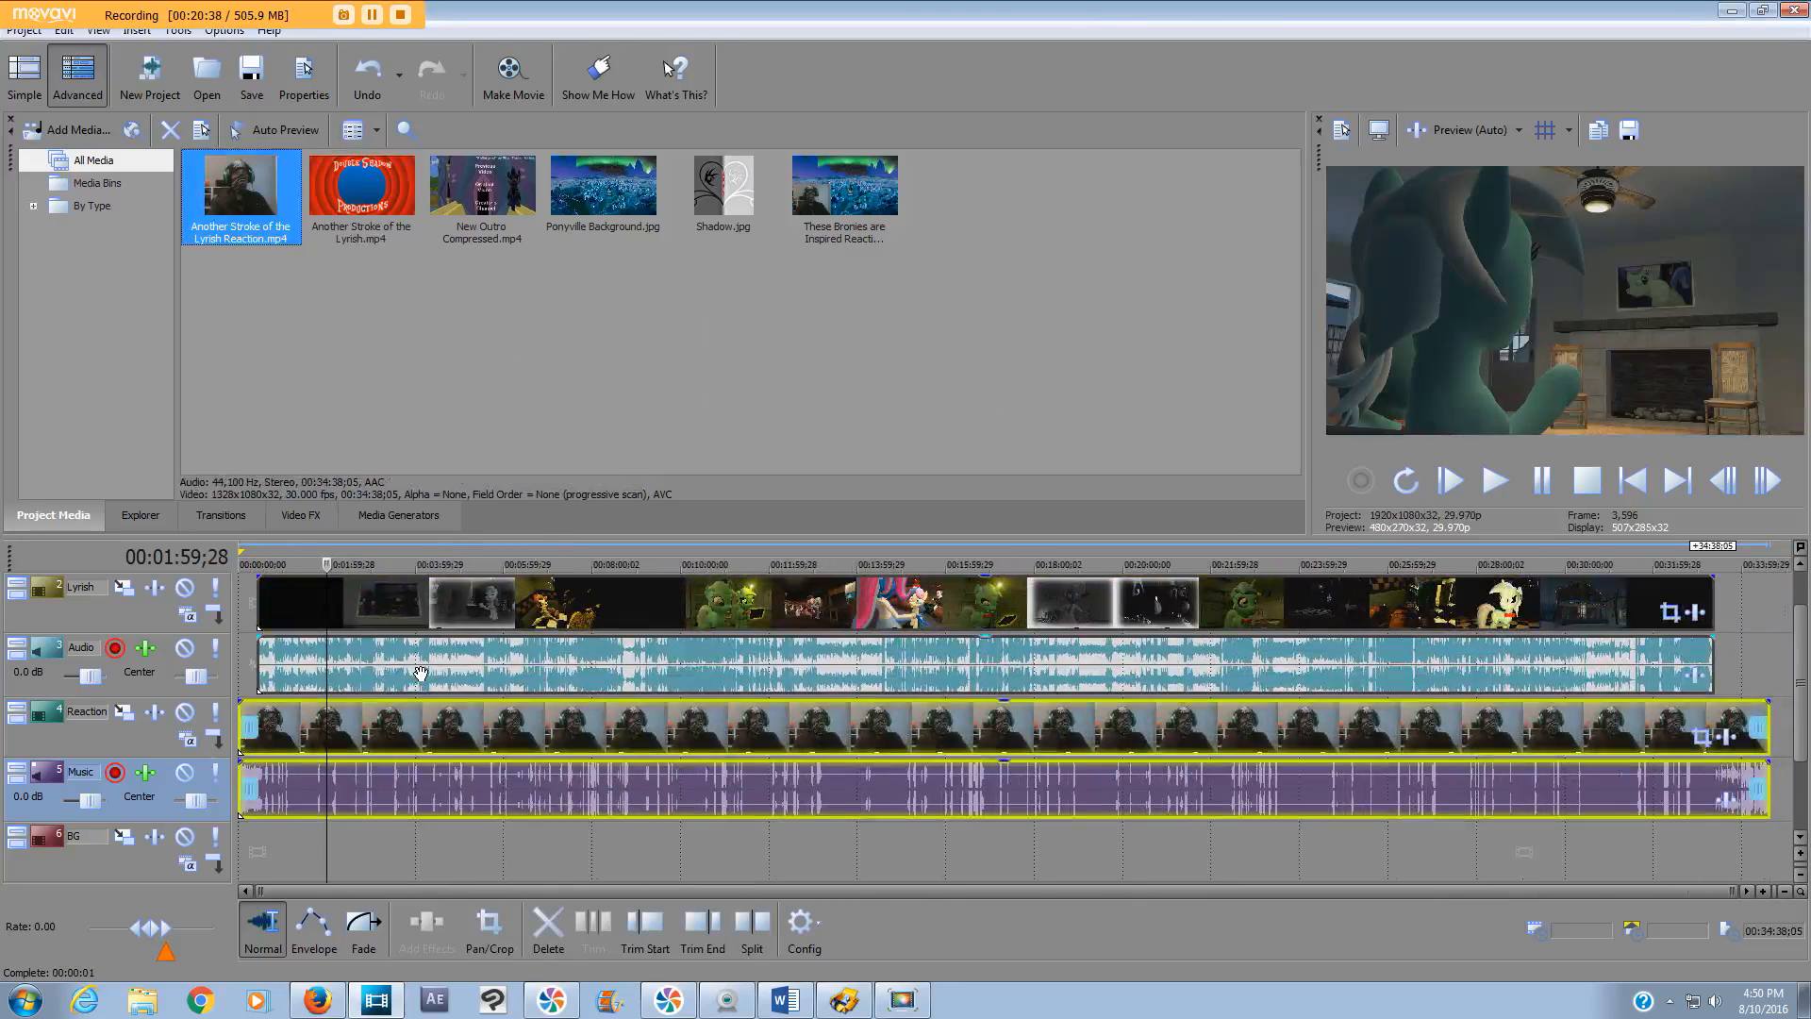
# - Cut off the reaction clip's opening up to about 00:00:02;15 and move the remaining clip to the timeline start
pyautogui.moveTo(325, 566)
pyautogui.mouseDown()
pyautogui.moveTo(231, 574)
pyautogui.moveTo(318, 585)
pyautogui.mouseUp()
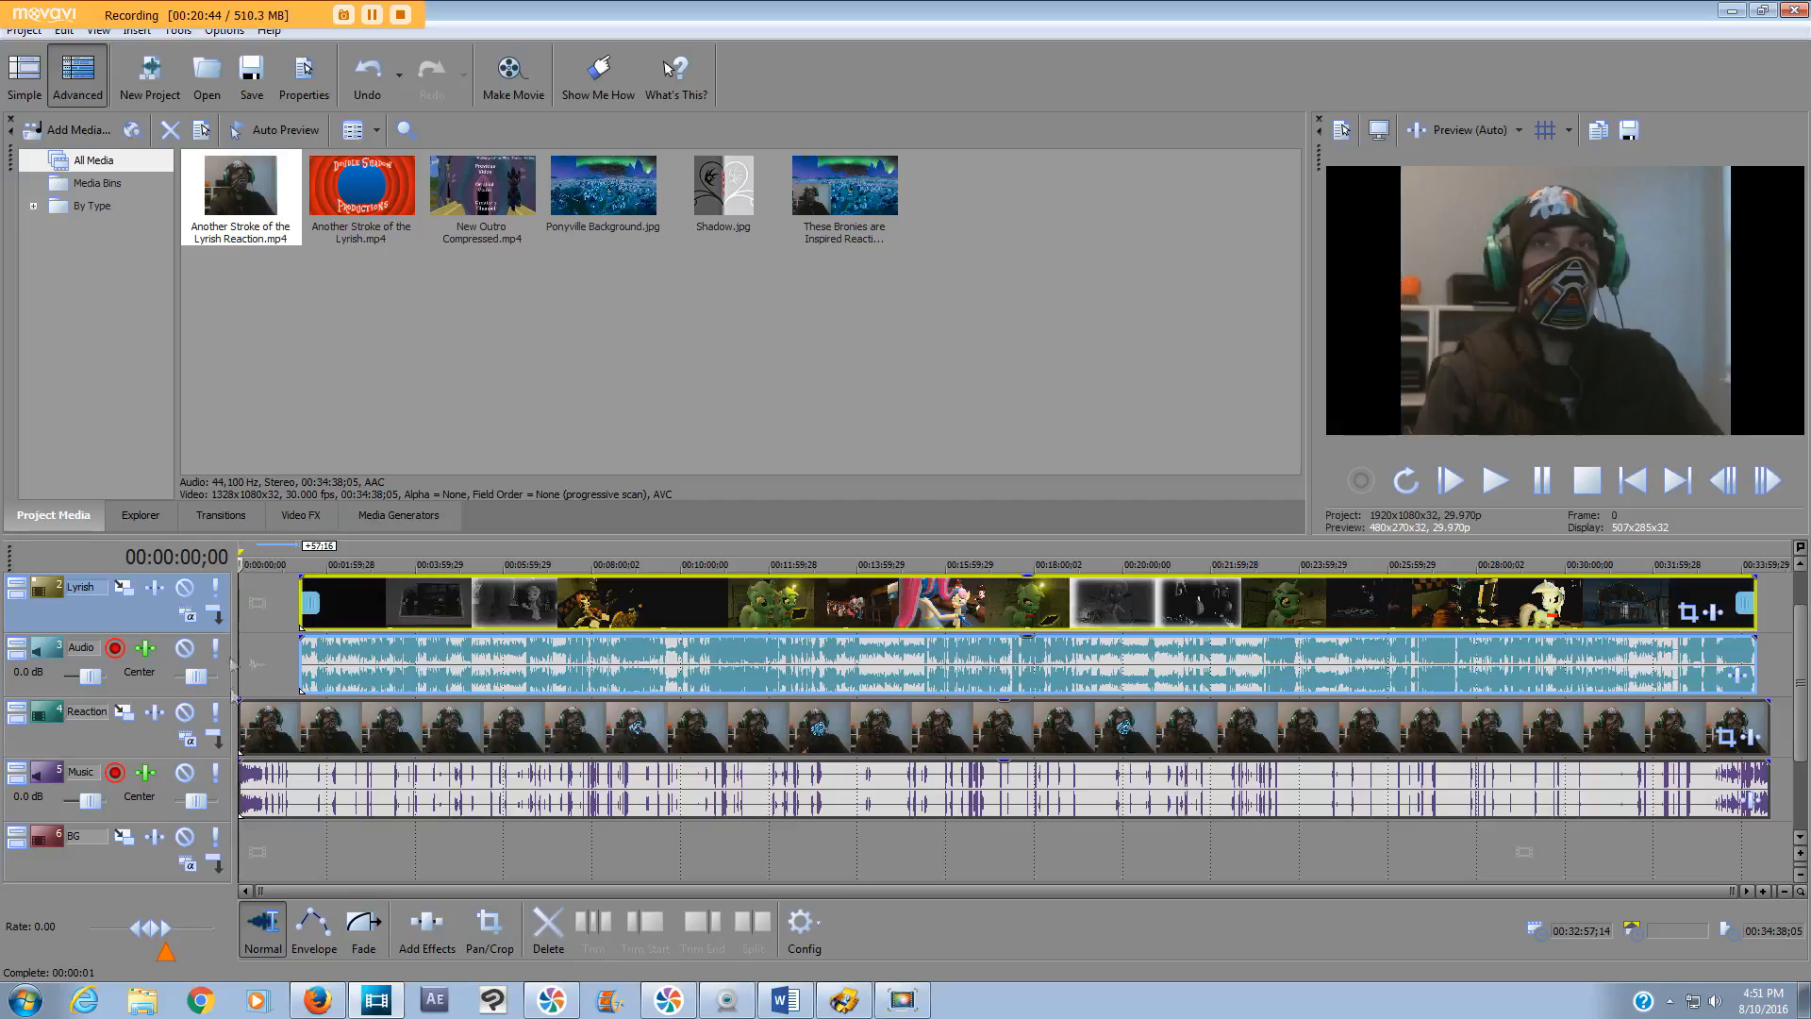
pyautogui.click(241, 717)
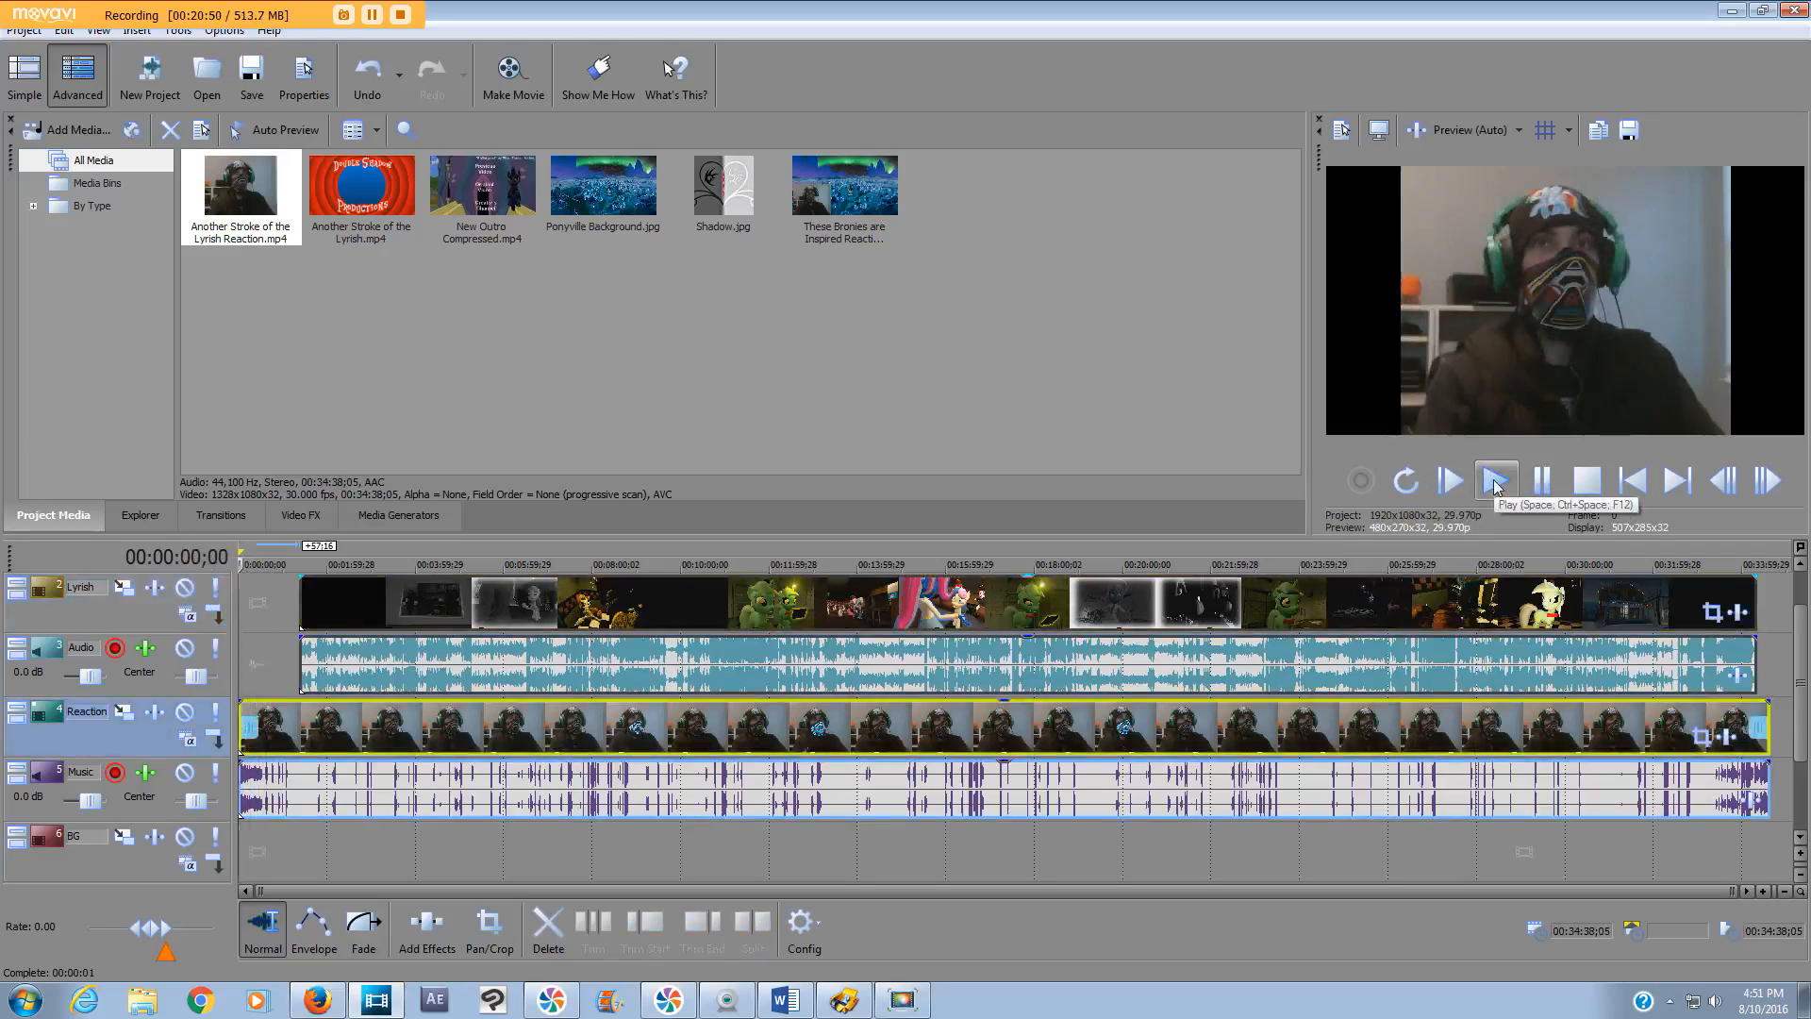
pyautogui.click(1494, 482)
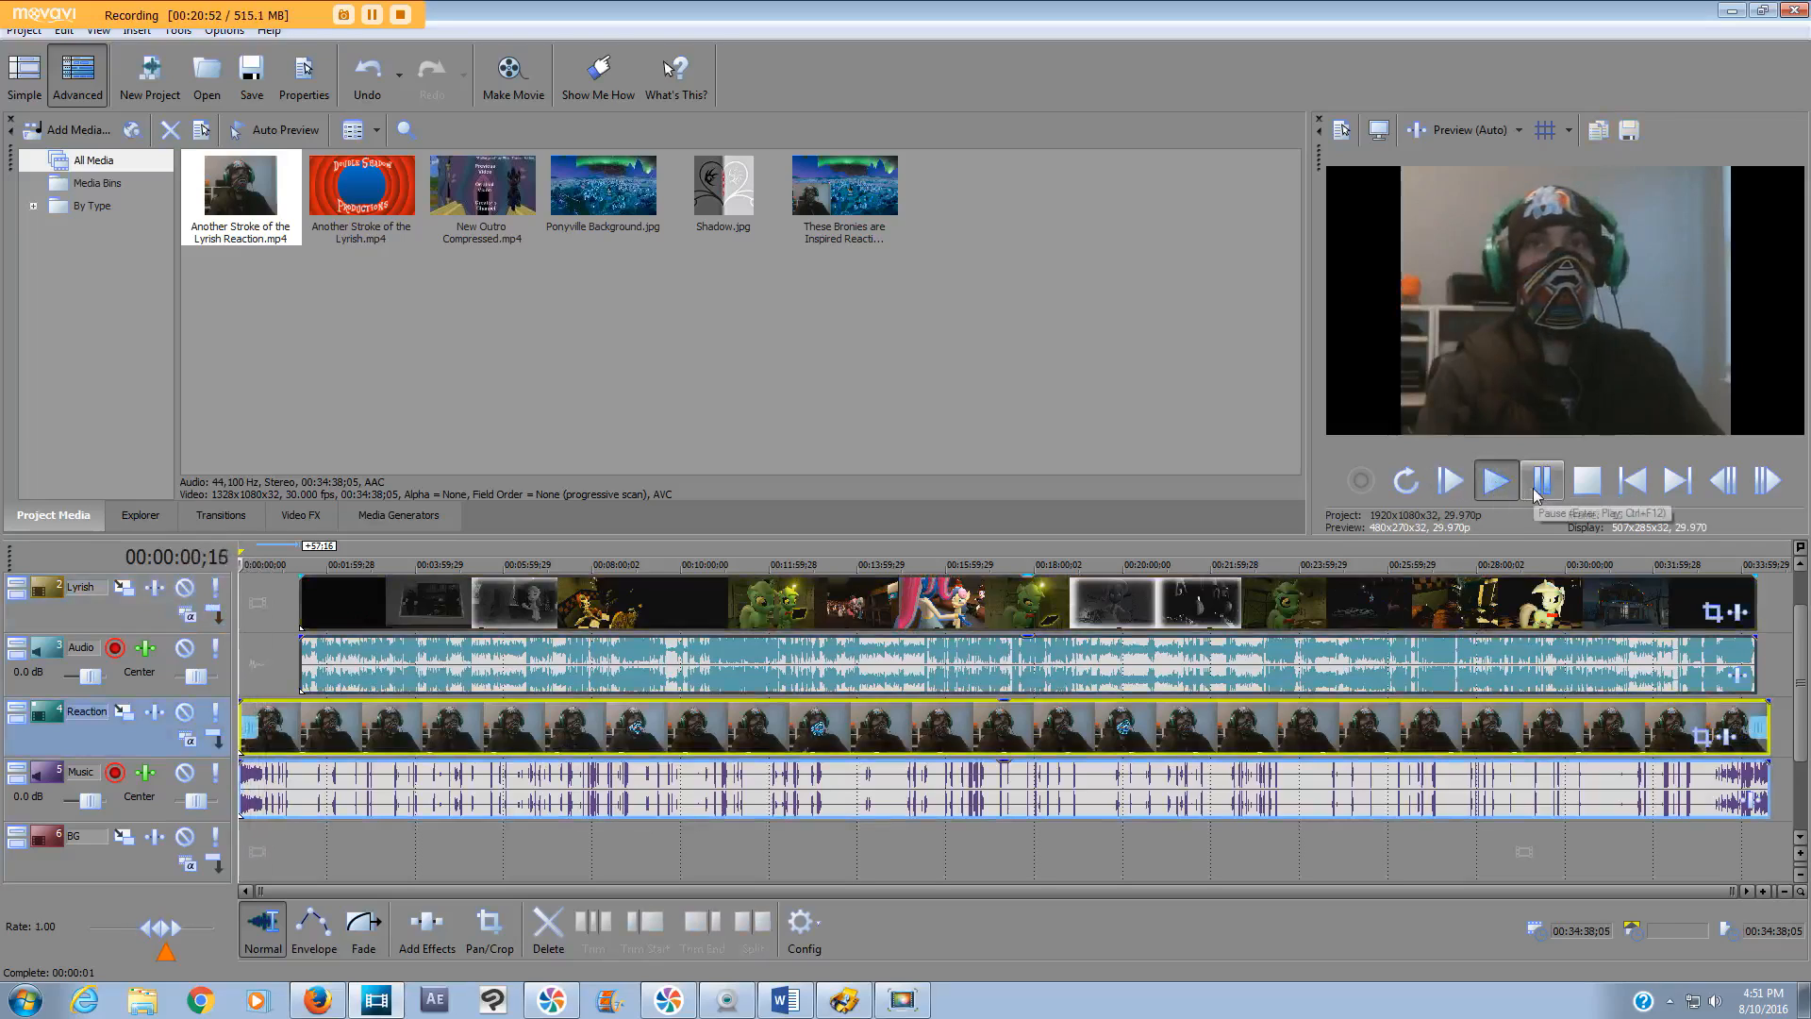
pyautogui.click(1539, 483)
pyautogui.click(542, 800)
pyautogui.scroll(10, 542, 800)
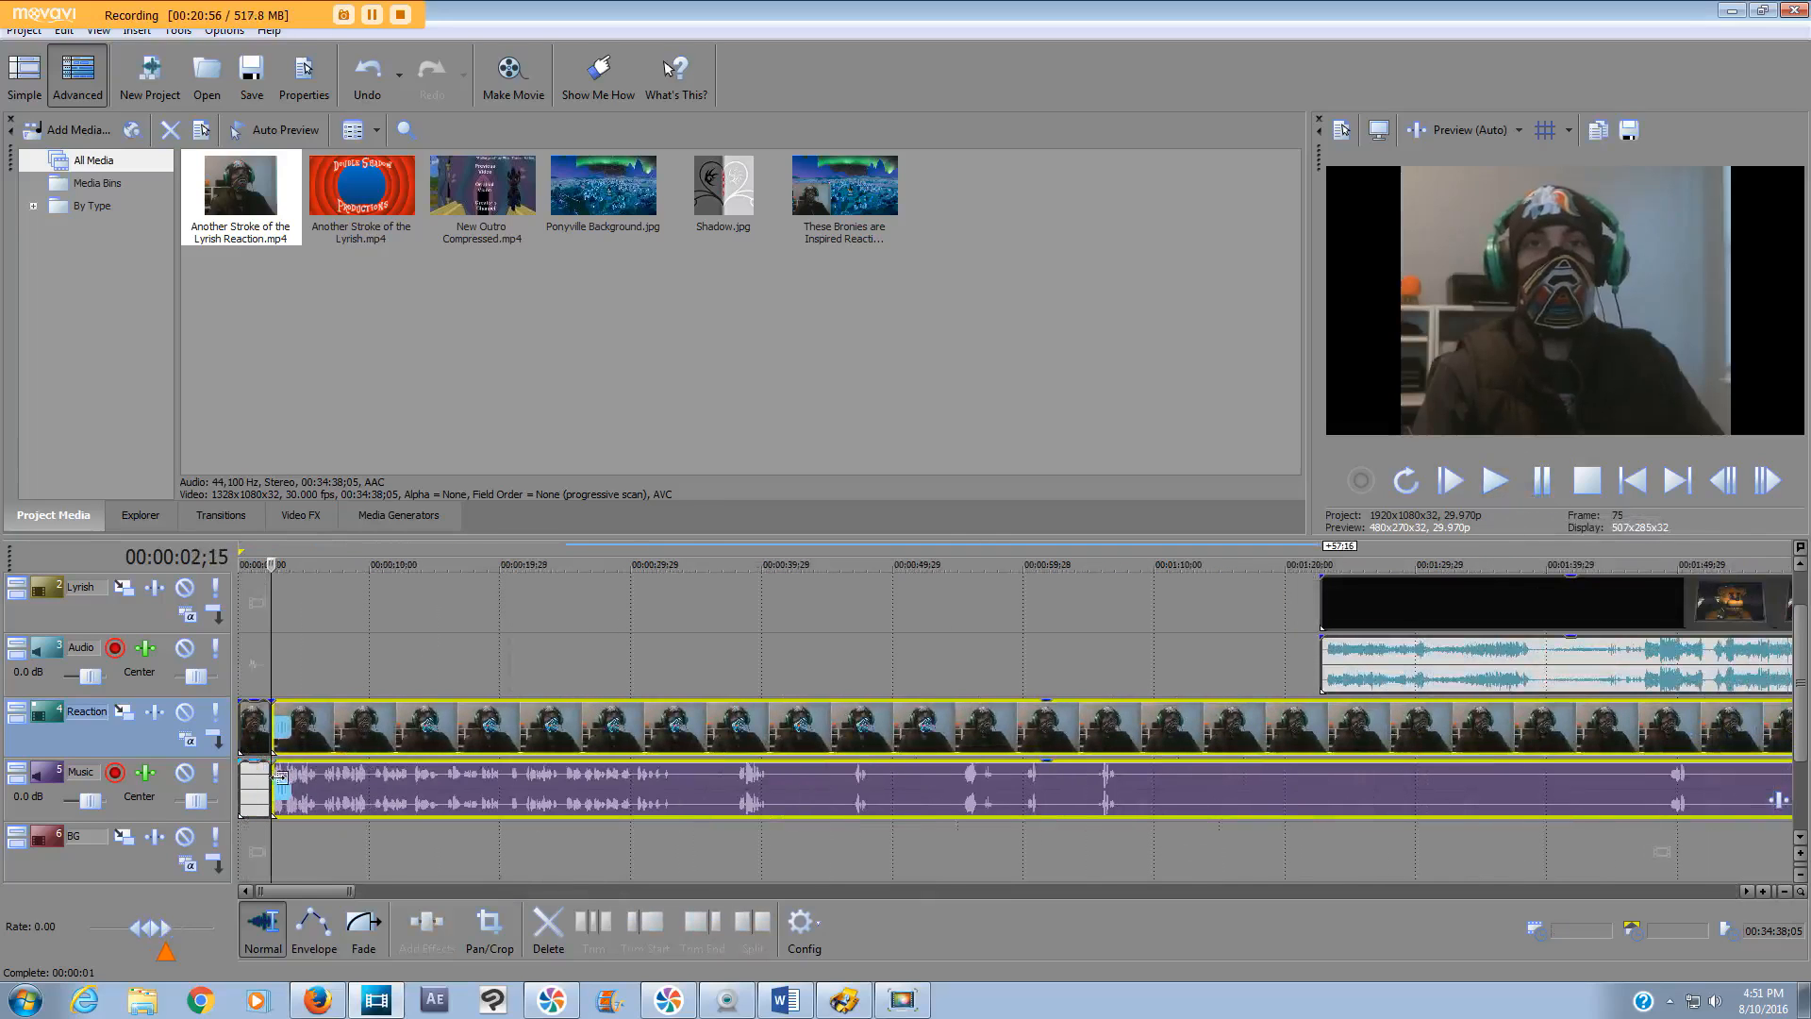
pyautogui.click(257, 736)
pyautogui.press('Delete')
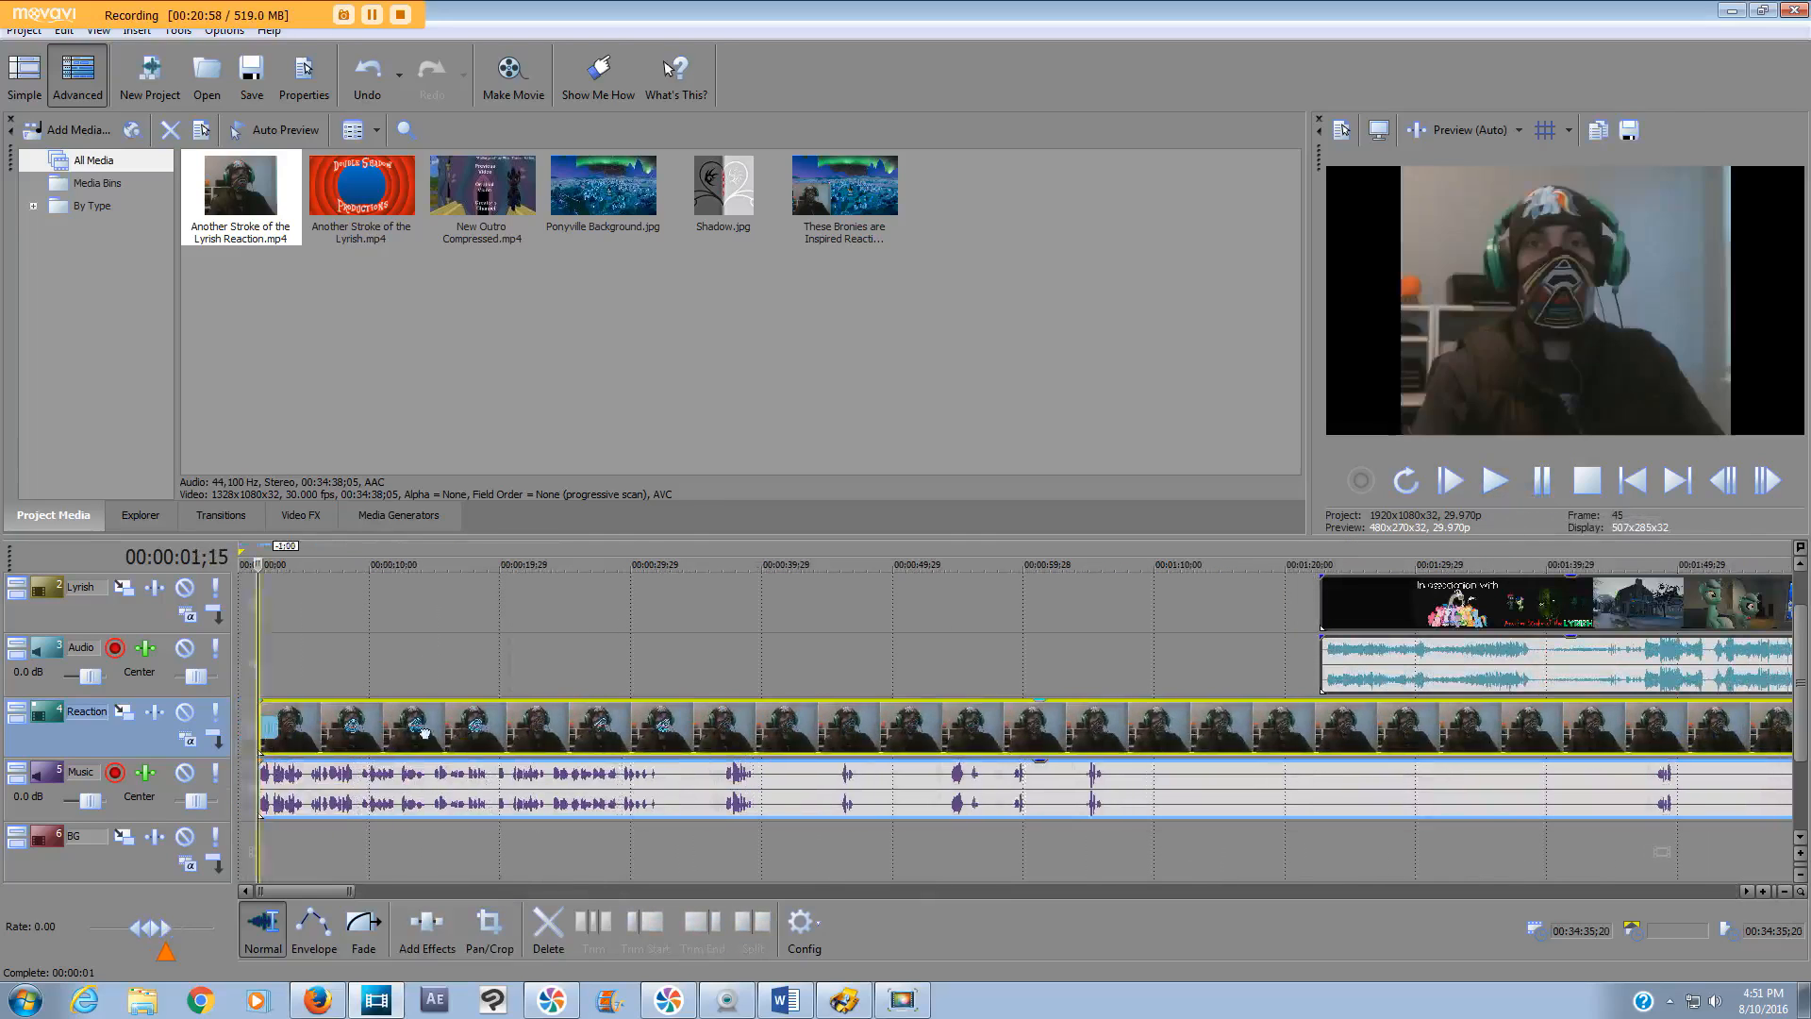
pyautogui.click(248, 564)
pyautogui.scroll(-7, 566, 660)
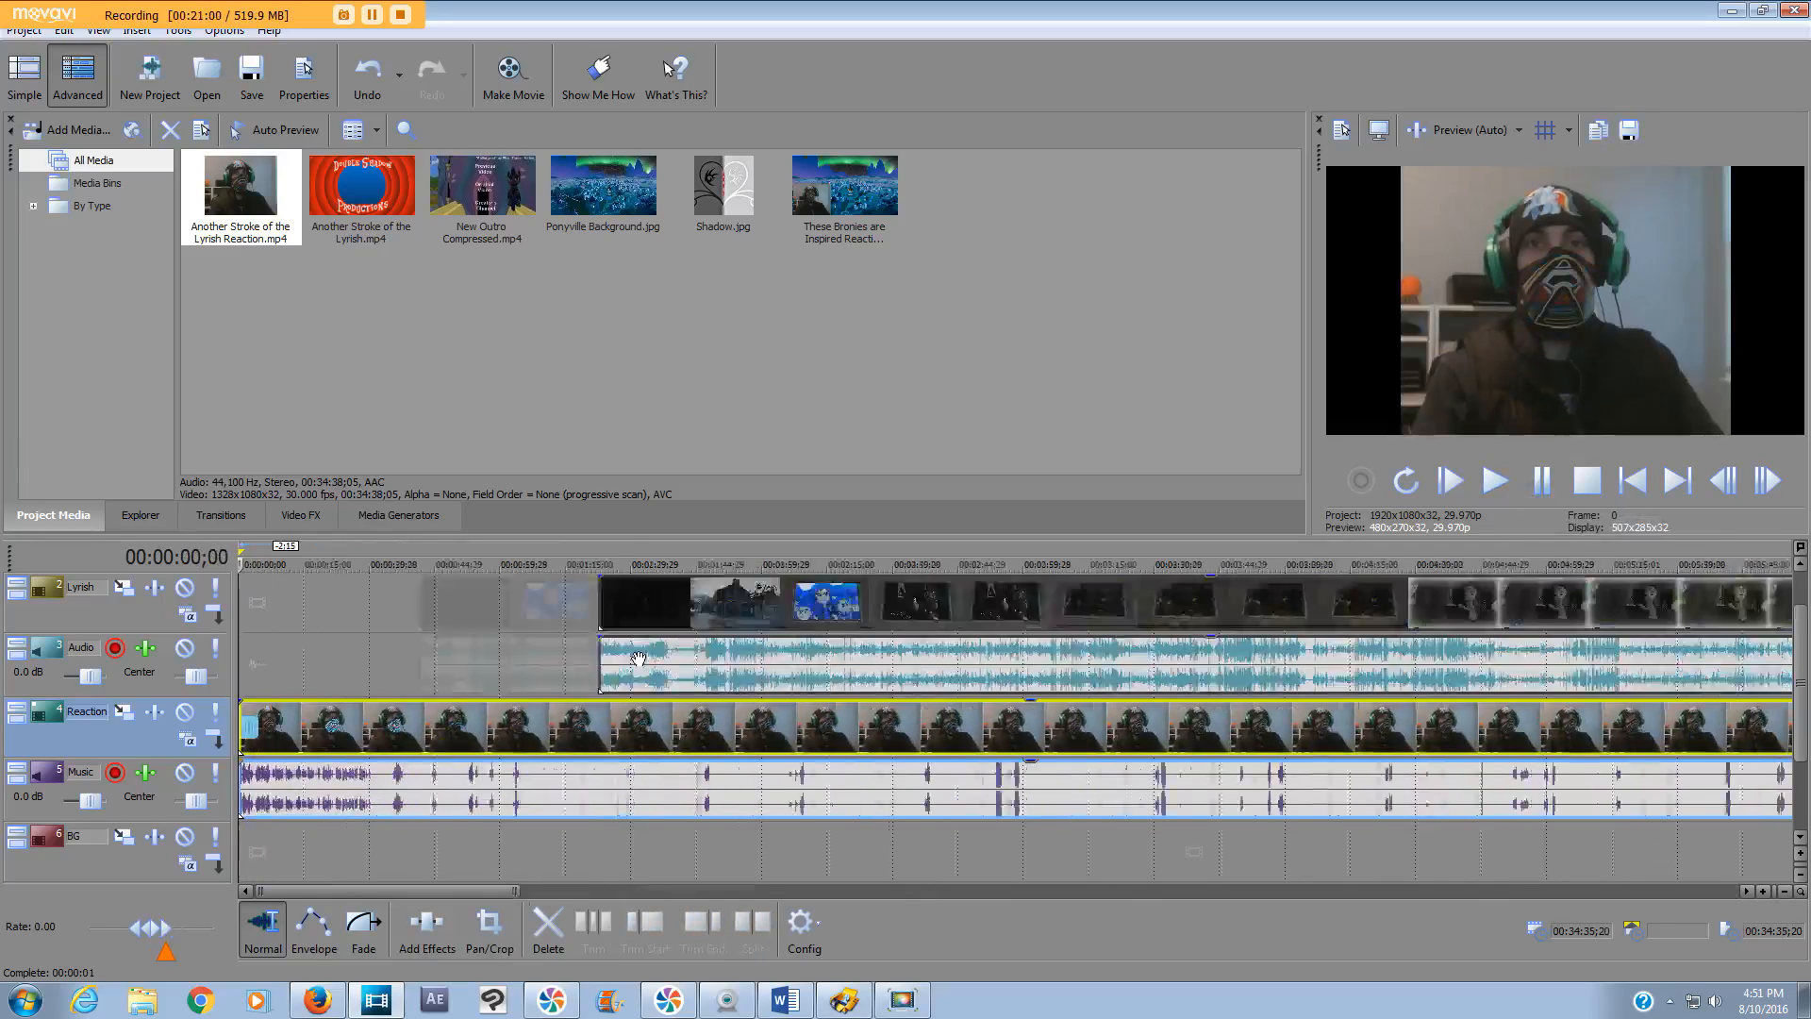
# - Place the Ponyville Background image on the BG track and extend it to the end of the reaction clip
pyautogui.moveTo(597, 185); pyautogui.dragTo(244, 864)
pyautogui.scroll(-4, 455, 852)
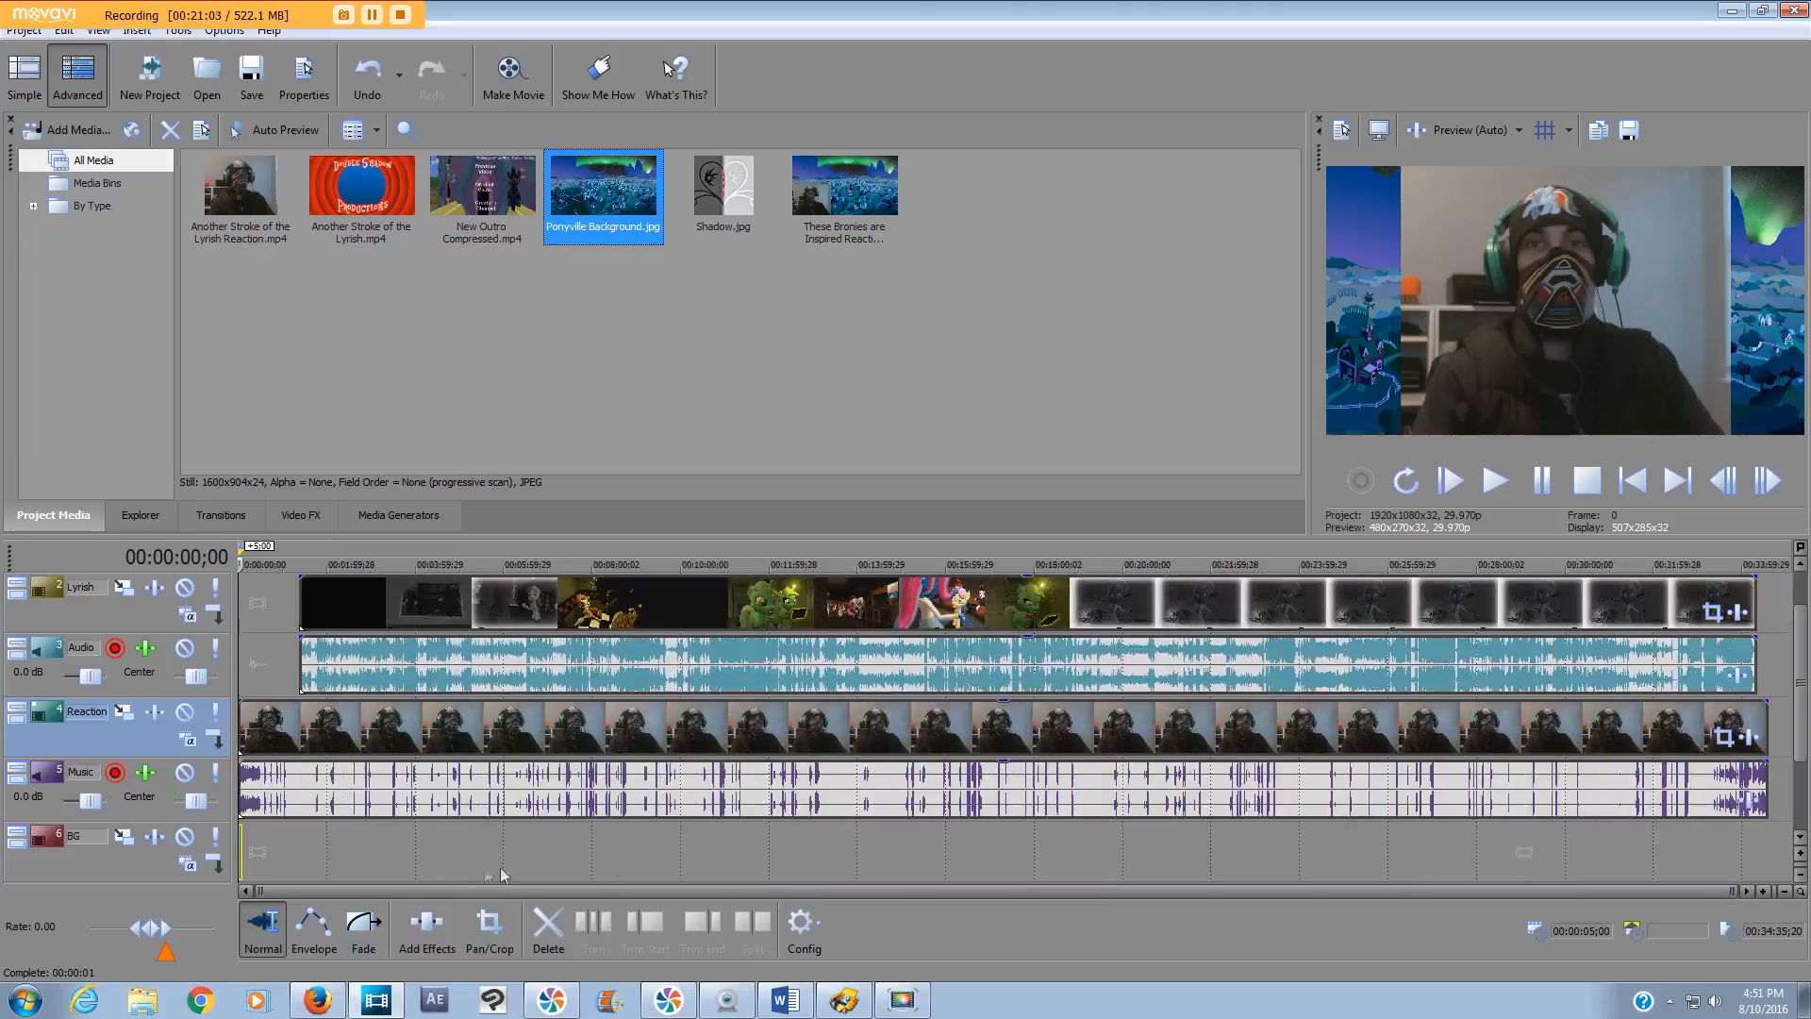
pyautogui.moveTo(244, 851); pyautogui.dragTo(1767, 864)
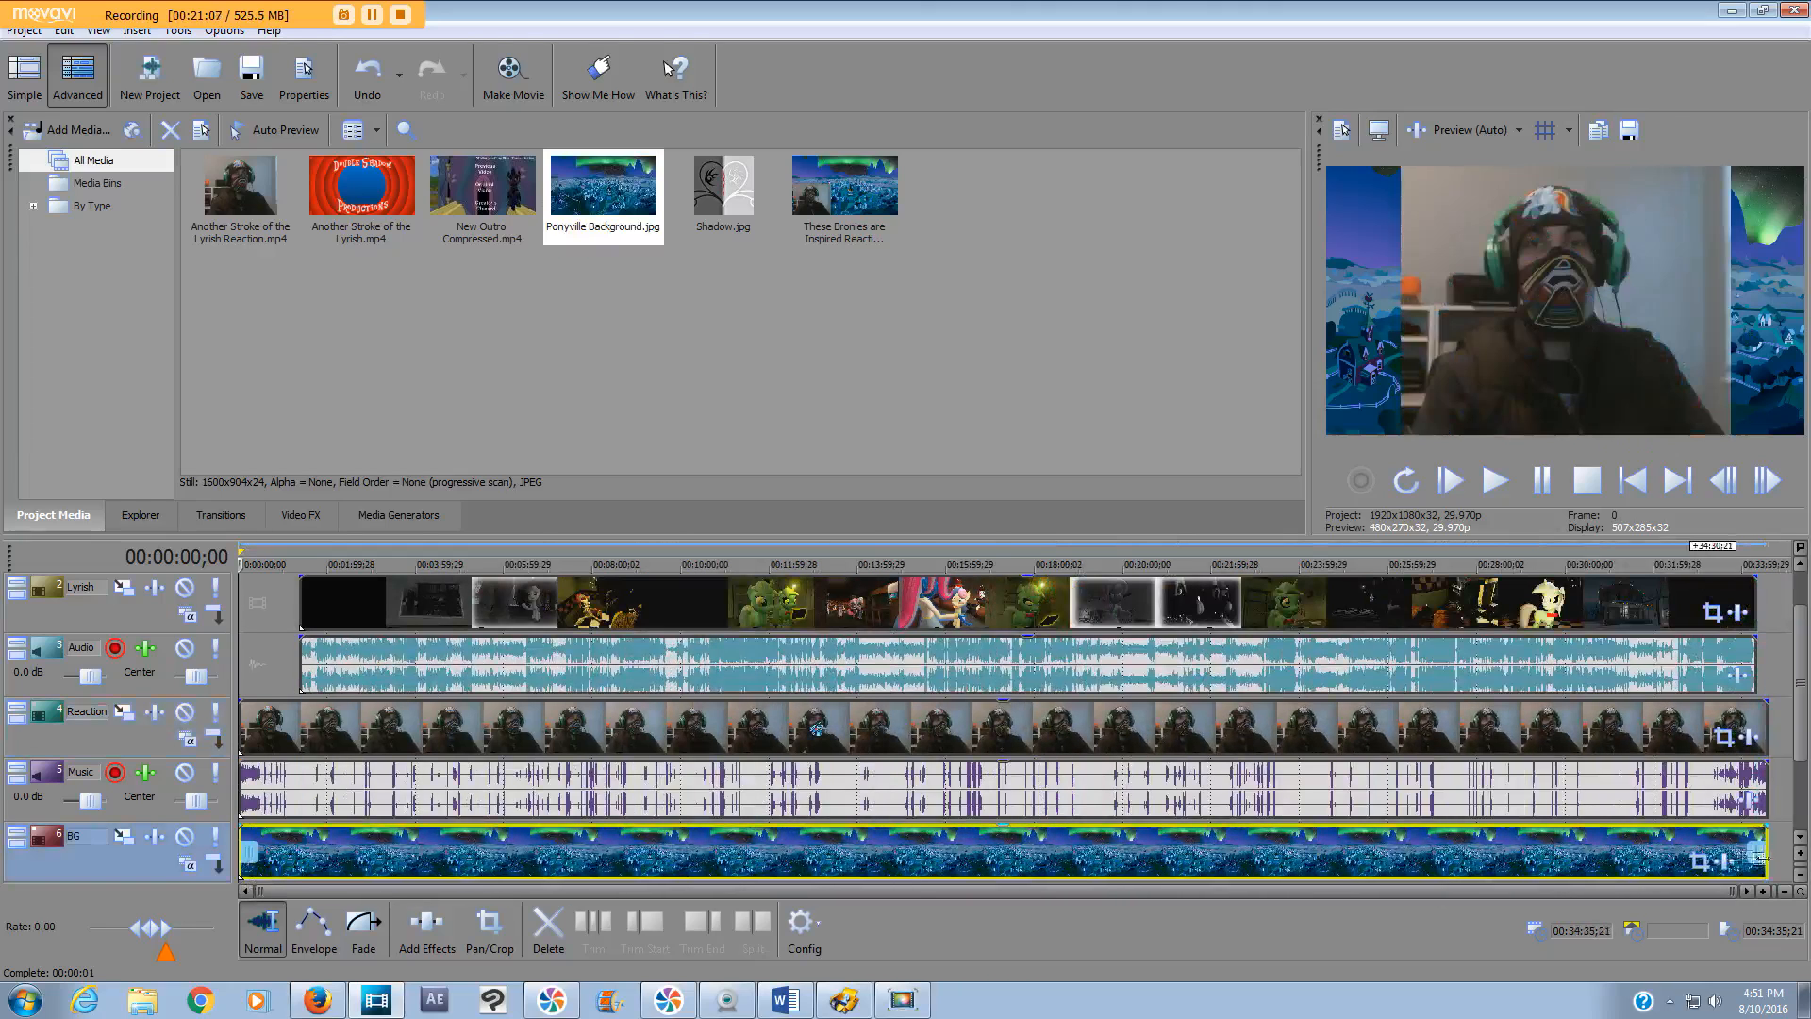
# - Use Event Pan/Crop to shrink the reaction video into the picture's lower-left corner, and match the output aspect
pyautogui.click(257, 630)
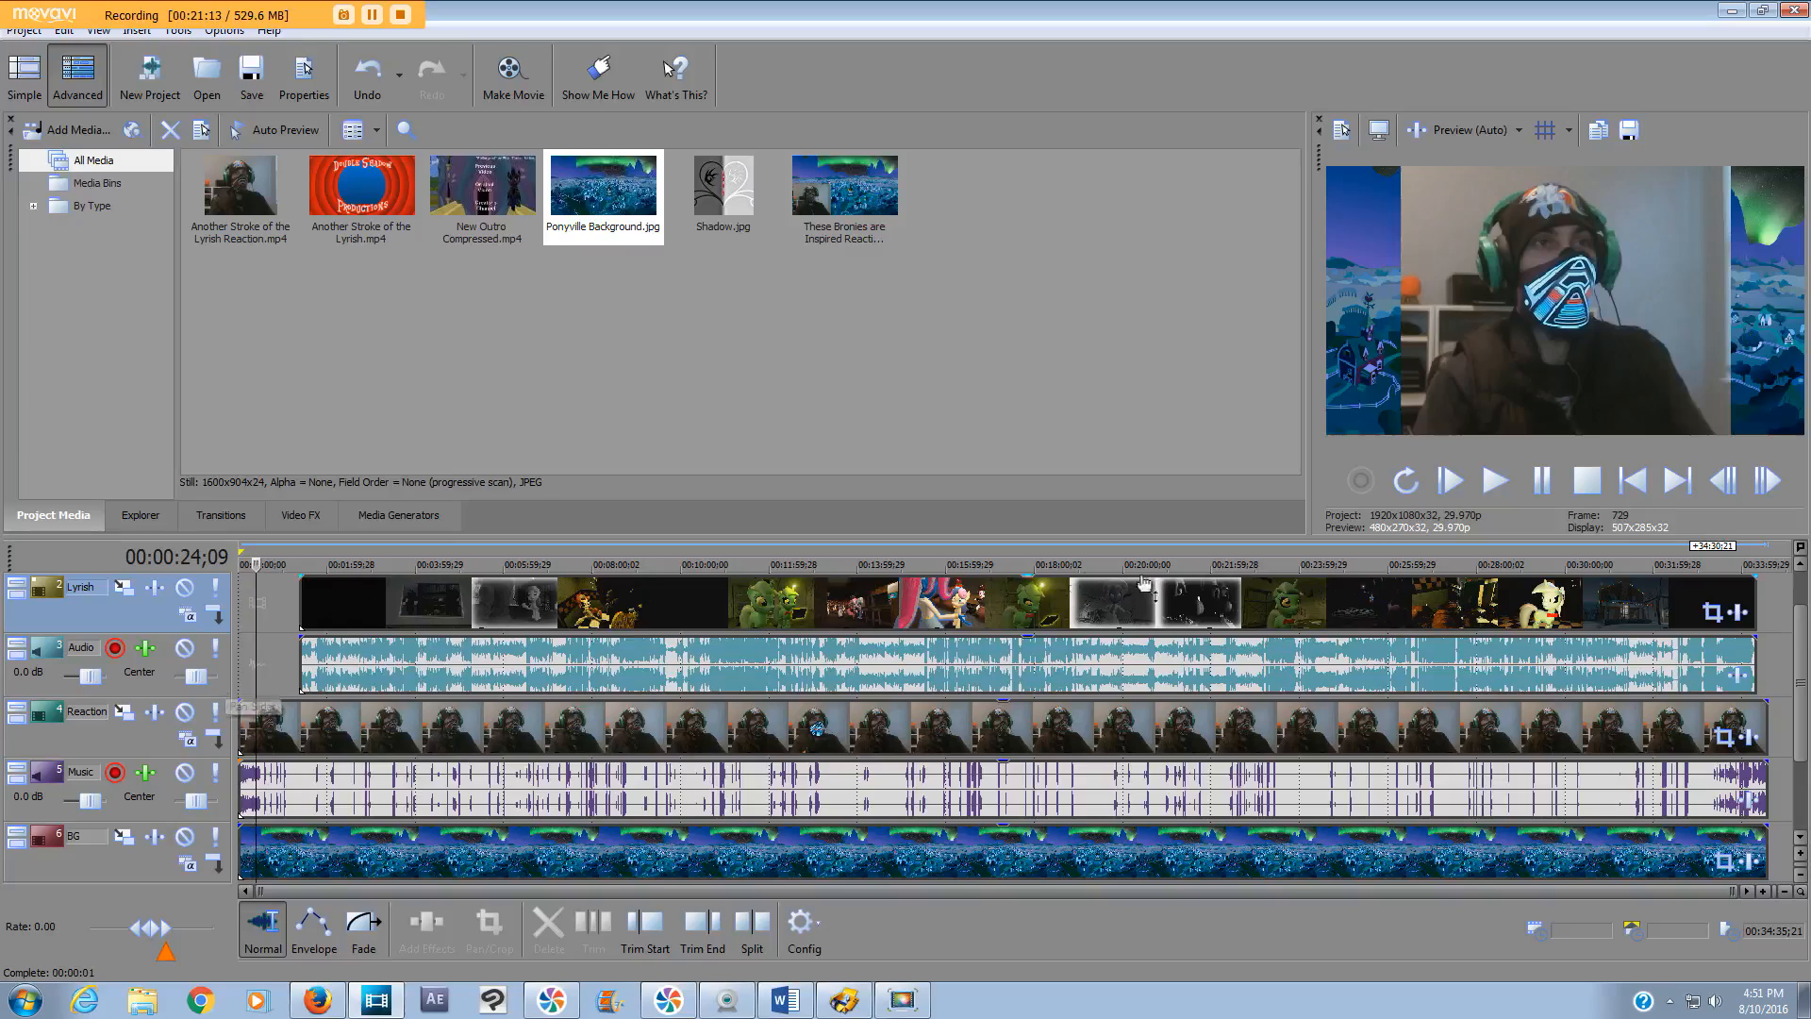
pyautogui.moveTo(256, 563); pyautogui.dragTo(257, 563)
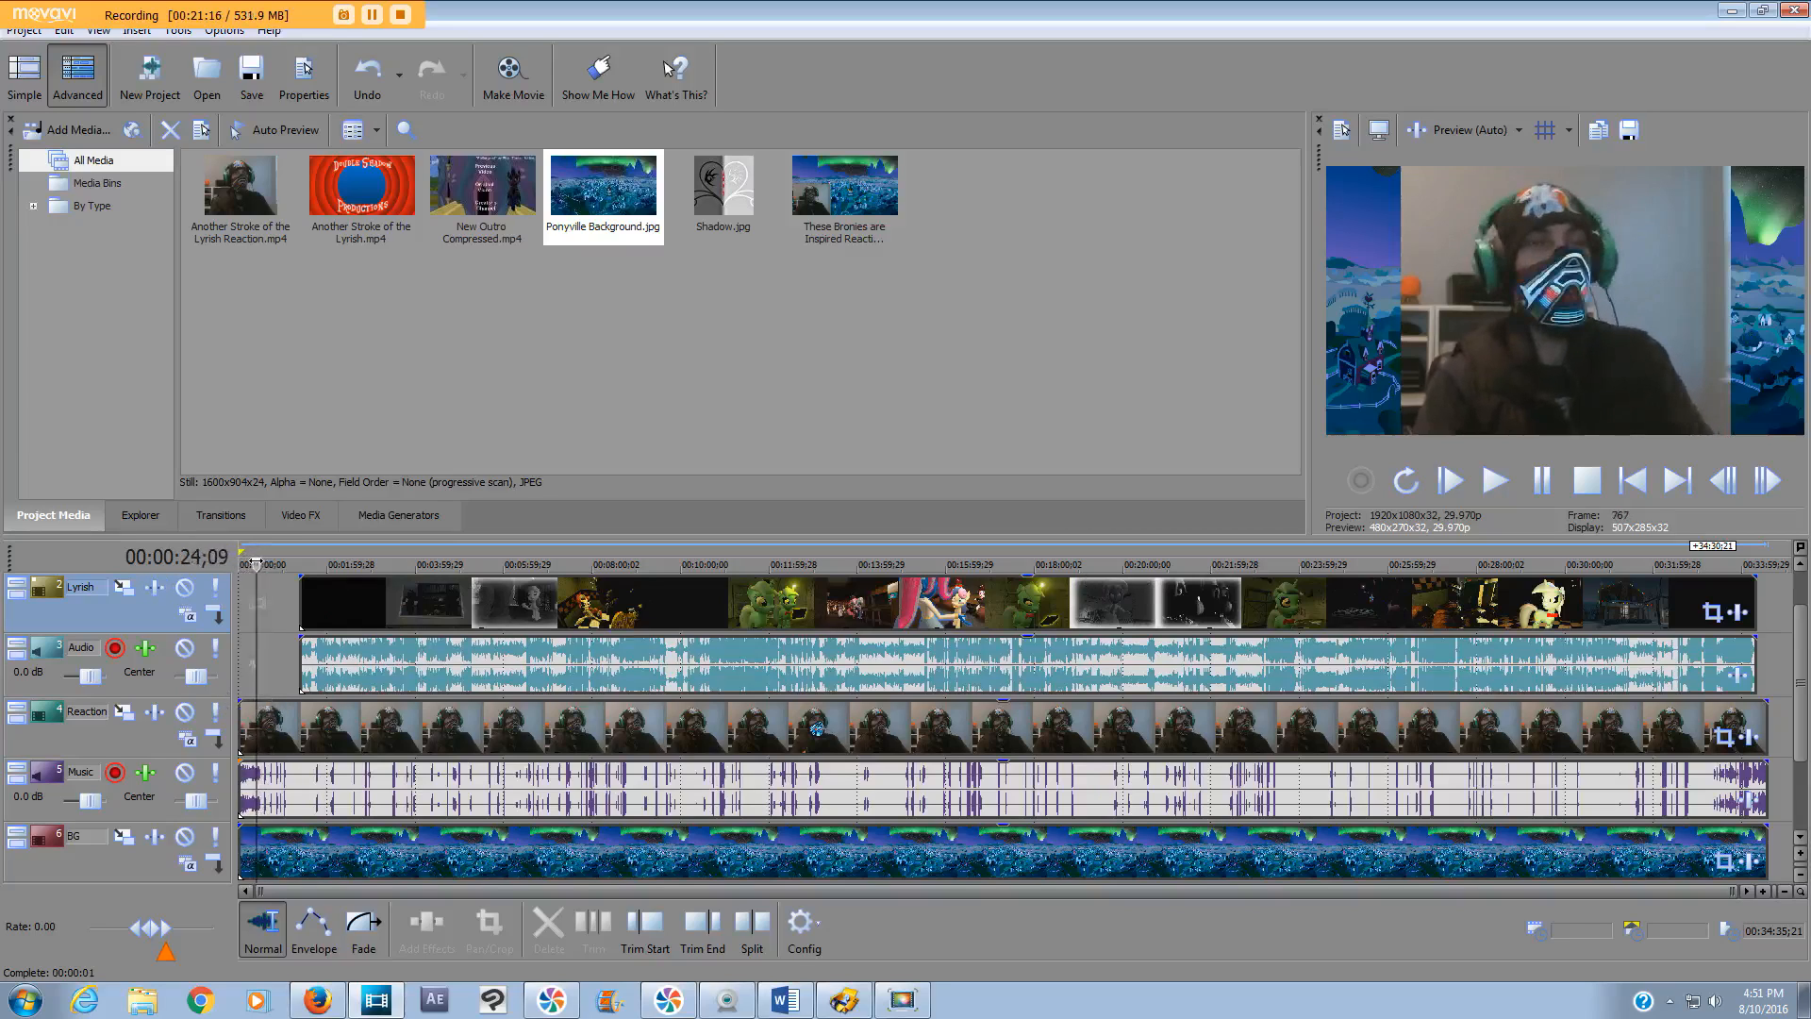
pyautogui.rightClick(273, 717)
pyautogui.click(444, 472)
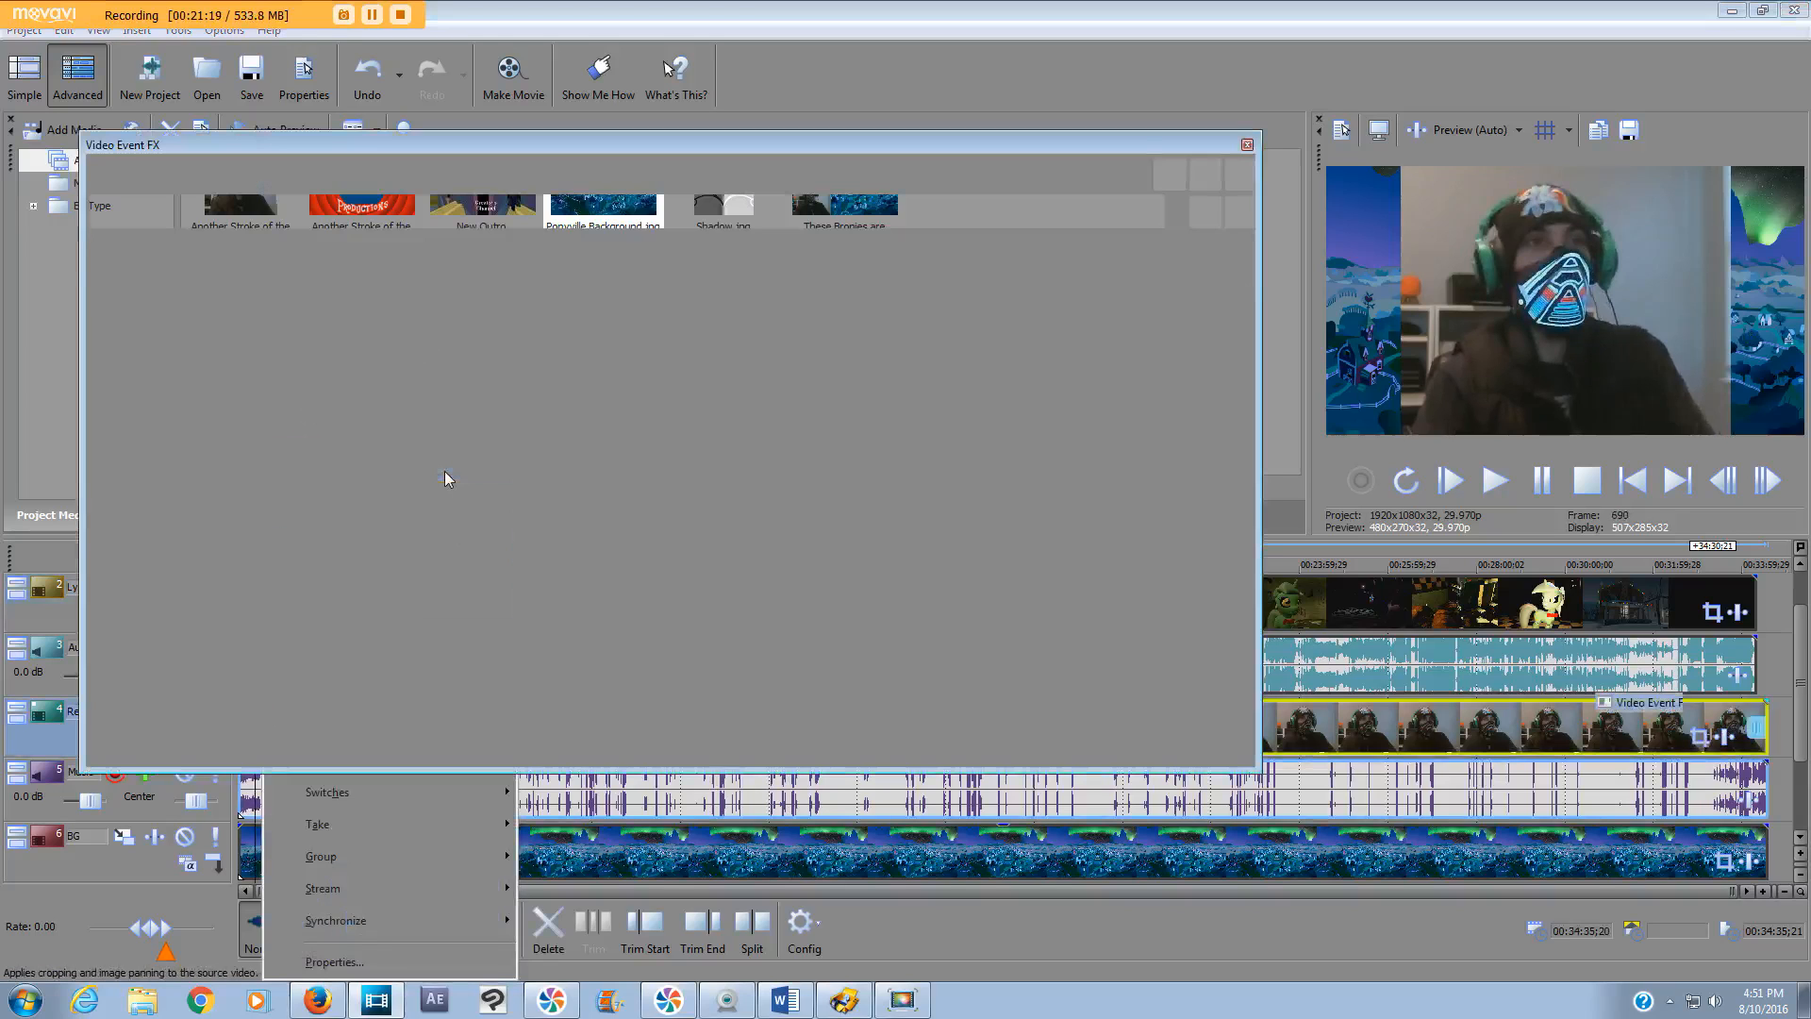
pyautogui.moveTo(1013, 290); pyautogui.dragTo(1570, 15)
pyautogui.moveTo(736, 465); pyautogui.dragTo(1247, 151)
pyautogui.rightClick(876, 454)
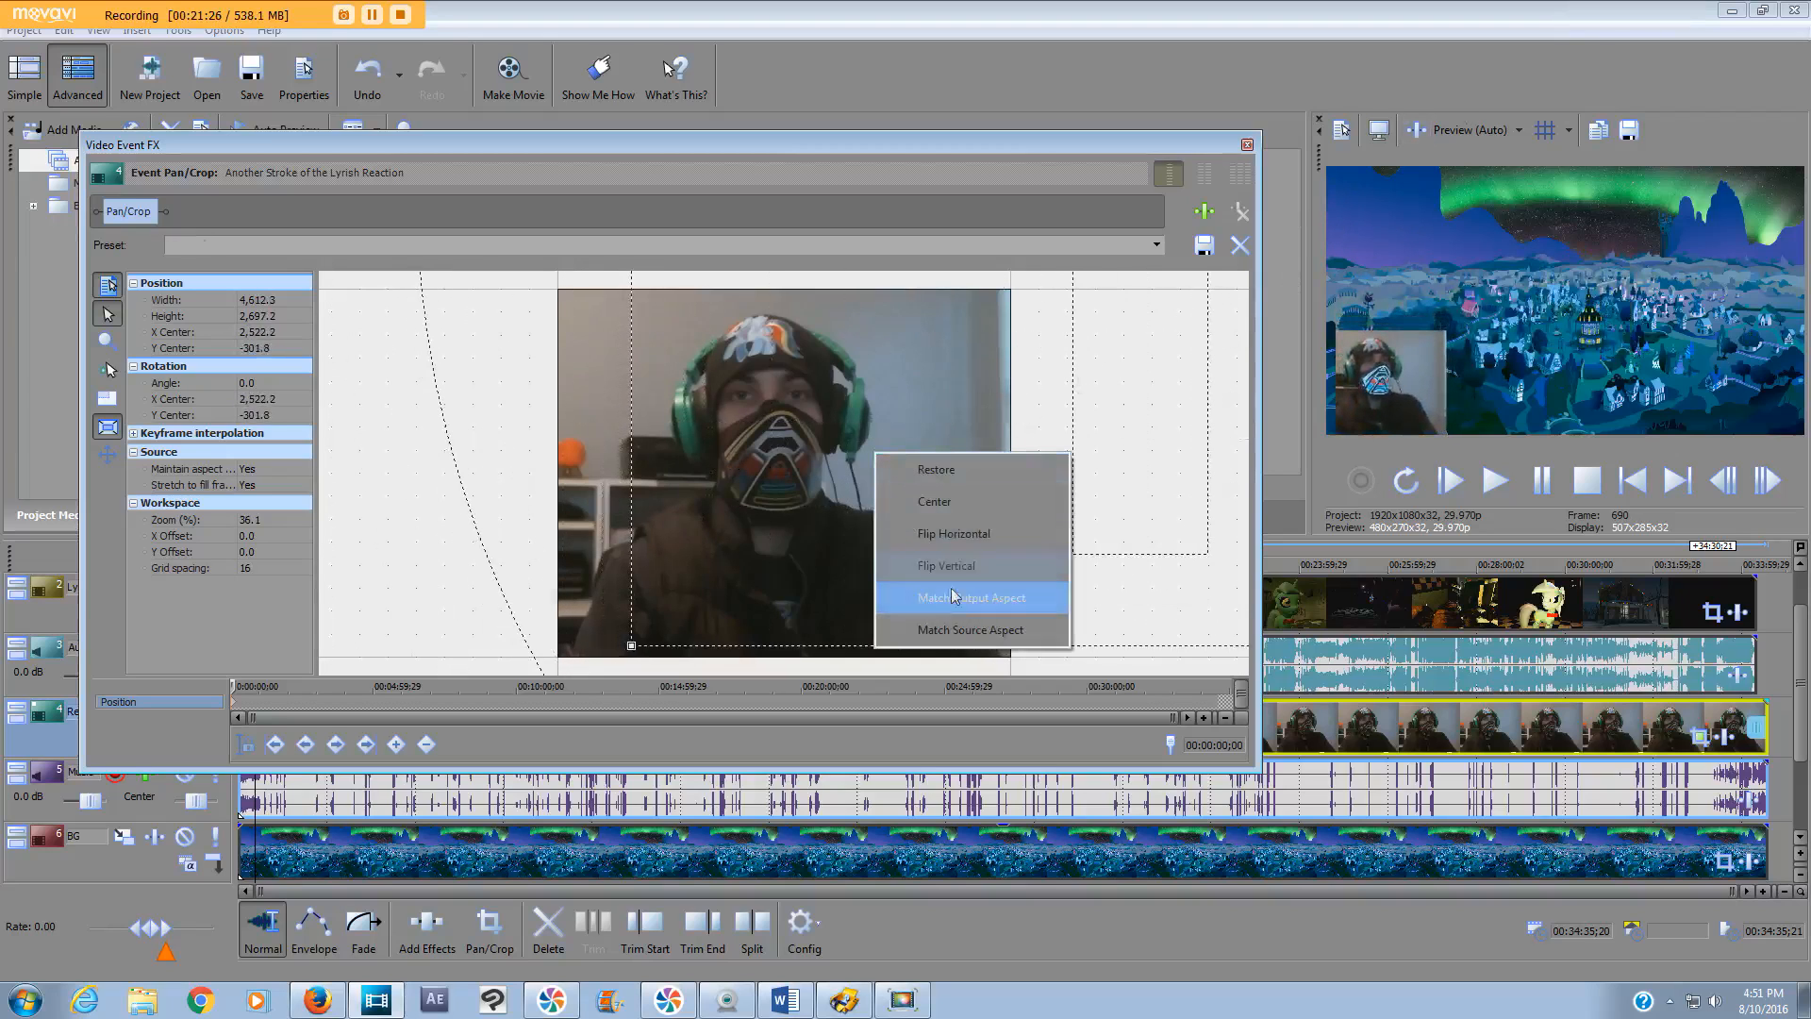
pyautogui.click(950, 594)
# - Reposition the reaction clip's crop frame and resize it to about 3,661 by 1,713
pyautogui.scroll(-5, 892, 424)
pyautogui.moveTo(880, 436); pyautogui.dragTo(867, 422)
pyautogui.scroll(-9, 901, 415)
pyautogui.scroll(-3, 906, 417)
pyautogui.moveTo(905, 406)
pyautogui.mouseDown()
pyautogui.moveTo(918, 397)
pyautogui.moveTo(896, 419)
pyautogui.mouseUp()
pyautogui.moveTo(800, 493); pyautogui.dragTo(790, 502)
pyautogui.scroll(3, 795, 458)
pyautogui.scroll(2, 795, 458)
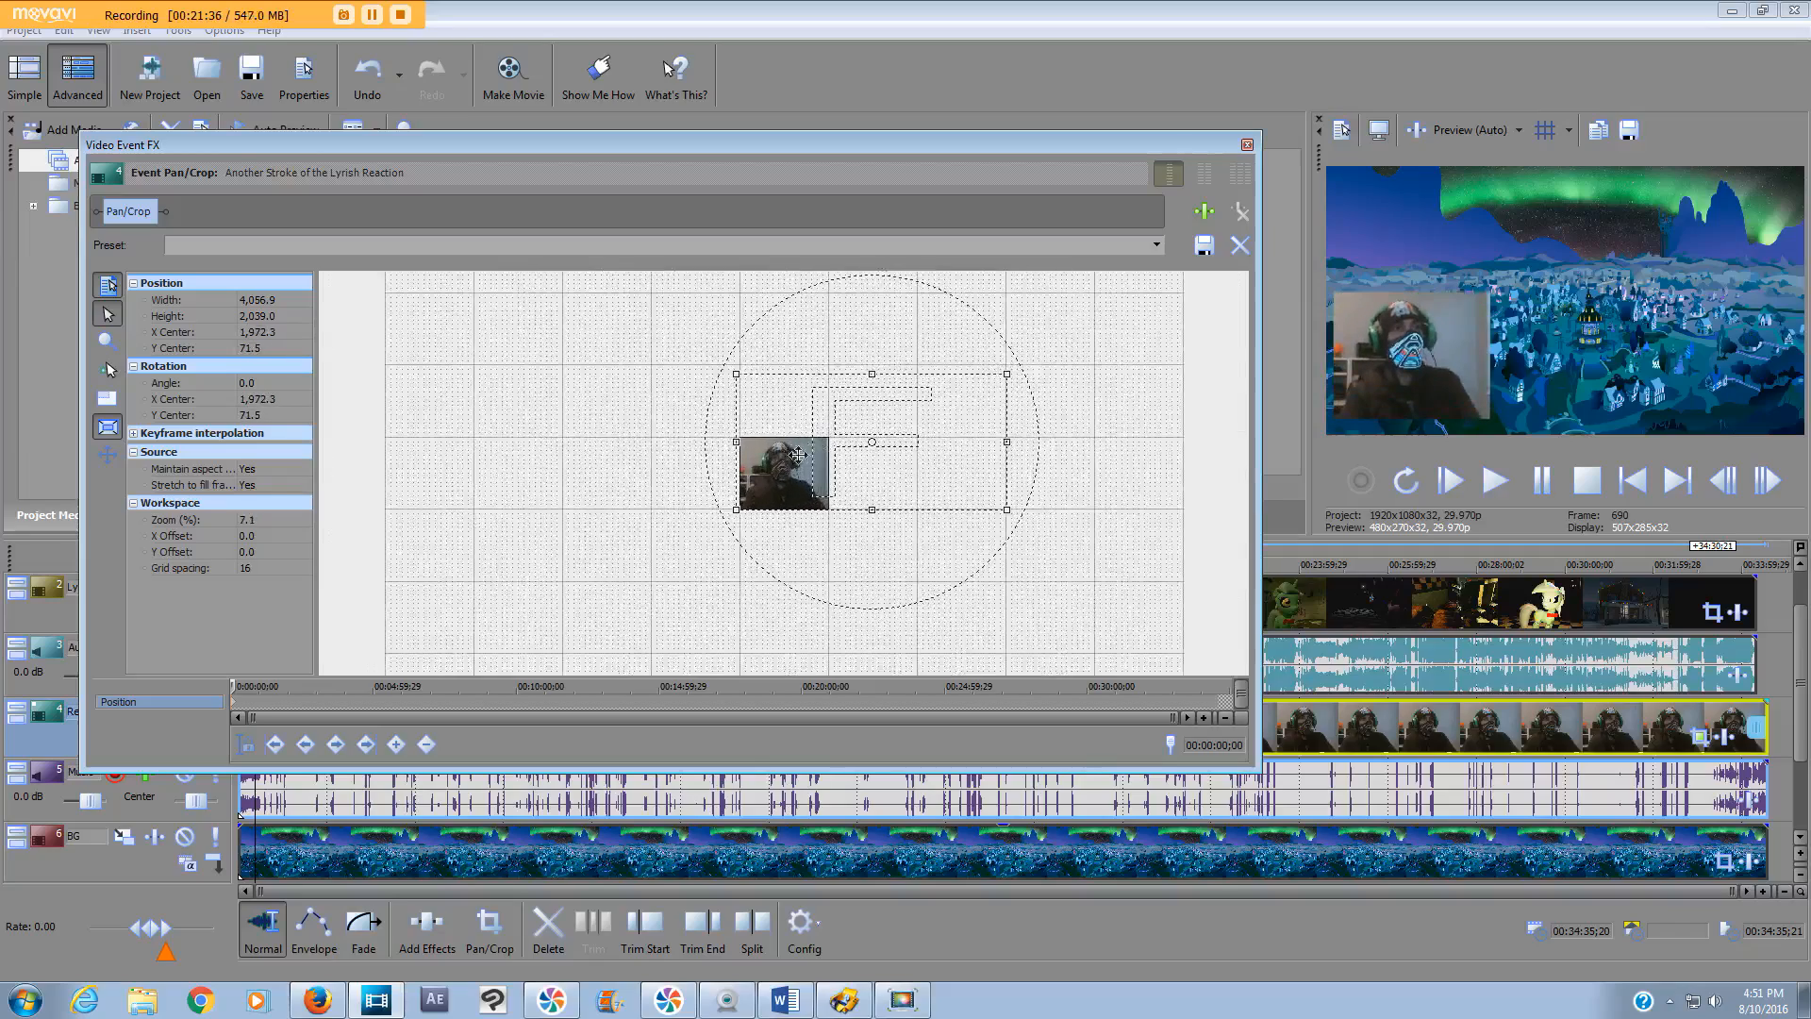
pyautogui.moveTo(1054, 359); pyautogui.dragTo(1039, 369)
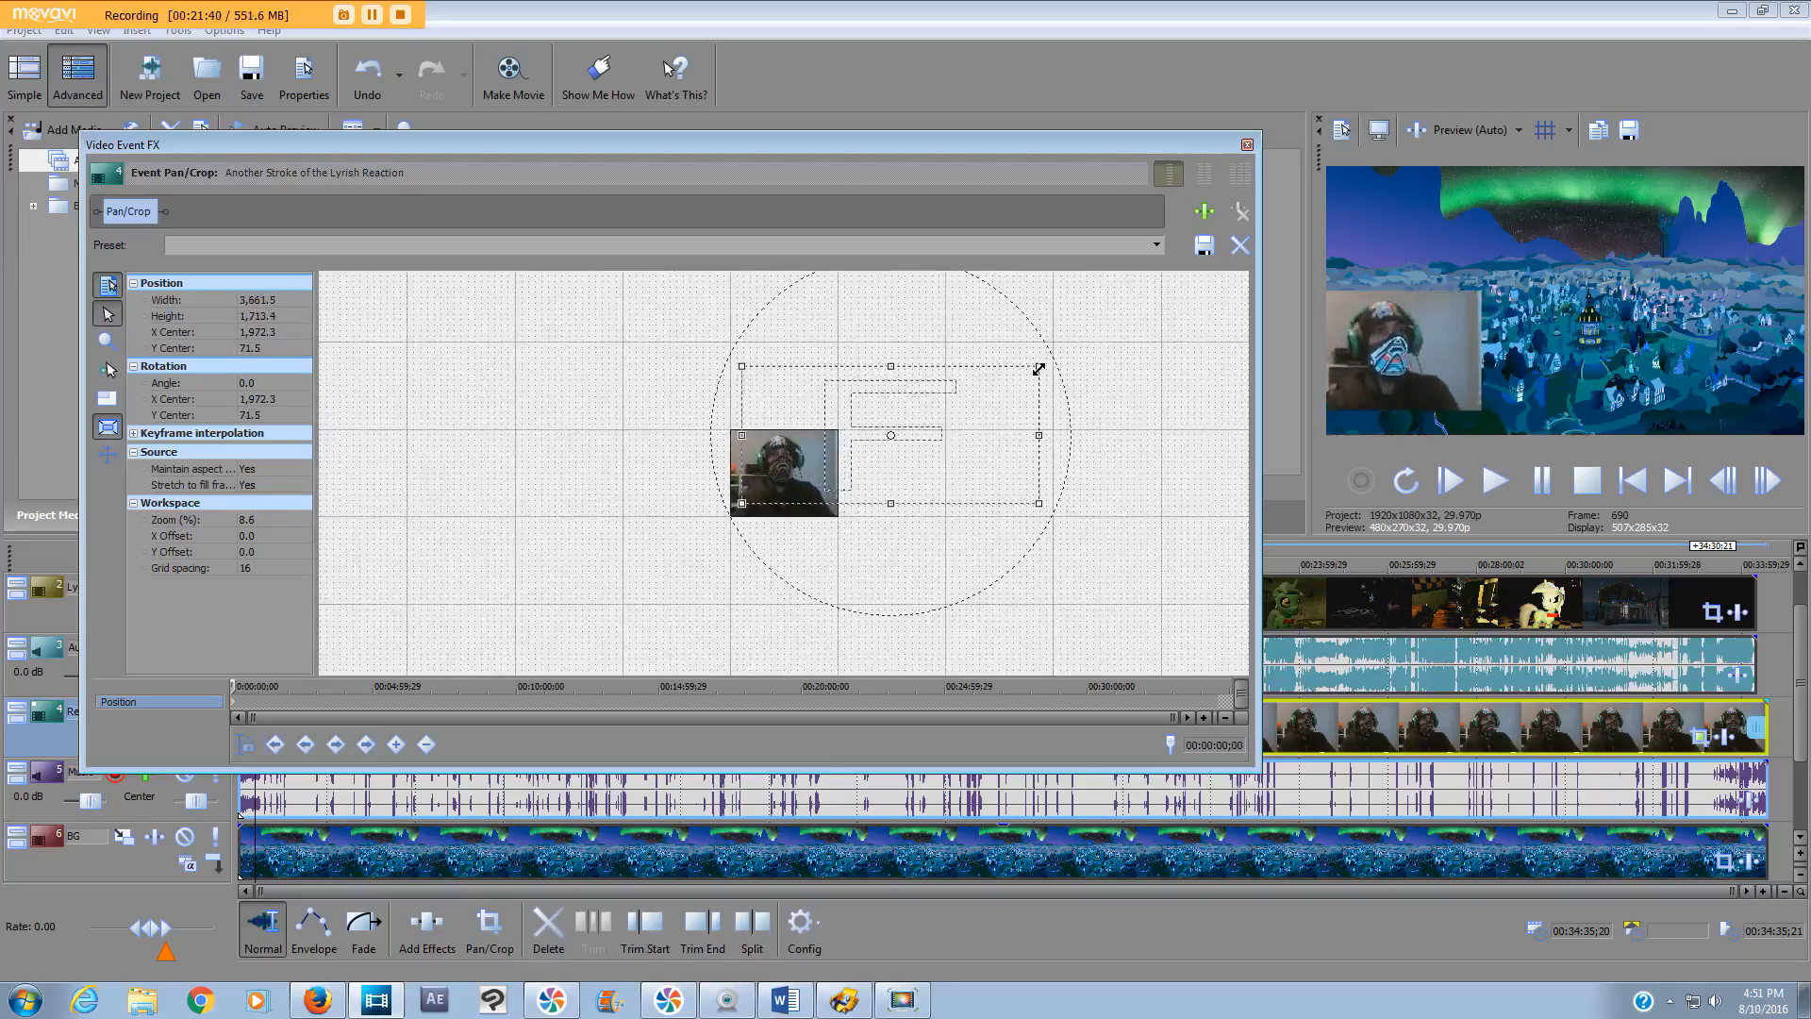
# - Match the crop frame to the output aspect, align it with the webcam picture's lower-left corner, and enlarge it to about 3,441 by 2,039
pyautogui.rightClick(822, 459)
pyautogui.click(923, 588)
pyautogui.moveTo(879, 427); pyautogui.dragTo(812, 467)
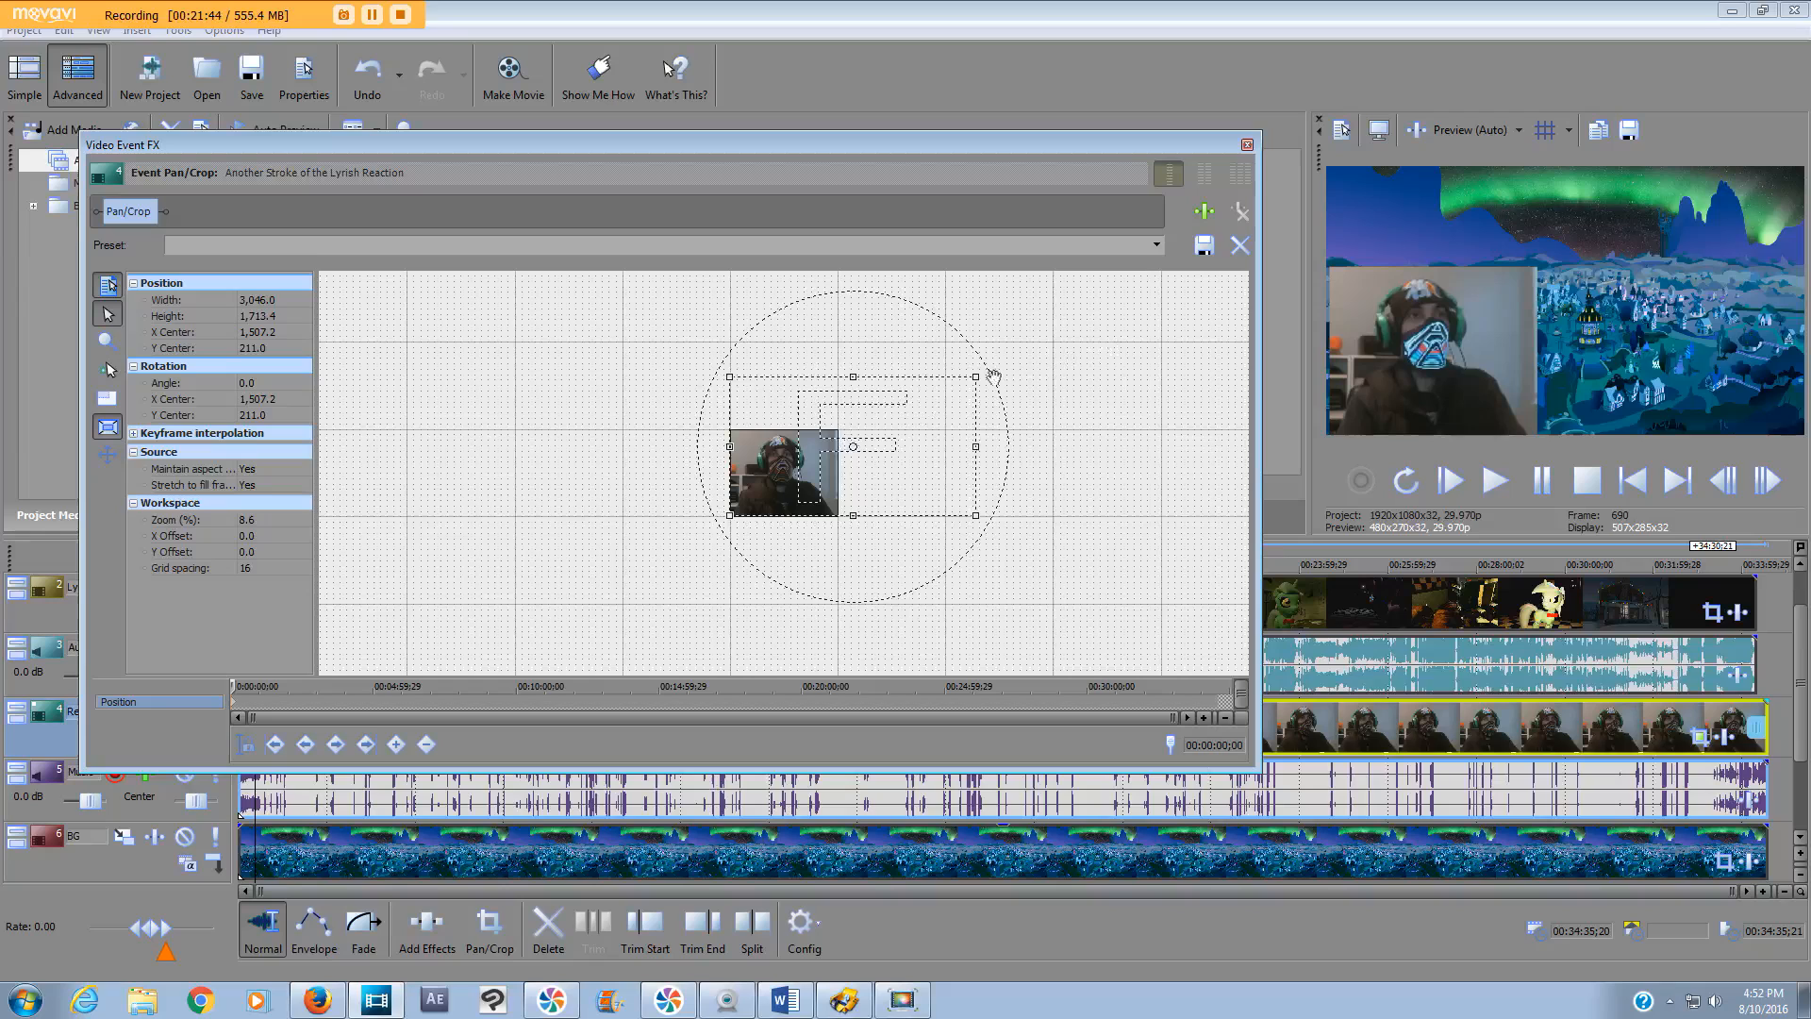
pyautogui.moveTo(979, 377); pyautogui.dragTo(1014, 348)
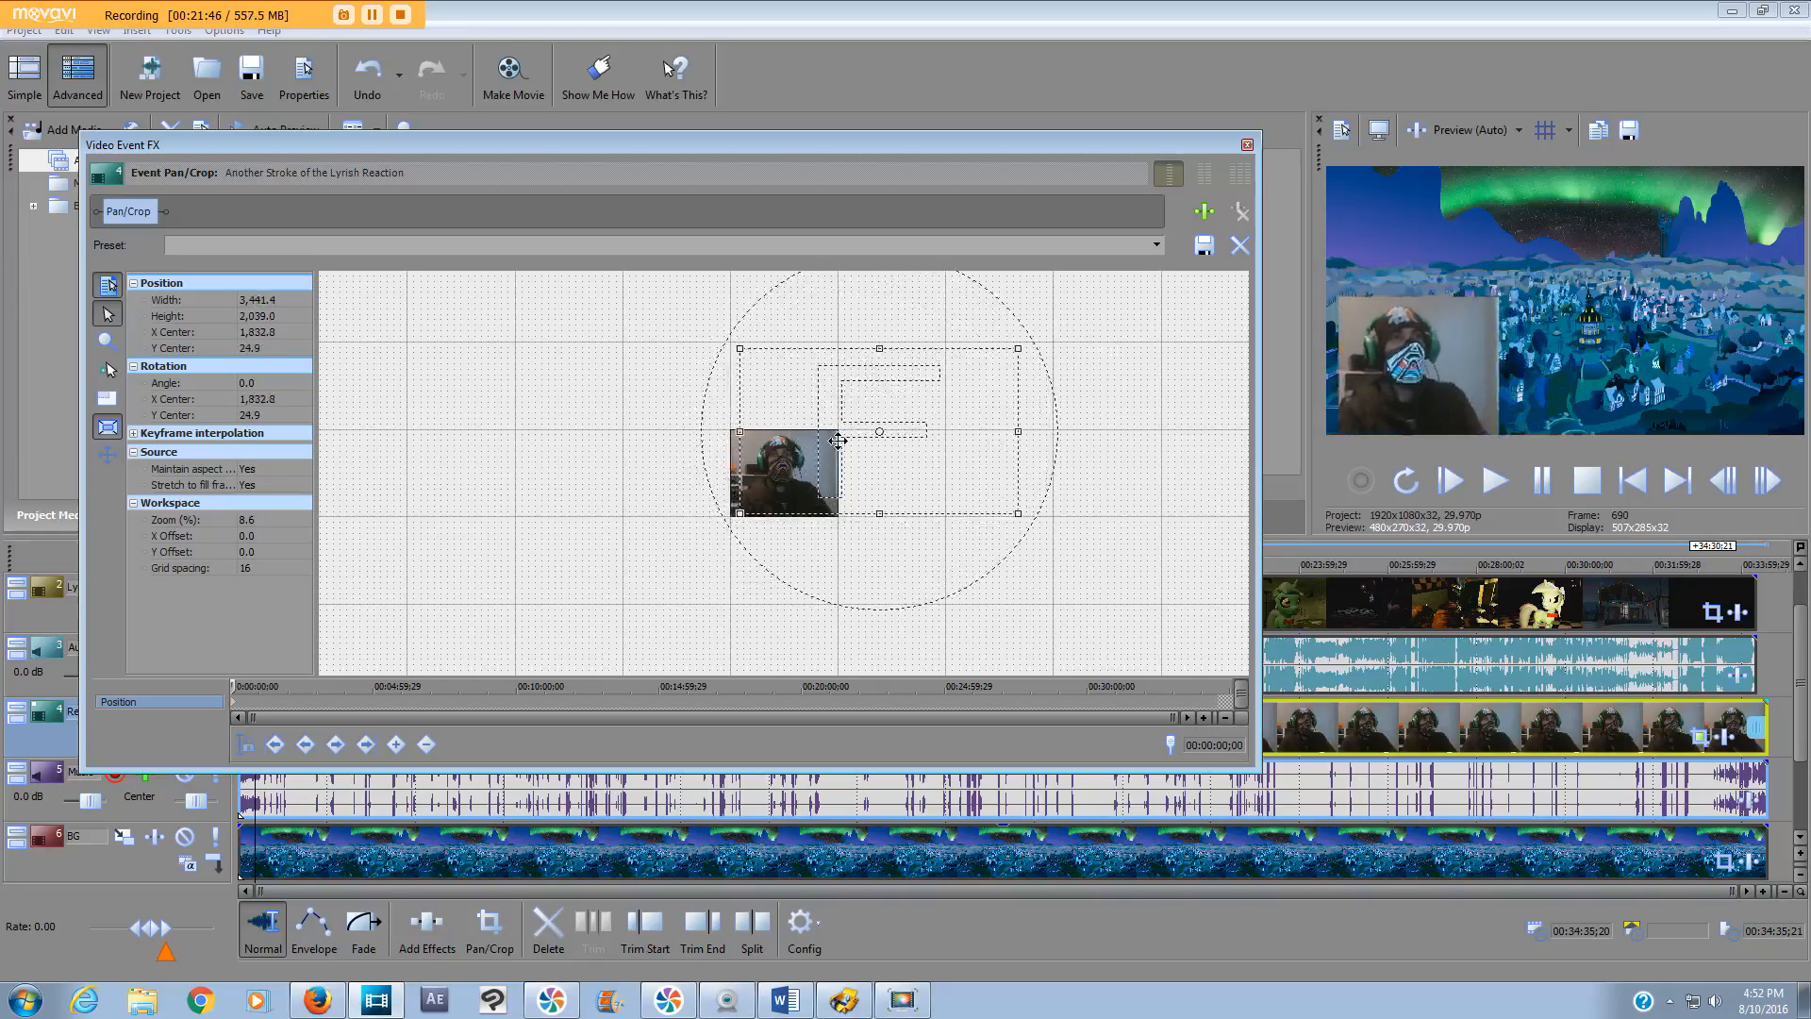
# - Match the crop to the output aspect again, centre it at about X 1,704.9, Y 118.0, and preview the reaction overlay
pyautogui.rightClick(773, 466)
pyautogui.click(849, 611)
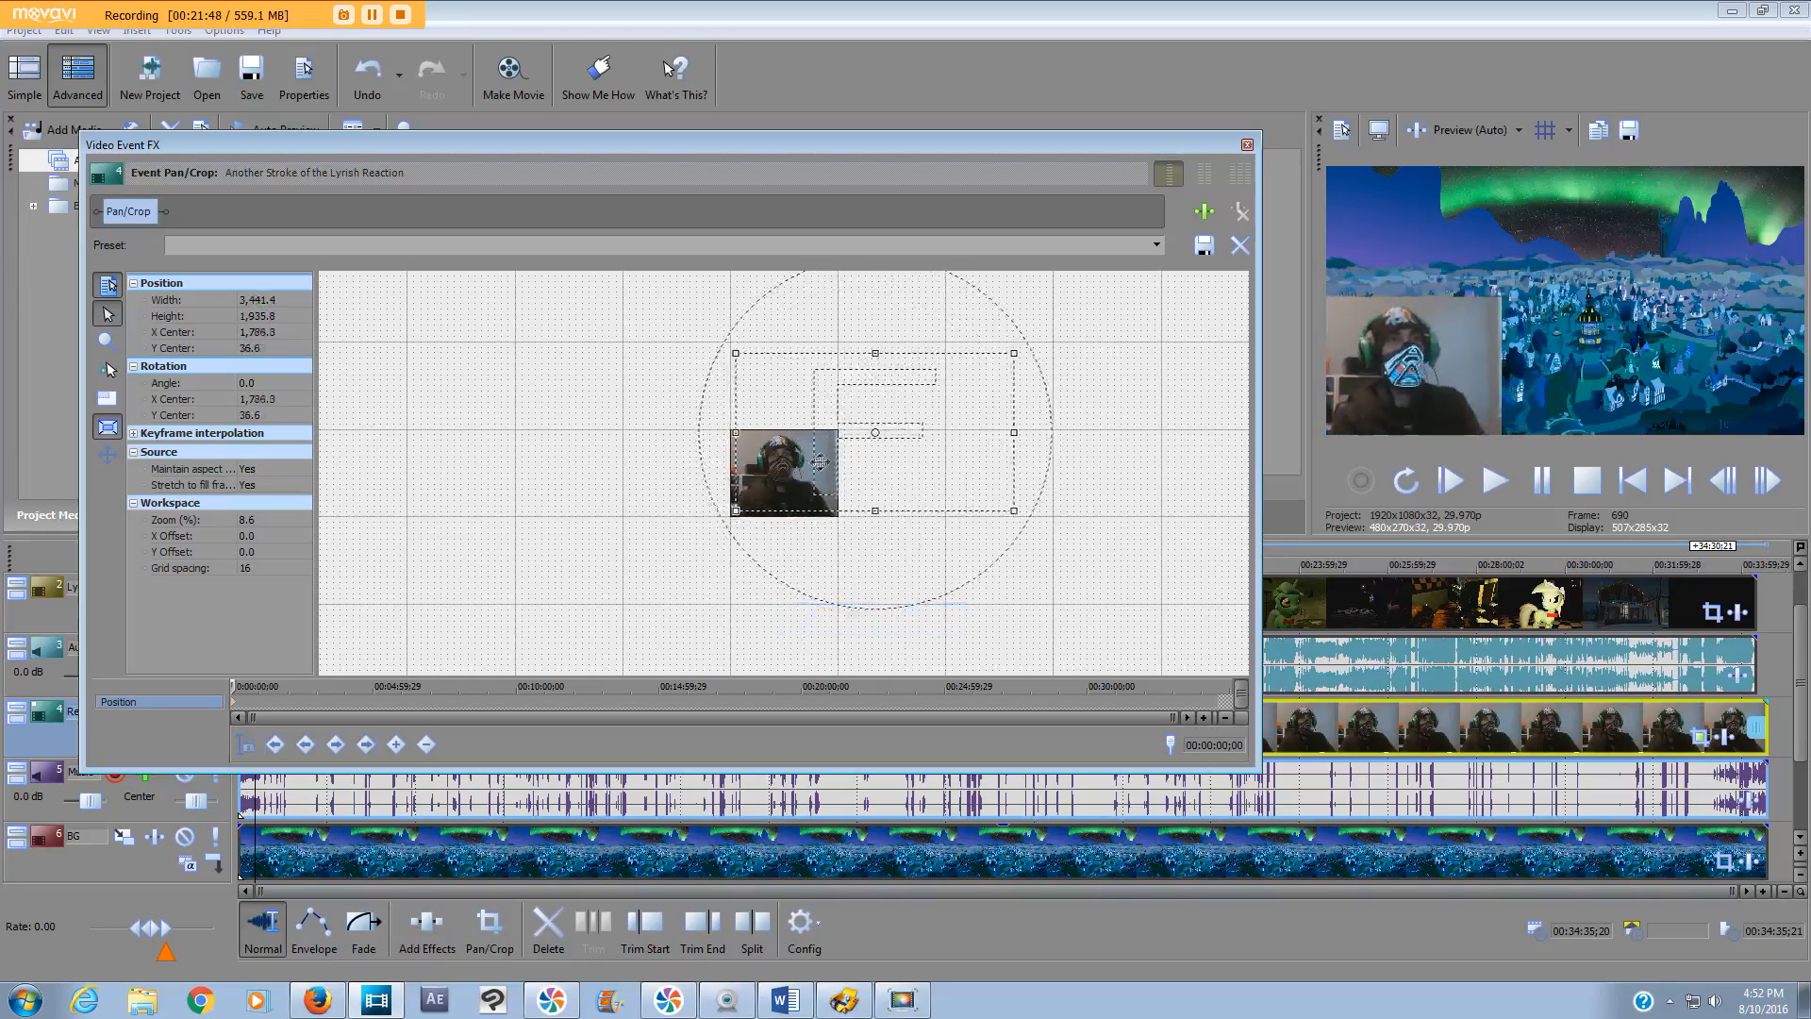
pyautogui.moveTo(814, 472); pyautogui.dragTo(814, 468)
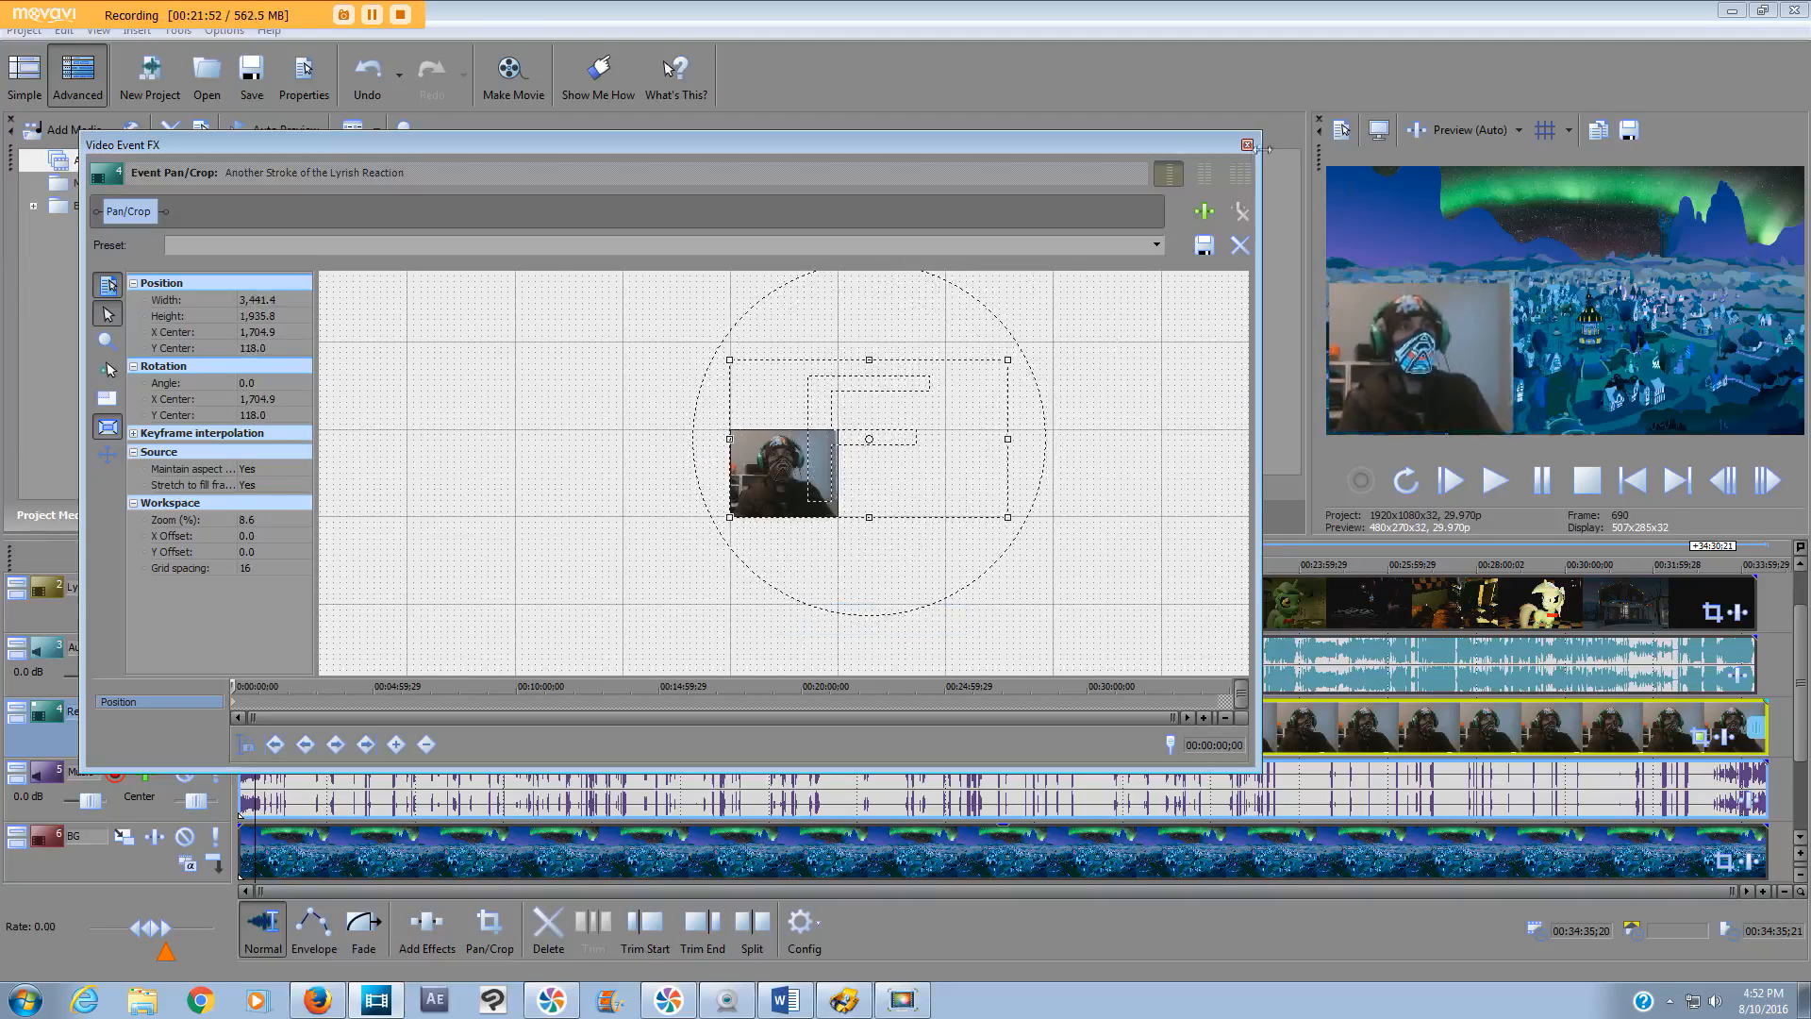
pyautogui.click(1247, 144)
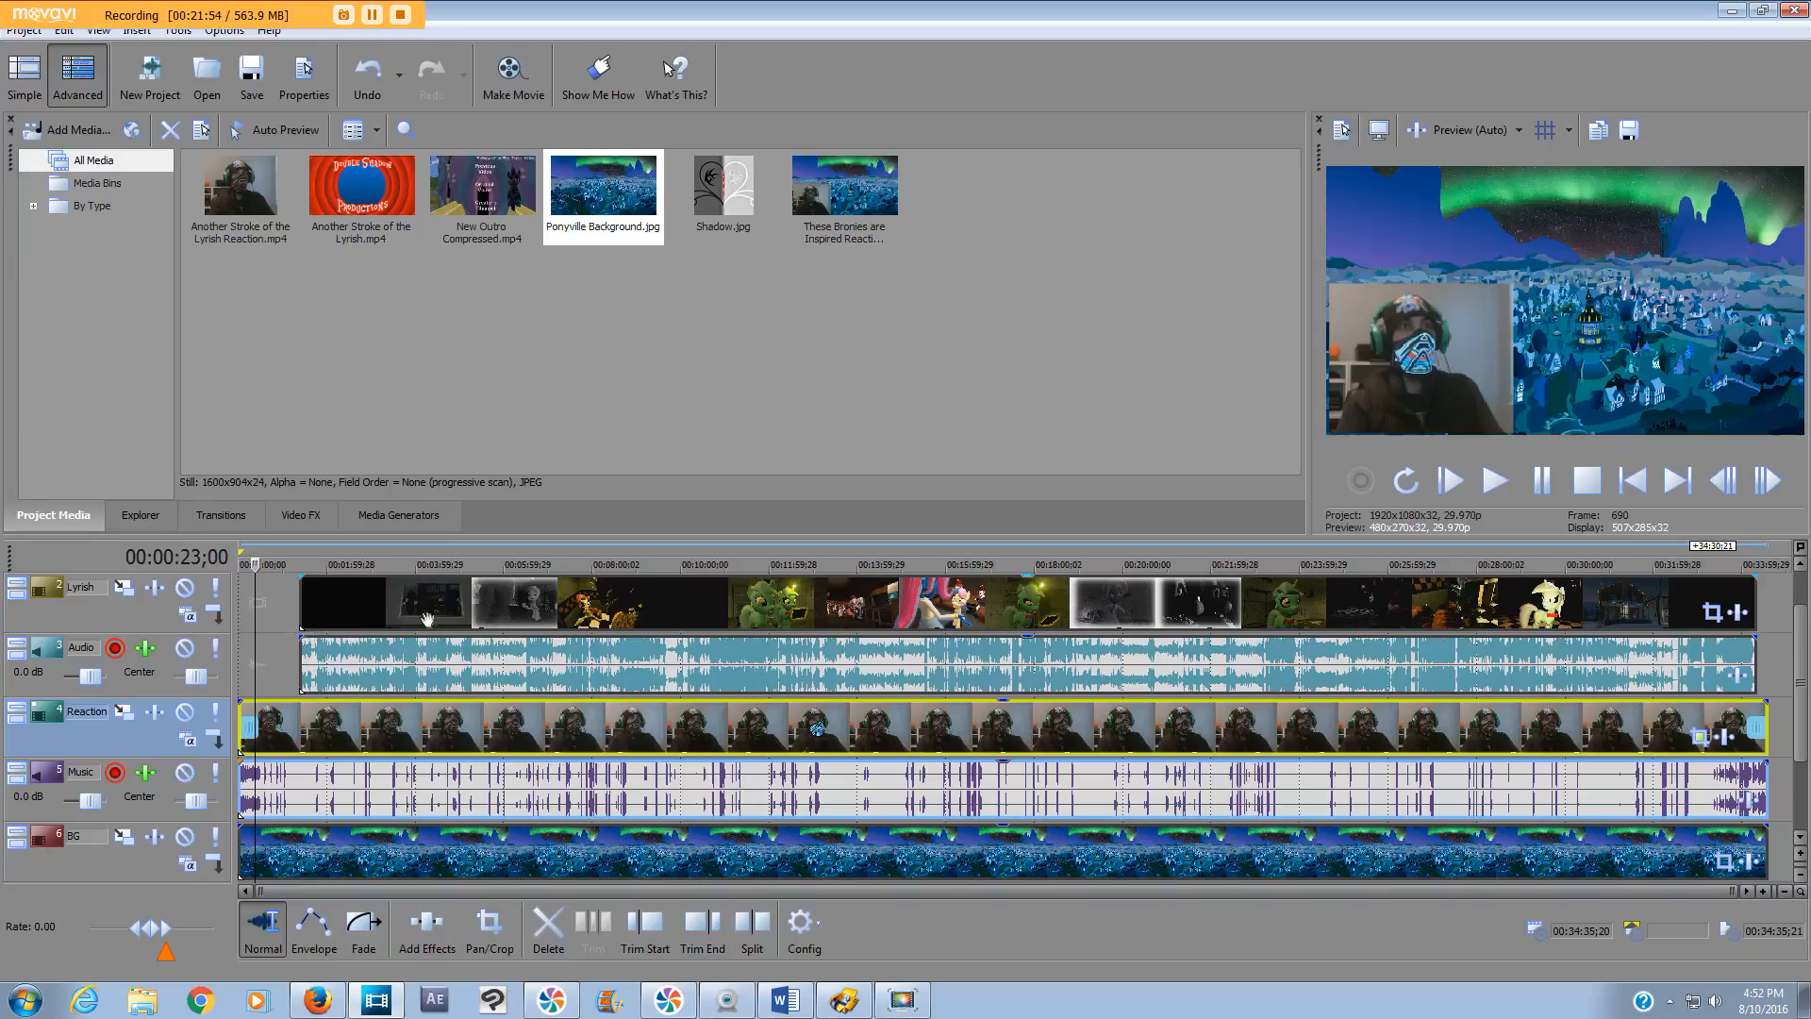
pyautogui.click(1496, 480)
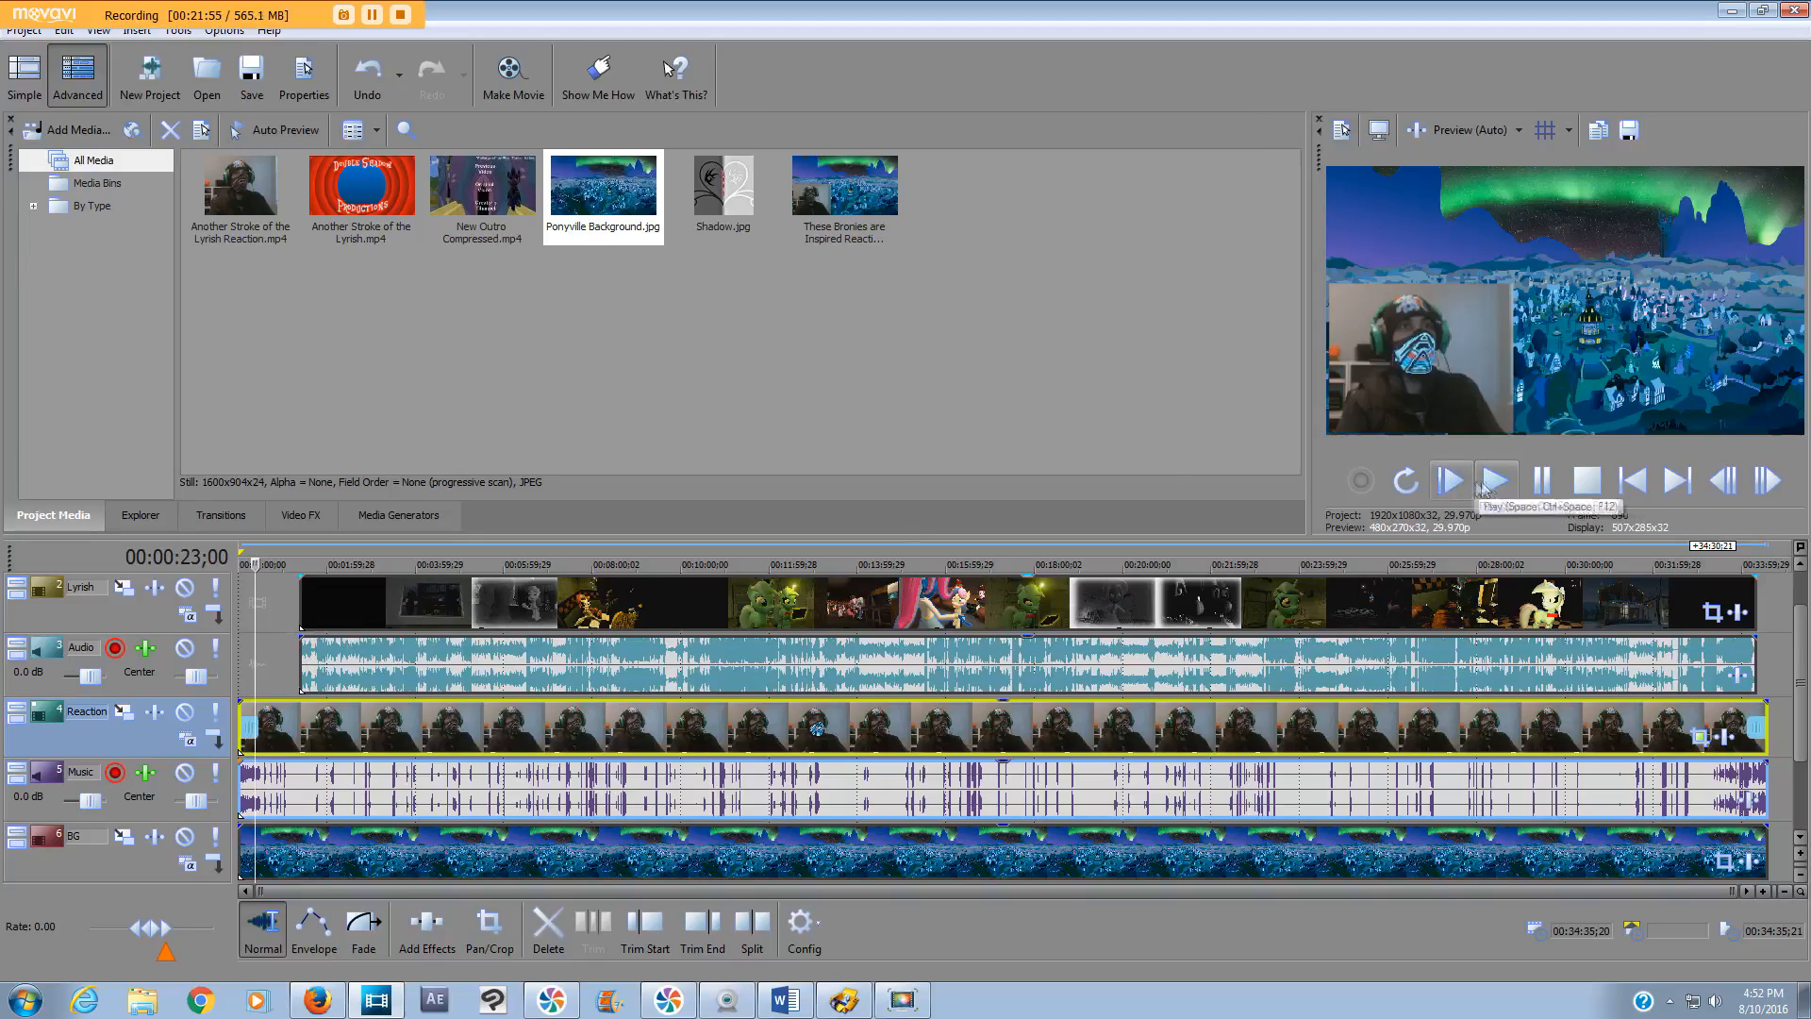
pyautogui.click(1542, 482)
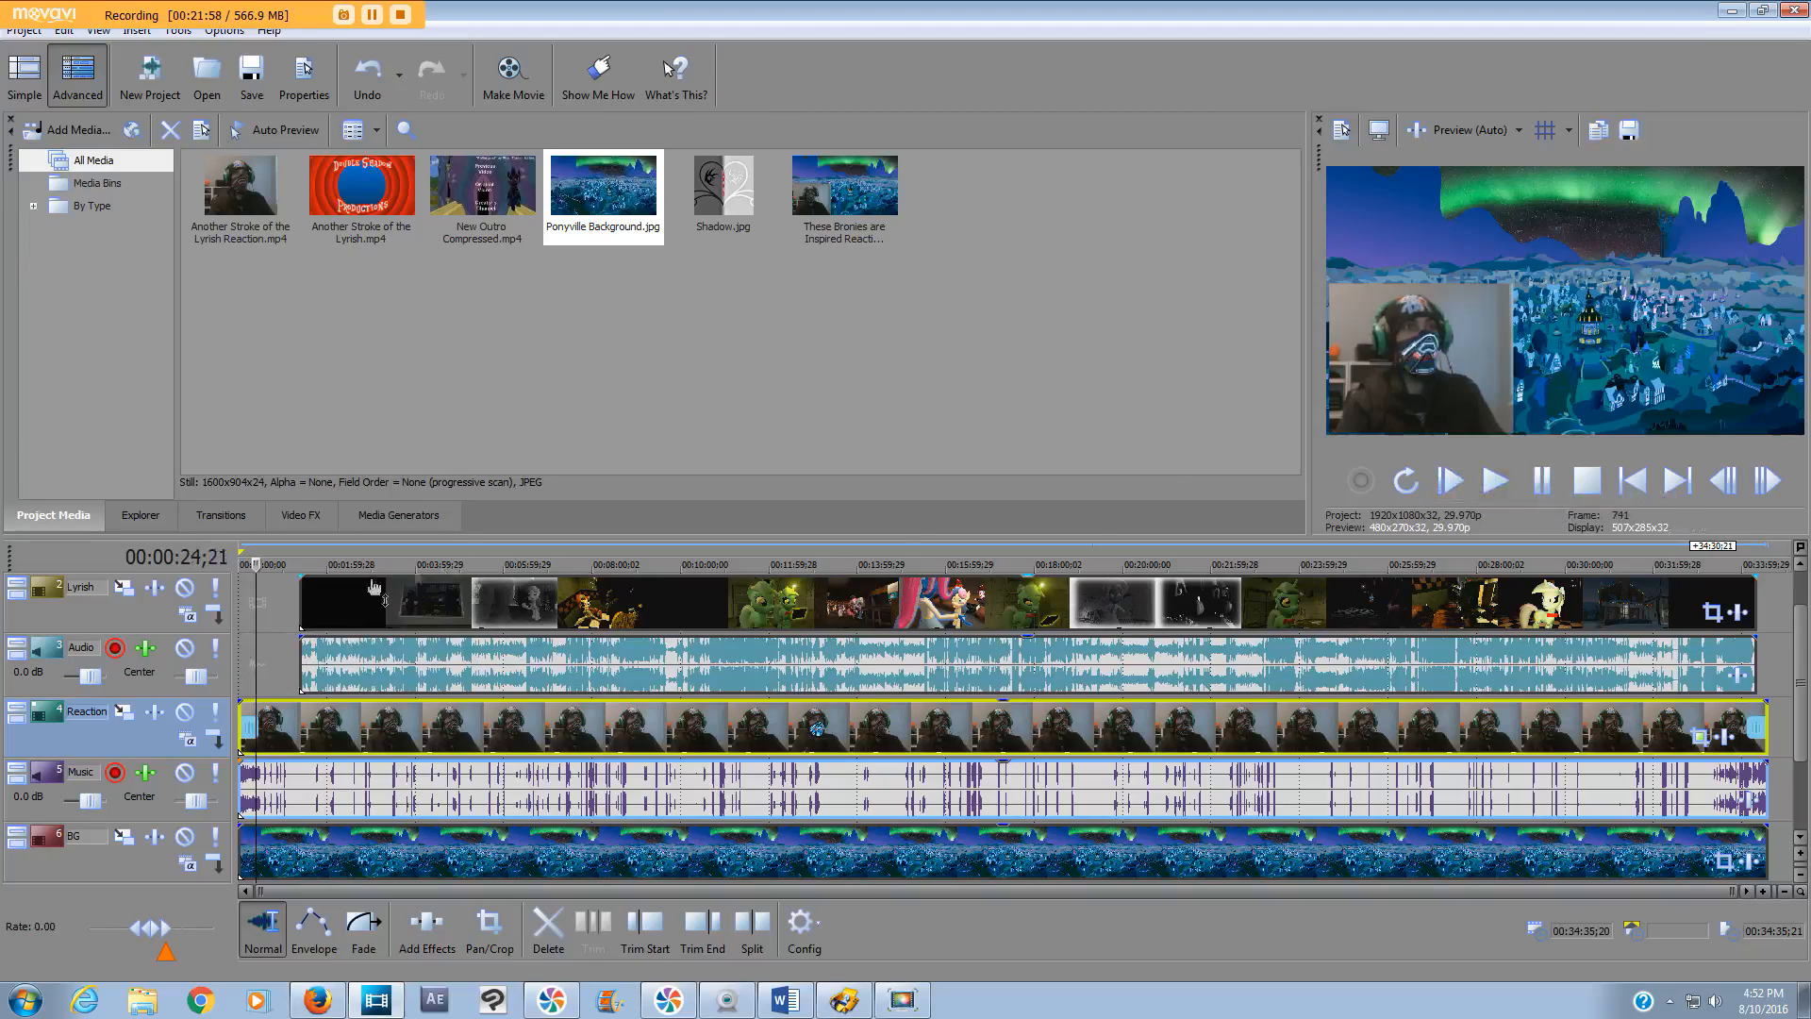
# - Play back the reaction's opening to find the source video's start, and move the Lyrish clip with its audio to 00:00:30;09
pyautogui.scroll(8, 418, 577)
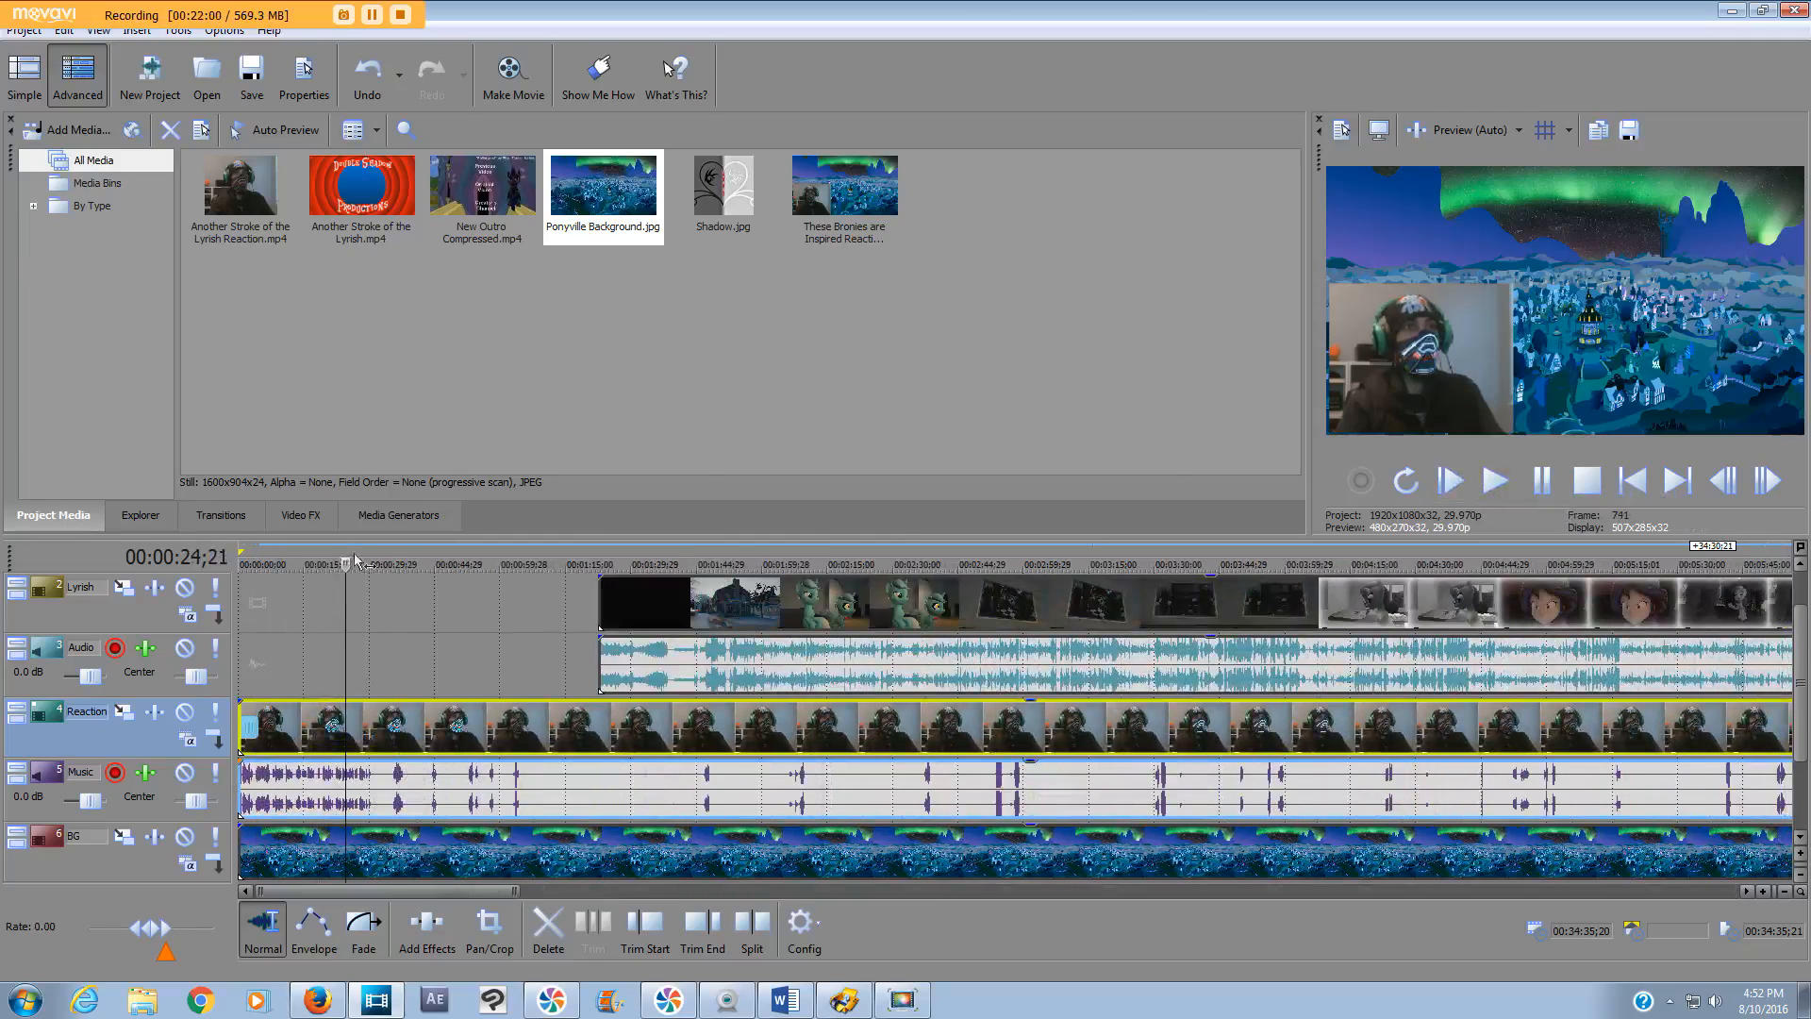
pyautogui.click(359, 564)
pyautogui.click(1495, 482)
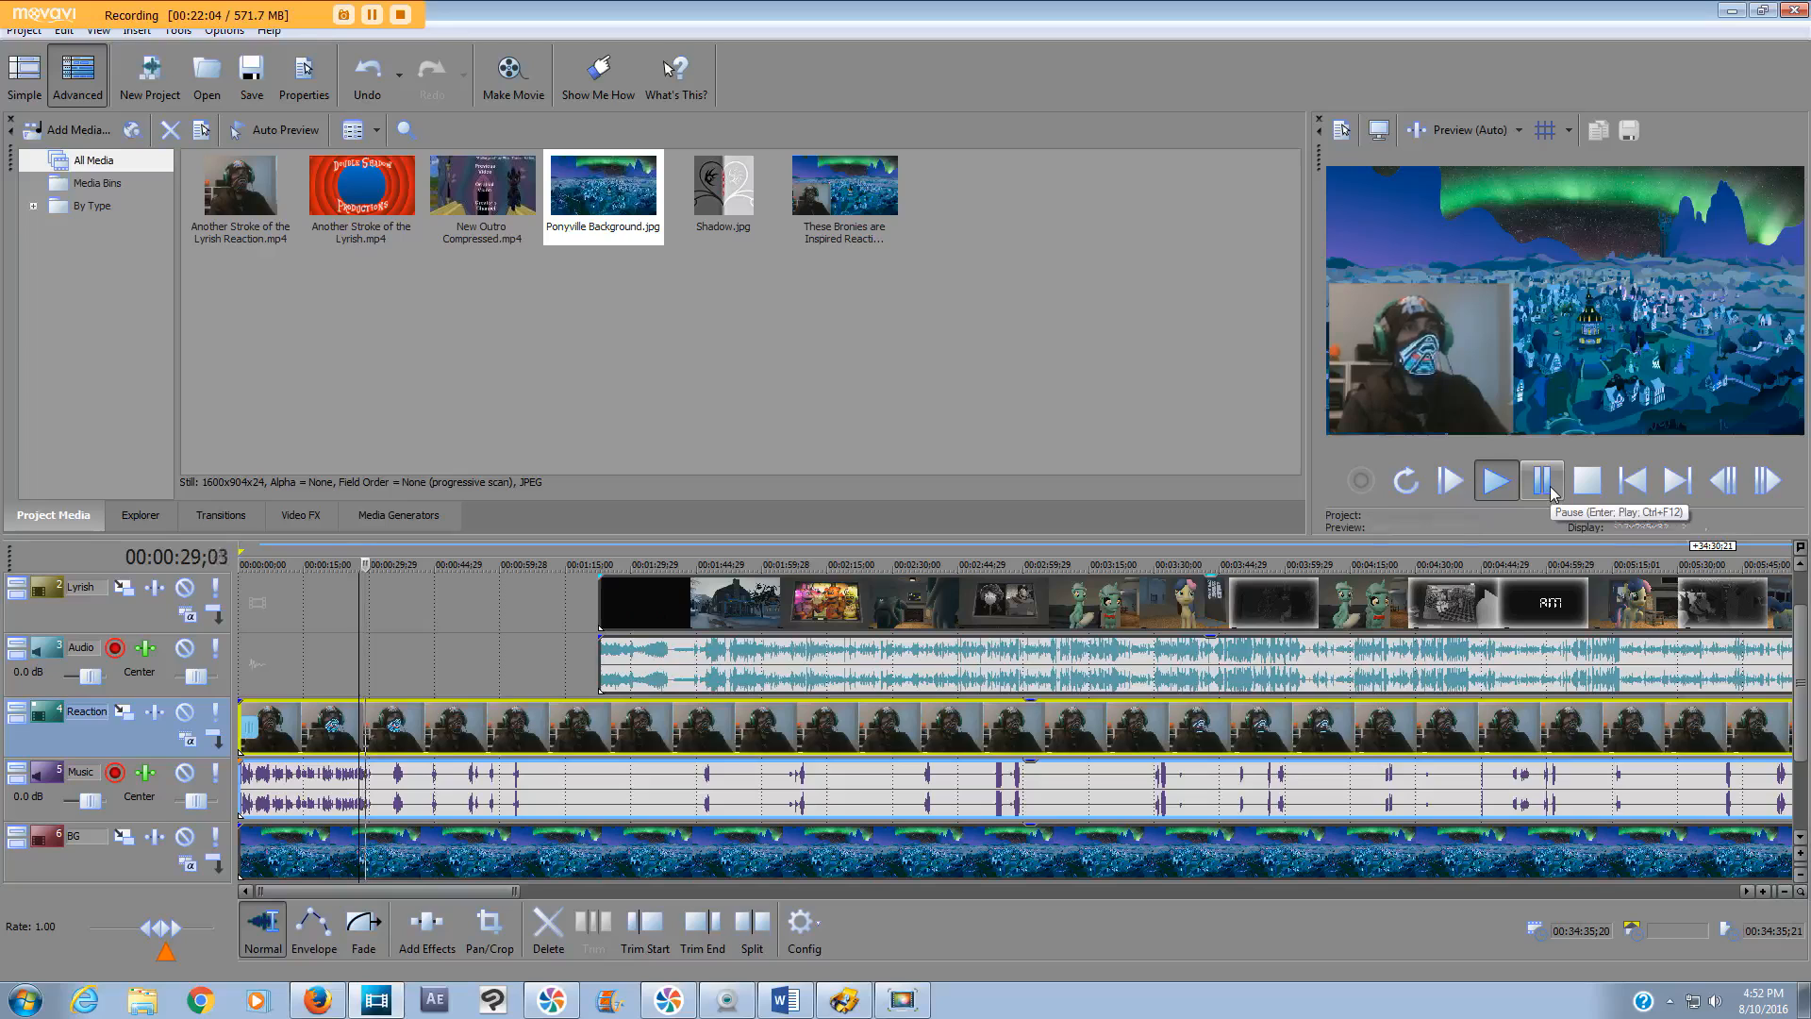
pyautogui.click(1545, 483)
pyautogui.moveTo(682, 598); pyautogui.dragTo(425, 594)
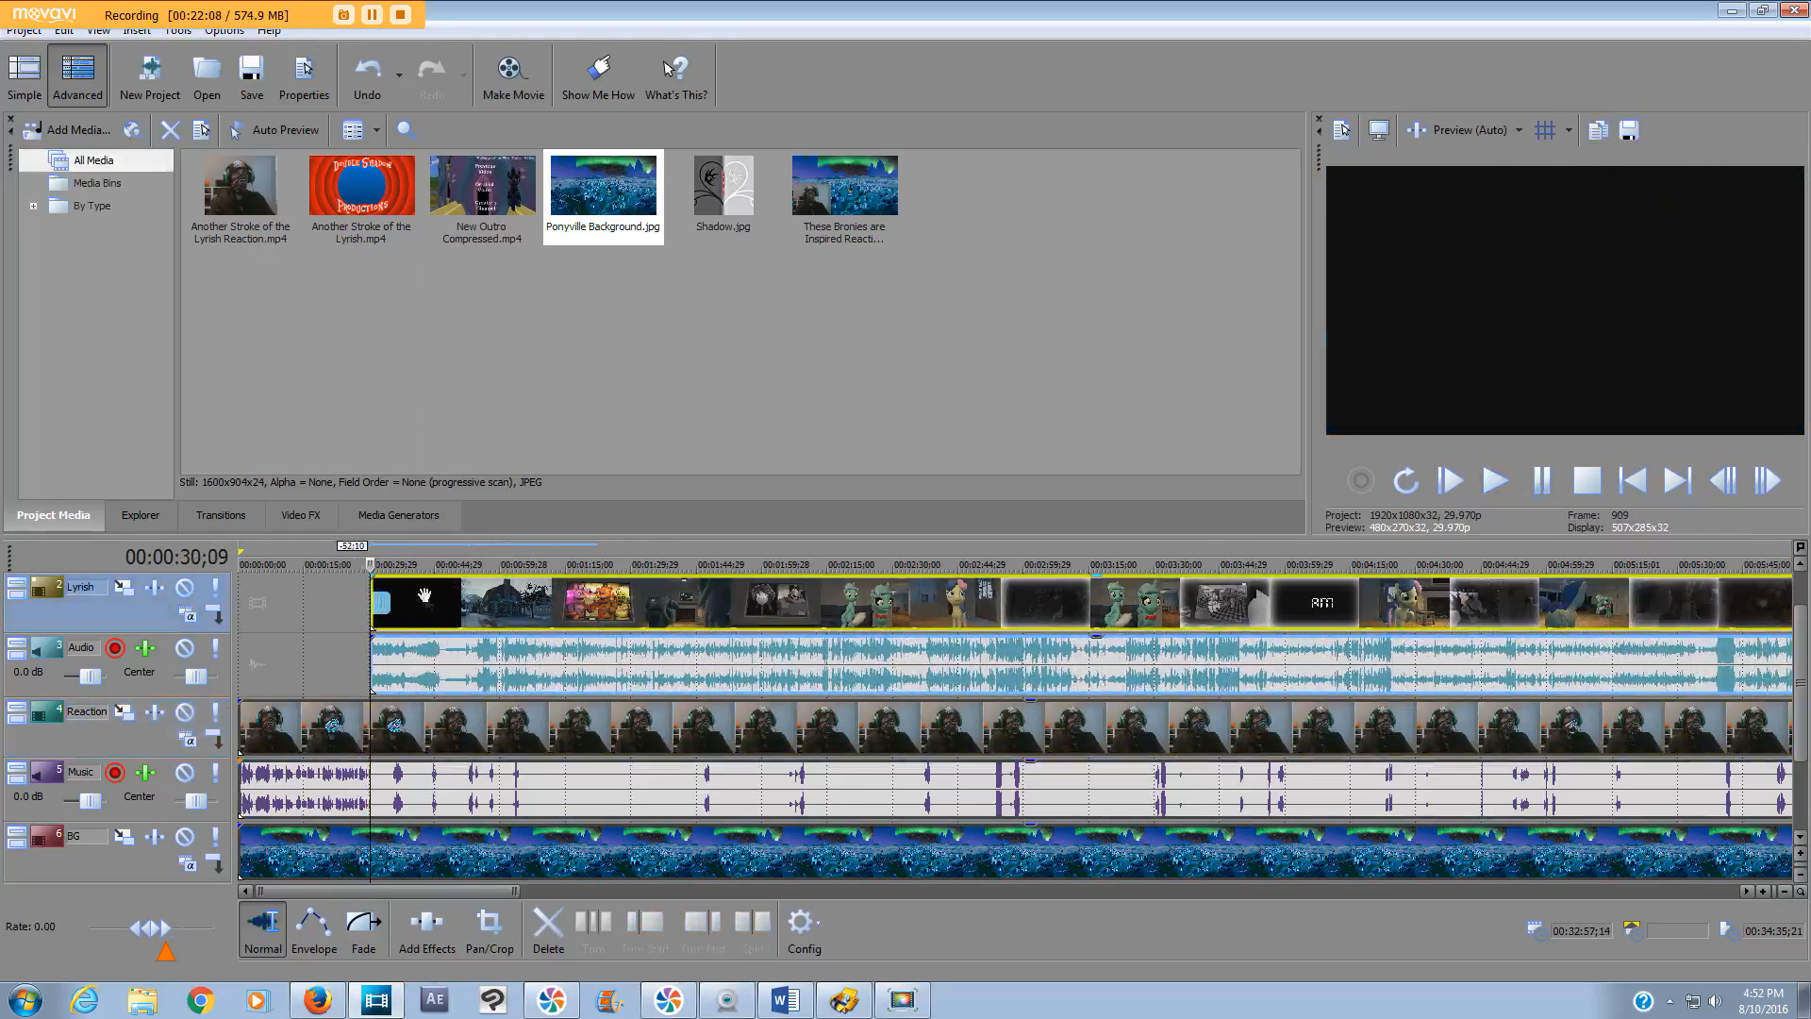
# - Use Event Pan/Crop to shrink the Lyrish video beside the webcam picture, with a crop frame of about 3,215 by 1,877
pyautogui.rightClick(425, 595)
pyautogui.click(530, 468)
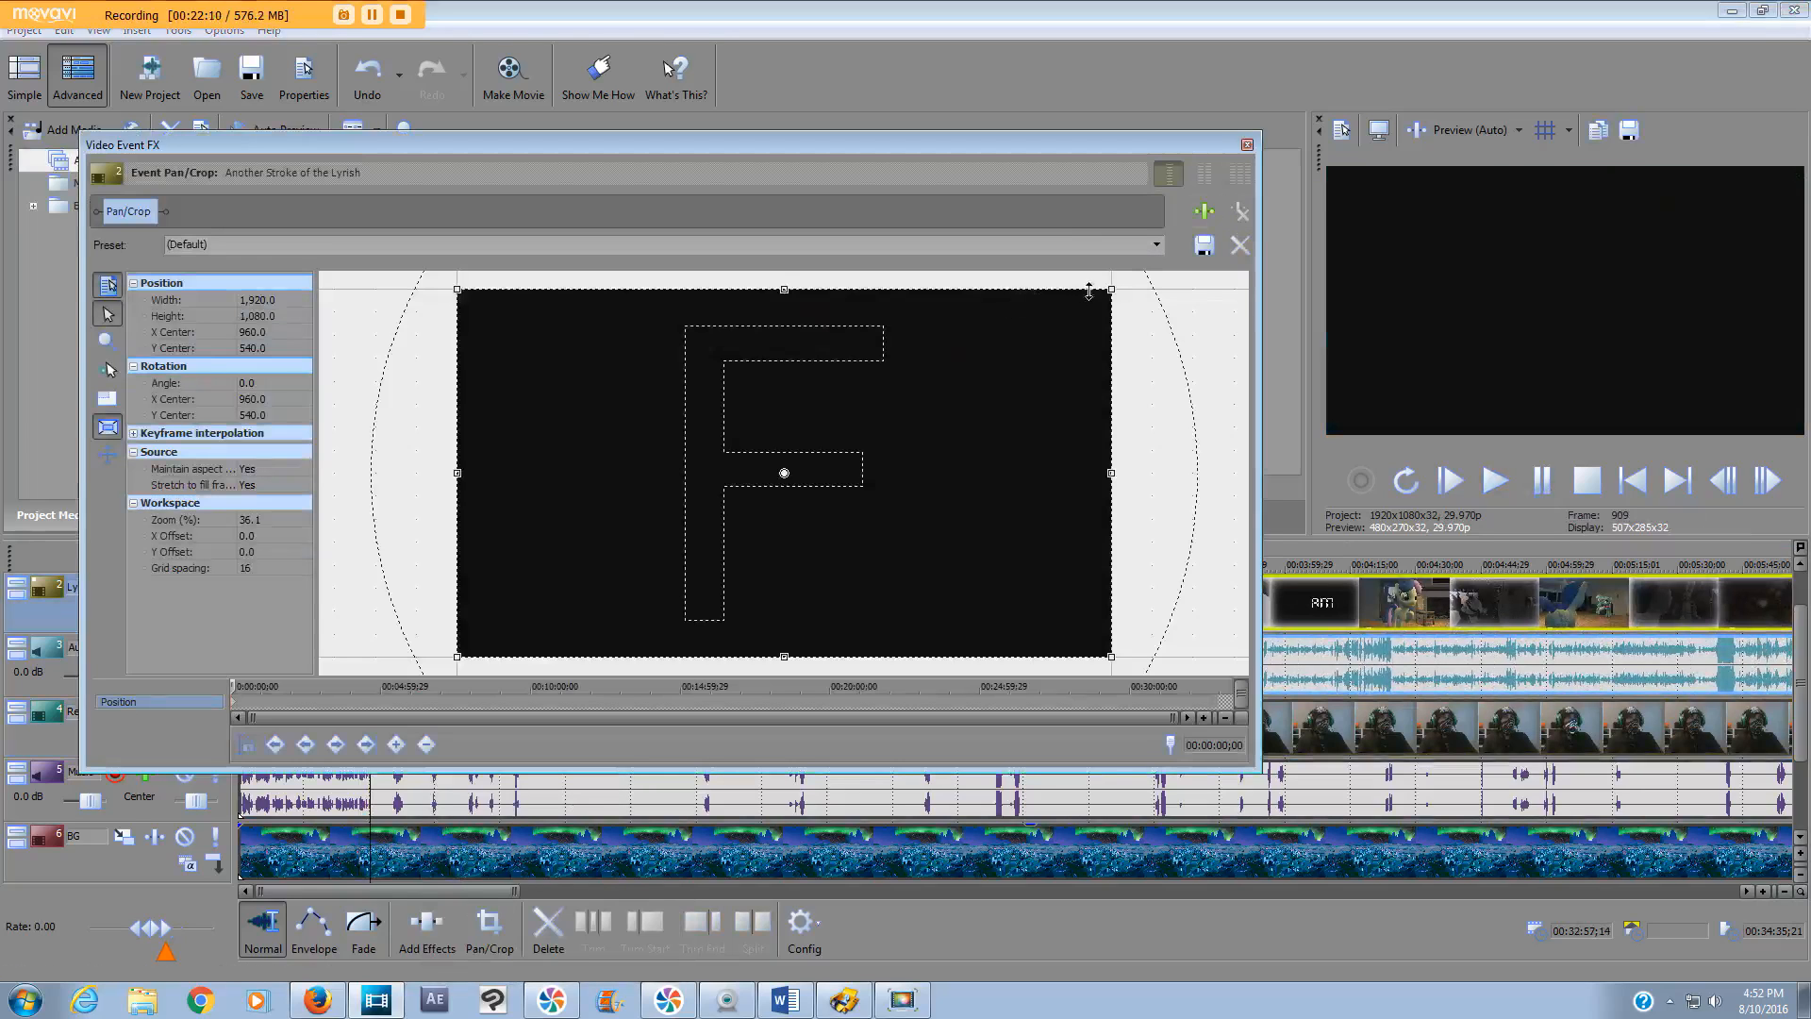
pyautogui.moveTo(1109, 287); pyautogui.dragTo(1331, 160)
pyautogui.moveTo(939, 440); pyautogui.dragTo(729, 413)
pyautogui.scroll(-3, 739, 400)
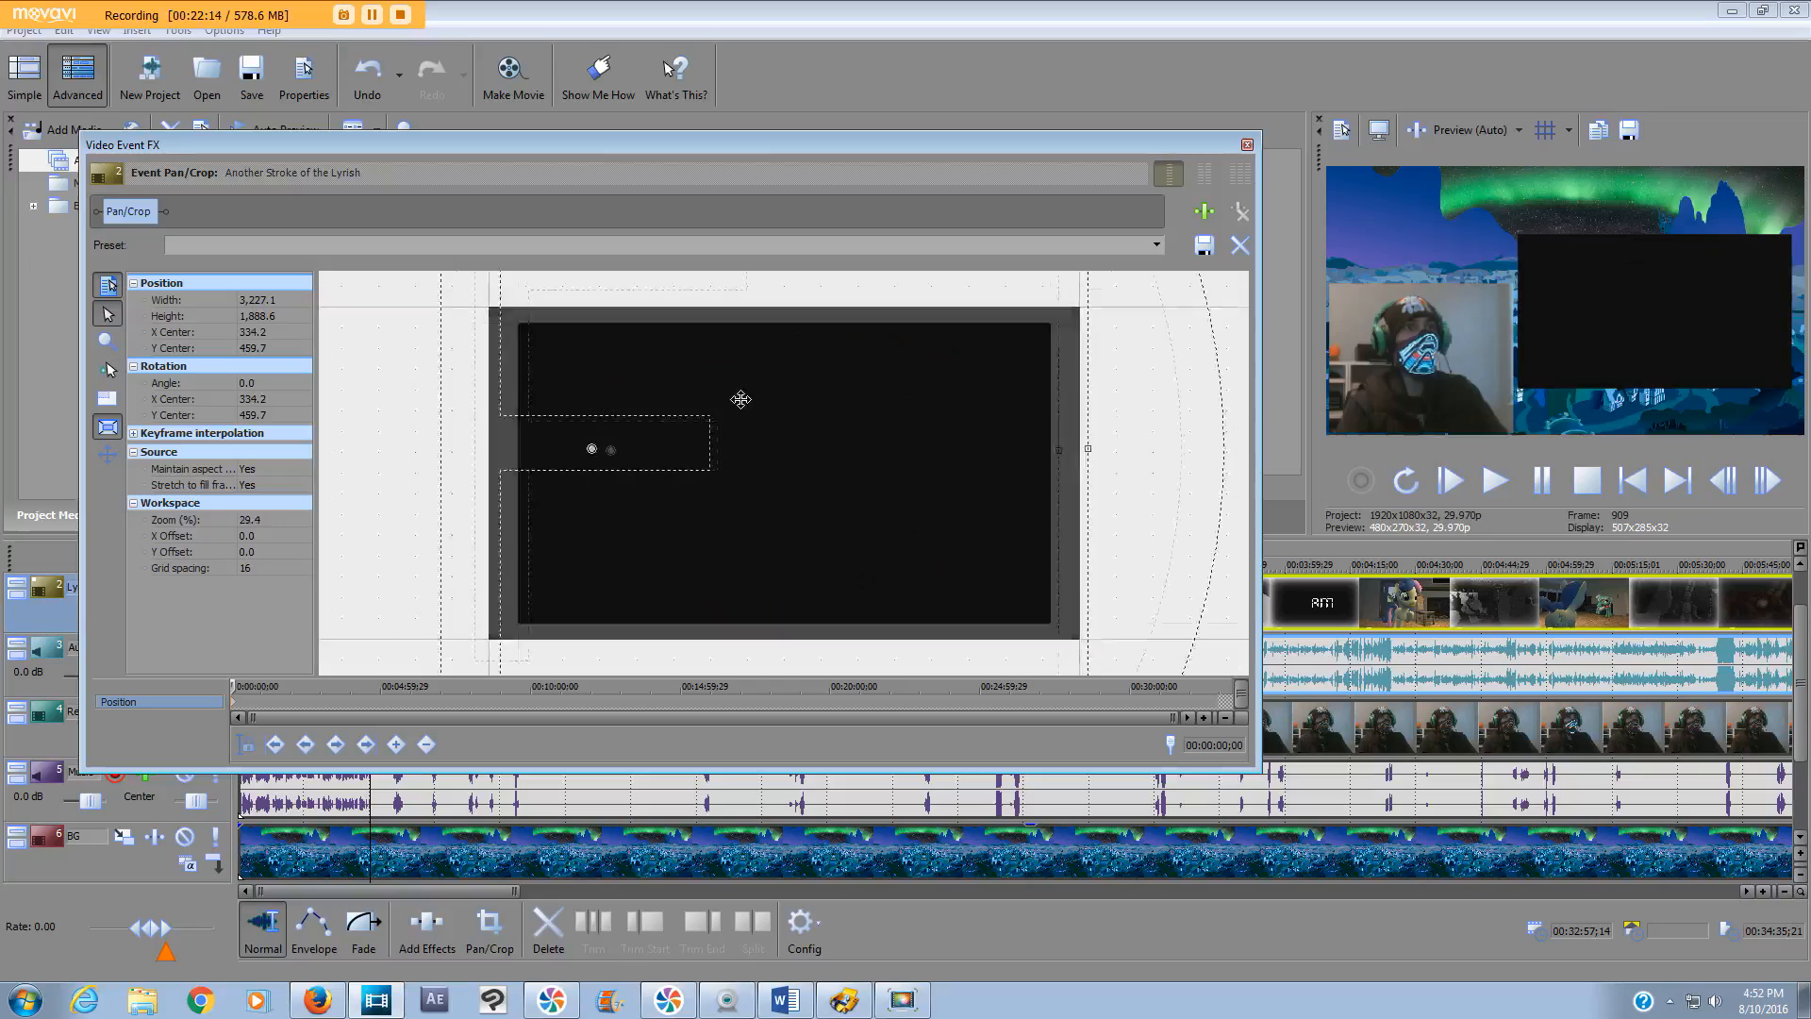
pyautogui.scroll(-1, 741, 399)
pyautogui.moveTo(943, 311); pyautogui.dragTo(943, 312)
pyautogui.moveTo(805, 469); pyautogui.dragTo(798, 469)
# - Match the Lyrish crop to the output aspect and centre it at about X 334.2, Y 465.7
pyautogui.rightClick(799, 469)
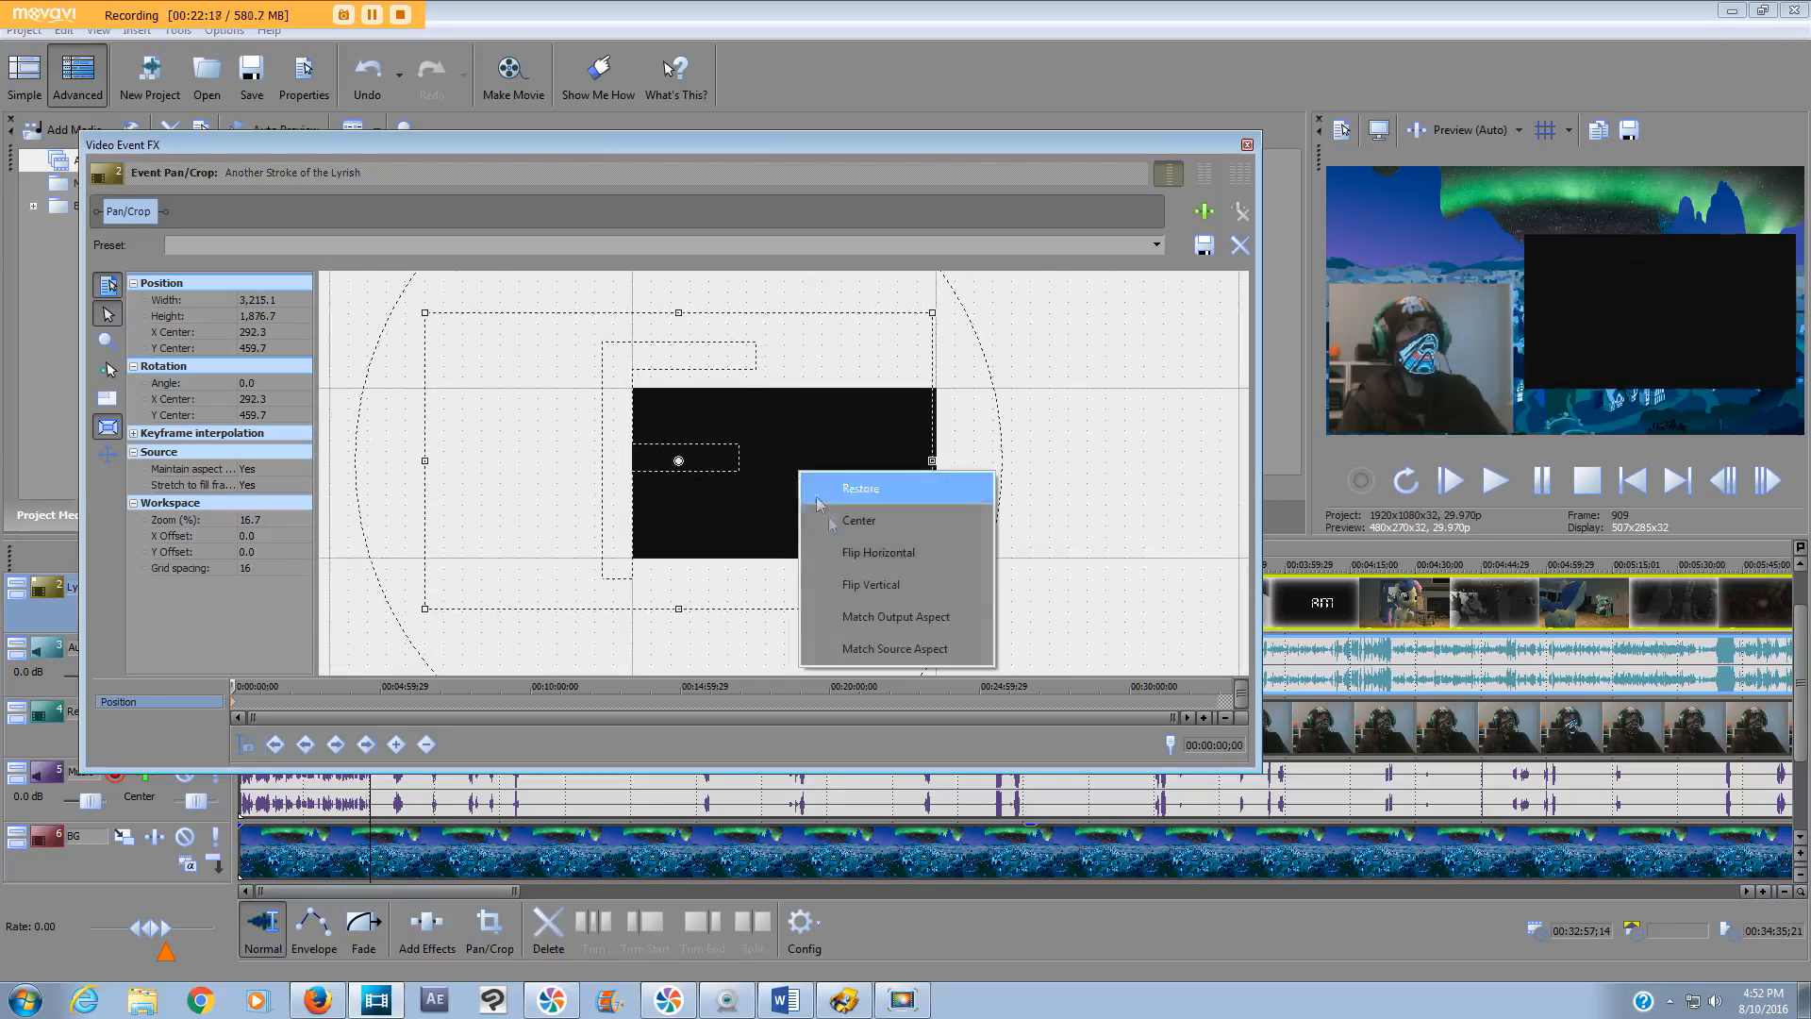
pyautogui.click(895, 616)
pyautogui.moveTo(873, 449); pyautogui.dragTo(879, 449)
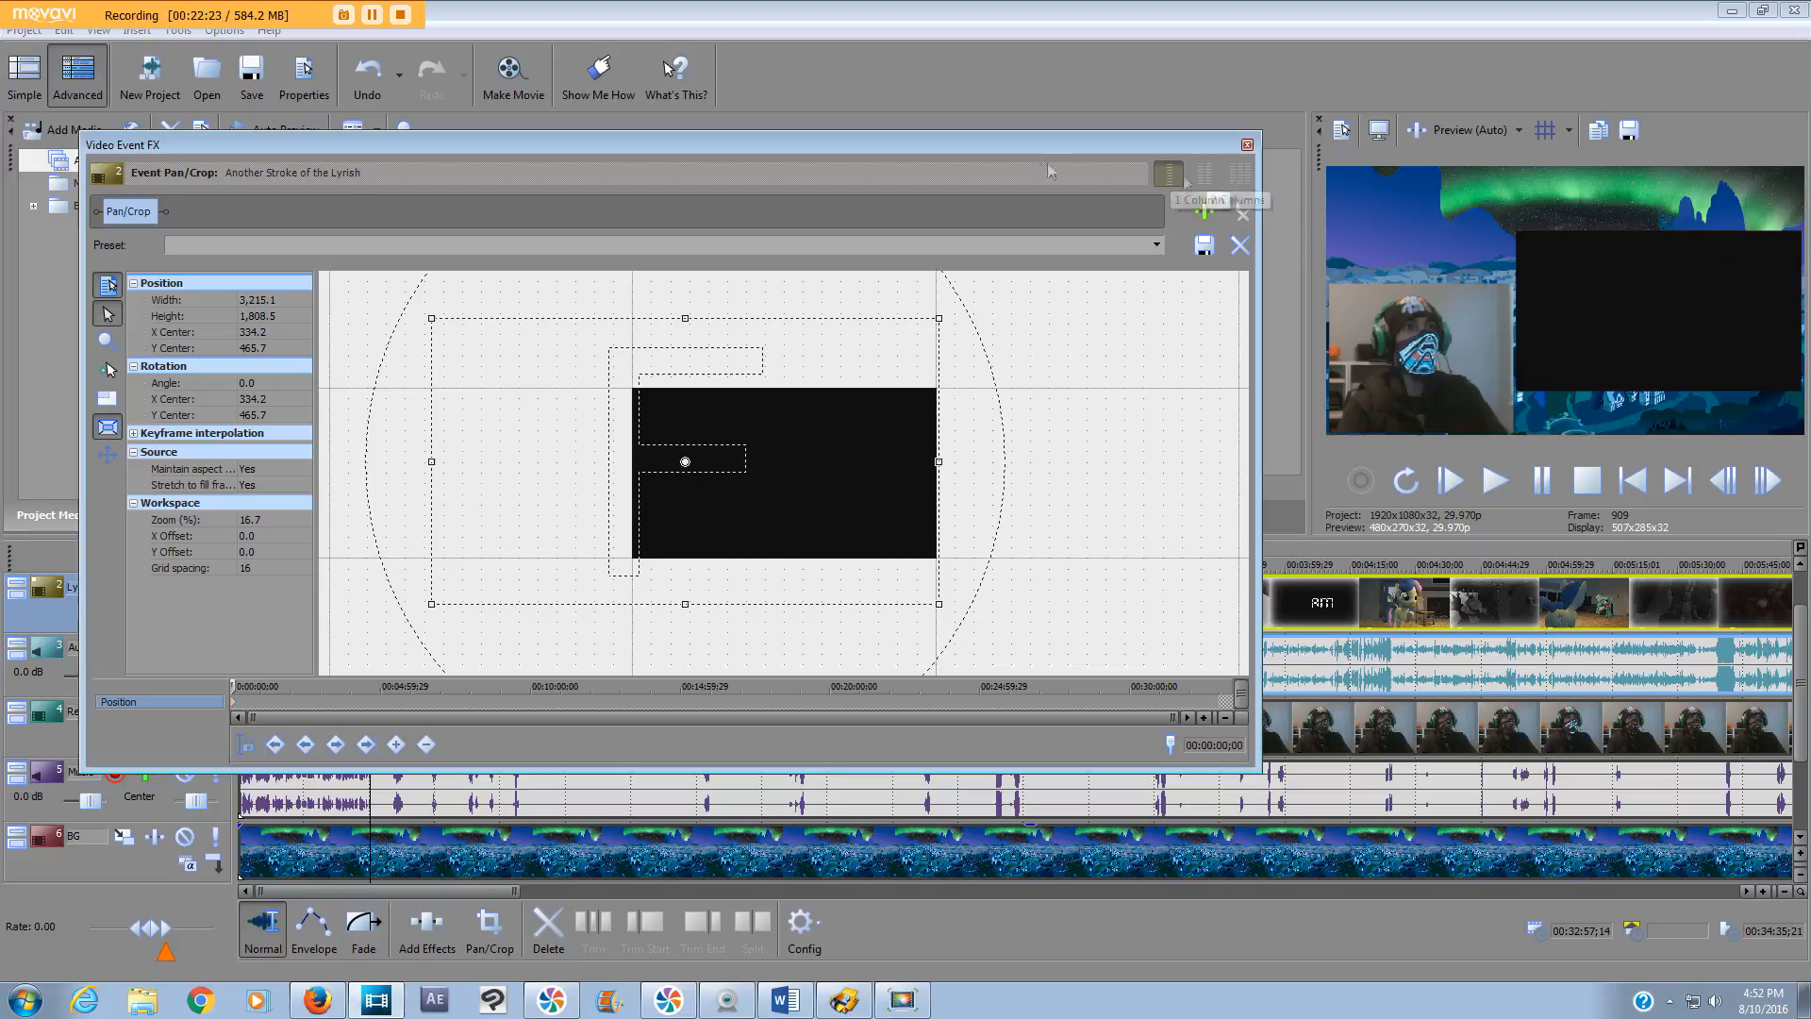
pyautogui.click(1243, 146)
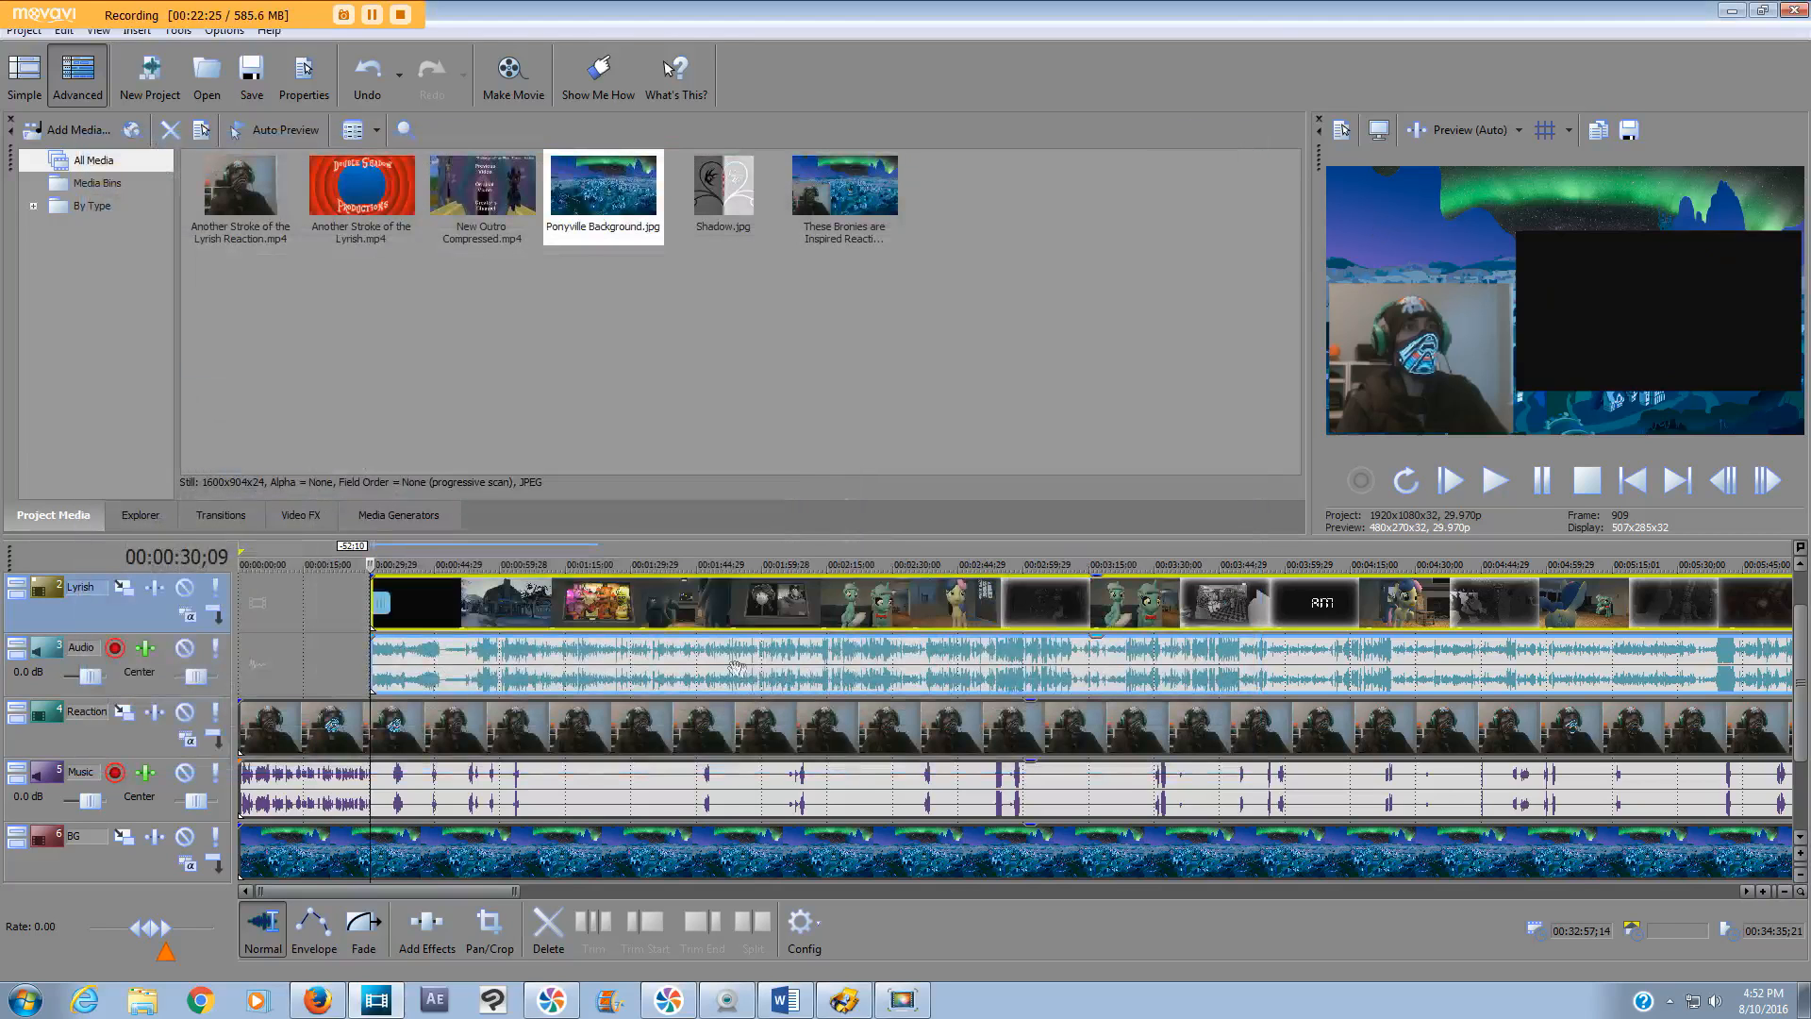
# - Lower the volume of the Lyrish video's Audio track to -9.3 dB while playing back the overlay
pyautogui.scroll(-5, 741, 668)
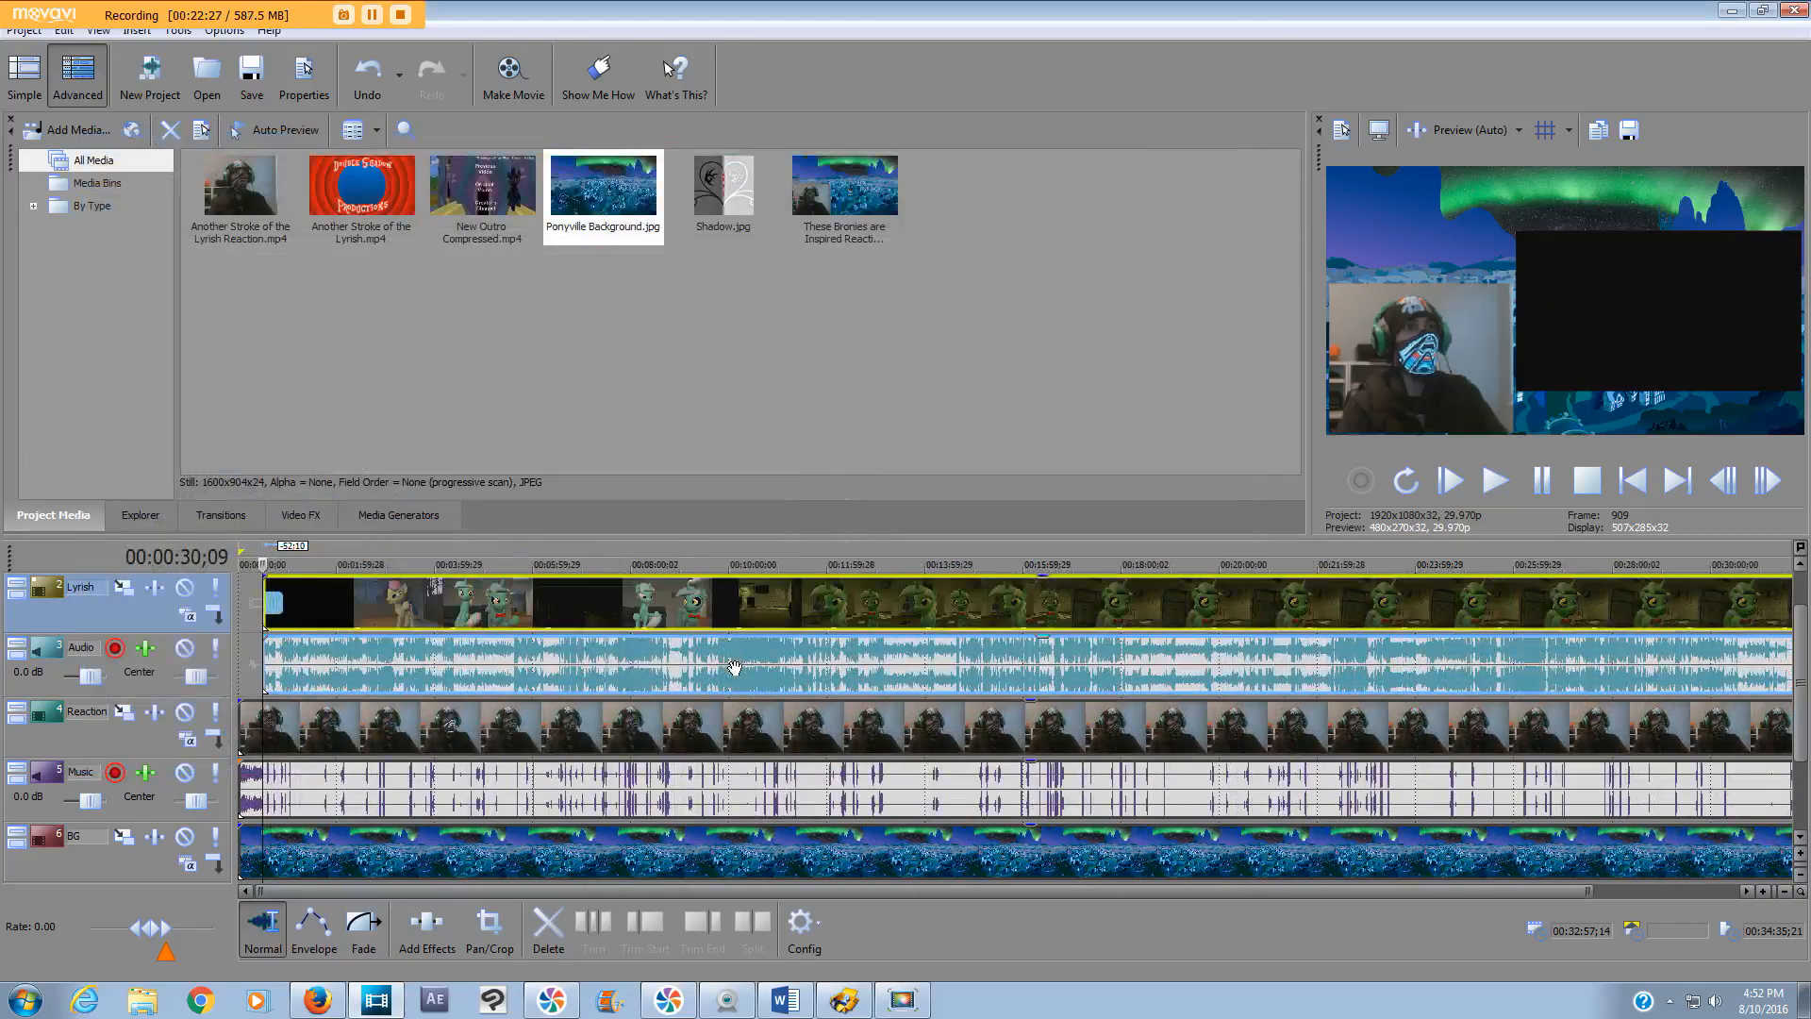
pyautogui.scroll(-1, 735, 668)
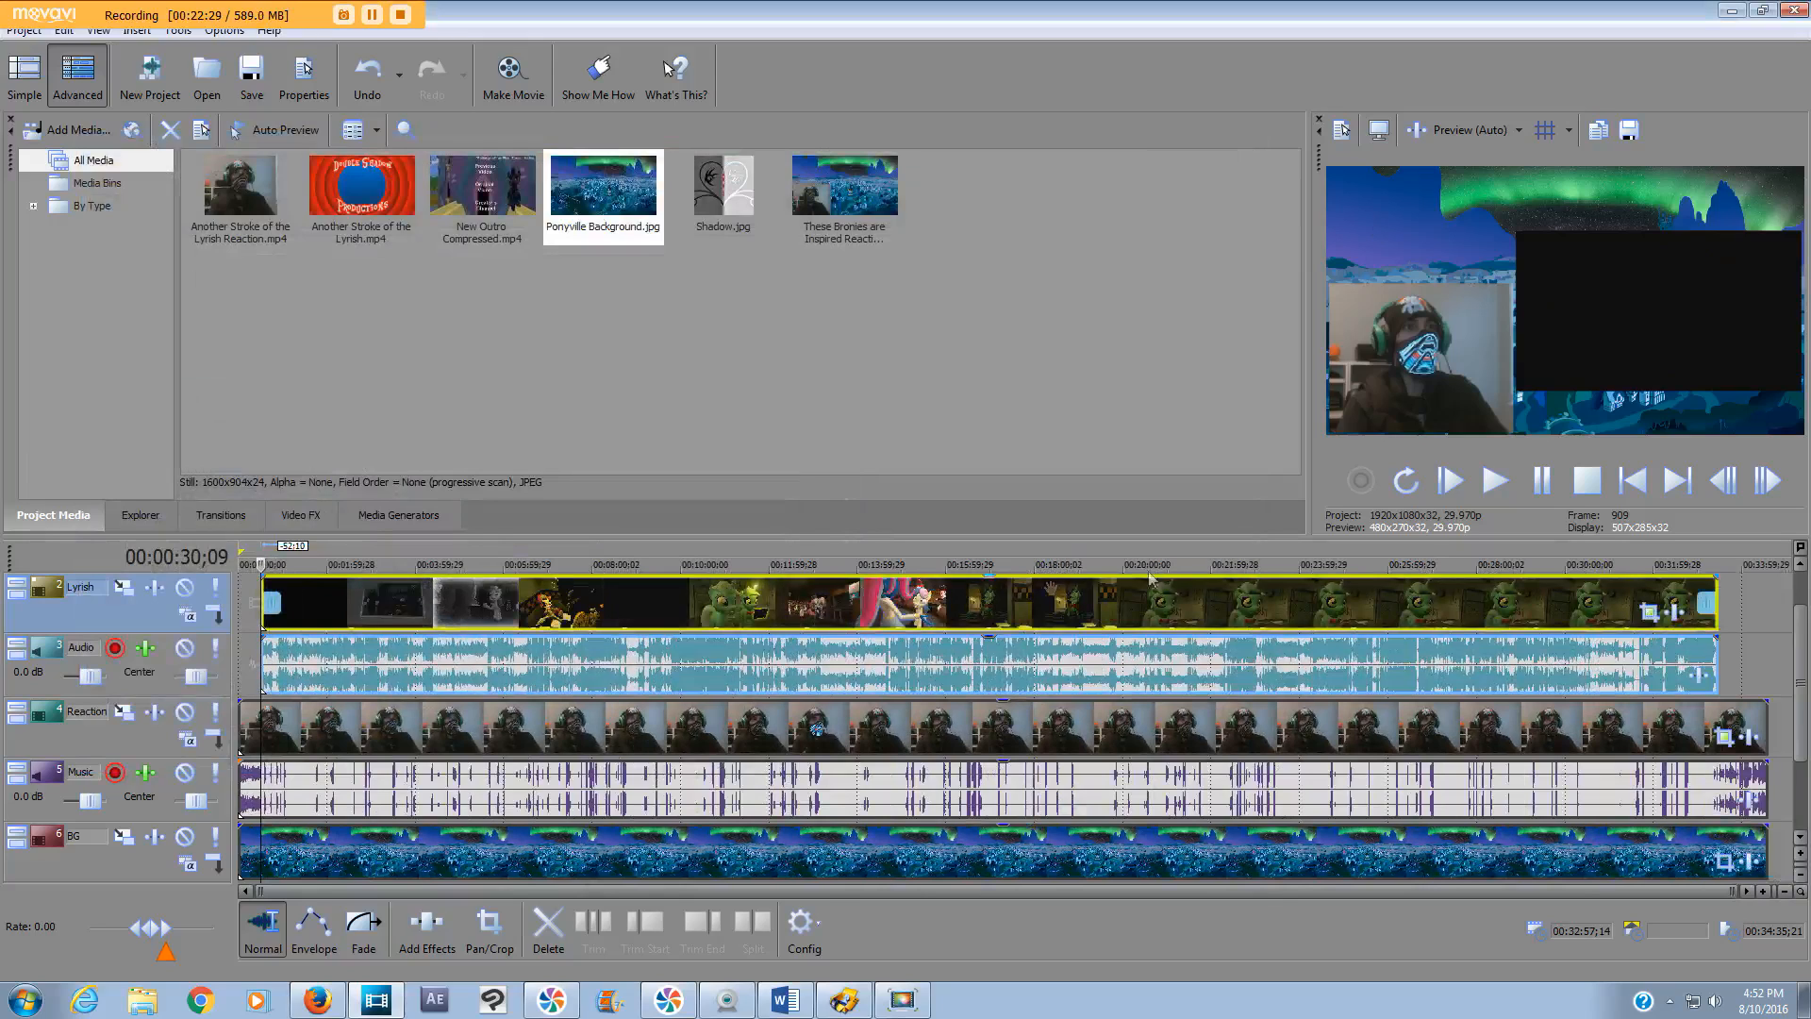
pyautogui.moveTo(86, 675); pyautogui.dragTo(82, 677)
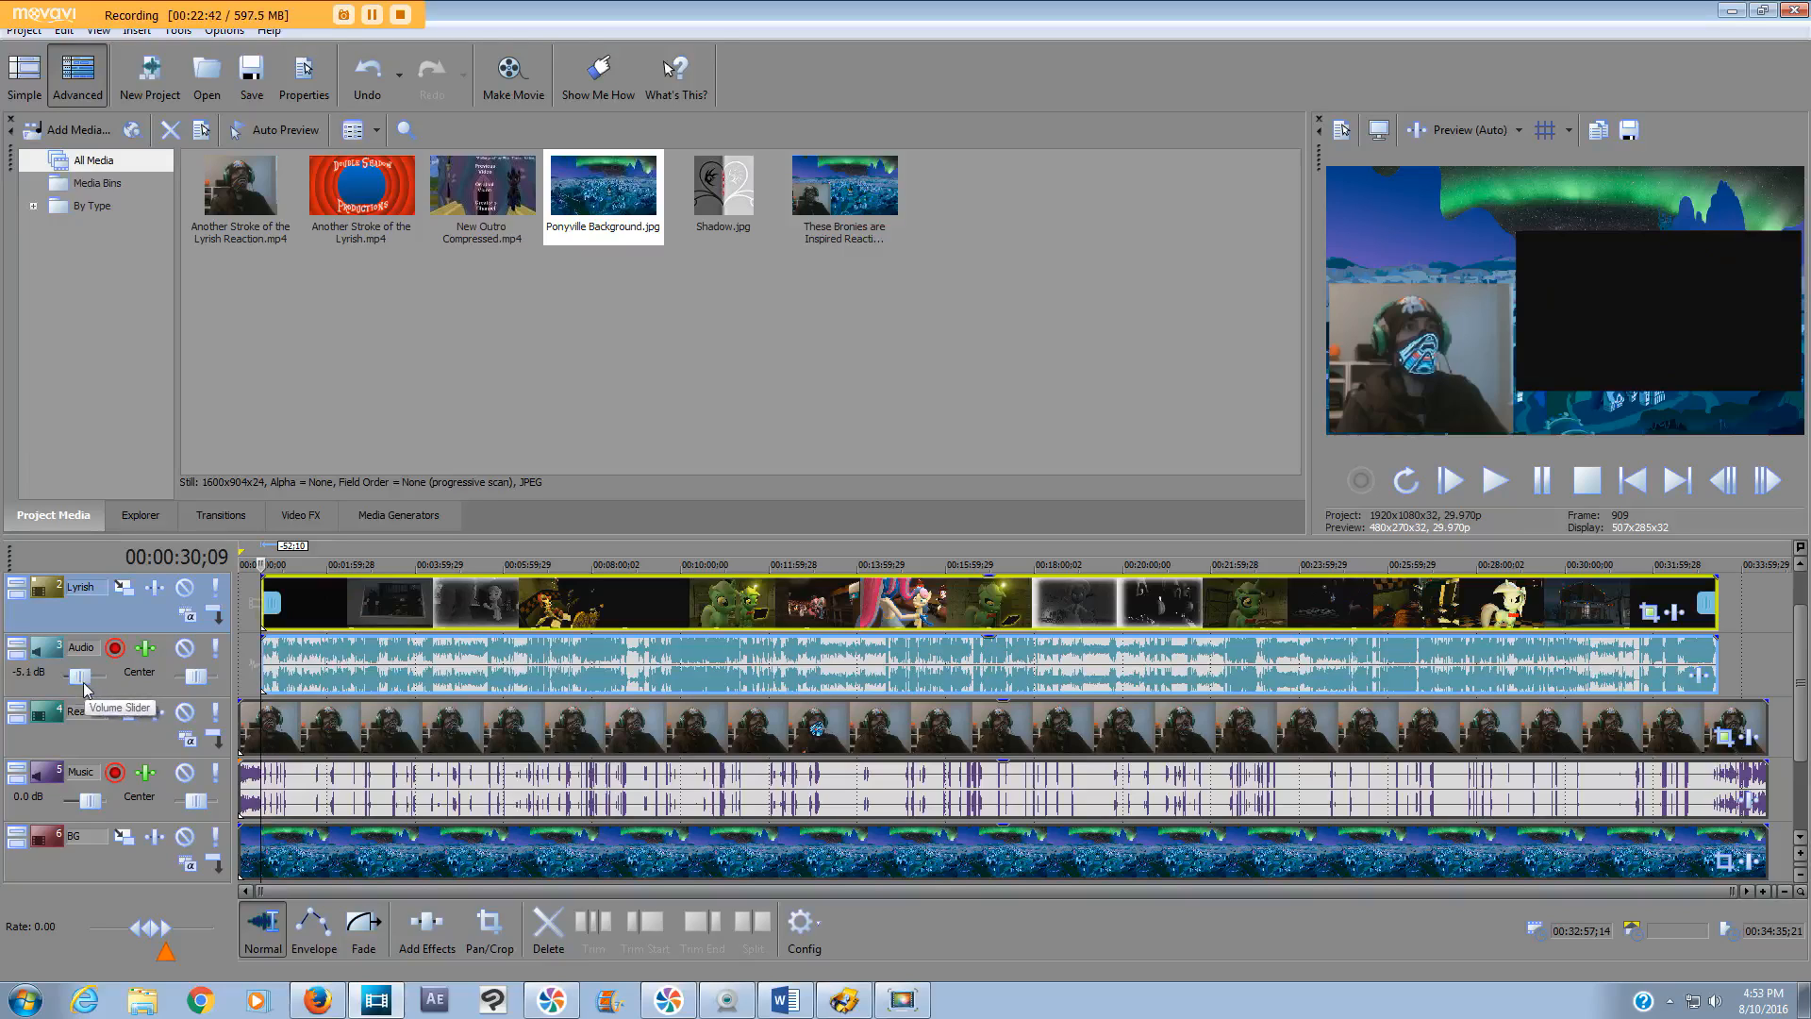
pyautogui.click(1496, 481)
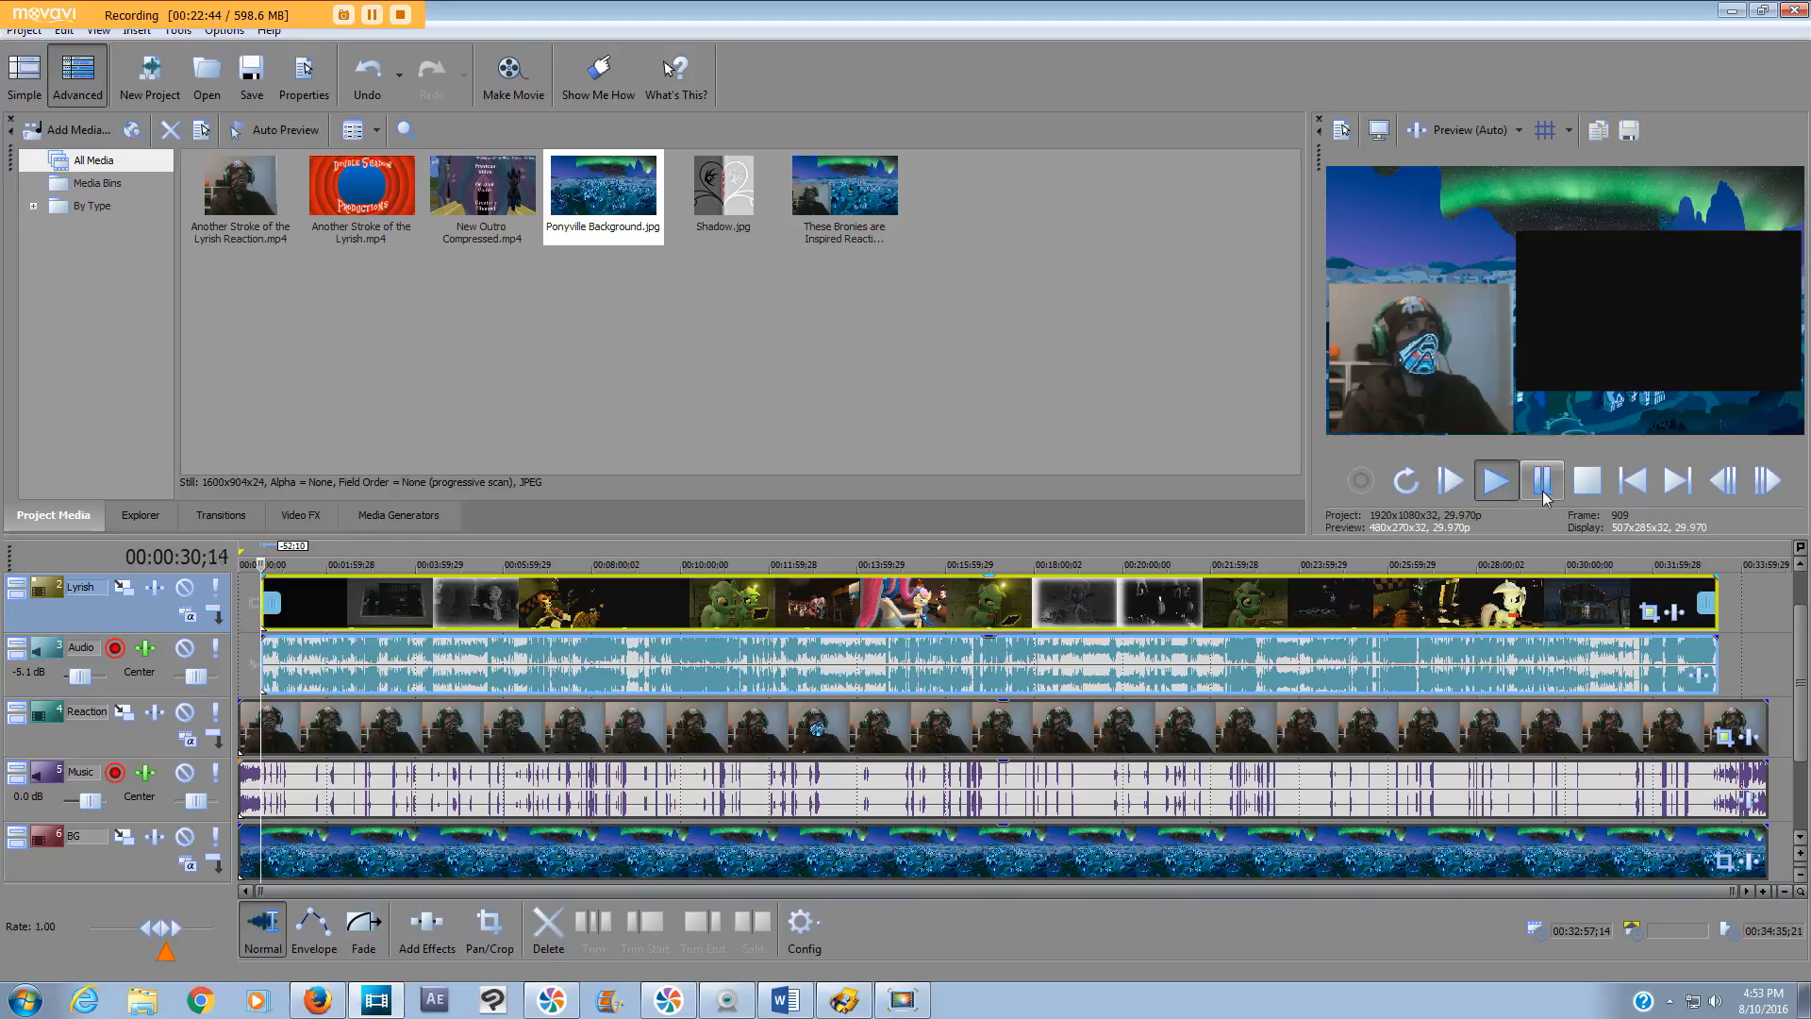
pyautogui.moveTo(90, 684); pyautogui.dragTo(84, 686)
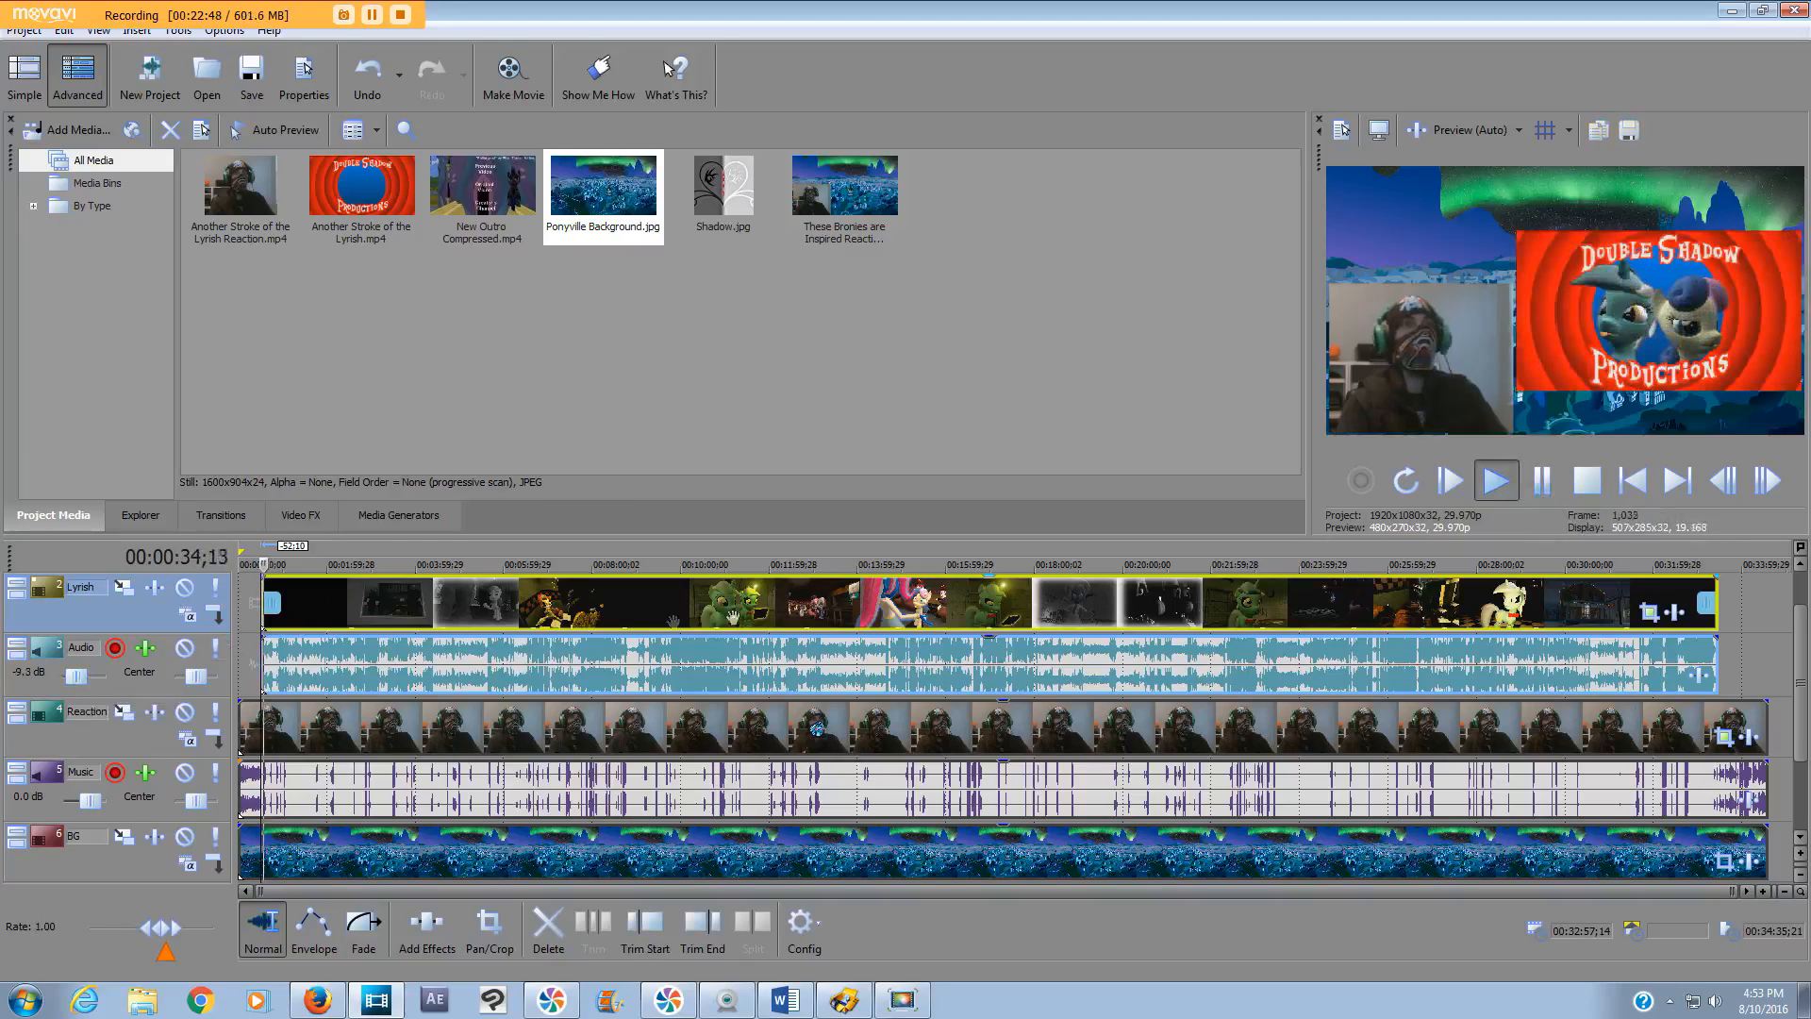
pyautogui.click(1544, 481)
# - Examine where the clips end on the timeline and play back the last moments of the reaction
pyautogui.moveTo(298, 892)
pyautogui.mouseDown()
pyautogui.moveTo(618, 880)
pyautogui.moveTo(287, 862)
pyautogui.mouseUp()
pyautogui.moveTo(877, 890); pyautogui.dragTo(1206, 883)
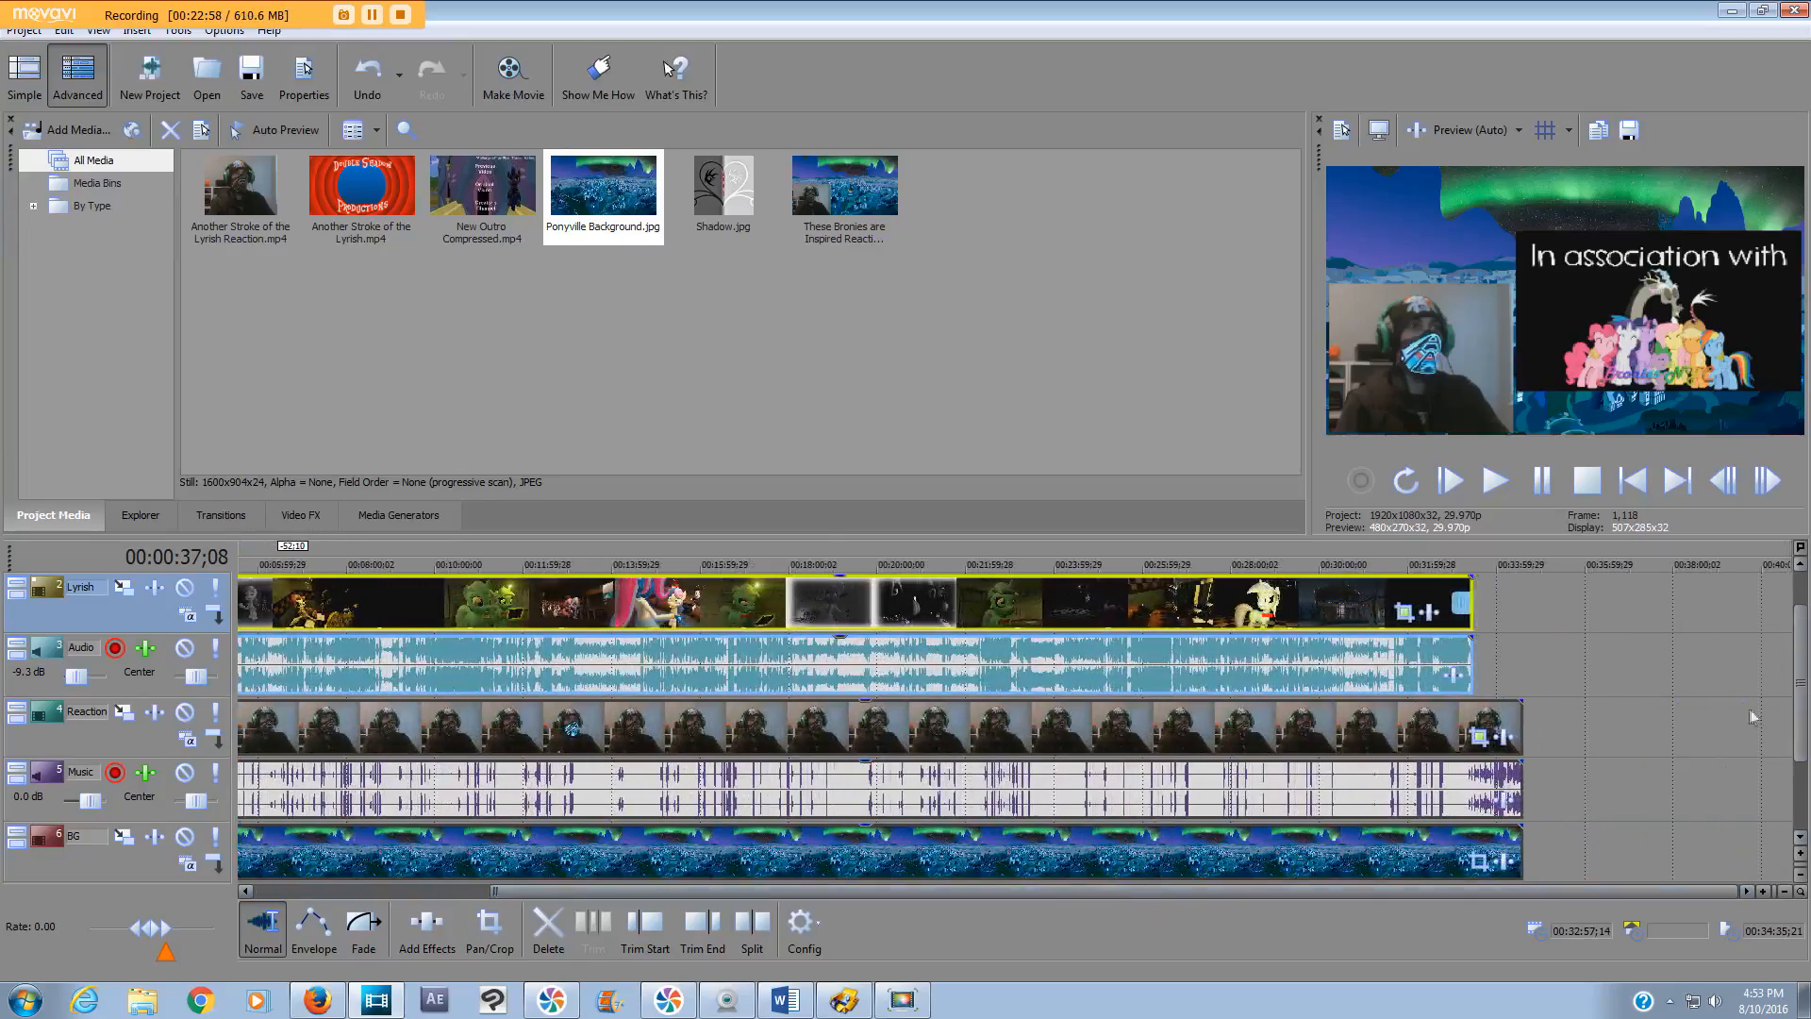
pyautogui.moveTo(1752, 717); pyautogui.dragTo(1805, 719)
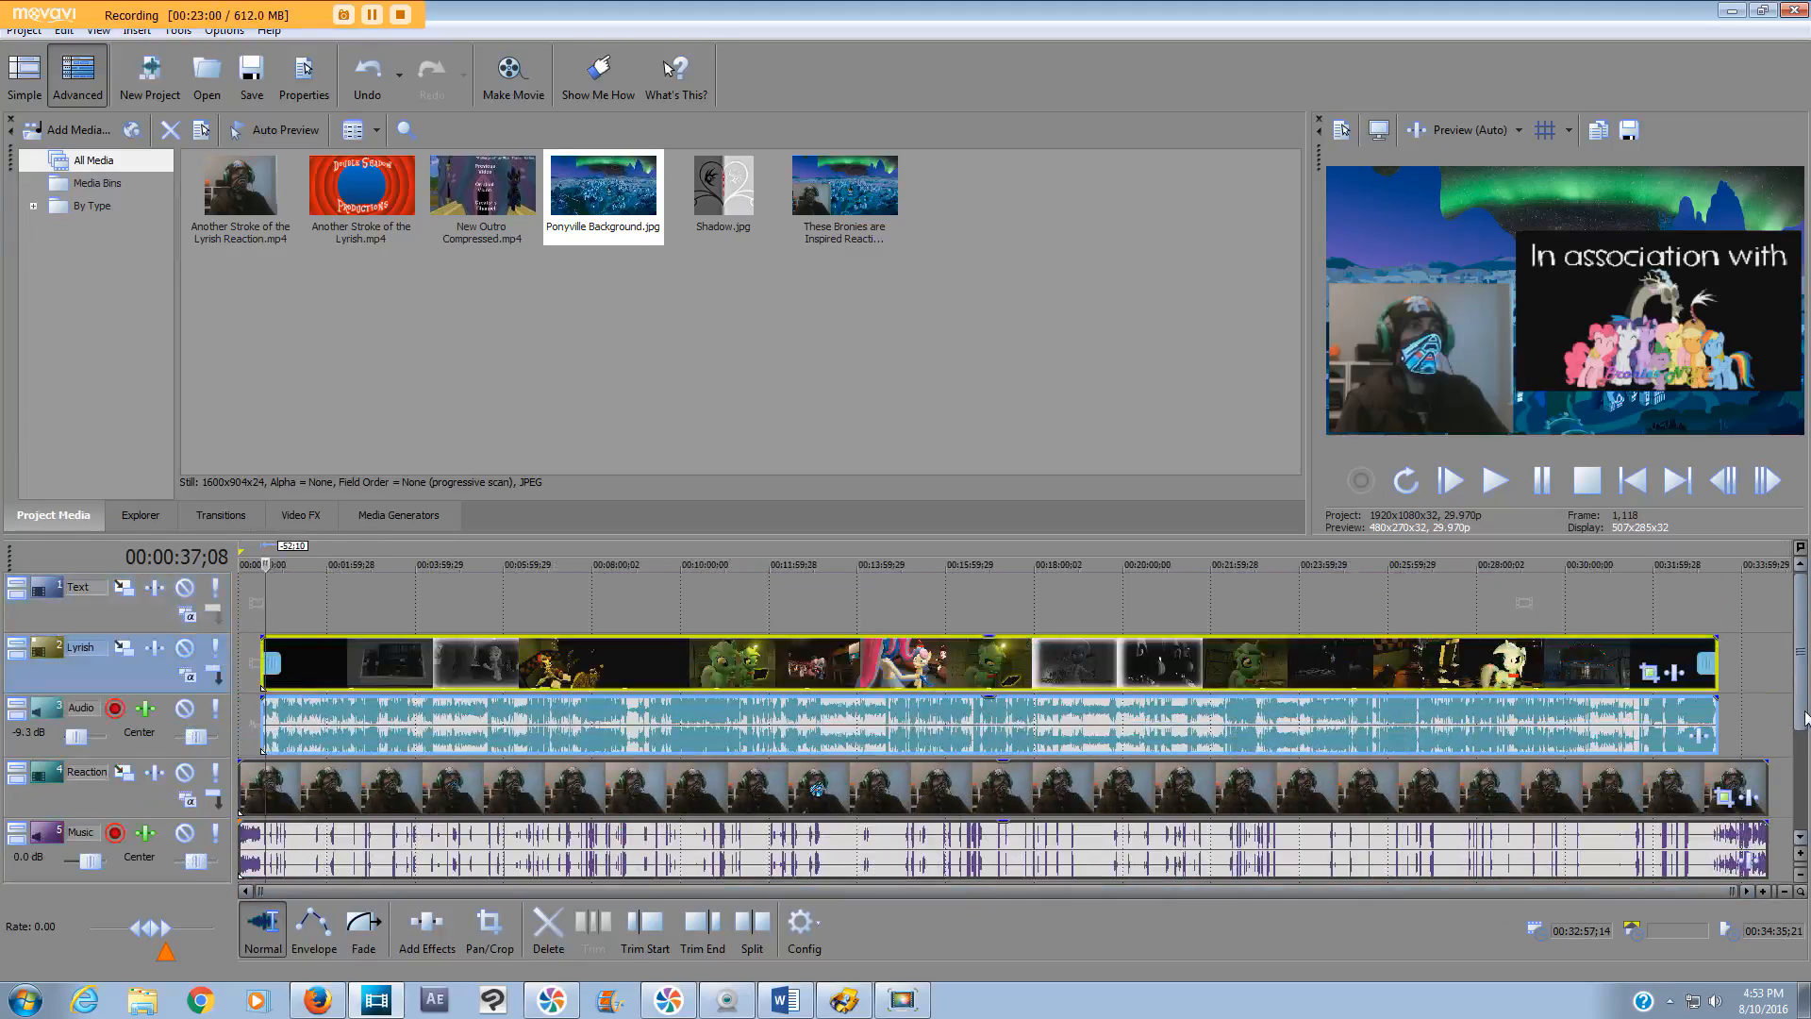
pyautogui.scroll(-1, 1781, 656)
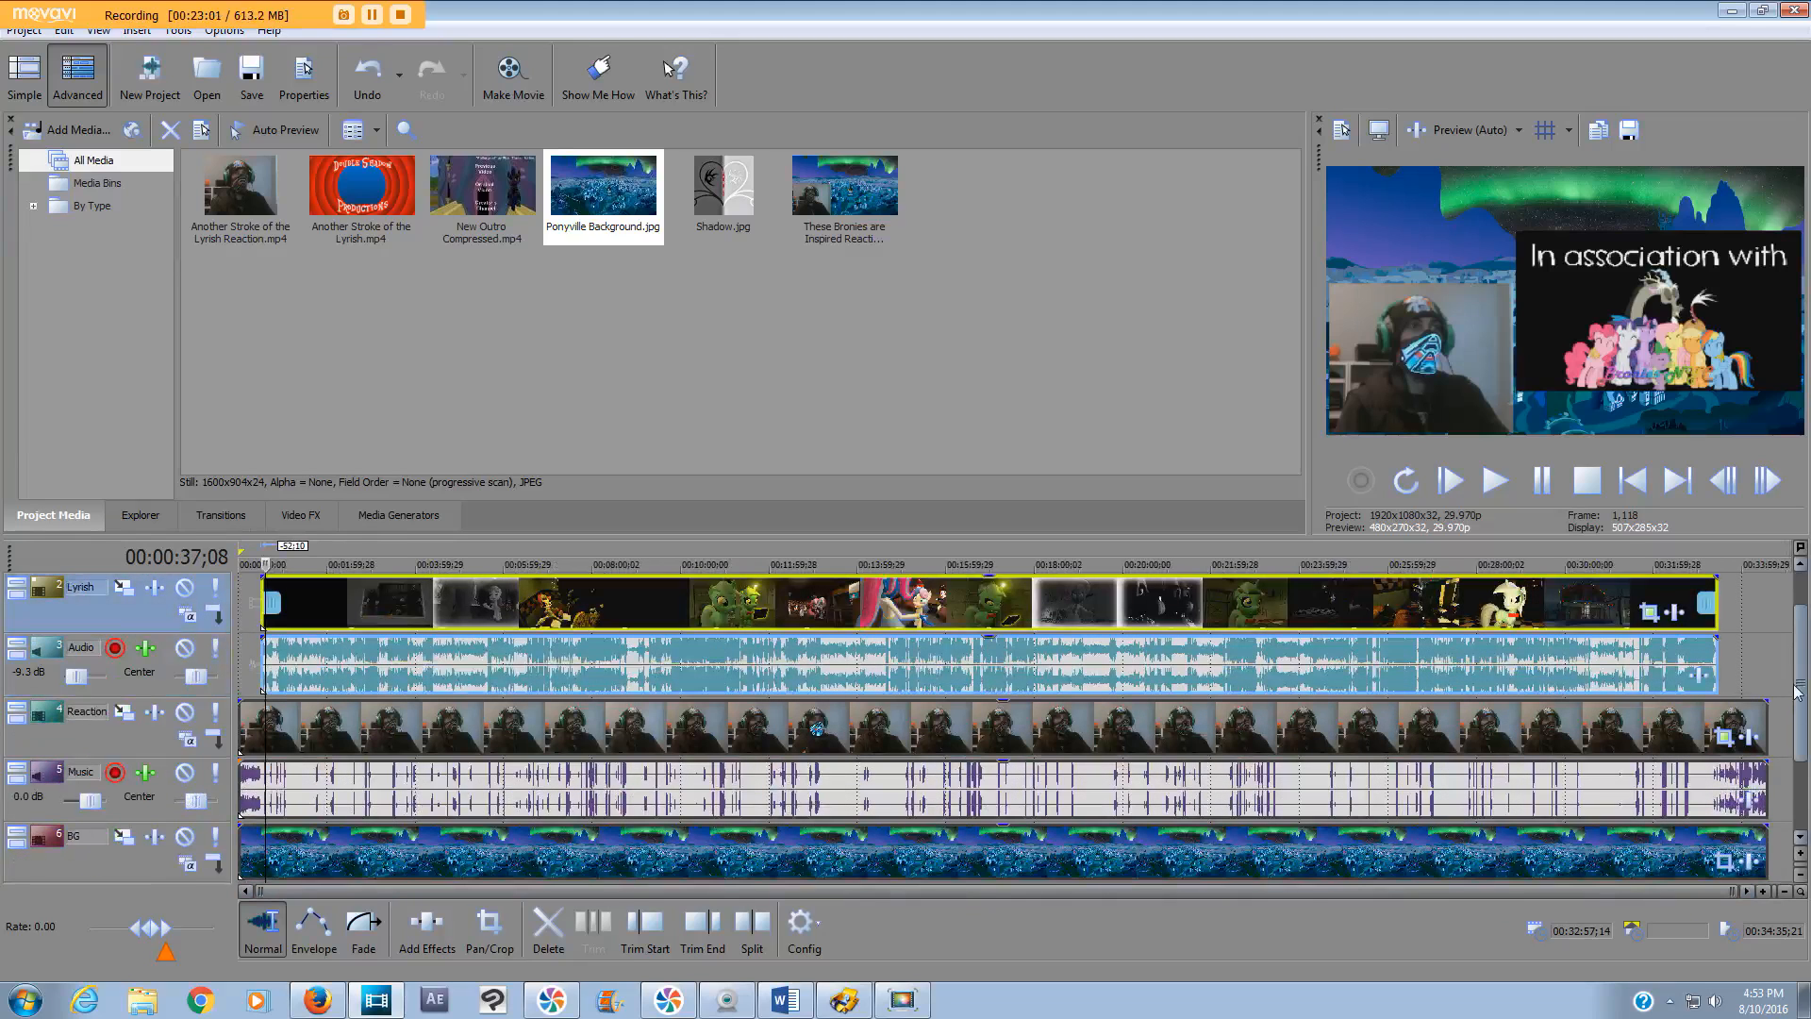
pyautogui.click(1769, 644)
pyautogui.scroll(10, 1764, 638)
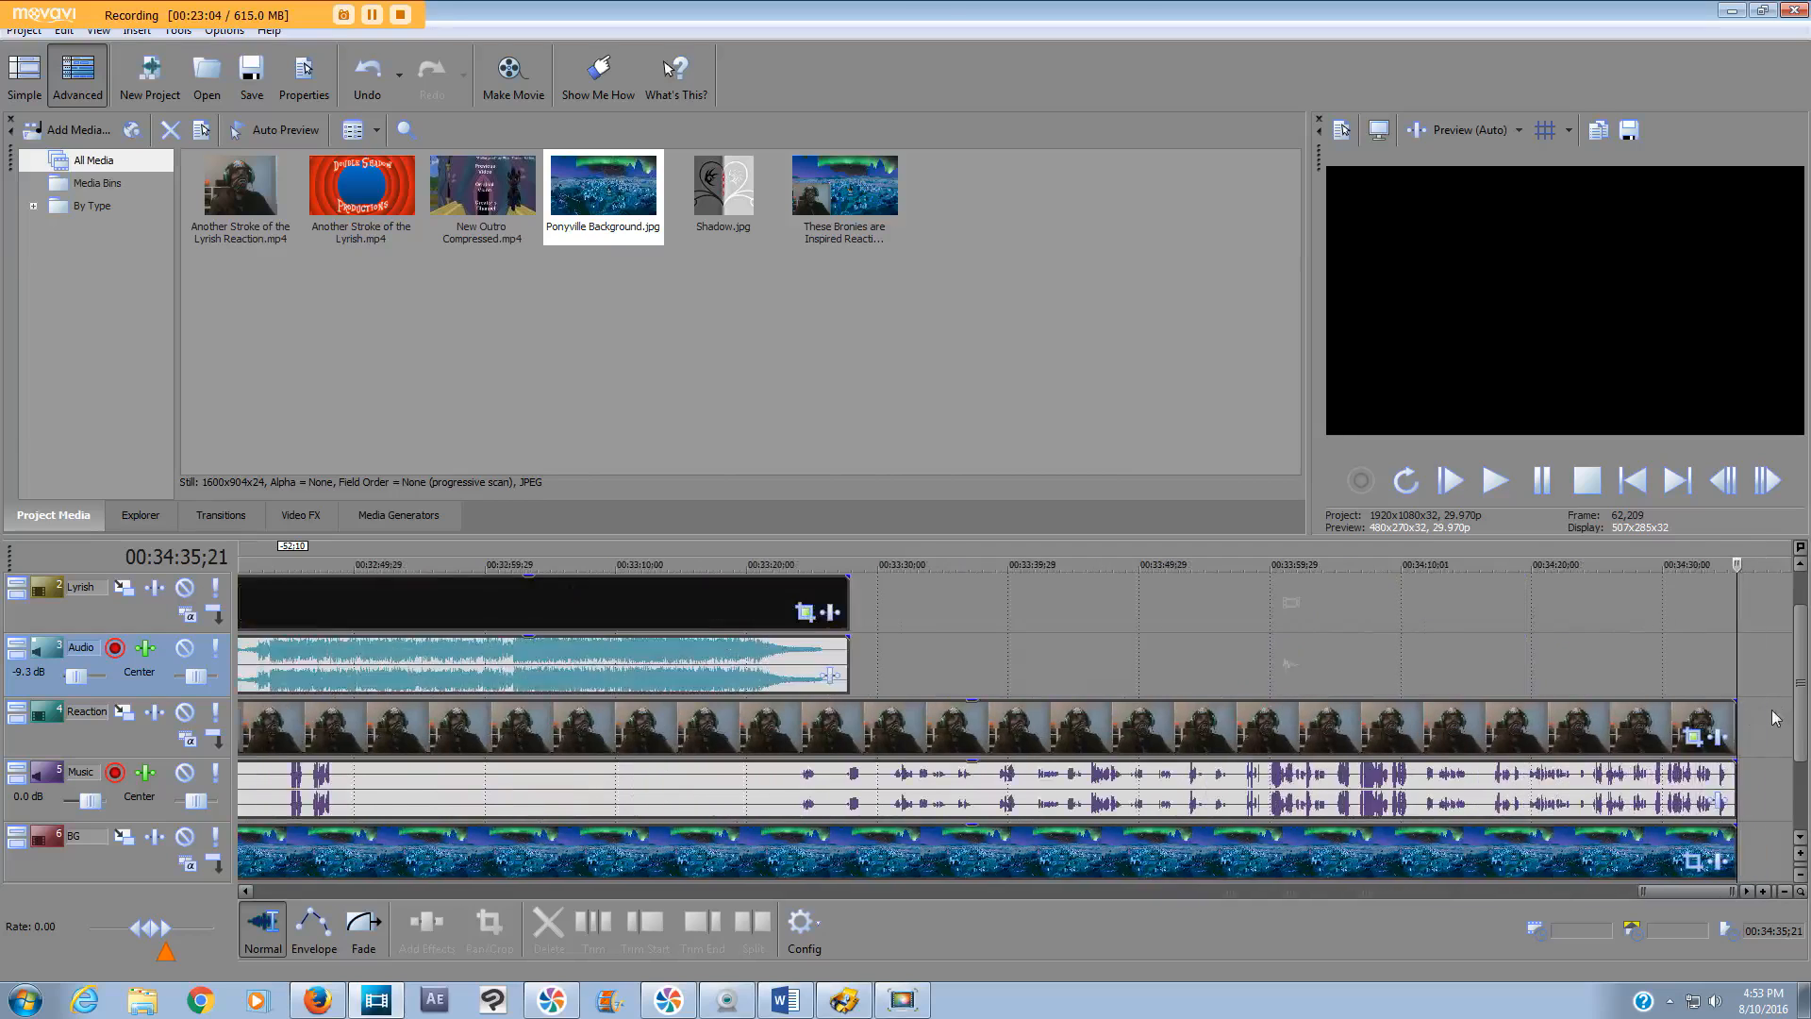
pyautogui.scroll(-3, 1764, 674)
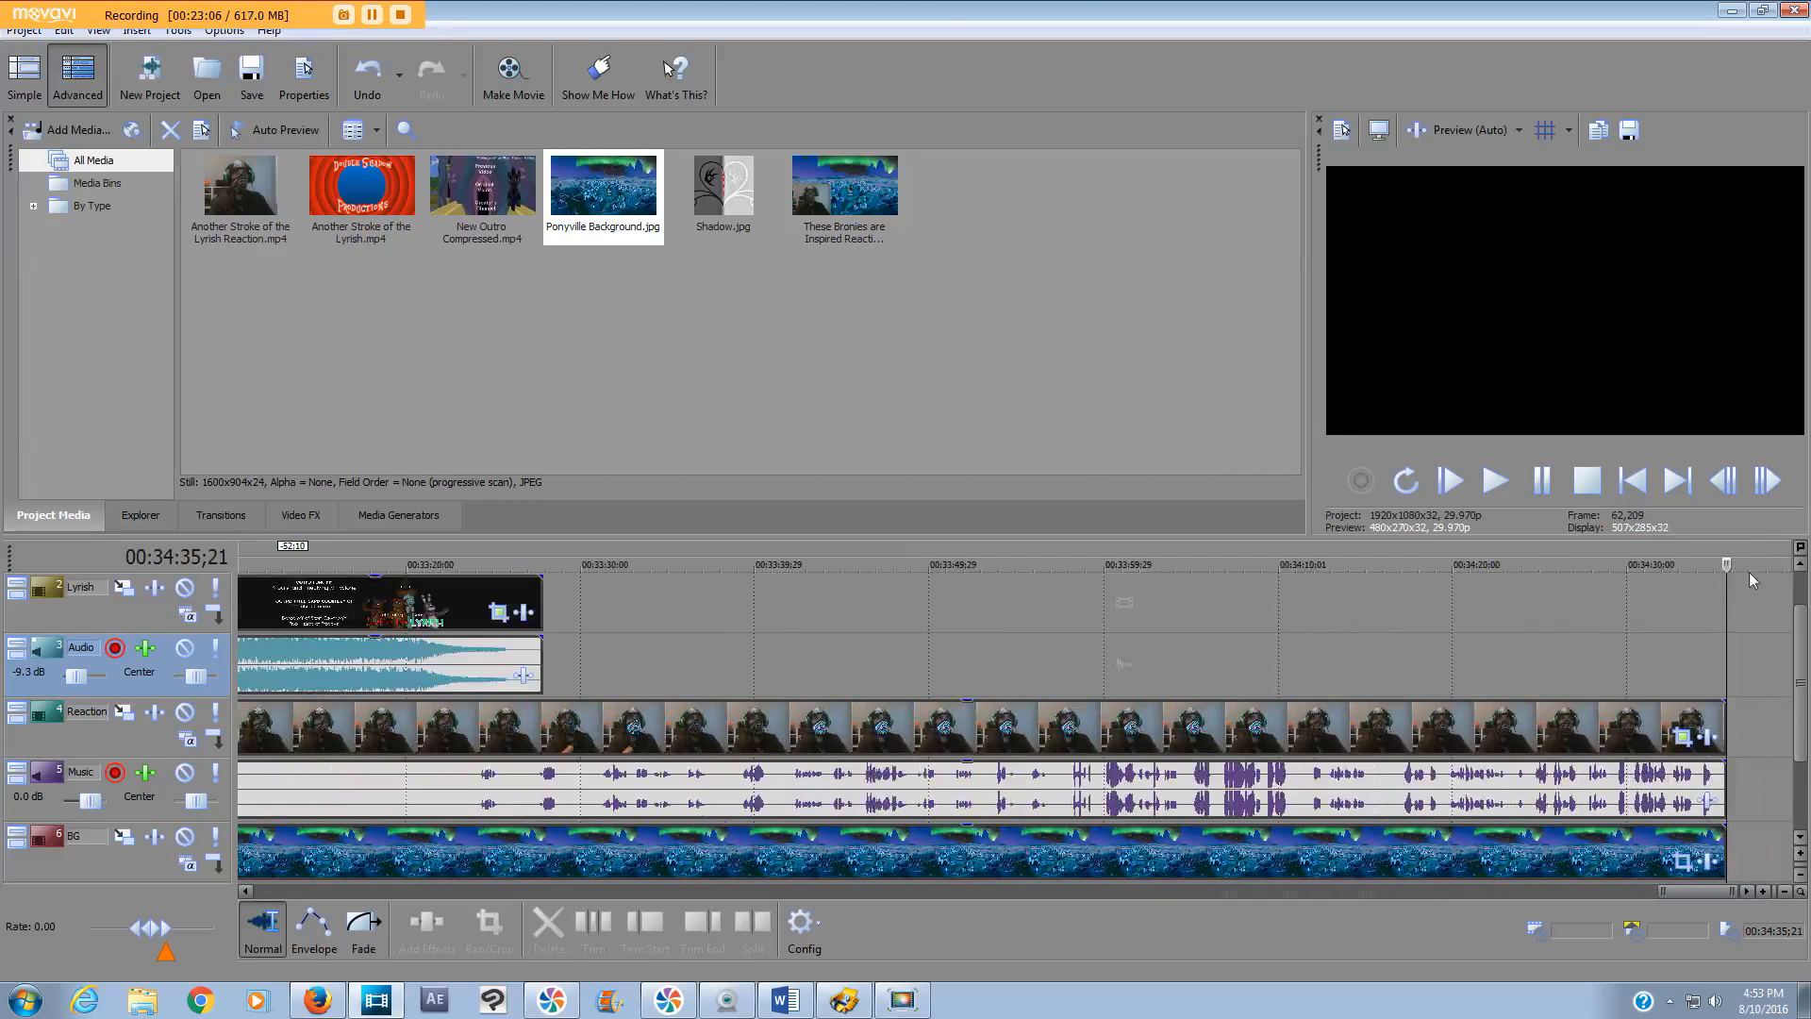
pyautogui.click(1719, 564)
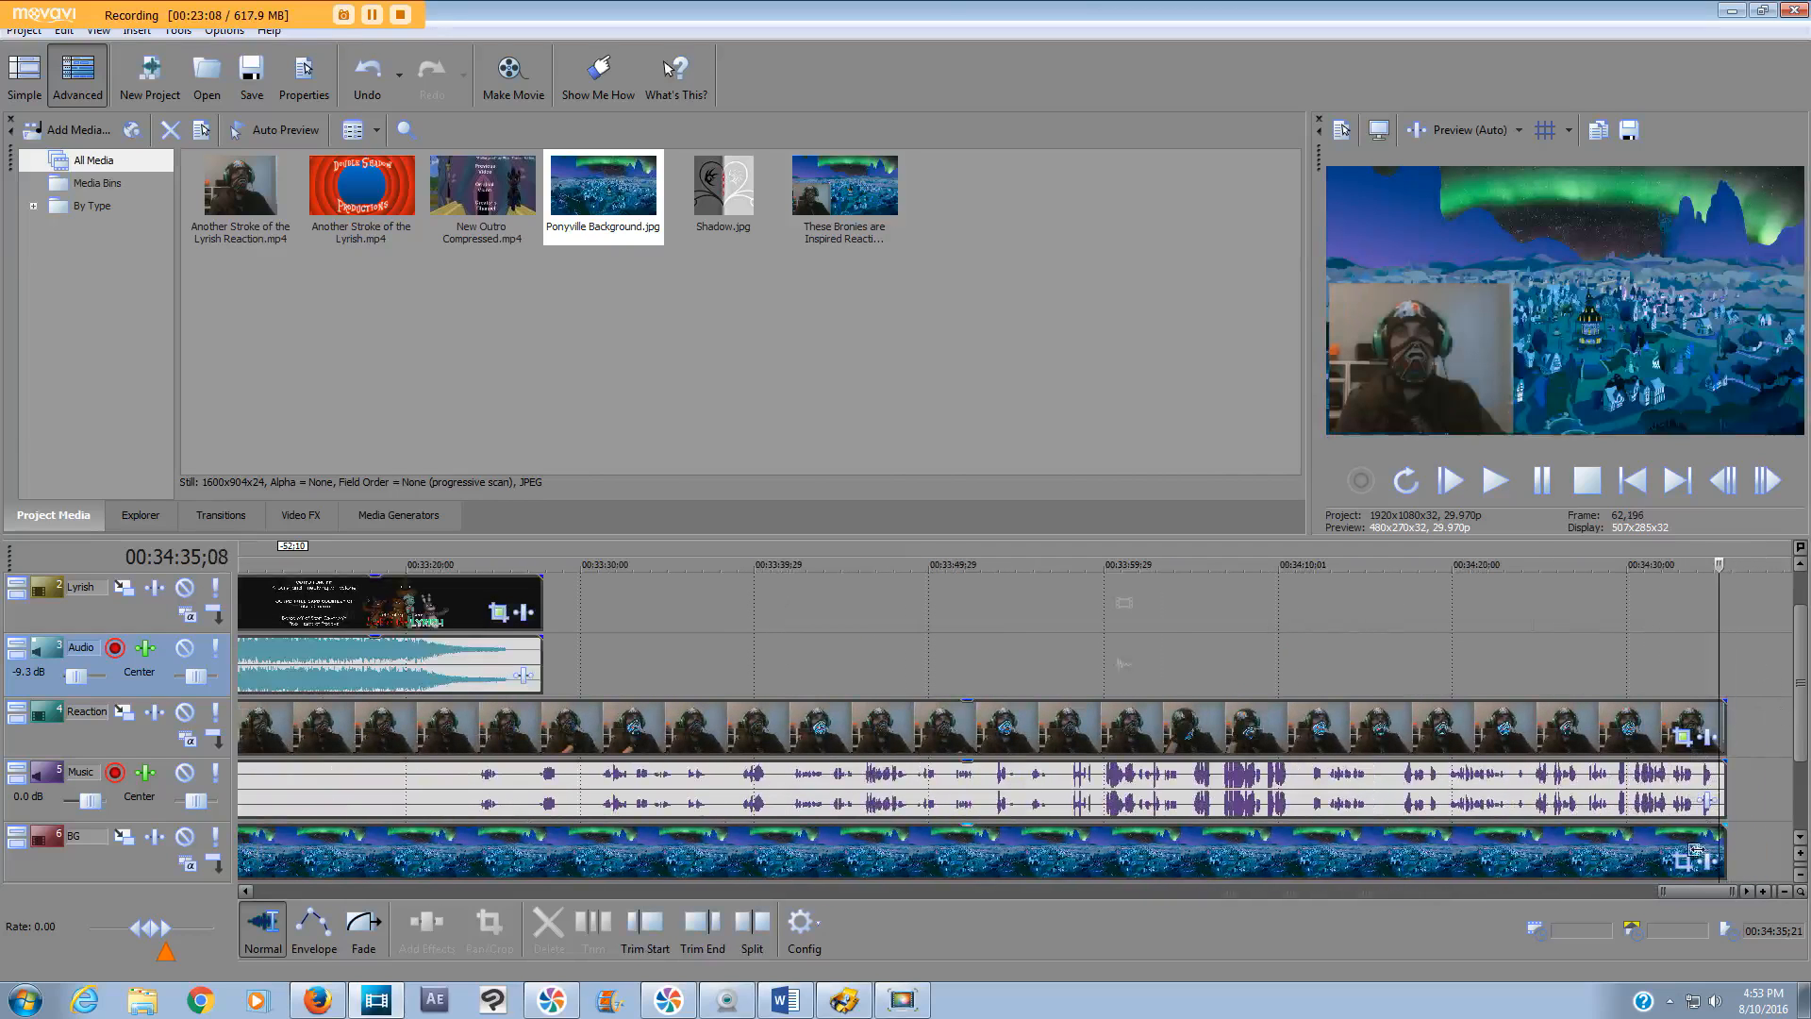
pyautogui.click(1544, 483)
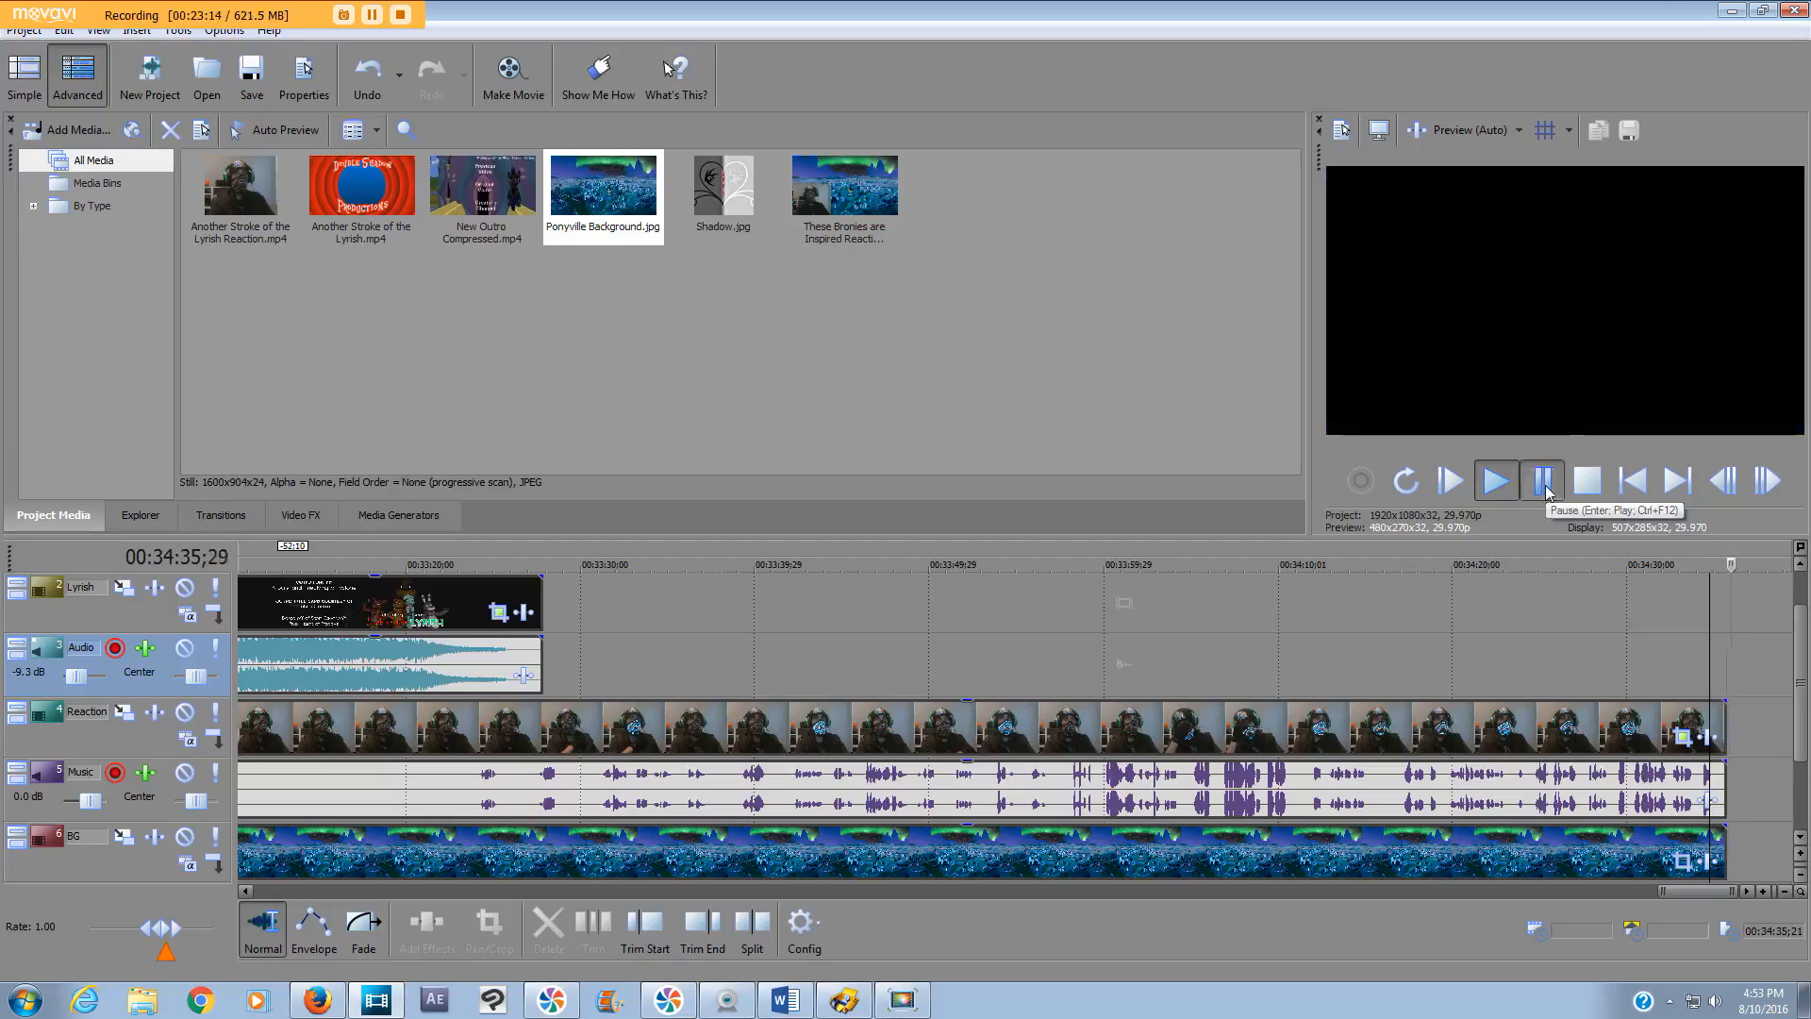
pyautogui.click(1545, 484)
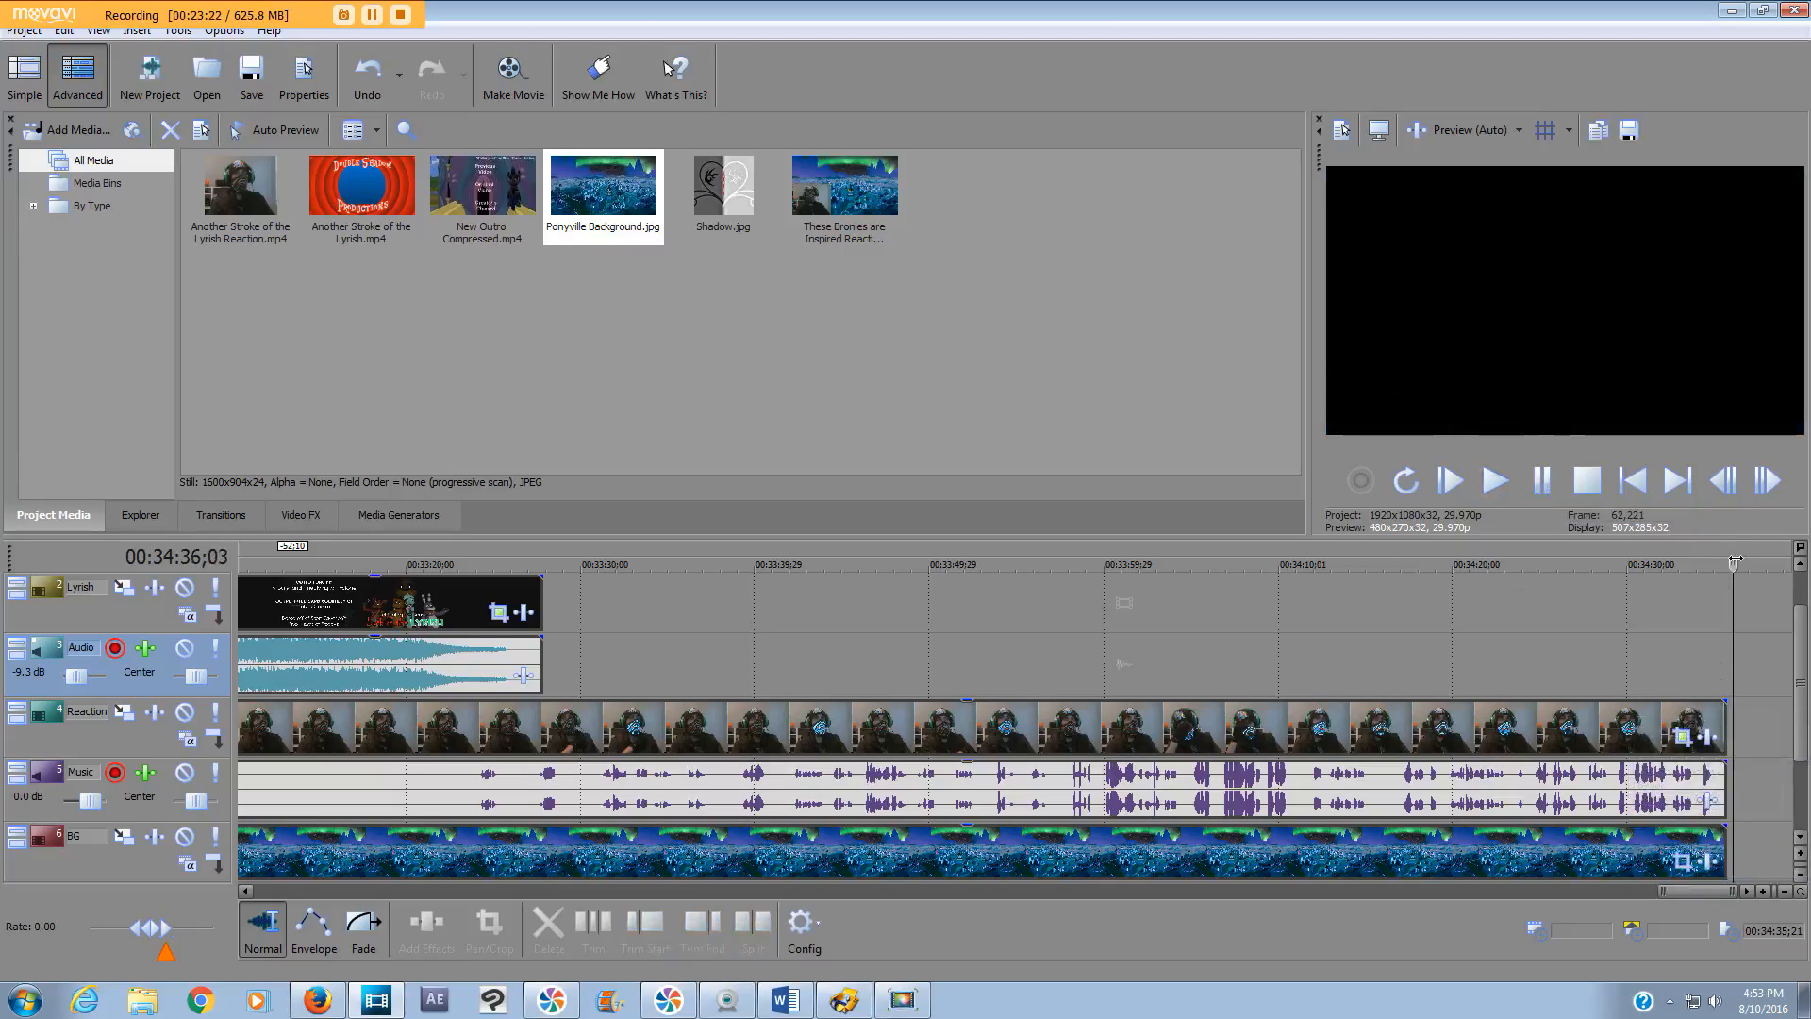
# - Fade out the ends of the Reaction and BG clips from about 00:34:34;19, and preview the fades
pyautogui.moveTo(1733, 563); pyautogui.dragTo(1708, 564)
pyautogui.click(353, 929)
pyautogui.moveTo(1726, 736); pyautogui.dragTo(1709, 733)
pyautogui.moveTo(1725, 859); pyautogui.dragTo(1711, 860)
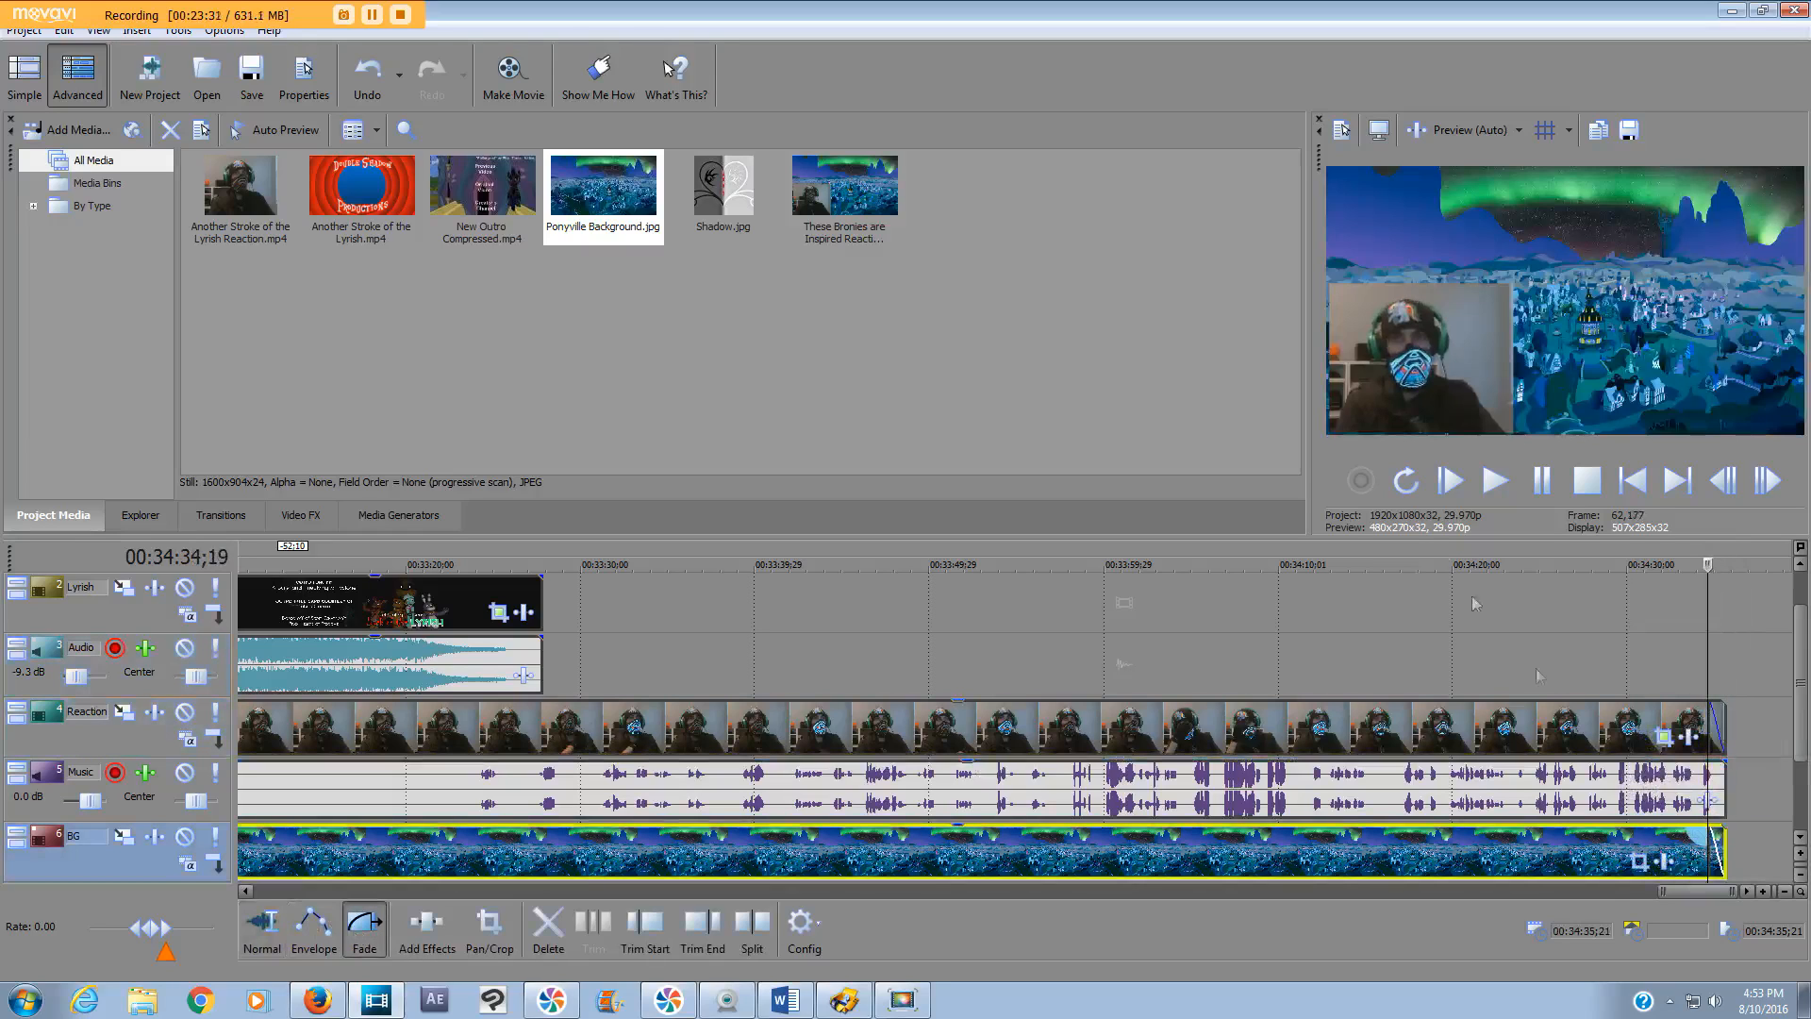
pyautogui.click(1498, 483)
pyautogui.click(1550, 497)
# - Insert four new video tracks above the Lyrish track and move the Text track above them all
pyautogui.scroll(-1, 1589, 708)
pyautogui.scroll(-4, 1589, 708)
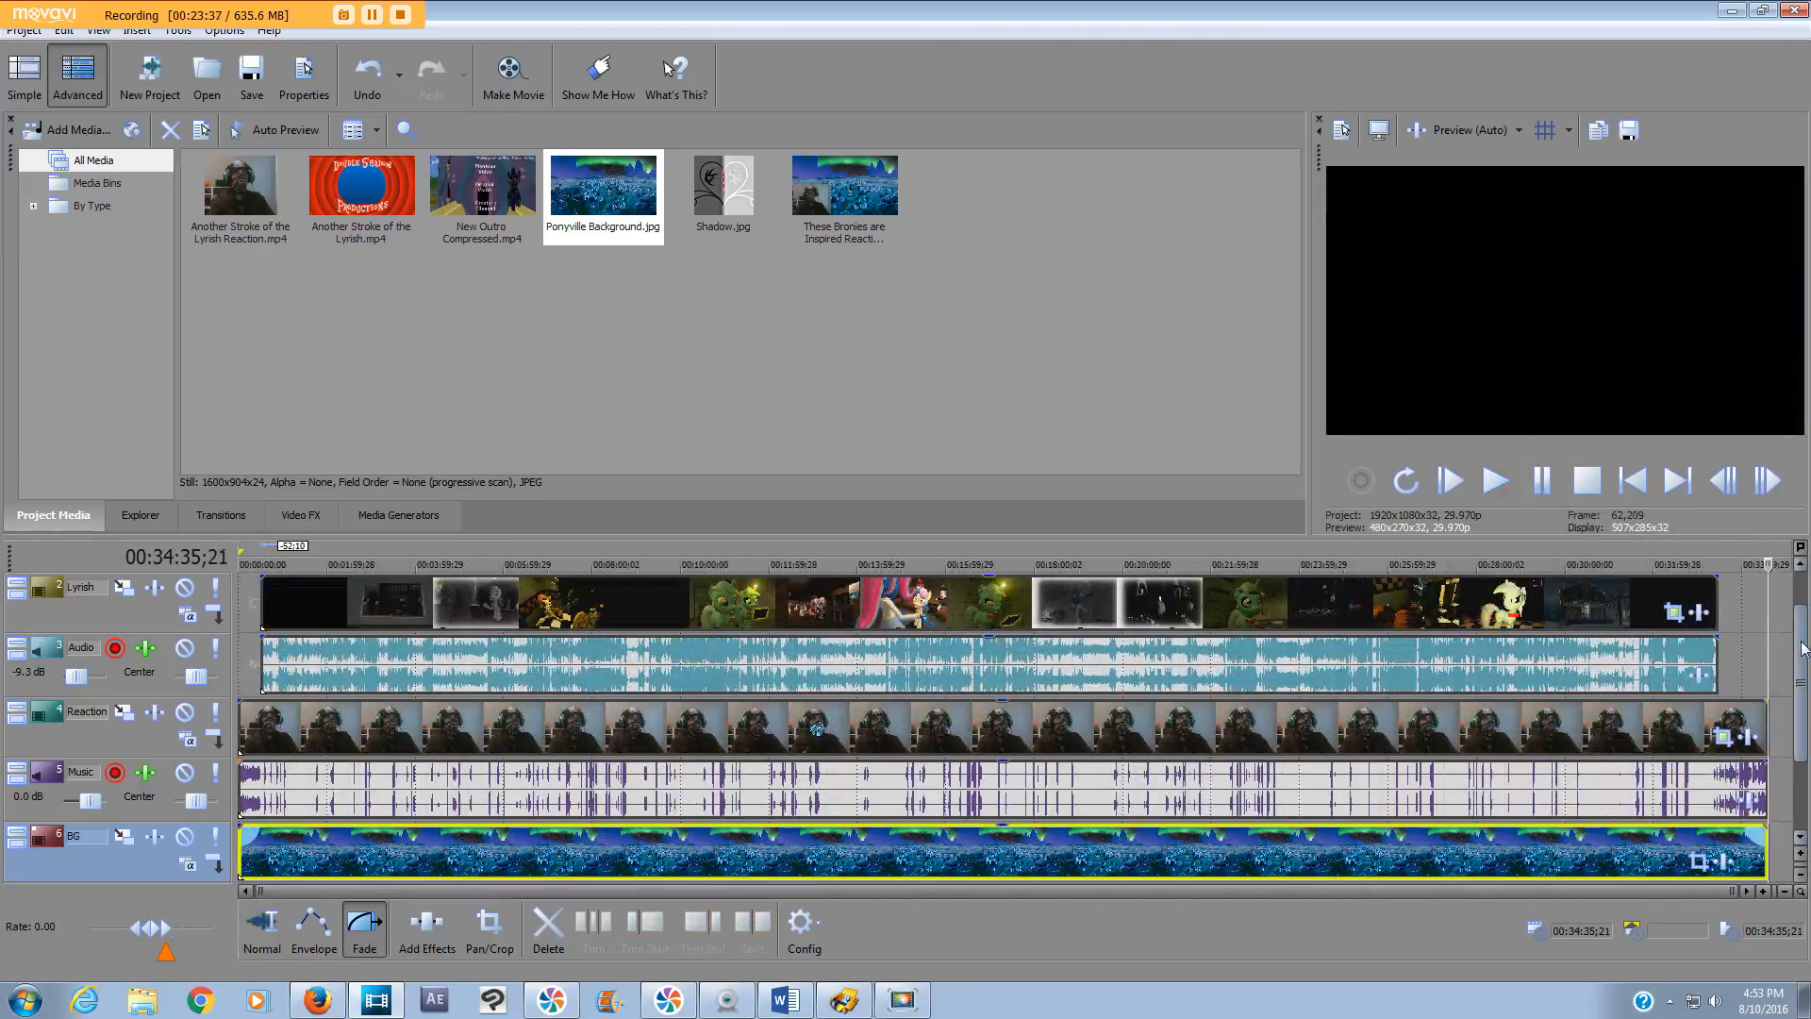
pyautogui.scroll(1, 1805, 616)
pyautogui.click(70, 672)
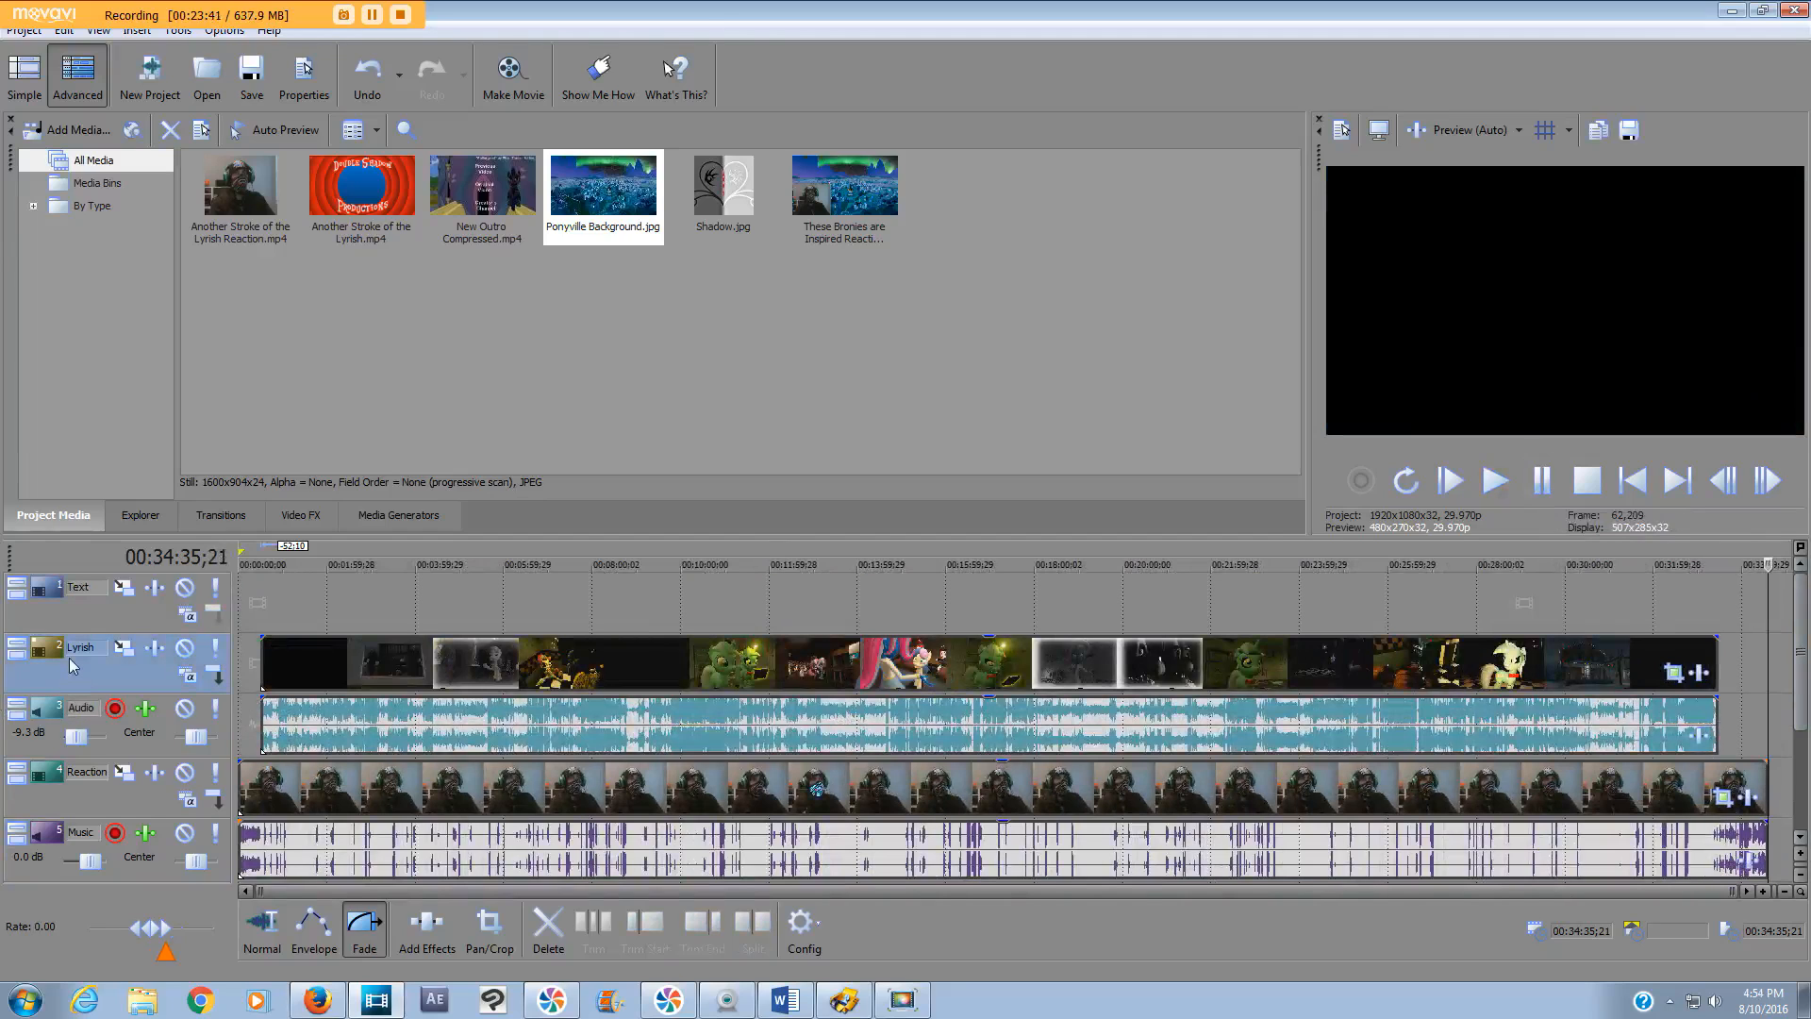
pyautogui.hotkey('ctrl', 'shift', 'q')
pyautogui.hotkey('ctrl', 'shift', 'q')
pyautogui.hotkey('ctrl', 'shift', 'q')
pyautogui.hotkey('ctrl', 'shift', 'q')
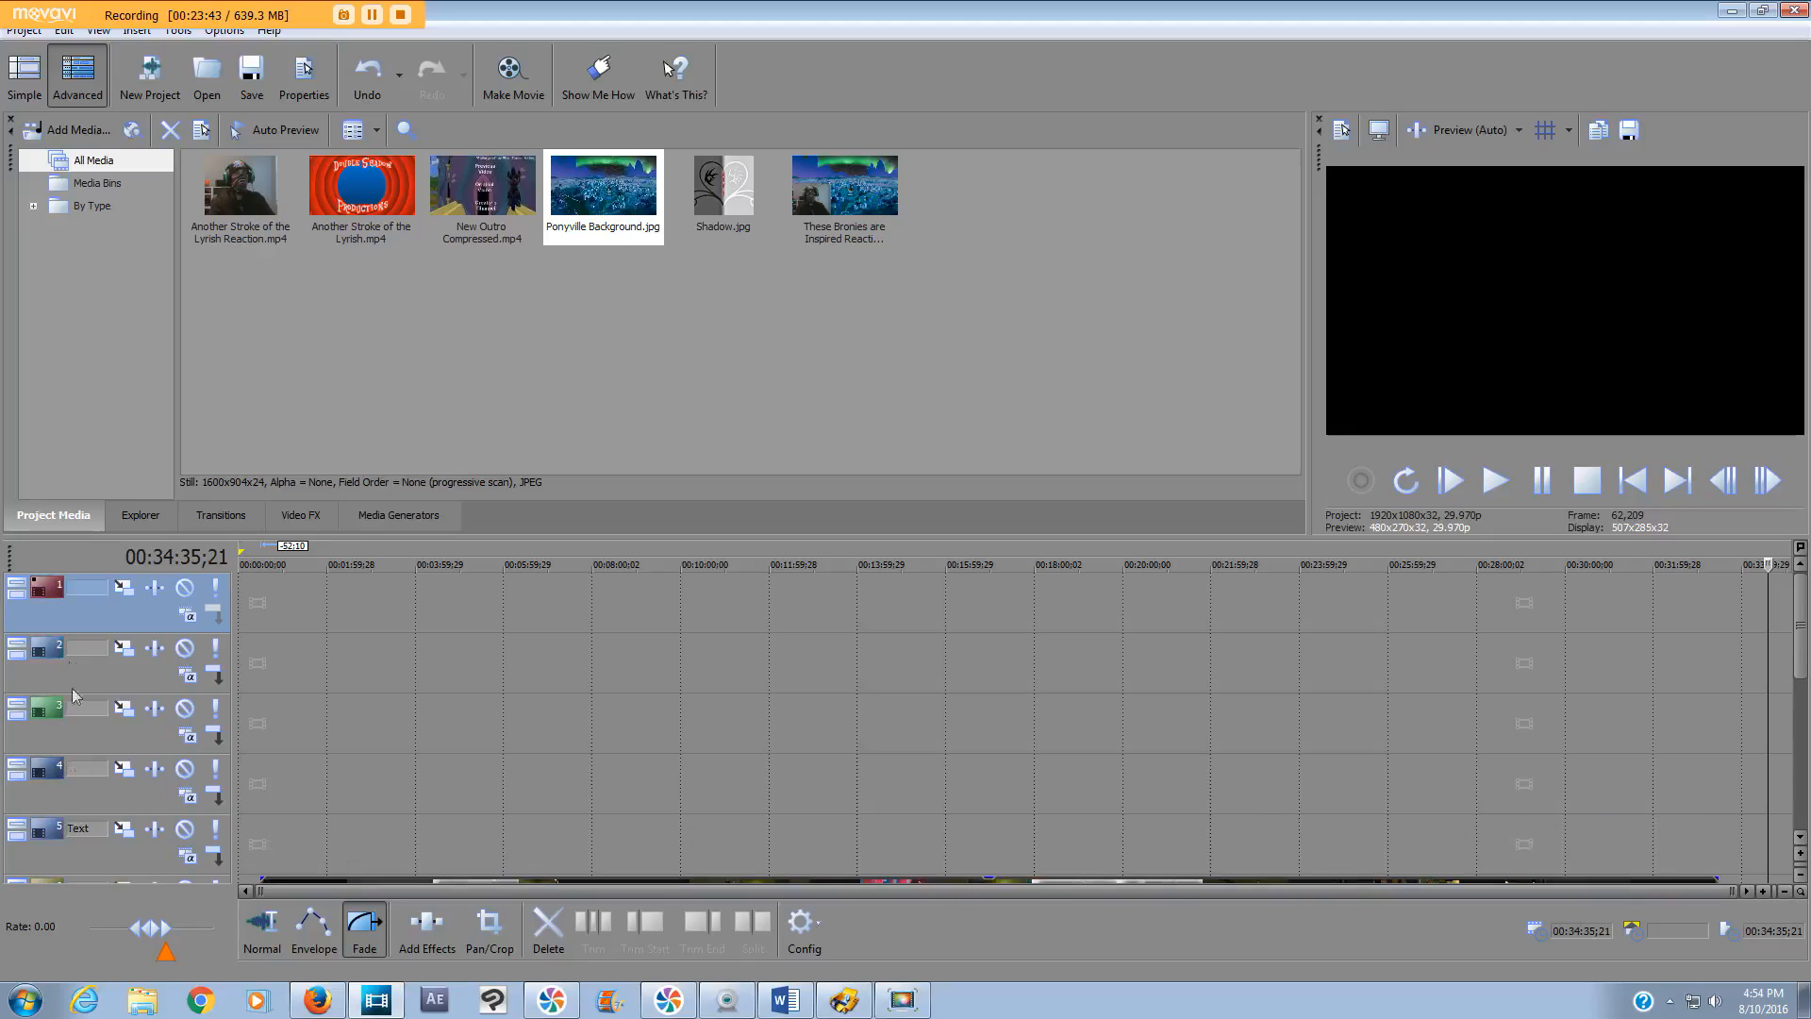
pyautogui.moveTo(83, 875); pyautogui.dragTo(76, 599)
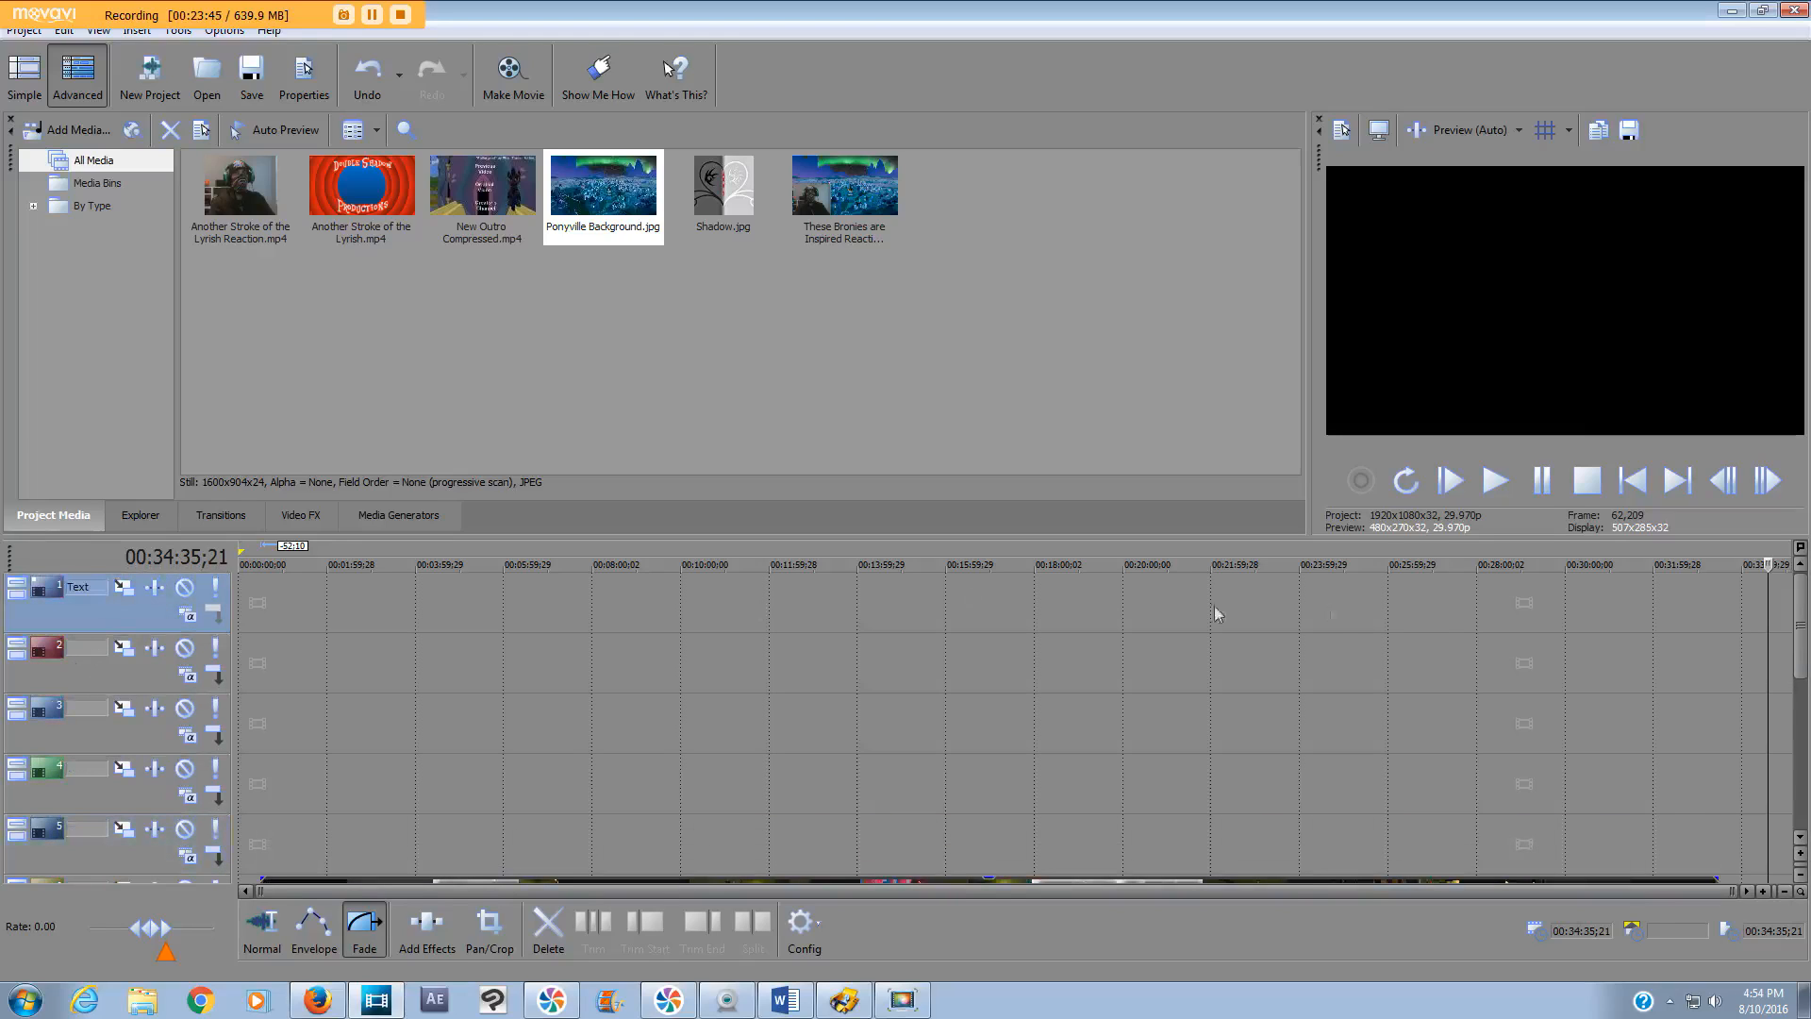
pyautogui.moveTo(1801, 637)
pyautogui.mouseDown()
pyautogui.moveTo(1803, 662)
pyautogui.moveTo(1803, 634)
pyautogui.mouseUp()
# - Name video track 2 Previous and video track 3 Original
pyautogui.click(98, 671)
pyautogui.doubleClick(98, 664)
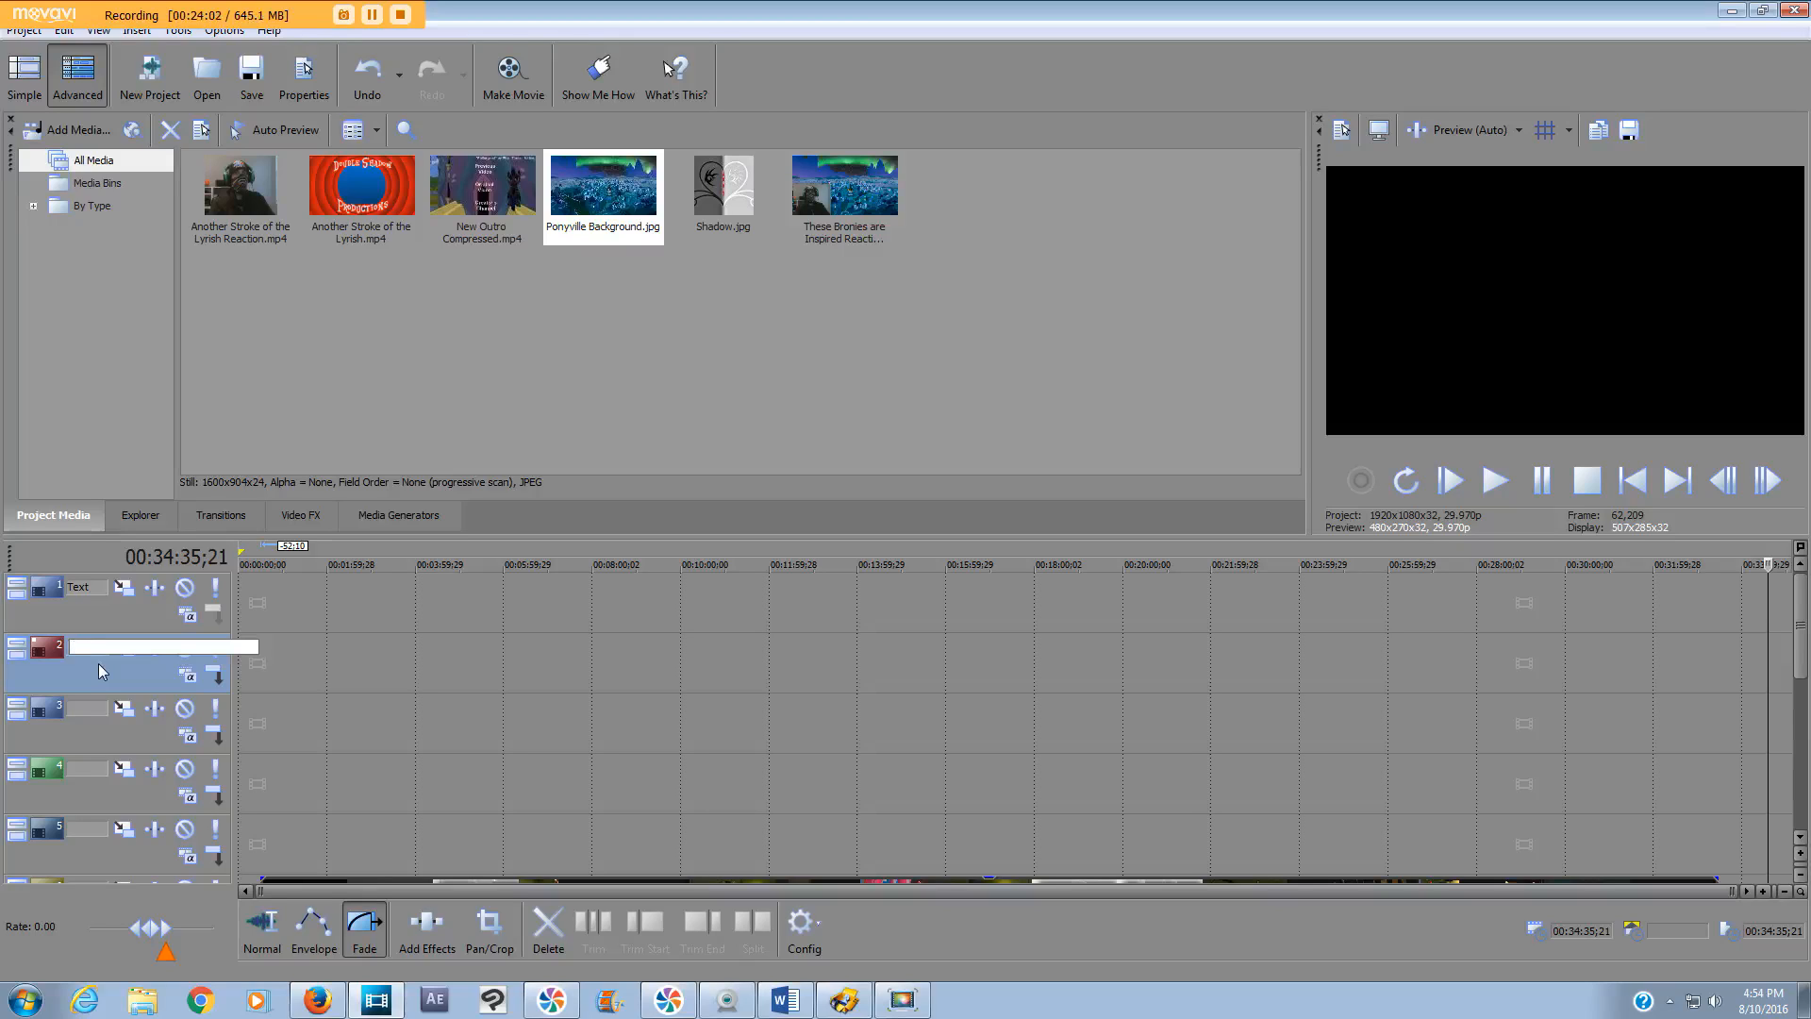
pyautogui.write('Previous')
pyautogui.doubleClick(92, 713)
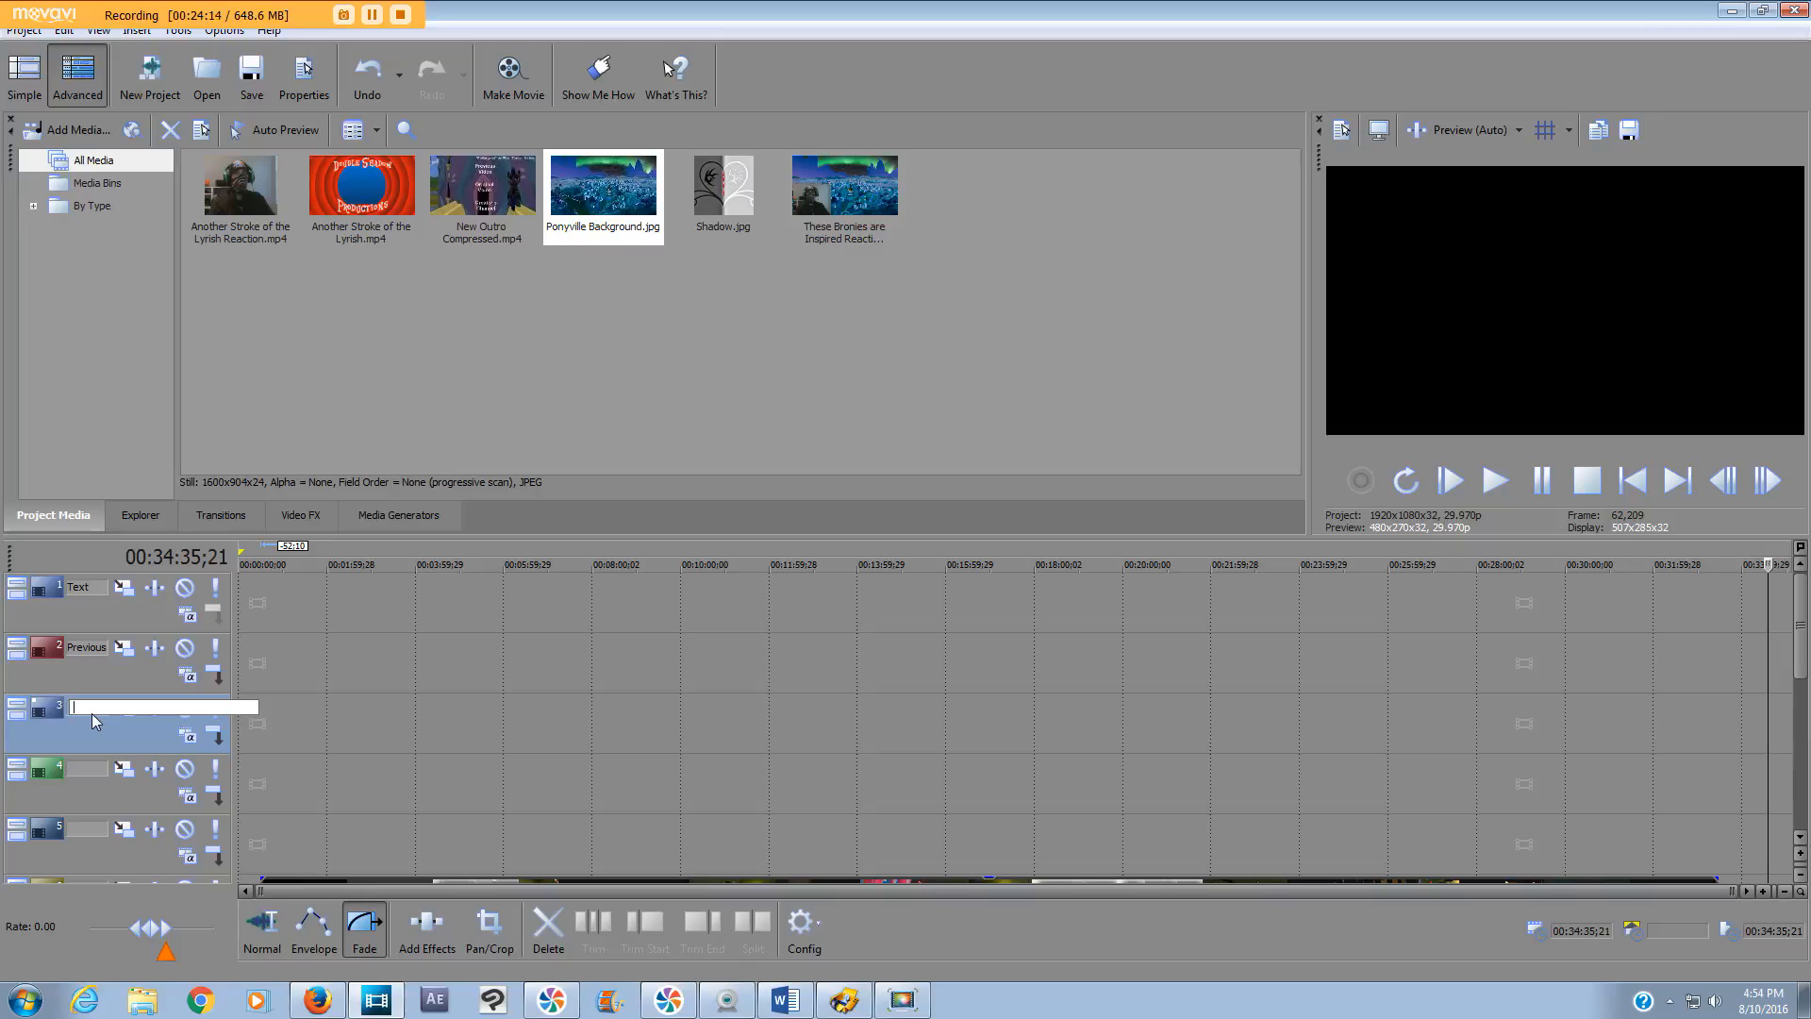
pyautogui.write('Original')
pyautogui.press('Return')
# - Name video track 4 Channel and video track 5 Outro
pyautogui.click(96, 772)
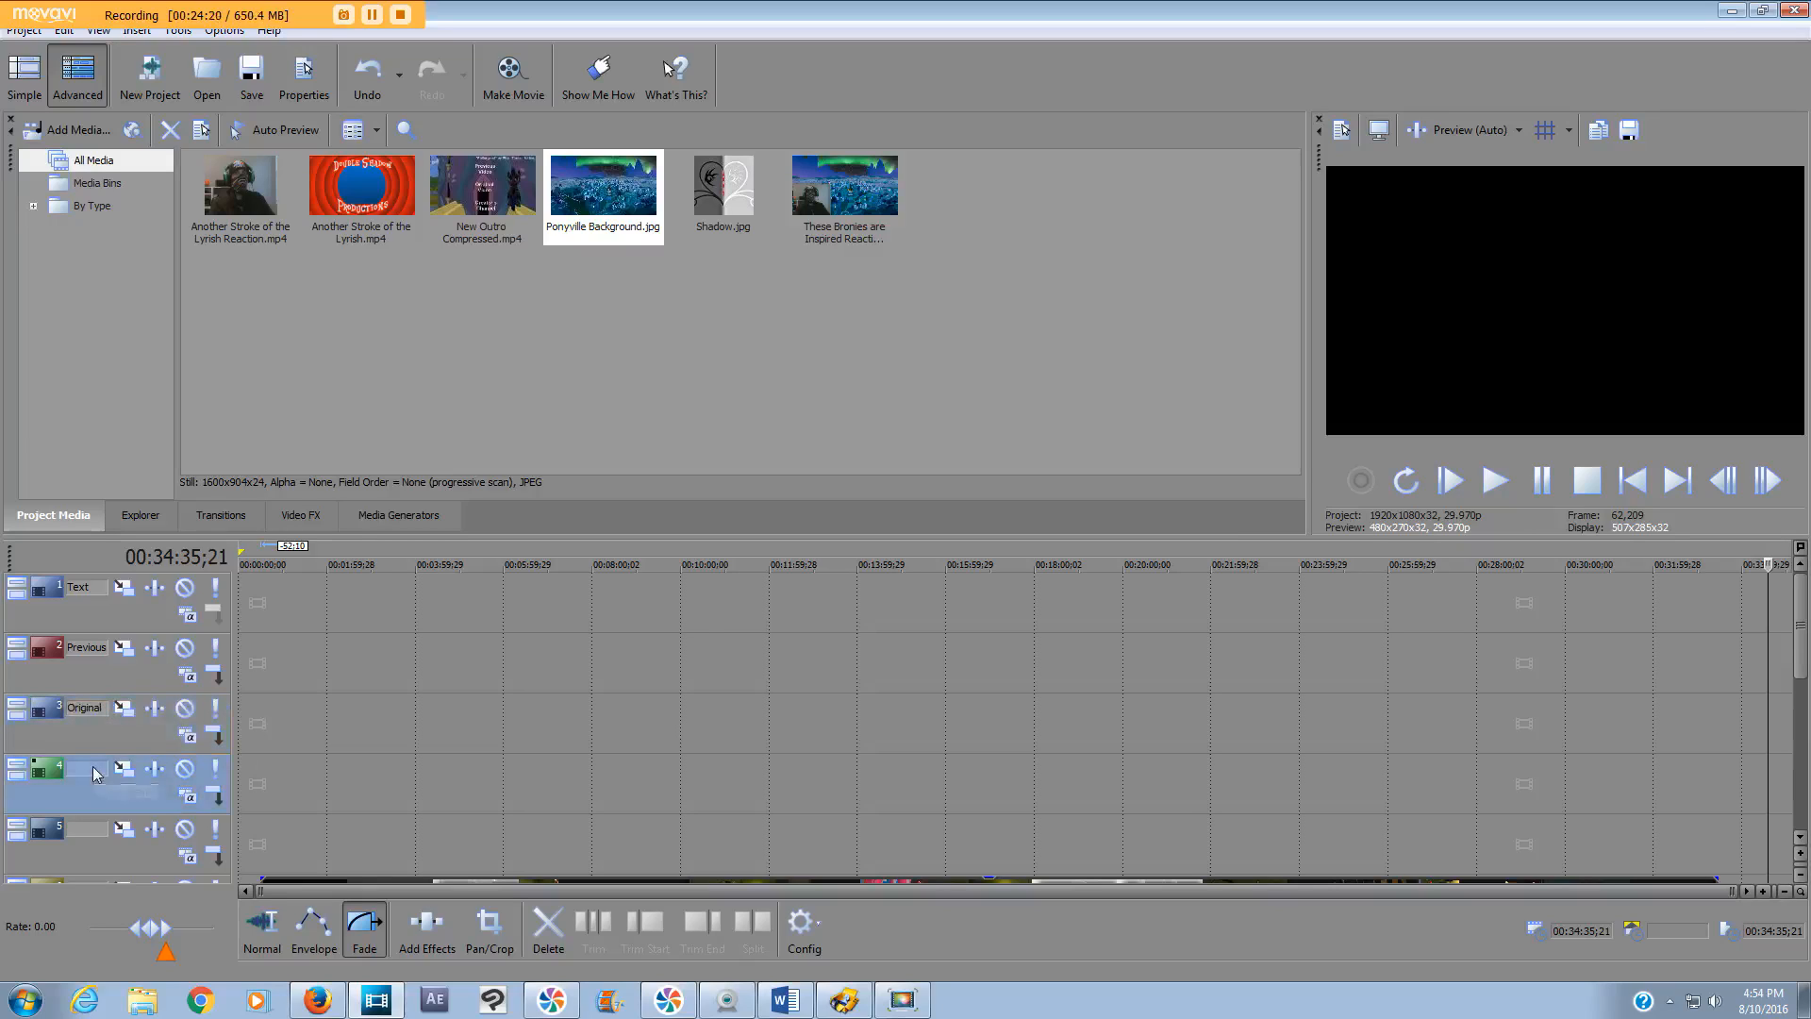
pyautogui.doubleClick(96, 772)
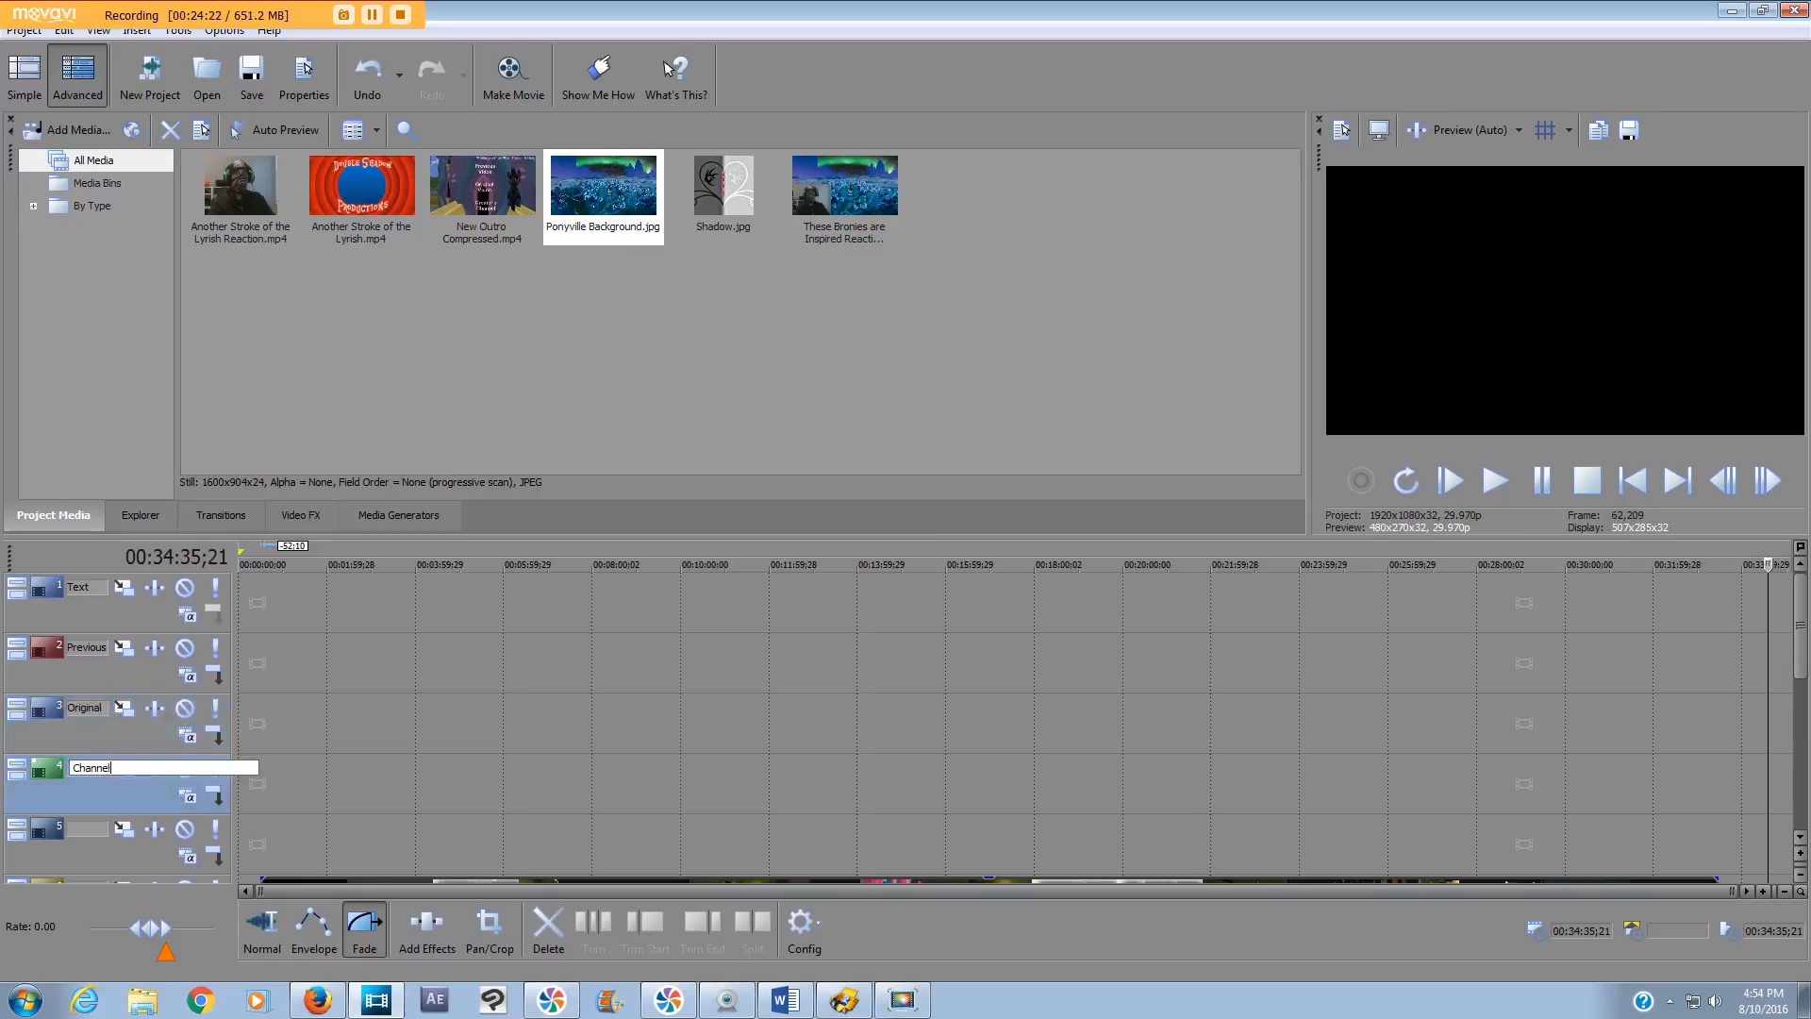
pyautogui.press('Return')
pyautogui.click(92, 845)
pyautogui.doubleClick(92, 845)
pyautogui.press('Return')
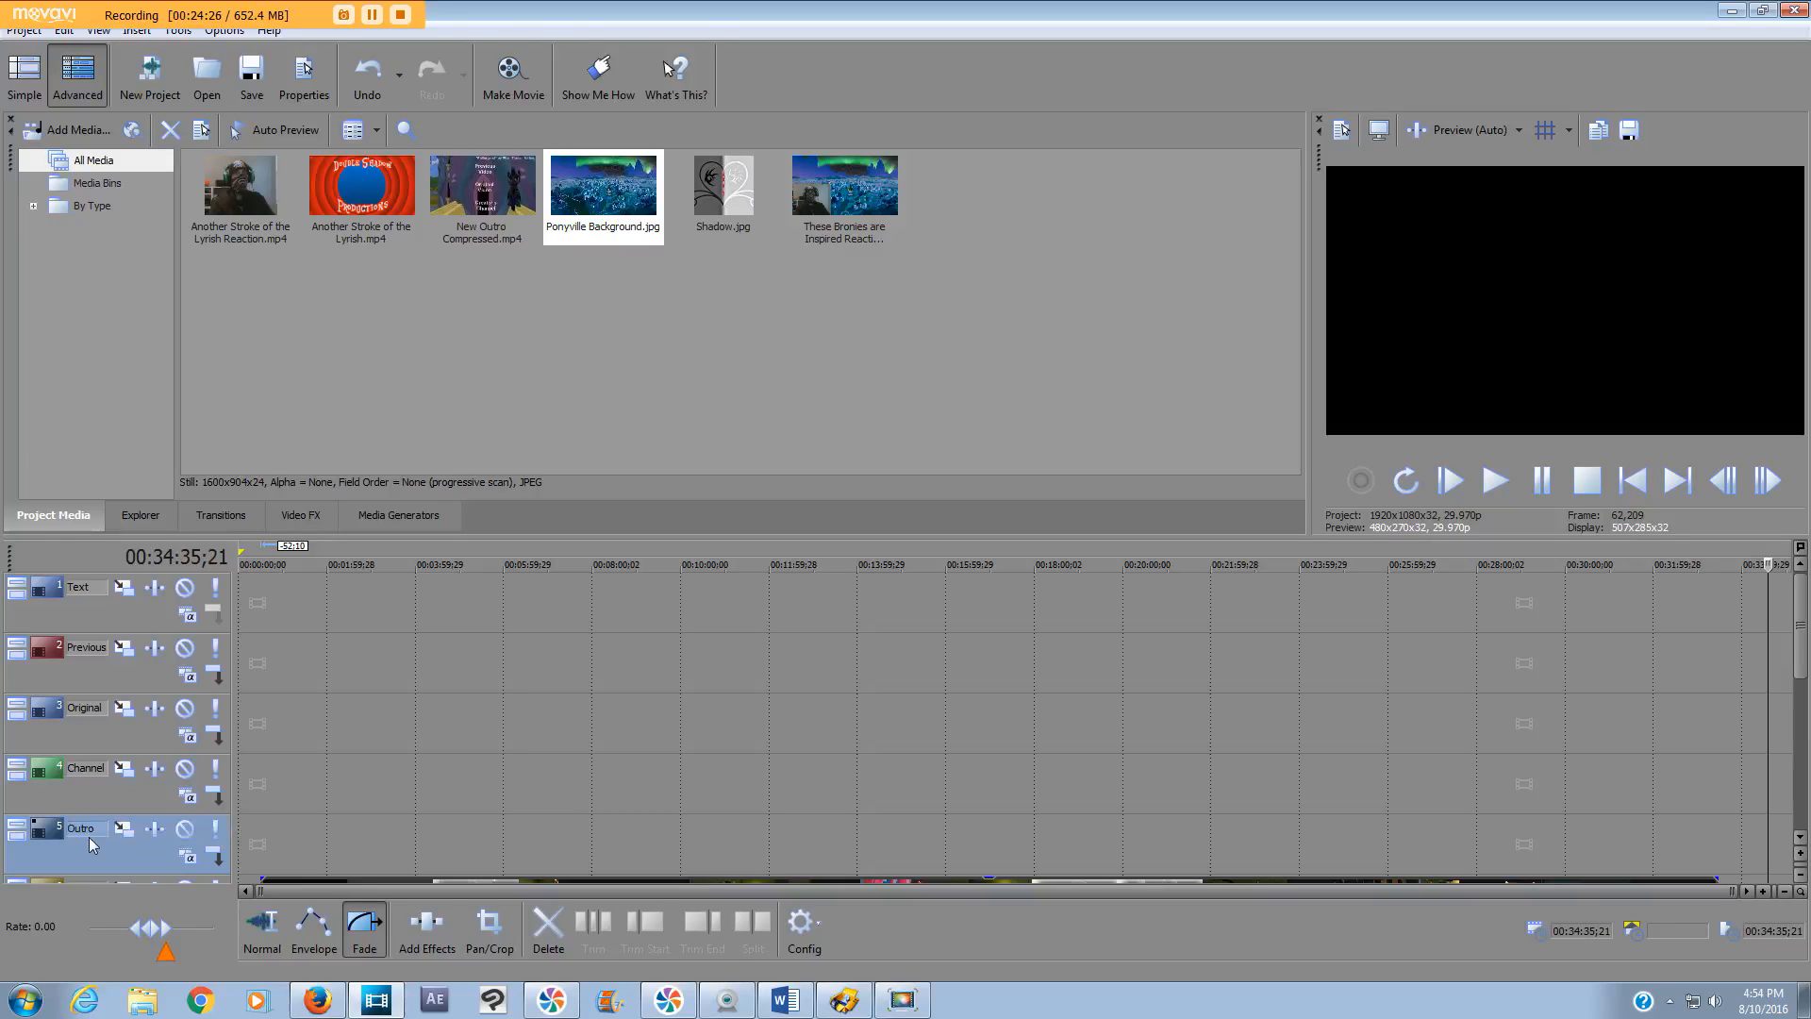
# - Insert an audio track above the Lyrish track's audio and move it directly beneath the Outro track
pyautogui.moveTo(1805, 626); pyautogui.dragTo(1805, 666)
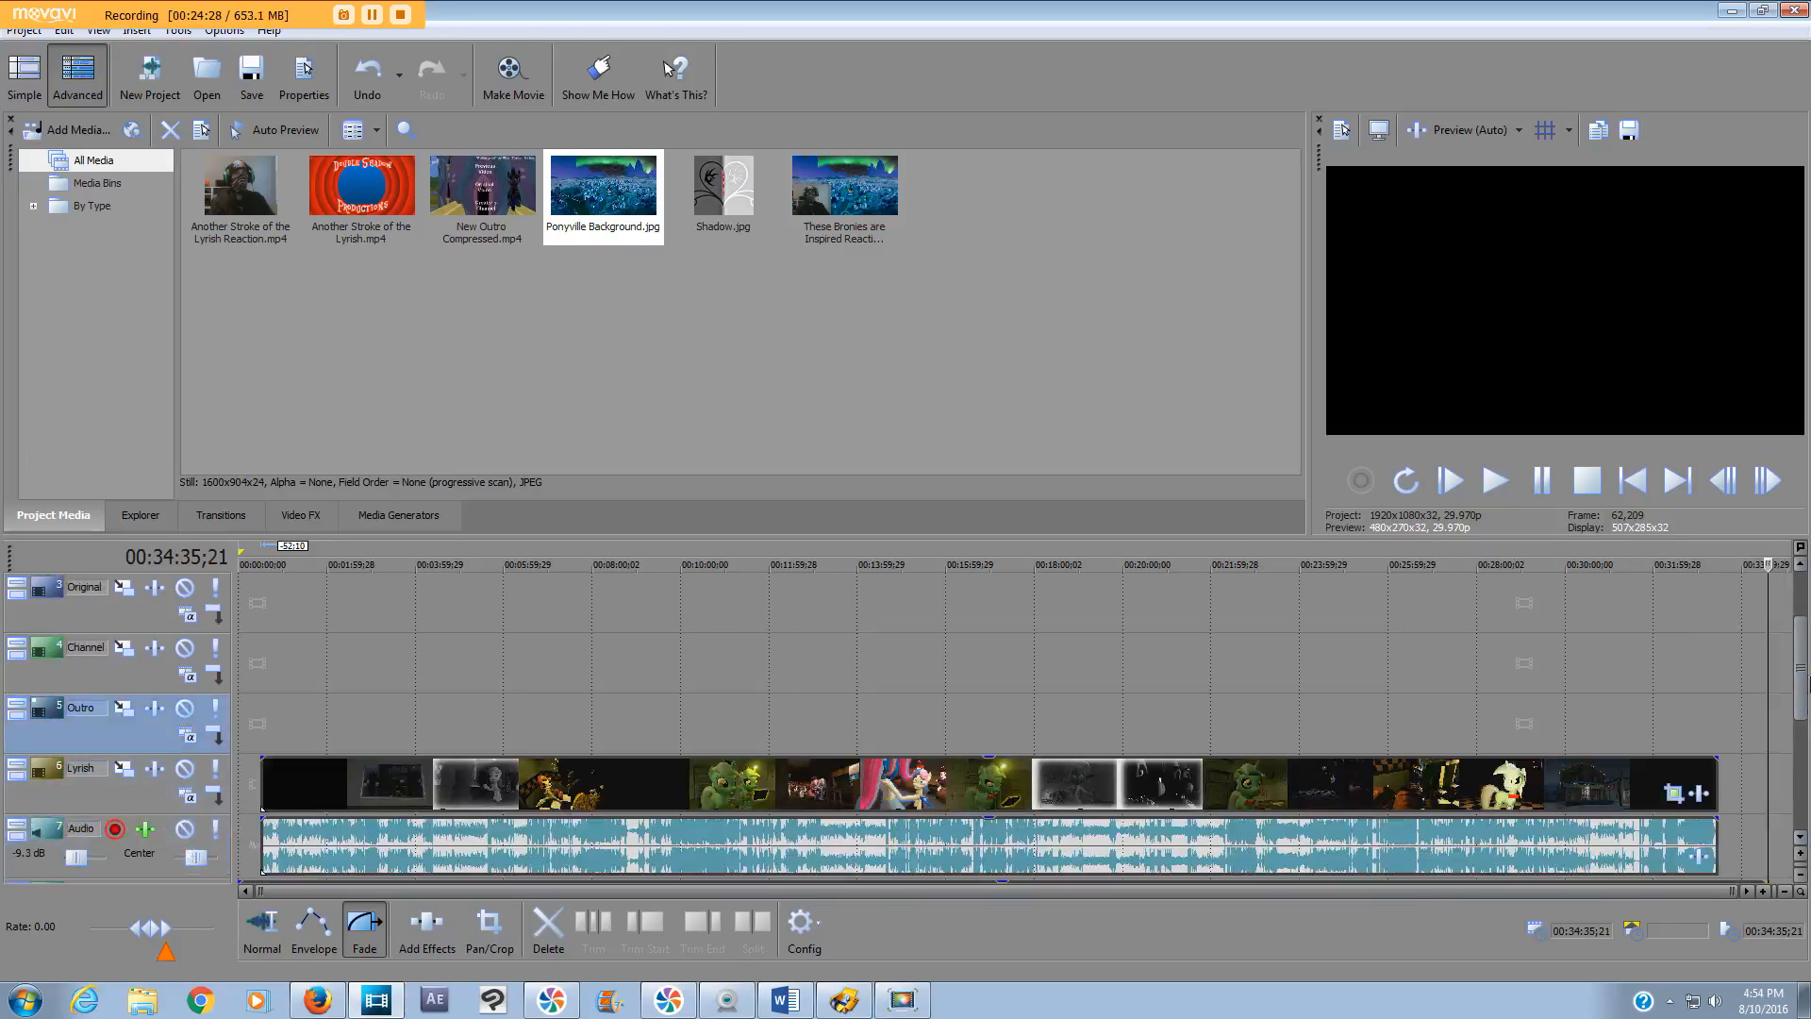
pyautogui.rightClick(81, 832)
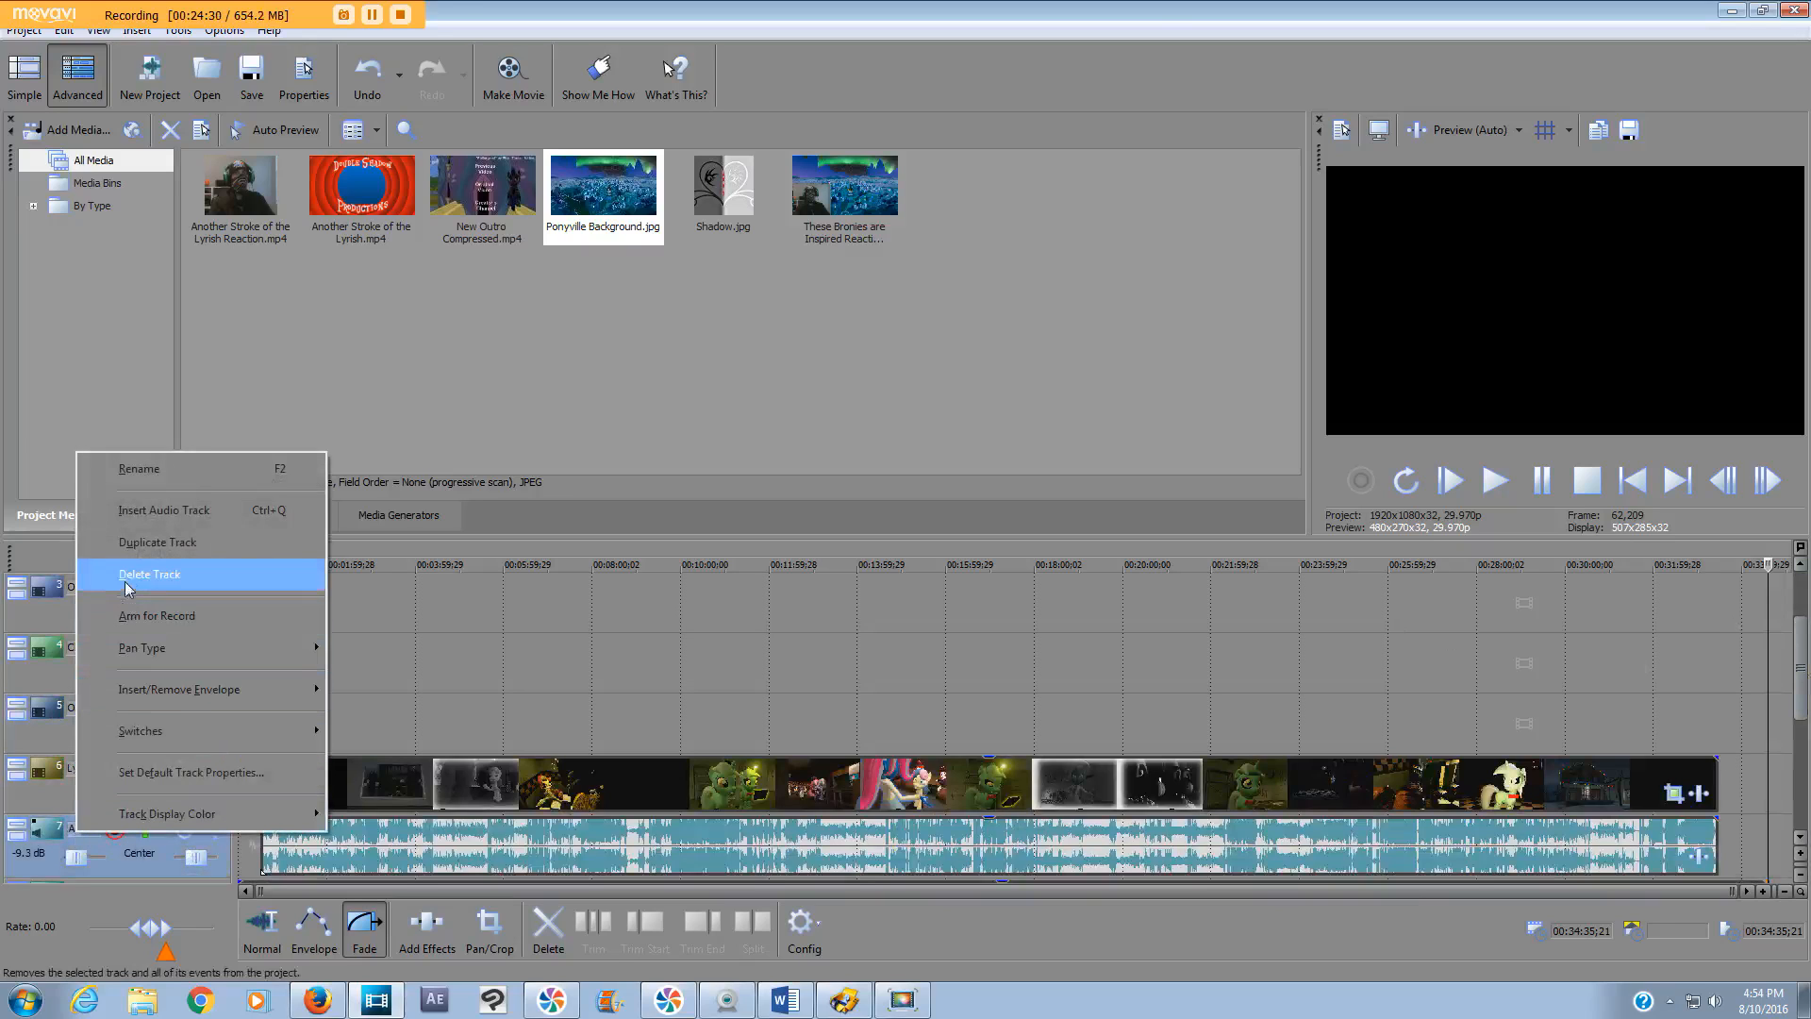
pyautogui.click(167, 527)
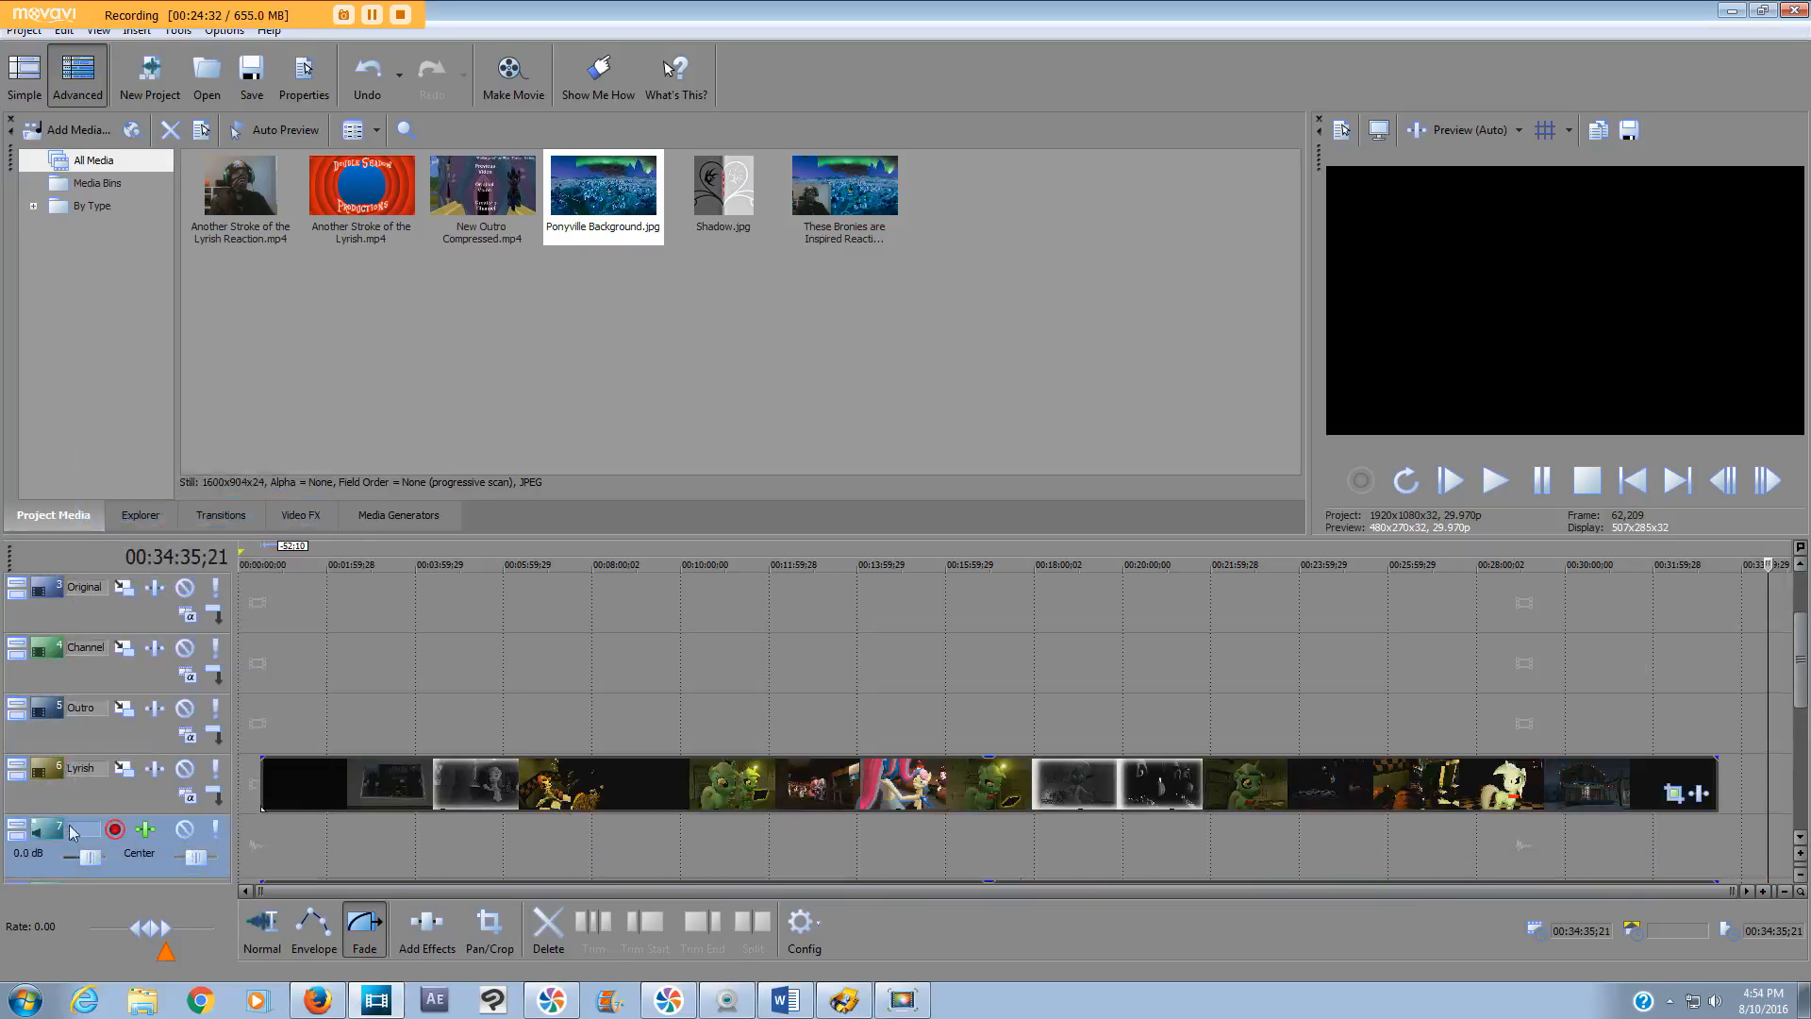
pyautogui.moveTo(85, 738); pyautogui.dragTo(87, 745)
# - Insert two more audio tracks and place one beneath the Original track and one beneath the Previous track
pyautogui.rightClick(91, 760)
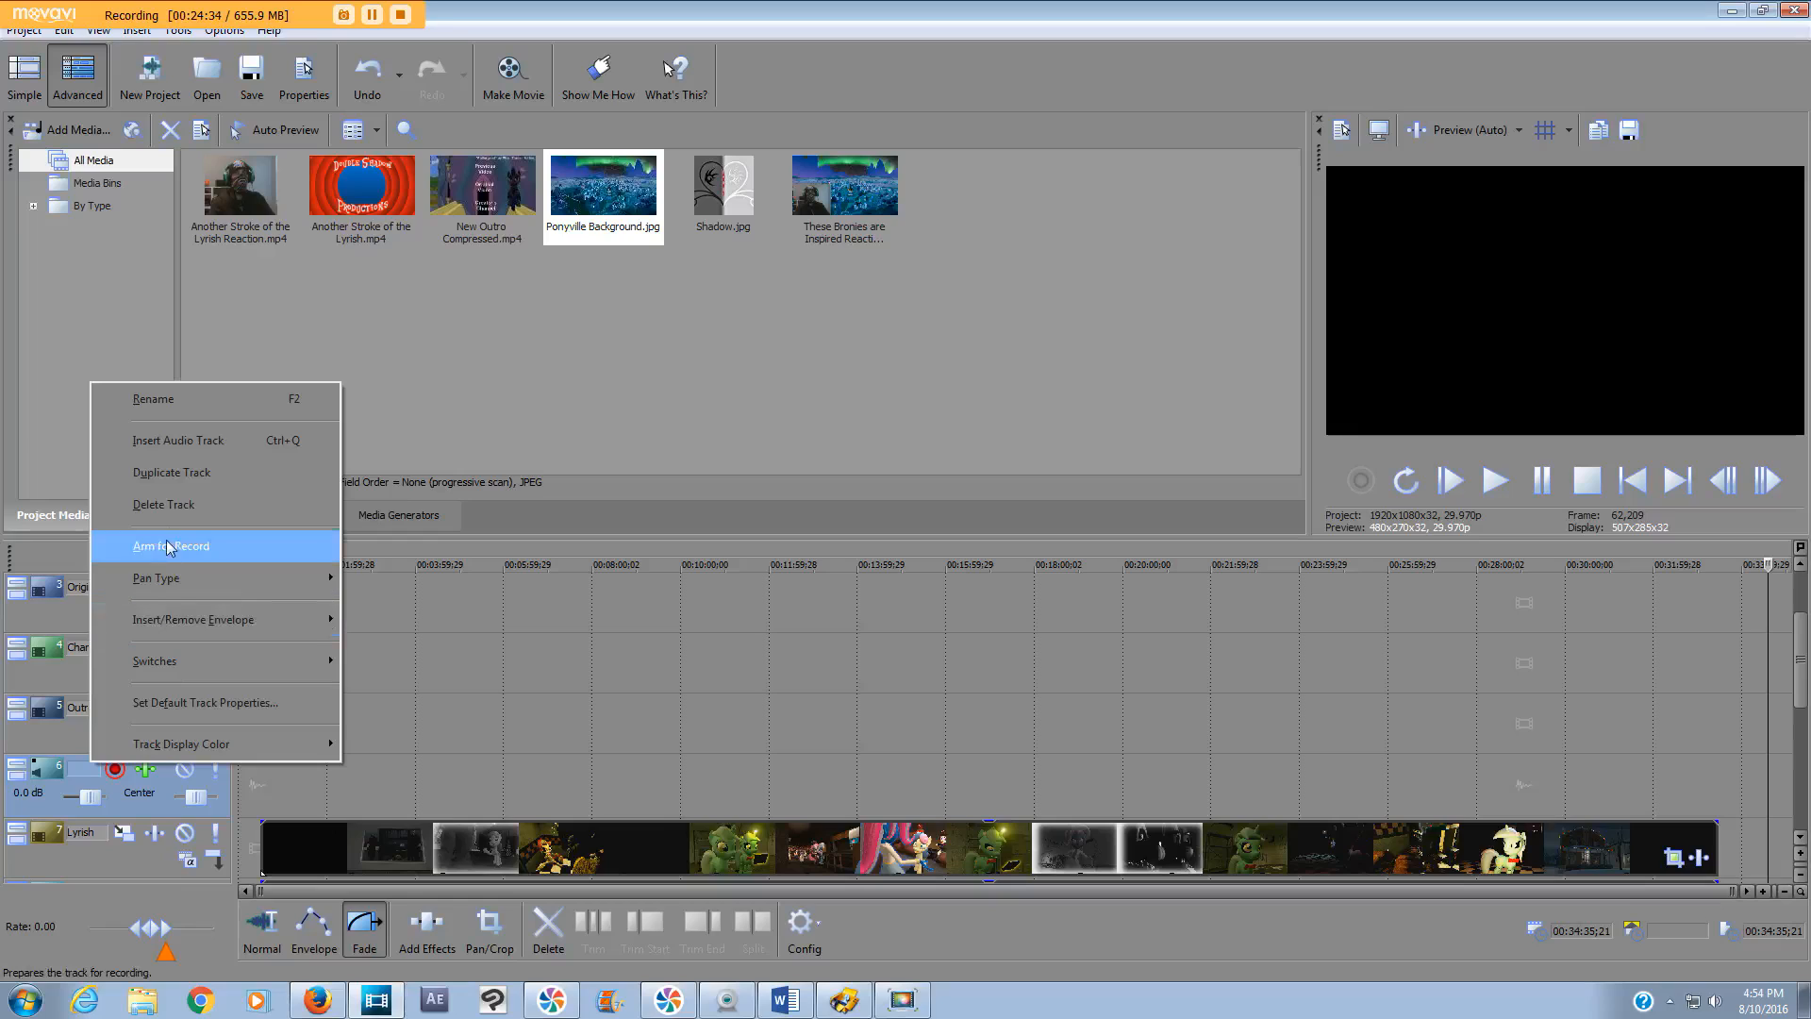
pyautogui.click(185, 448)
pyautogui.moveTo(77, 775); pyautogui.dragTo(94, 634)
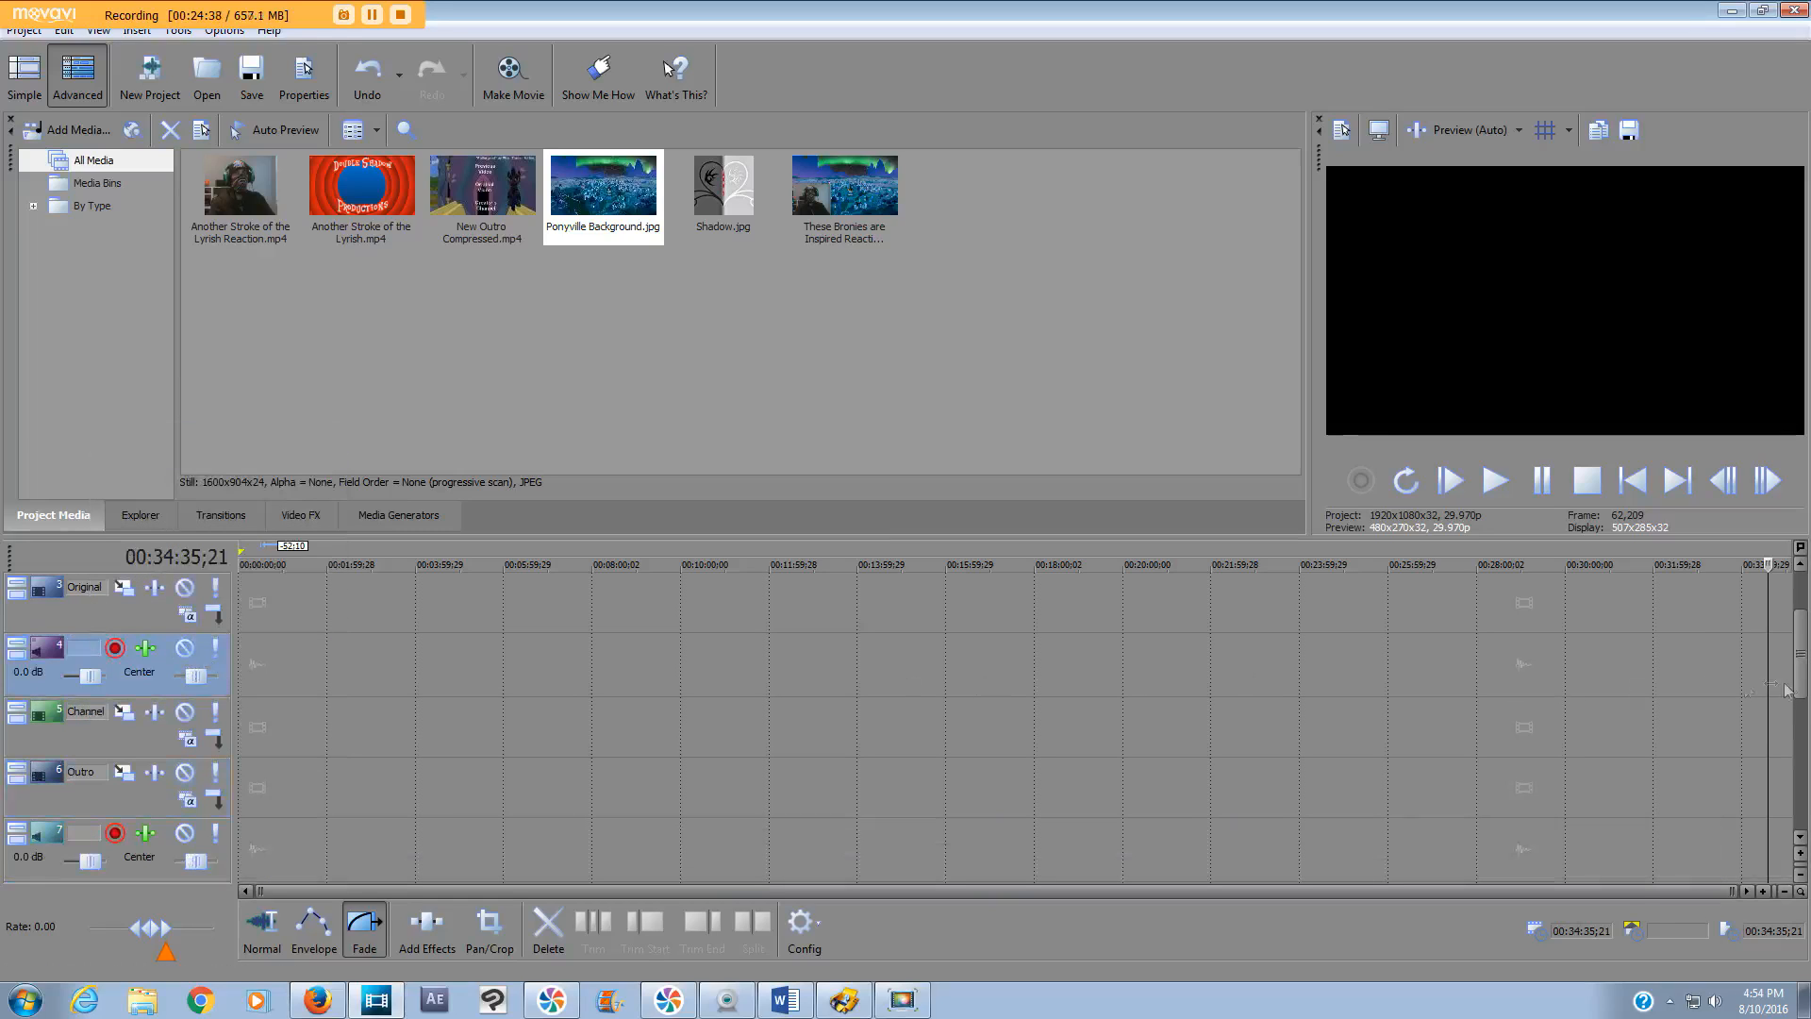
pyautogui.moveTo(1800, 689); pyautogui.dragTo(1805, 658)
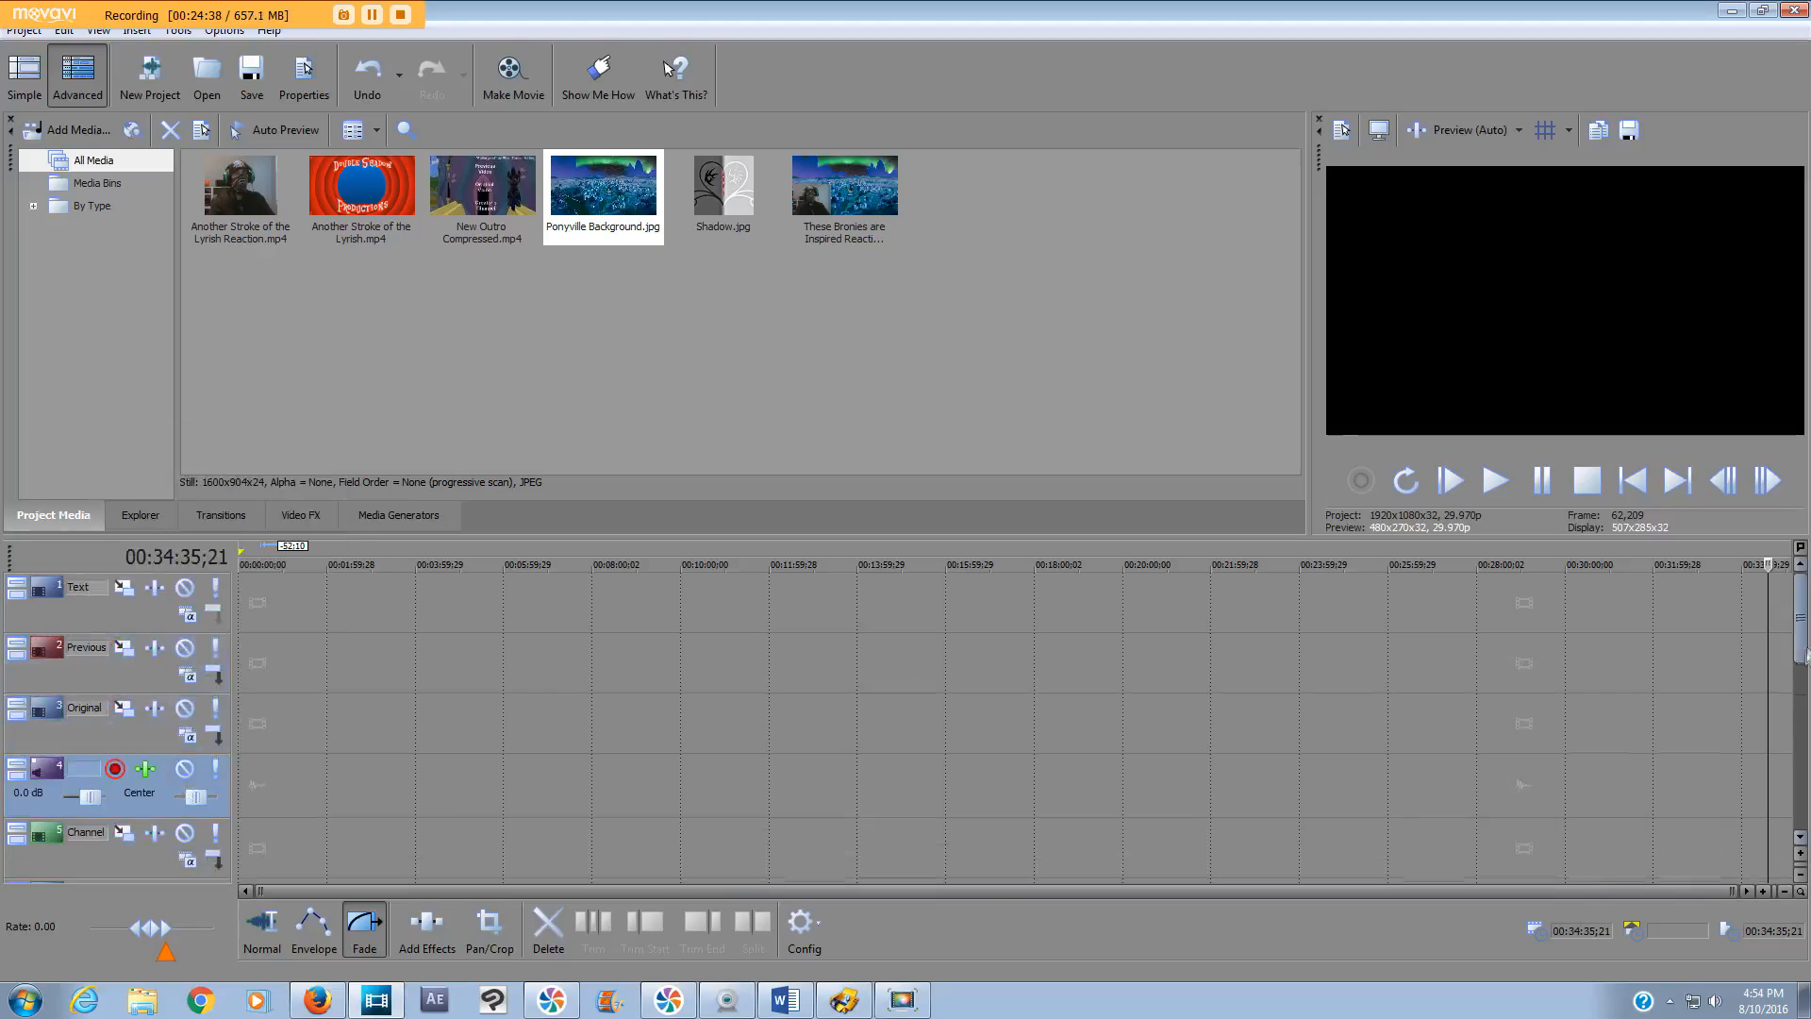
pyautogui.rightClick(79, 772)
pyautogui.click(142, 448)
pyautogui.moveTo(97, 766); pyautogui.dragTo(90, 704)
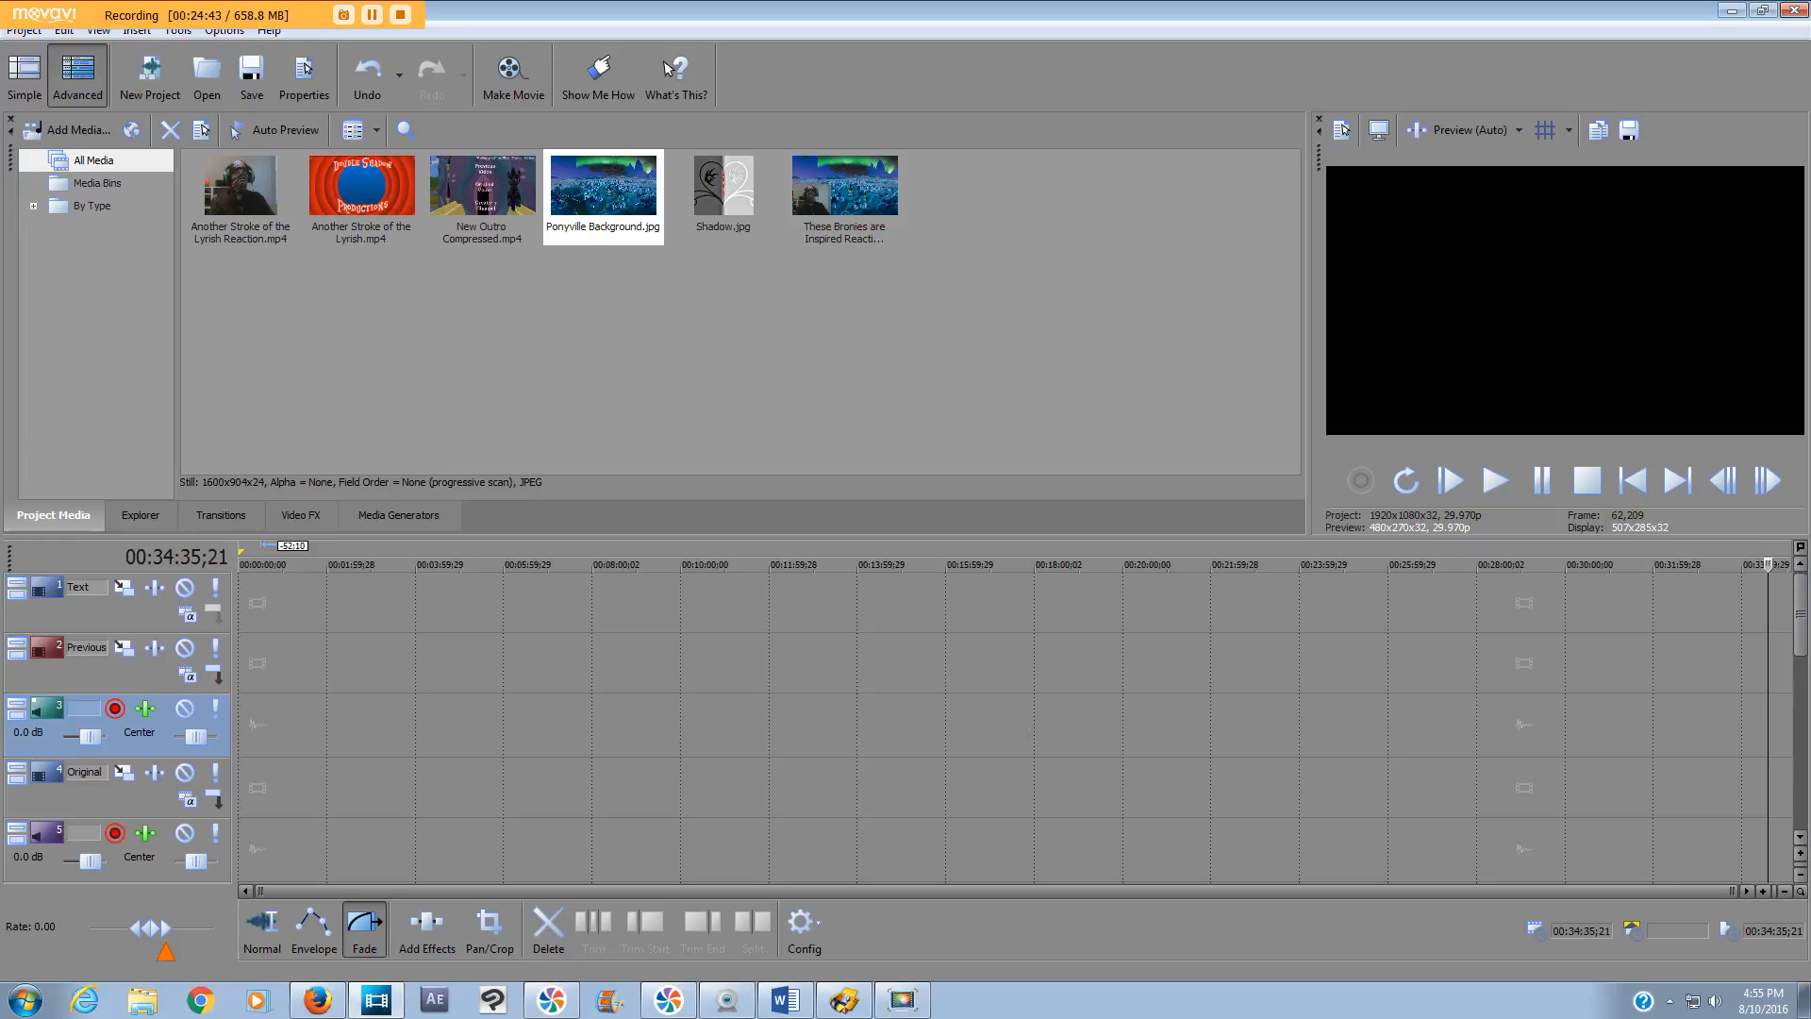
# - Place New Outro Compressed.mp4 on the Outro track at 00:34:35;21, with its audio on the track below, and preview its start
pyautogui.moveTo(1802, 625); pyautogui.dragTo(1802, 717)
pyautogui.moveTo(1767, 564); pyautogui.dragTo(1770, 570)
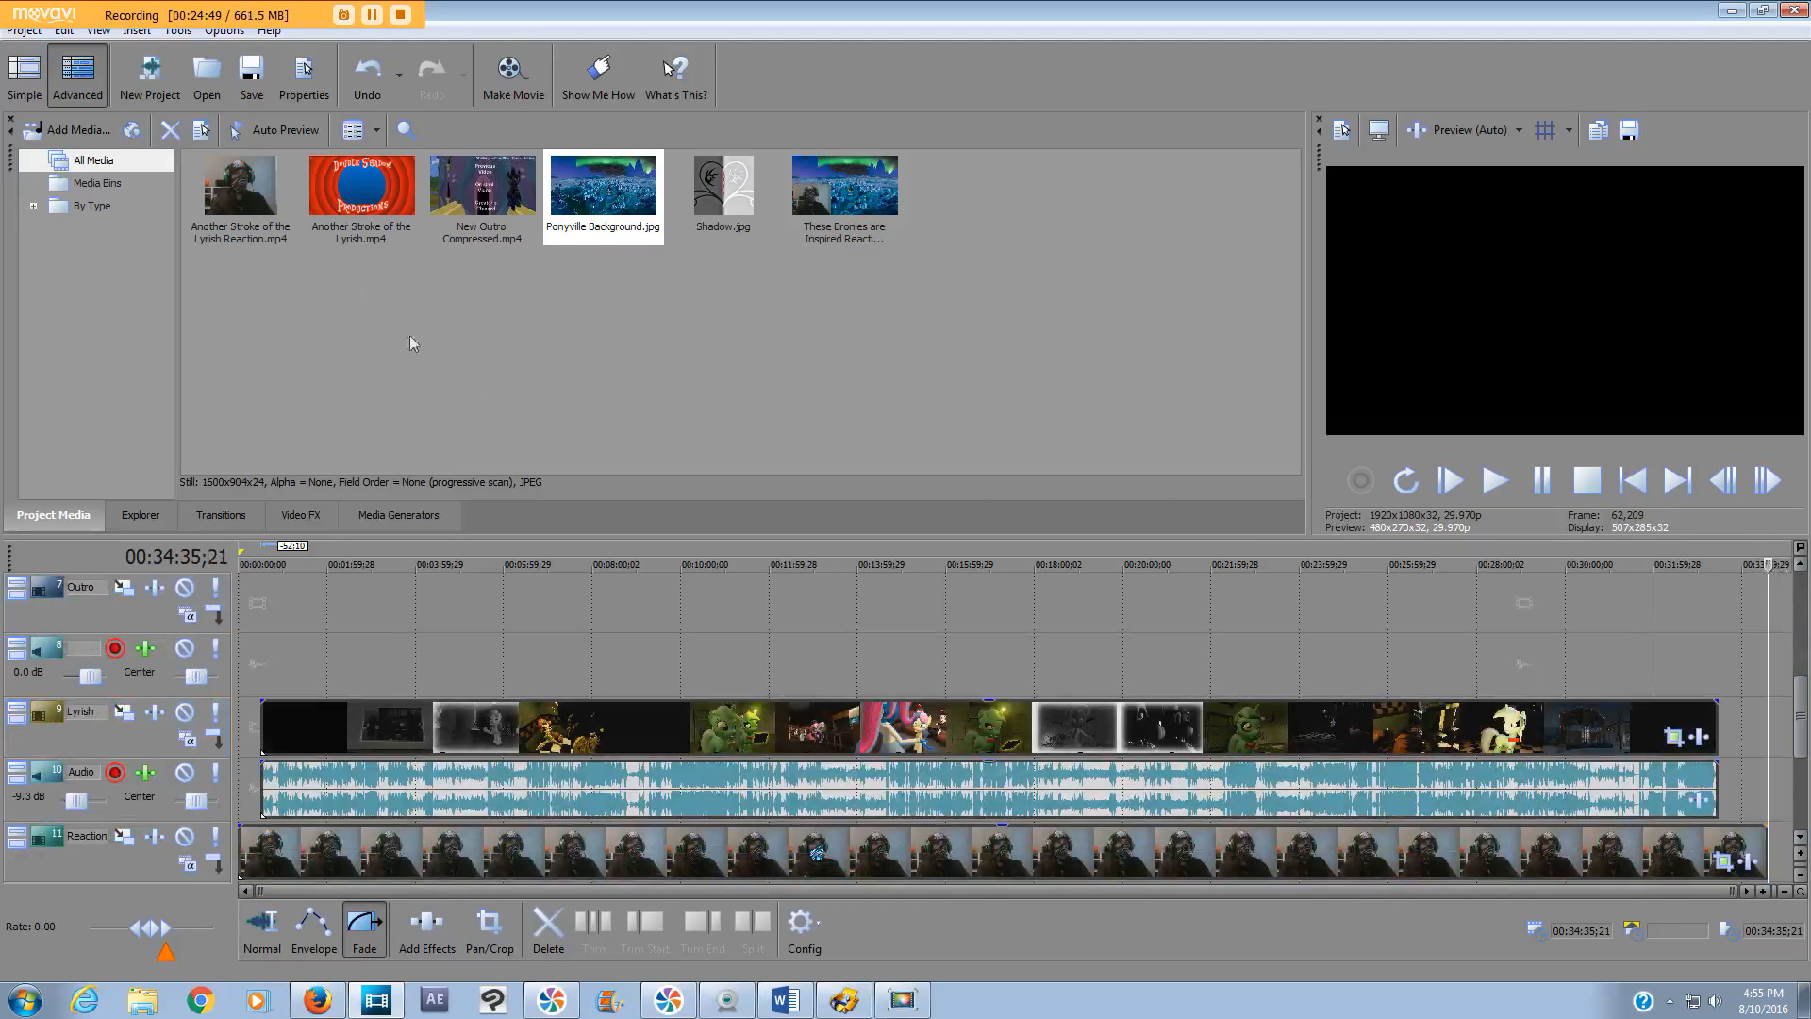
pyautogui.moveTo(480, 195)
pyautogui.mouseDown()
pyautogui.moveTo(1483, 618)
pyautogui.moveTo(1774, 622)
pyautogui.mouseUp()
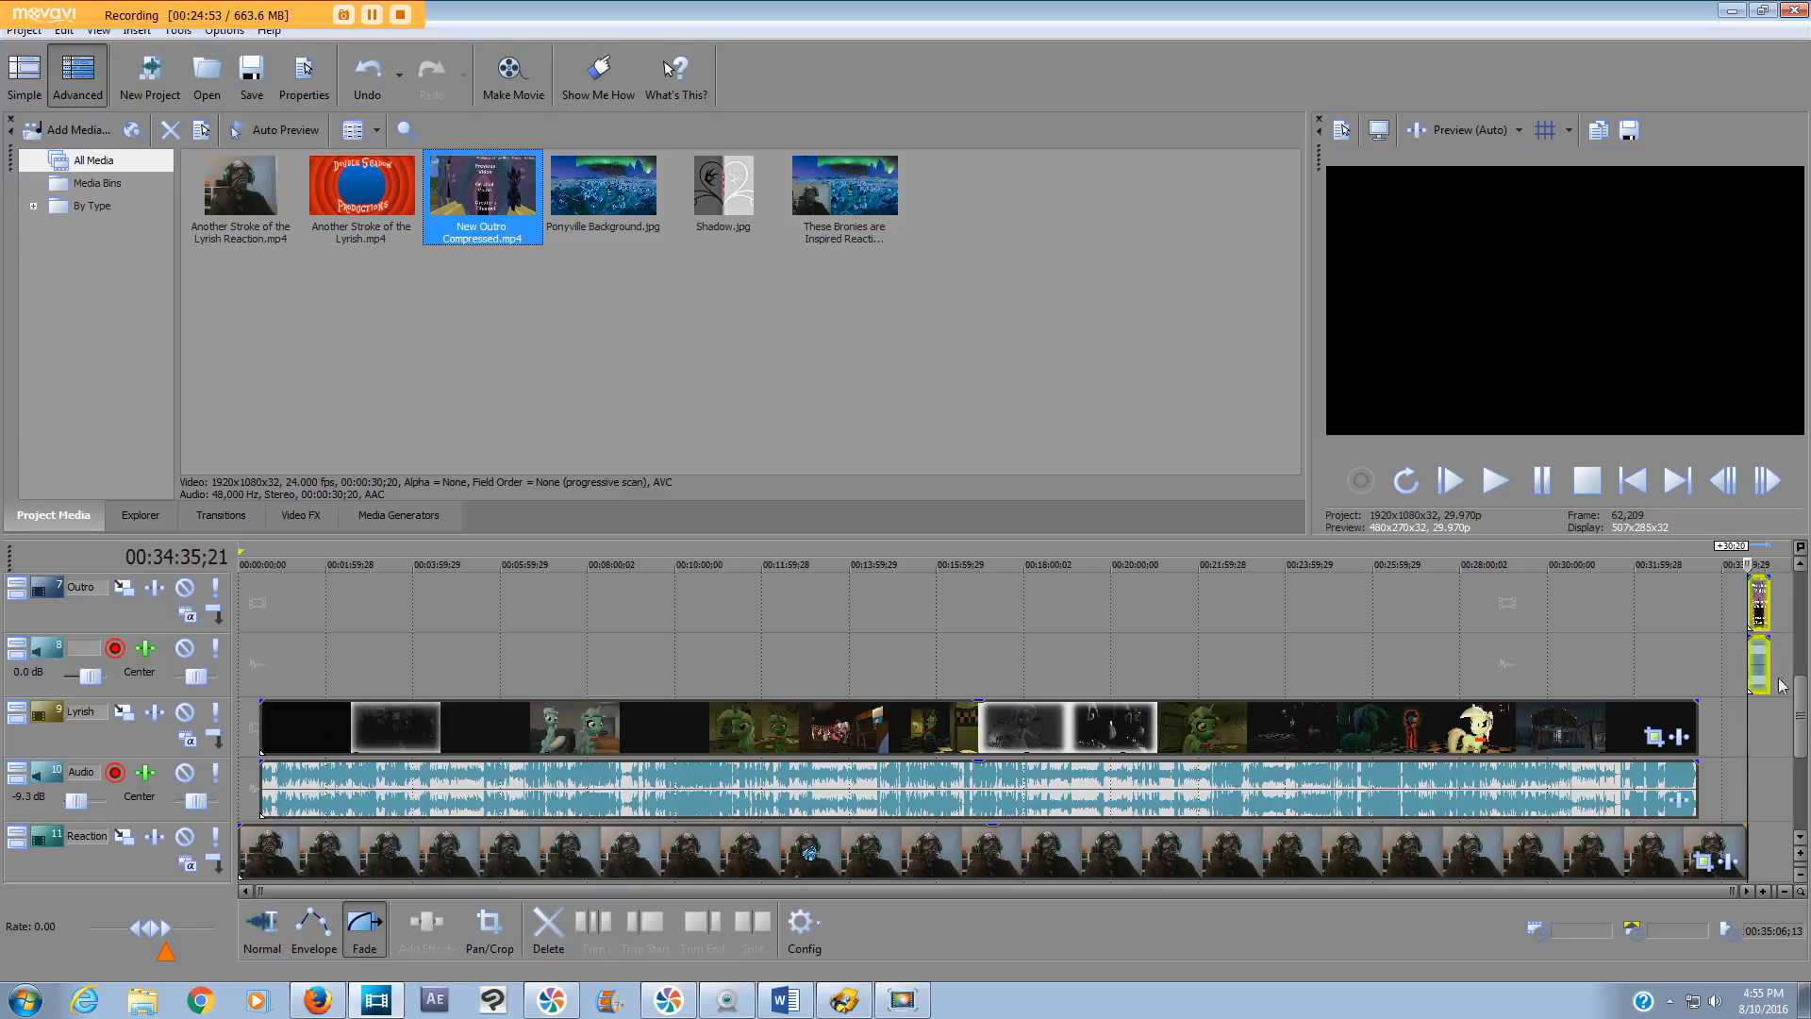
pyautogui.click(1494, 483)
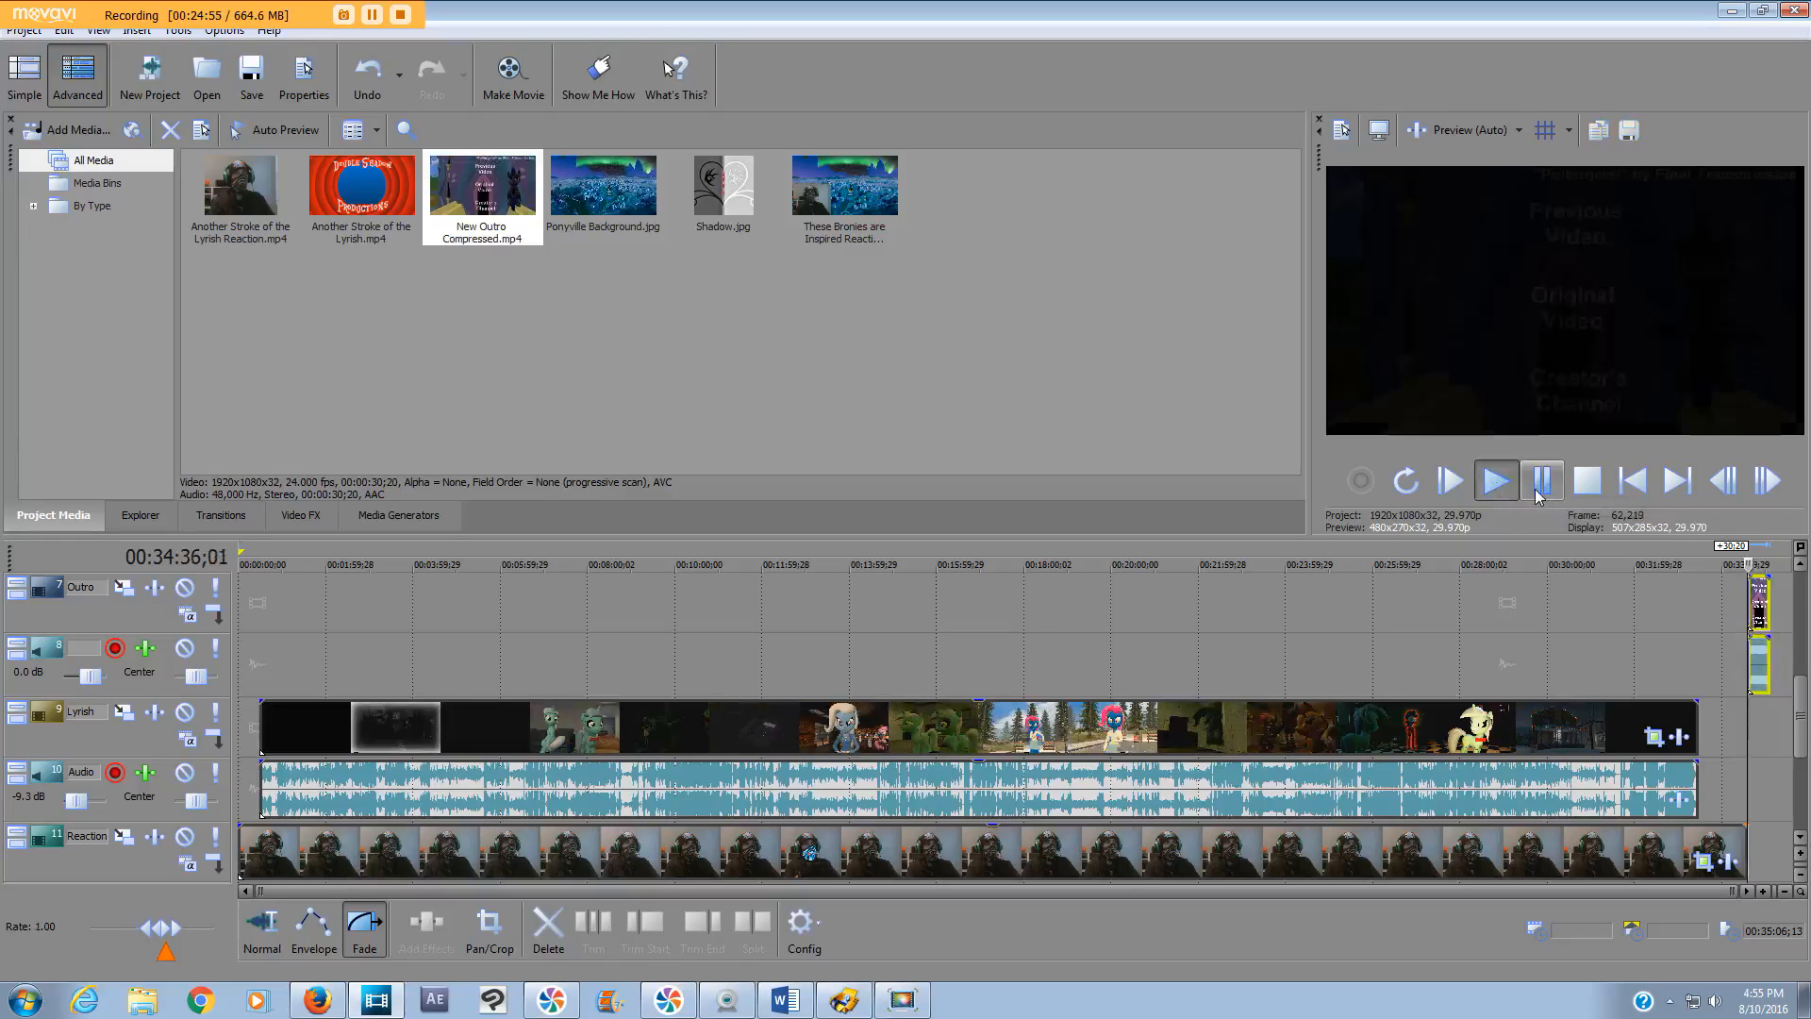
pyautogui.moveTo(1800, 709); pyautogui.dragTo(1804, 650)
pyautogui.press('space')
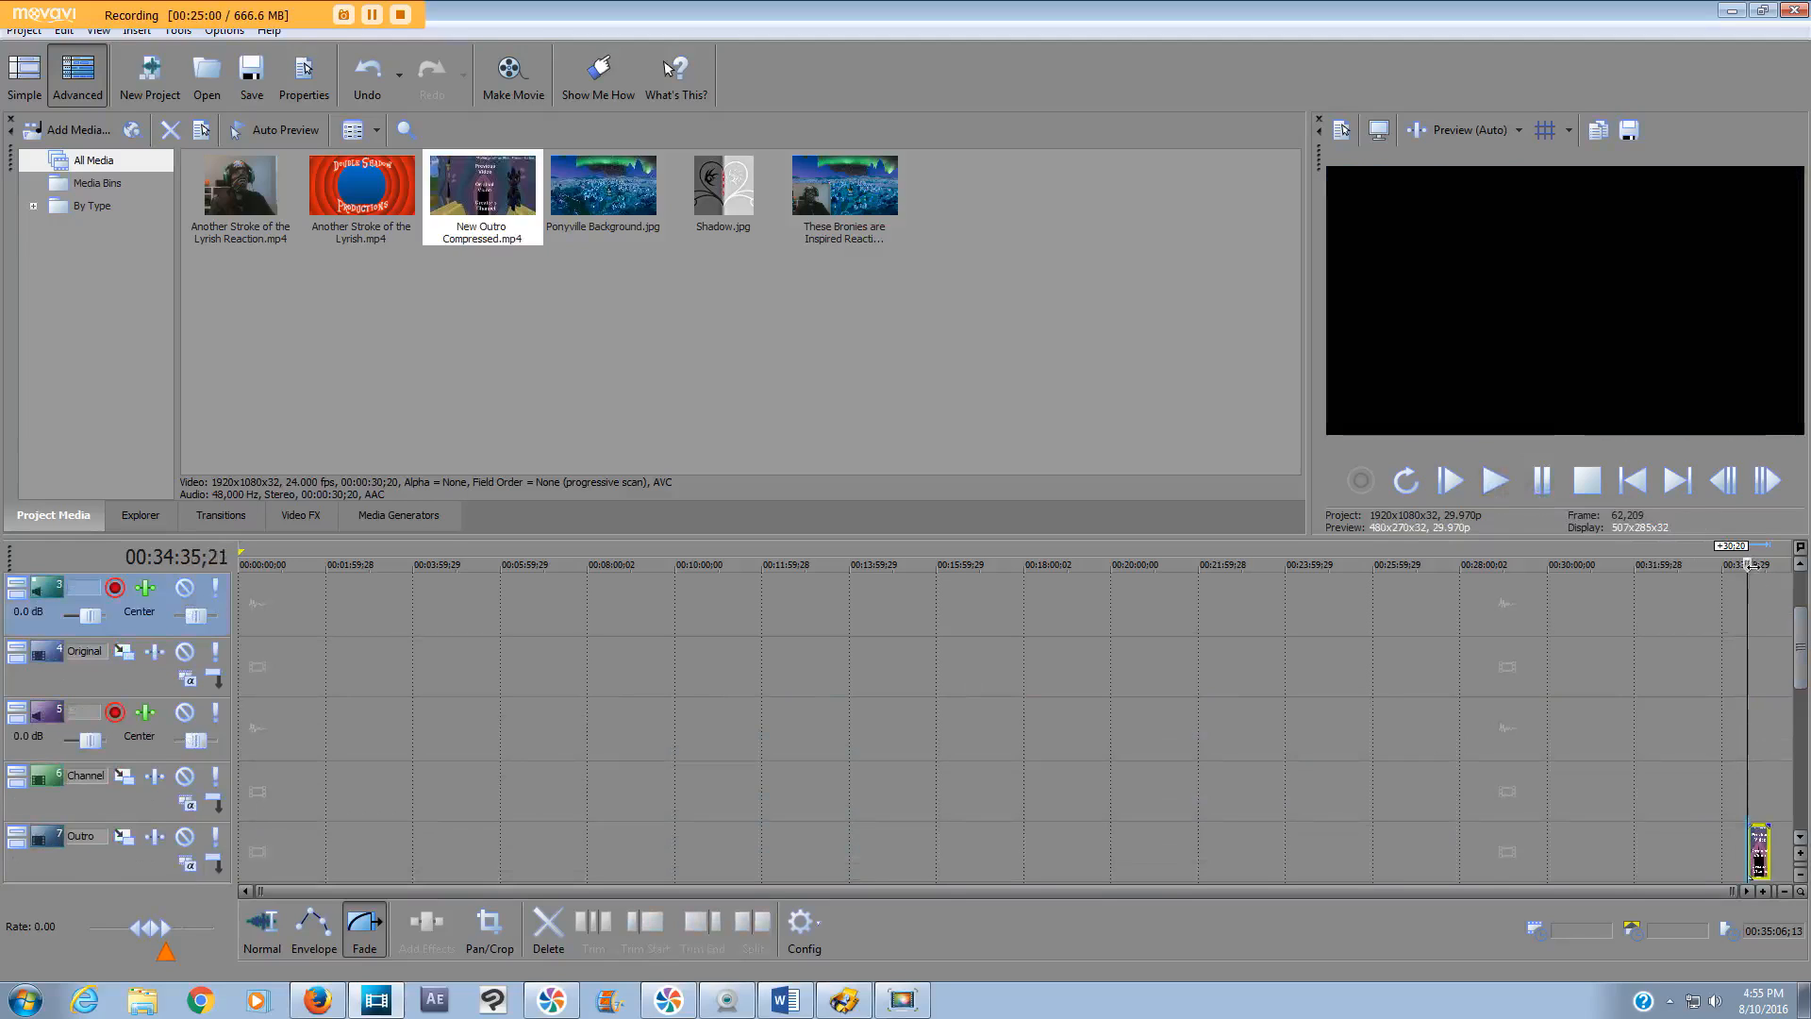
# - Add the These Bronies are Inspired reaction video to the Previous track, split it at 00:33:25;10 and delete the part before the cut
pyautogui.moveTo(1800, 649); pyautogui.dragTo(1803, 629)
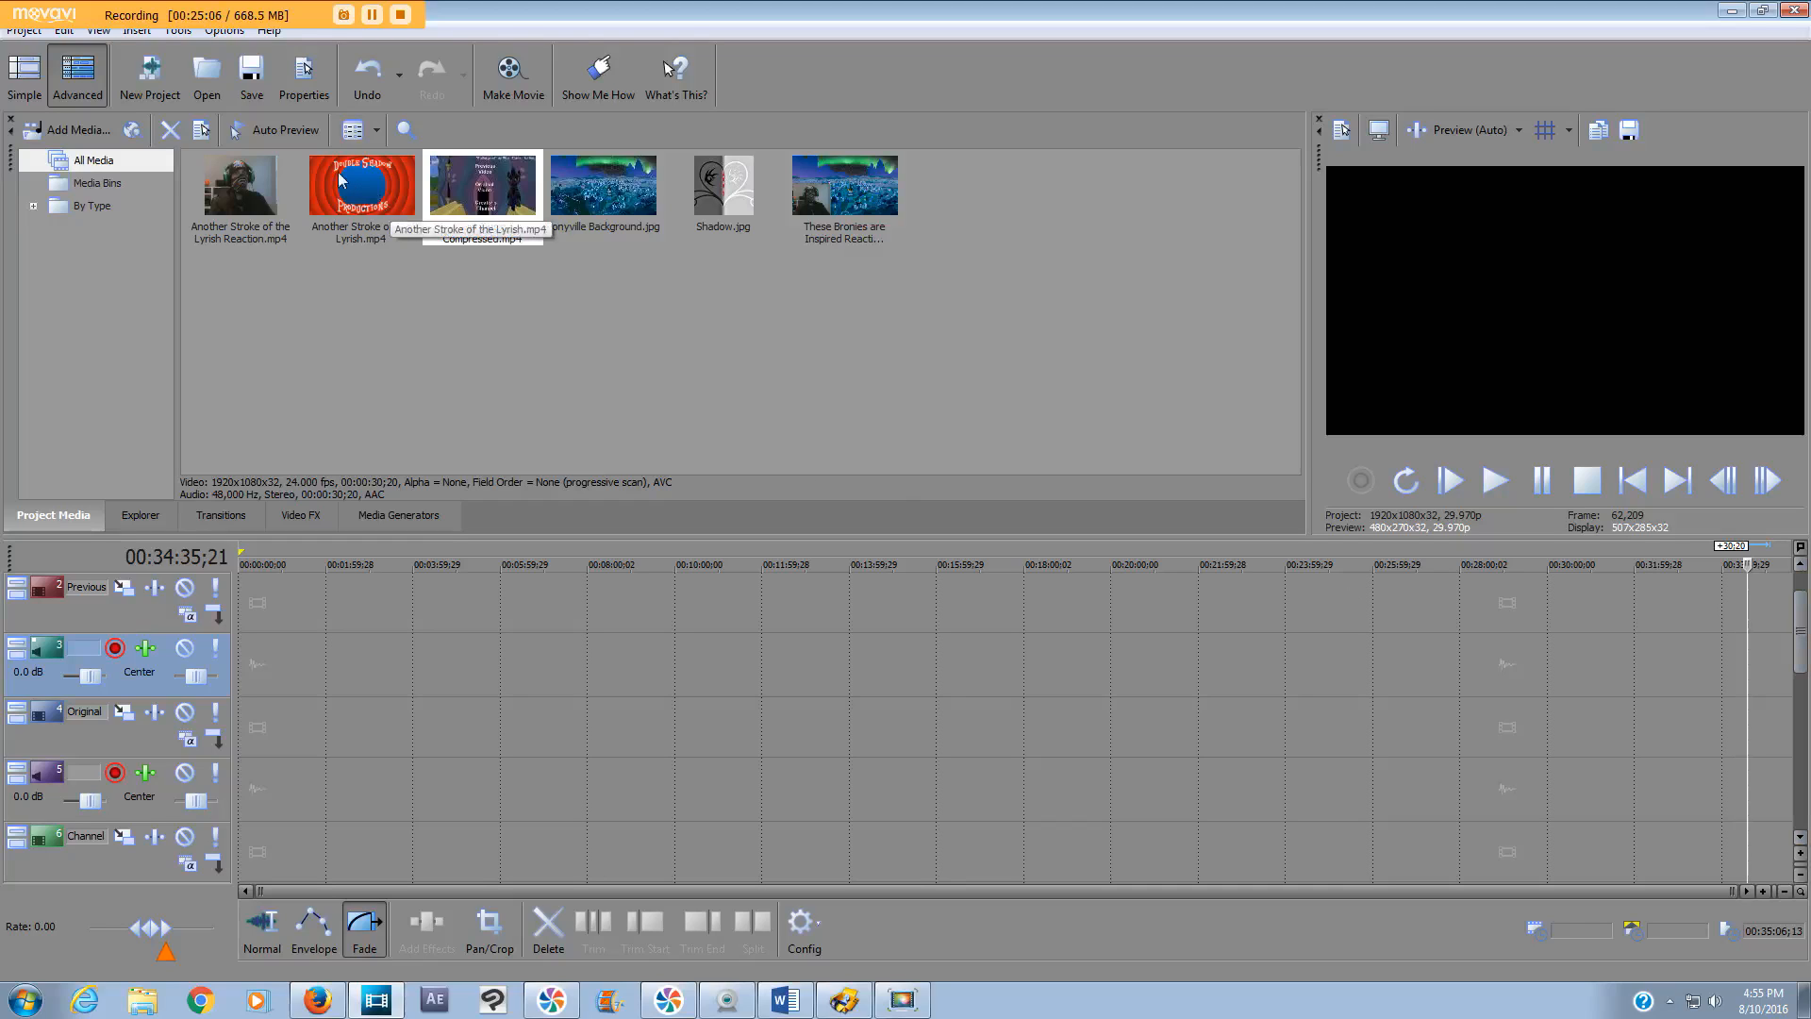
pyautogui.moveTo(845, 210); pyautogui.dragTo(1646, 646)
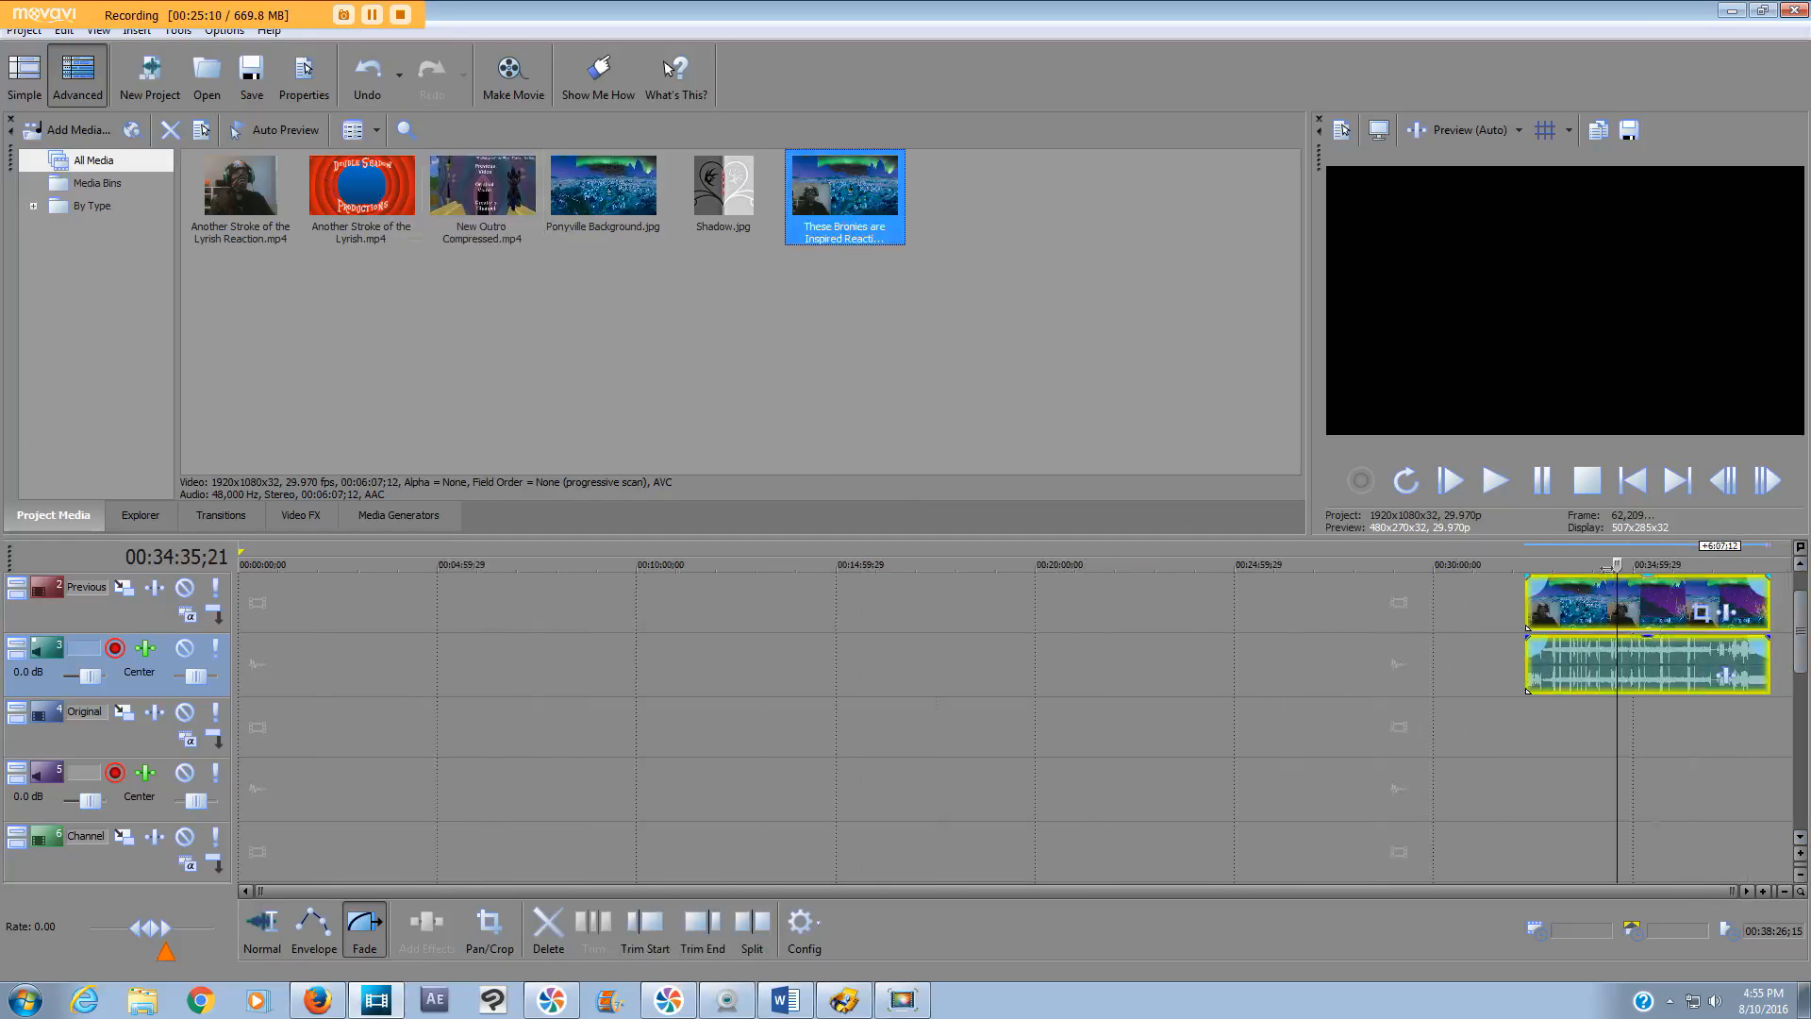
pyautogui.moveTo(1618, 563)
pyautogui.mouseDown()
pyautogui.moveTo(1646, 563)
pyautogui.moveTo(1596, 563)
pyautogui.mouseUp()
pyautogui.scroll(5, 1596, 604)
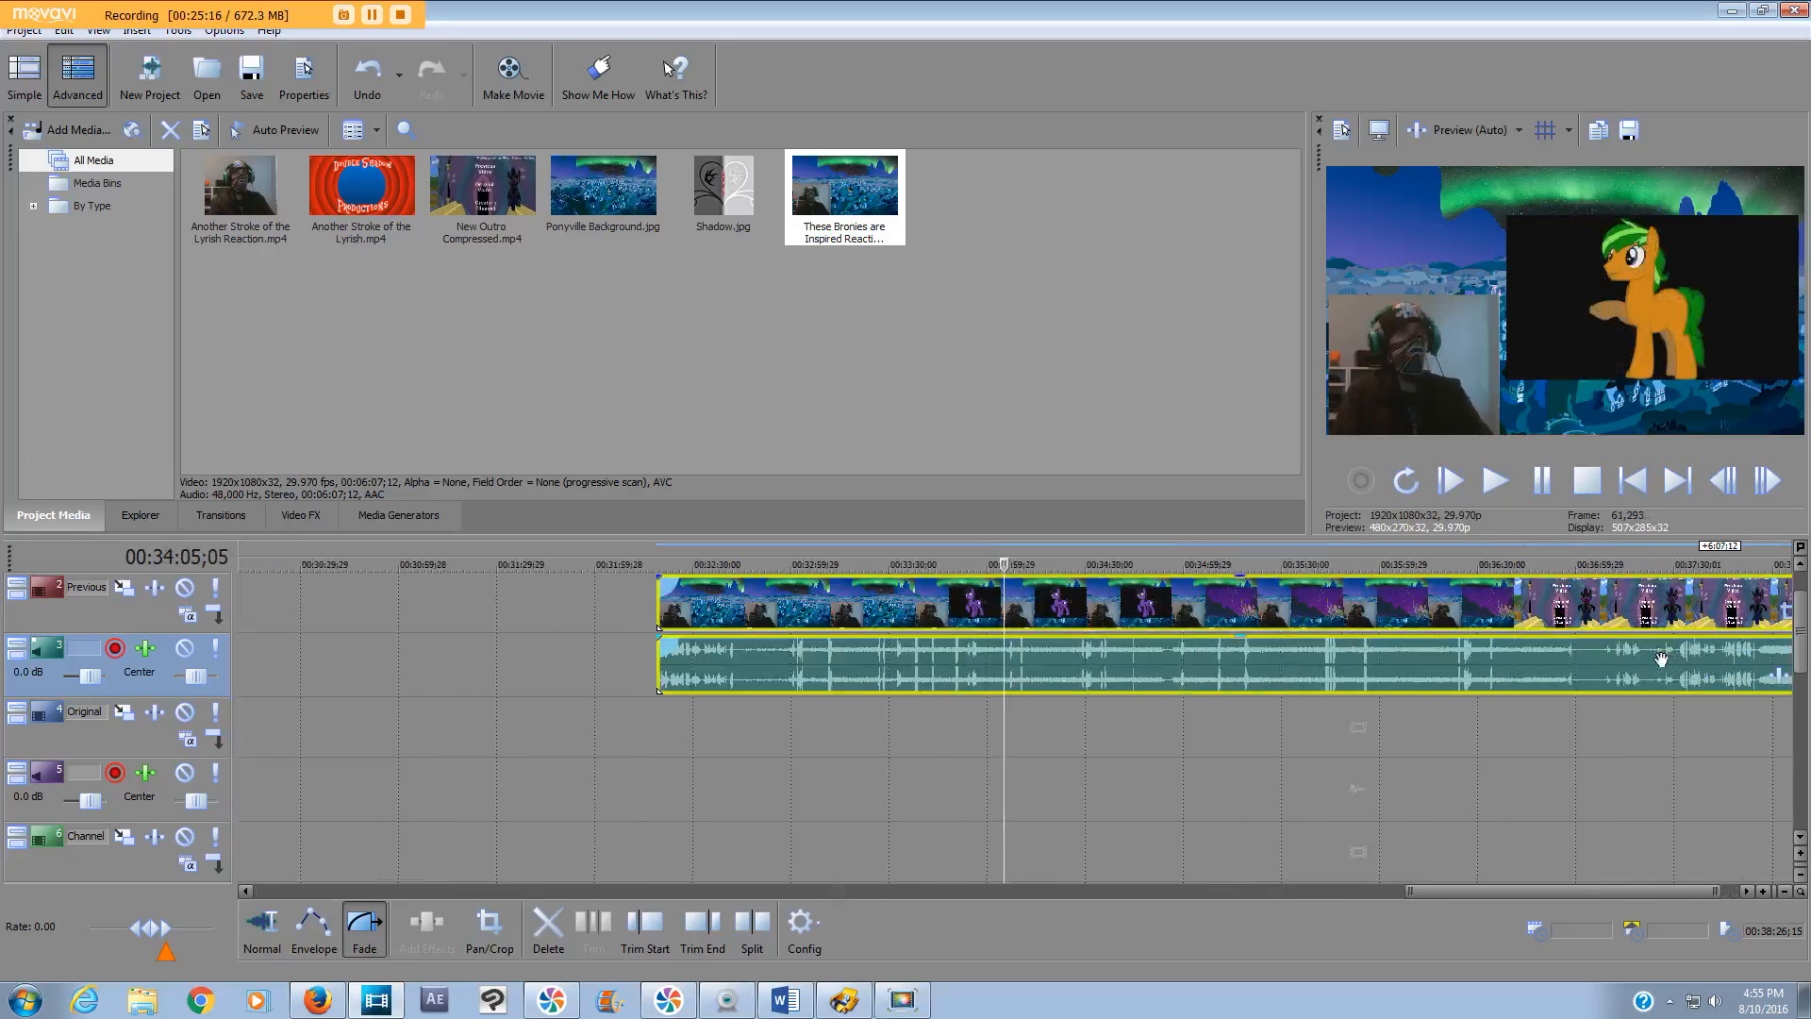
pyautogui.moveTo(1004, 564)
pyautogui.mouseDown()
pyautogui.moveTo(1097, 563)
pyautogui.moveTo(876, 548)
pyautogui.mouseUp()
pyautogui.press('s')
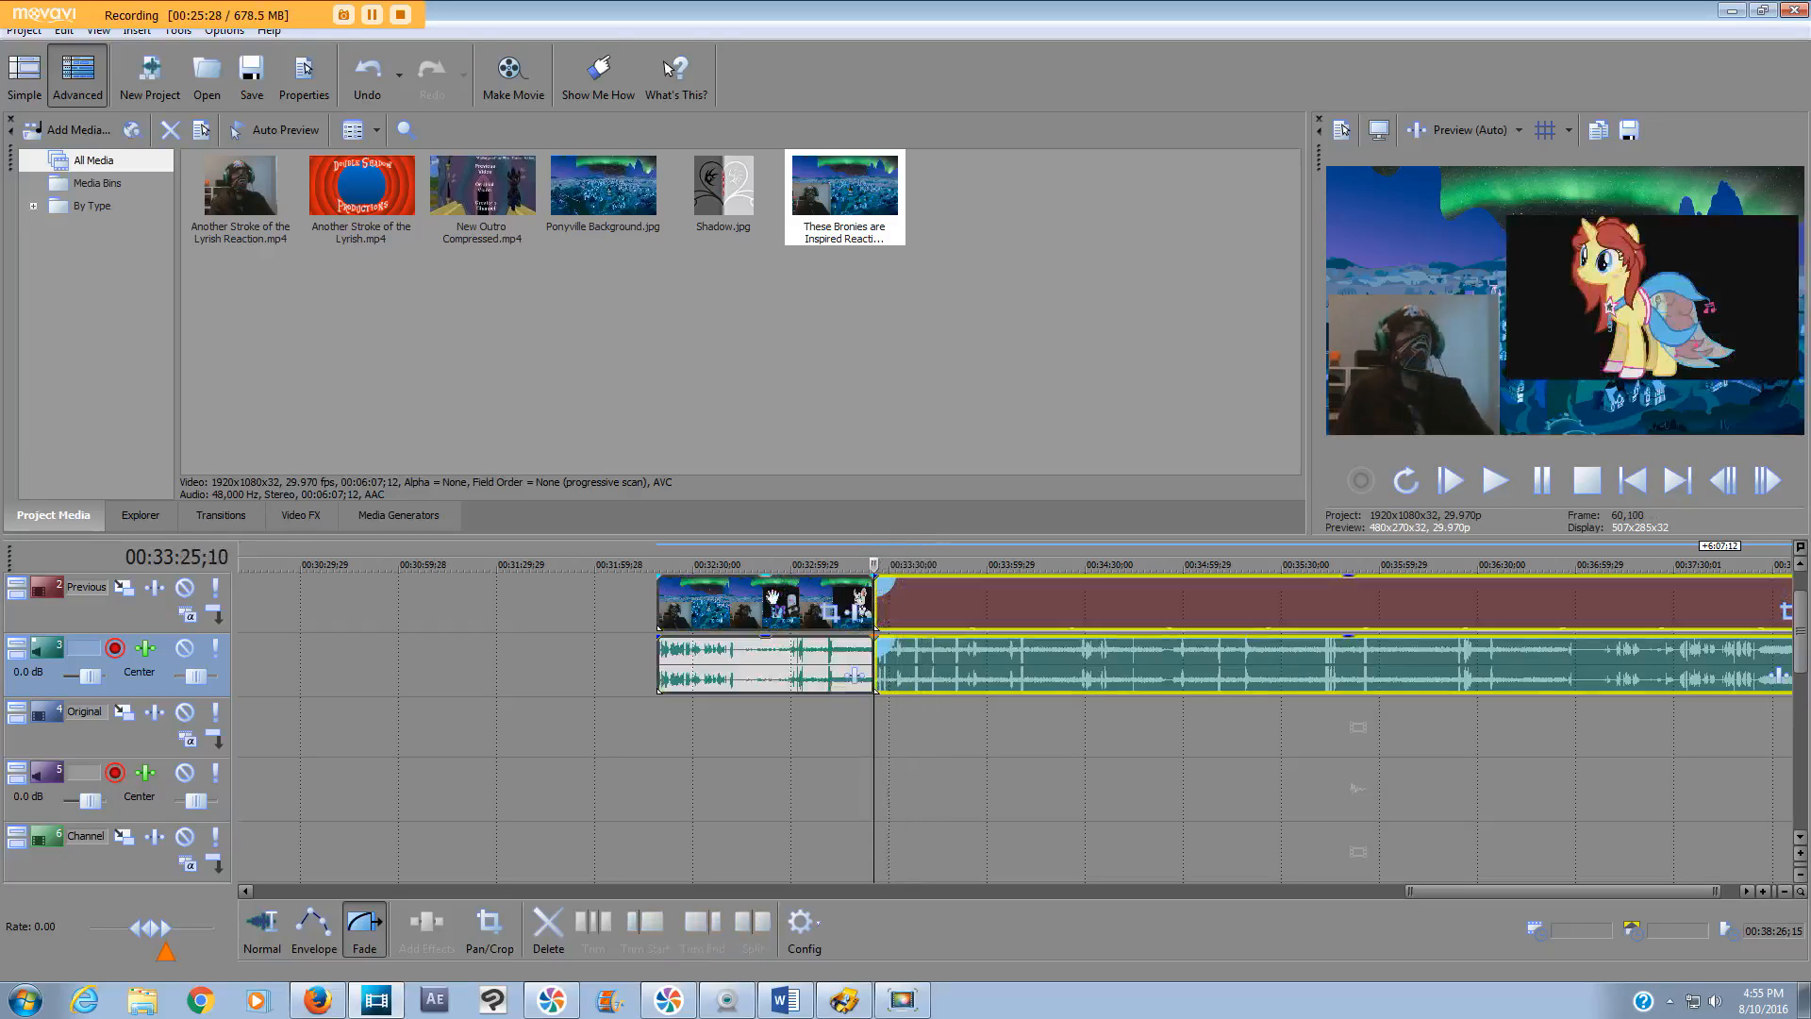
pyautogui.click(762, 605)
pyautogui.press('Delete')
pyautogui.scroll(-5, 1042, 713)
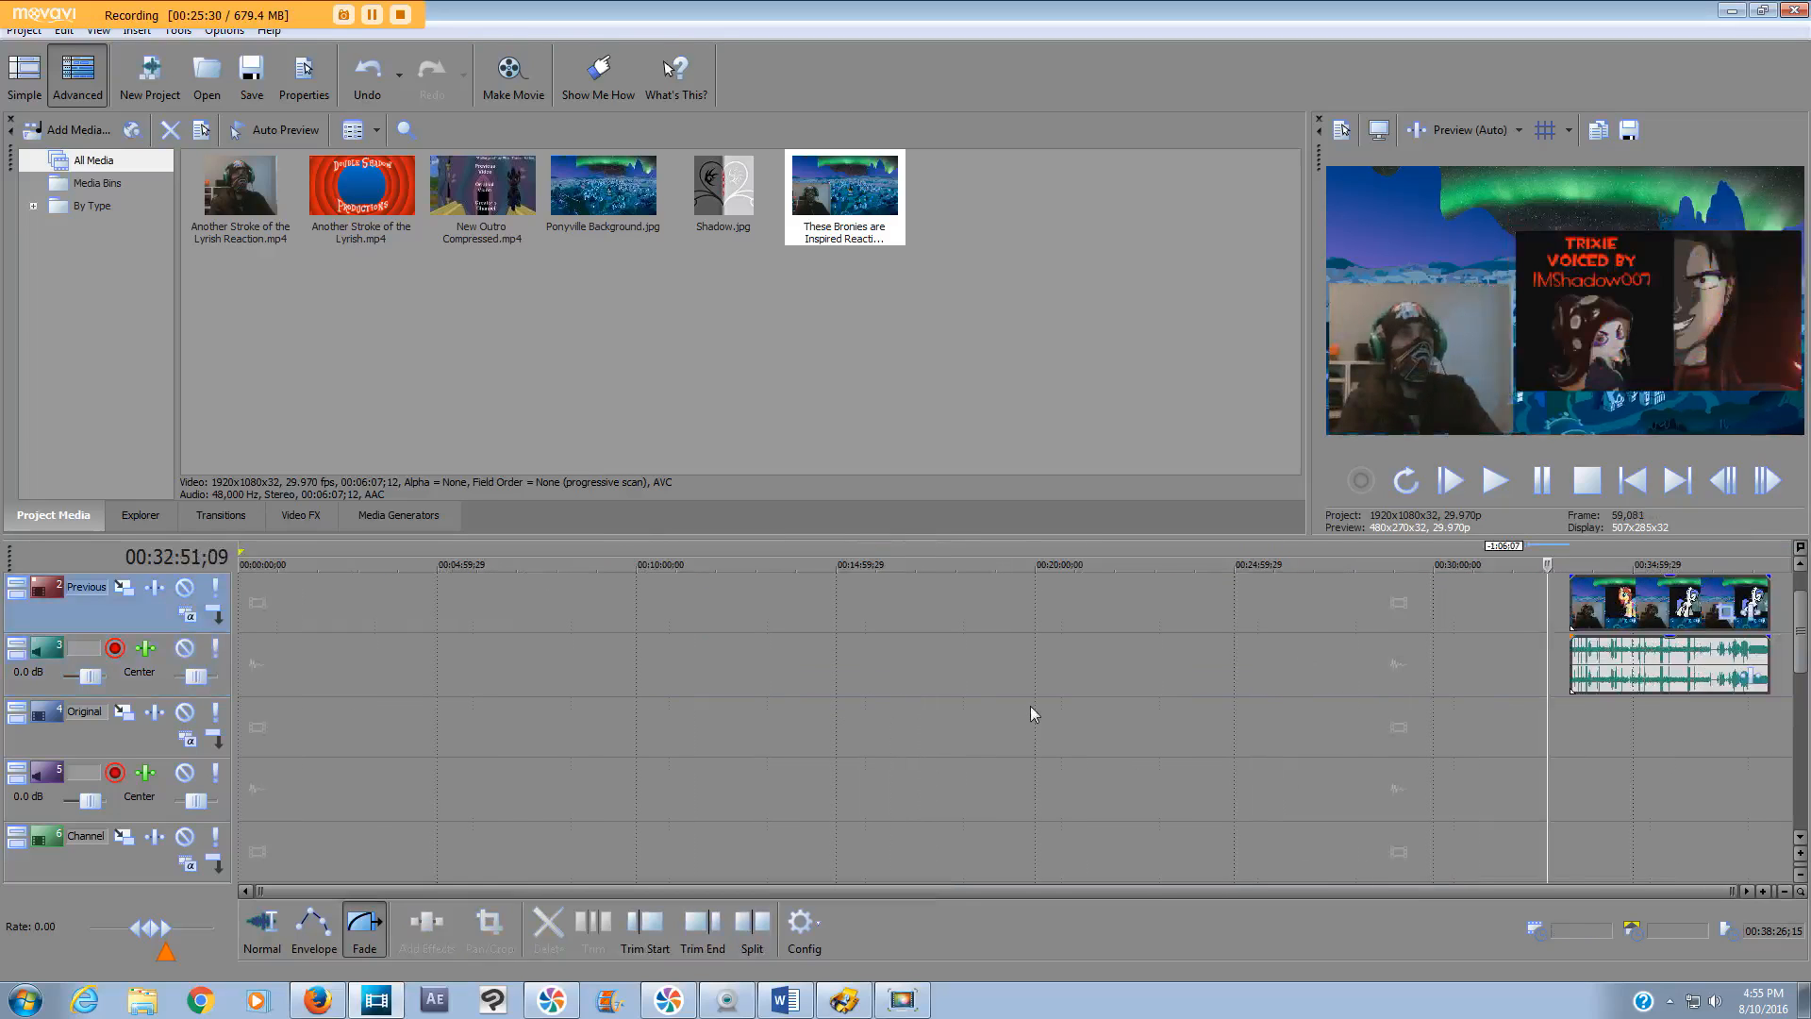
# - Align the Previous track's clip with the outro start at 00:34:35;21 and cut off everything beyond the outro's end at 00:35:06;13
pyautogui.moveTo(1800, 654); pyautogui.dragTo(1797, 675)
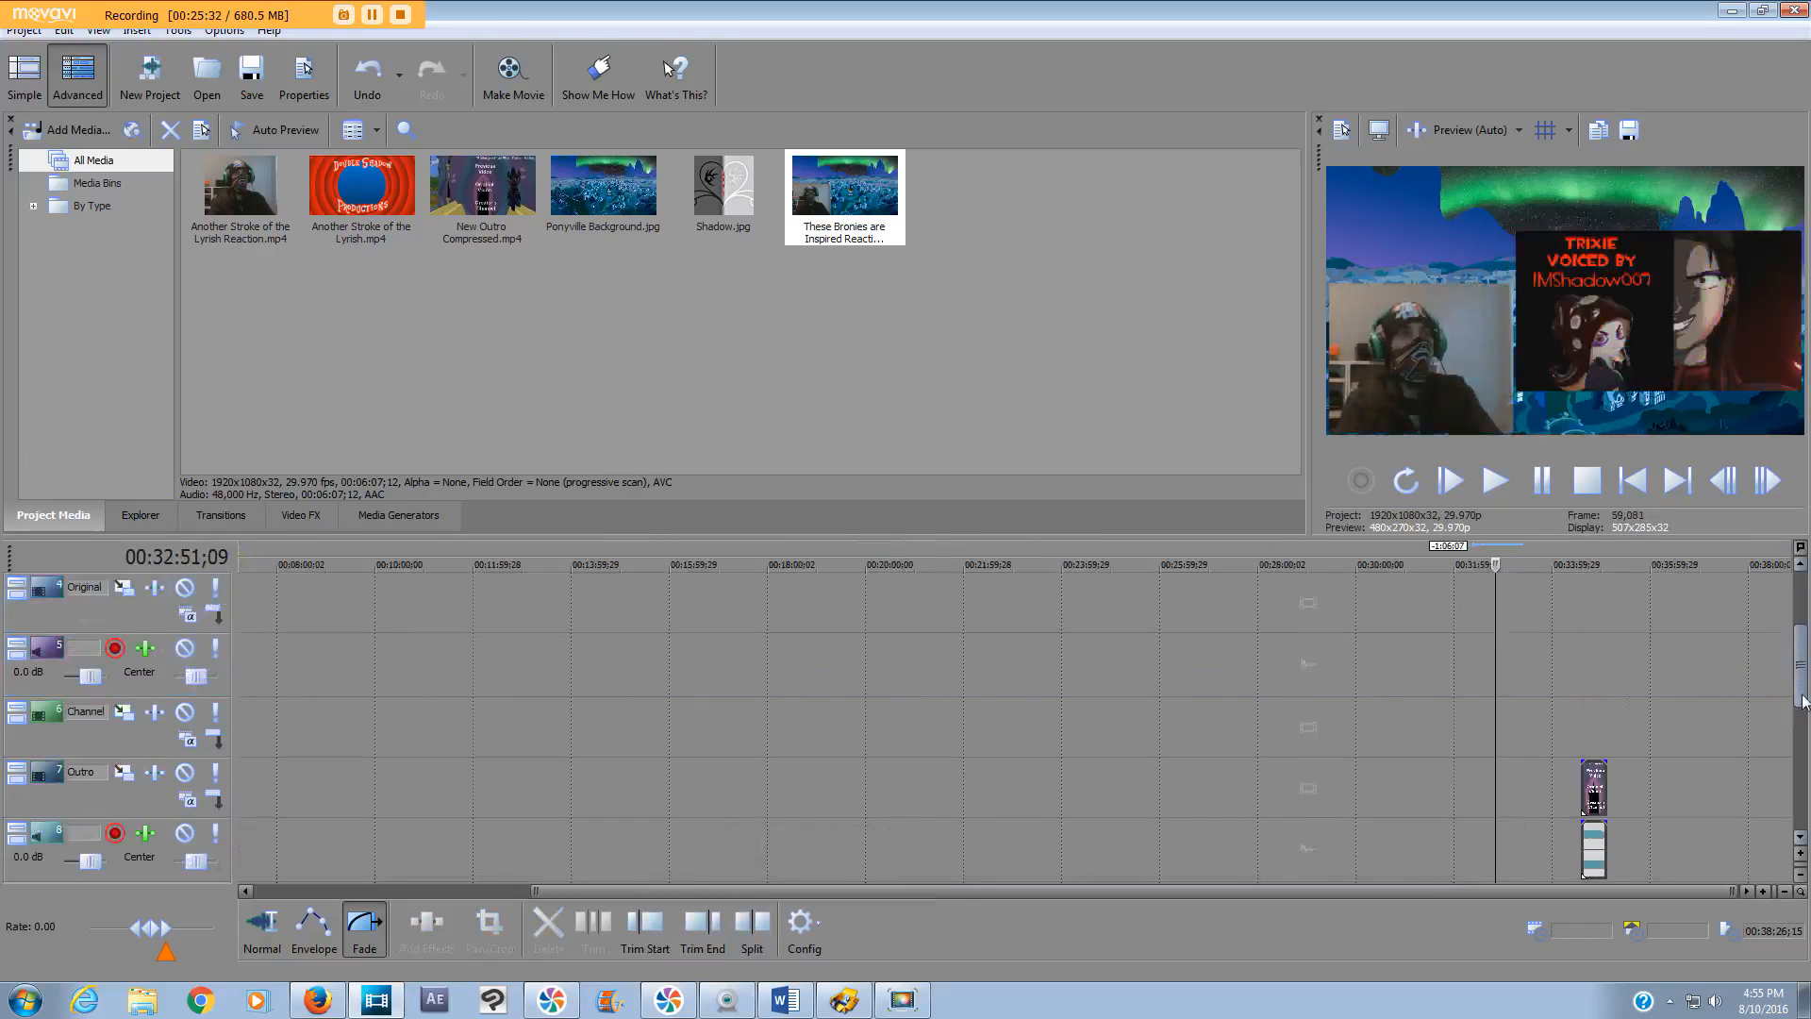
pyautogui.moveTo(1497, 565); pyautogui.dragTo(1658, 601)
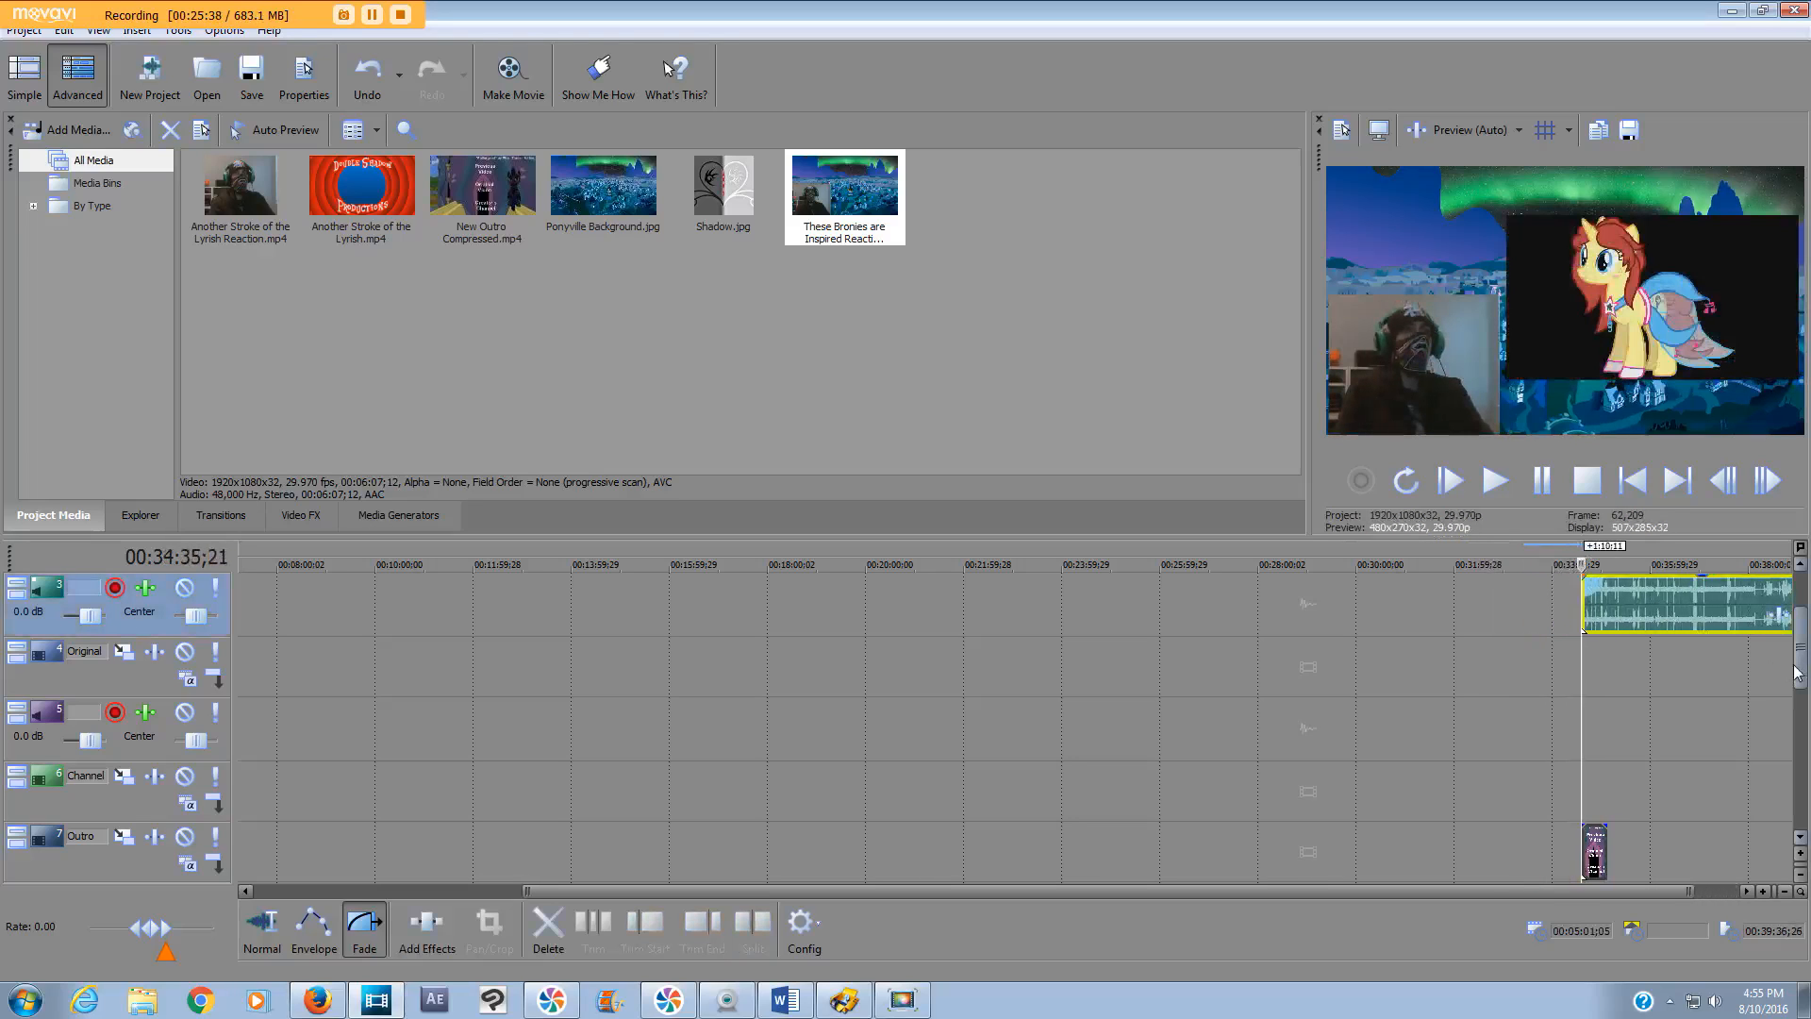
pyautogui.moveTo(1580, 565); pyautogui.dragTo(1607, 565)
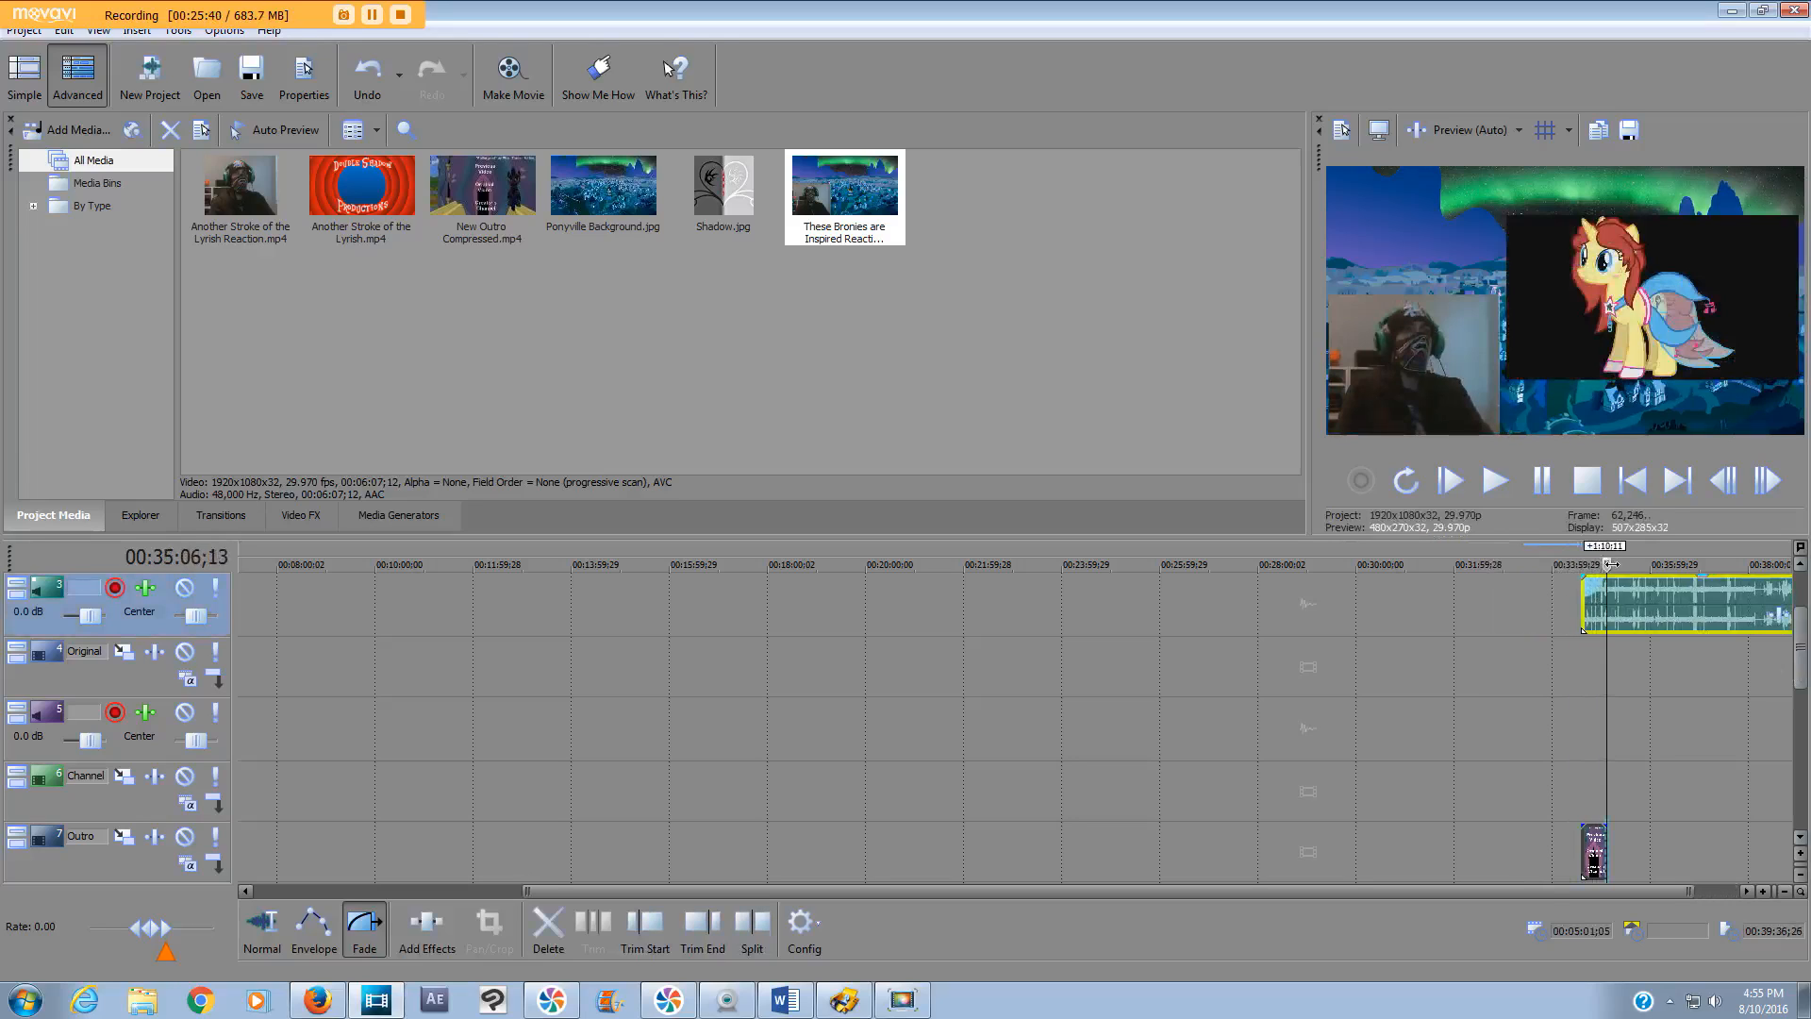
pyautogui.press('s')
pyautogui.press('Delete')
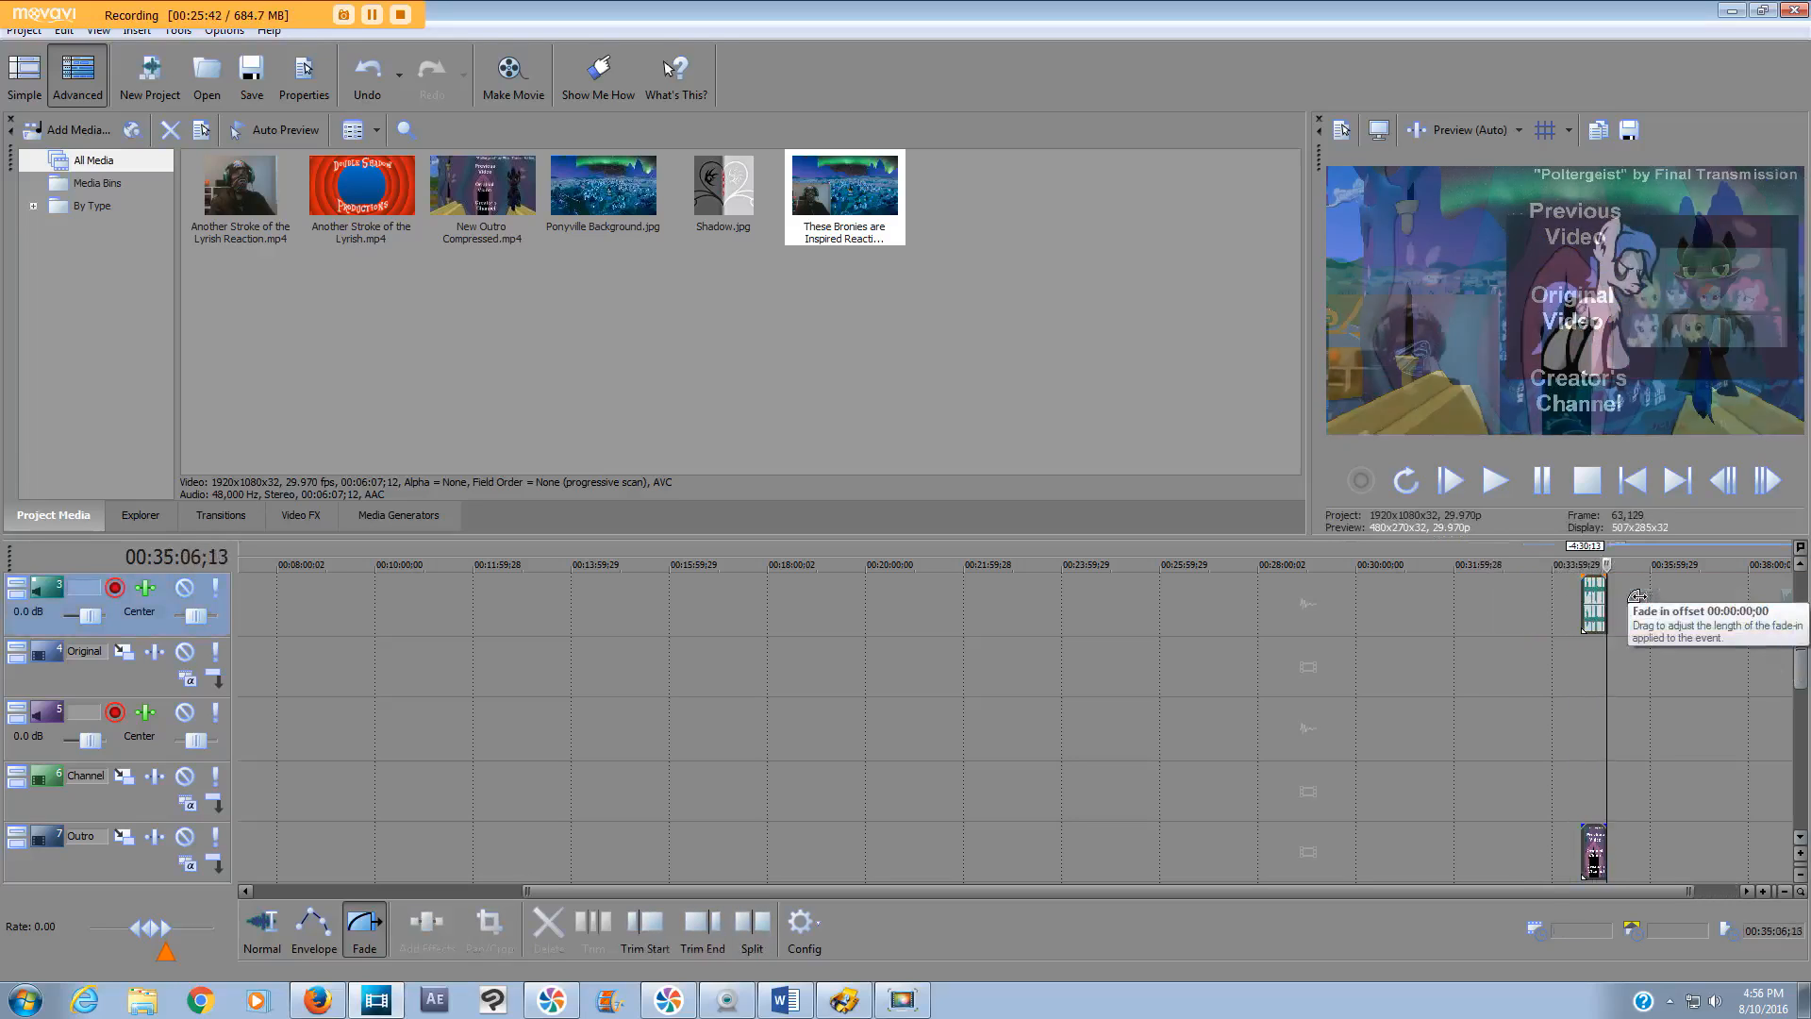
# - Shrink the Previous track's clip in the picture by enlarging its Pan/Crop frame to about 6,588.9 by 2,791.4
pyautogui.moveTo(1802, 660); pyautogui.dragTo(1804, 641)
pyautogui.moveTo(1607, 565); pyautogui.dragTo(1593, 565)
pyautogui.rightClick(1595, 660)
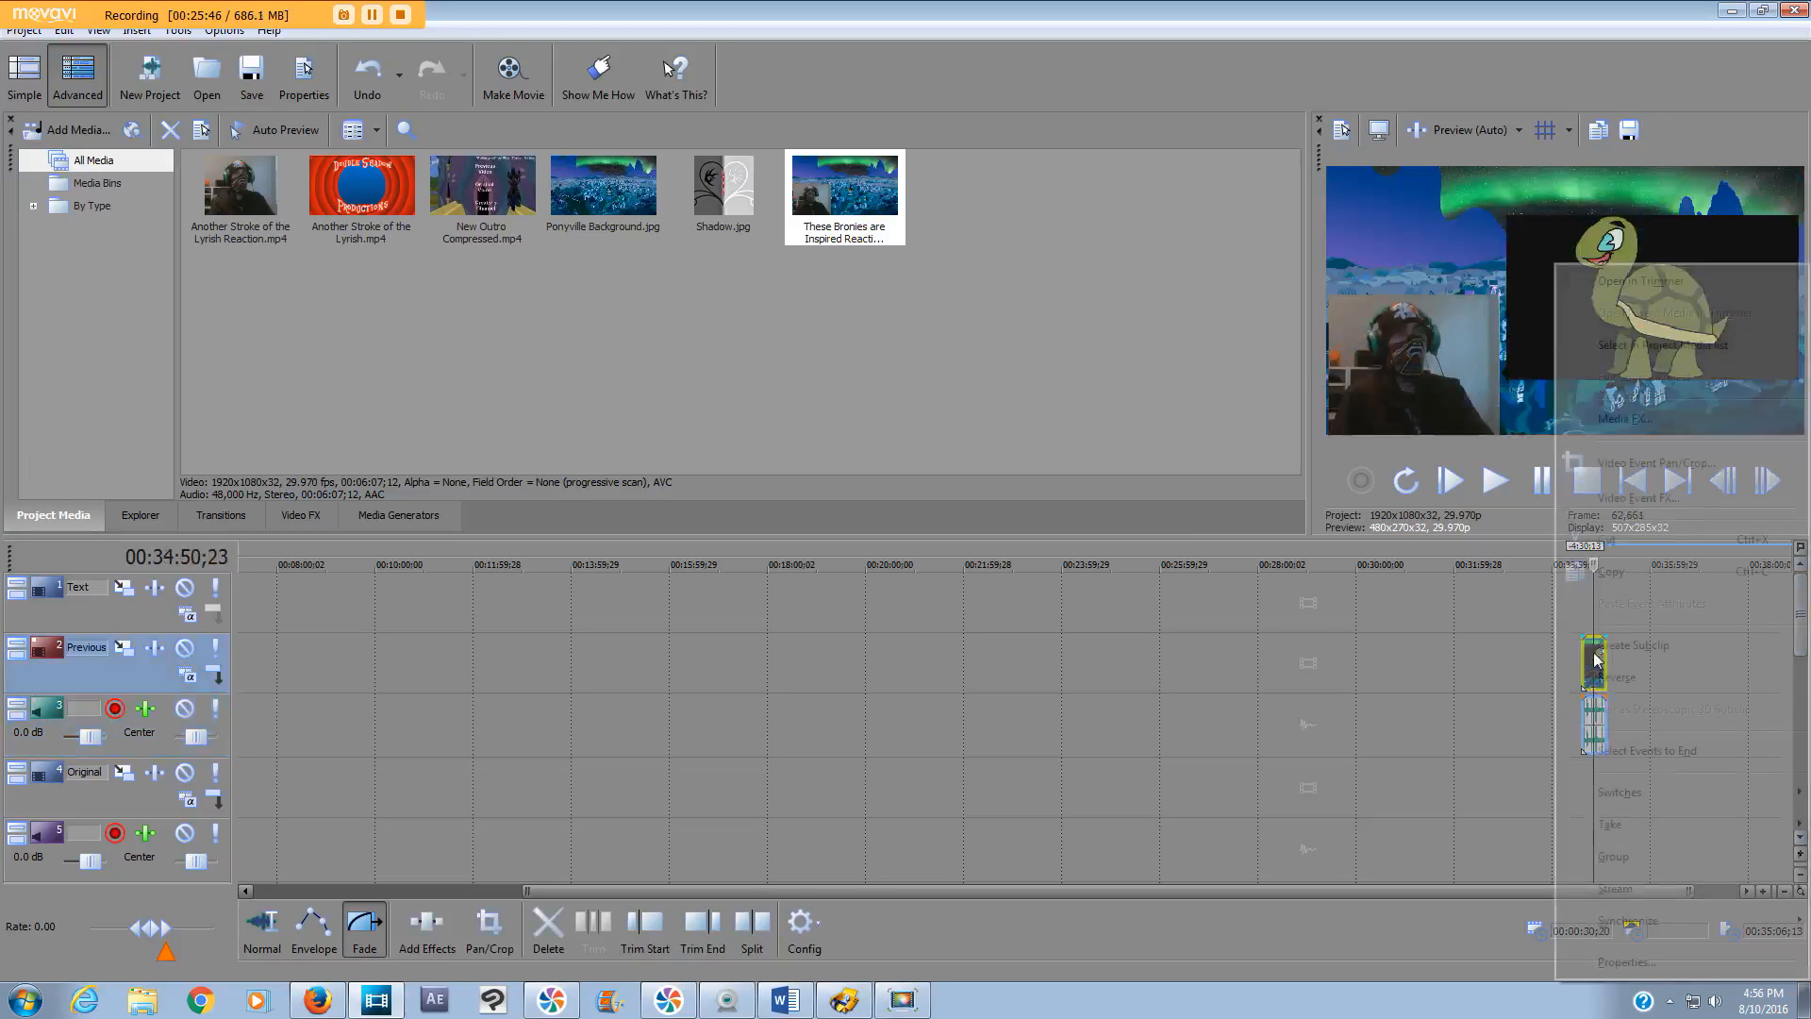
pyautogui.click(1656, 463)
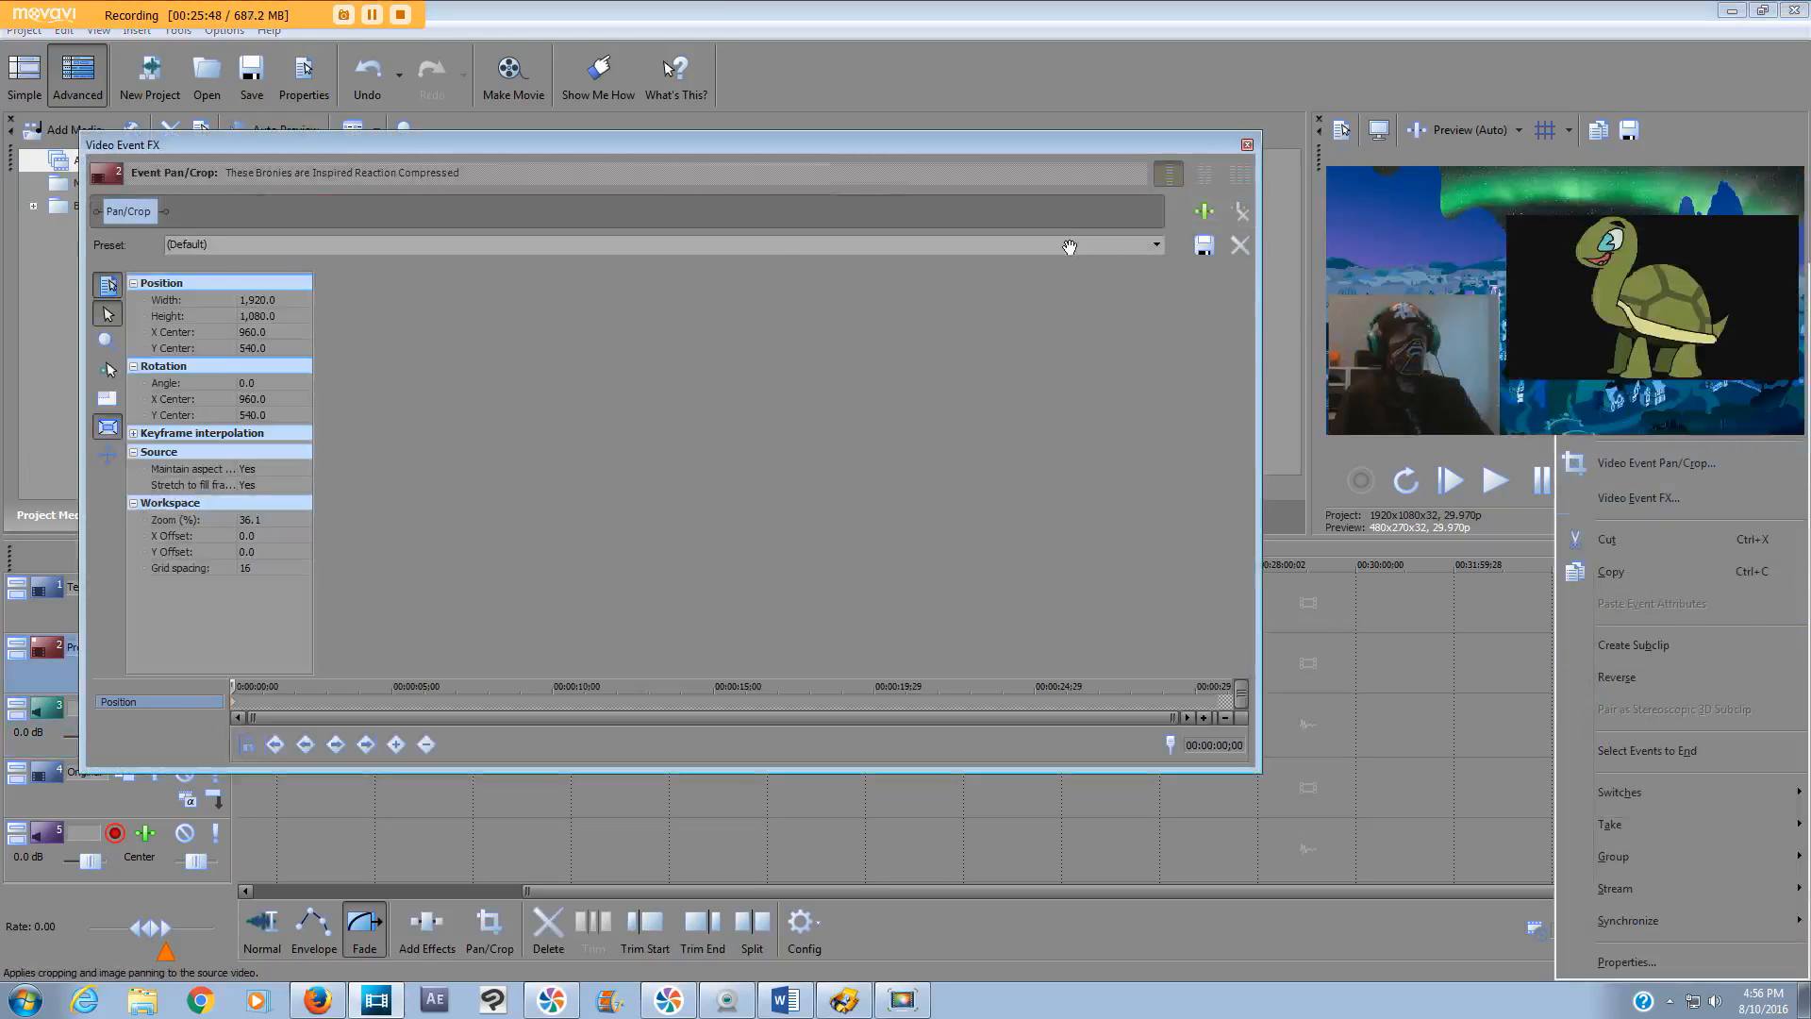
pyautogui.moveTo(1111, 292); pyautogui.dragTo(1810, 1)
pyautogui.scroll(-5, 1100, 506)
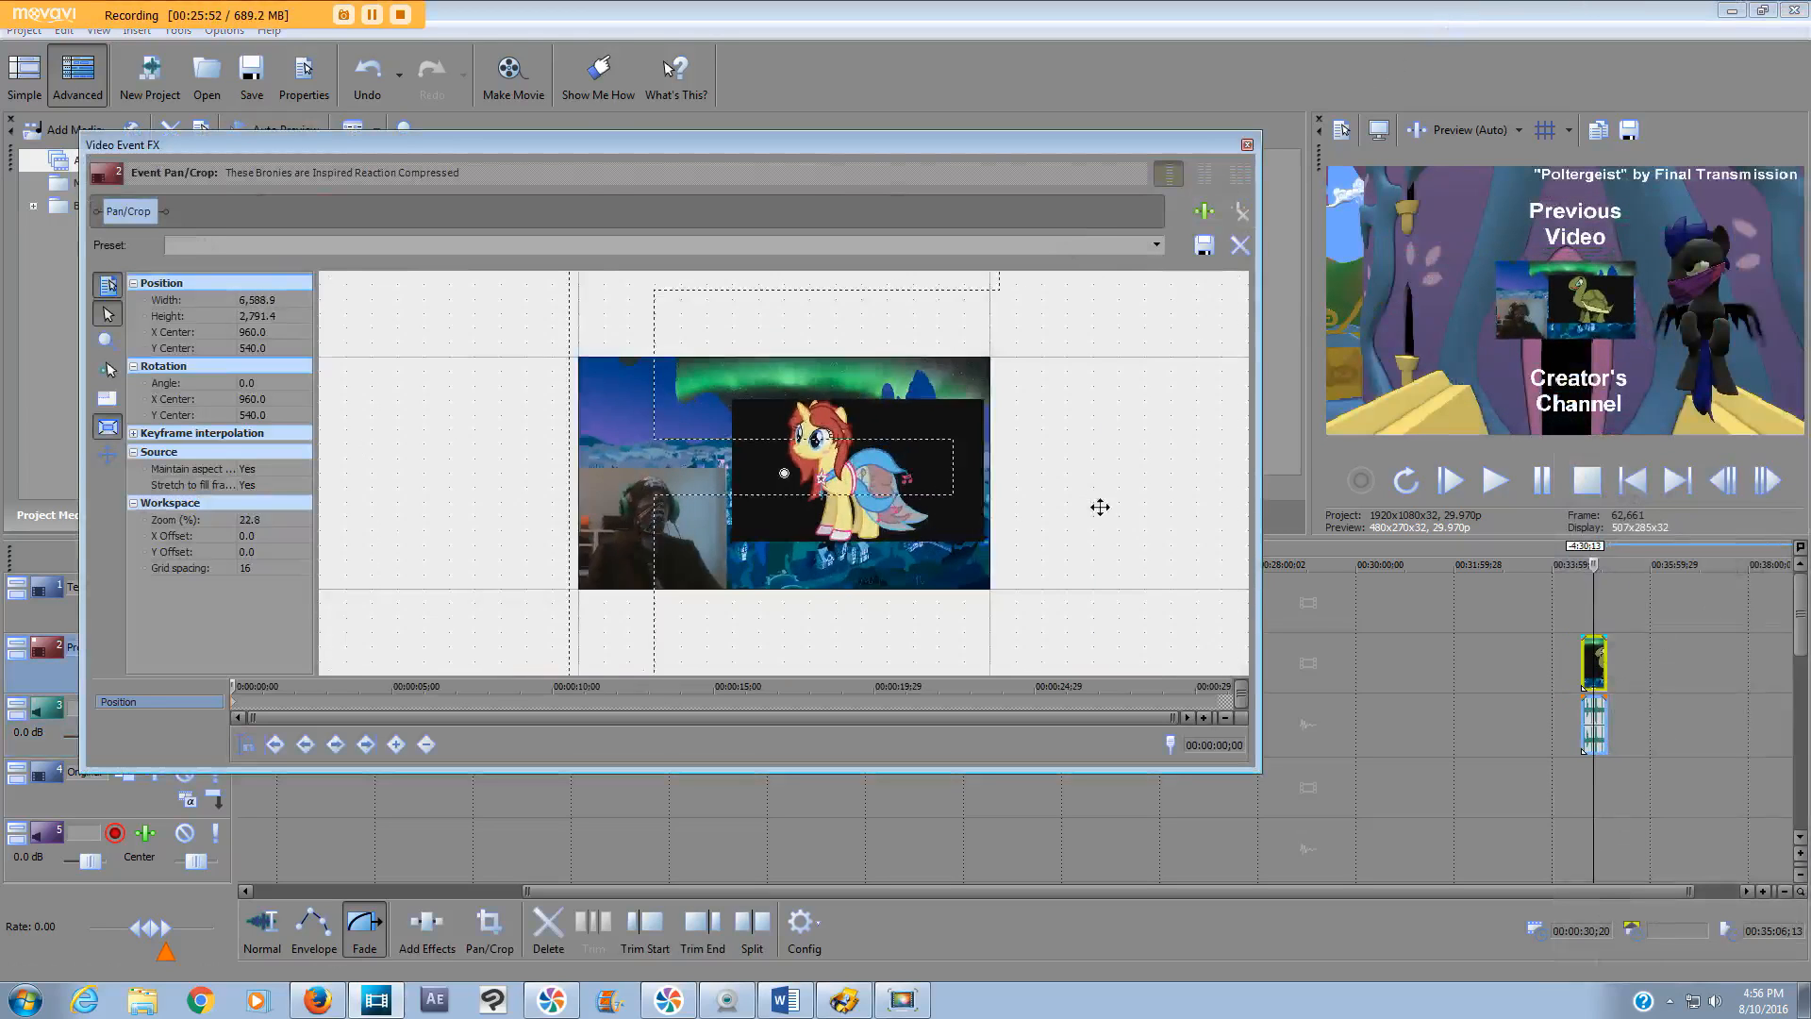
# - Restore the crop frame's widescreen proportions, enlarge it to about 6,613.9 by 3,720.3, and center it near X 2,792.1, Y 1,662.5, beside the Previous Video label
pyautogui.moveTo(747, 434); pyautogui.dragTo(874, 497)
pyautogui.rightClick(863, 522)
pyautogui.click(953, 672)
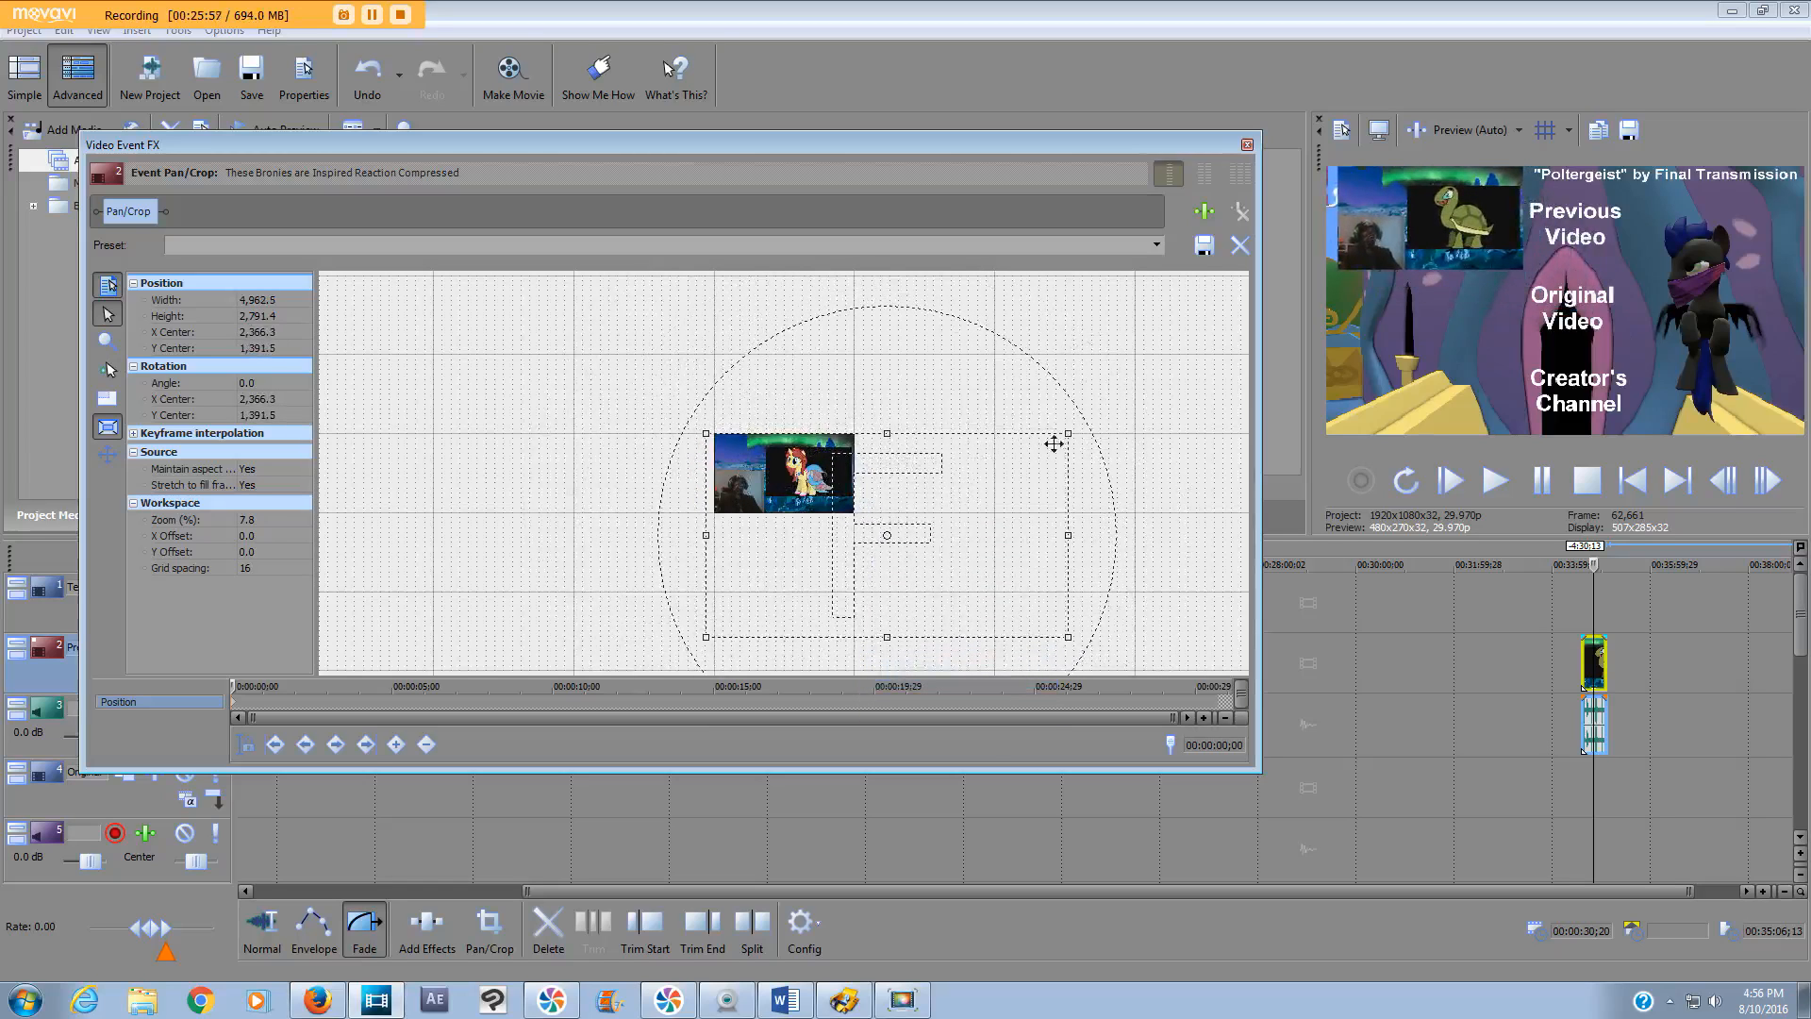
pyautogui.moveTo(1066, 435); pyautogui.dragTo(1151, 410)
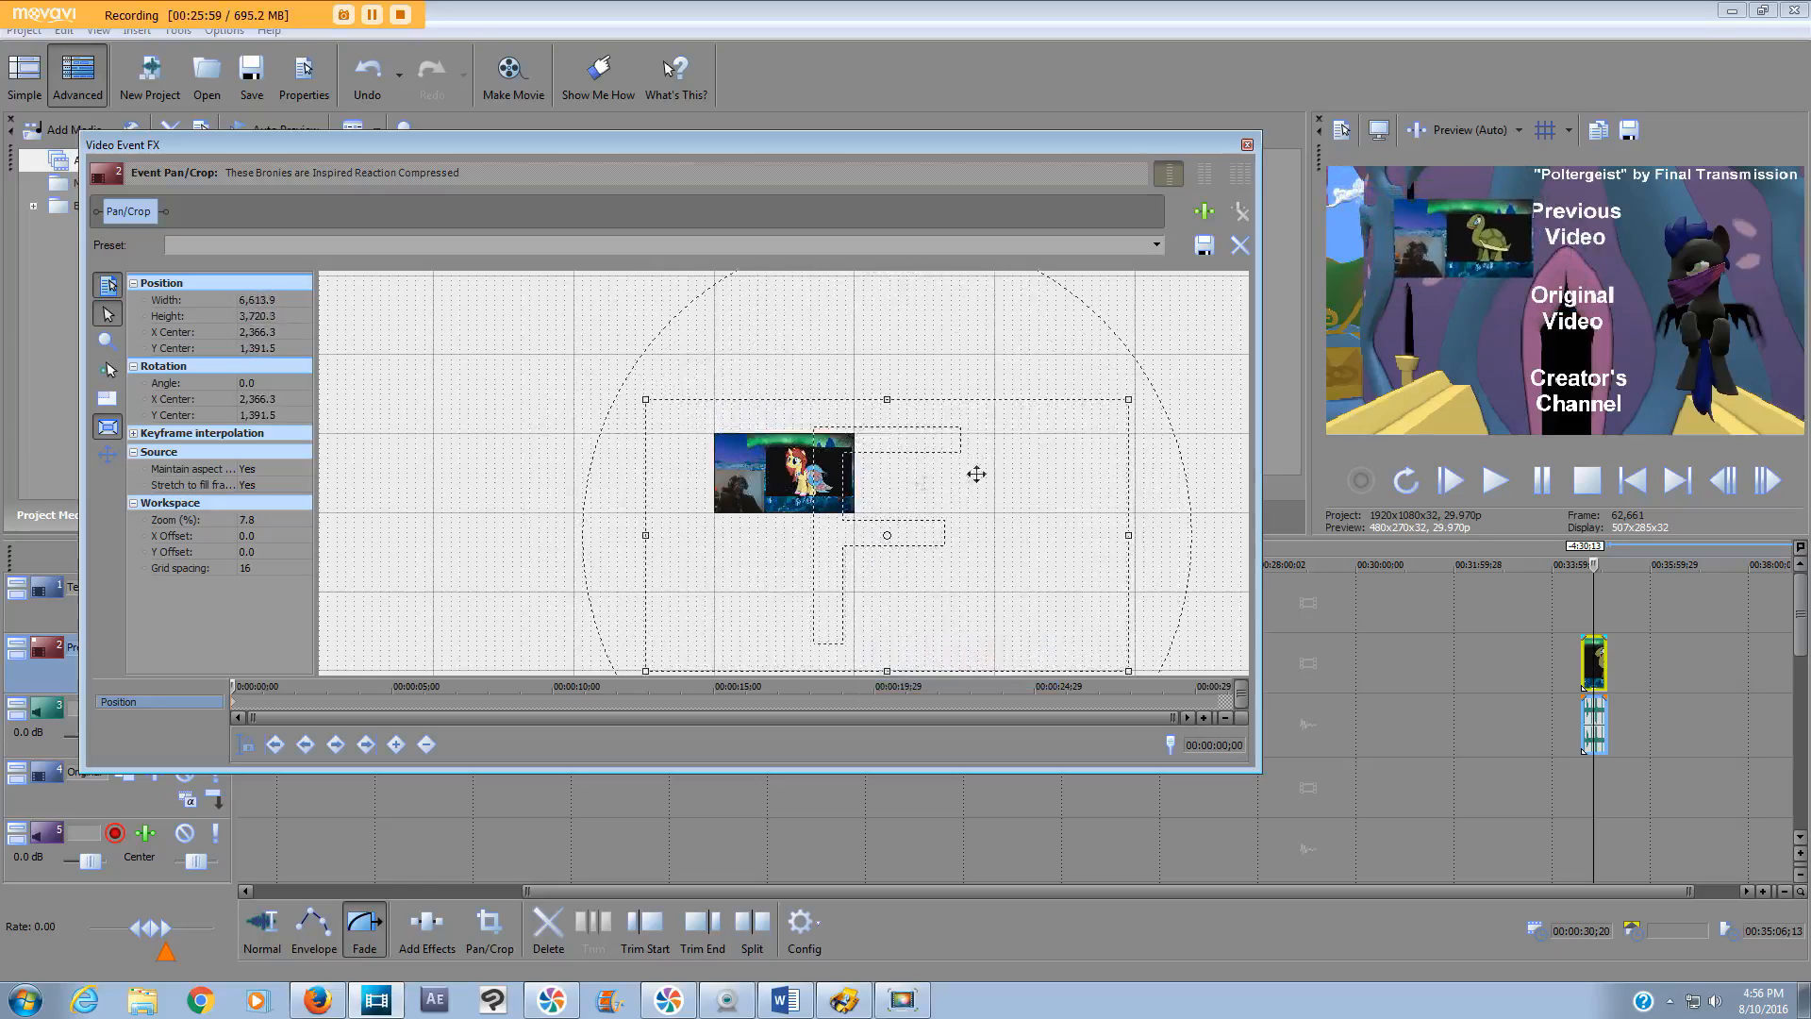
pyautogui.moveTo(908, 502); pyautogui.dragTo(915, 509)
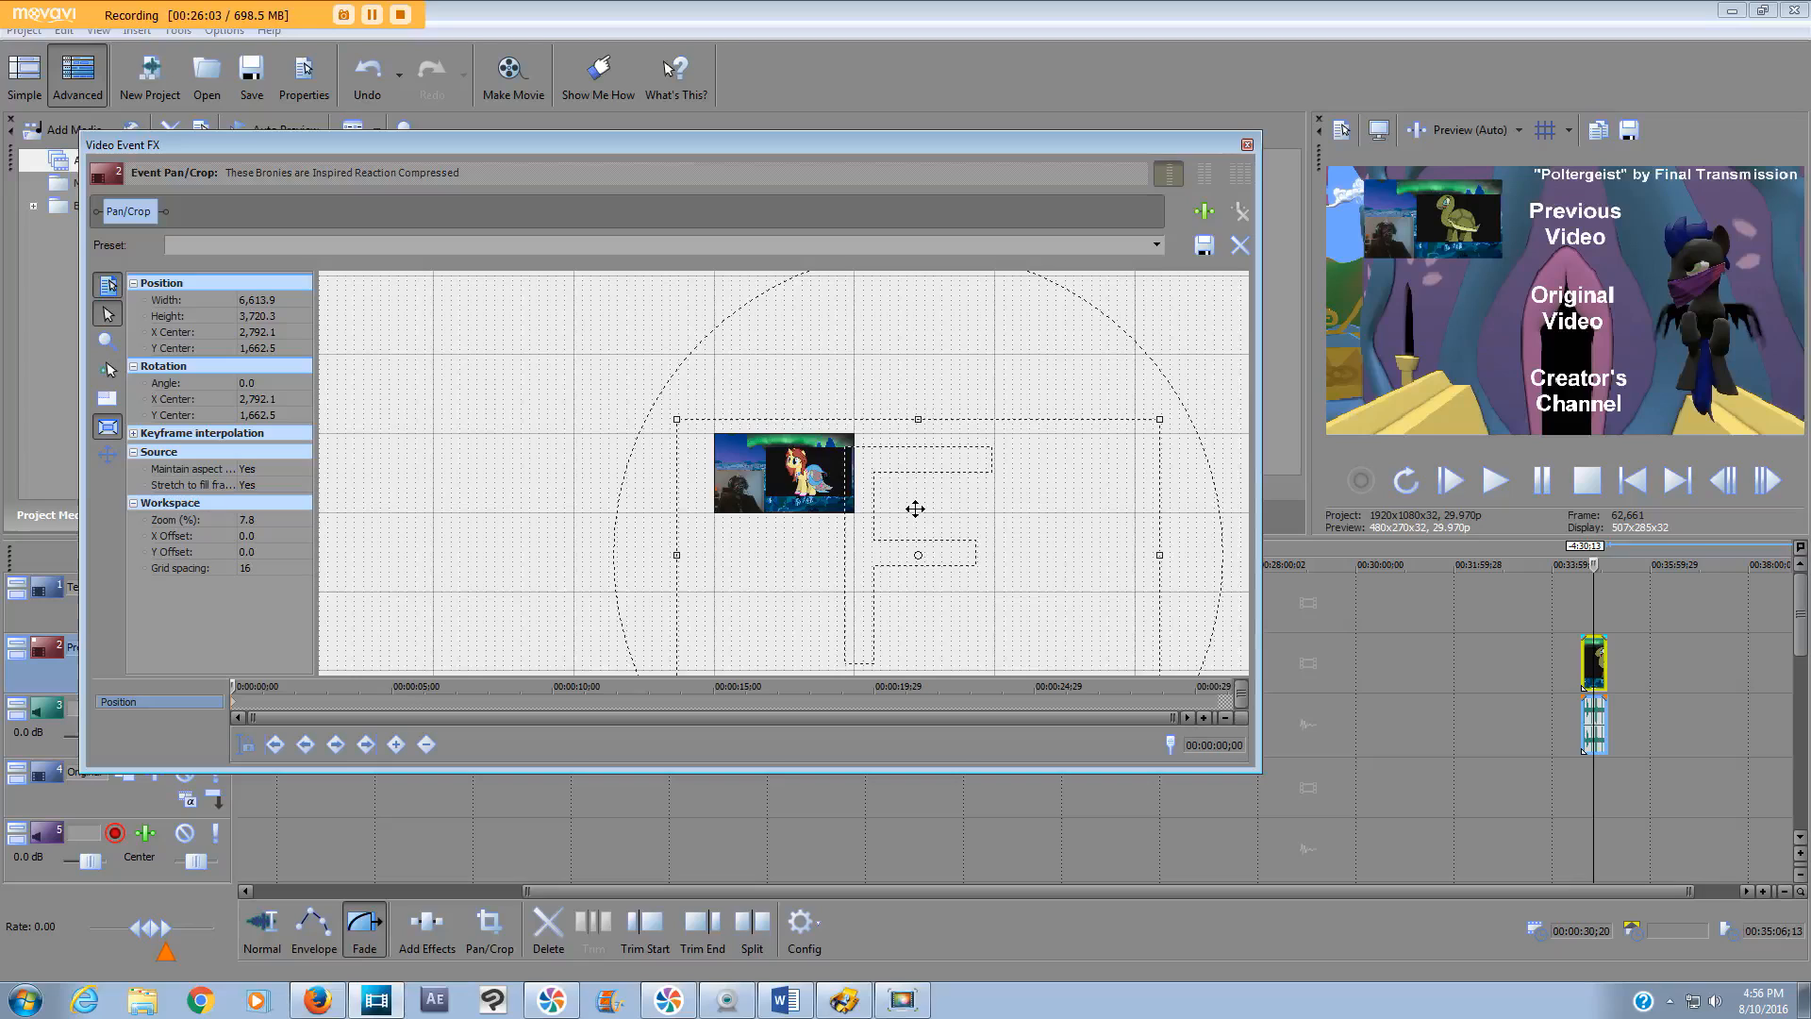
pyautogui.click(1249, 146)
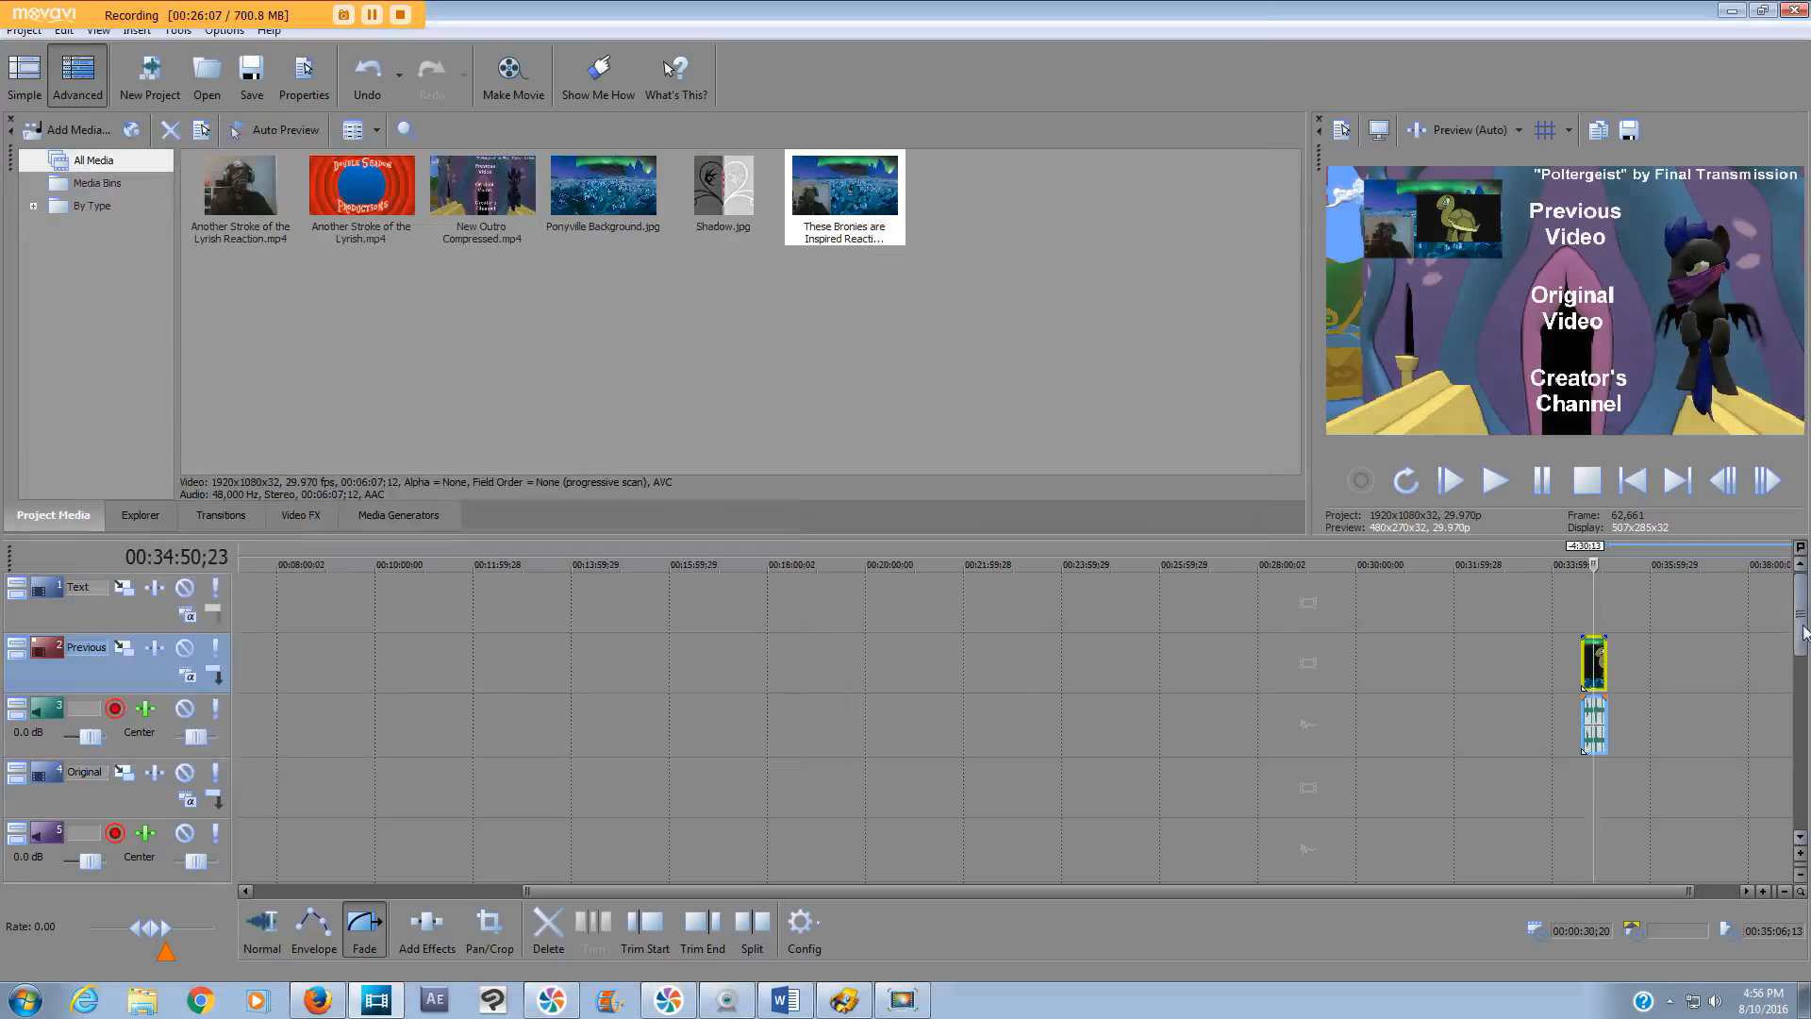
# - Add Another Stroke of the Lyrish.mp4 to the Original track, split it at 00:35:20;05 and delete the part before the cut
pyautogui.moveTo(1804, 631); pyautogui.dragTo(1804, 667)
pyautogui.moveTo(345, 209)
pyautogui.mouseDown()
pyautogui.moveTo(872, 745)
pyautogui.moveTo(894, 690)
pyautogui.mouseUp()
pyautogui.click(710, 585)
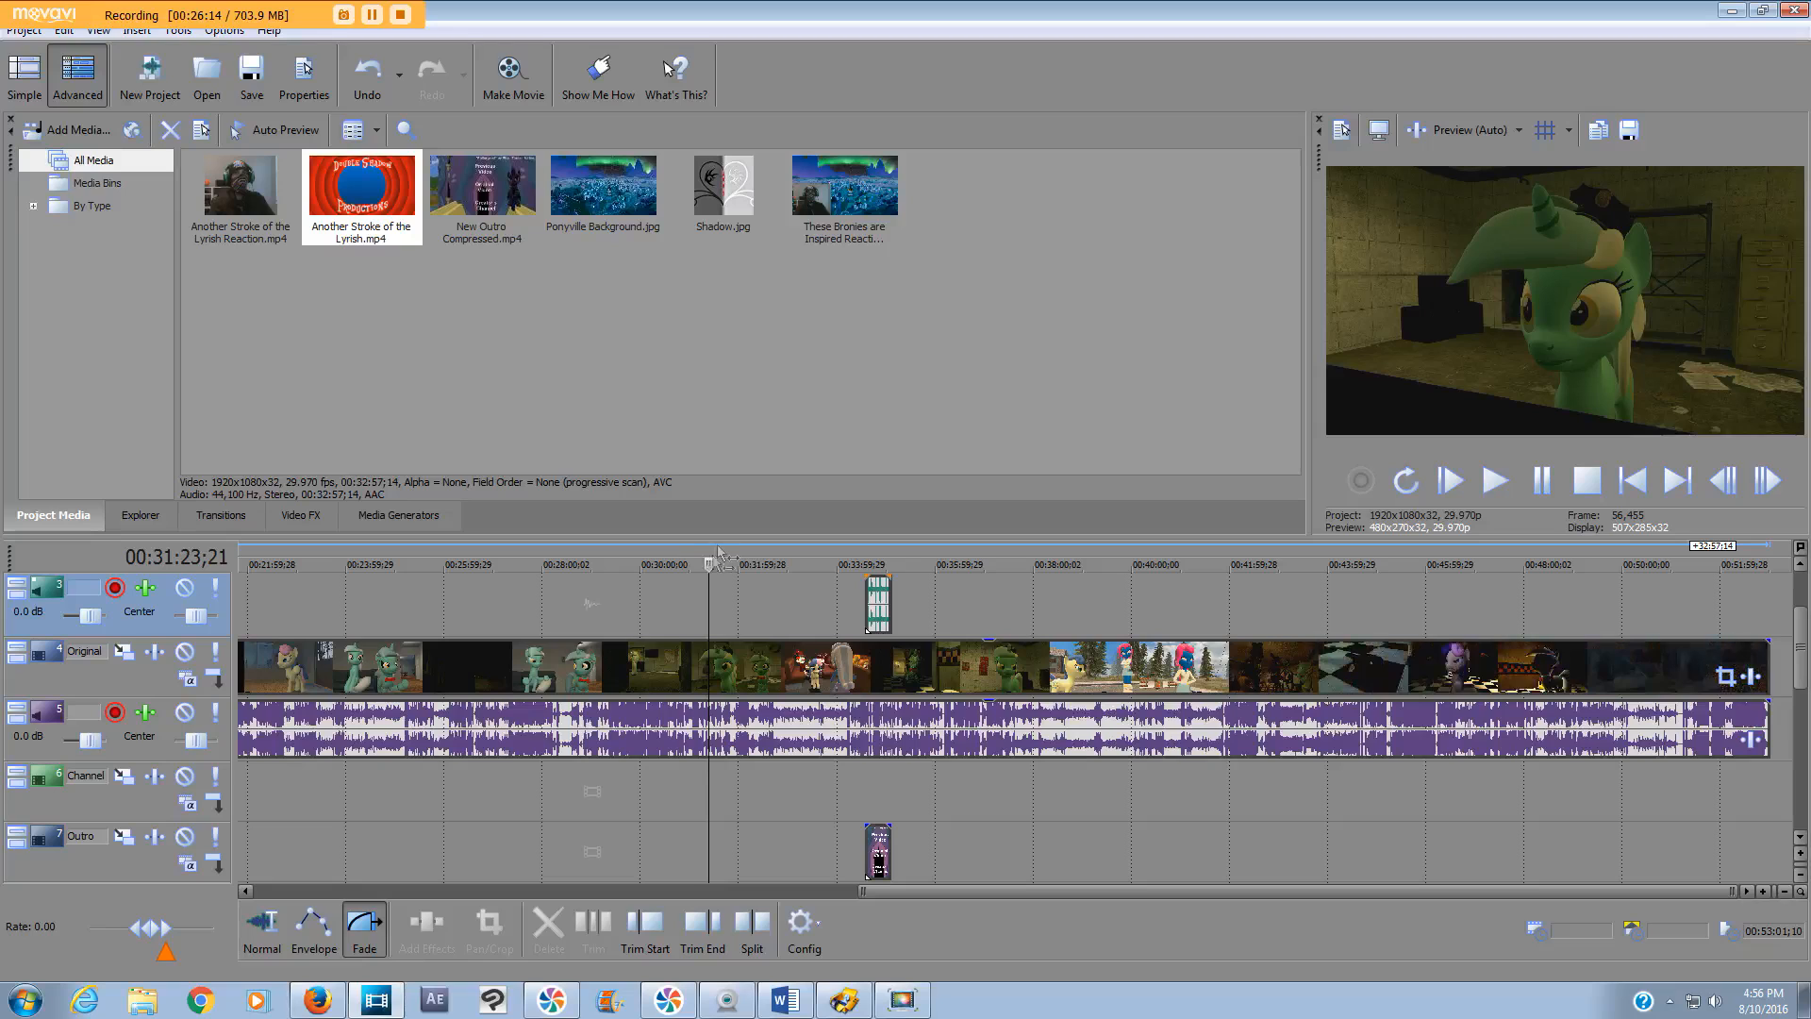
pyautogui.moveTo(709, 564); pyautogui.dragTo(903, 586)
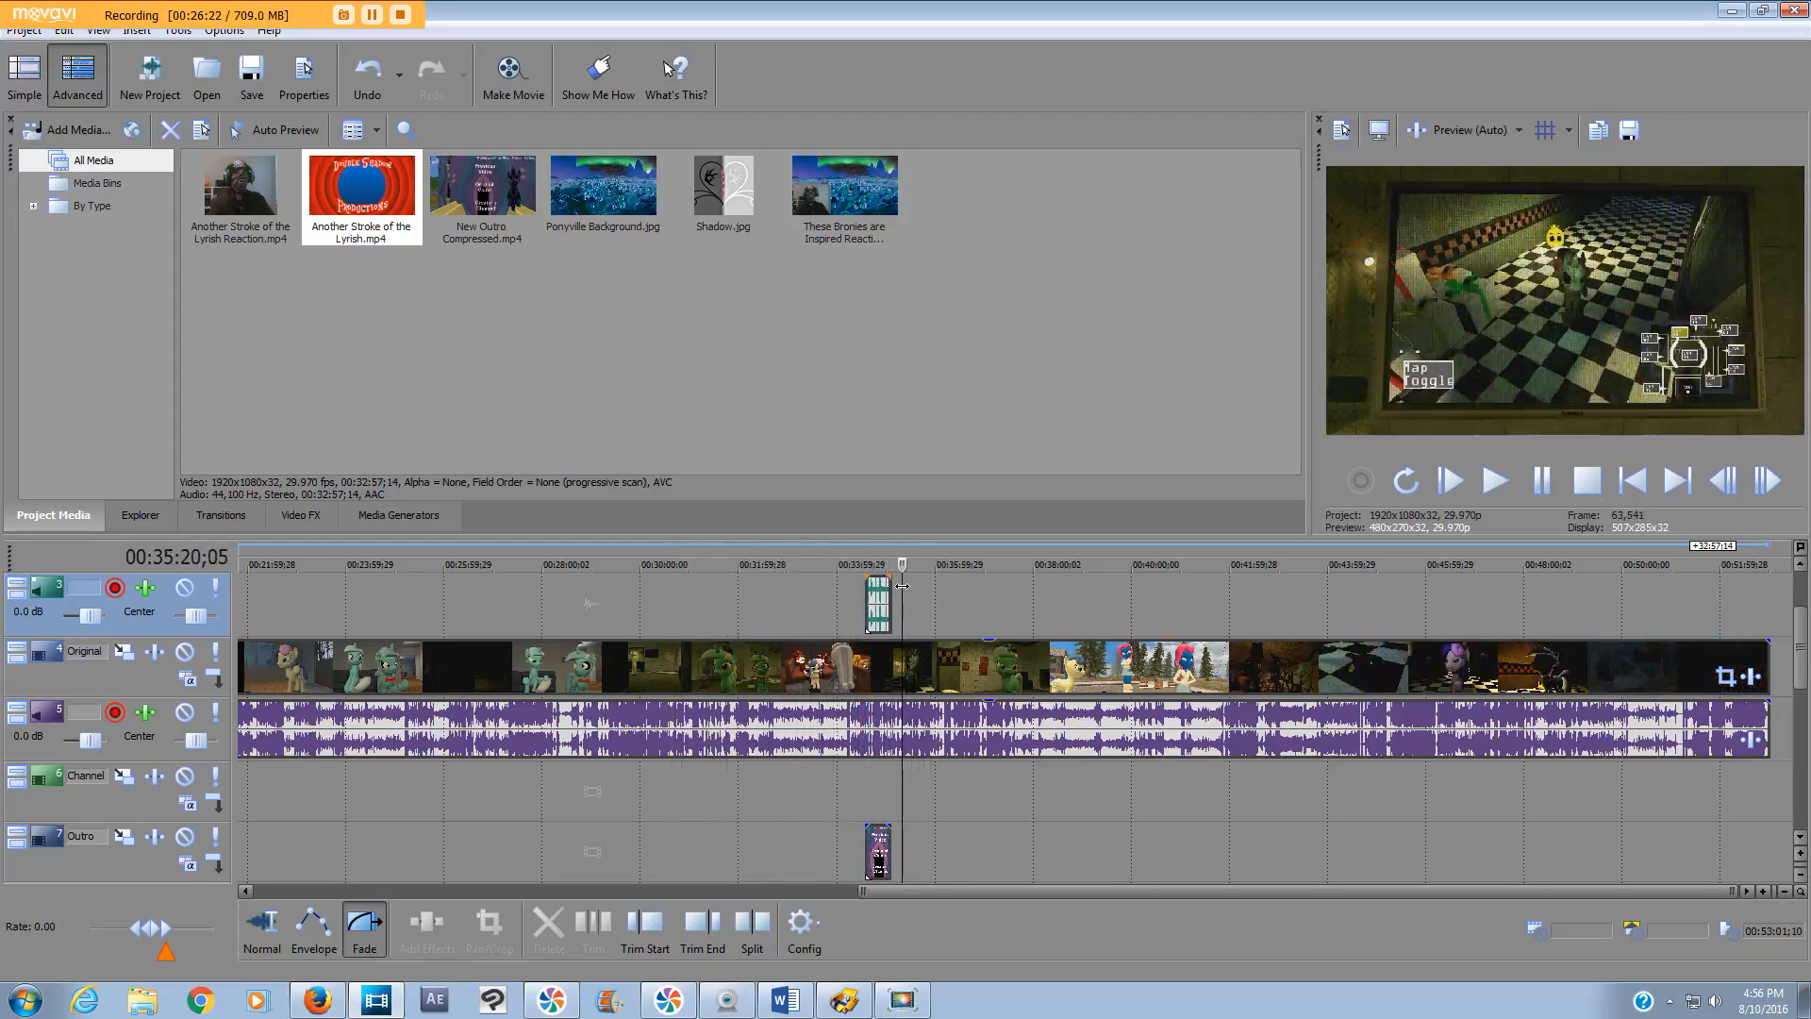
pyautogui.press('s')
pyautogui.click(669, 667)
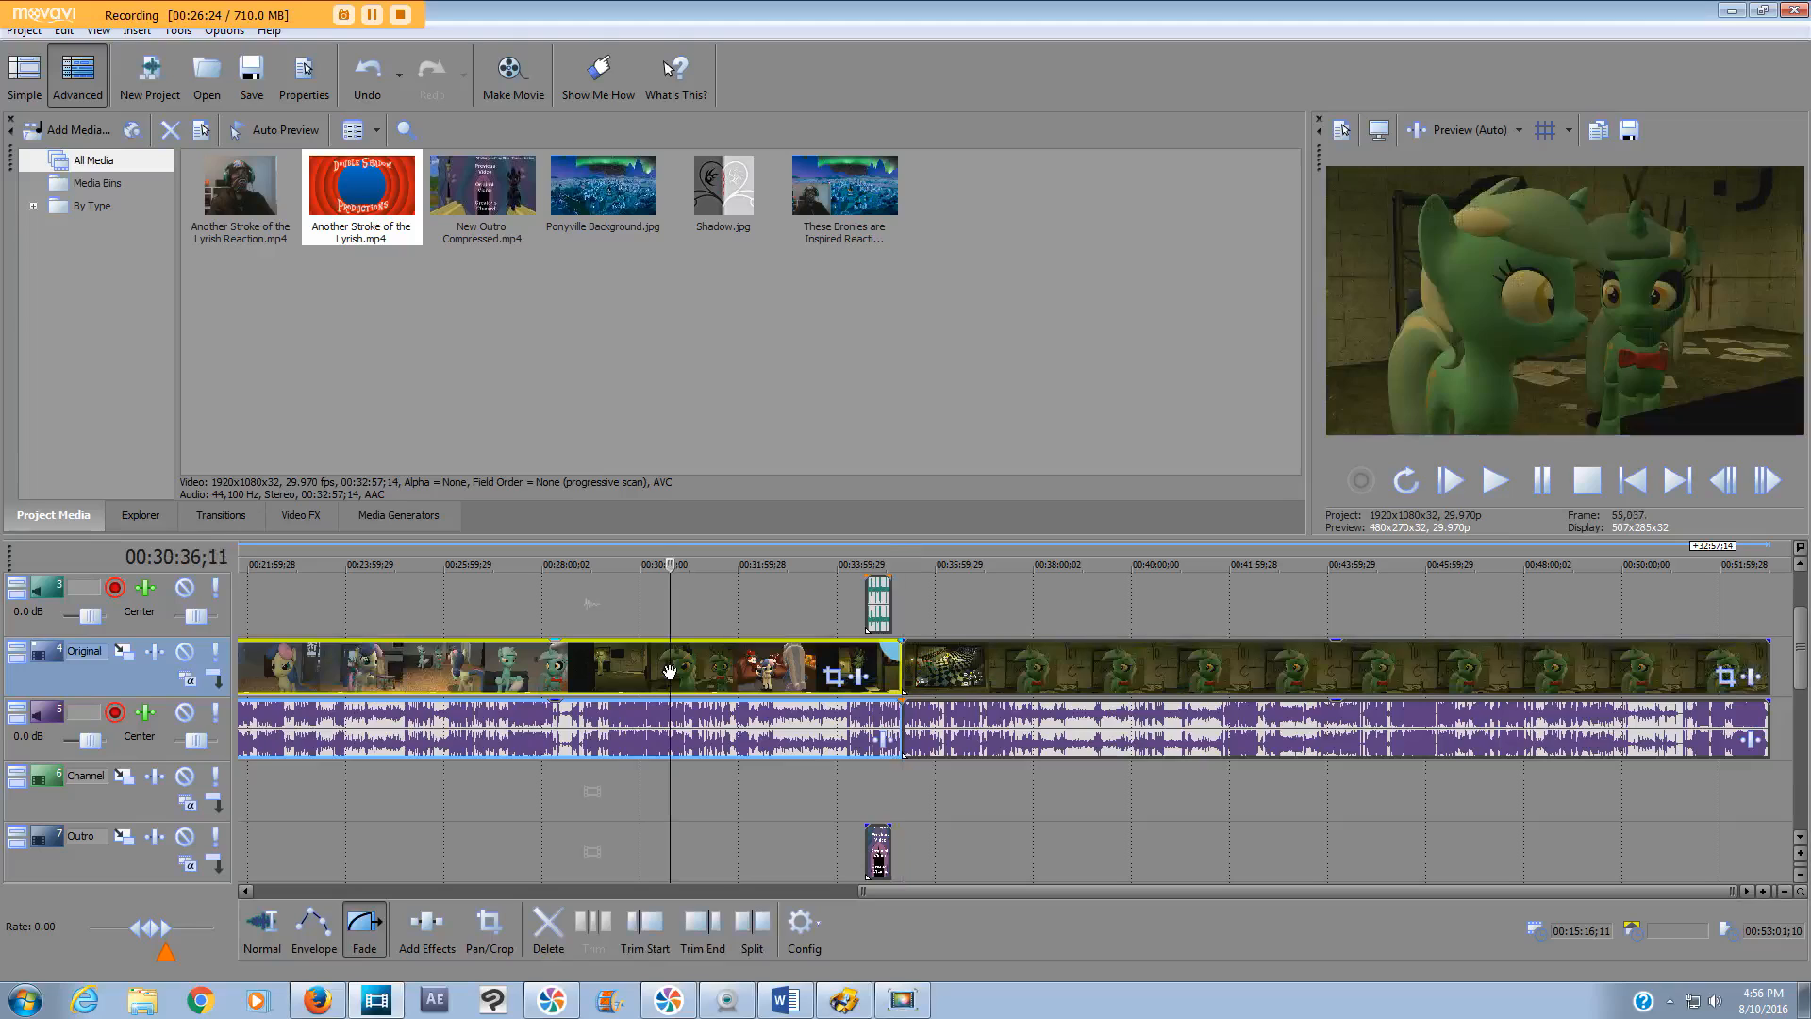
pyautogui.press('Delete')
# - Move the Original track's remaining clip to the outro's start and cut off everything beyond the outro's end
pyautogui.moveTo(967, 667); pyautogui.dragTo(936, 668)
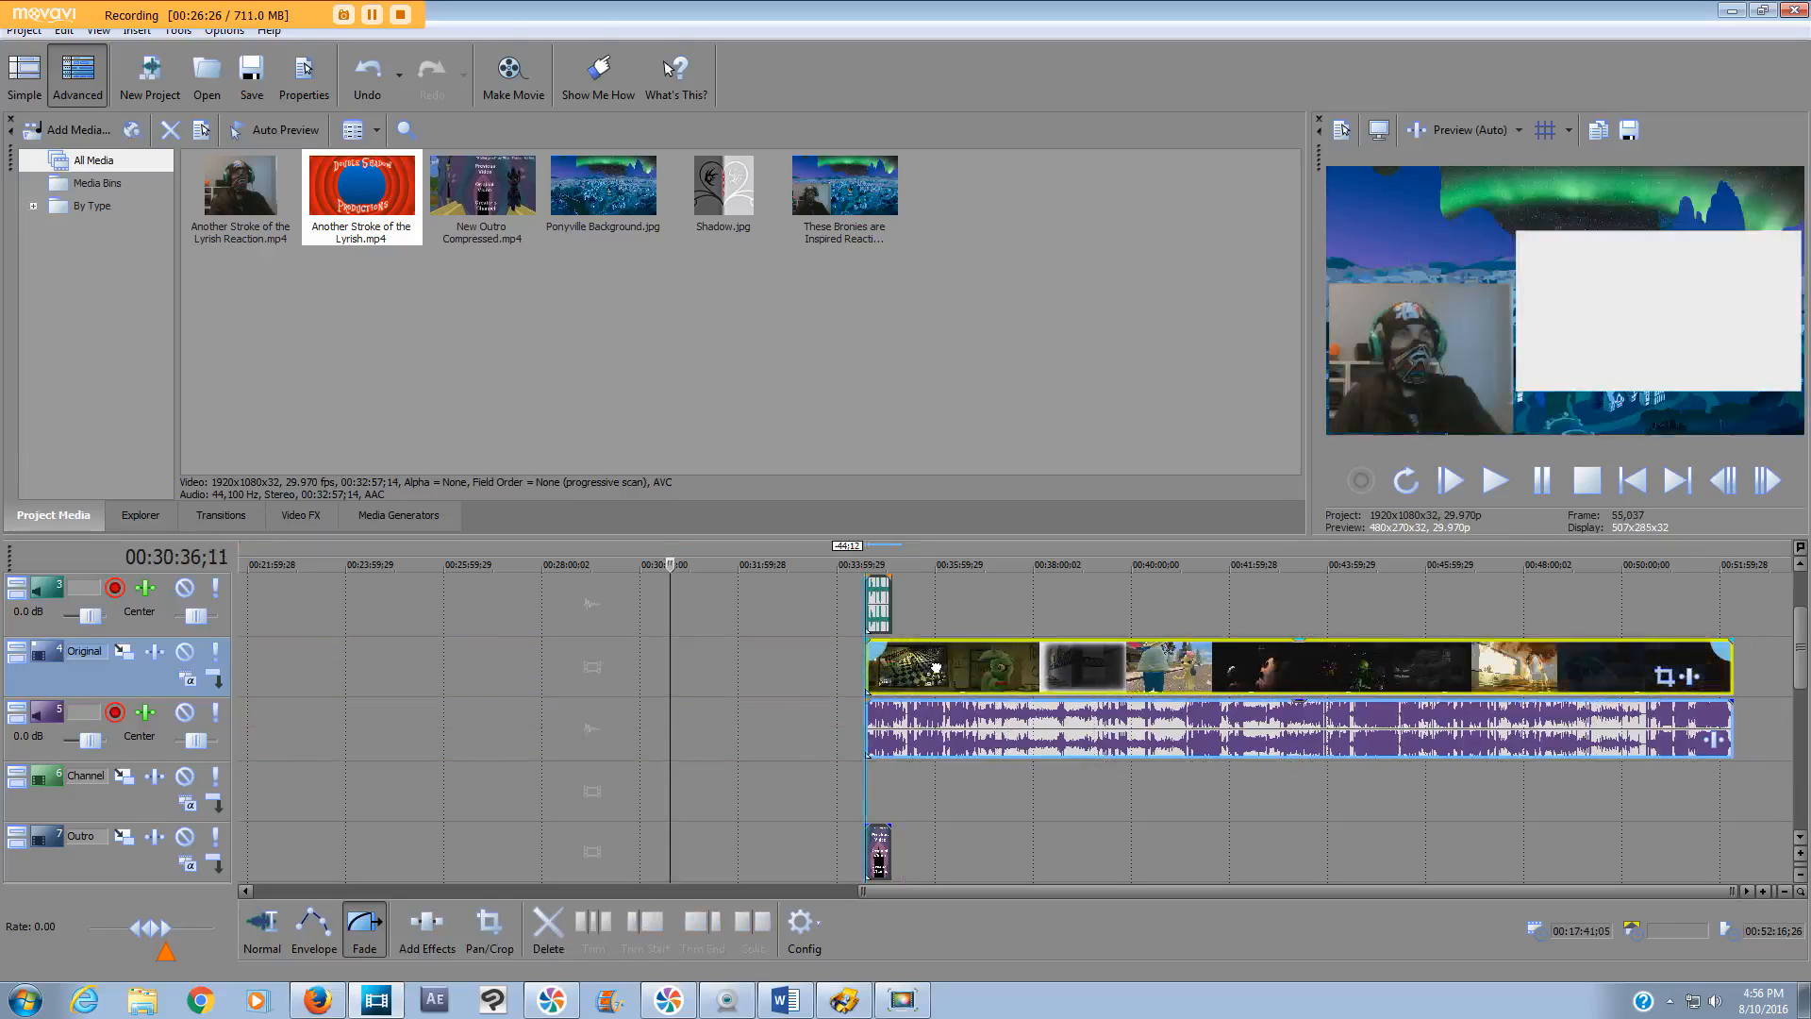
pyautogui.moveTo(670, 563); pyautogui.dragTo(898, 591)
pyautogui.press('s')
pyautogui.press('Delete')
# - Shrink the Original track's clip with a Pan/Crop frame of about 6,801.9 by 3,132.1, centered near X 2,841.0, Y 424.4, beside the Original Video label
pyautogui.click(880, 667)
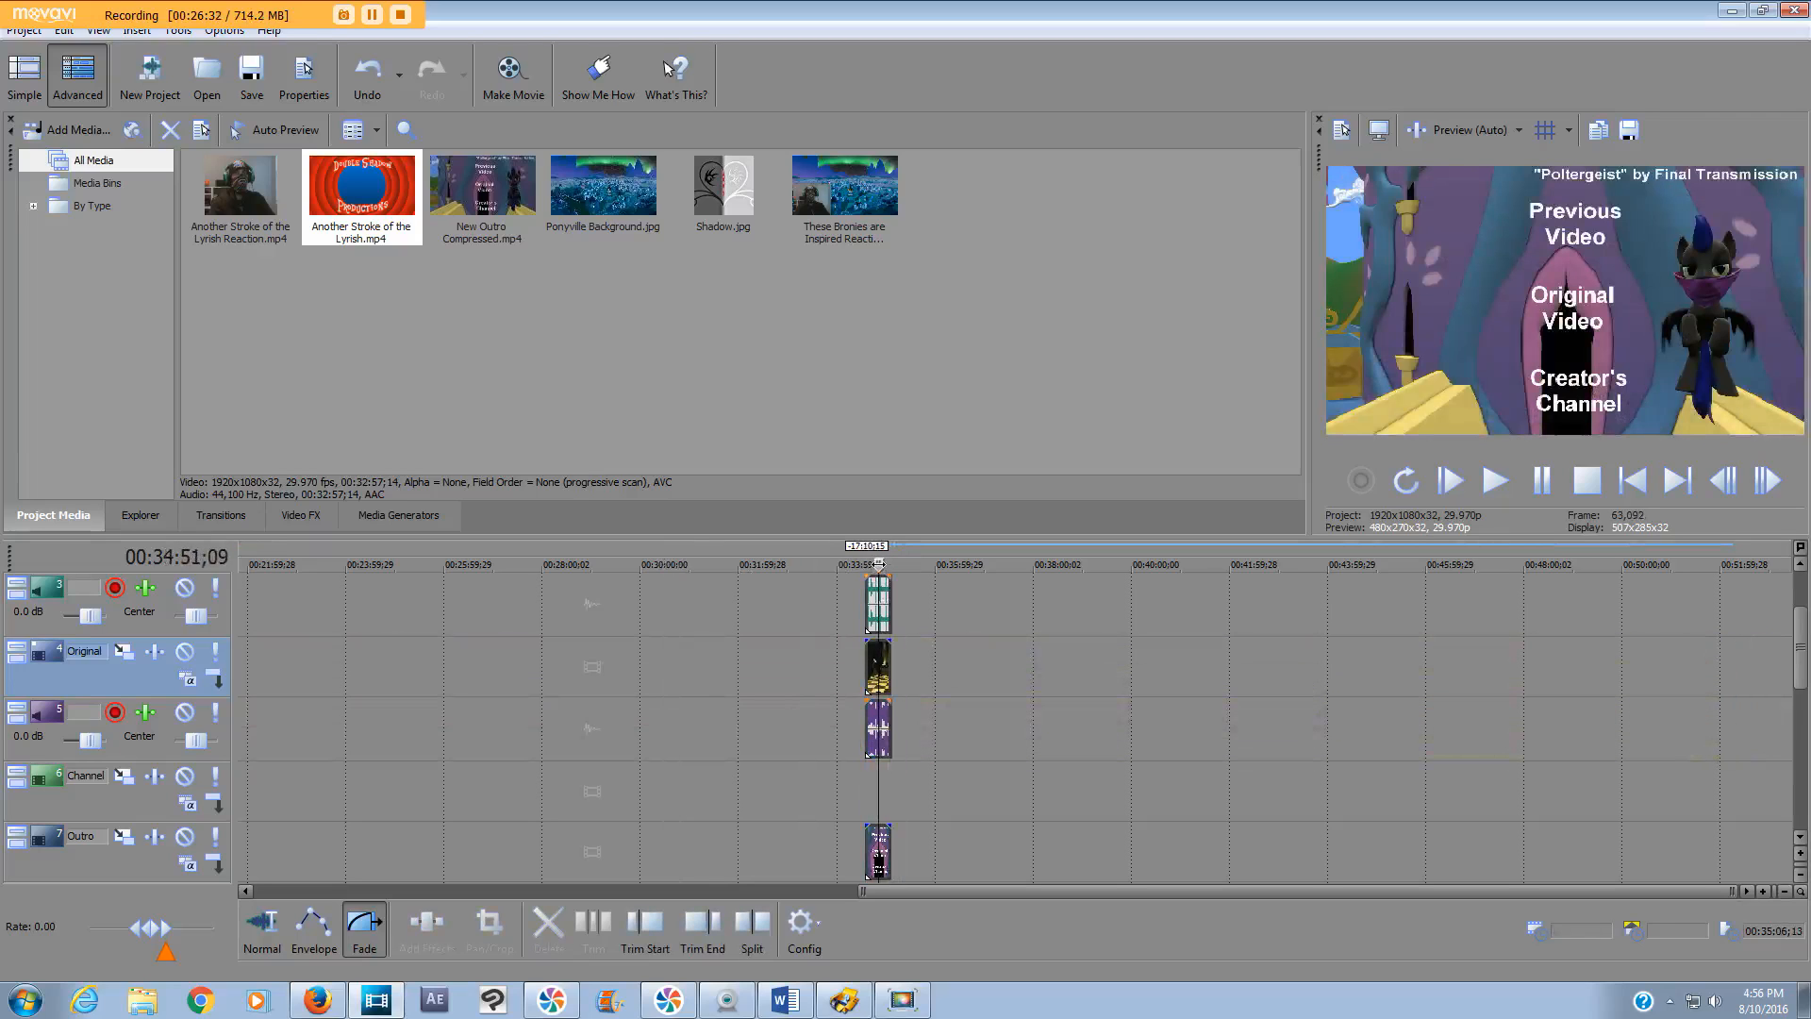
pyautogui.rightClick(880, 667)
pyautogui.click(1002, 489)
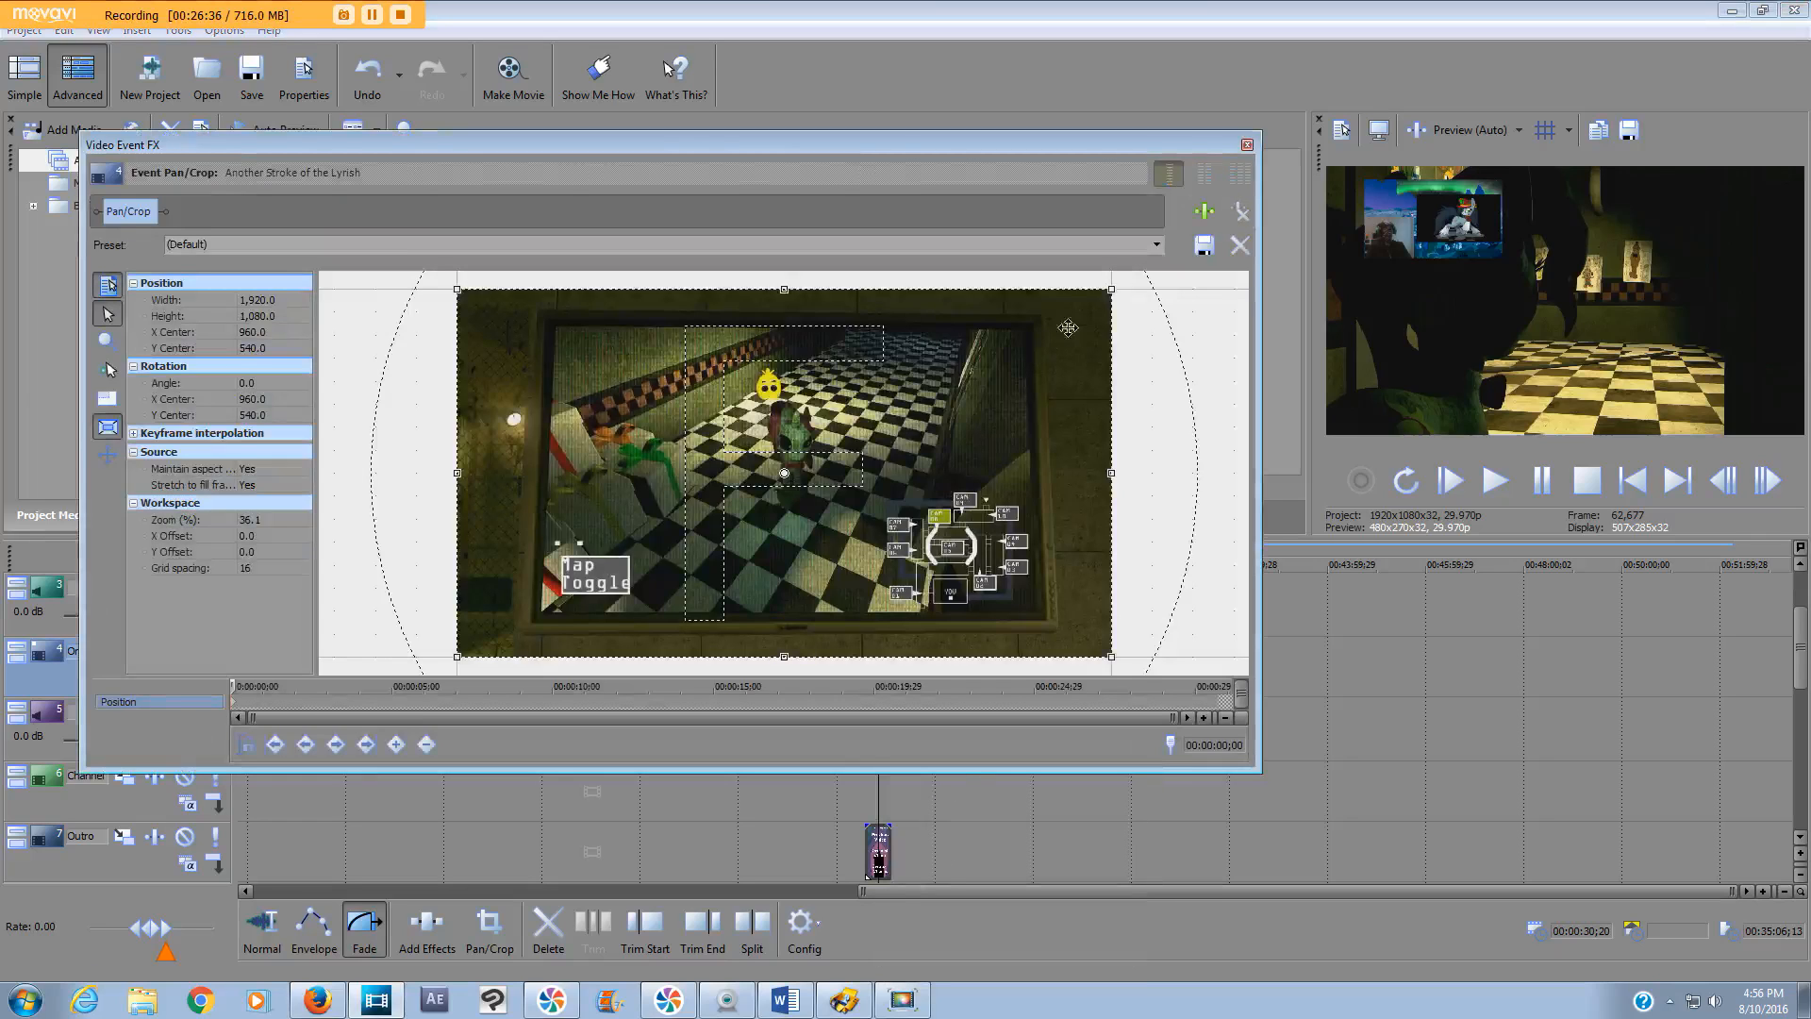
pyautogui.moveTo(1109, 294); pyautogui.dragTo(1623, 153)
pyautogui.scroll(-10, 897, 292)
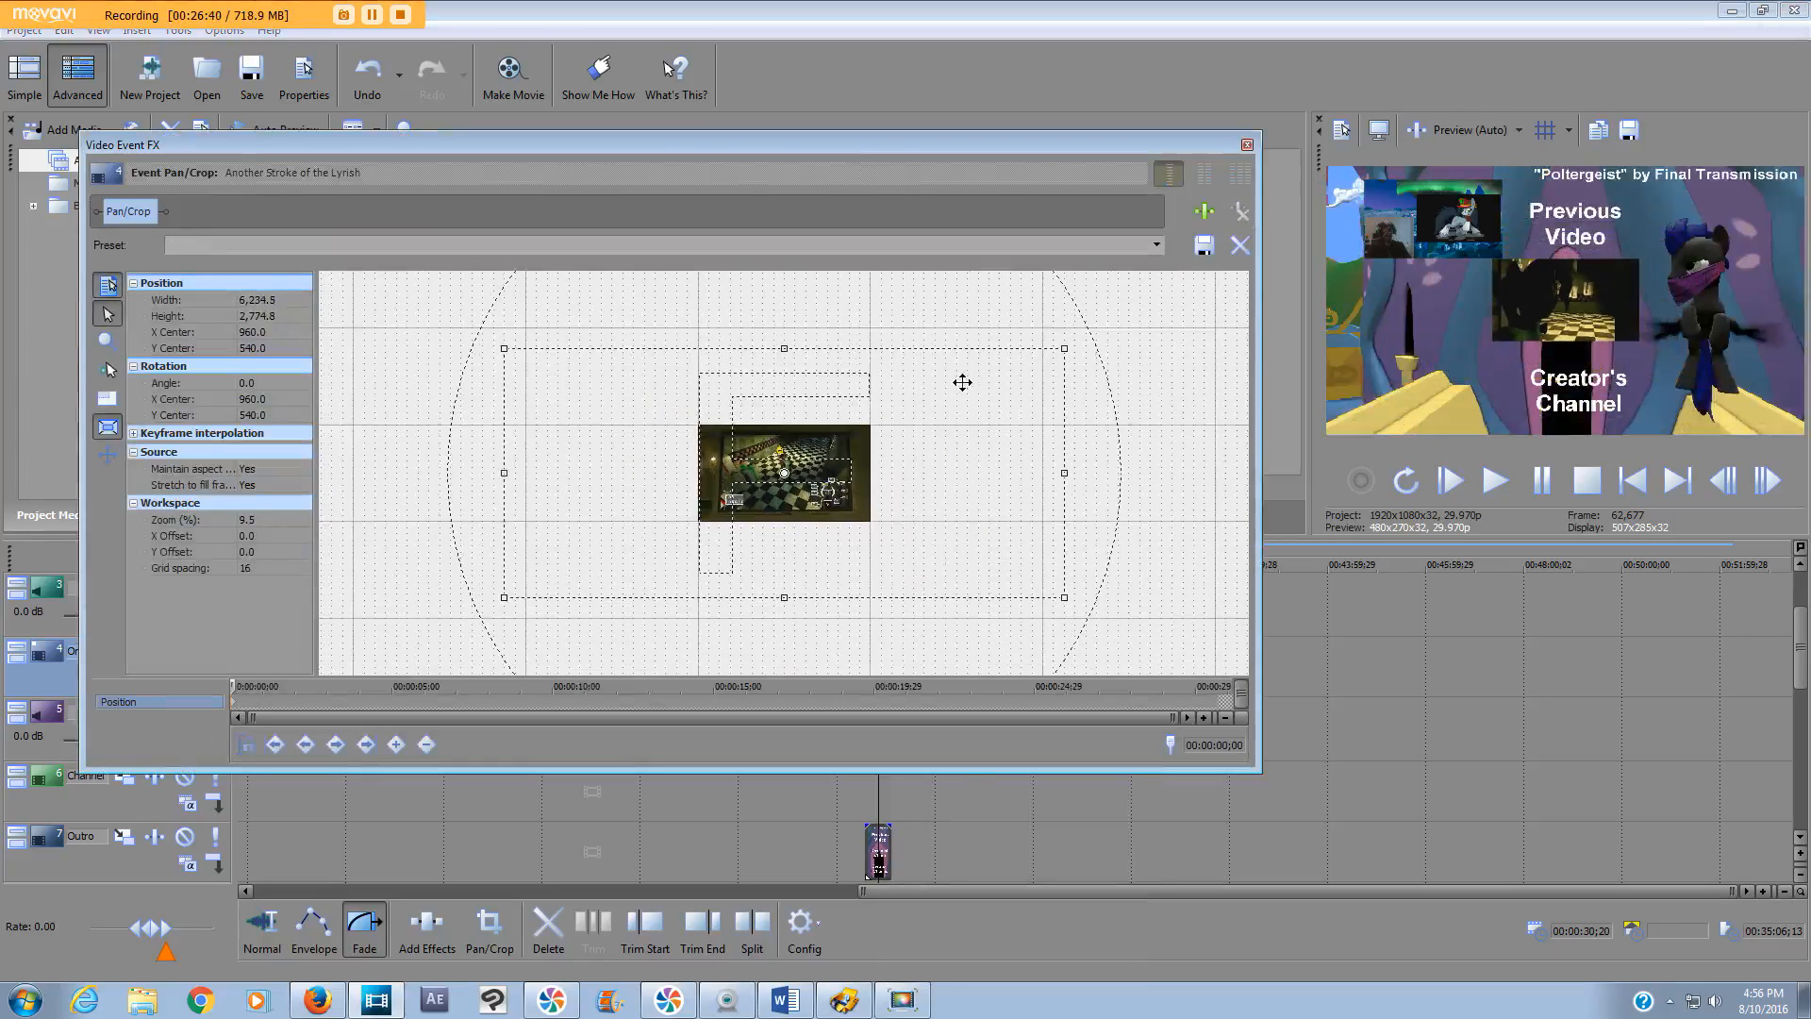
pyautogui.moveTo(781, 459); pyautogui.dragTo(935, 446)
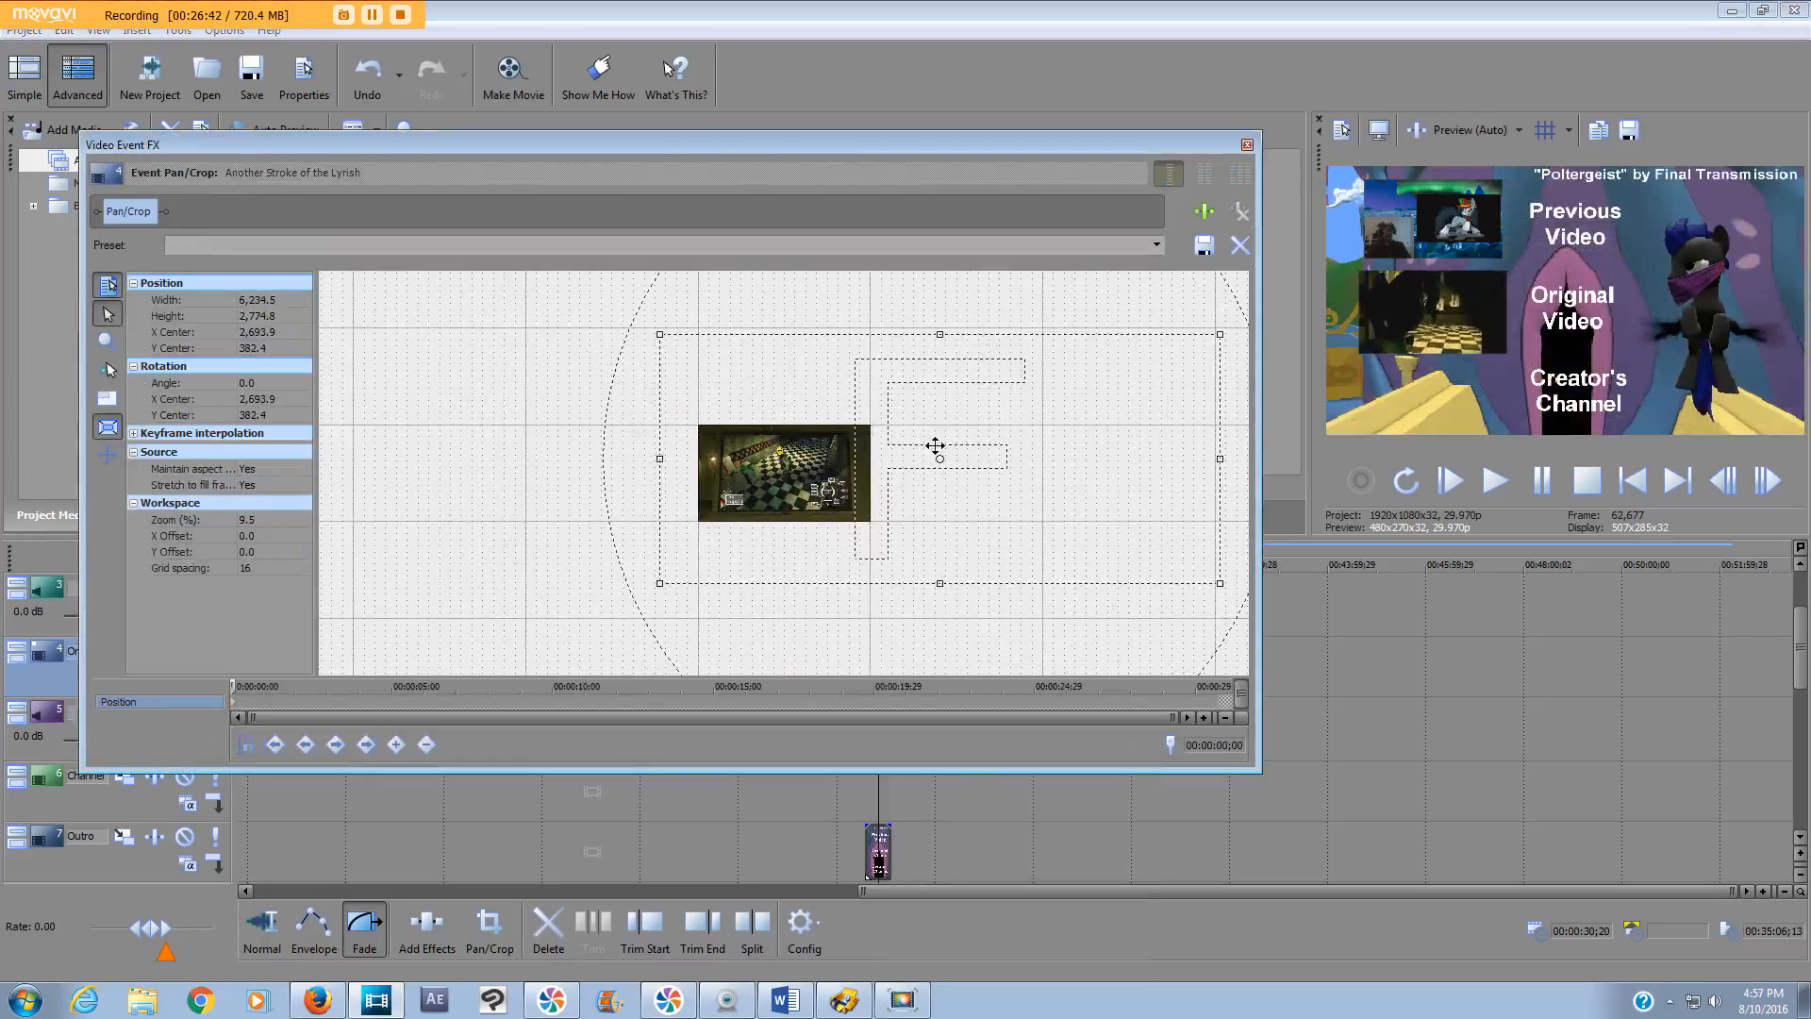
pyautogui.moveTo(1220, 334); pyautogui.dragTo(1245, 318)
pyautogui.moveTo(1033, 410); pyautogui.dragTo(1046, 414)
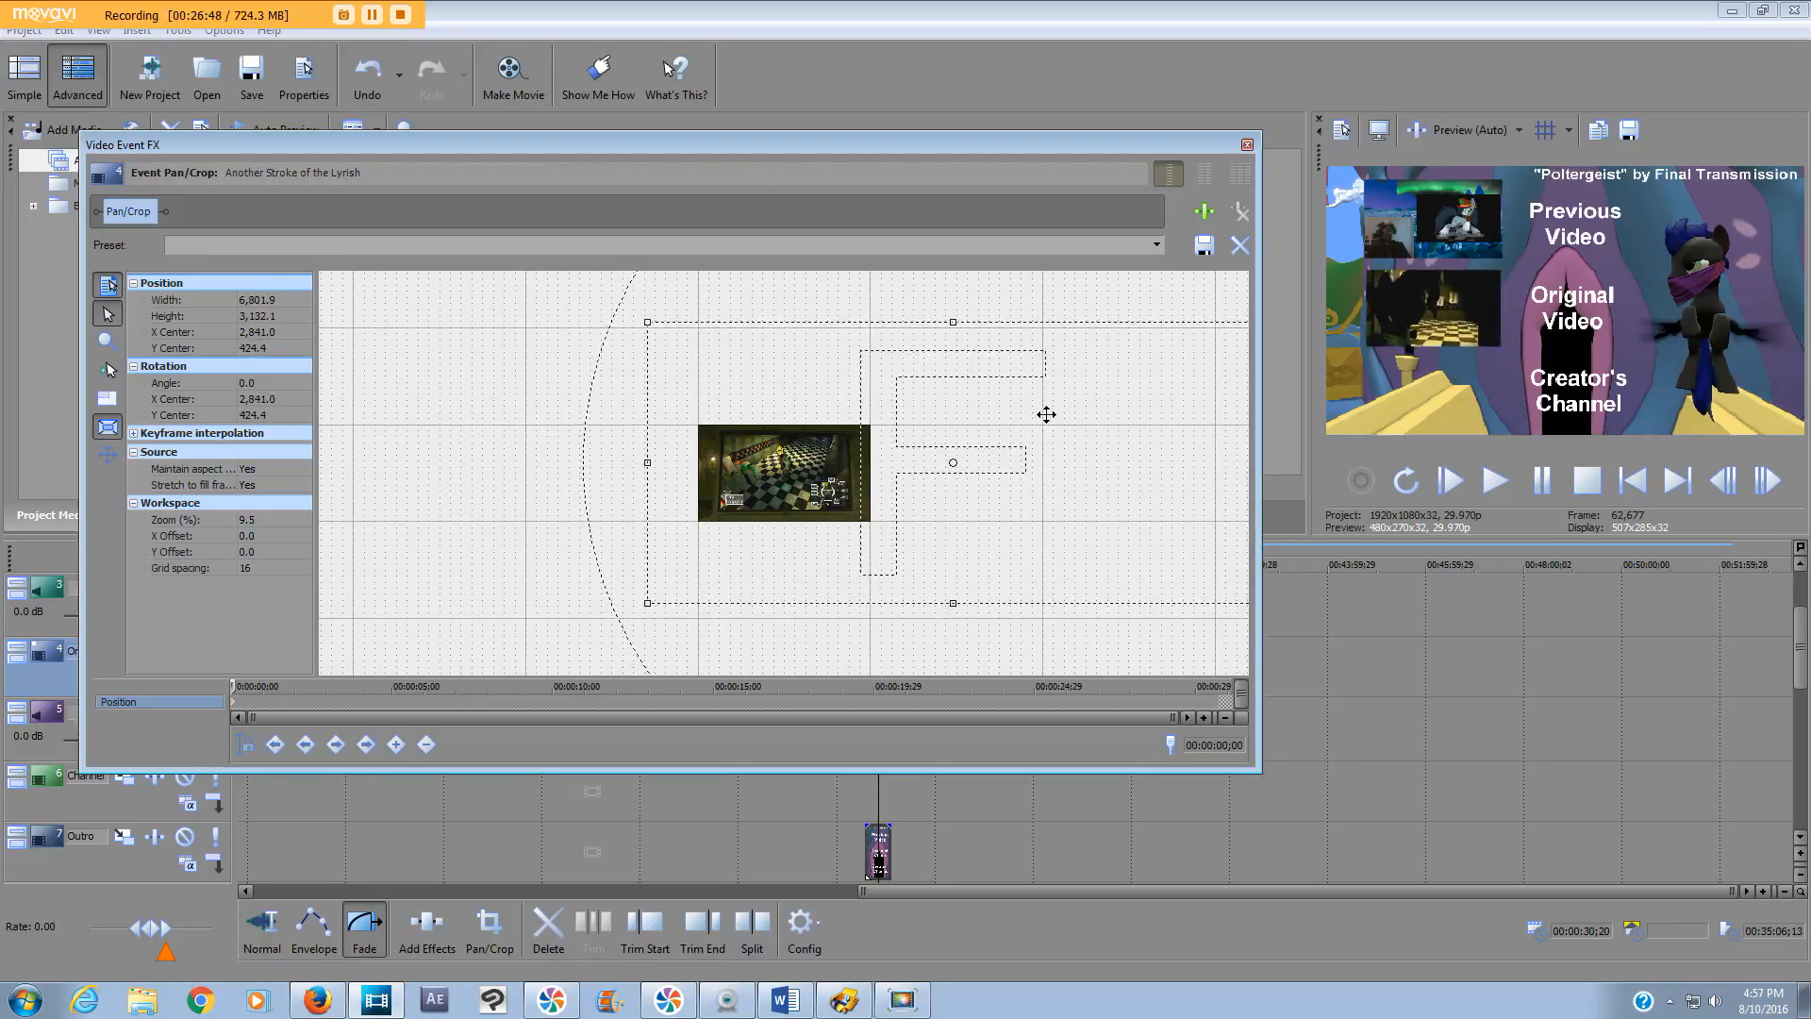
pyautogui.click(1246, 146)
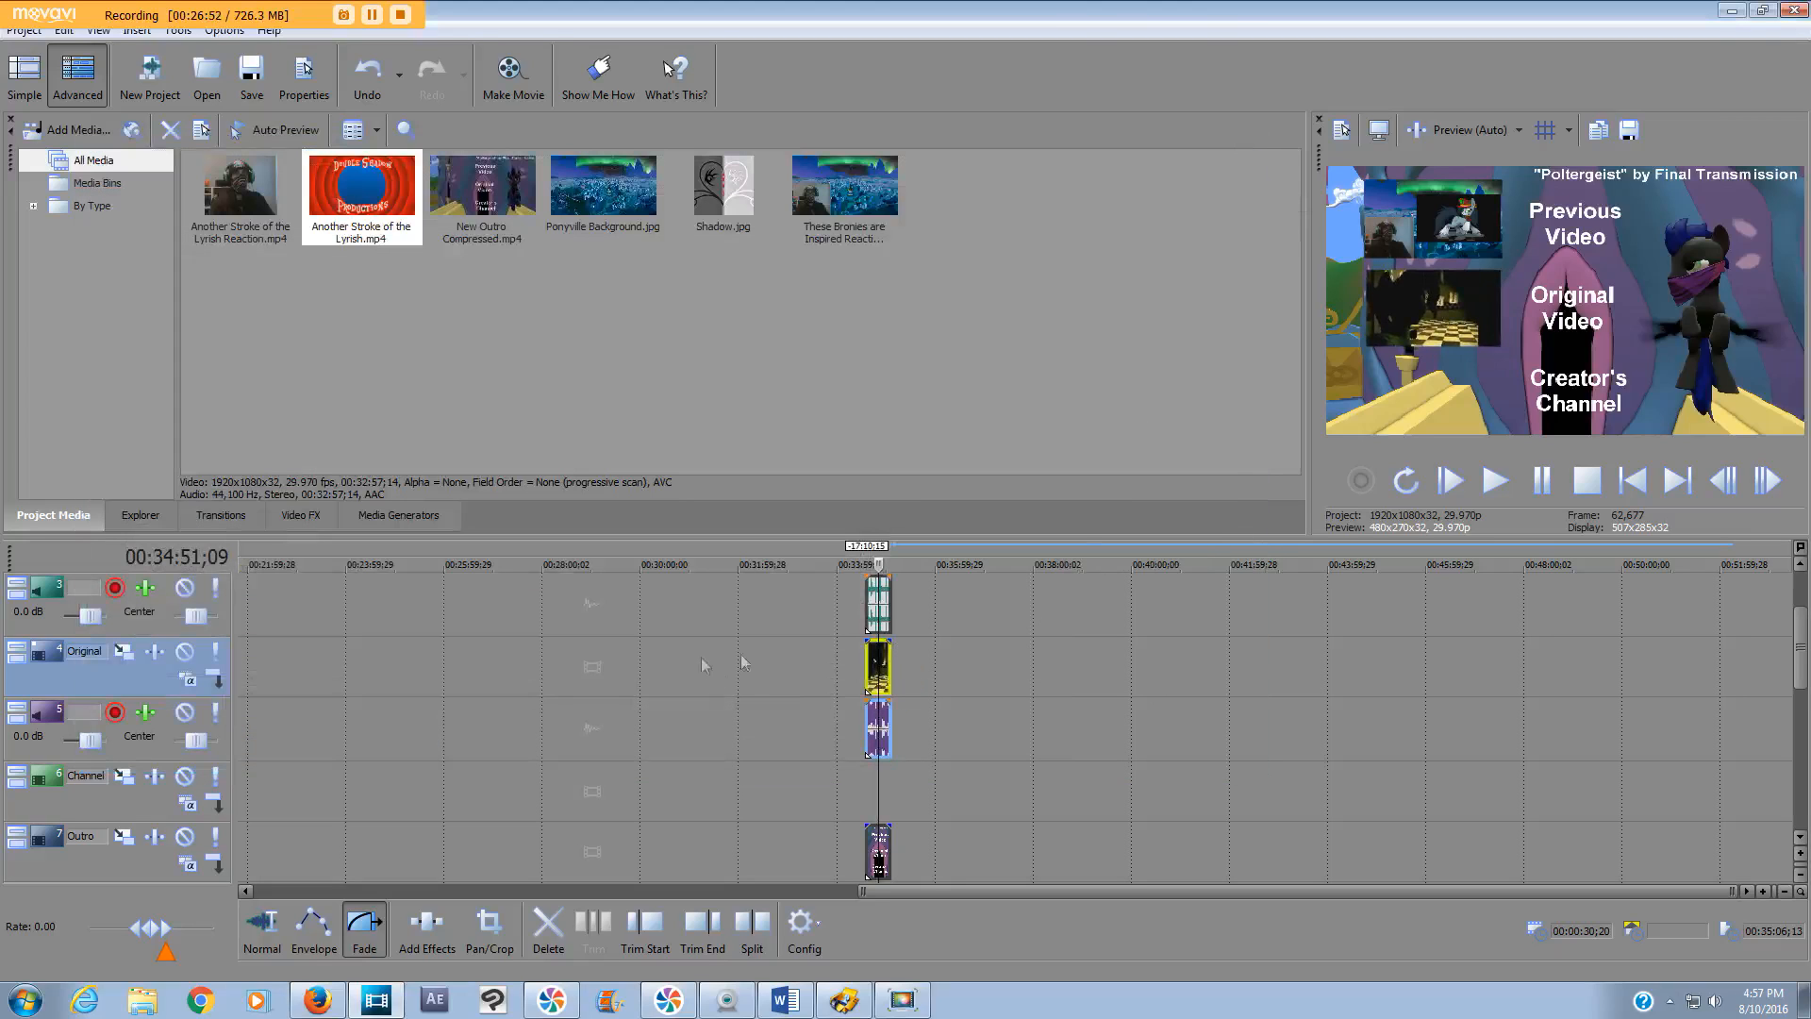
# - Mute the audio tracks belonging to the Previous and Original clips
pyautogui.click(184, 590)
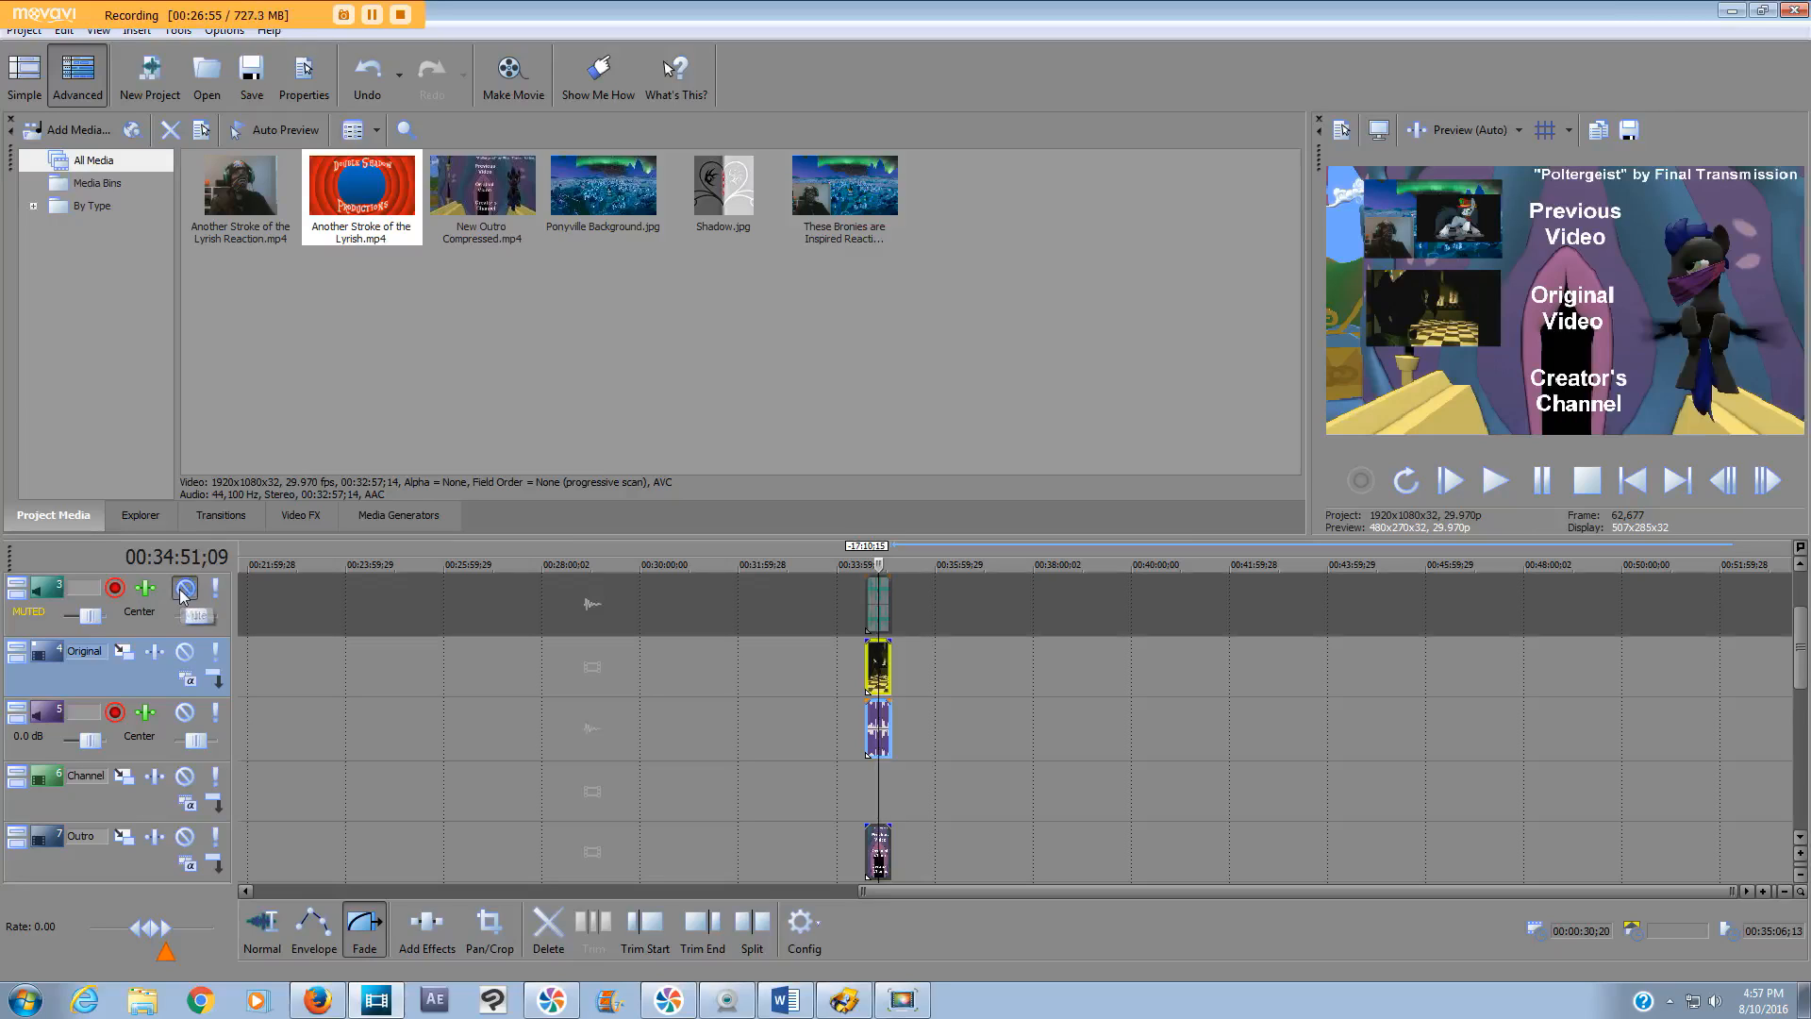
pyautogui.click(184, 717)
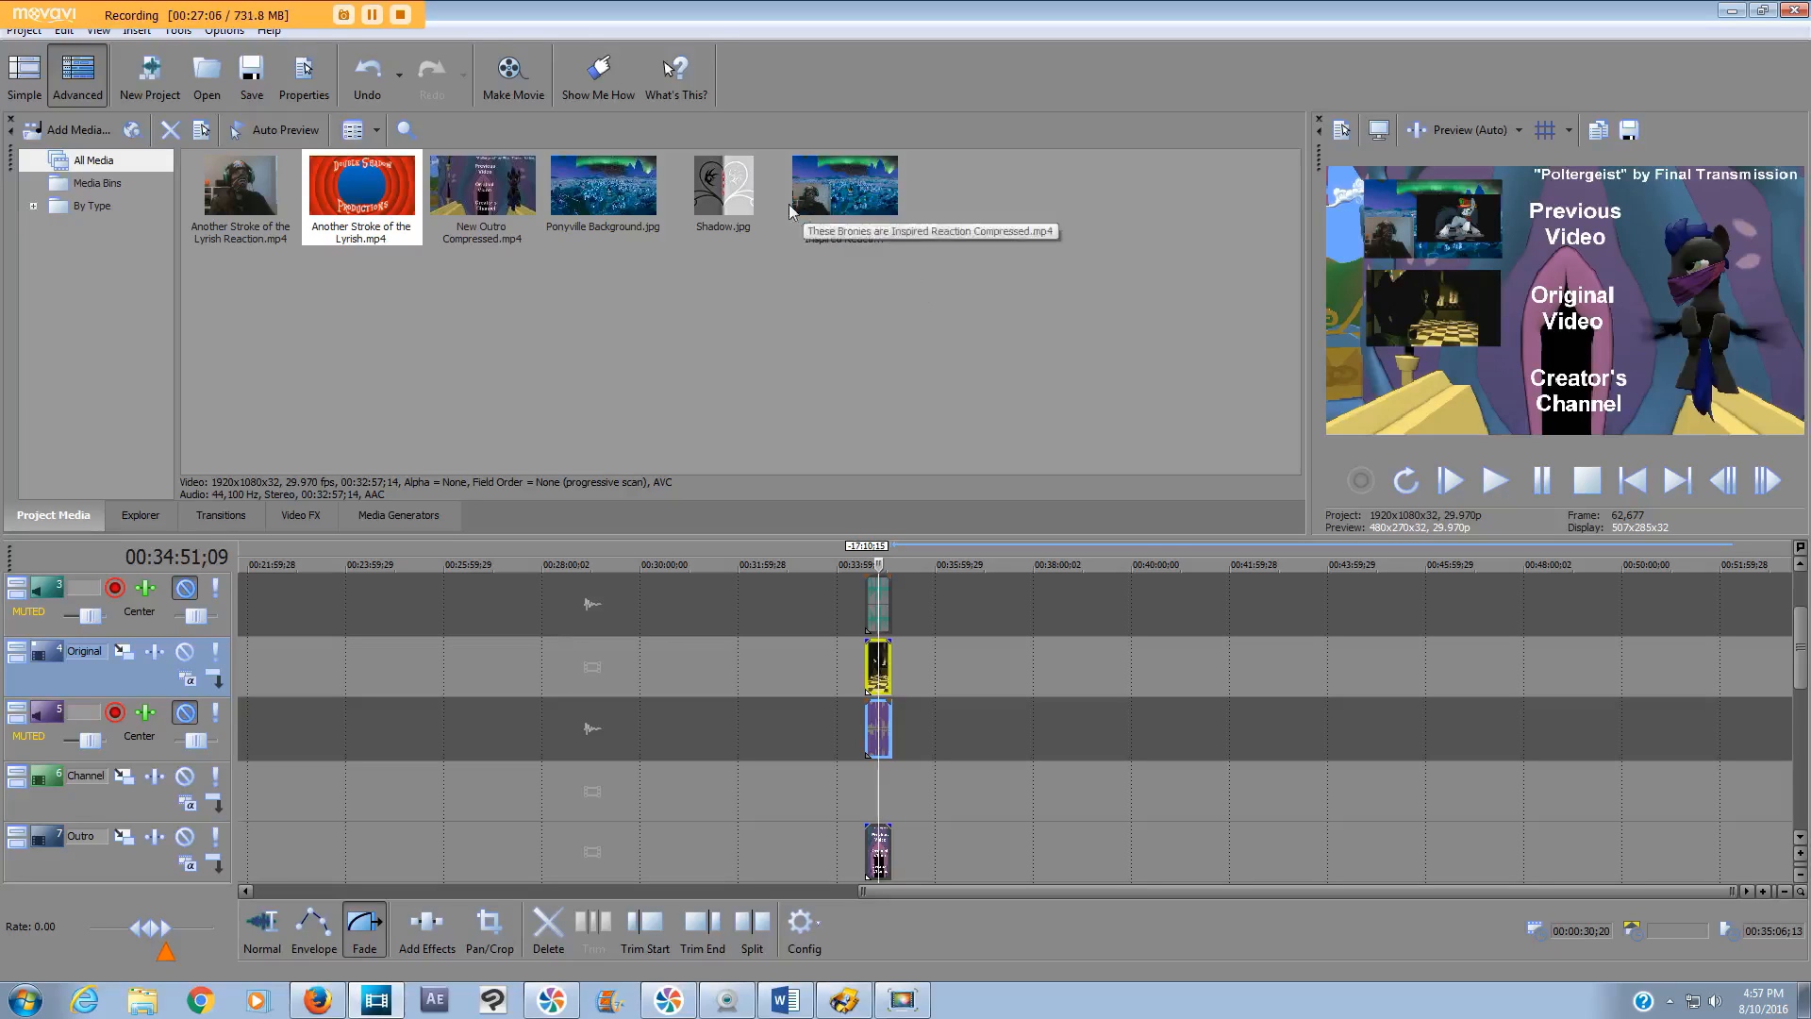
# - Place Shadow.jpg on the Channel track at the outro's start and extend it to the outro's end
pyautogui.click(865, 564)
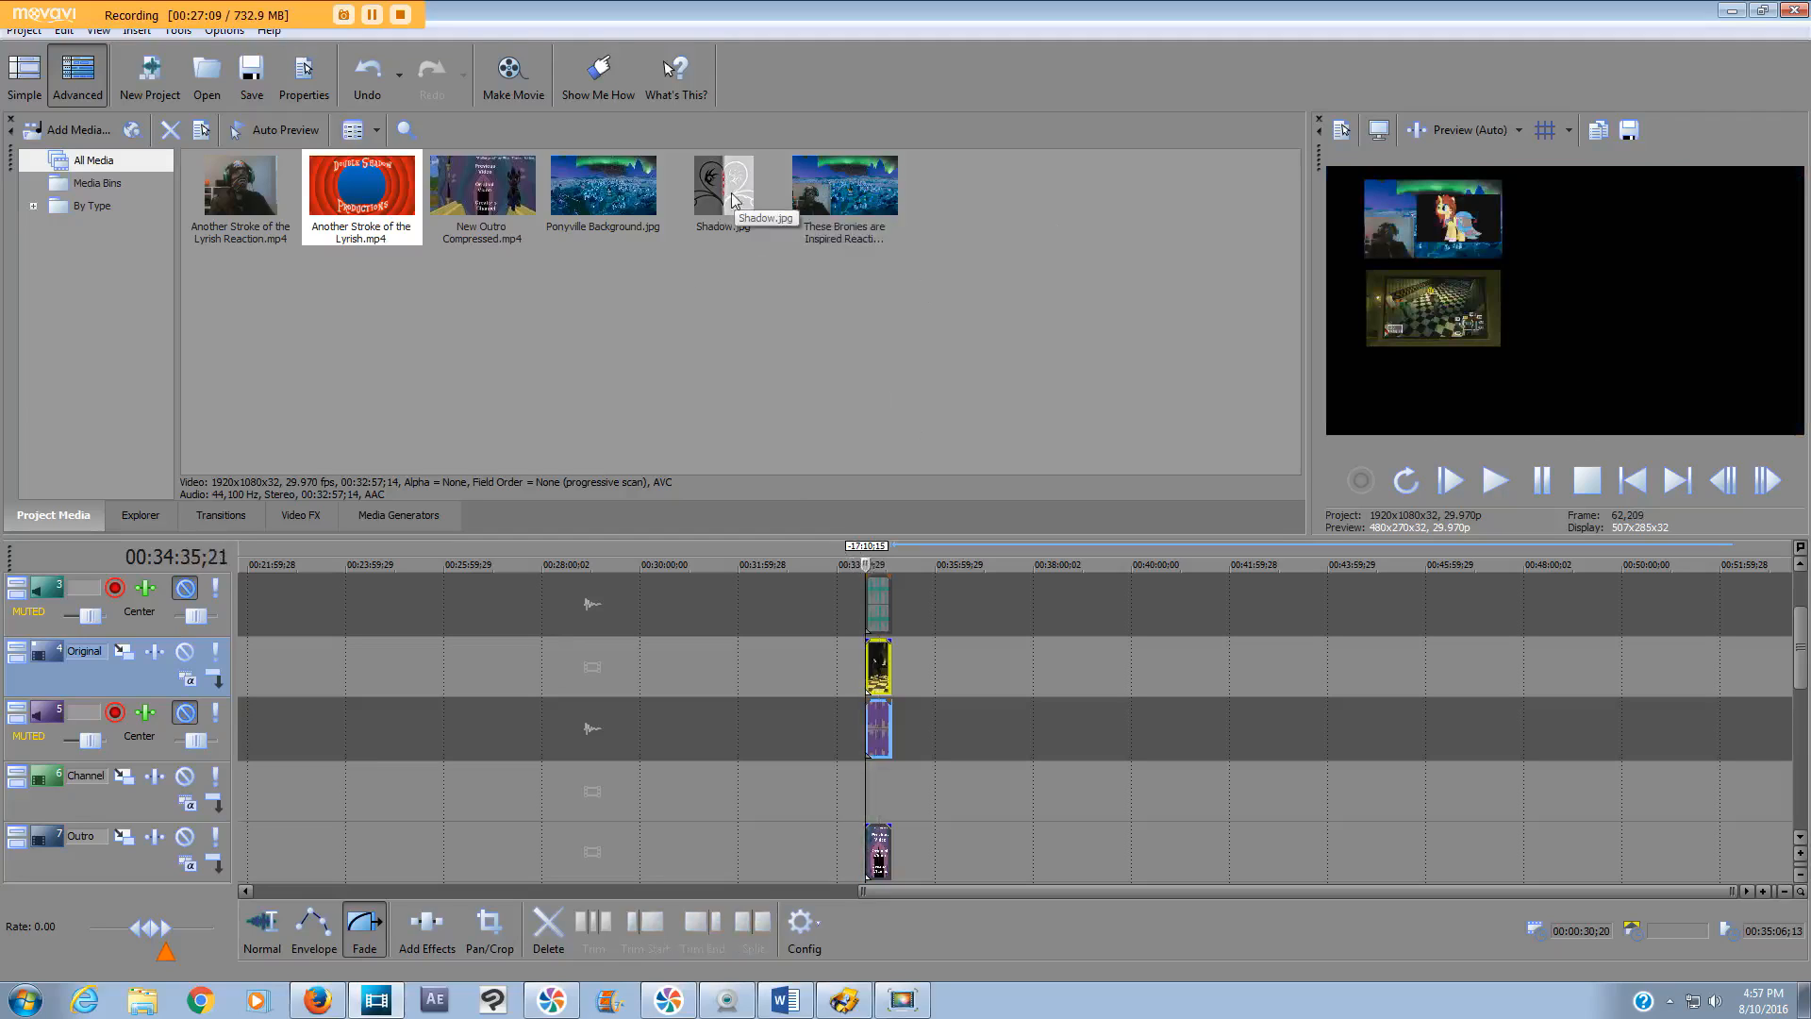
pyautogui.moveTo(726, 195); pyautogui.dragTo(745, 258)
pyautogui.moveTo(878, 779); pyautogui.dragTo(874, 790)
pyautogui.scroll(2, 879, 789)
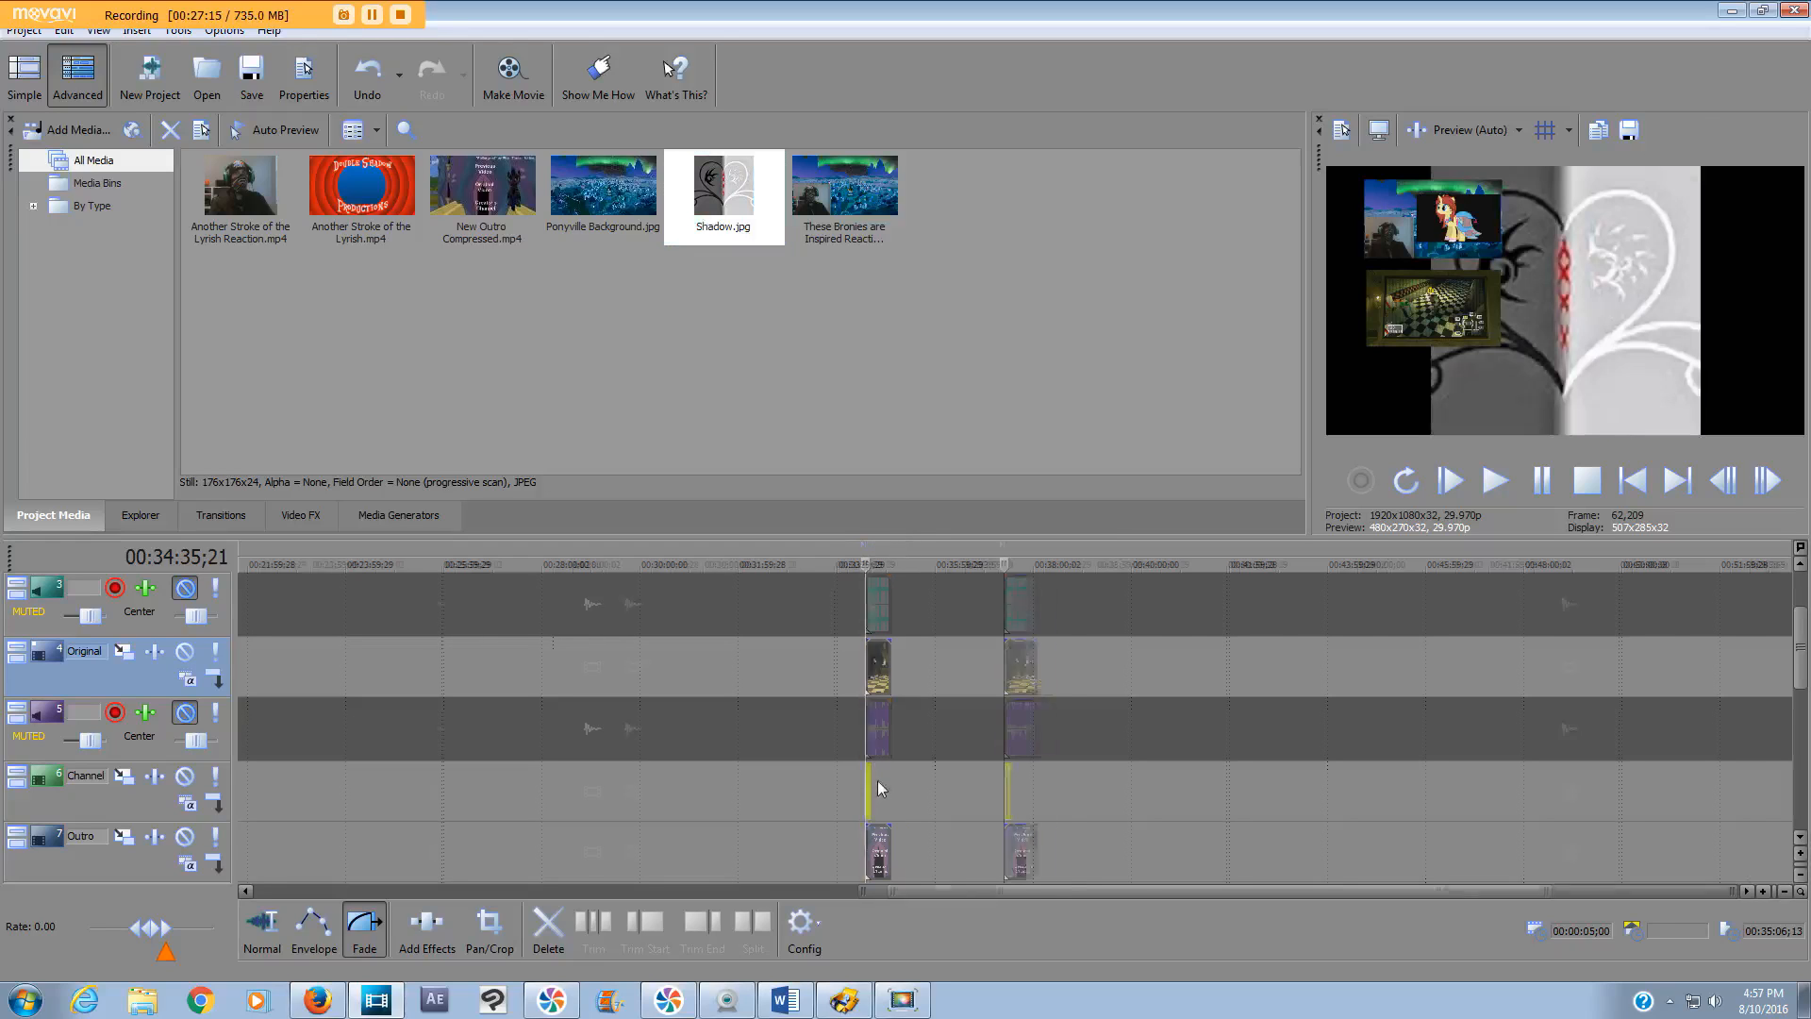
pyautogui.scroll(4, 879, 788)
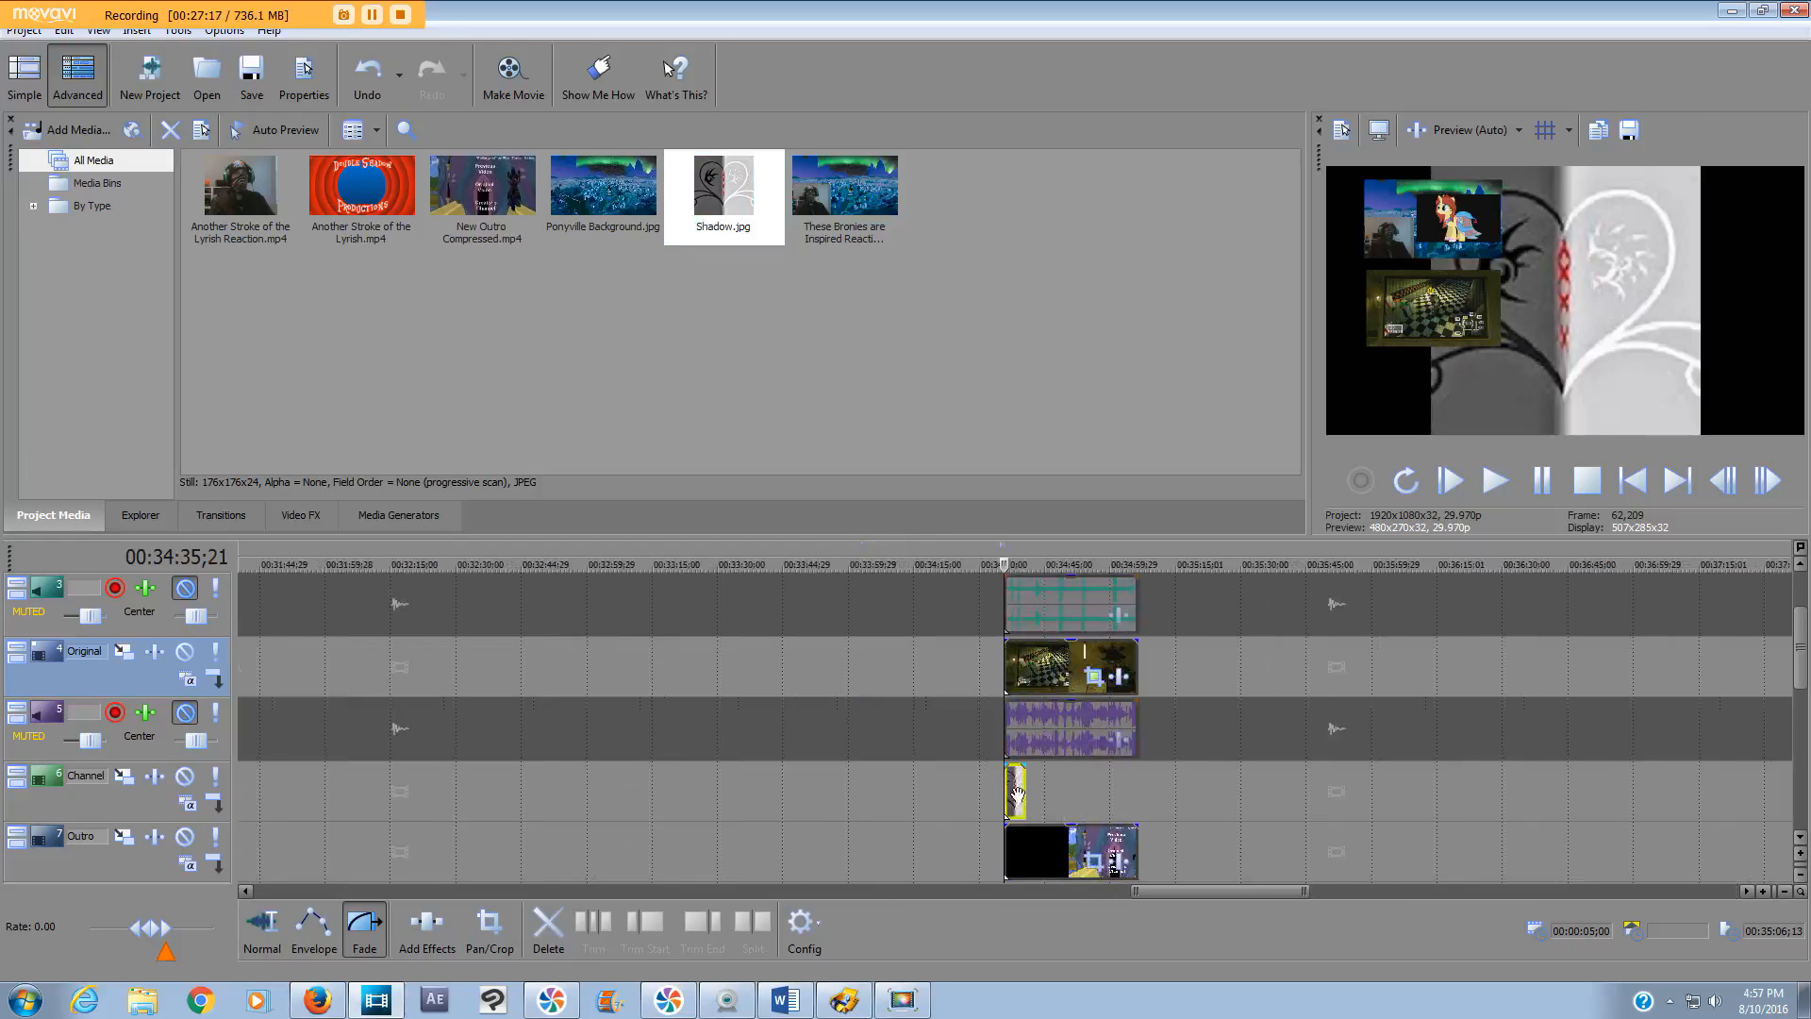
pyautogui.click(263, 922)
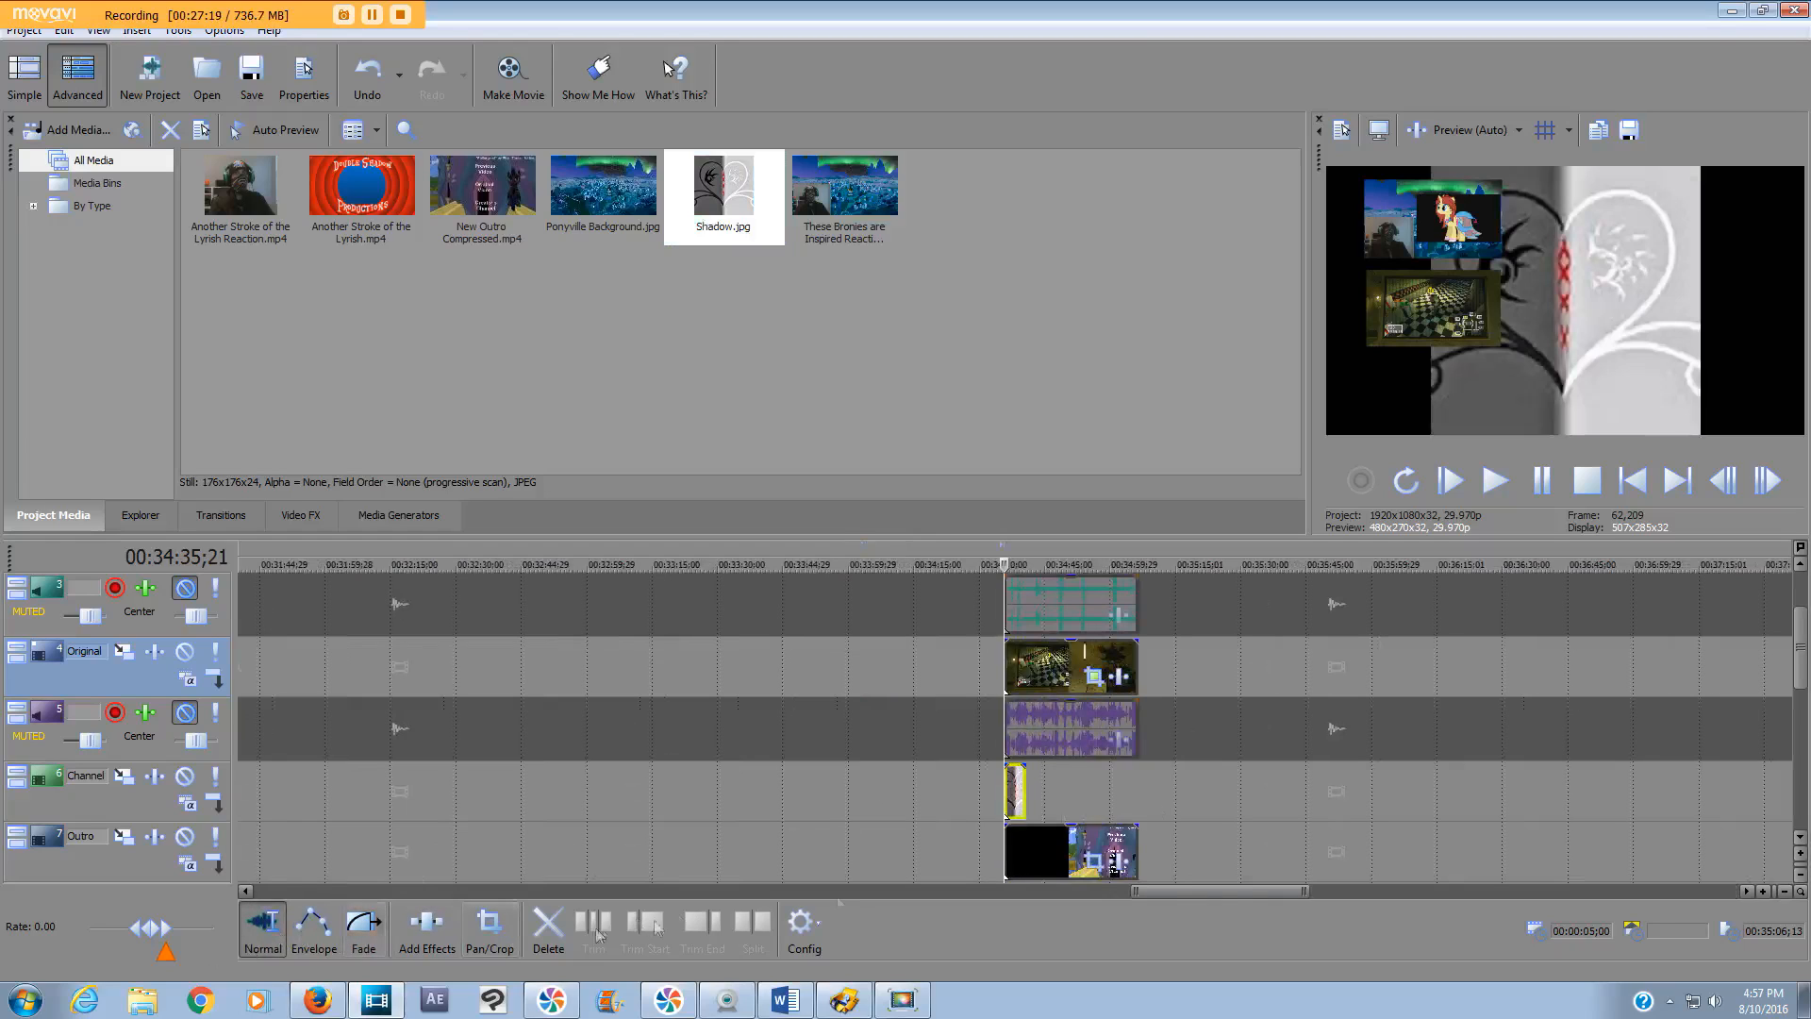
pyautogui.moveTo(1025, 792); pyautogui.dragTo(1134, 794)
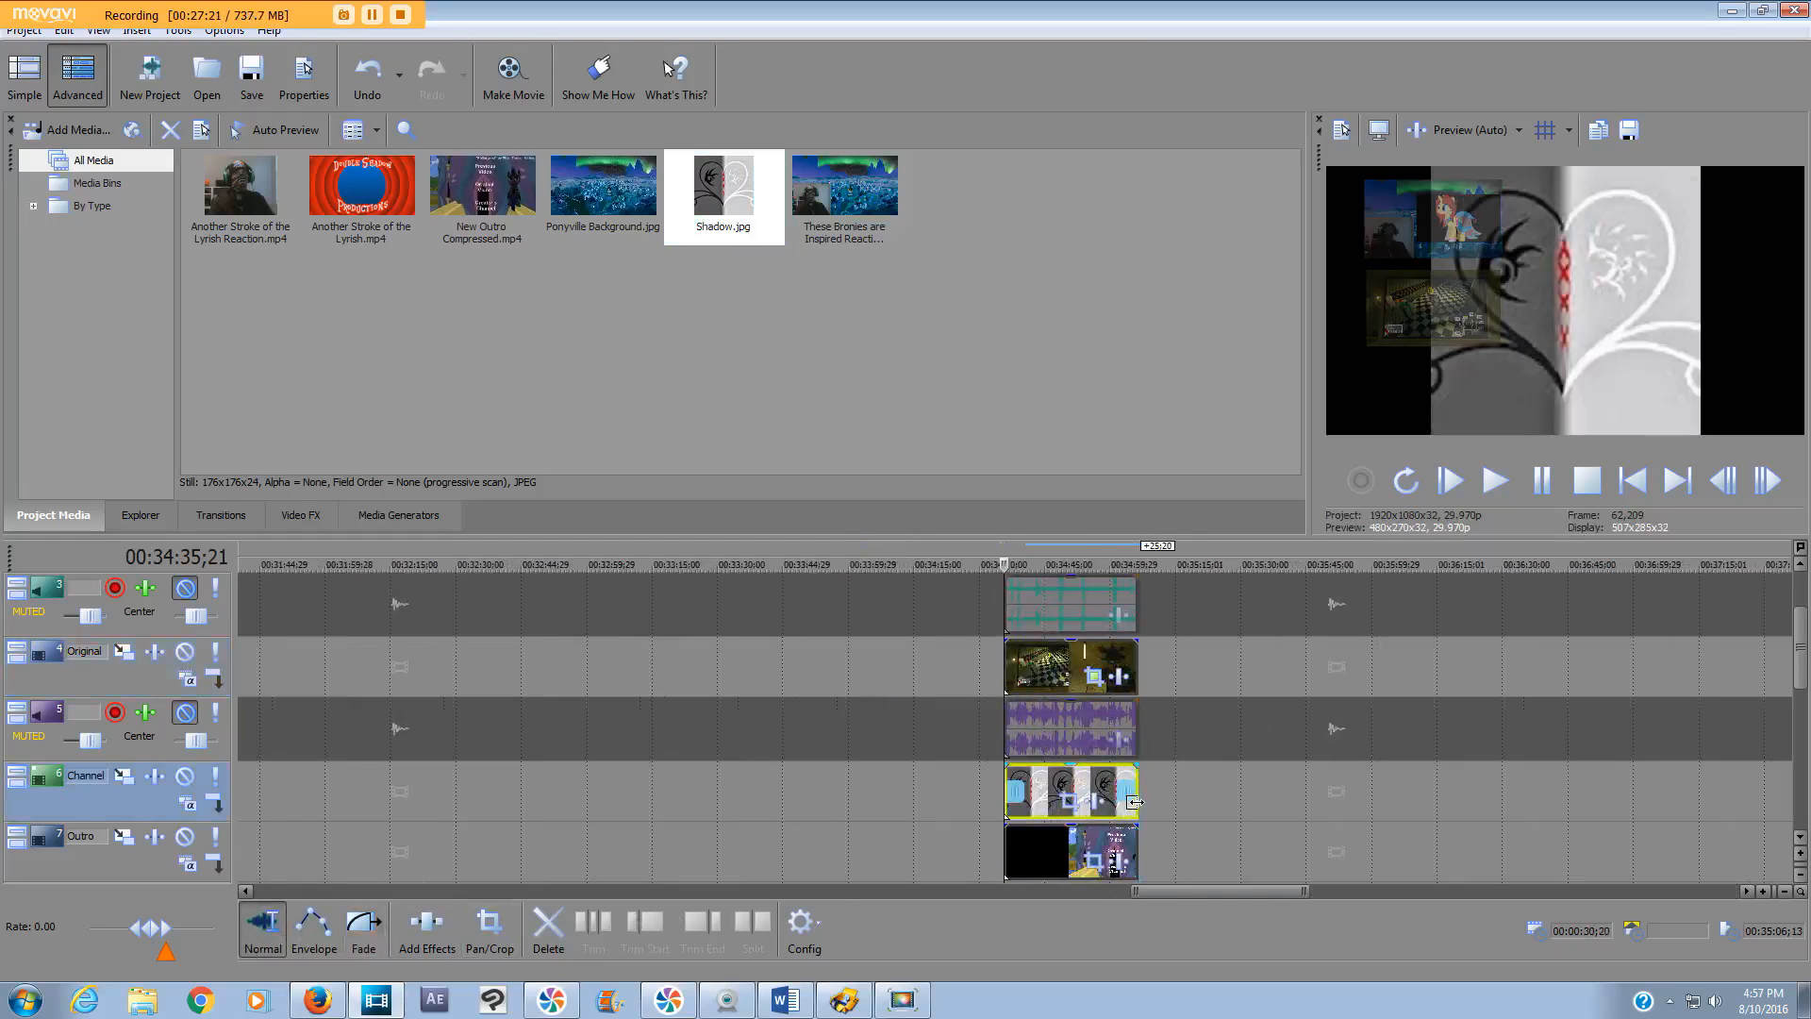
# - Shrink the Shadow image in the picture by enlarging its Pan/Crop frame to about 632.7 by 454.0
pyautogui.rightClick(1072, 798)
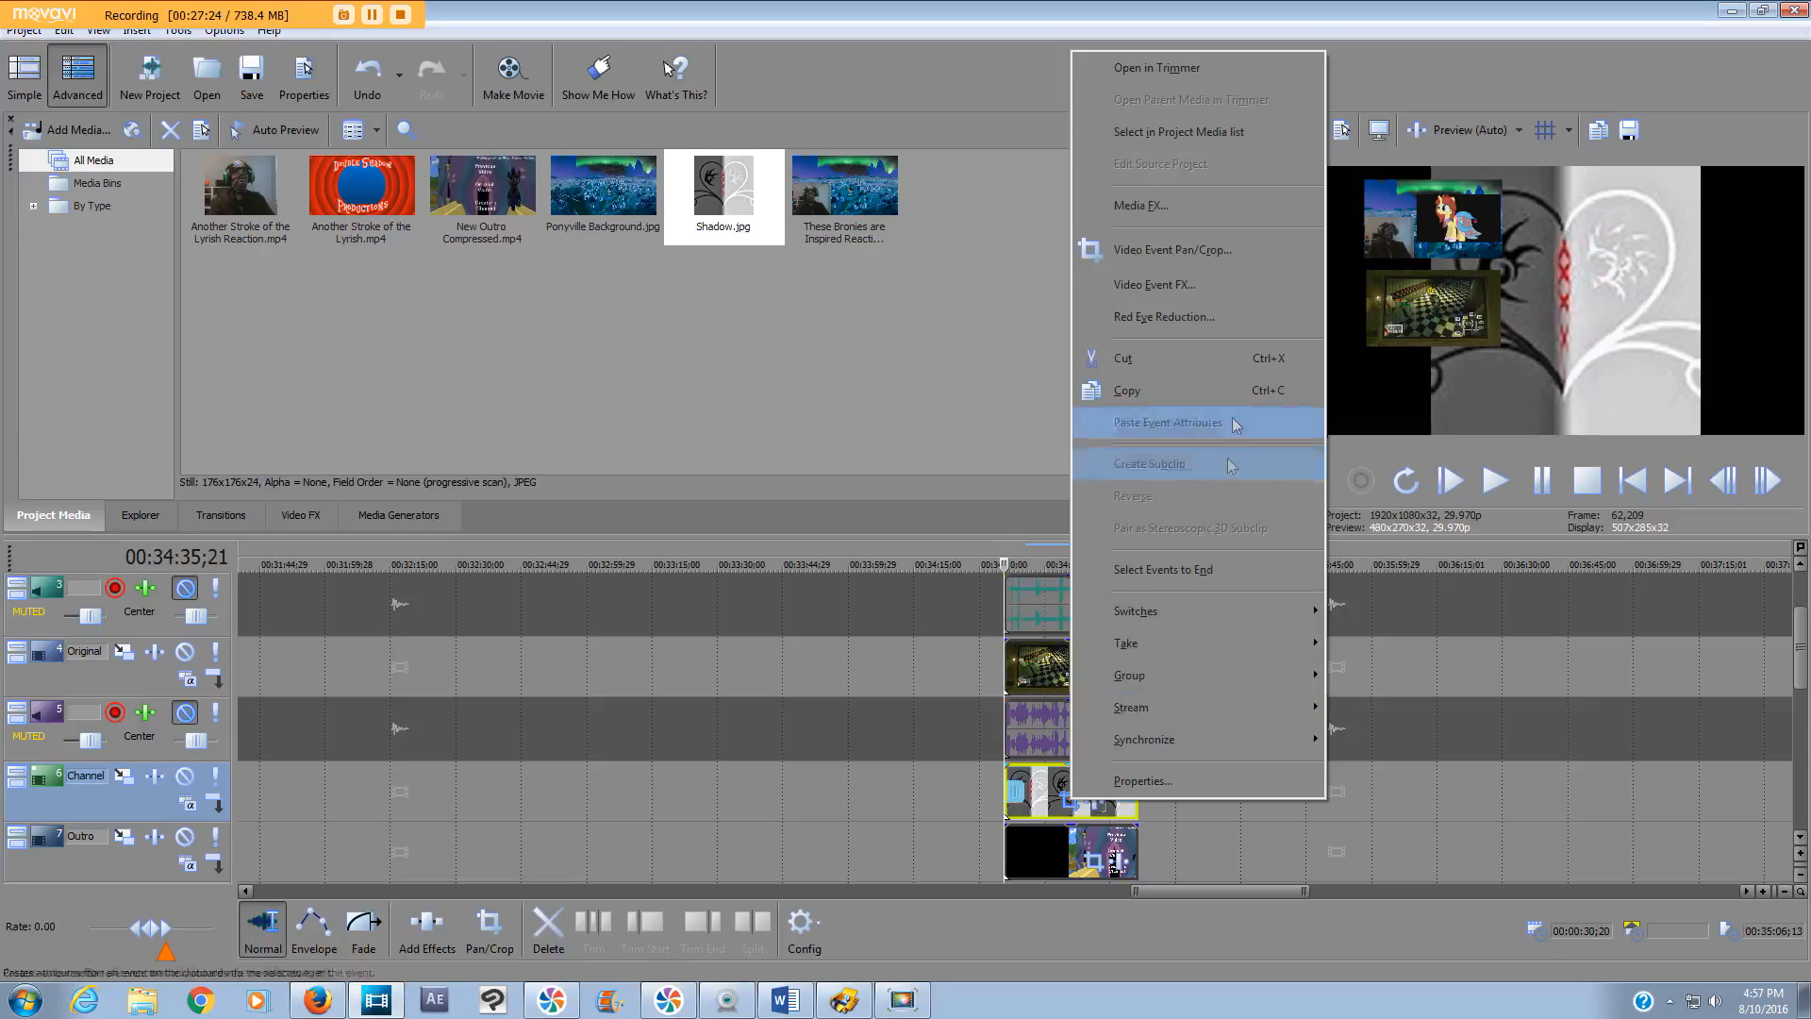
pyautogui.click(1243, 251)
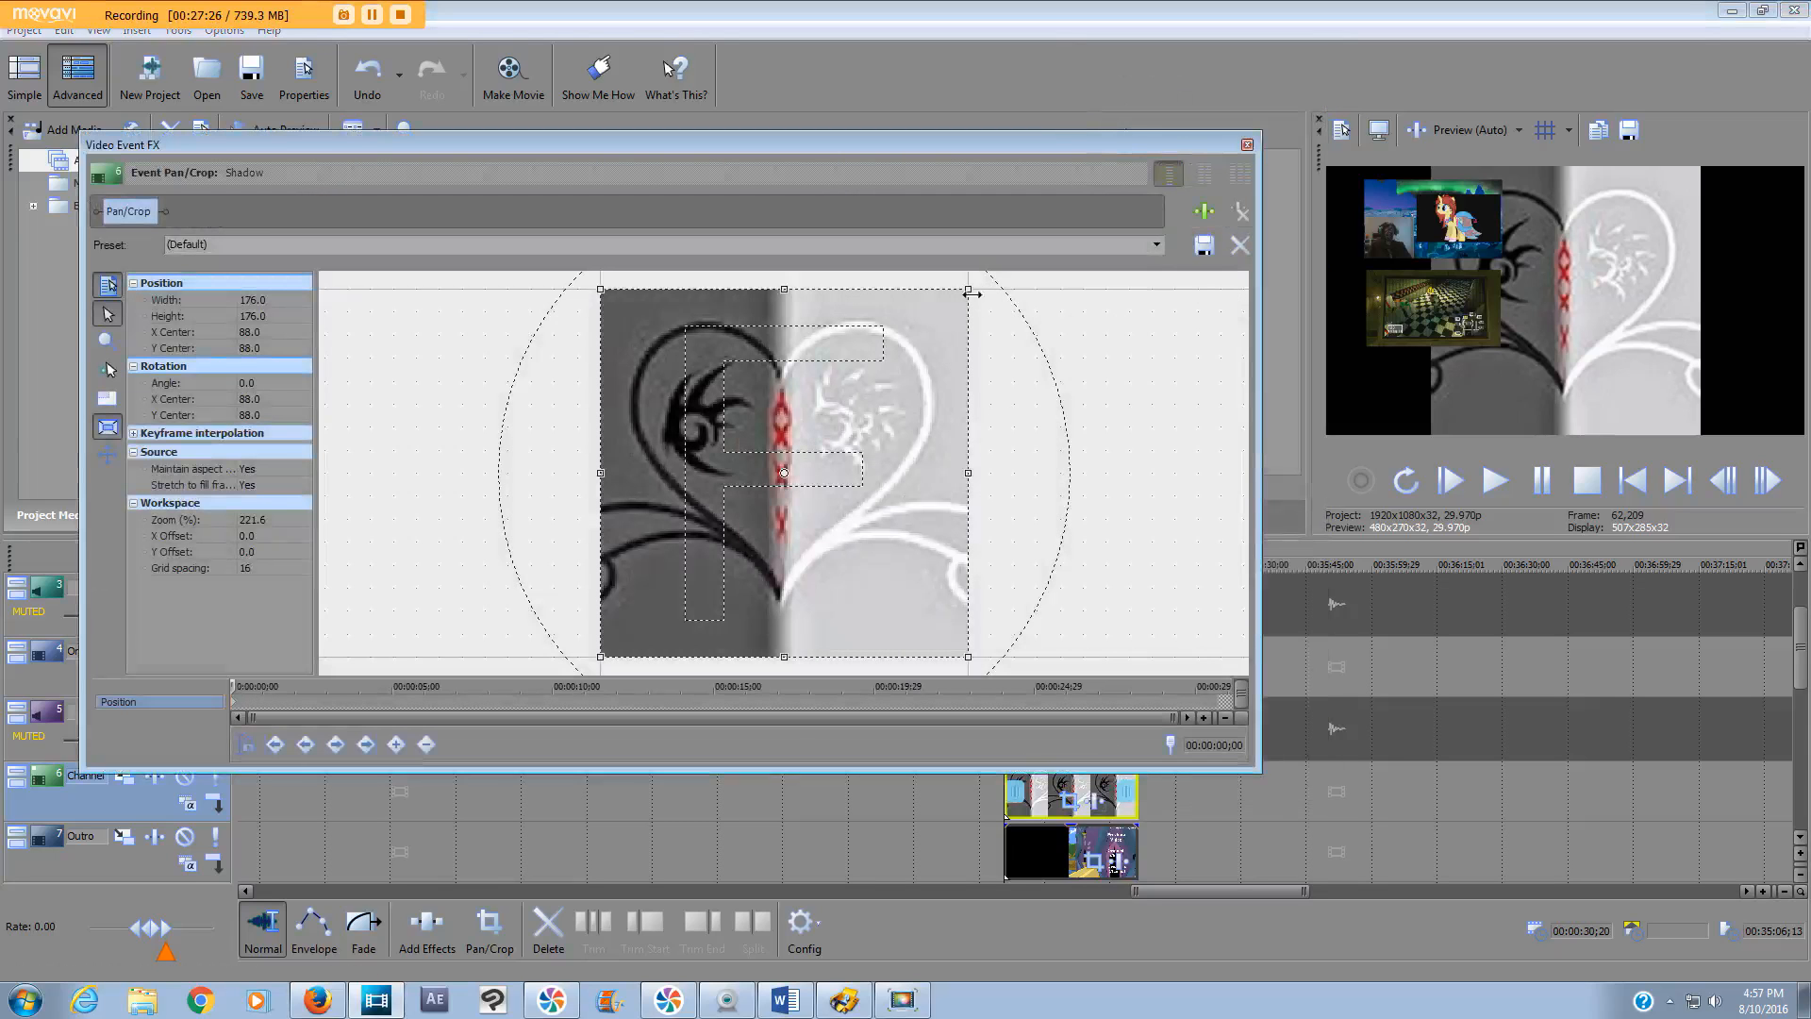
pyautogui.moveTo(969, 290); pyautogui.dragTo(1440, 148)
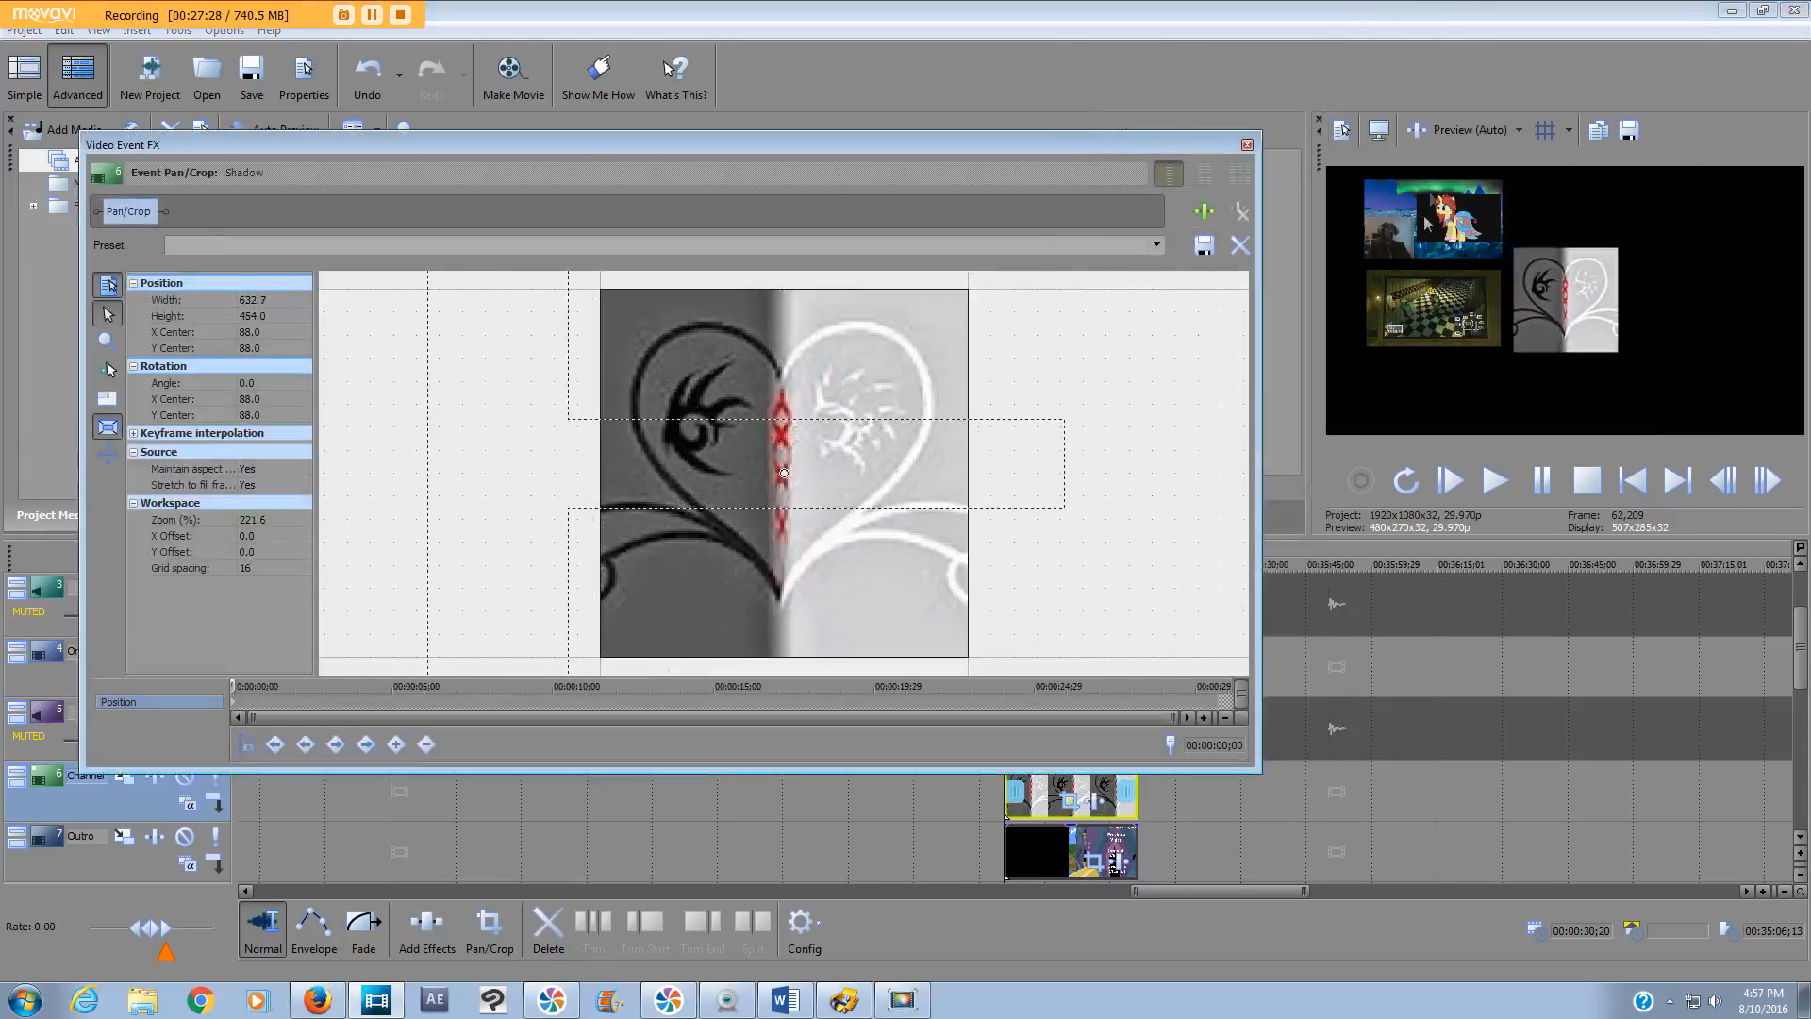
pyautogui.click(1247, 144)
# - Enlarge the Shadow image's crop frame to about 832.4 by 605.8 and center it near X 387.6, Y -115.7, beside the Creator's Channel label
pyautogui.moveTo(1003, 565); pyautogui.dragTo(1091, 549)
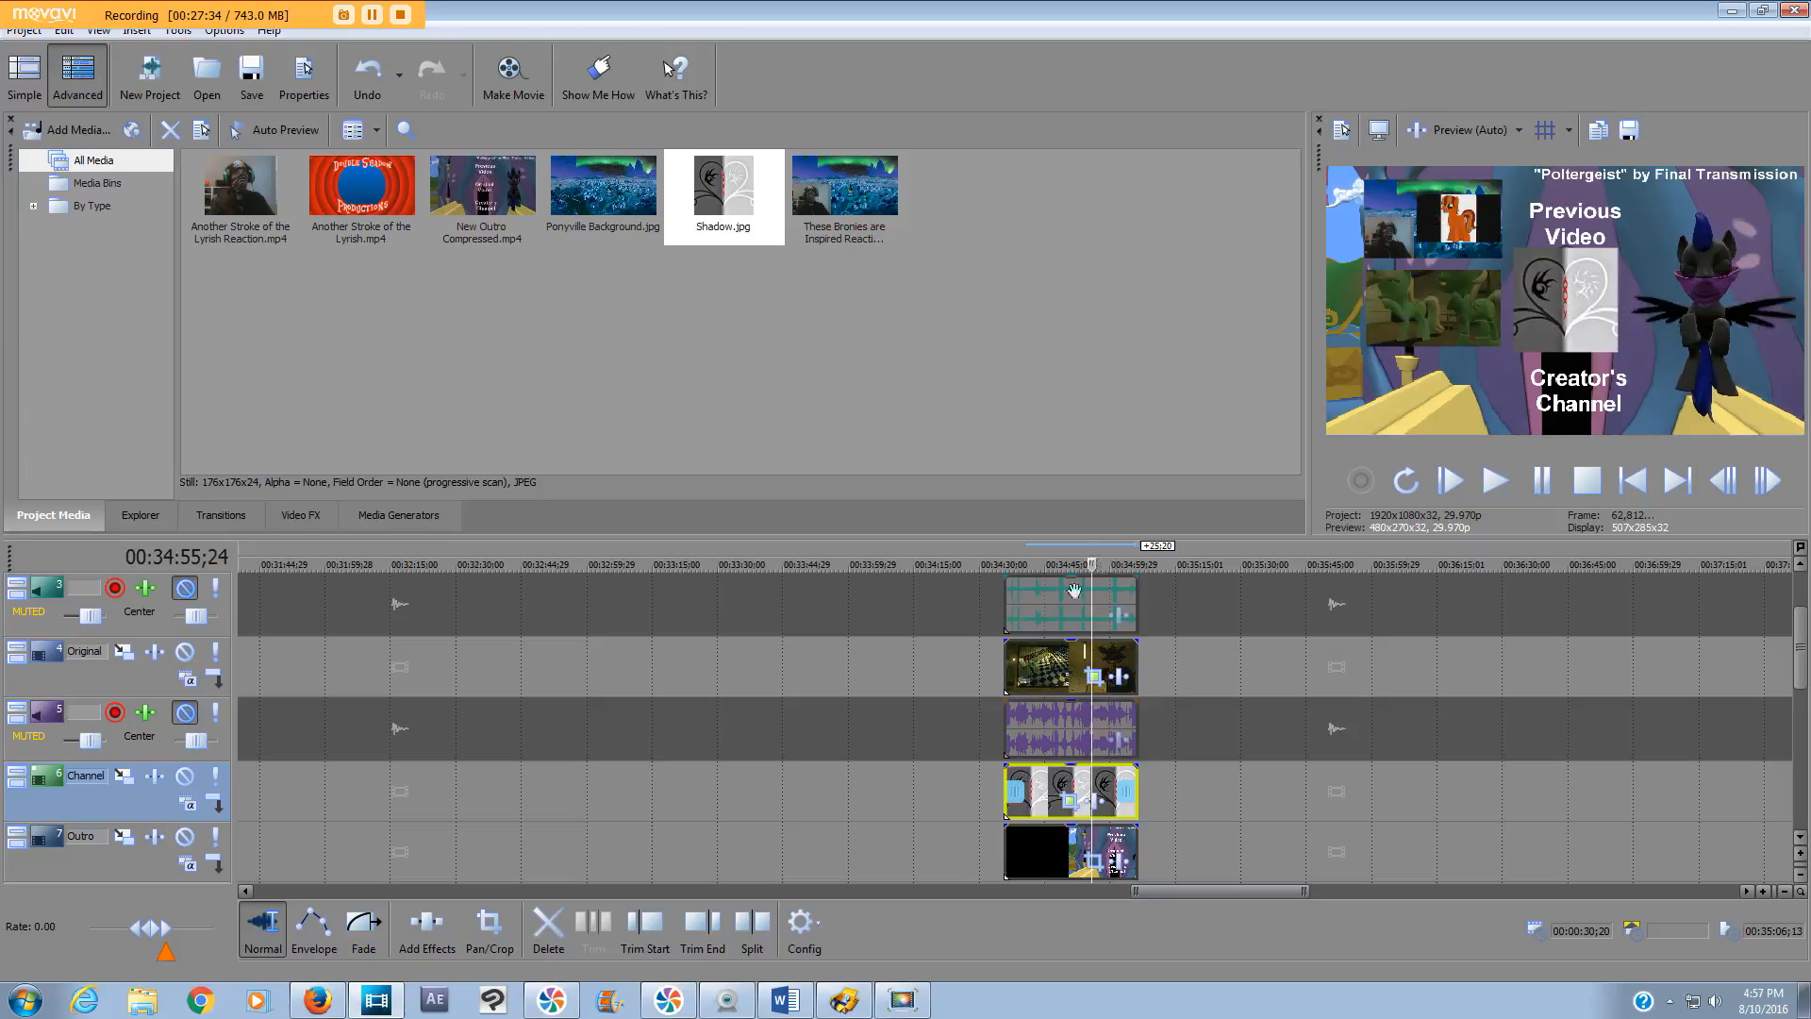
pyautogui.click(1074, 802)
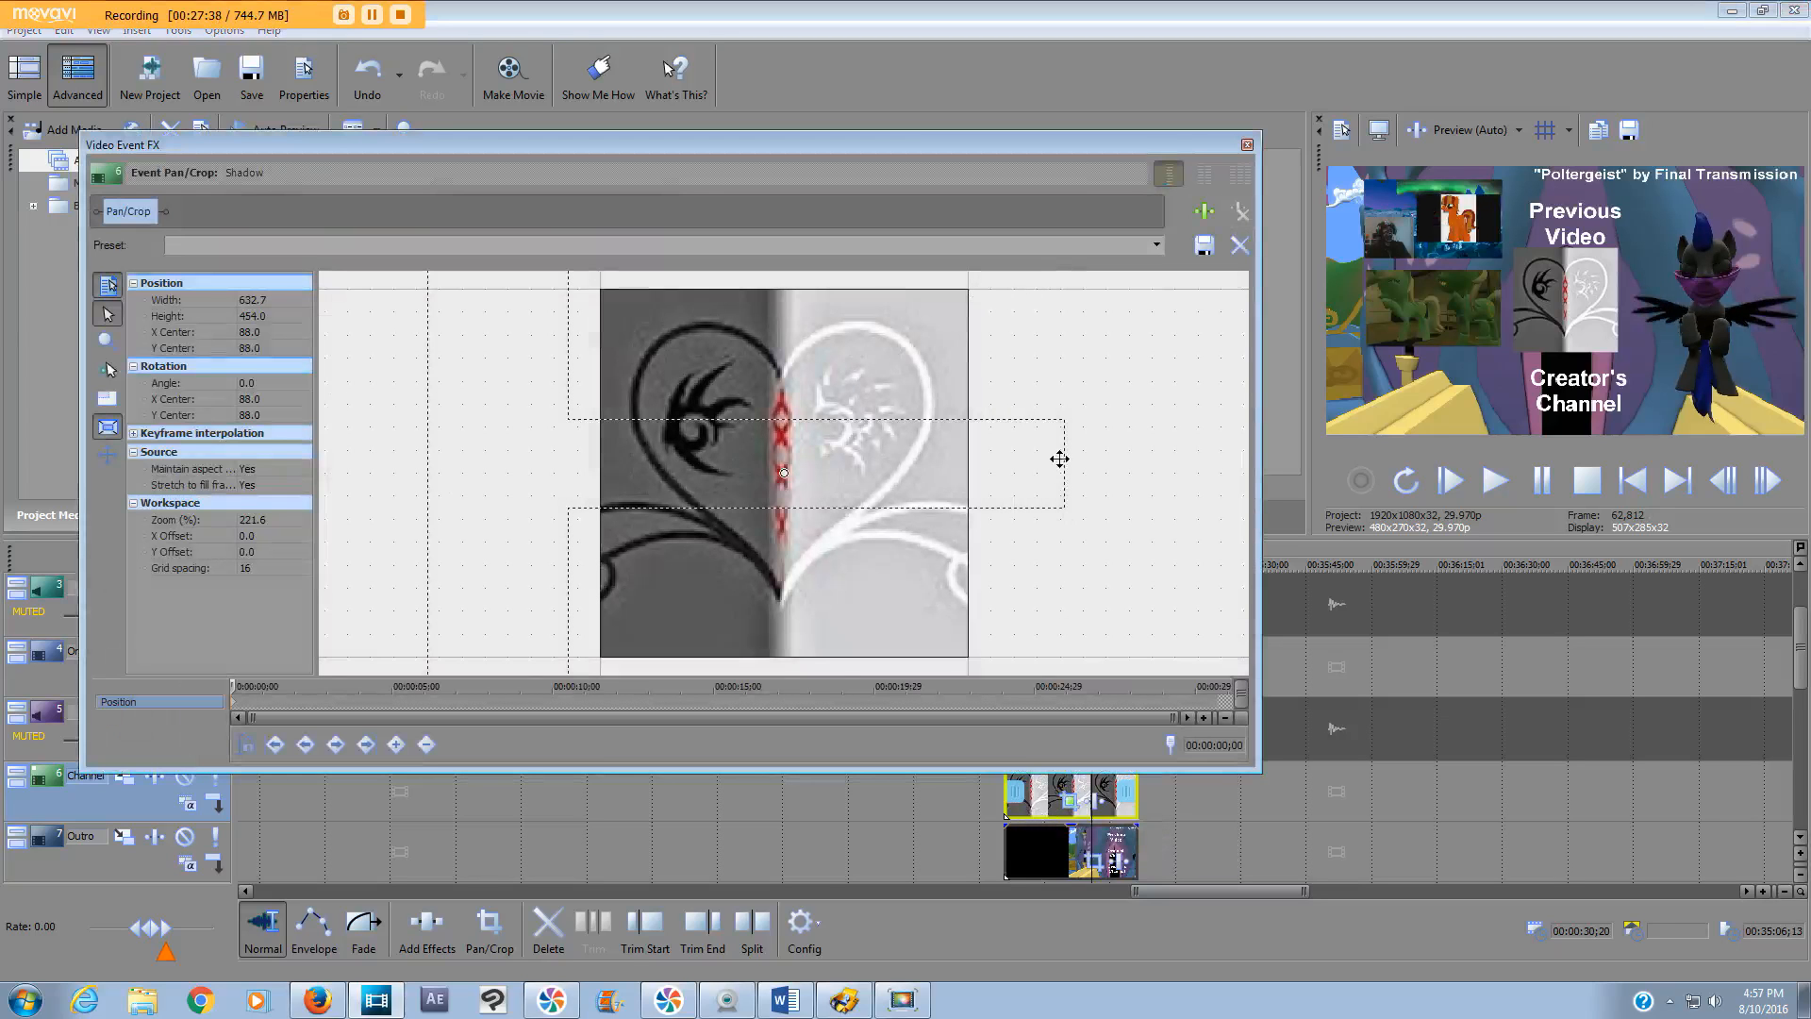
pyautogui.scroll(-5, 1059, 459)
pyautogui.moveTo(934, 367); pyautogui.dragTo(981, 332)
pyautogui.moveTo(695, 492); pyautogui.dragTo(837, 396)
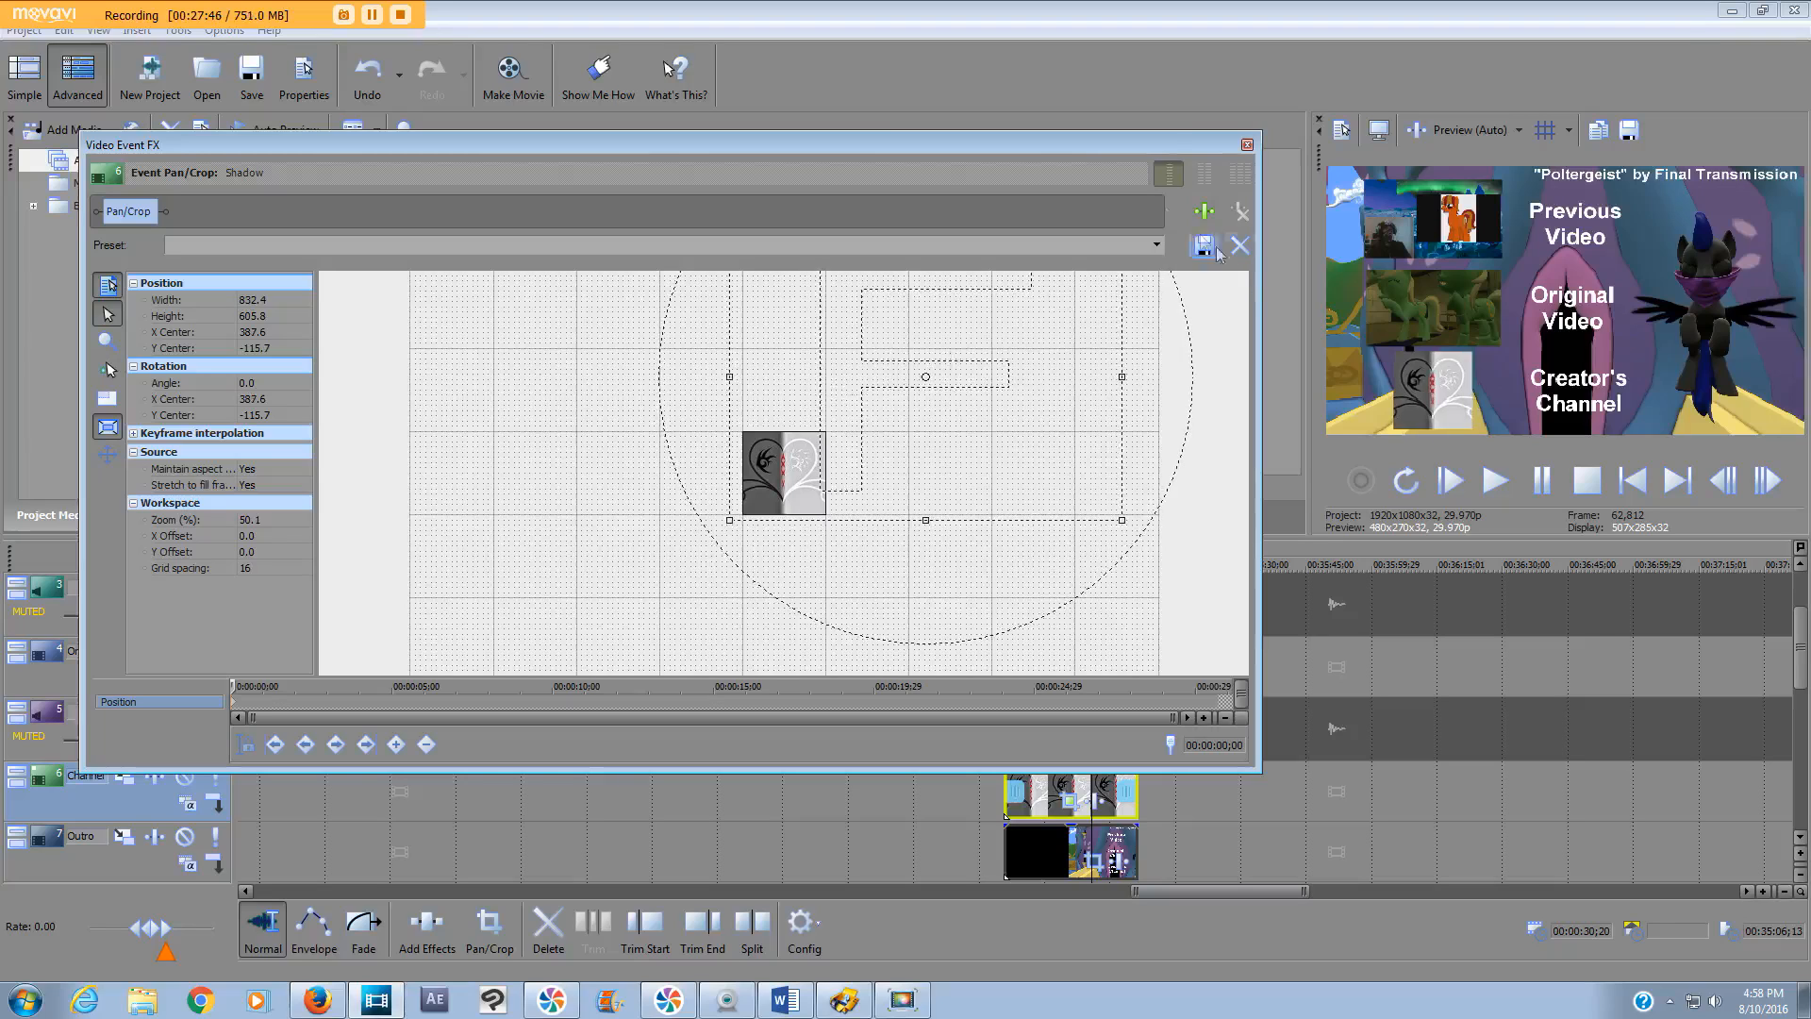
pyautogui.click(1247, 144)
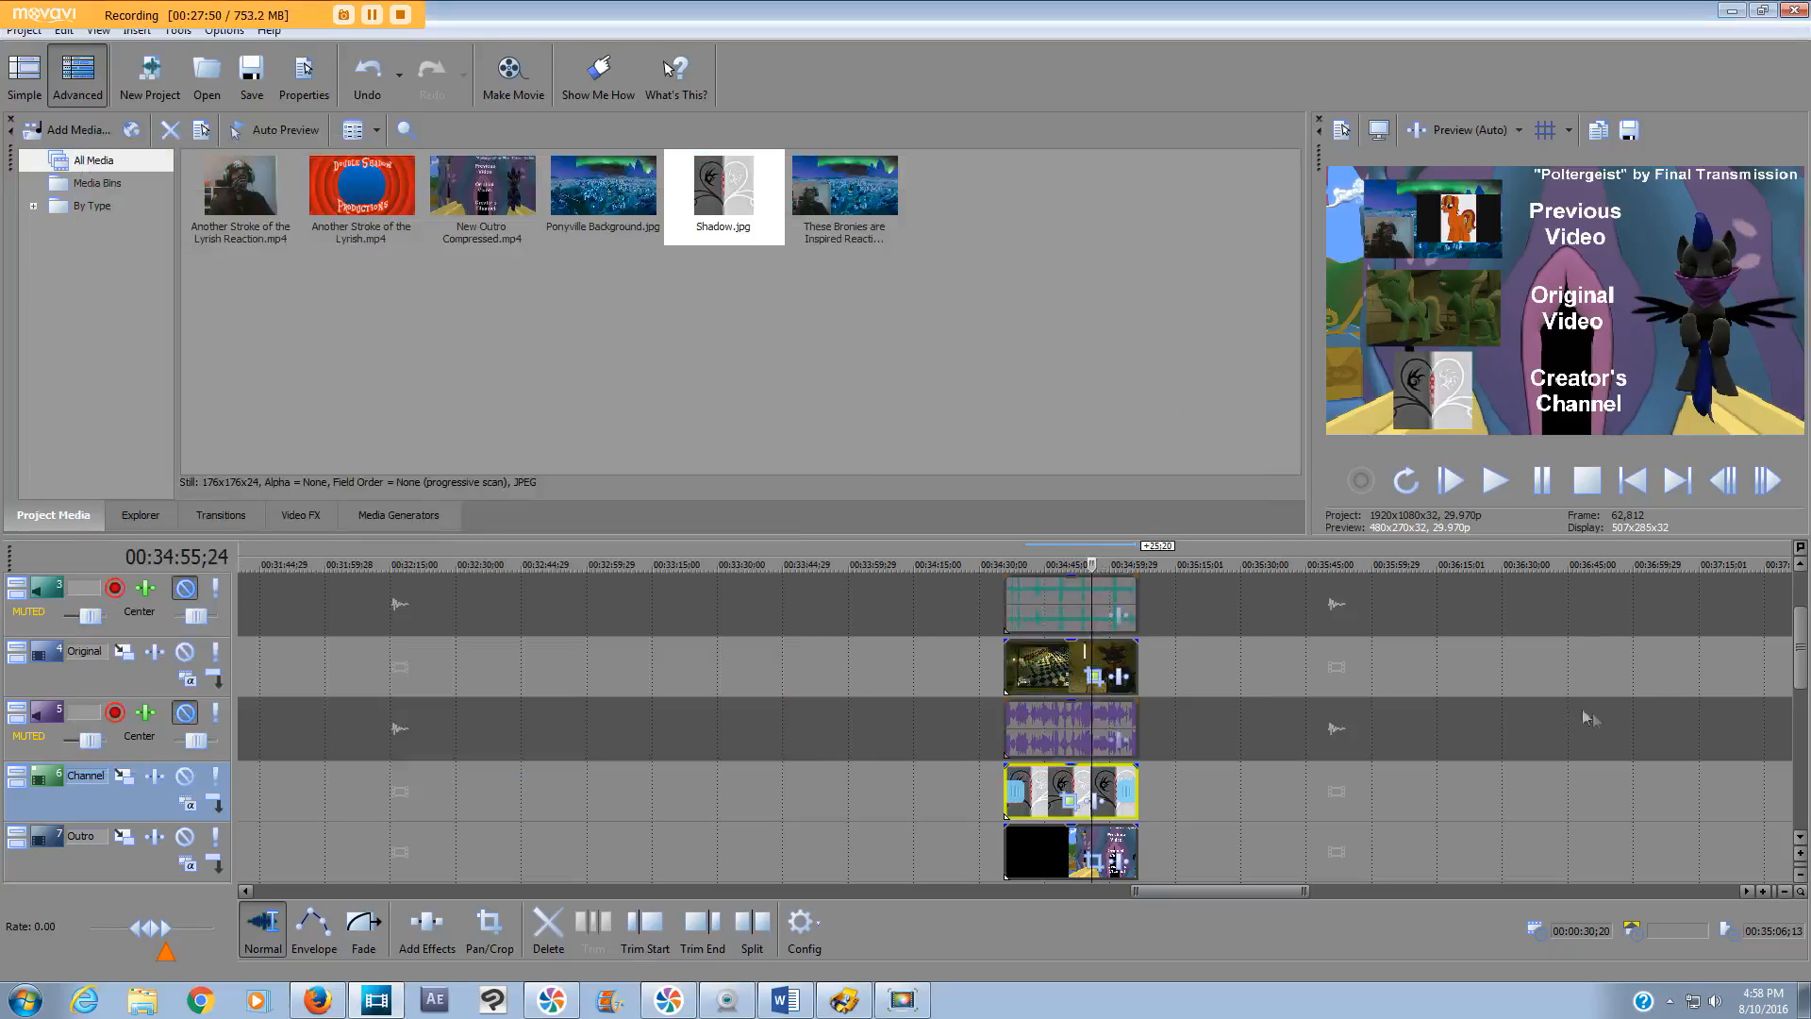
# - Play the outro from its start to check how the three small clips appear
pyautogui.scroll(1, 1797, 647)
pyautogui.moveTo(1089, 564); pyautogui.dragTo(1006, 558)
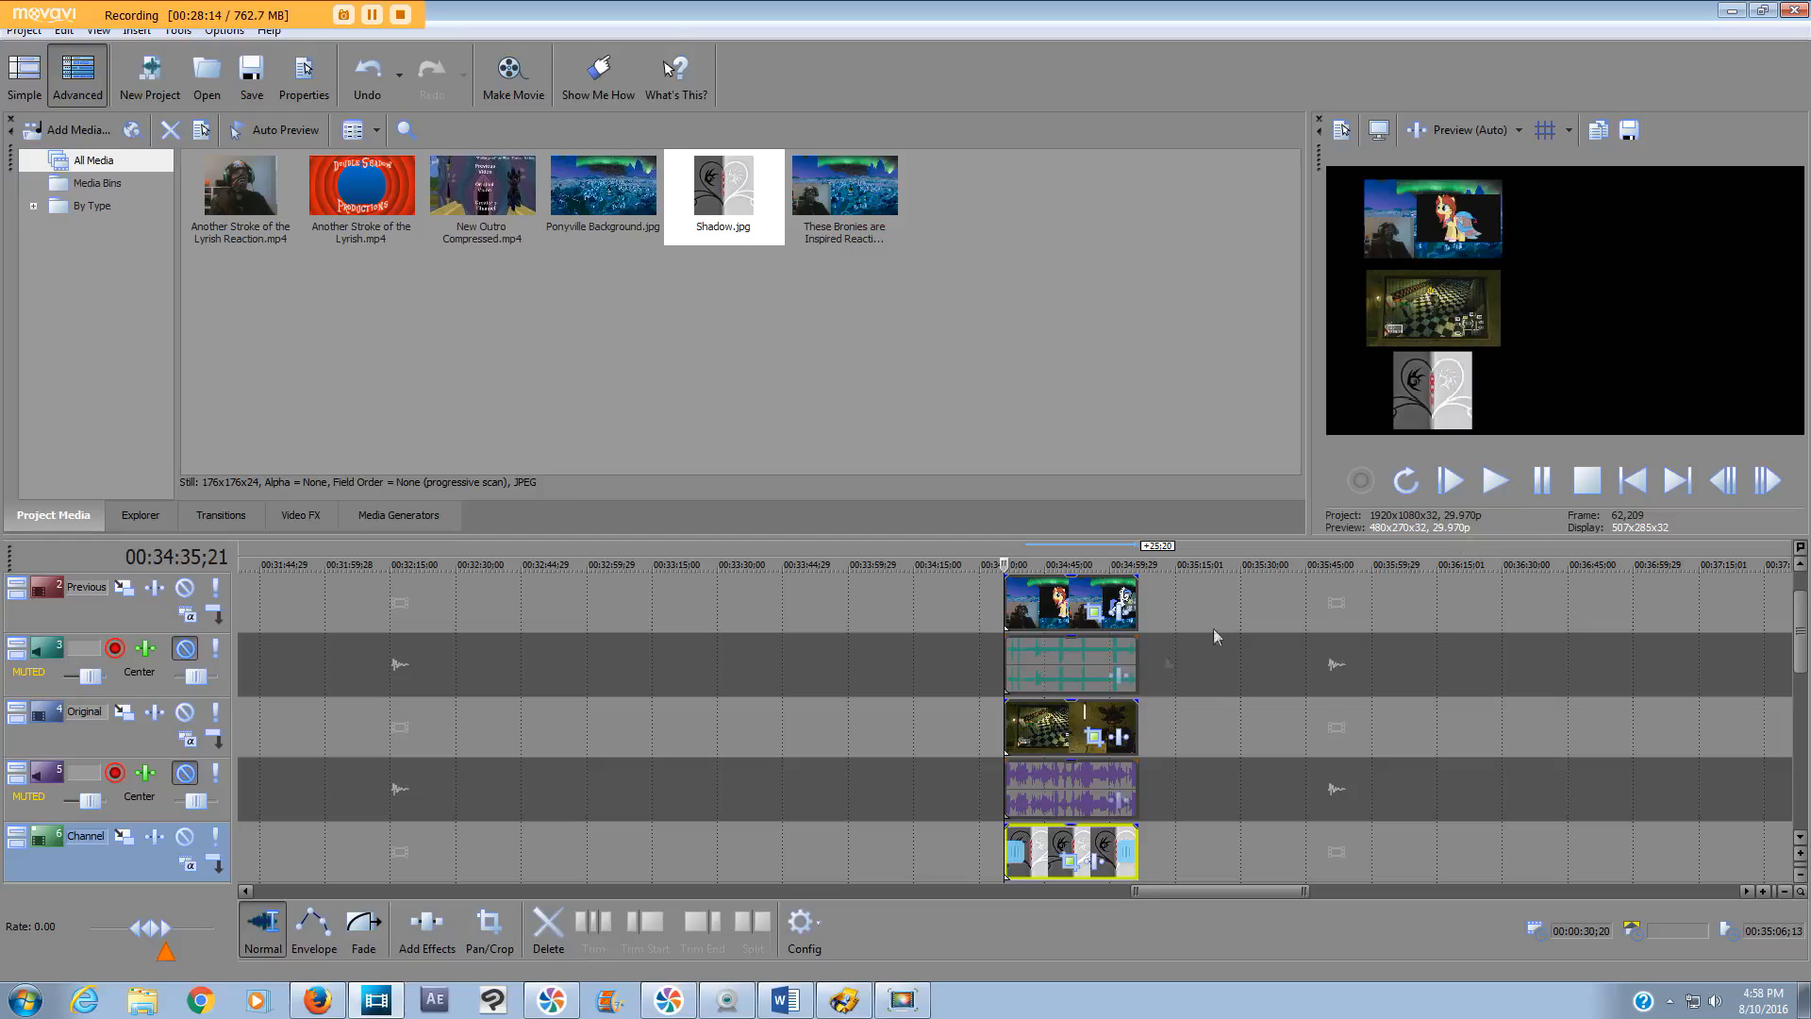
pyautogui.scroll(-2, 1802, 665)
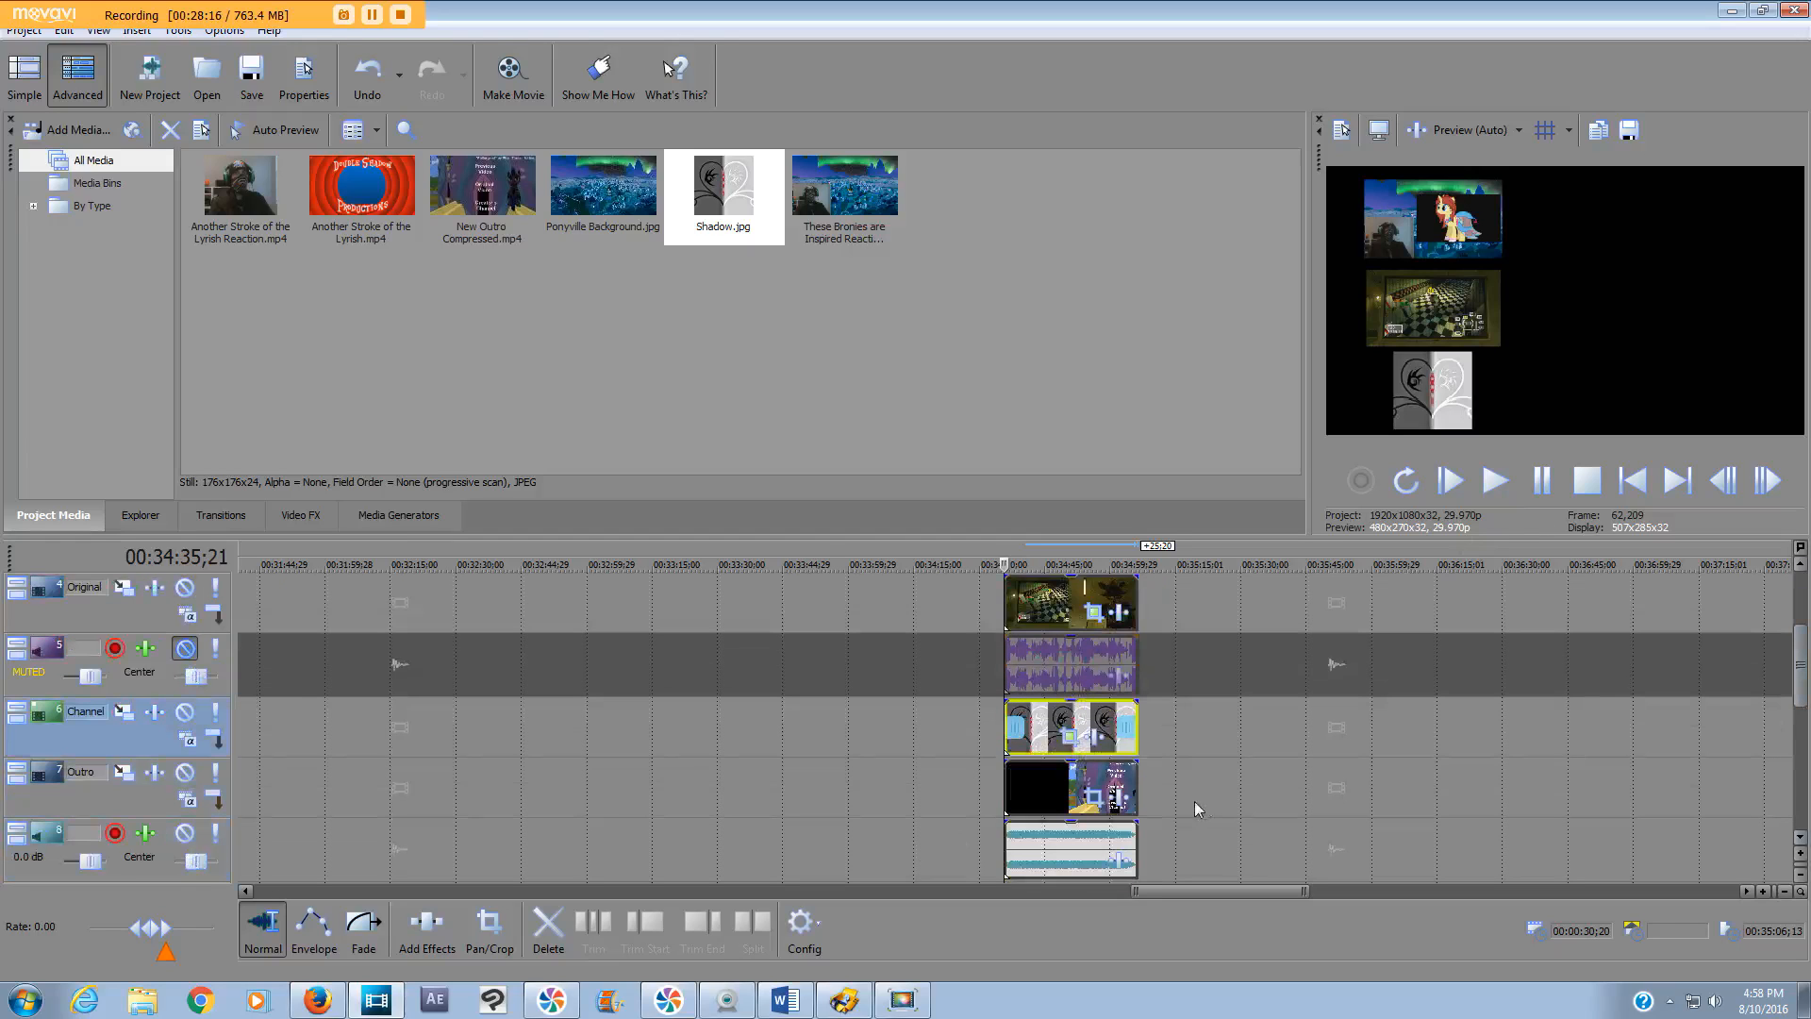
pyautogui.scroll(2, 1800, 679)
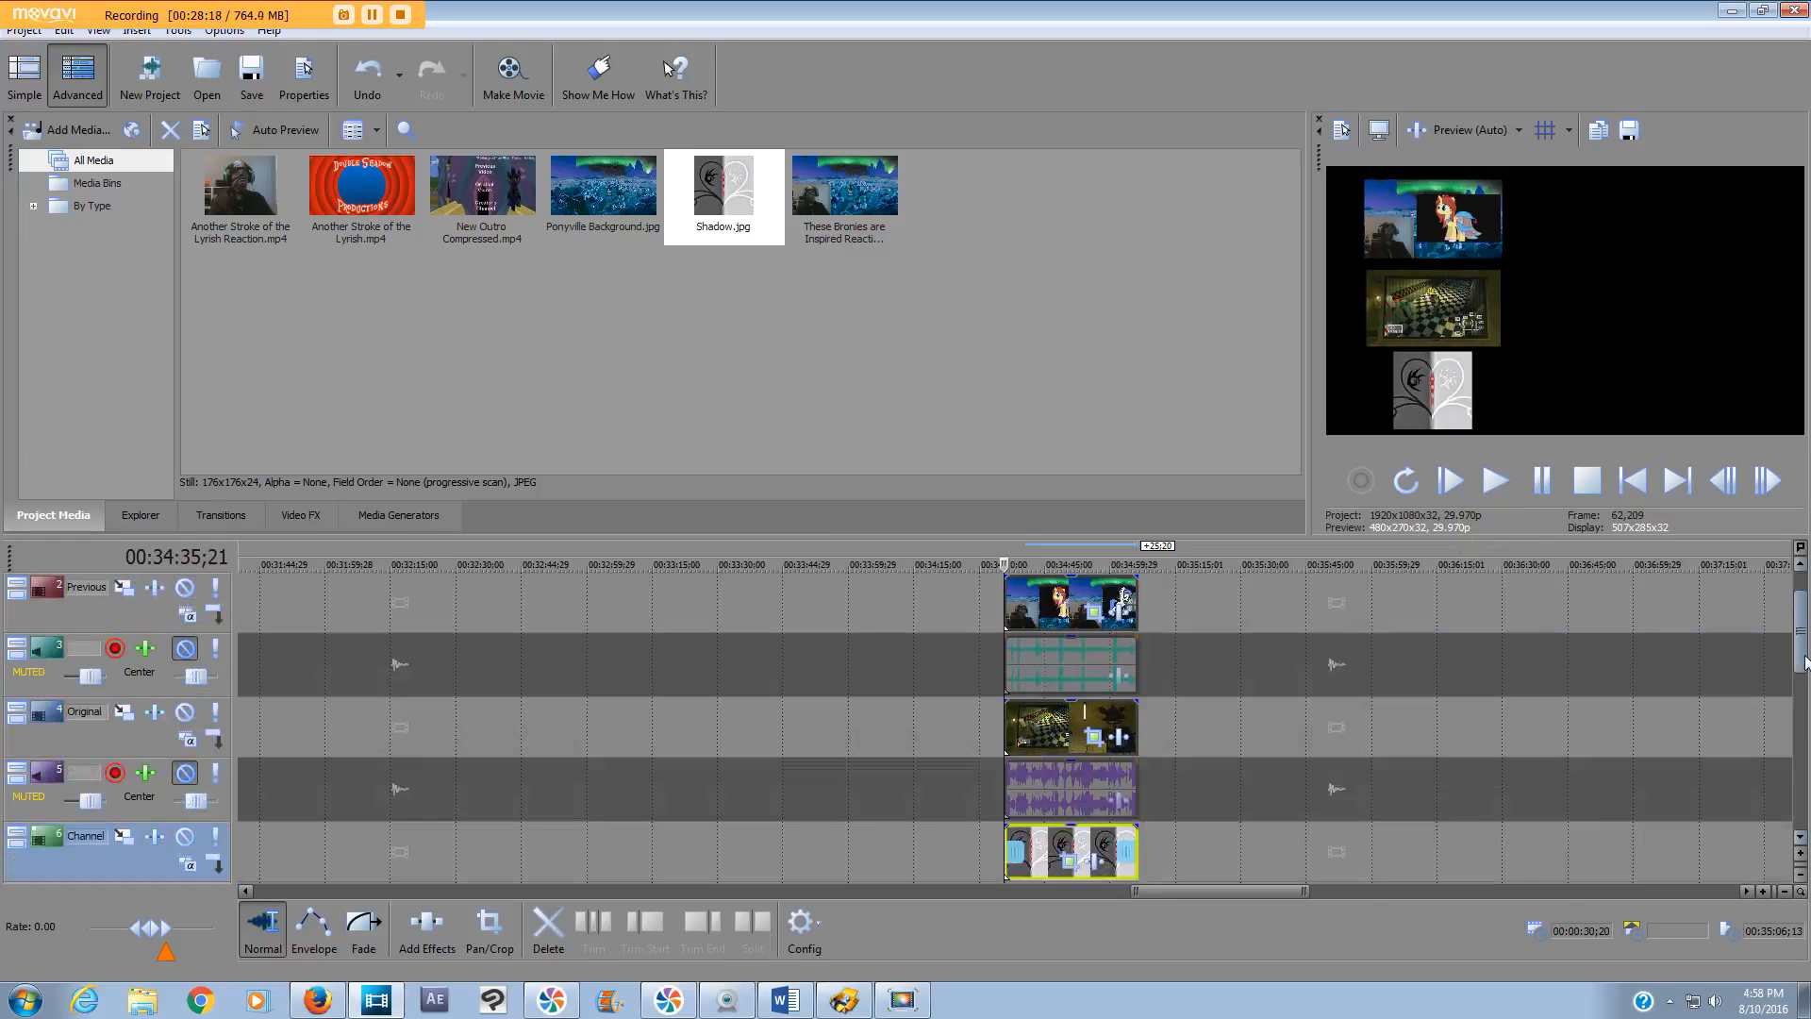
pyautogui.click(1498, 484)
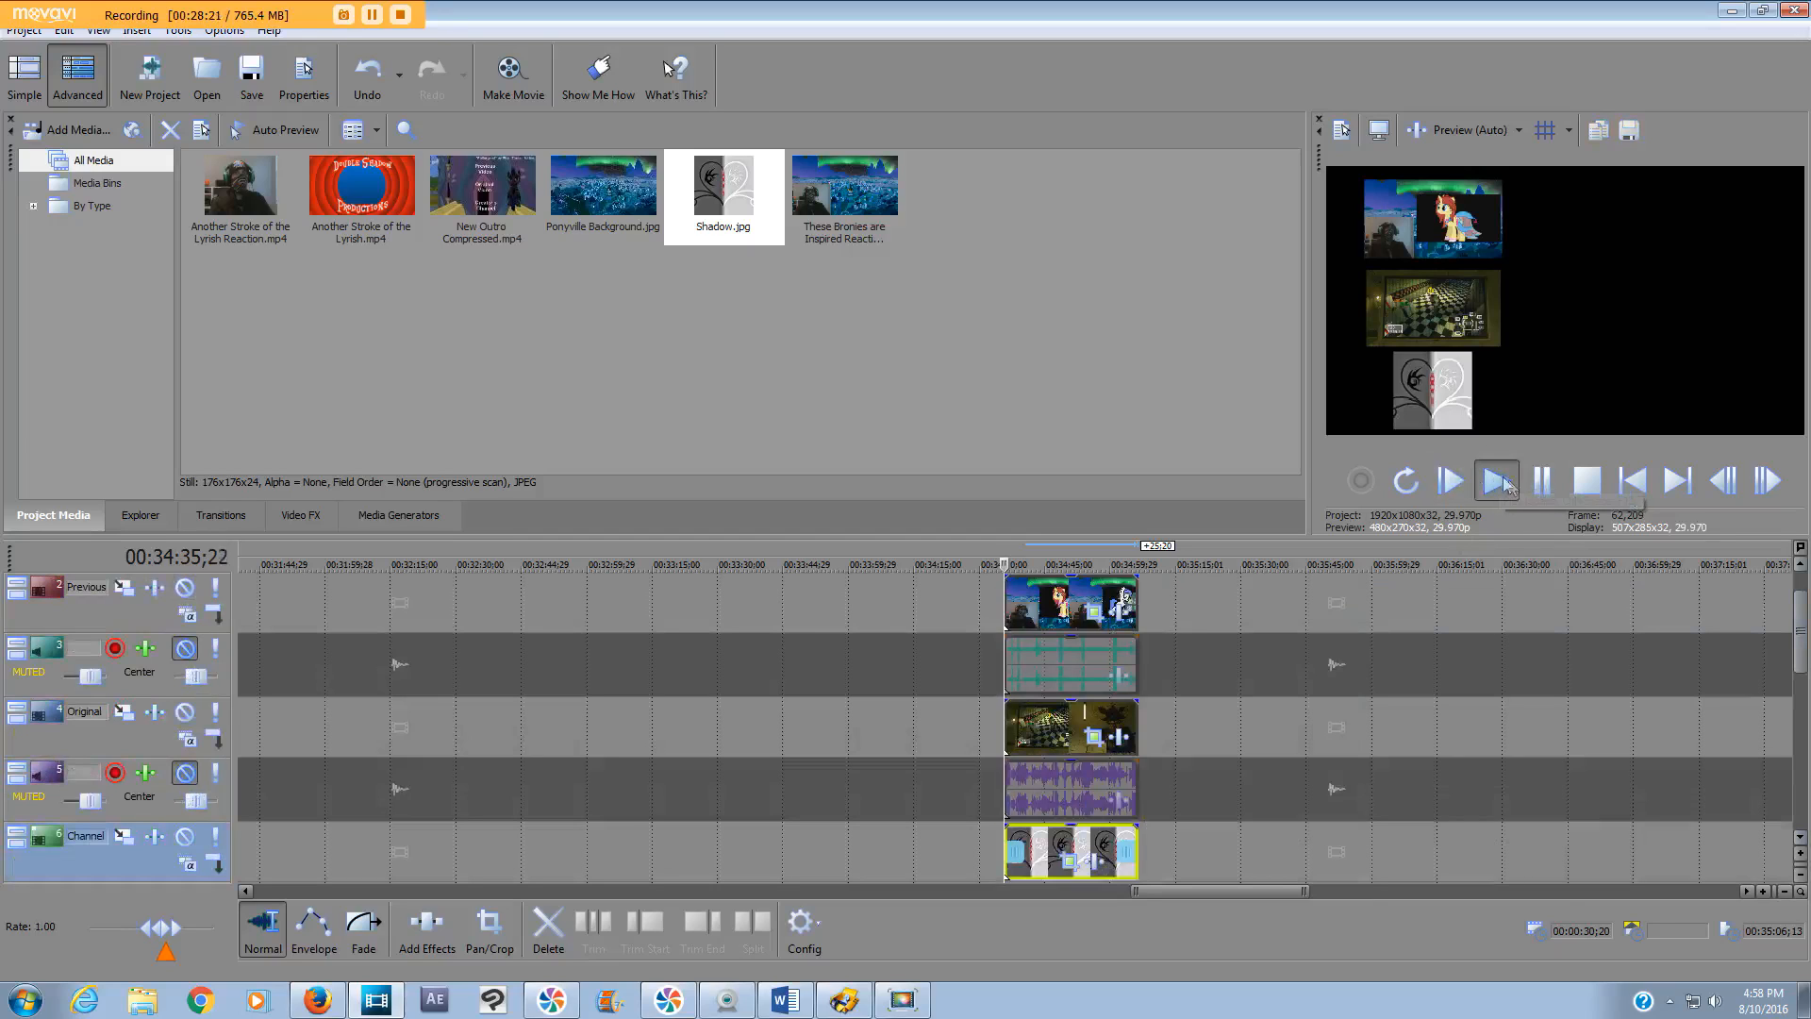
pyautogui.click(1543, 484)
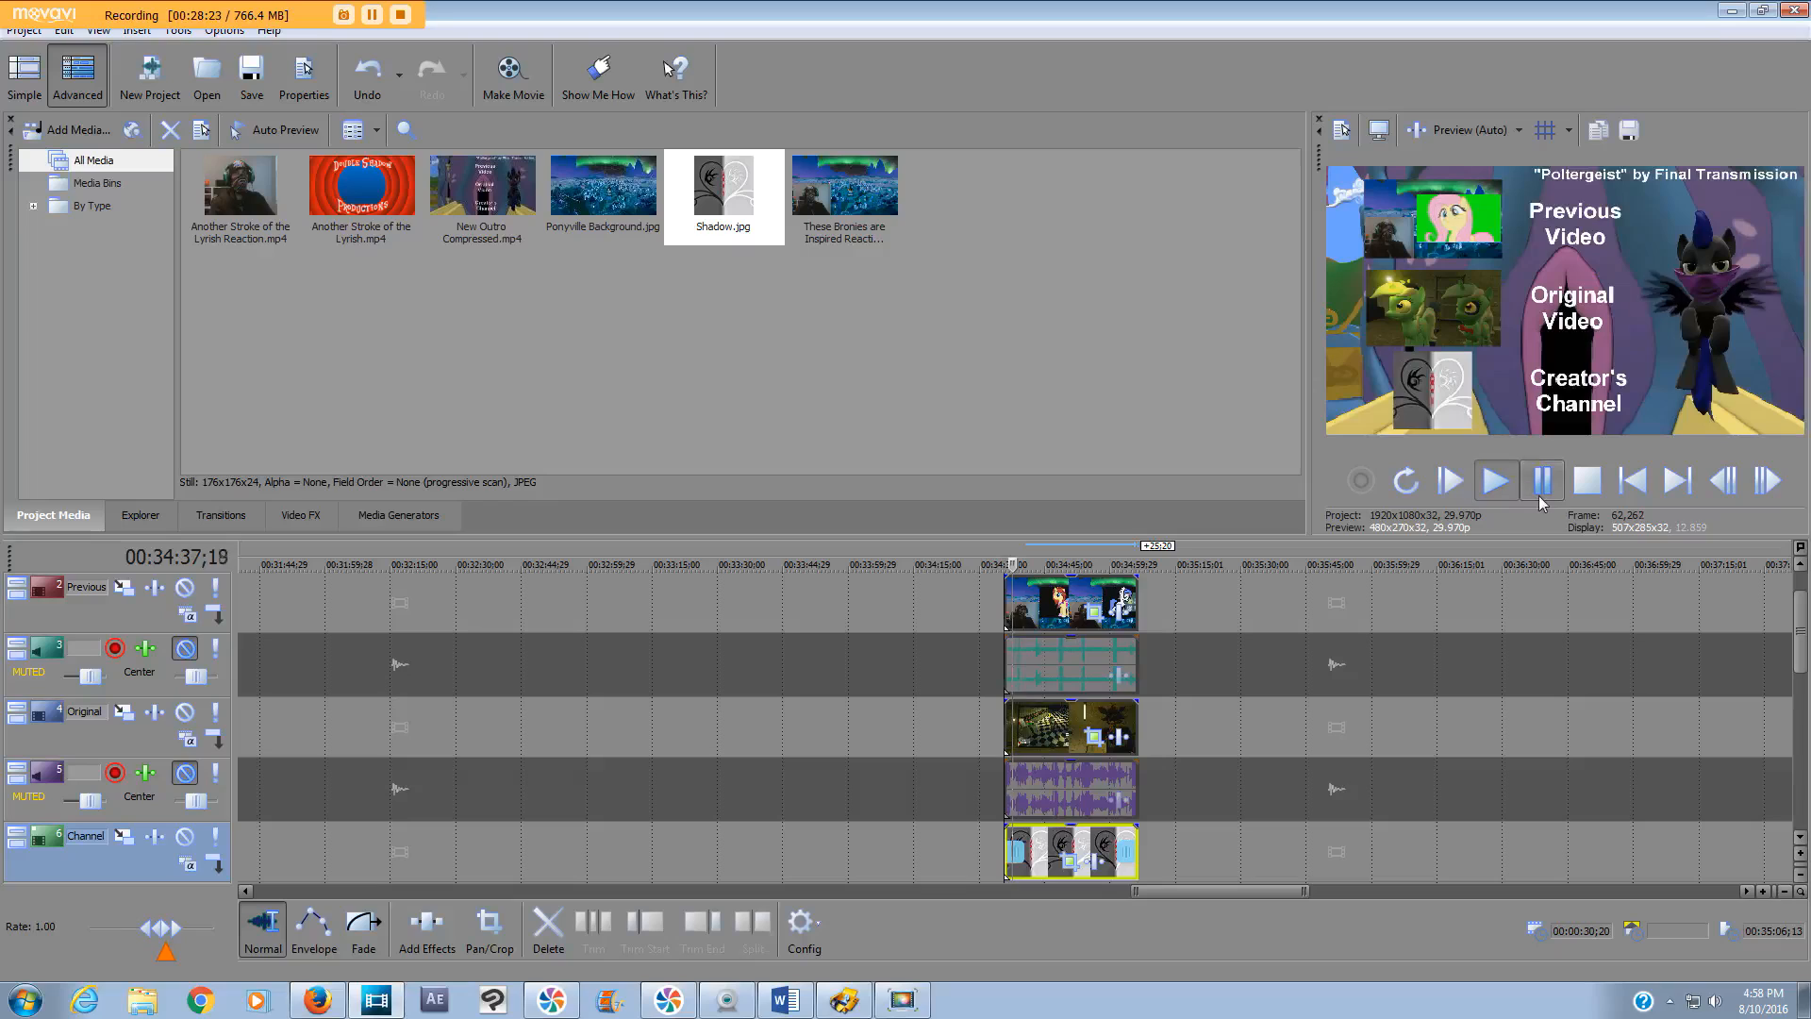
# - Add short fade-ins to the start of the Previous, Original and Channel clips and the two accompanying audio clips
pyautogui.click(364, 924)
pyautogui.click(1008, 620)
pyautogui.click(1009, 660)
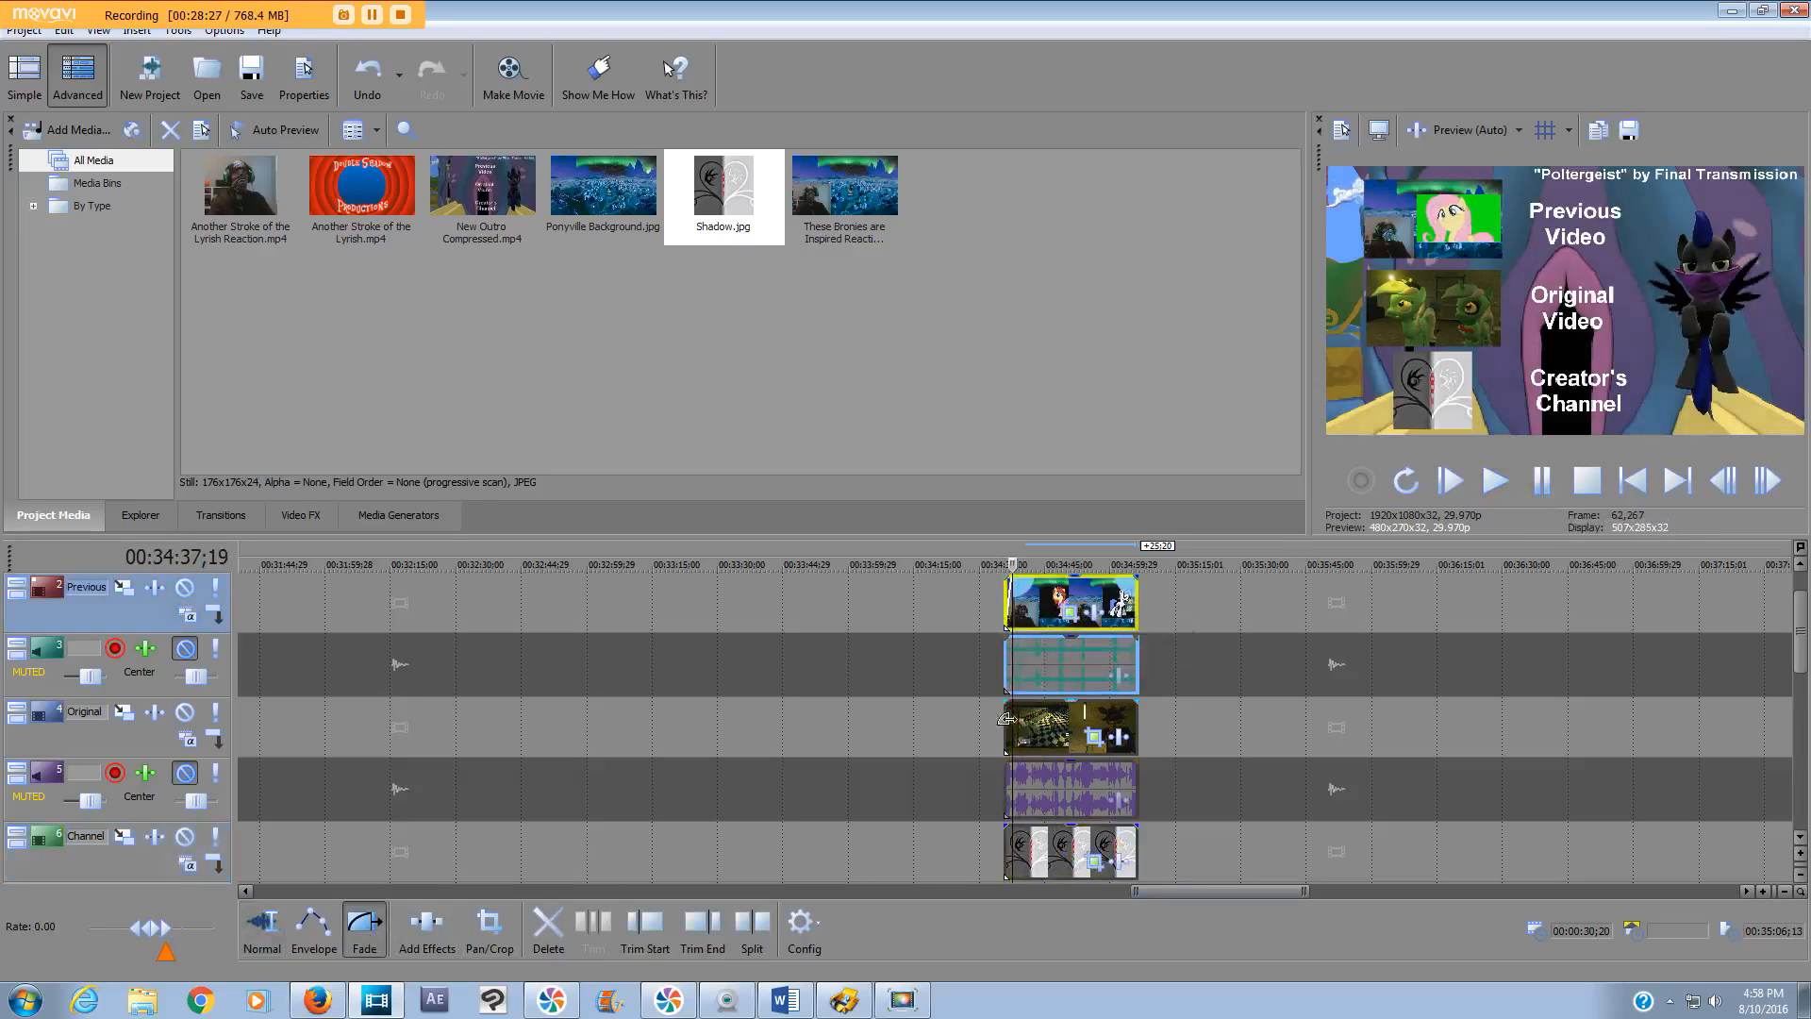
pyautogui.click(1009, 725)
pyautogui.click(1010, 788)
pyautogui.click(1011, 839)
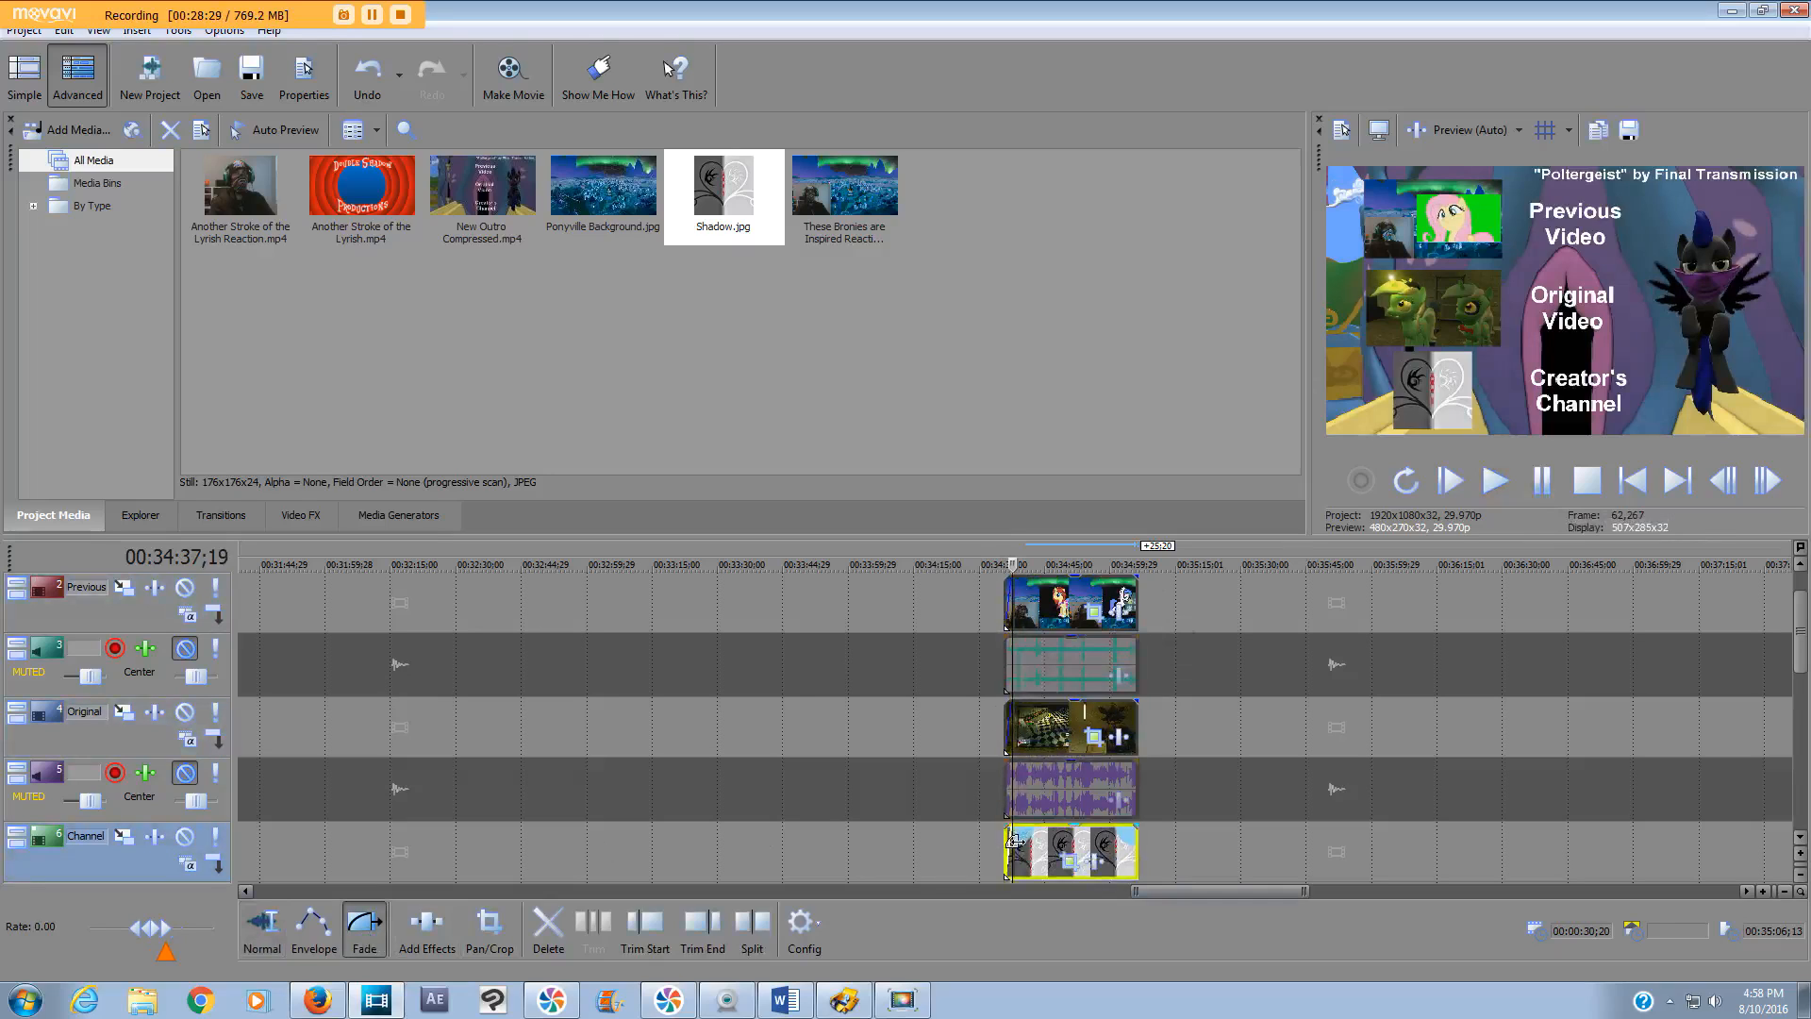
# - Replay the outro's opening seconds to check the fade-ins
pyautogui.click(1006, 563)
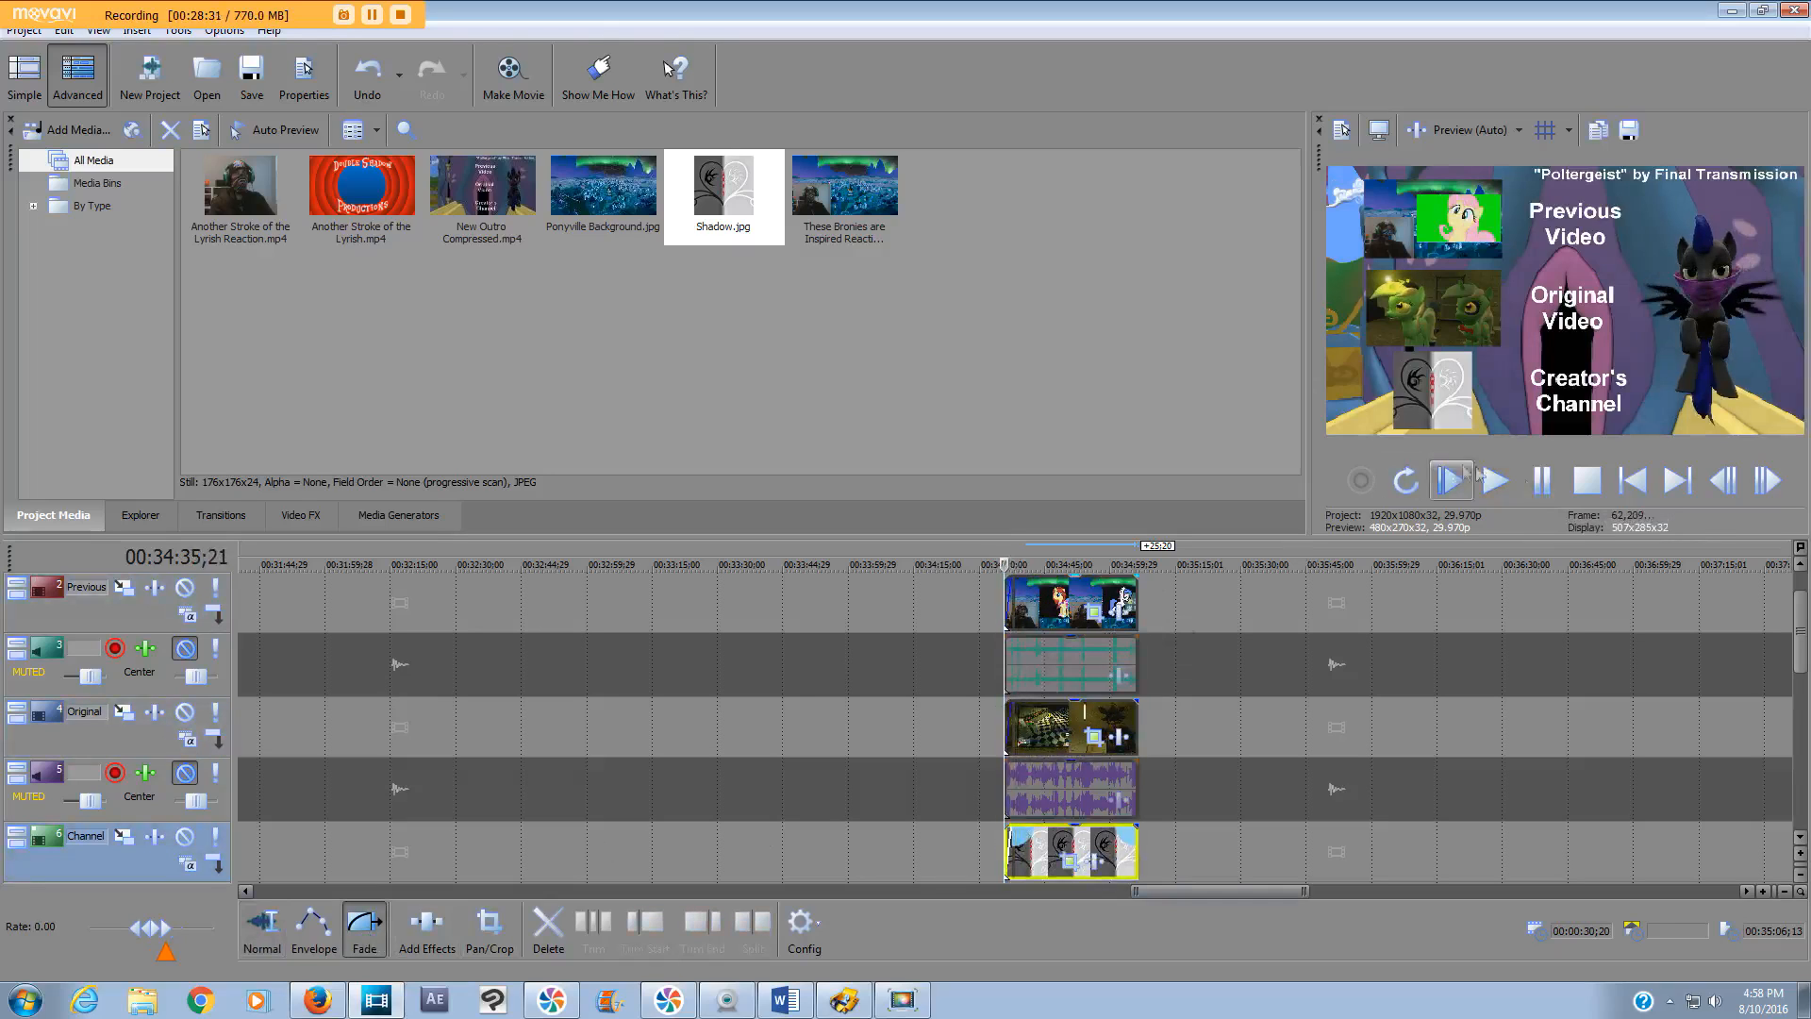
pyautogui.click(1495, 481)
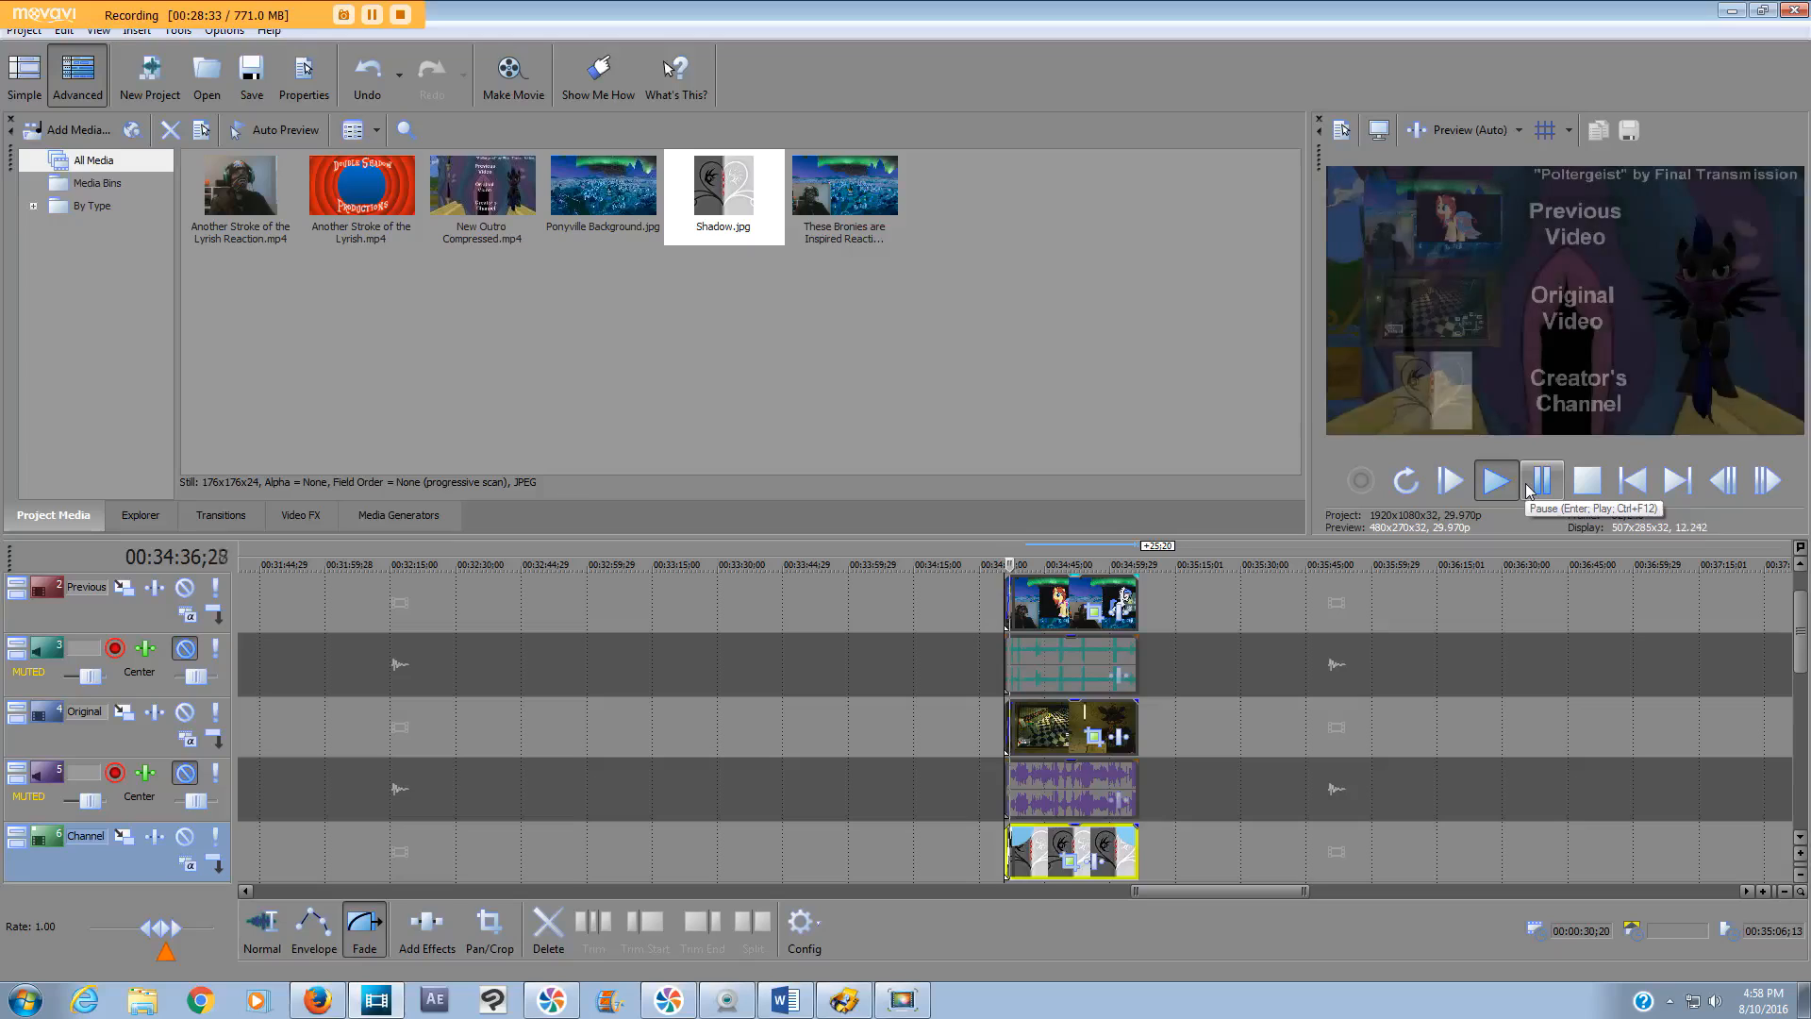
pyautogui.click(1529, 486)
pyautogui.moveTo(1802, 649); pyautogui.dragTo(1797, 612)
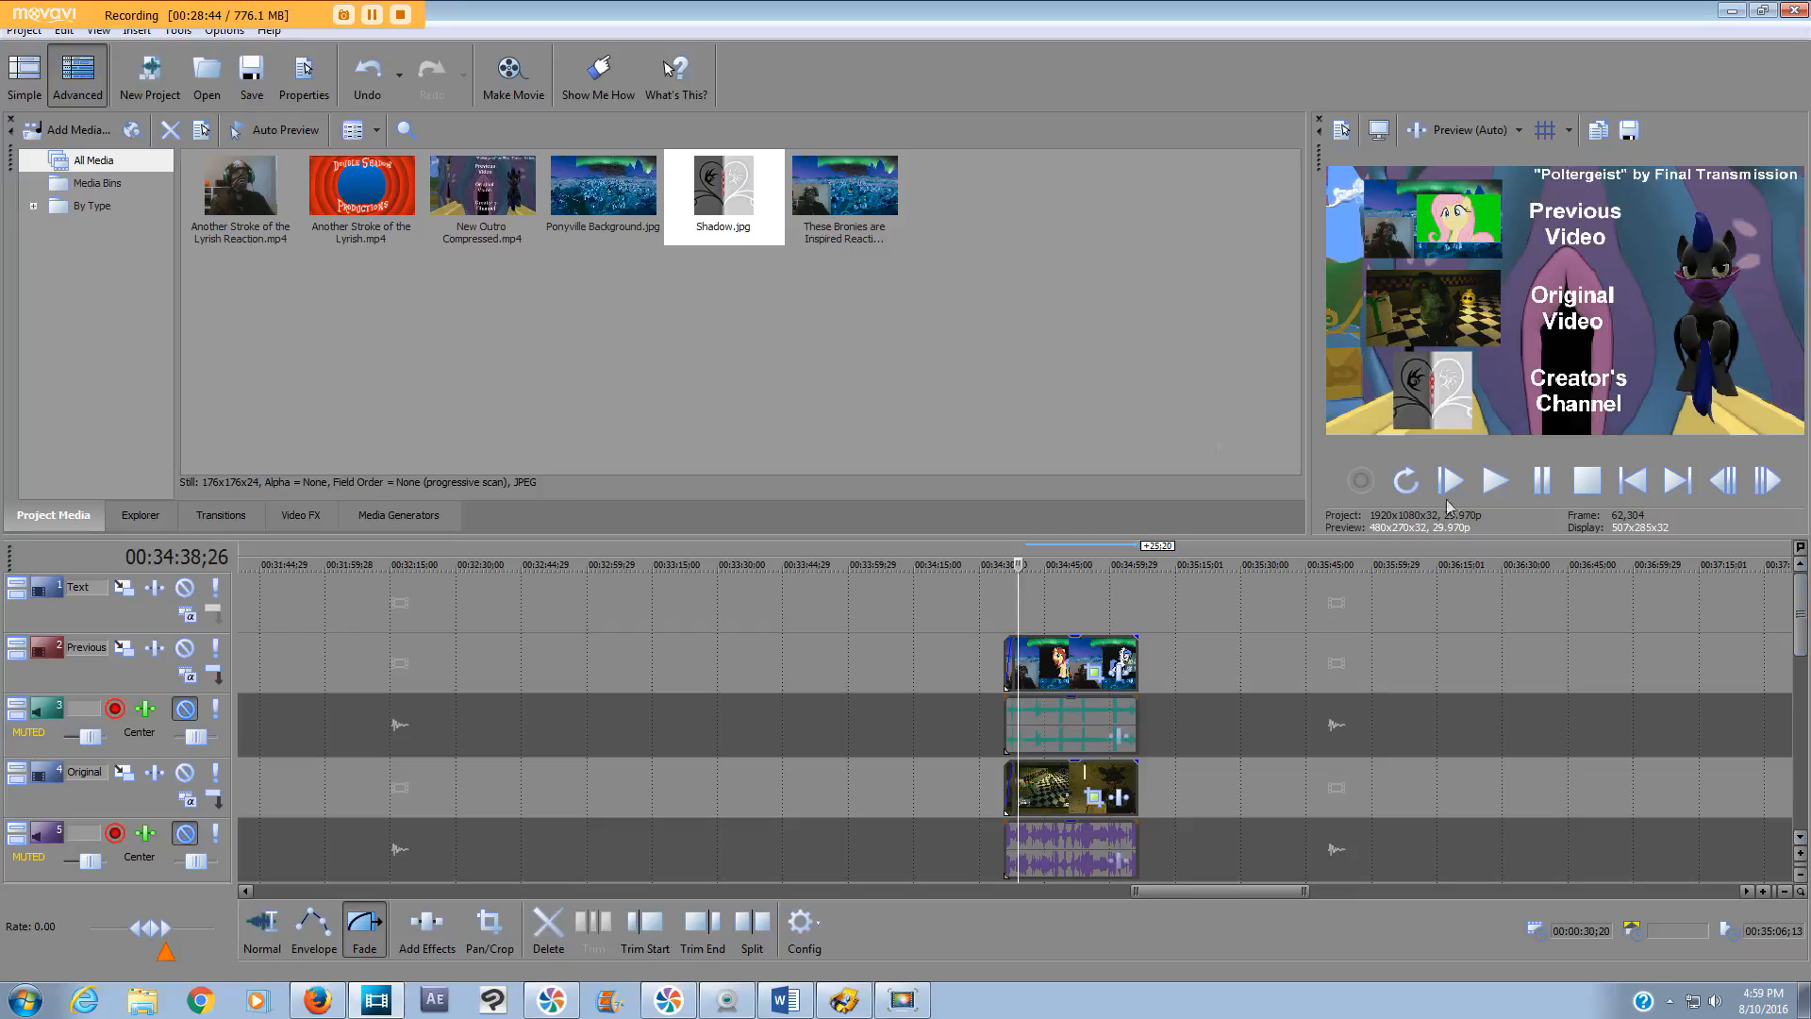
# - Set up a movie export to the hard drive using the MainConcept AVC/AAC format with the Internet HD 1080p template
pyautogui.click(520, 71)
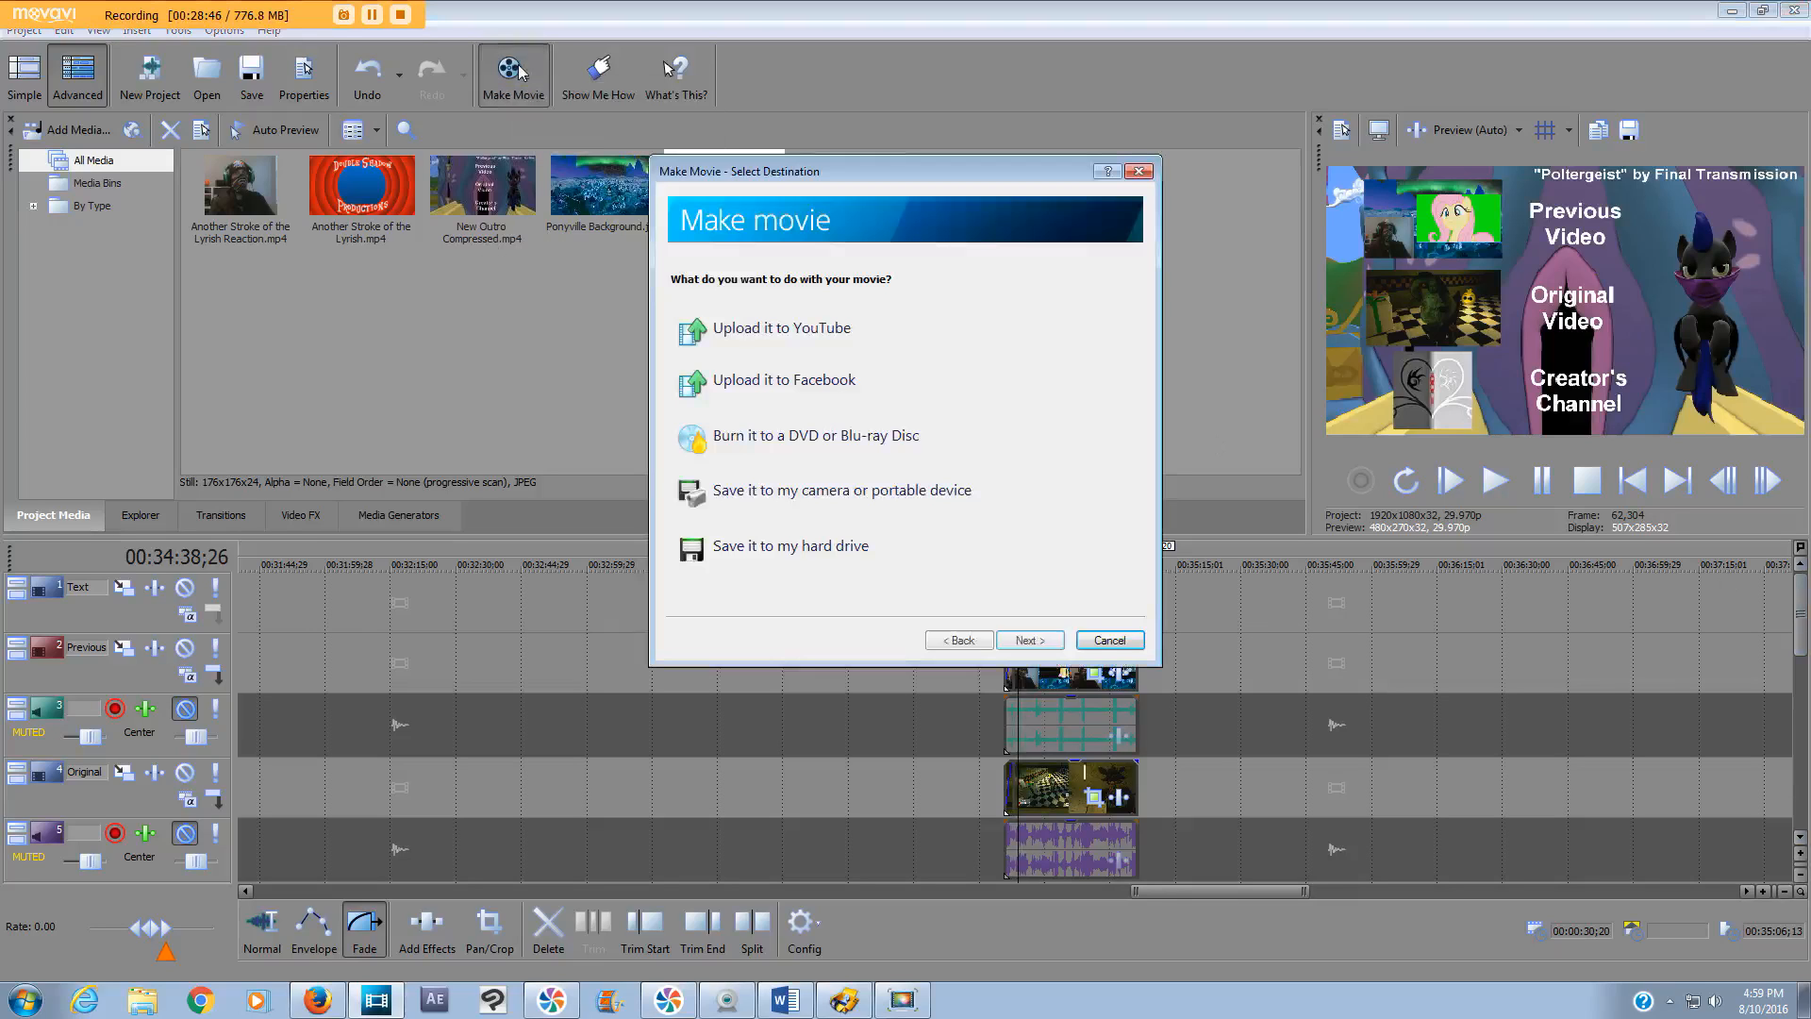
pyautogui.click(842, 549)
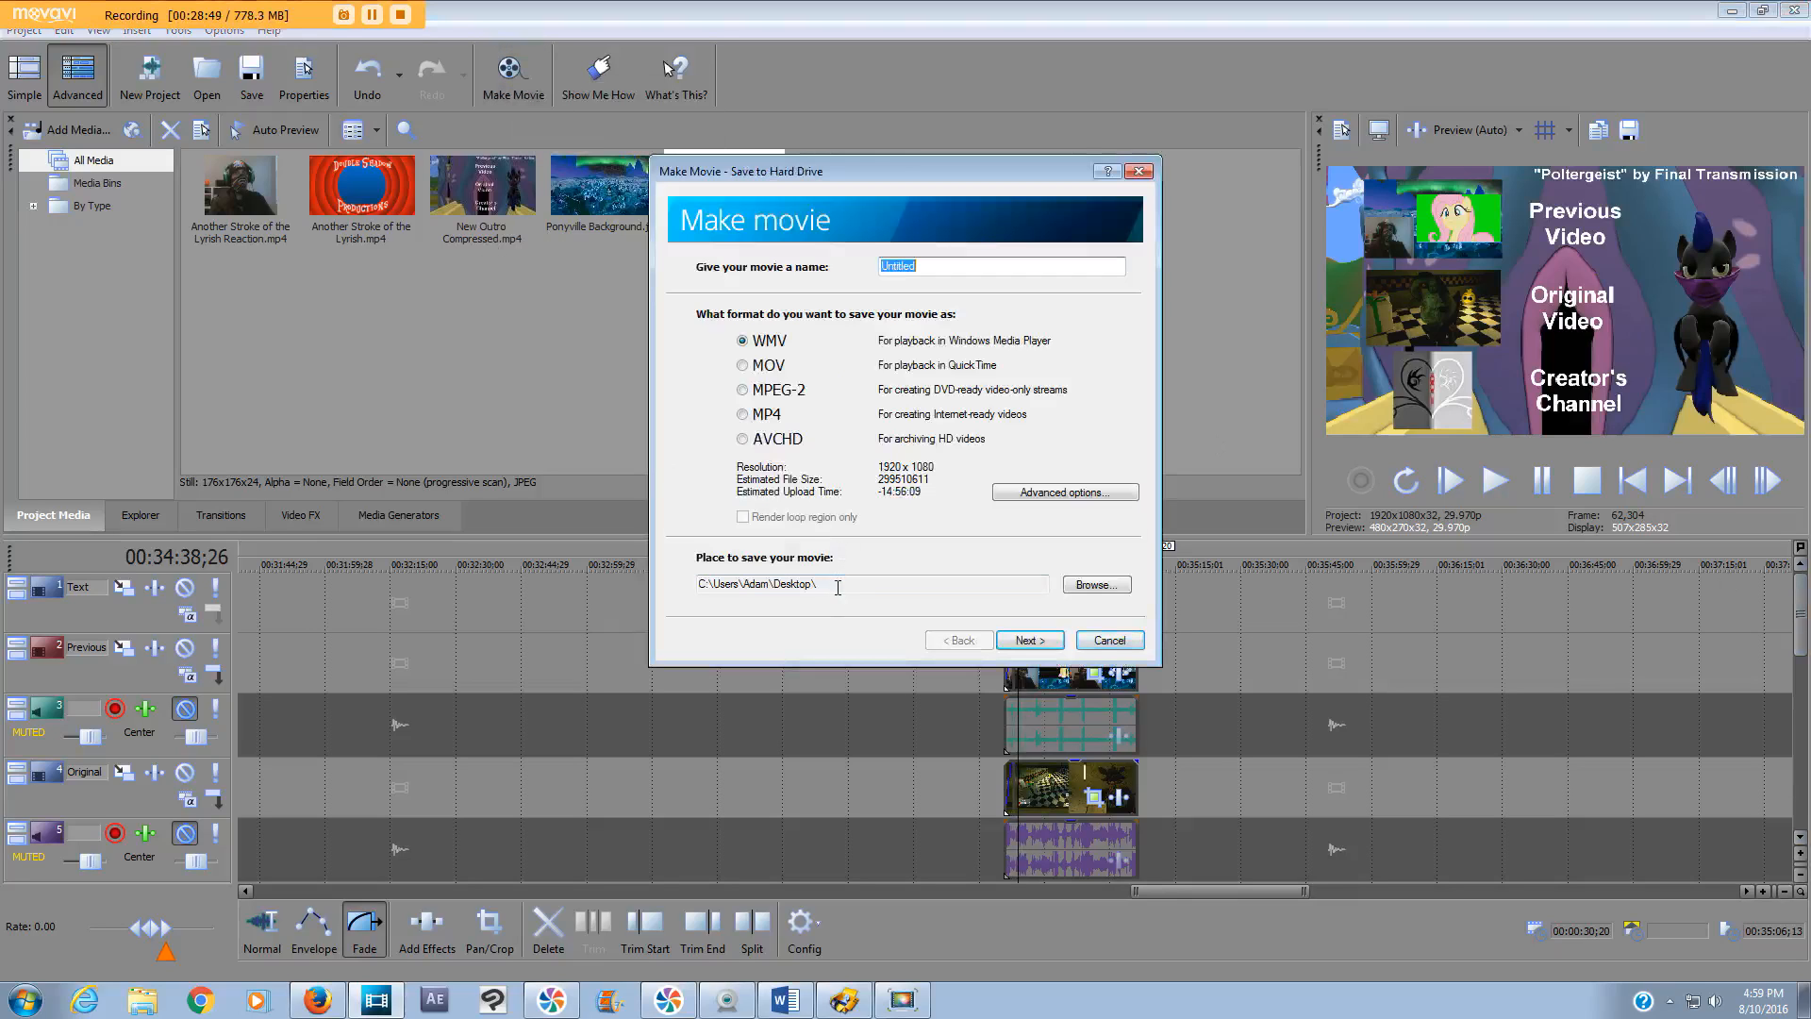
pyautogui.click(1099, 494)
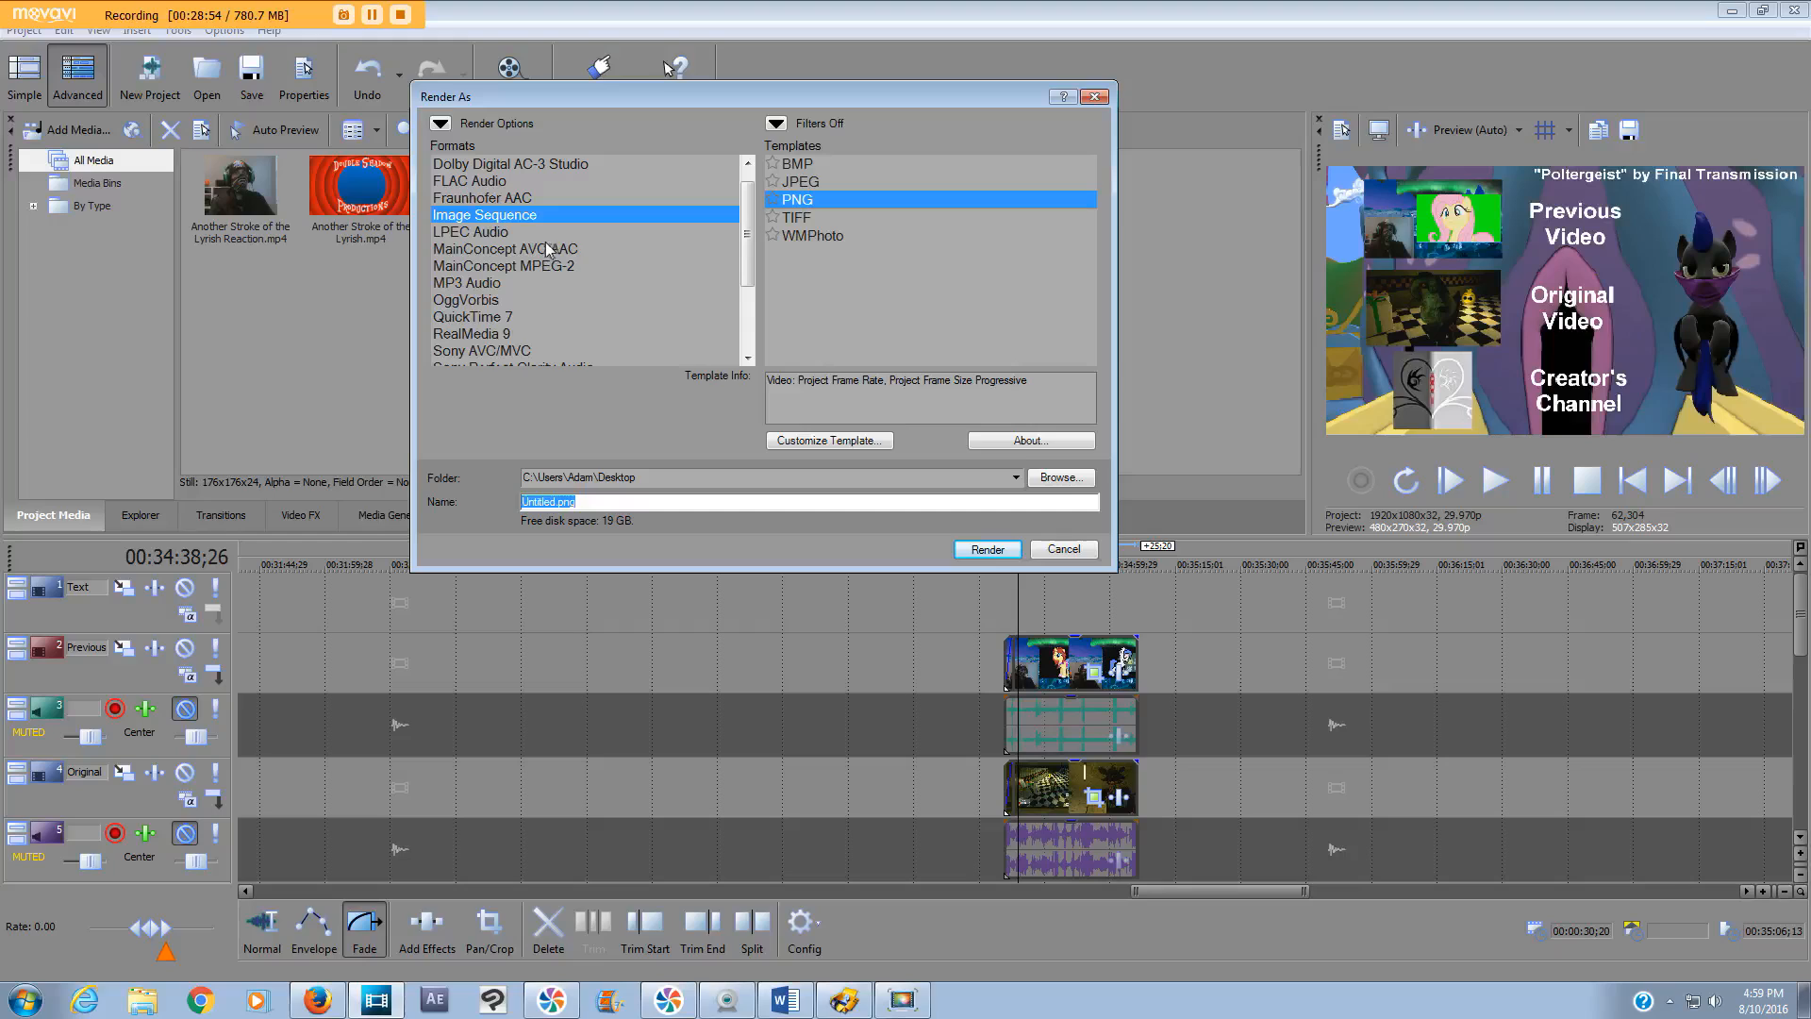
pyautogui.click(548, 249)
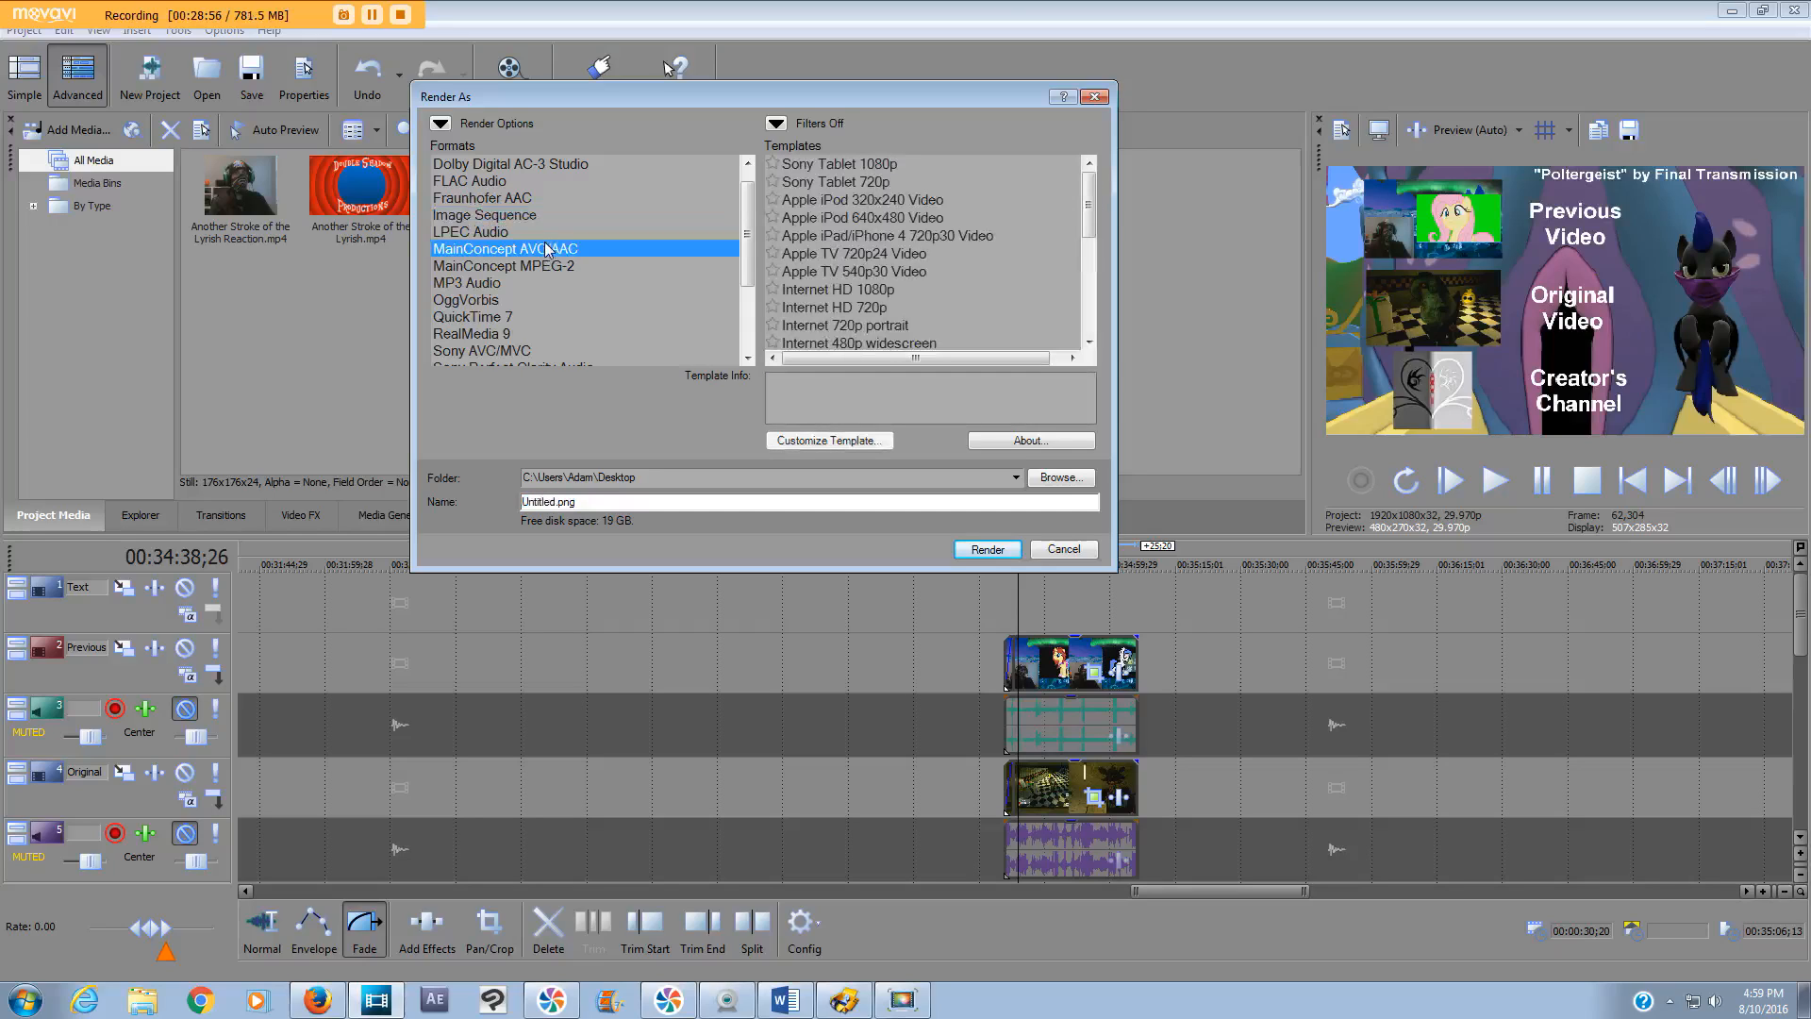
pyautogui.click(869, 293)
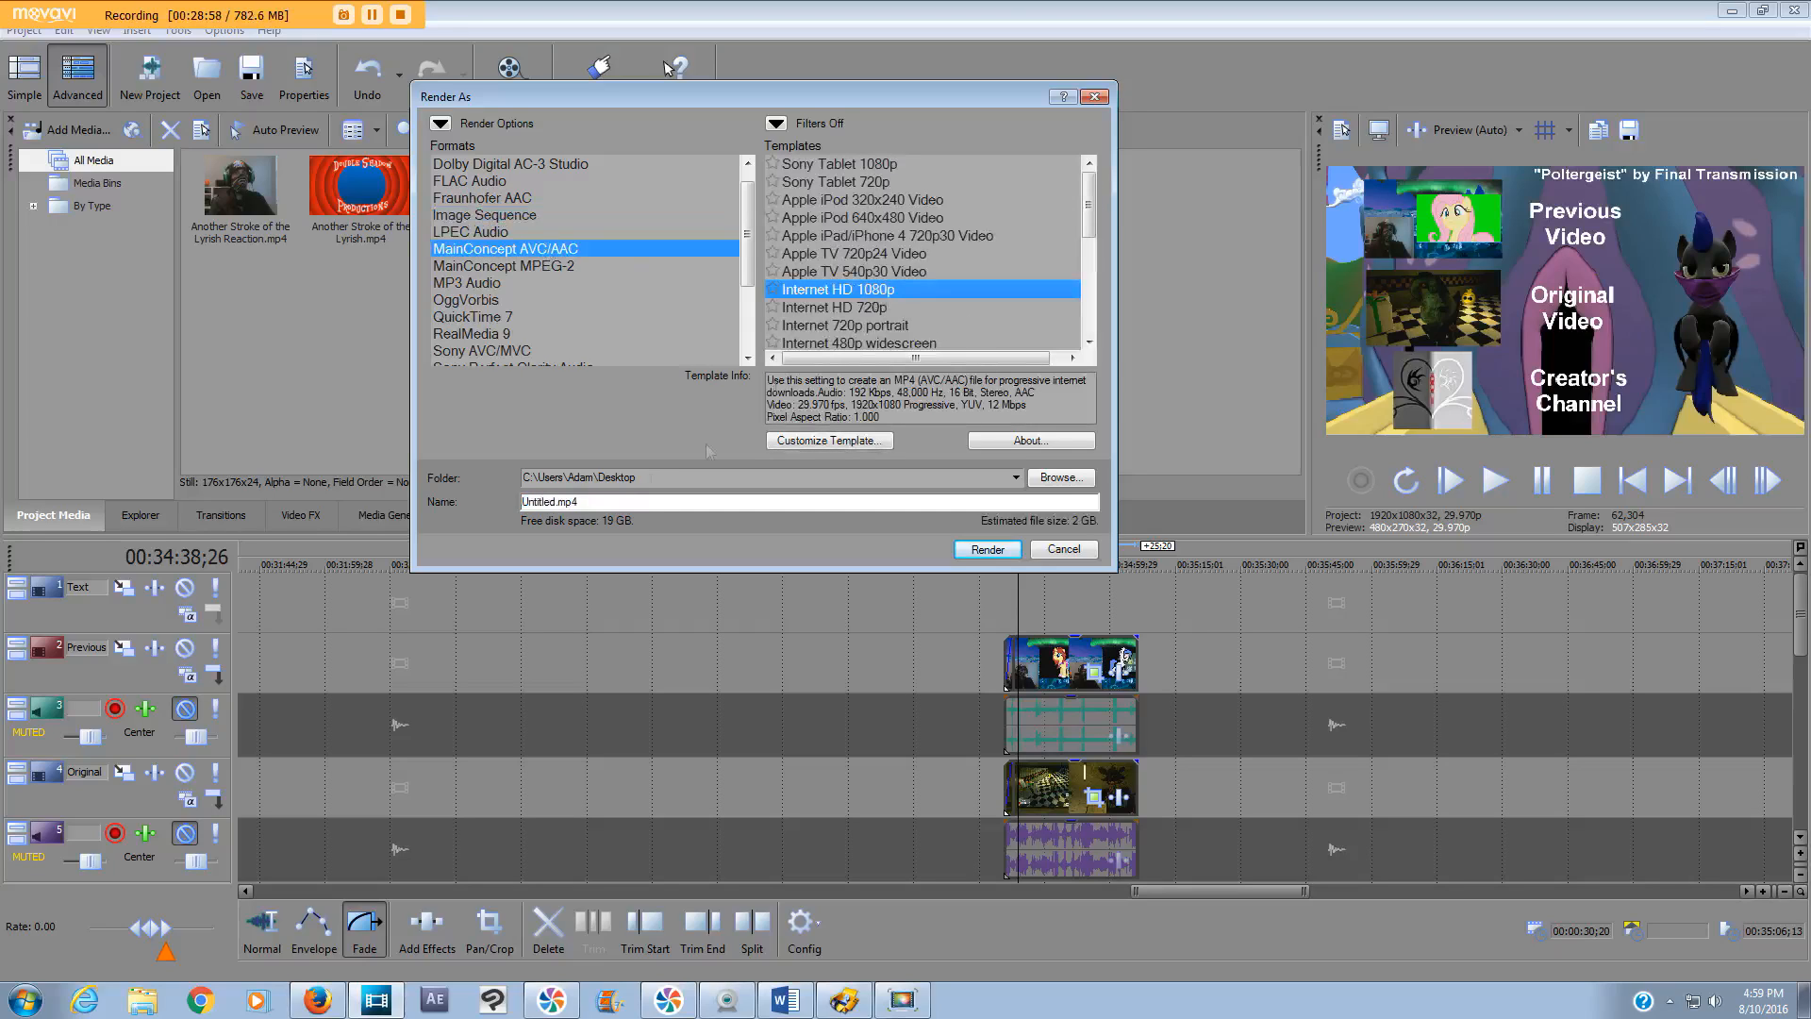
# - Render the movie to D:\Sony Movie Maker\Videos under the name Another Stroke of the Lyrish Reaction
pyautogui.click(1060, 477)
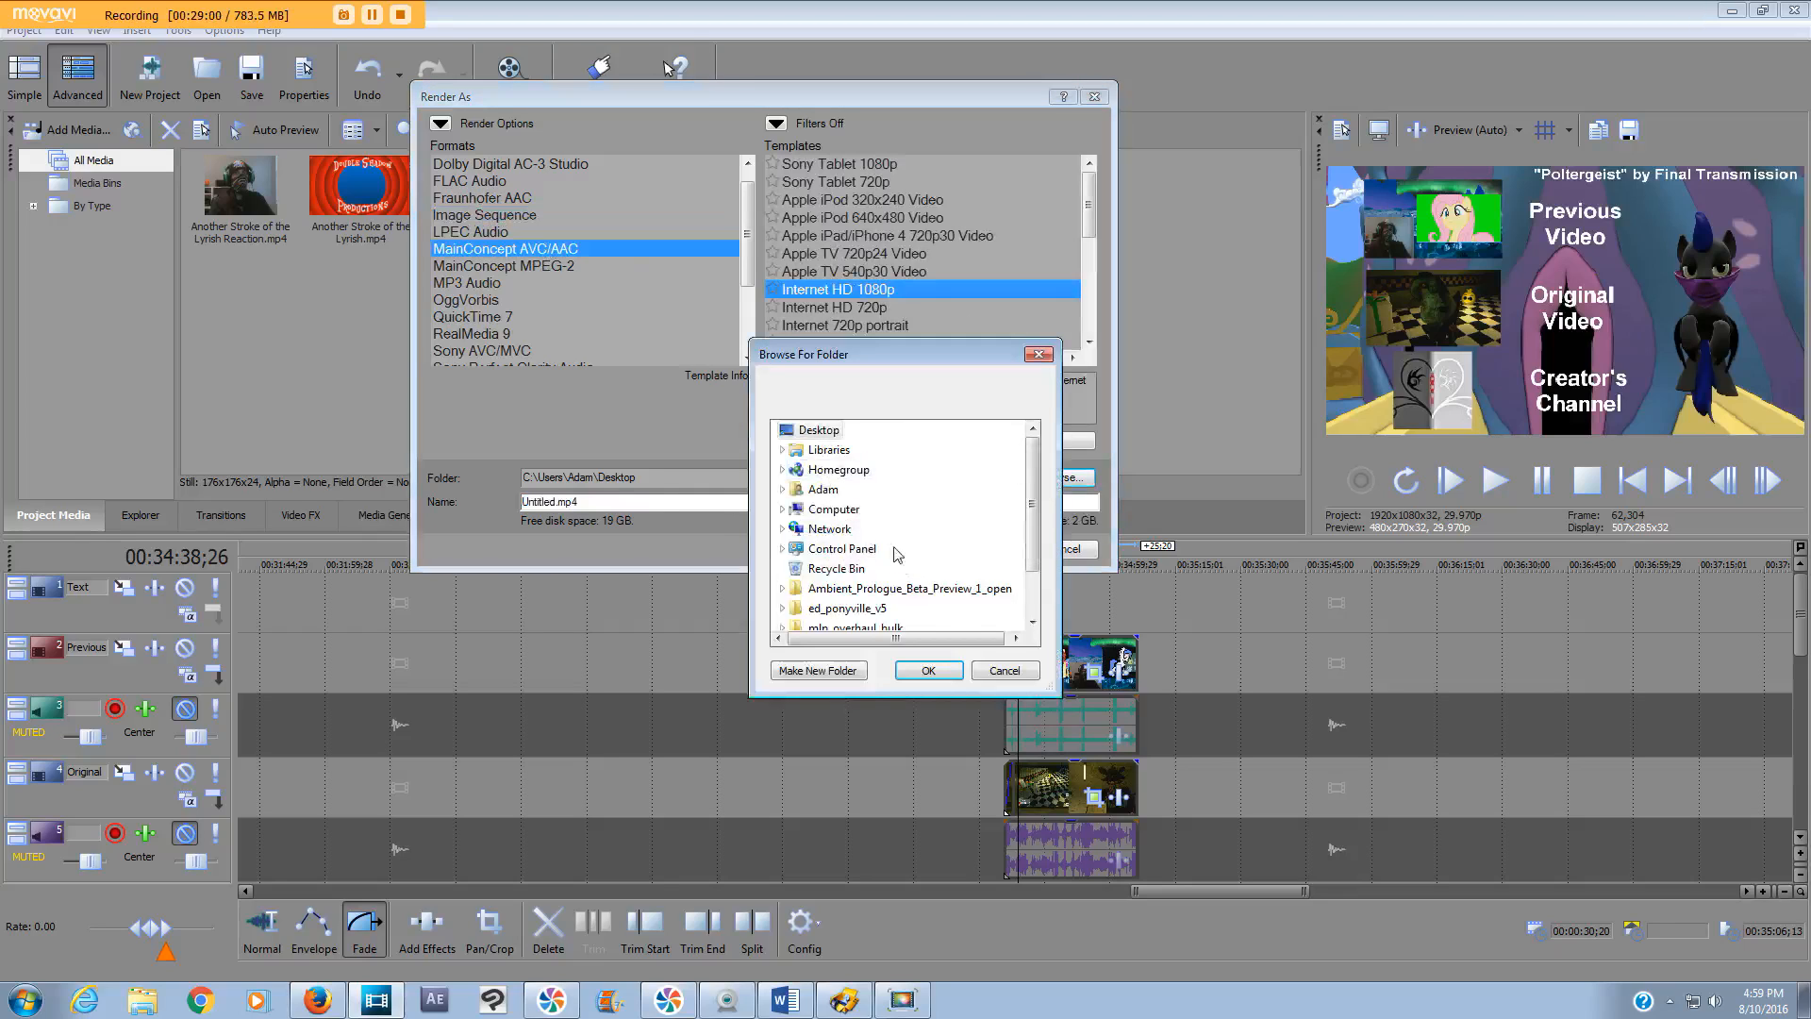
pyautogui.click(831, 511)
pyautogui.click(867, 547)
pyautogui.moveTo(1032, 457); pyautogui.dragTo(1032, 571)
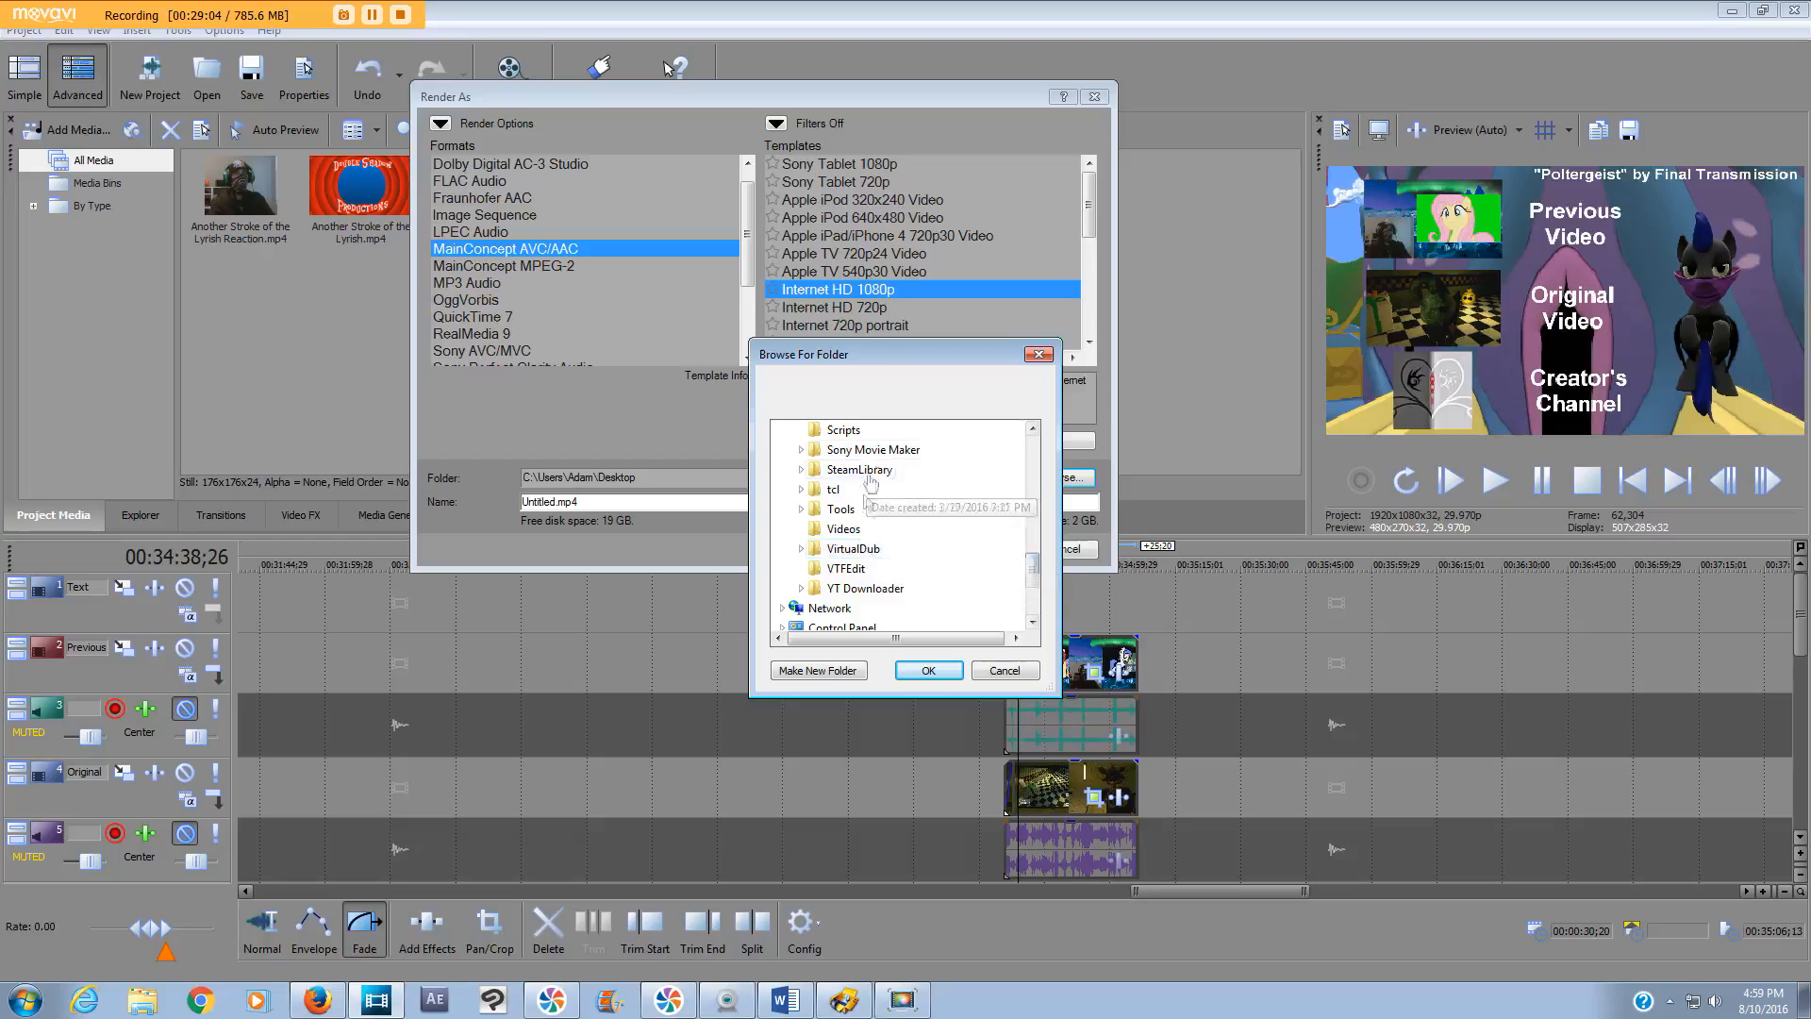
pyautogui.click(874, 453)
pyautogui.scroll(-5, 873, 547)
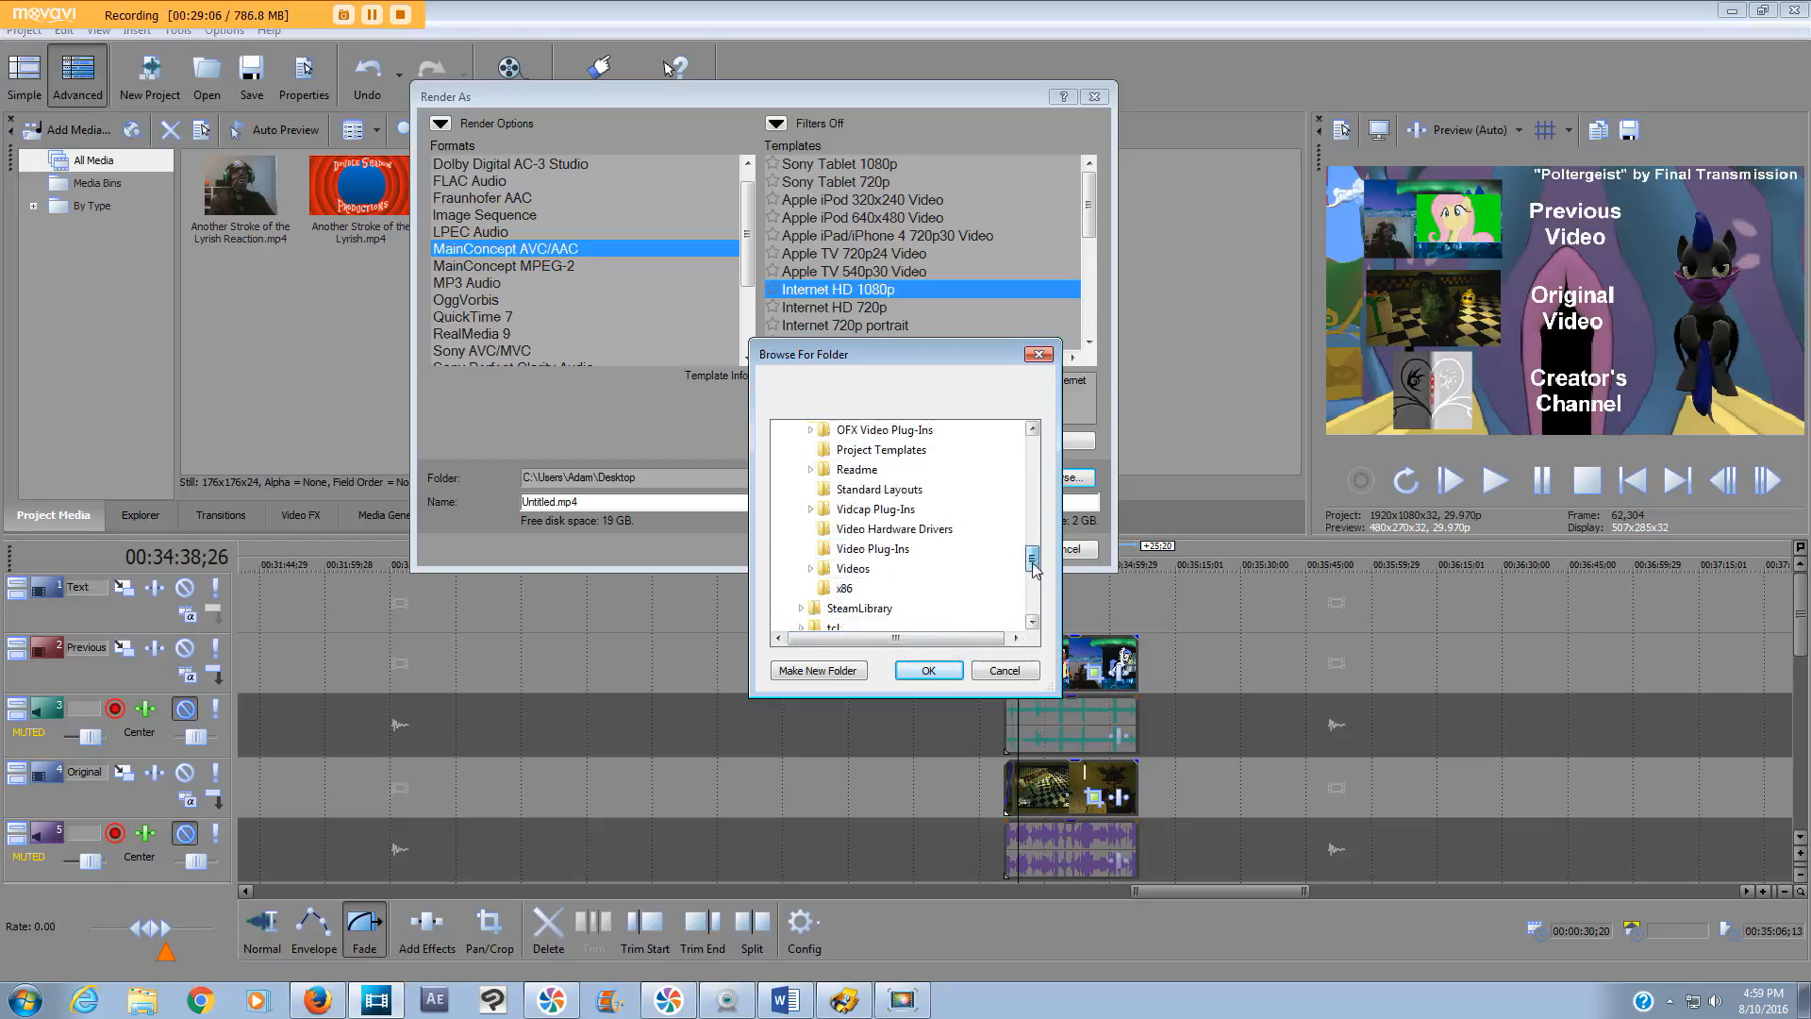
pyautogui.click(864, 570)
pyautogui.click(929, 670)
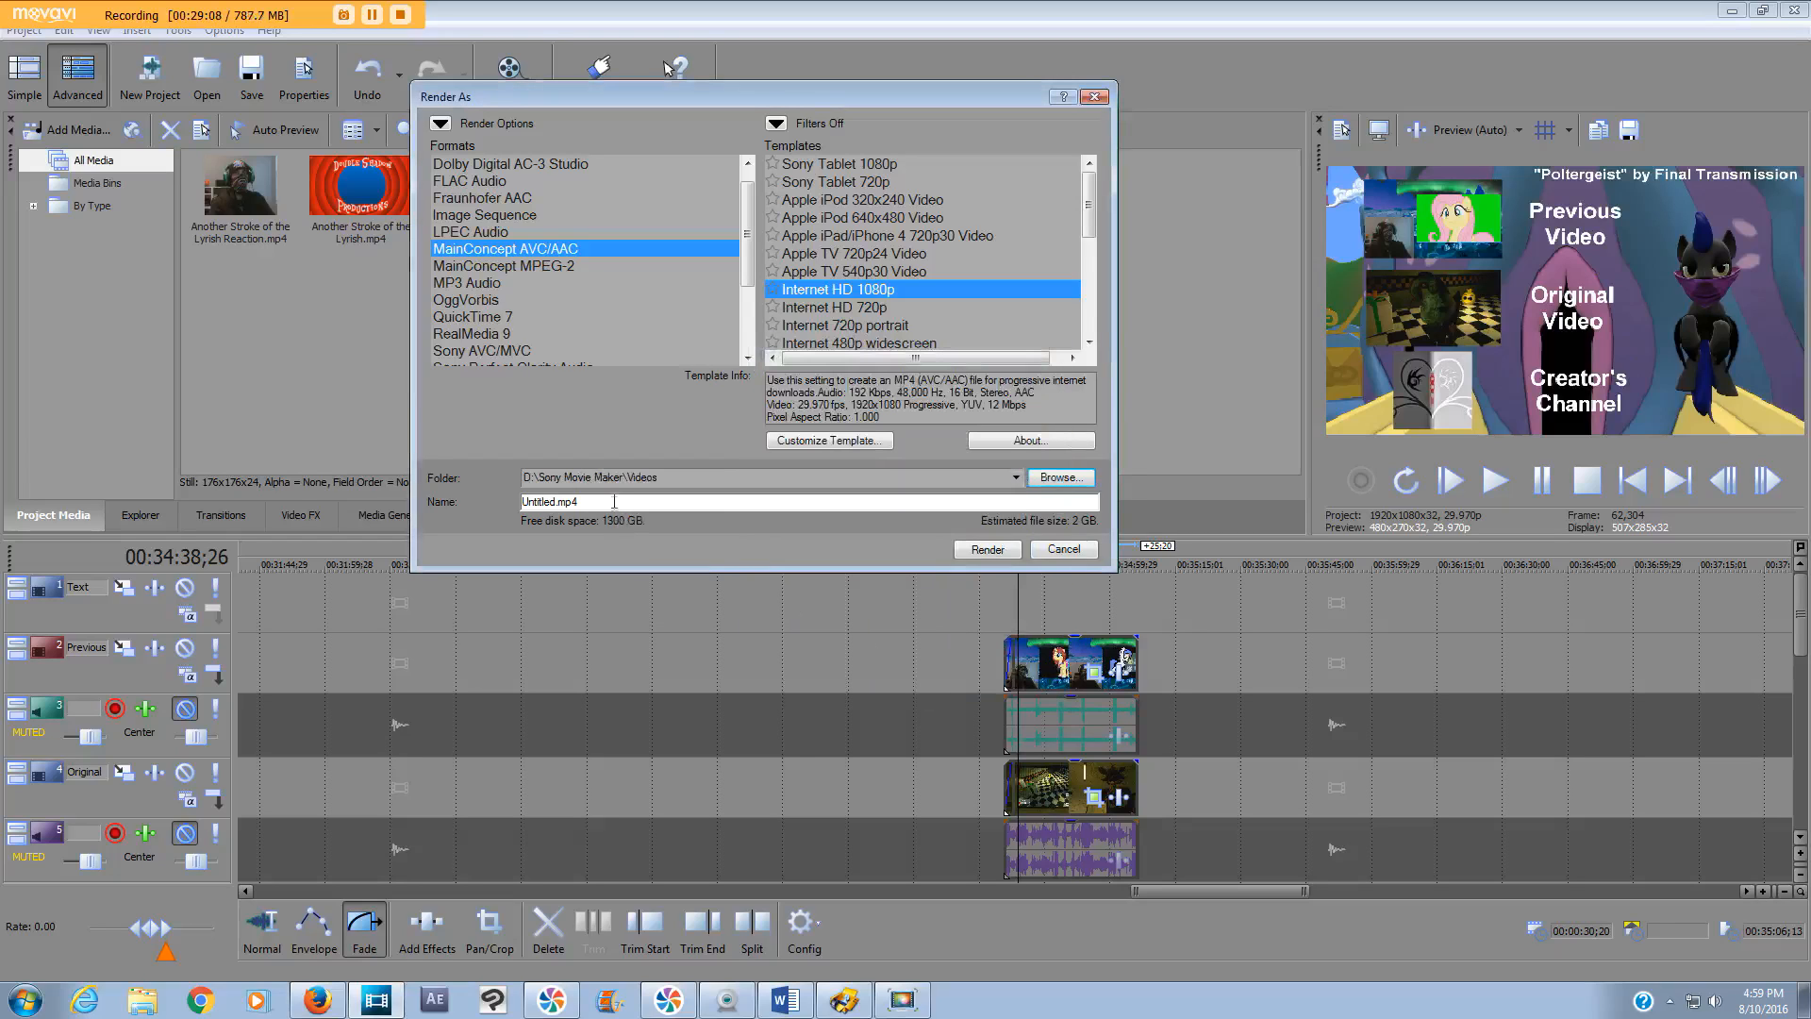
pyautogui.write('Ah')
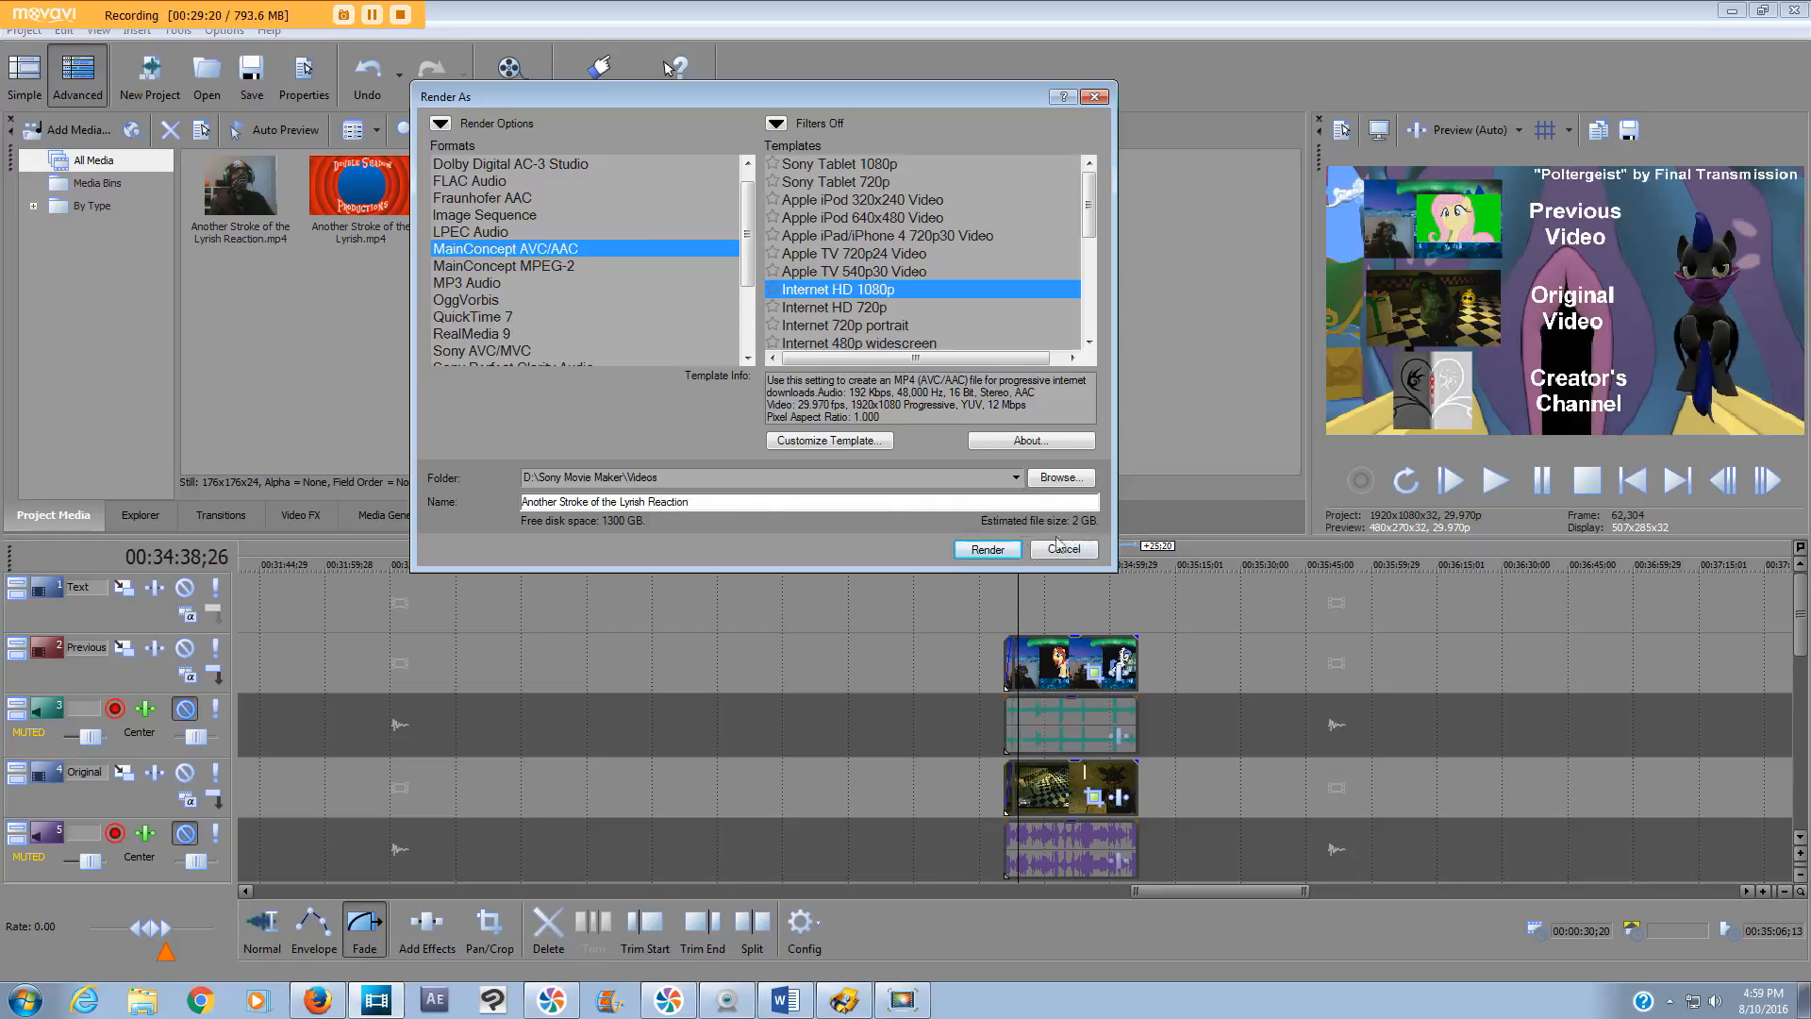
pyautogui.click(986, 550)
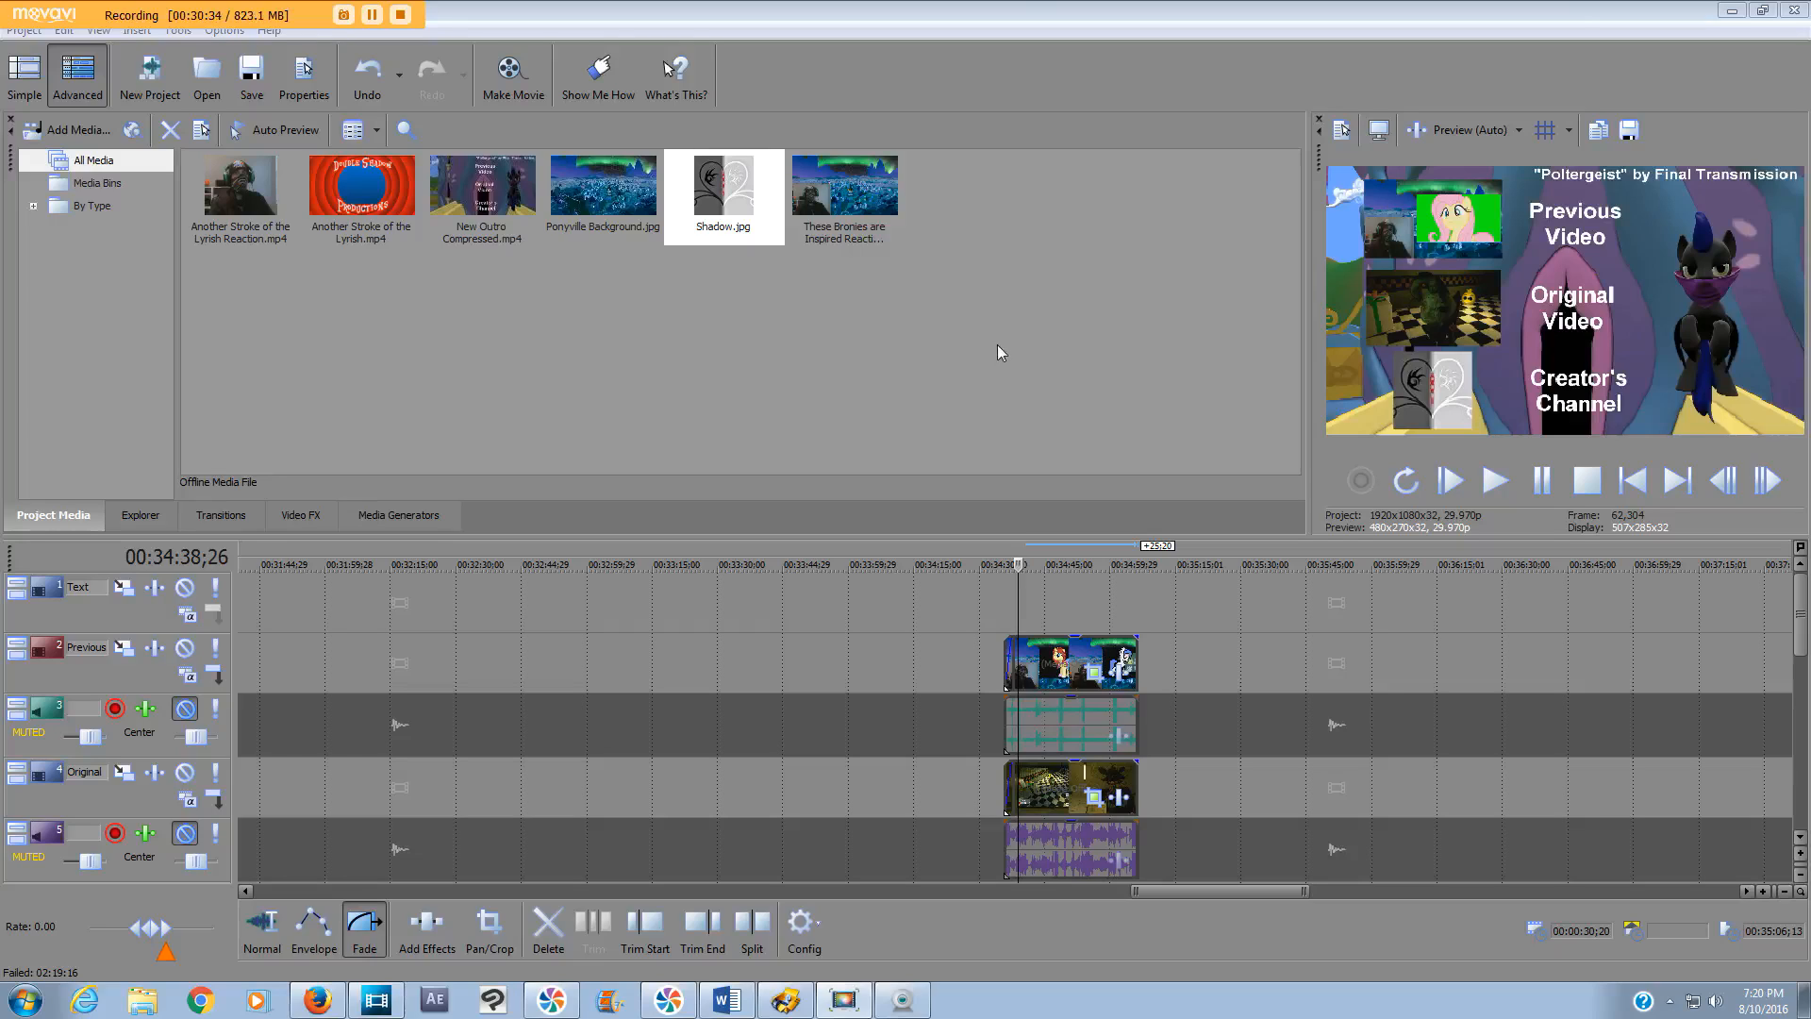
pyautogui.click(1734, 9)
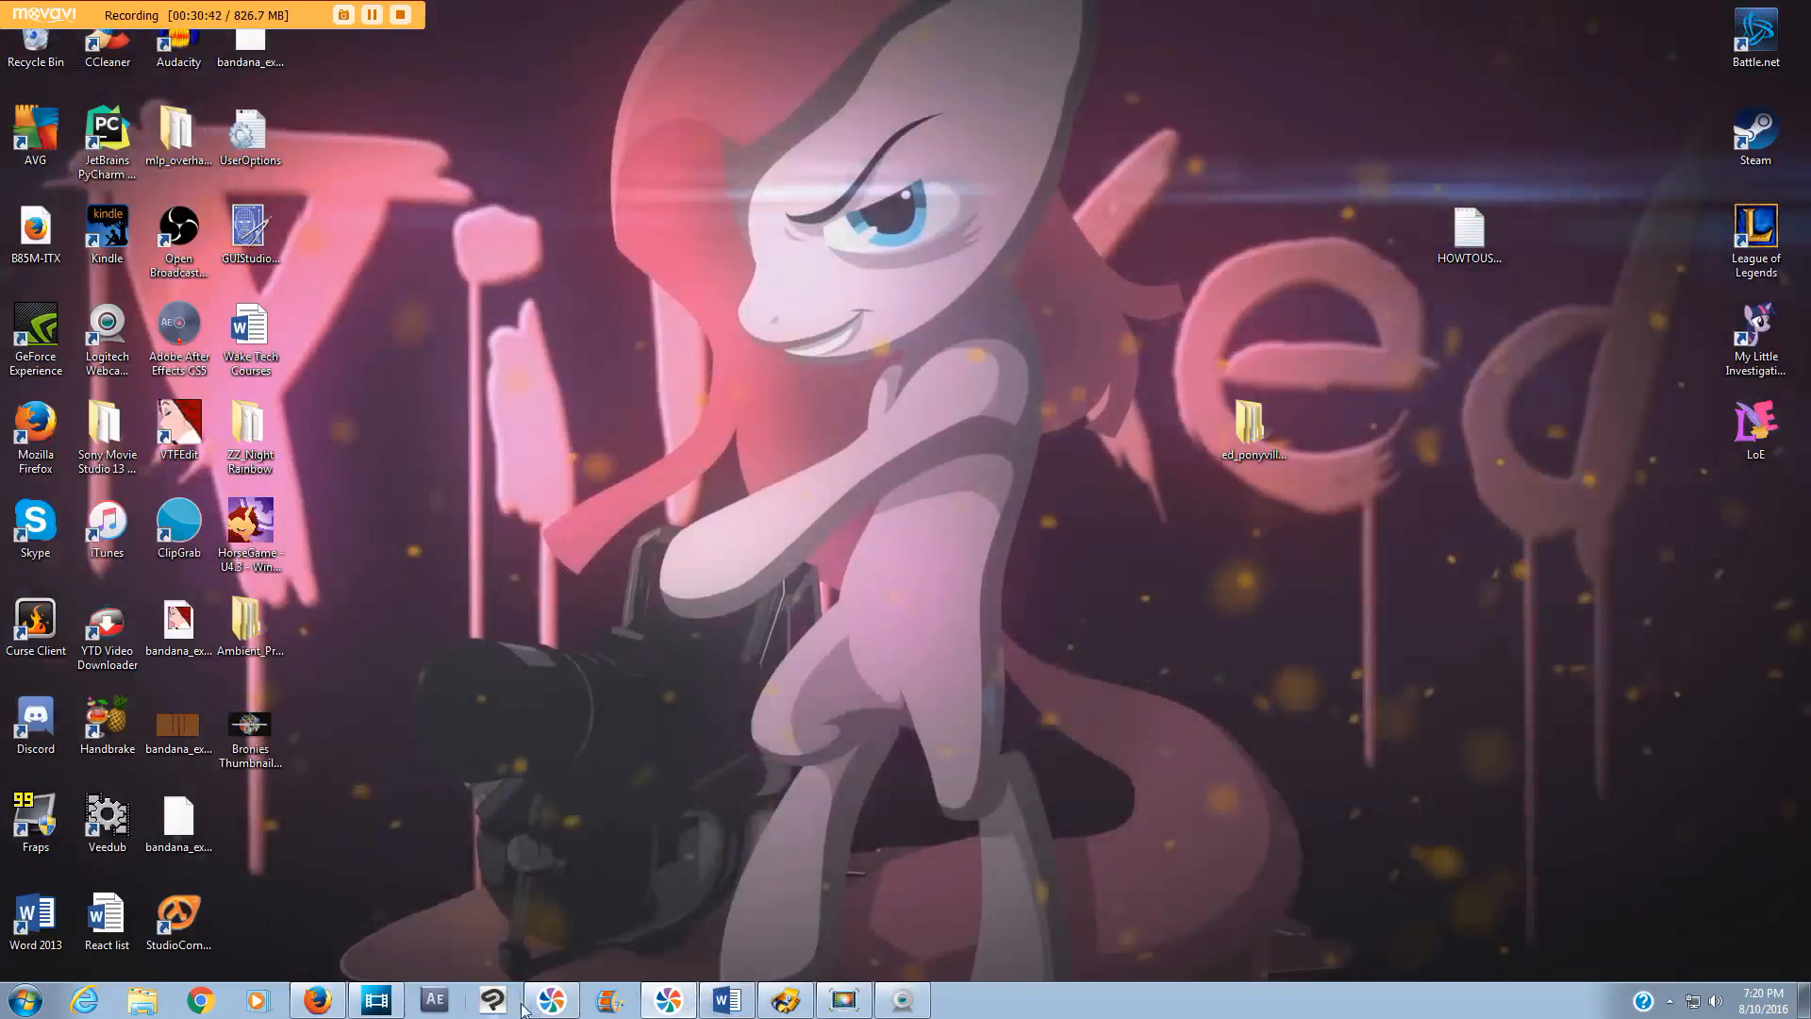
pyautogui.click(376, 1000)
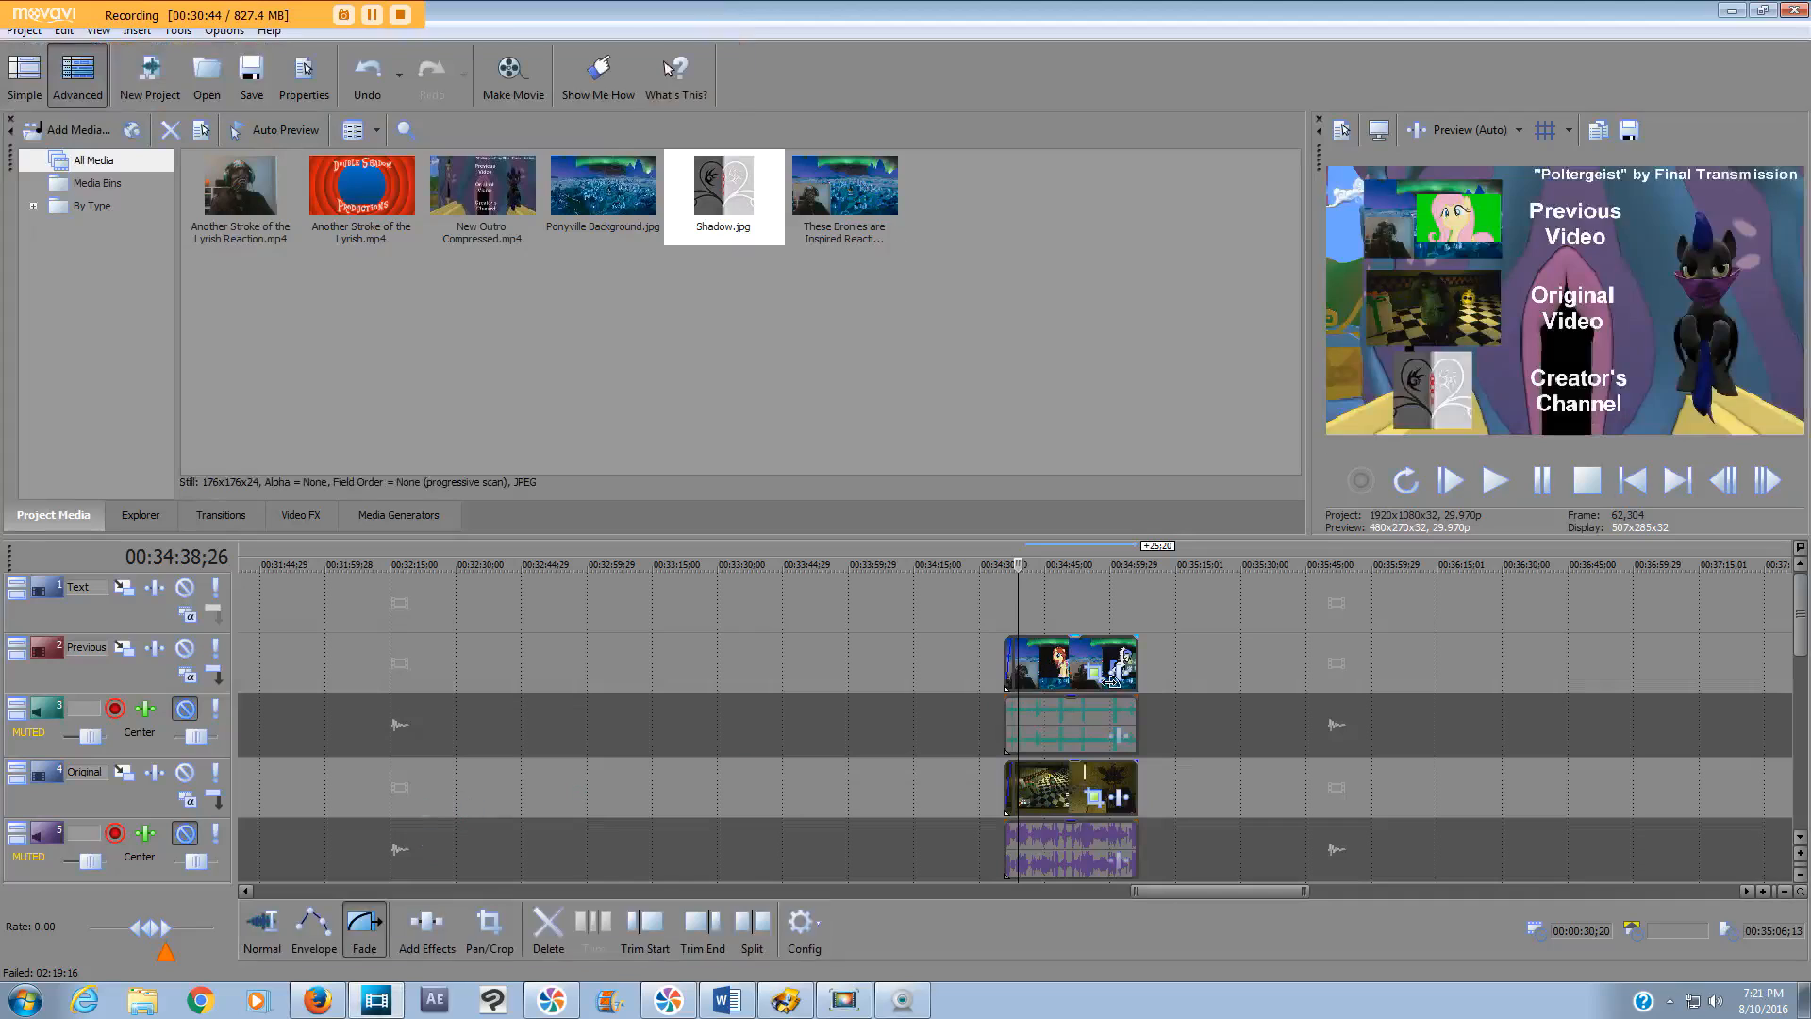
# - Delete the outro section's clips from the Previous, Original, Channel and Outro tracks, including their accompanying audio
pyautogui.click(1053, 661)
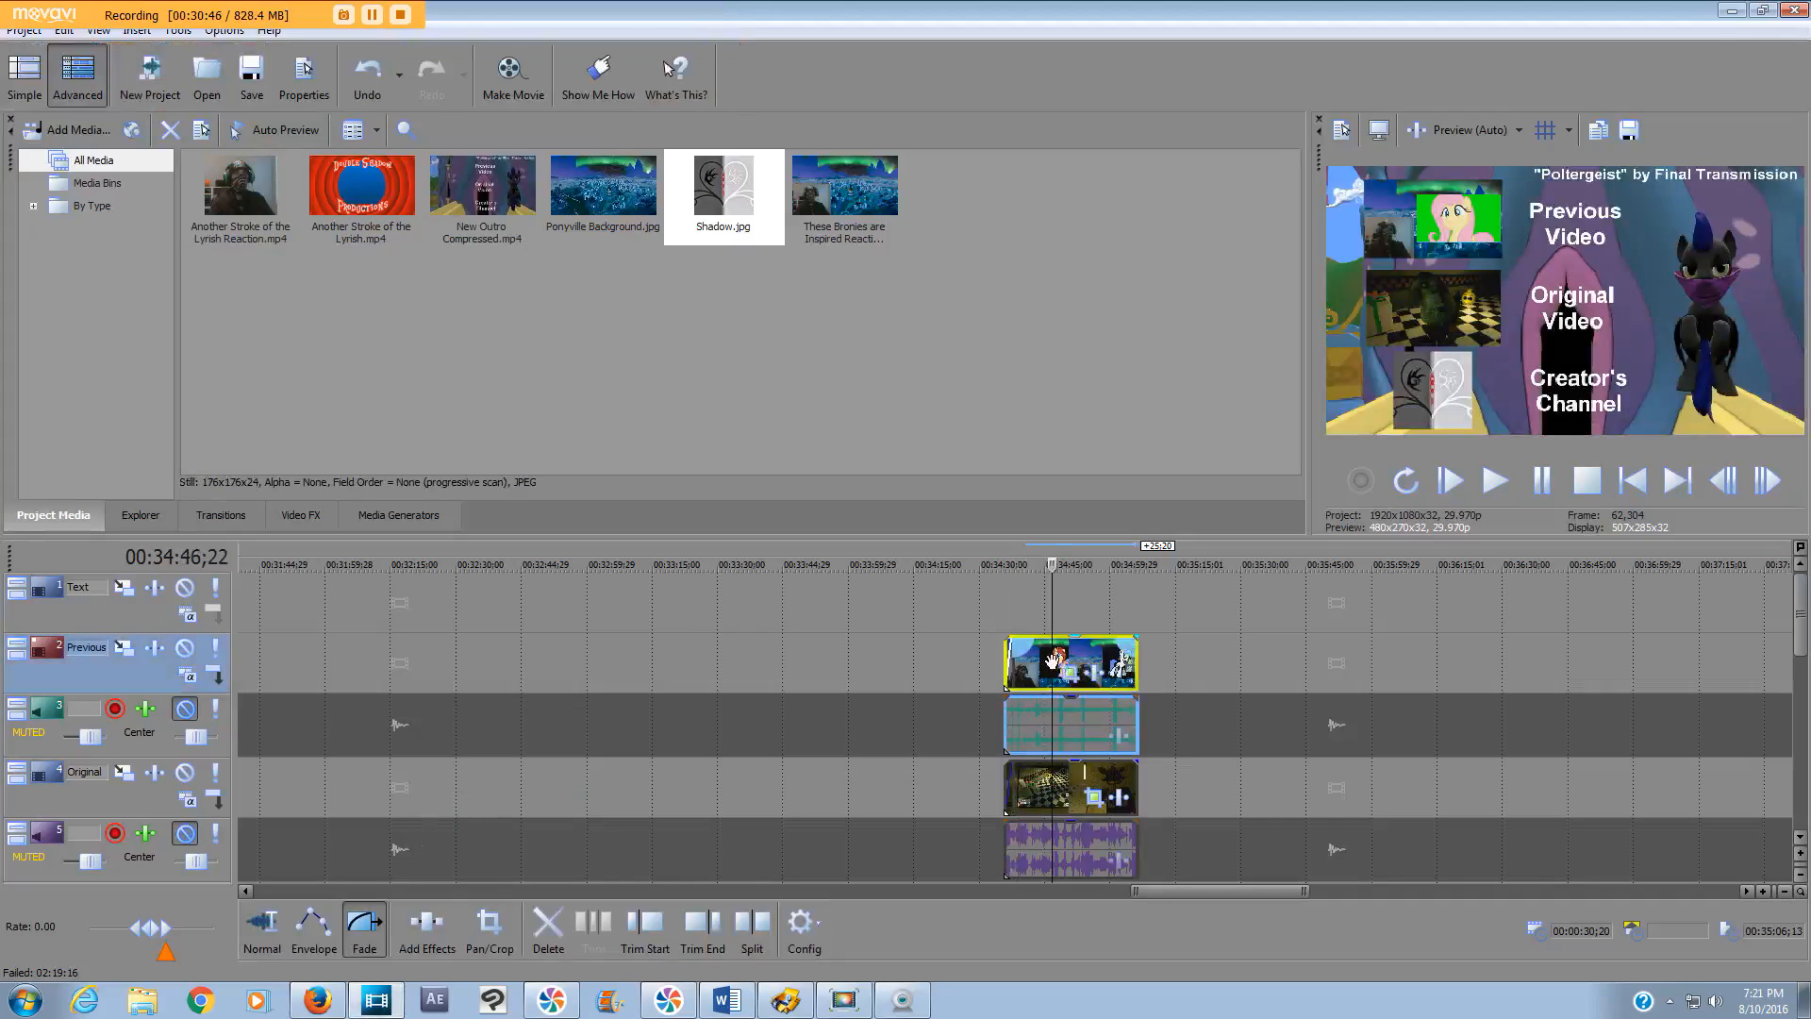
pyautogui.press('Delete')
pyautogui.click(1059, 782)
pyautogui.press('Delete')
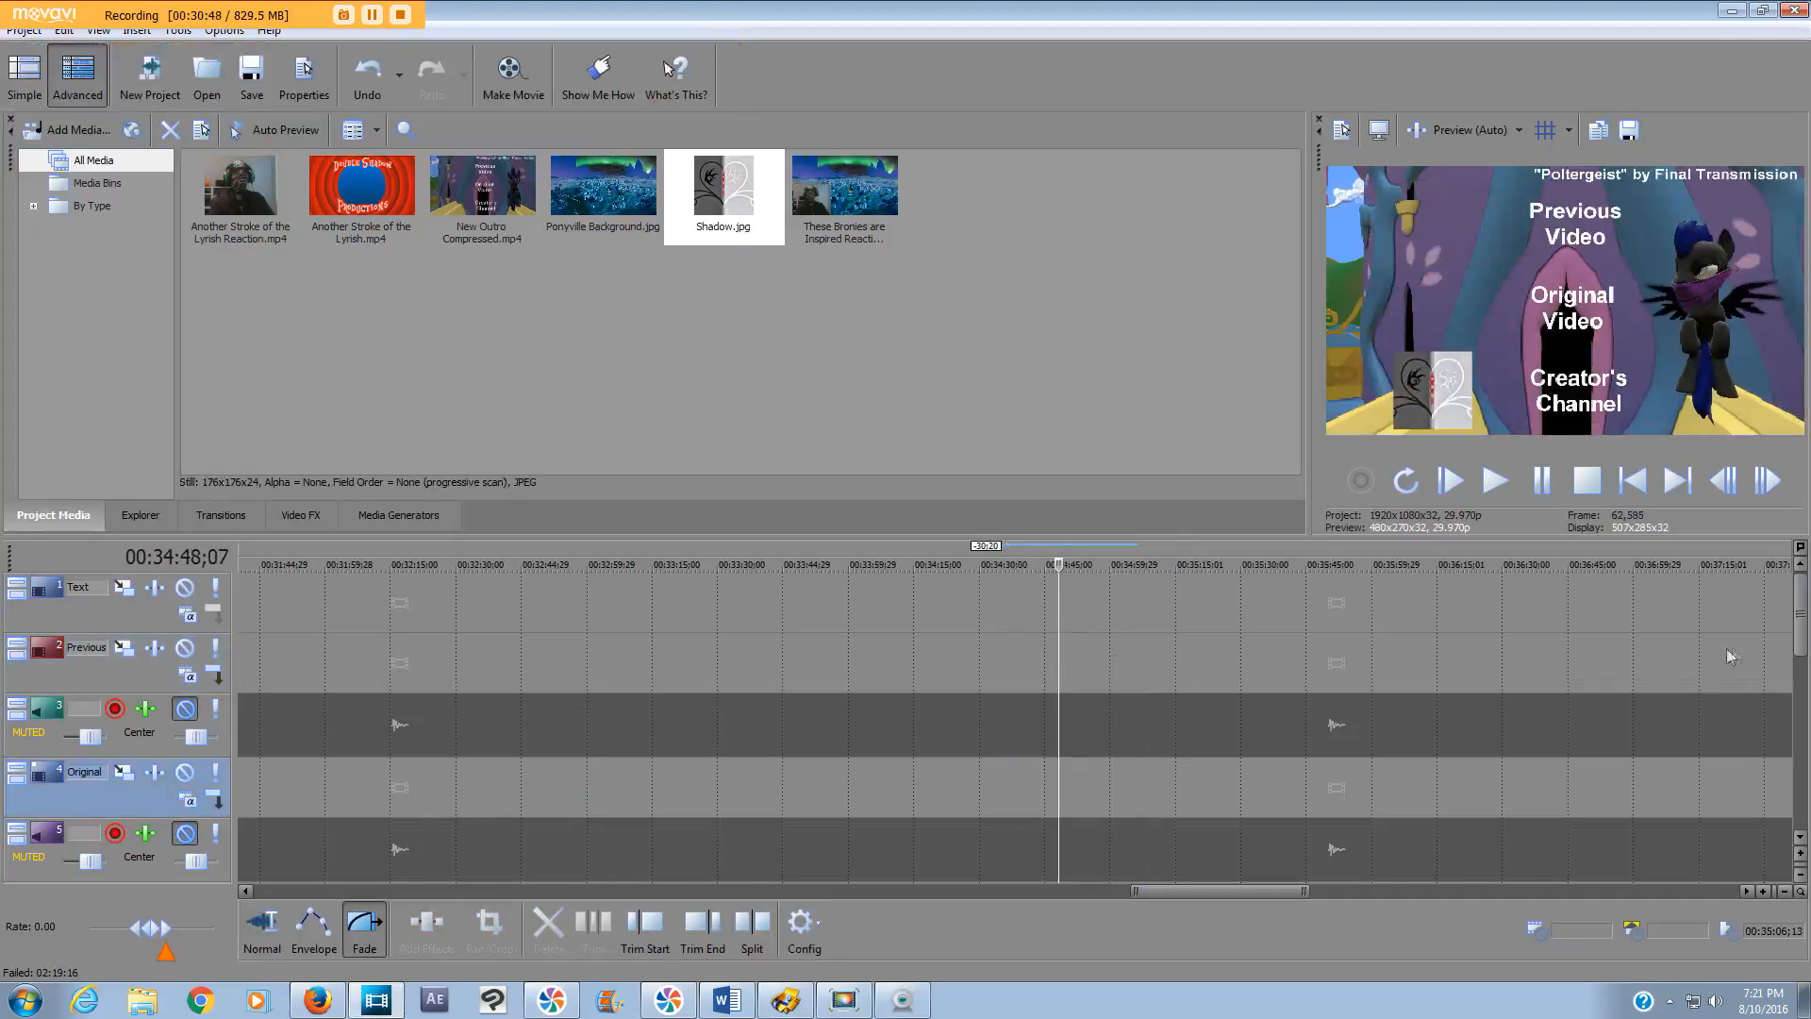
pyautogui.moveTo(1799, 630); pyautogui.dragTo(1795, 686)
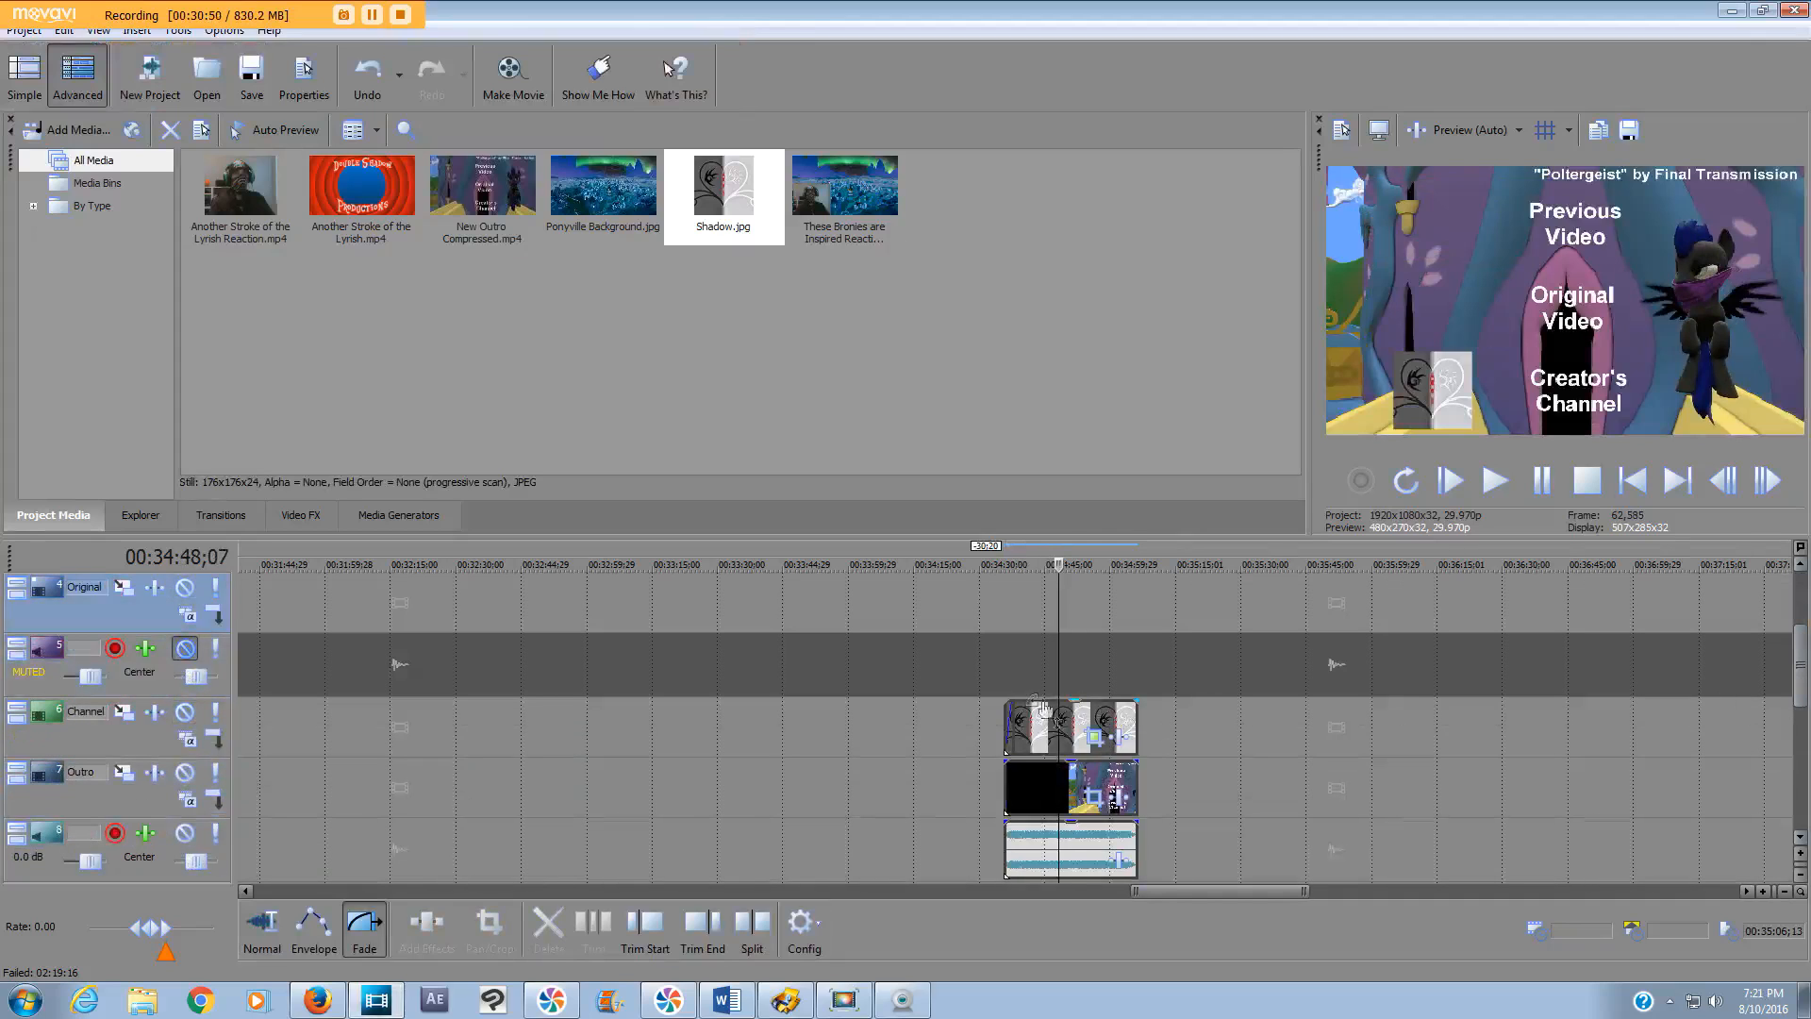
pyautogui.click(1028, 727)
pyautogui.press('Delete')
pyautogui.click(1013, 806)
pyautogui.press('Delete')
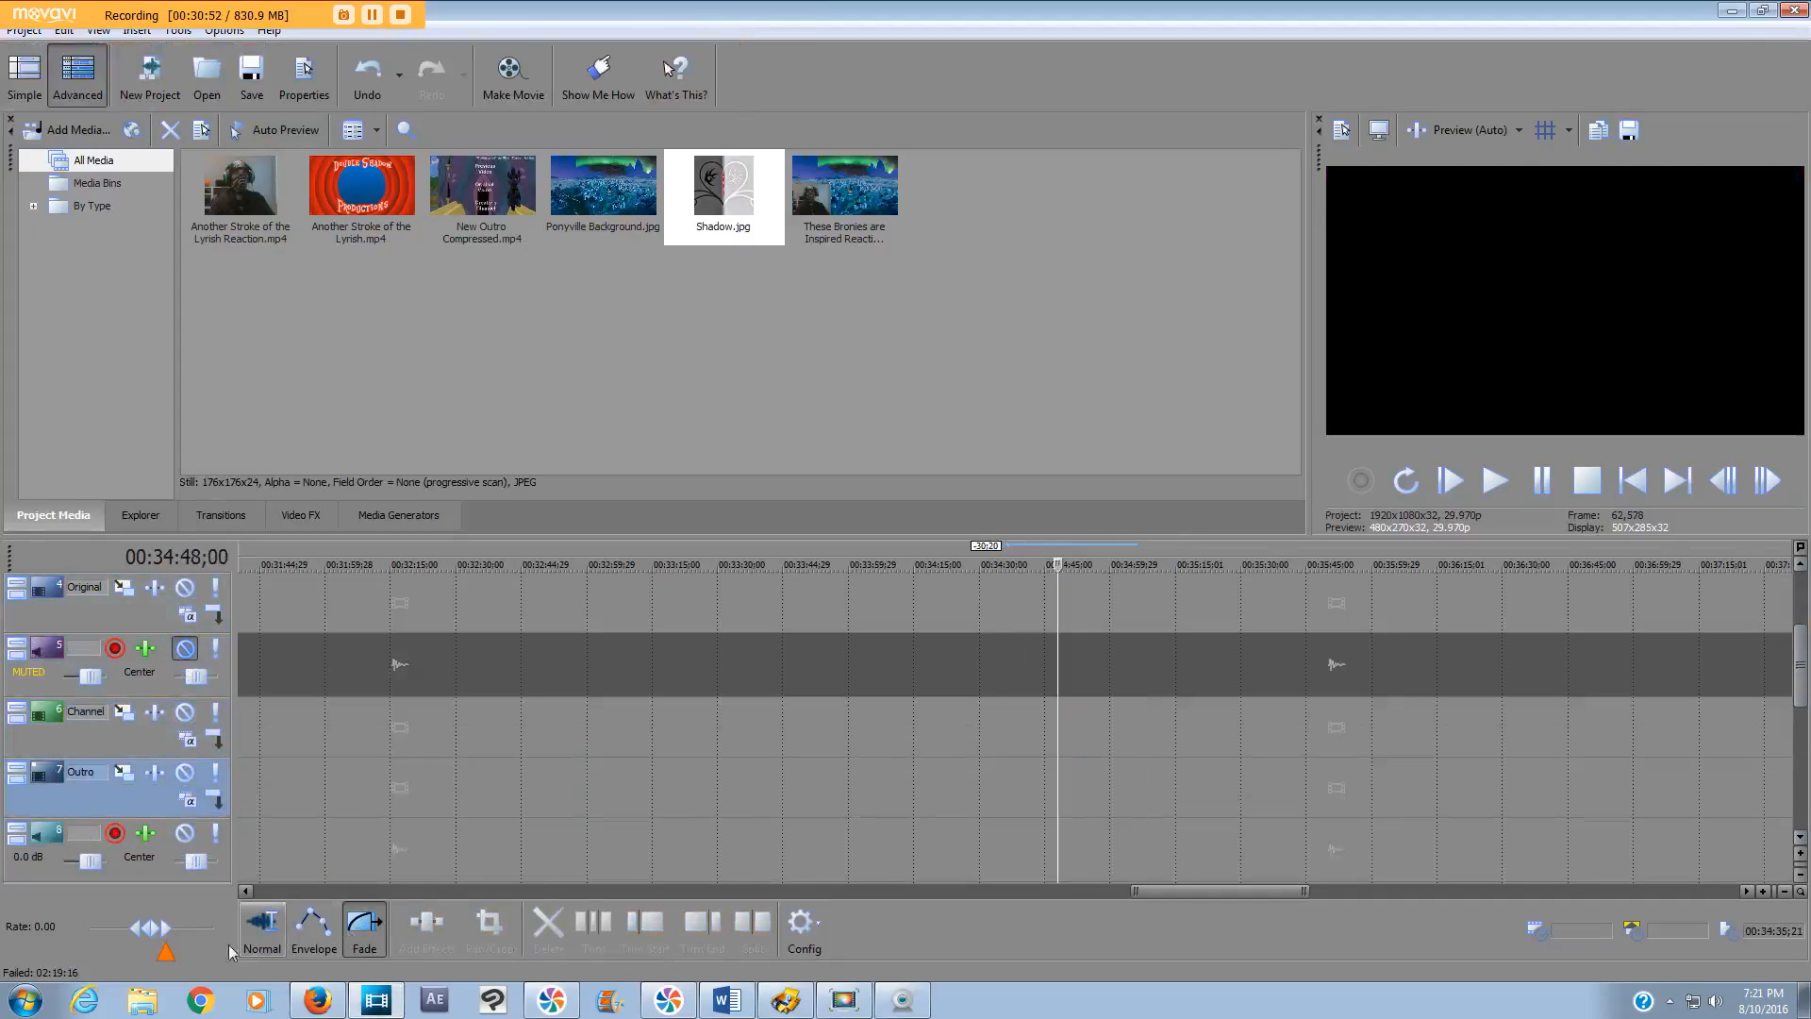
# - Delete the main clips from the Lyrish, Reaction and BG tracks together with their audio to empty the timeline
pyautogui.scroll(-6, 1581, 727)
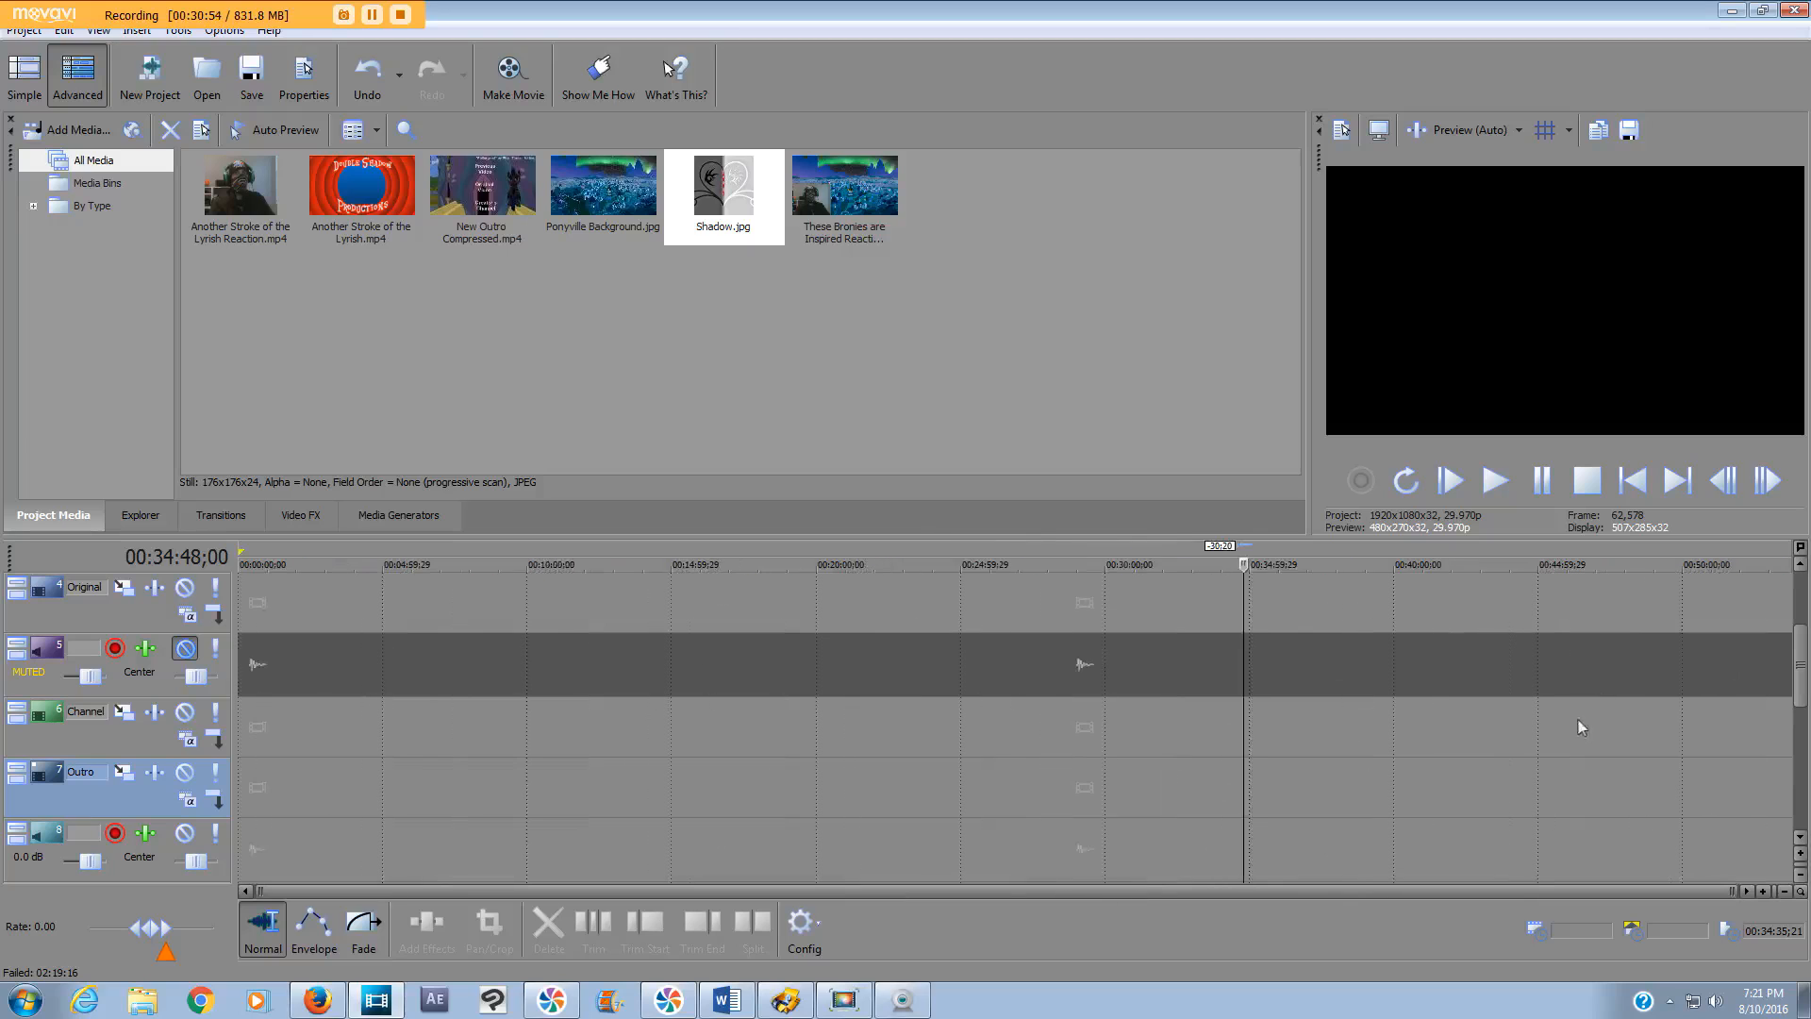
pyautogui.scroll(-5, 1785, 670)
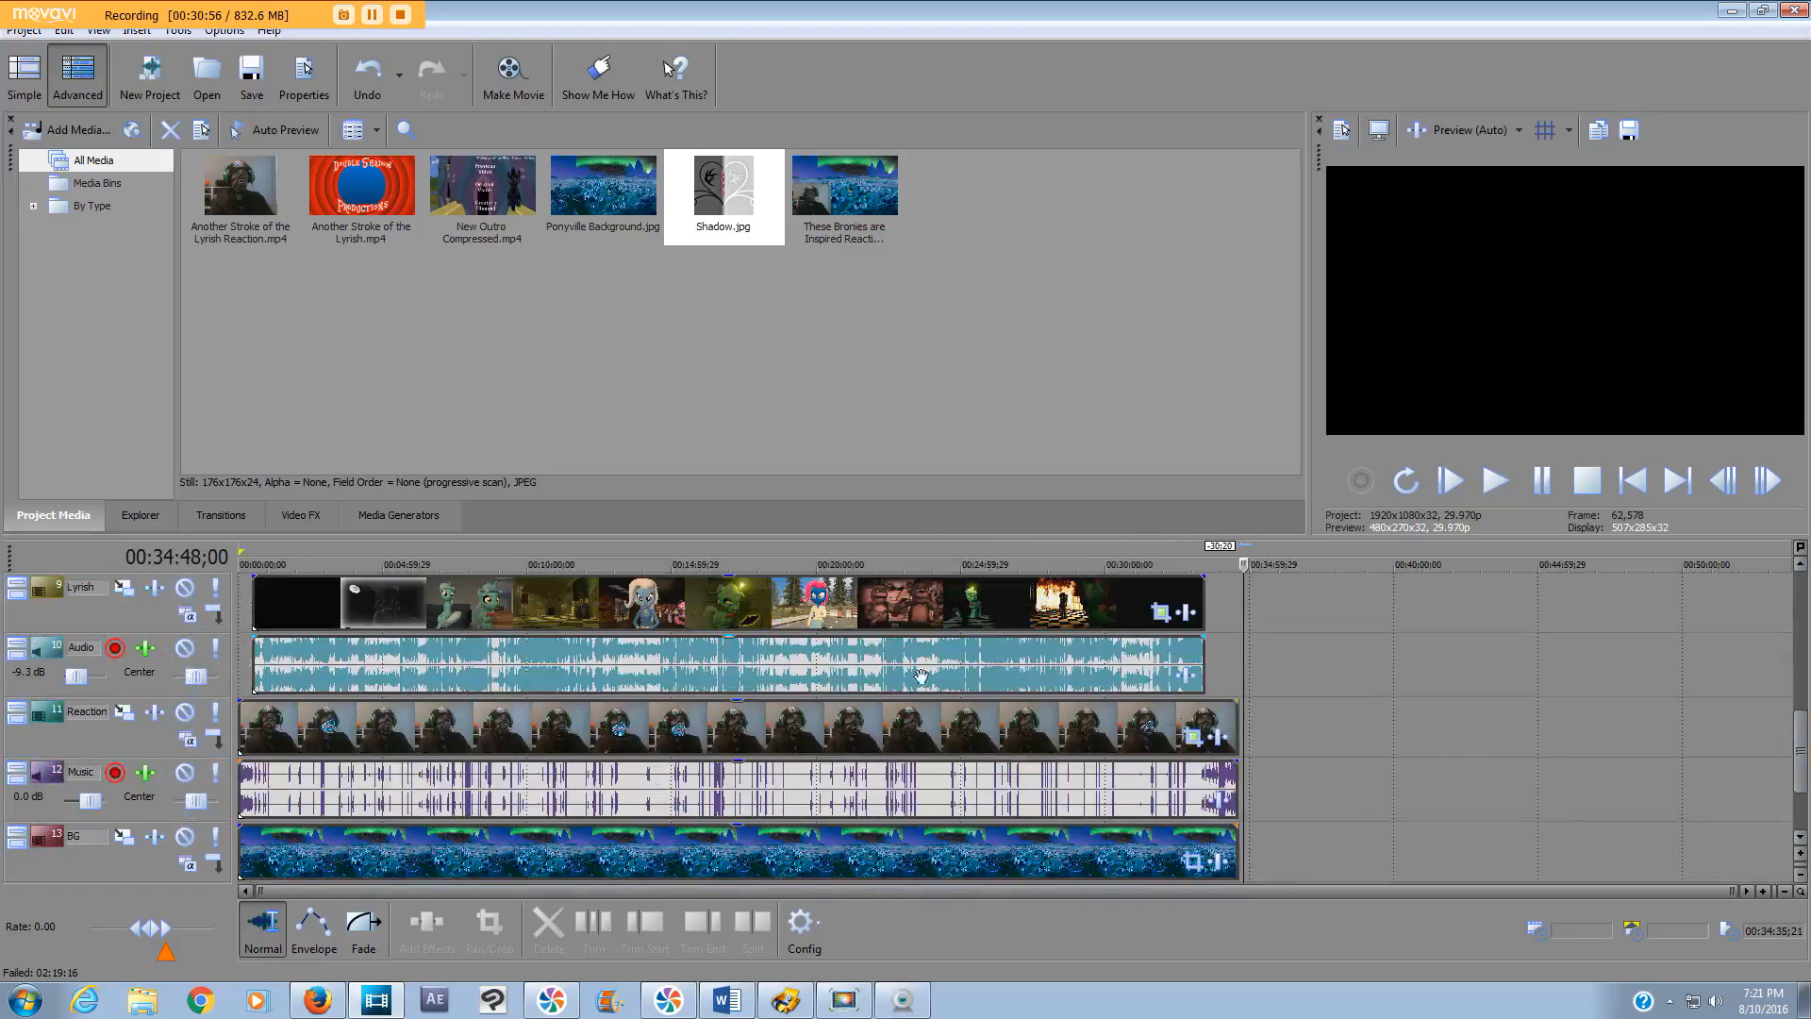
pyautogui.click(839, 609)
pyautogui.press('Delete')
pyautogui.click(781, 726)
pyautogui.press('Delete')
pyautogui.click(737, 852)
pyautogui.press('Delete')
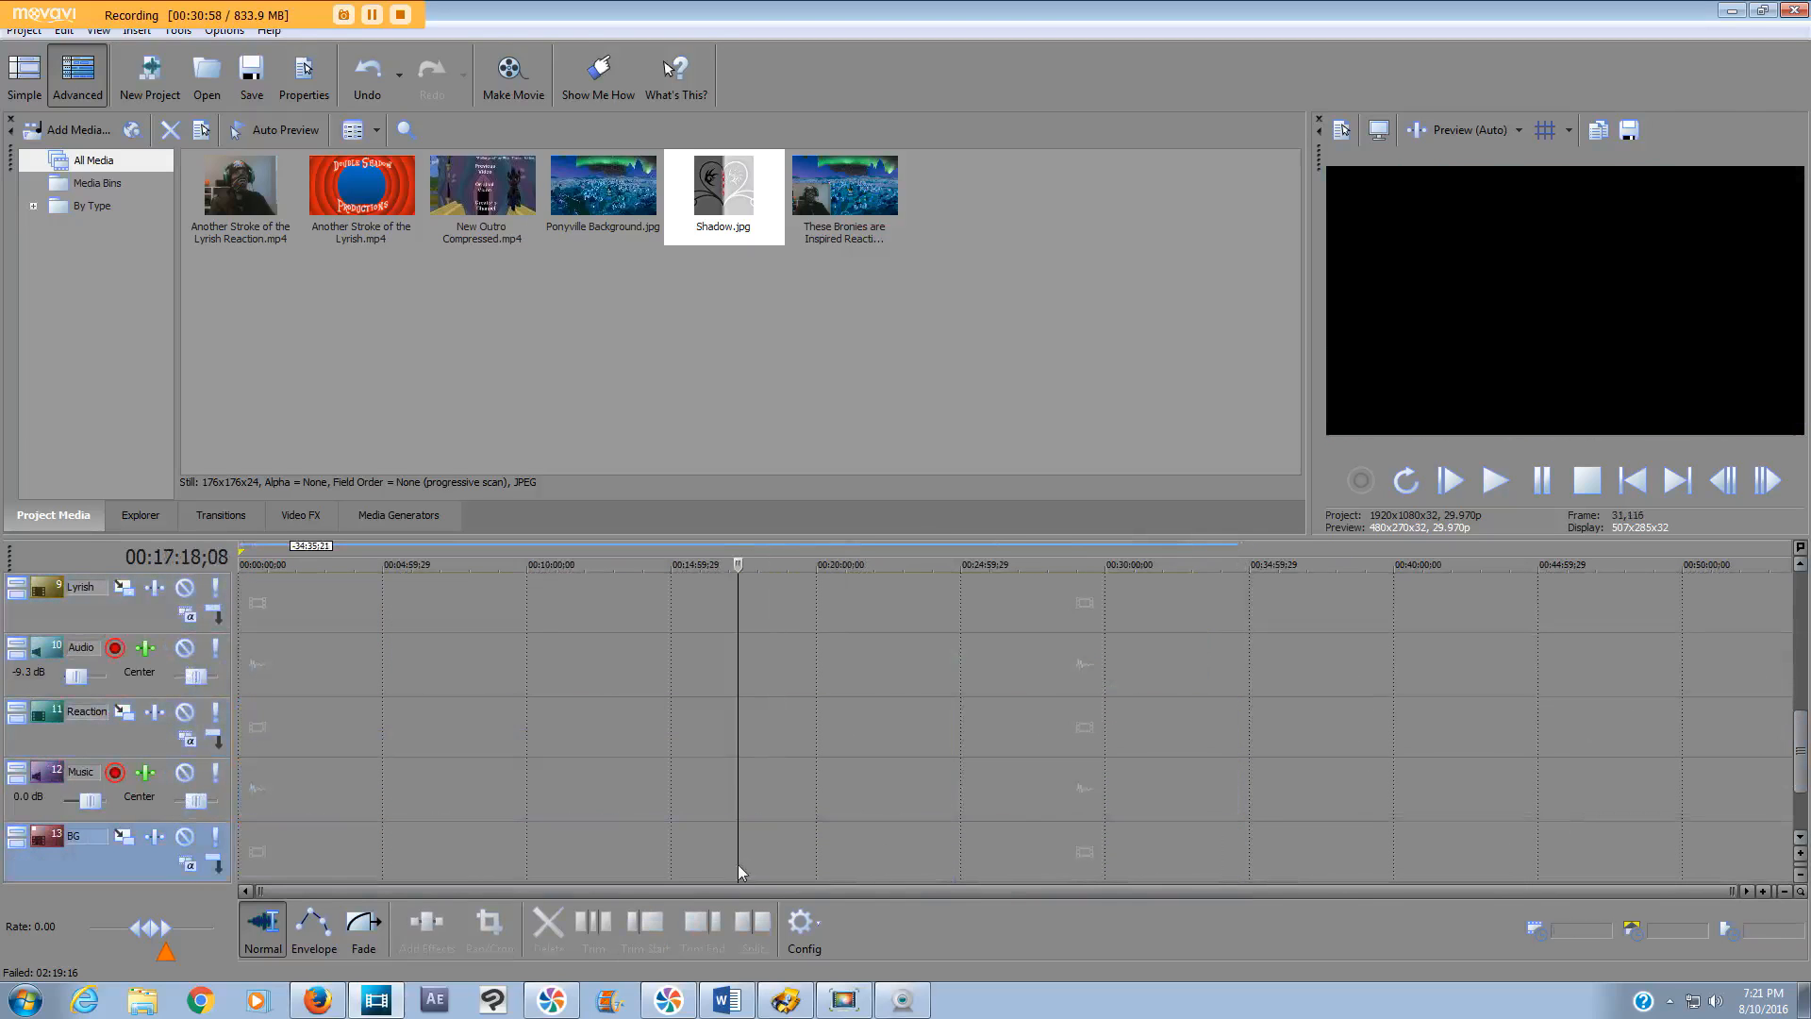
# - Place Another Stroke of the Lyrish.mp4 at the start of the Lyrish track and move the playhead to its title card
pyautogui.moveTo(382, 188)
pyautogui.mouseDown()
pyautogui.moveTo(378, 396)
pyautogui.moveTo(244, 694)
pyautogui.mouseUp()
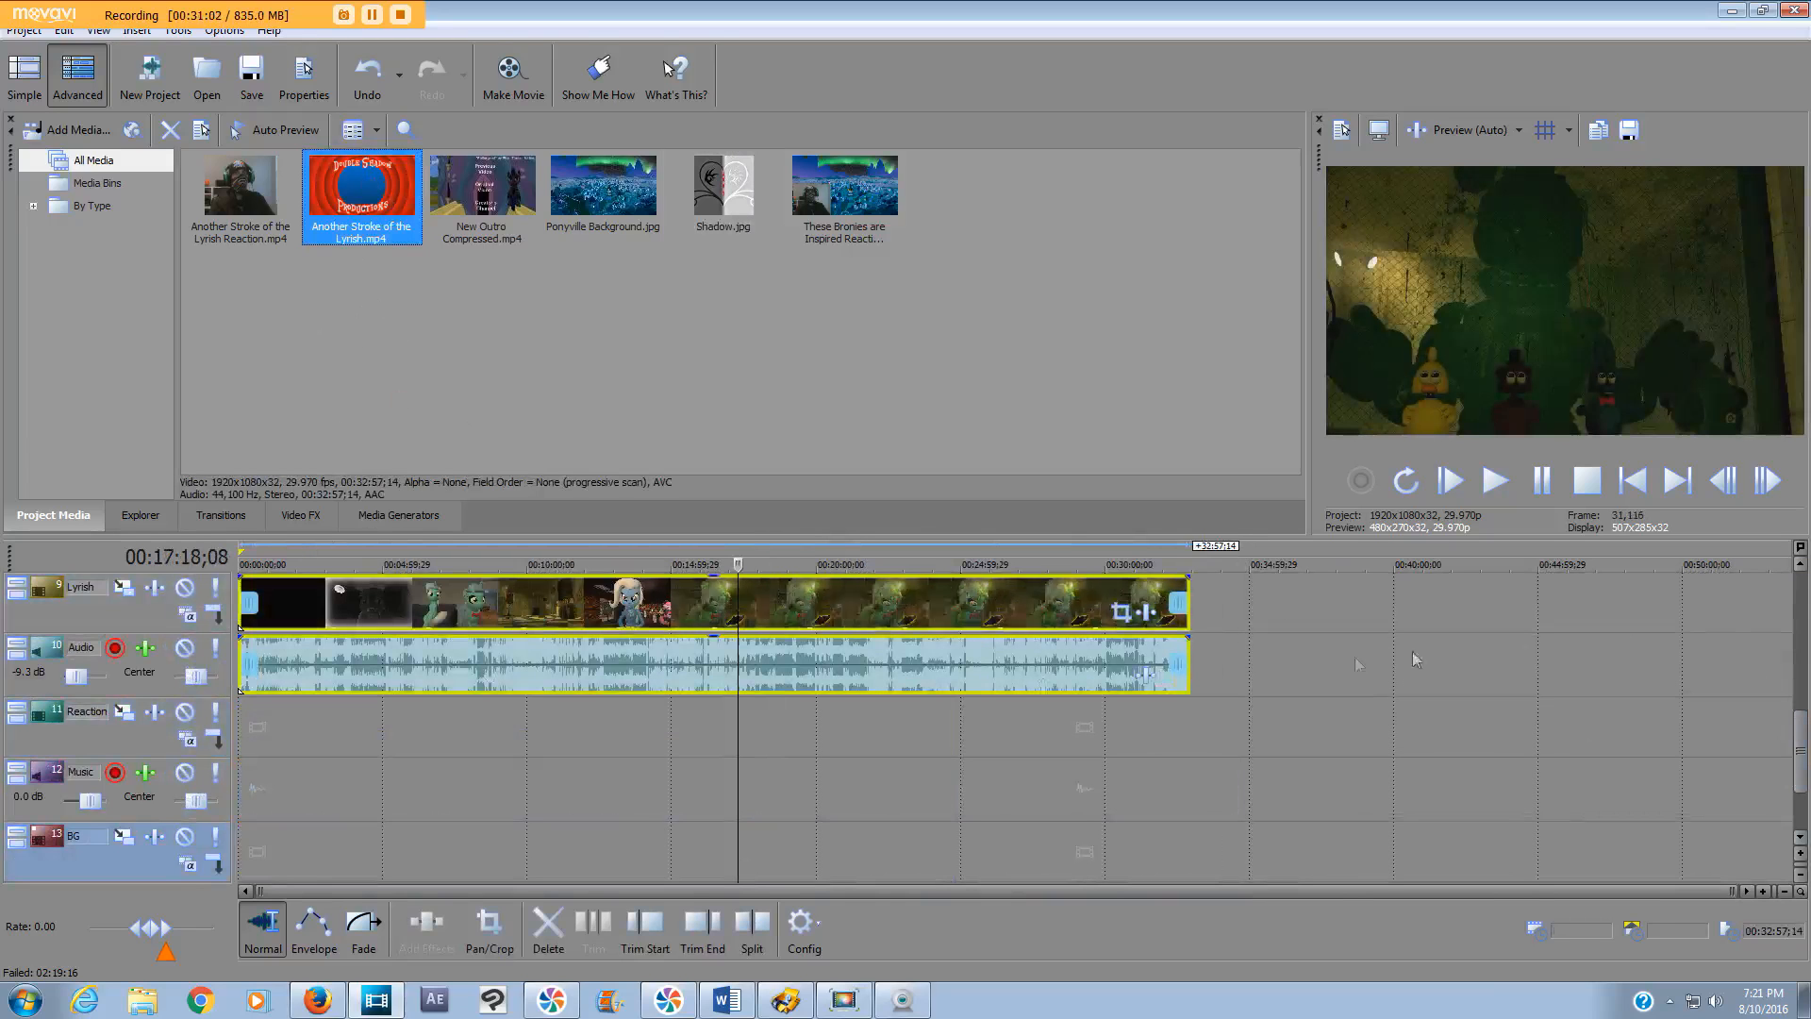
pyautogui.moveTo(1801, 734); pyautogui.dragTo(1801, 719)
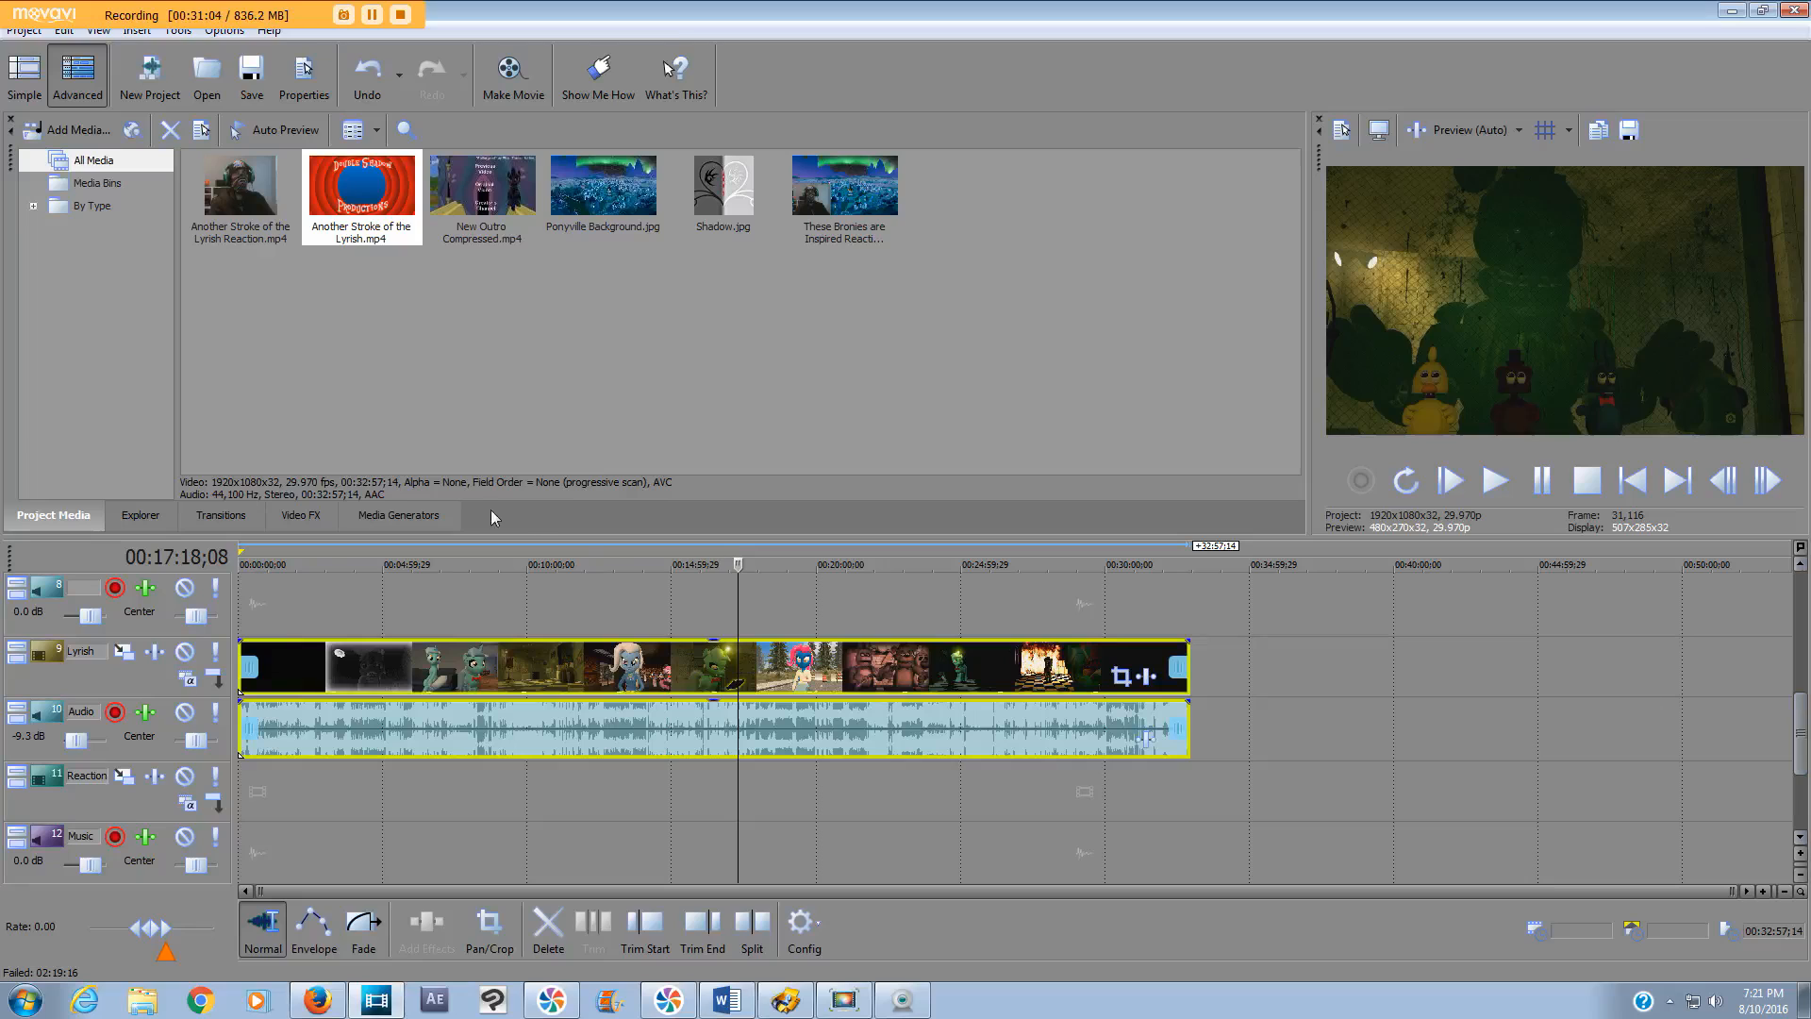
pyautogui.moveTo(740, 563); pyautogui.dragTo(243, 543)
pyautogui.moveTo(247, 550); pyautogui.dragTo(252, 551)
pyautogui.scroll(5, 249, 650)
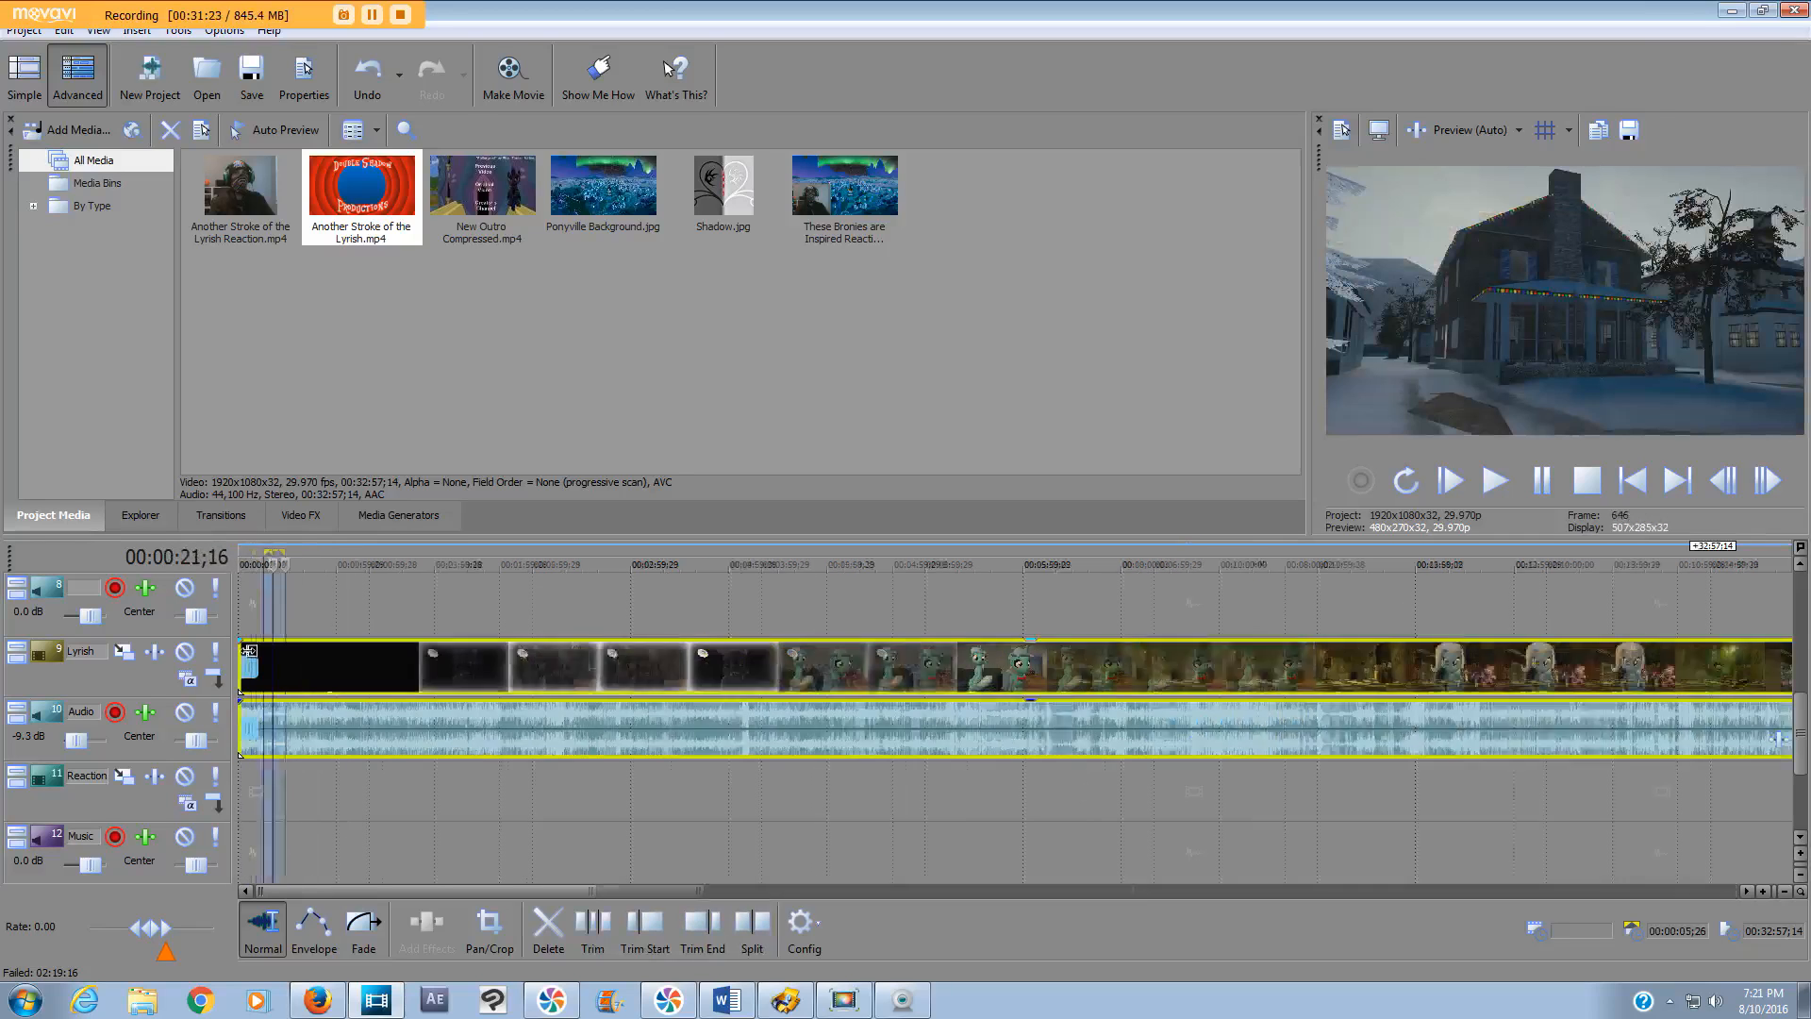
pyautogui.click(312, 608)
pyautogui.click(327, 564)
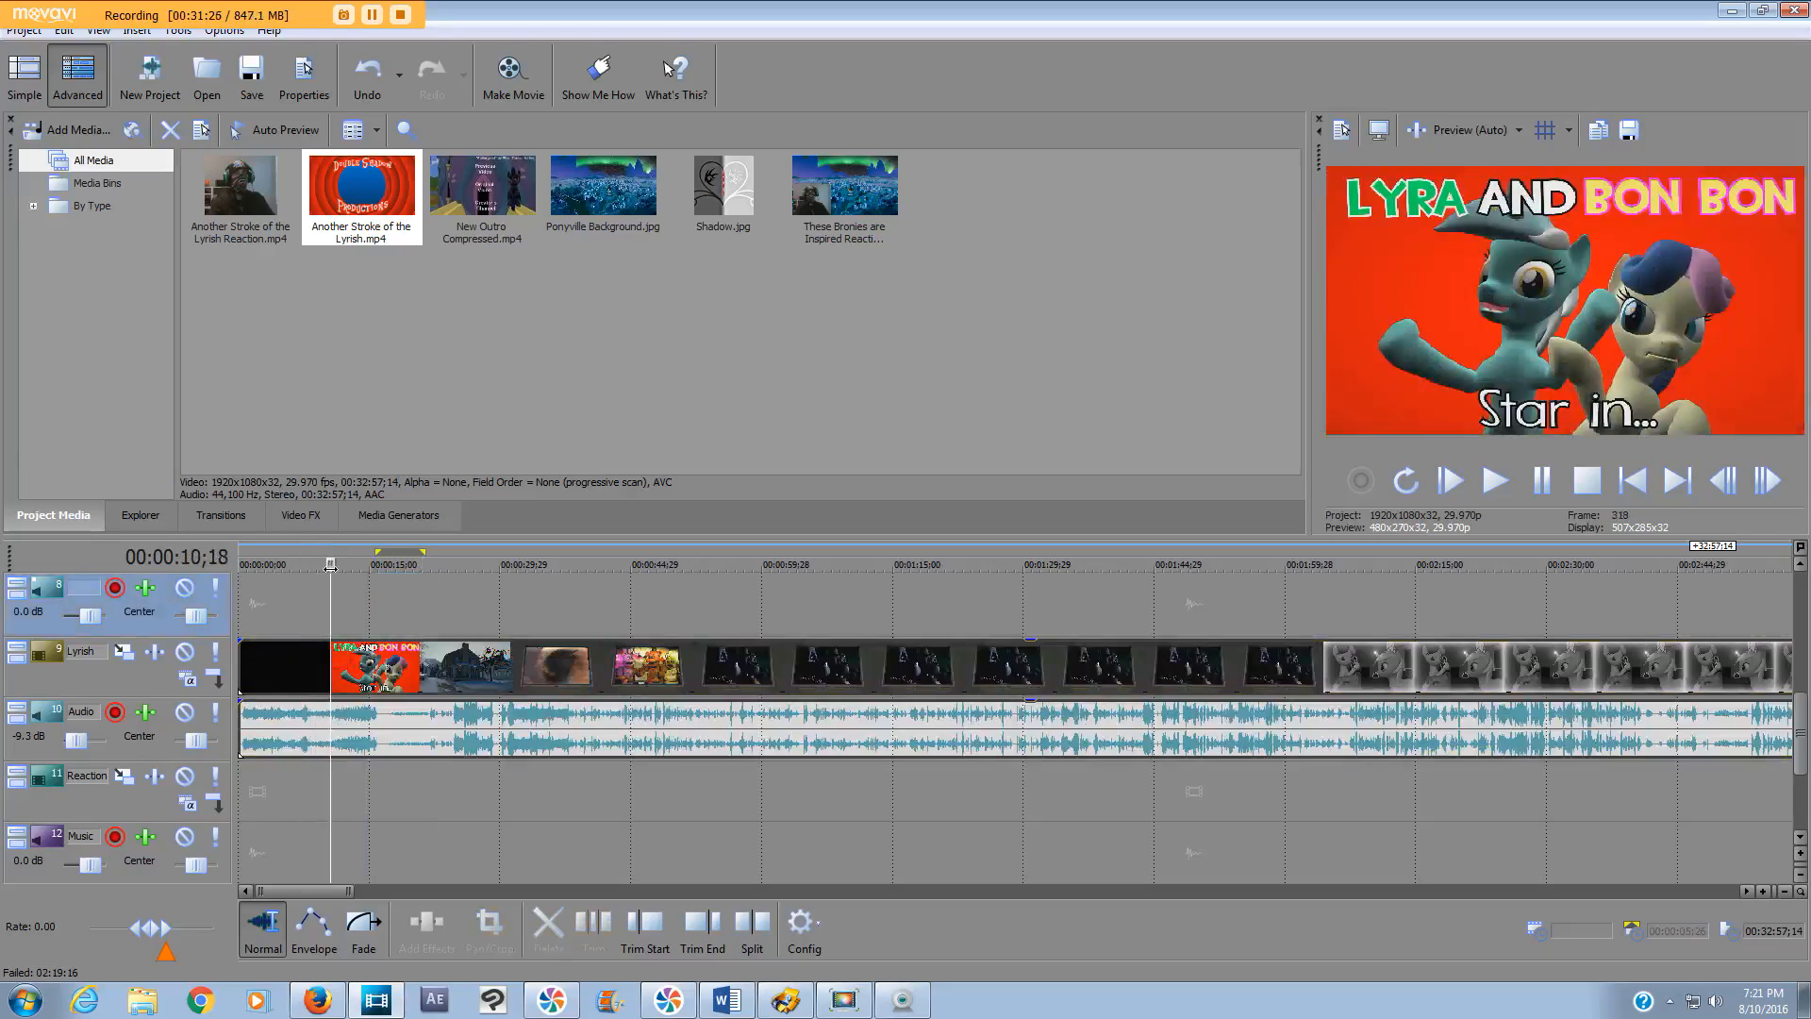
pyautogui.moveTo(327, 564)
pyautogui.mouseDown()
pyautogui.moveTo(380, 564)
pyautogui.moveTo(349, 564)
pyautogui.mouseUp()
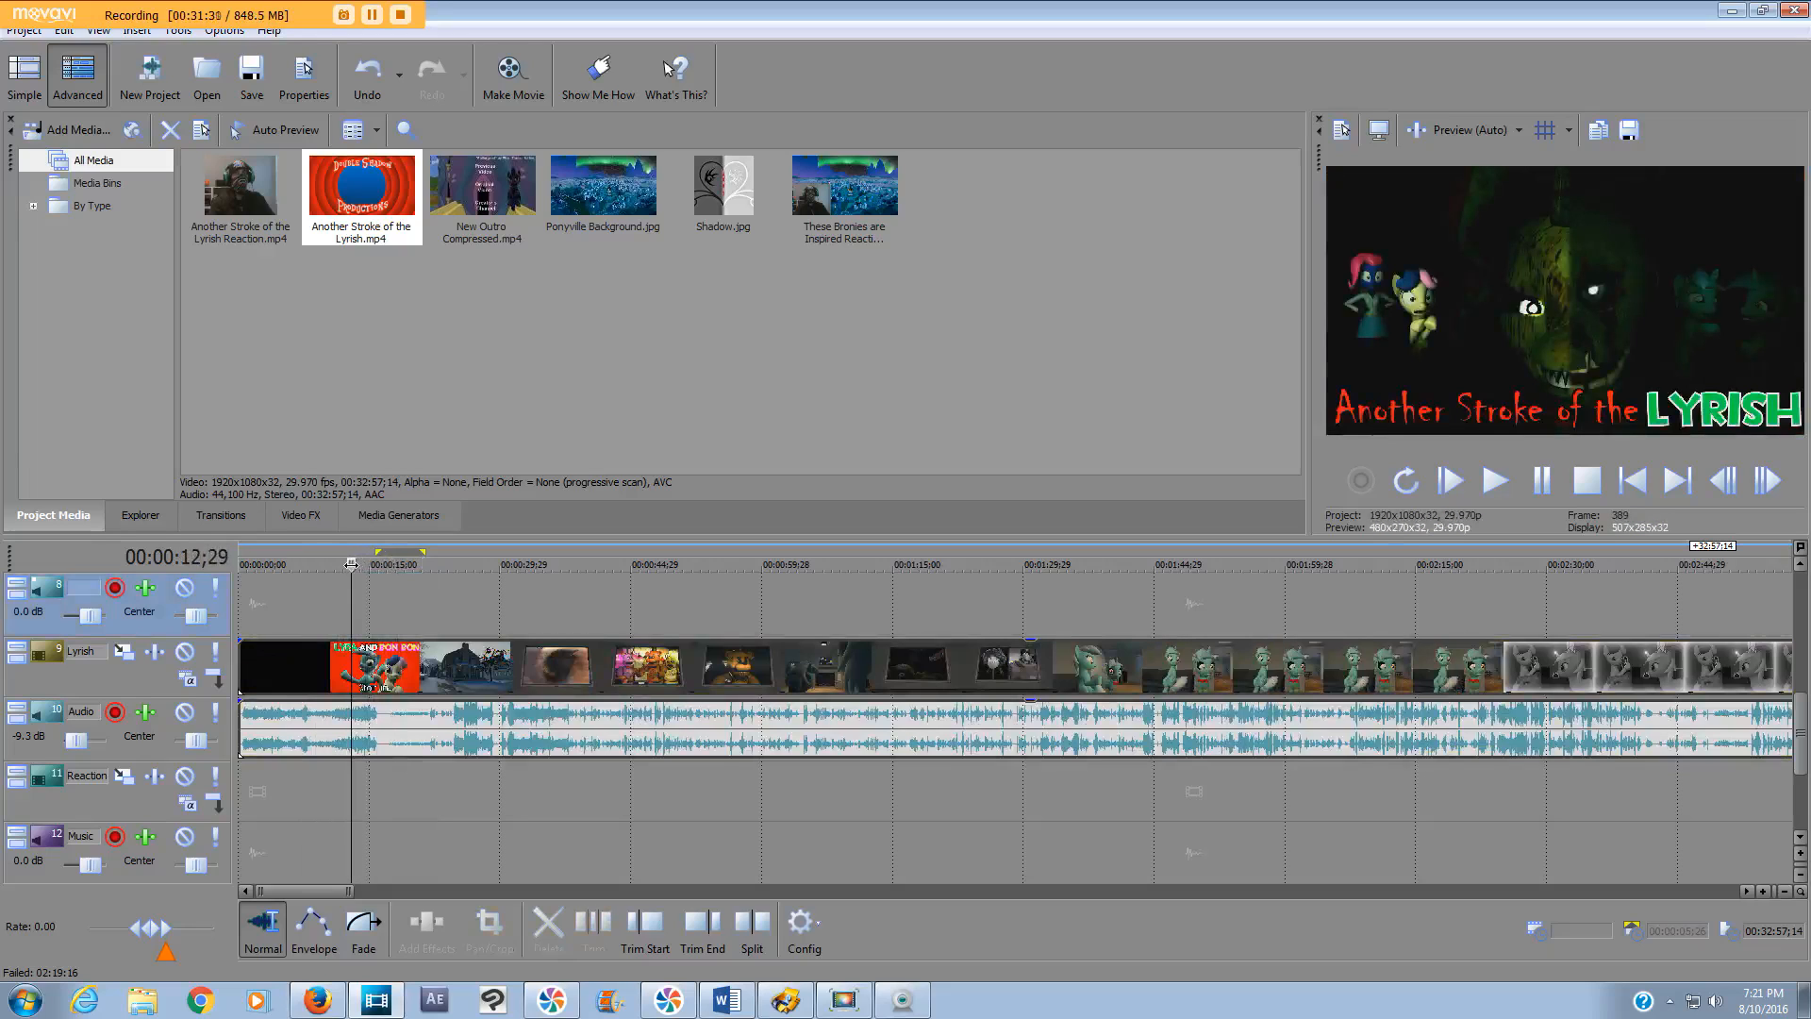
# - Cut away everything before the title card at 00:00:12;26 and move the remaining Lyrish clip to the timeline's start
pyautogui.click(349, 670)
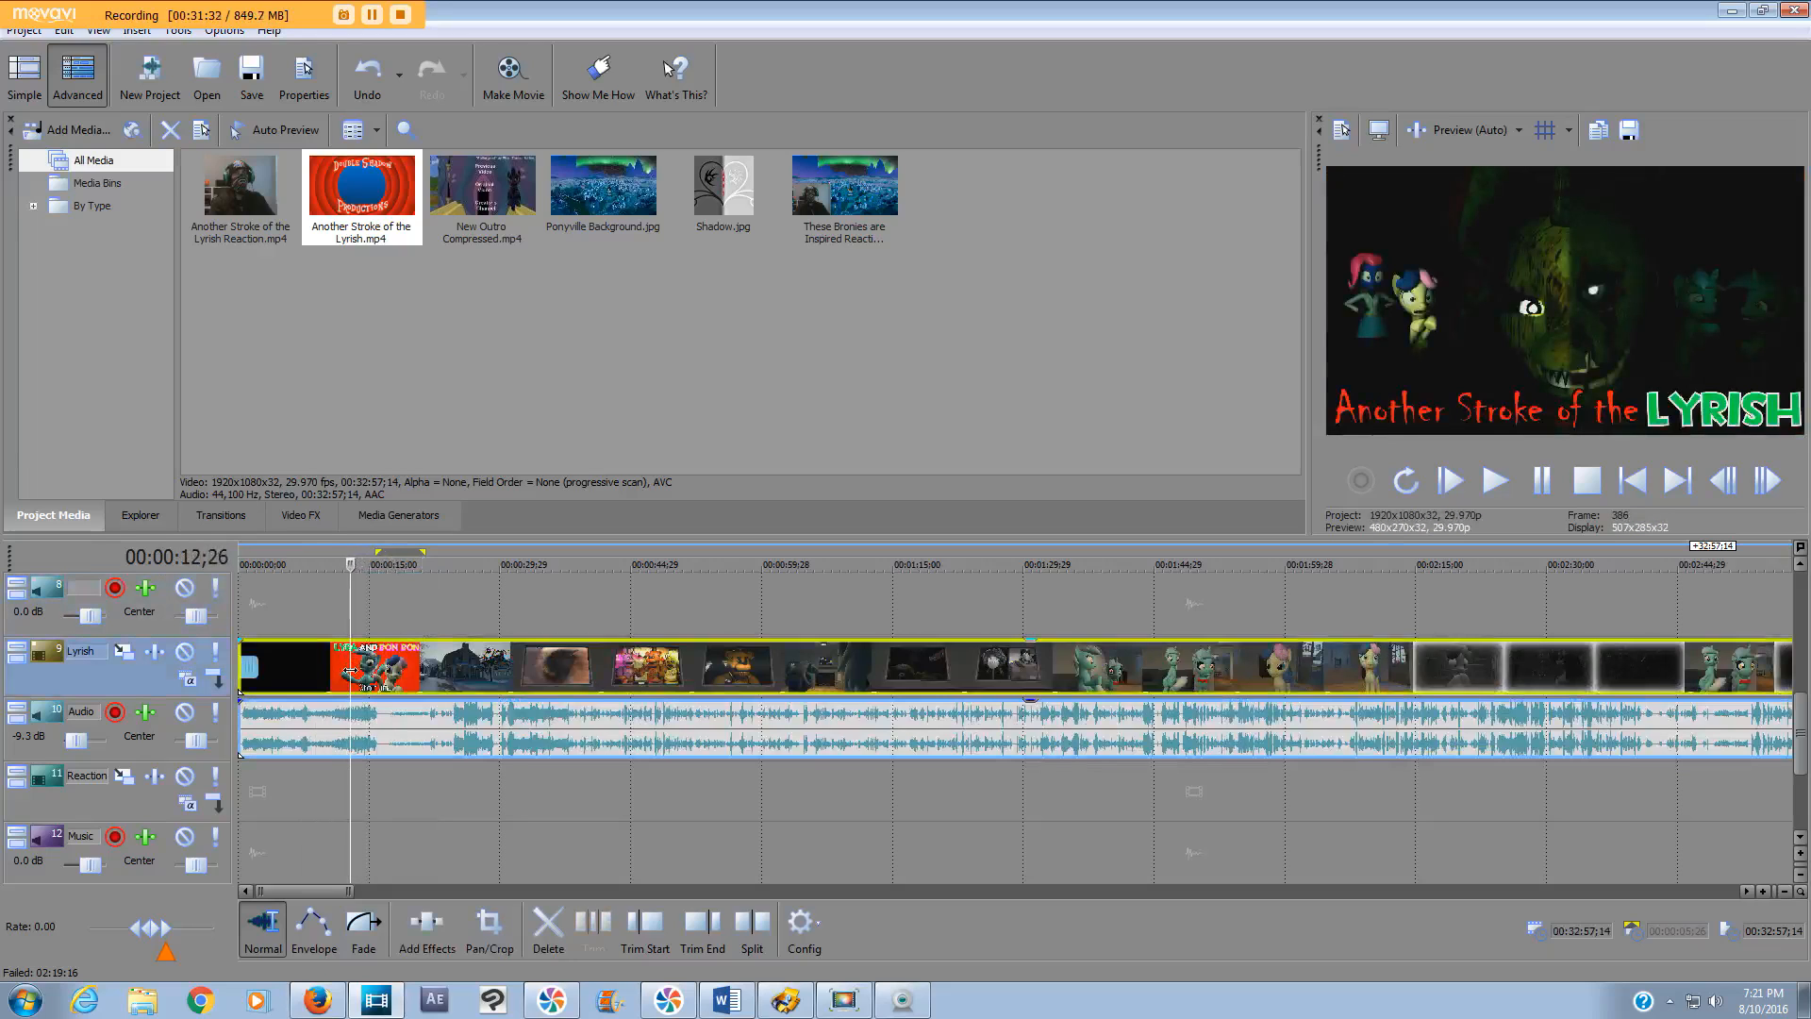
pyautogui.press('s')
pyautogui.click(265, 659)
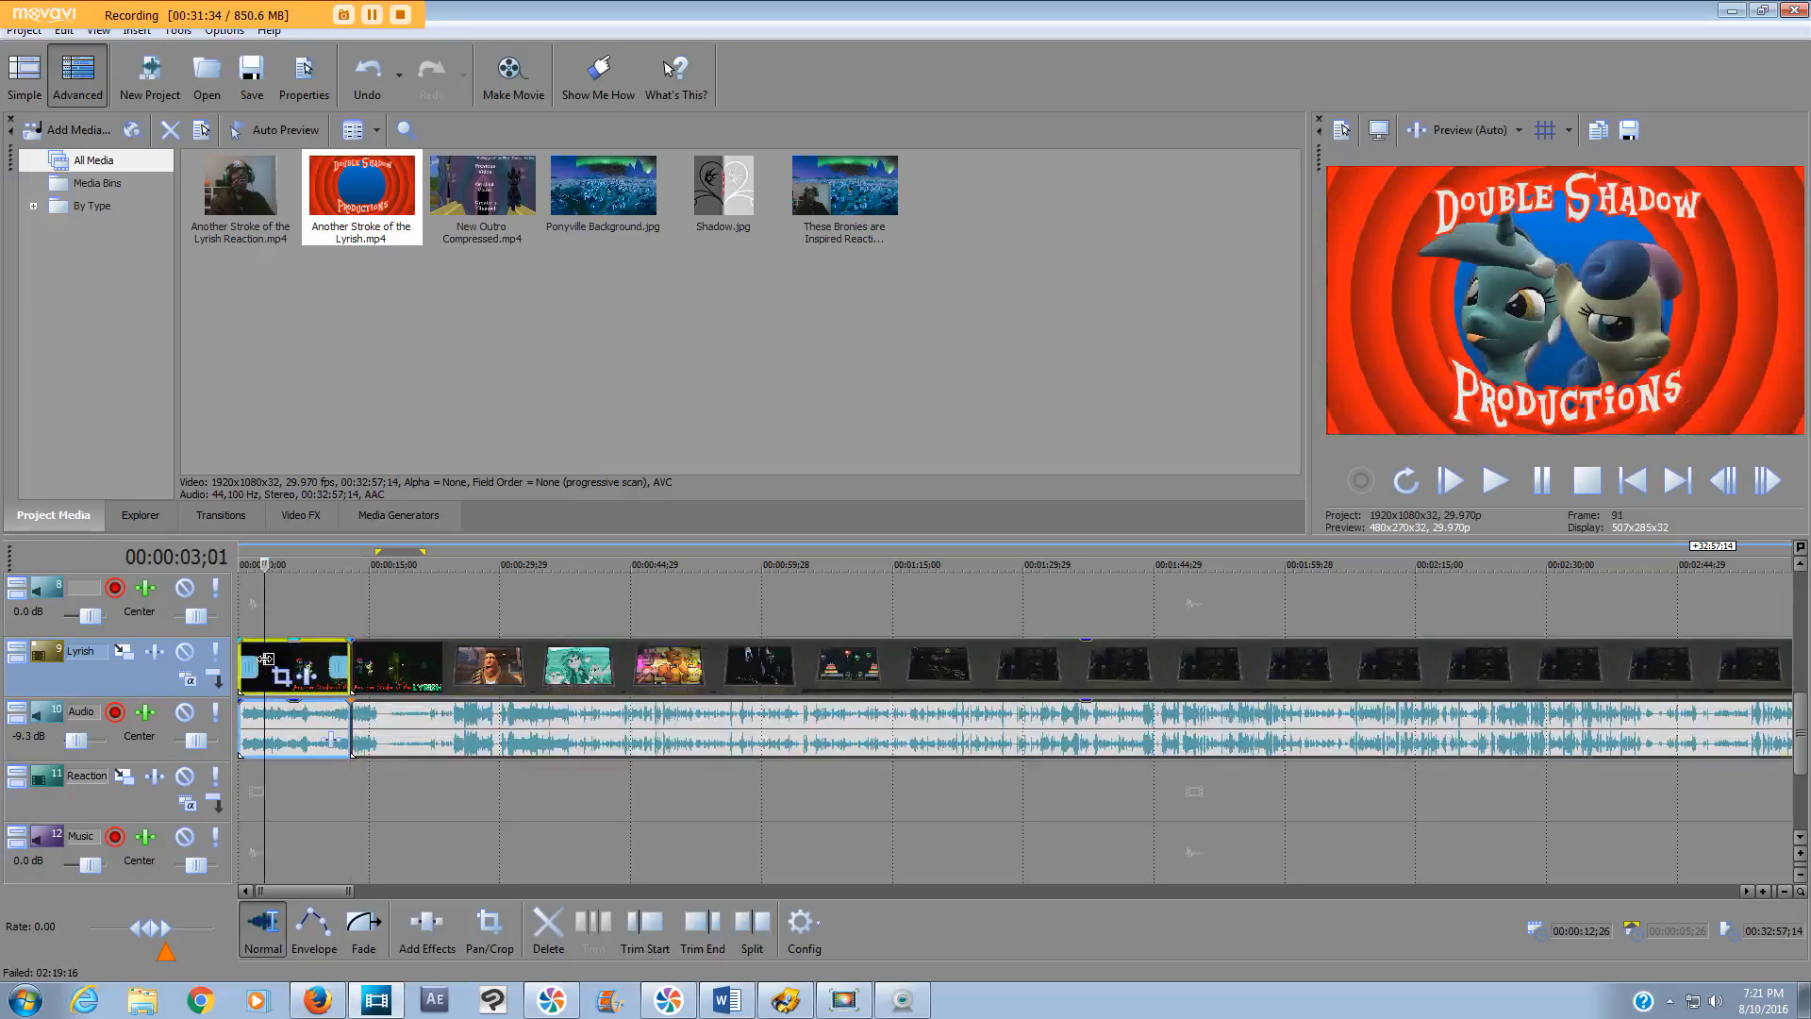
pyautogui.press('Delete')
pyautogui.moveTo(478, 660); pyautogui.dragTo(367, 661)
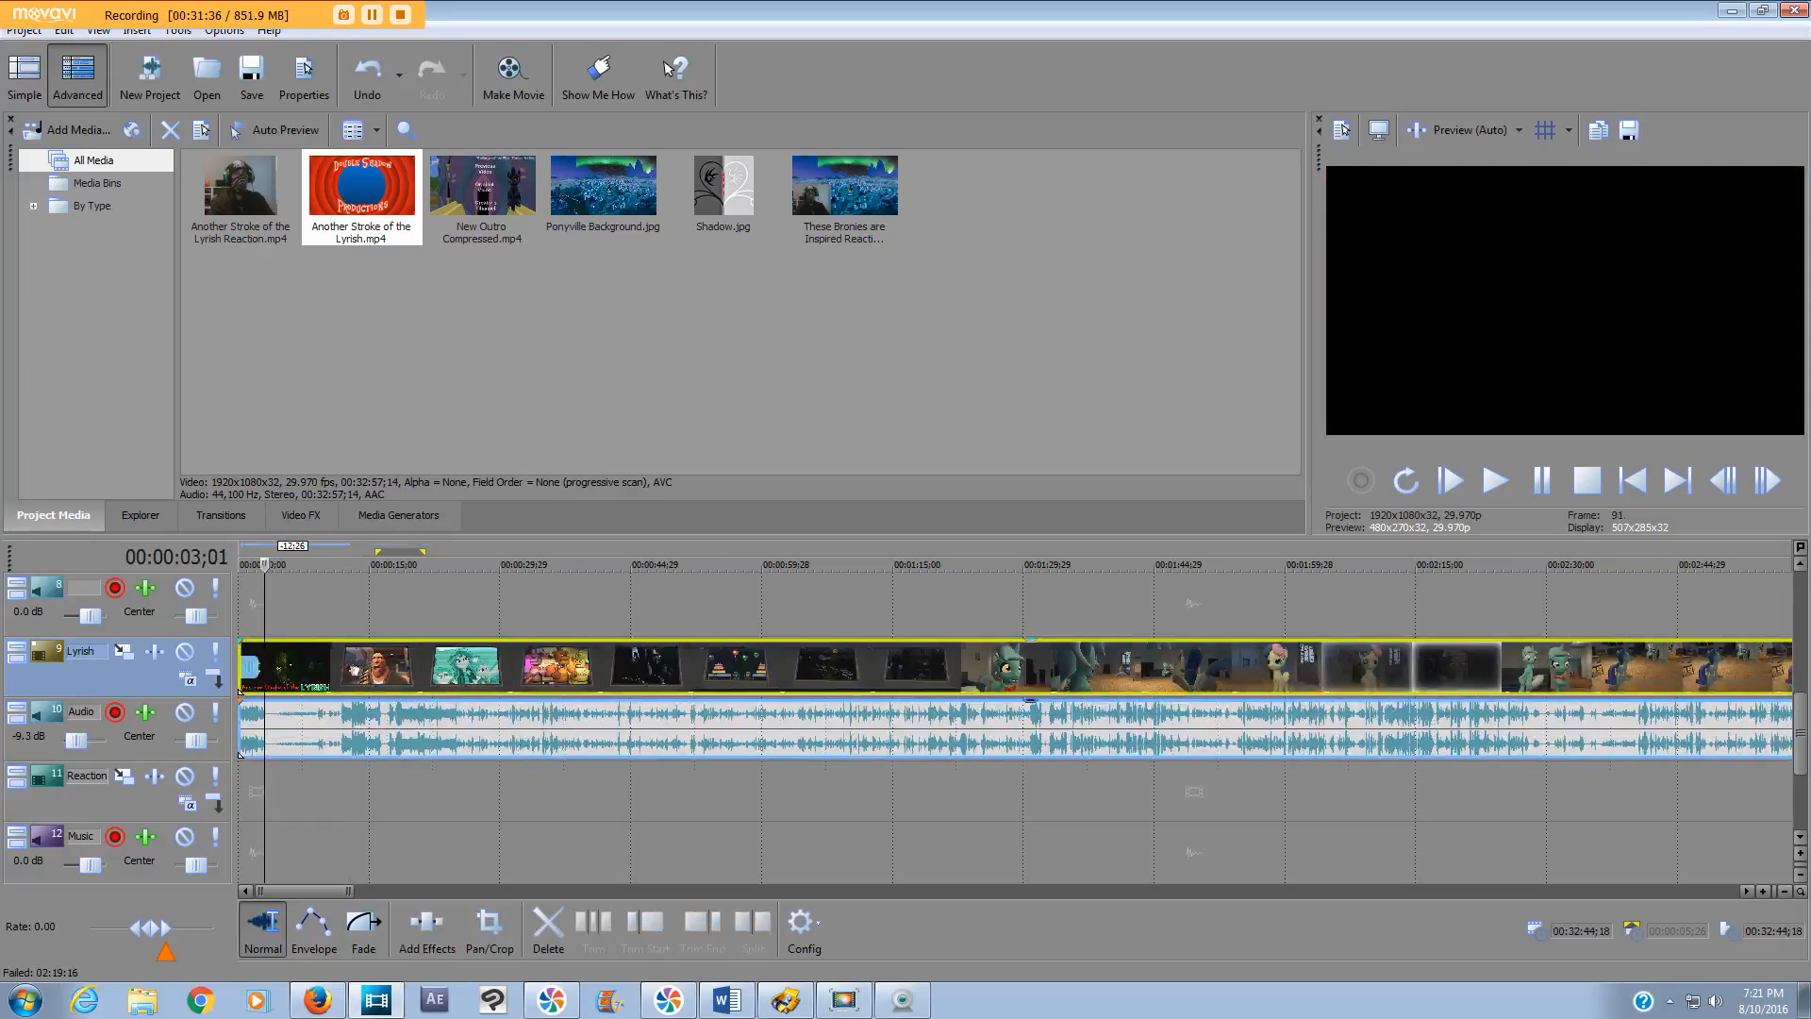
# - Cut the Lyrish clip down to its first frame and return the playhead to the start of the timeline
pyautogui.click(267, 564)
pyautogui.moveTo(267, 564); pyautogui.dragTo(239, 565)
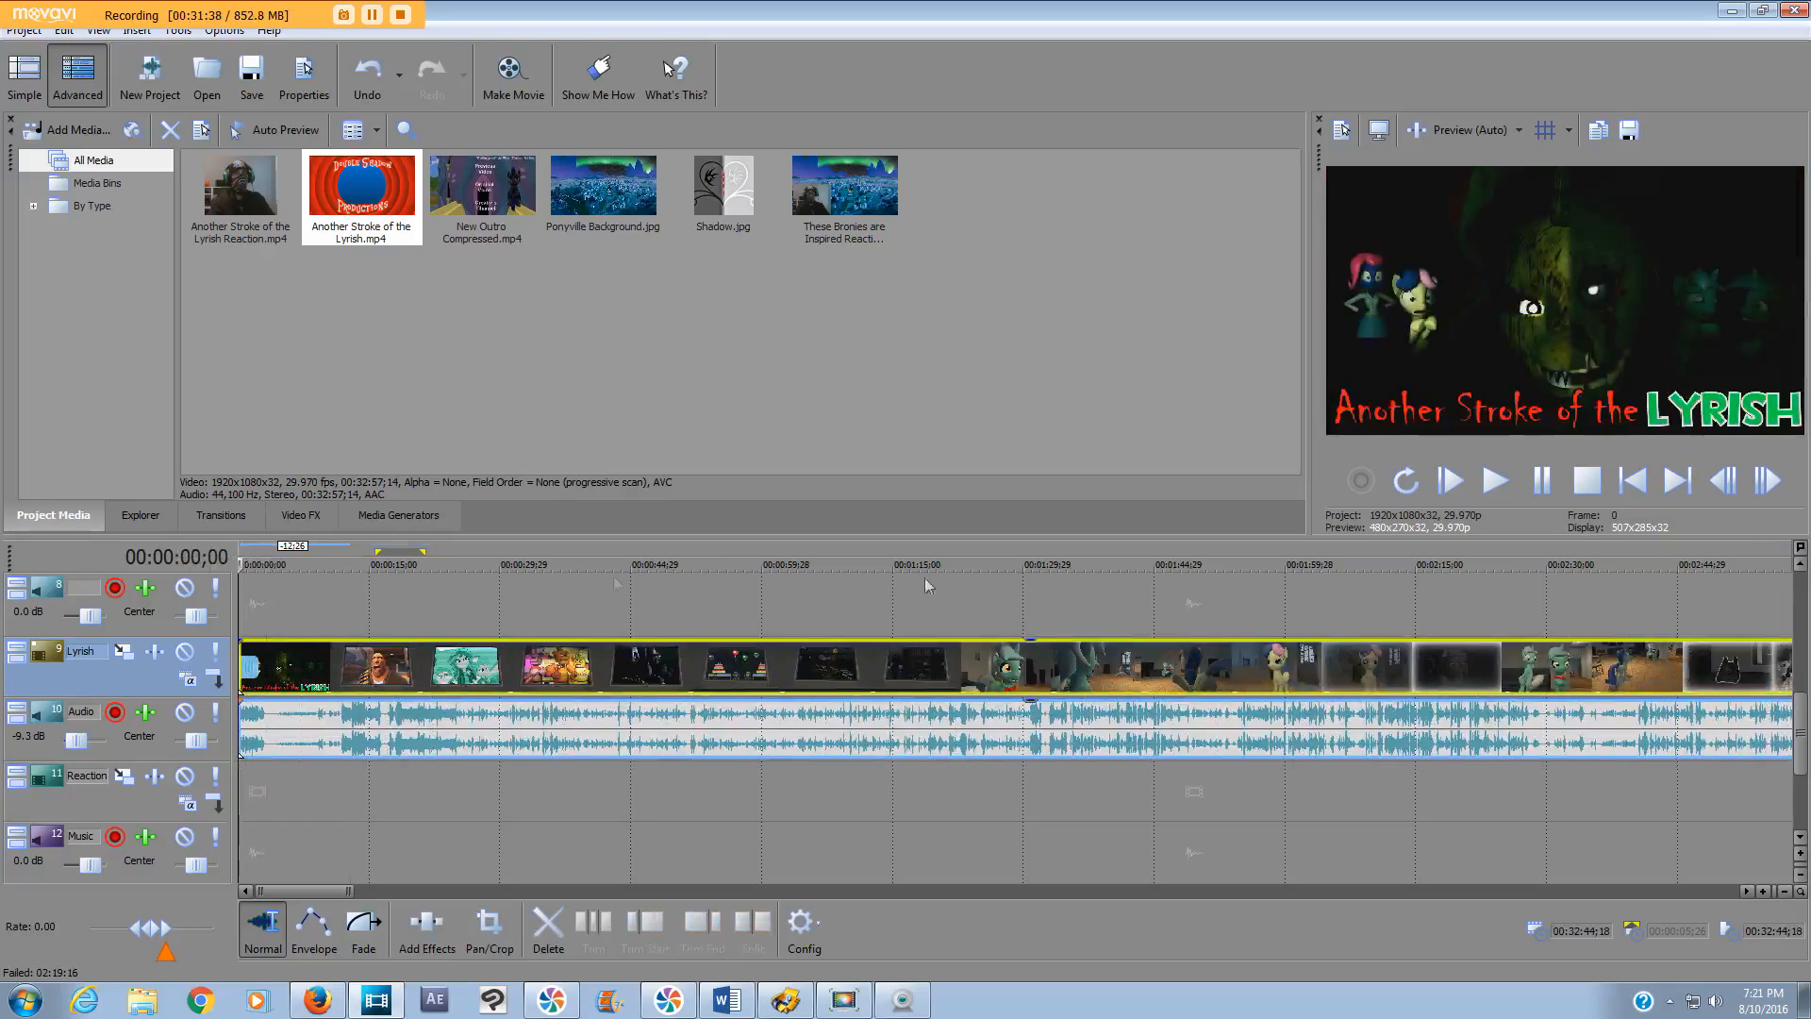
pyautogui.click(1767, 481)
pyautogui.press('Delete')
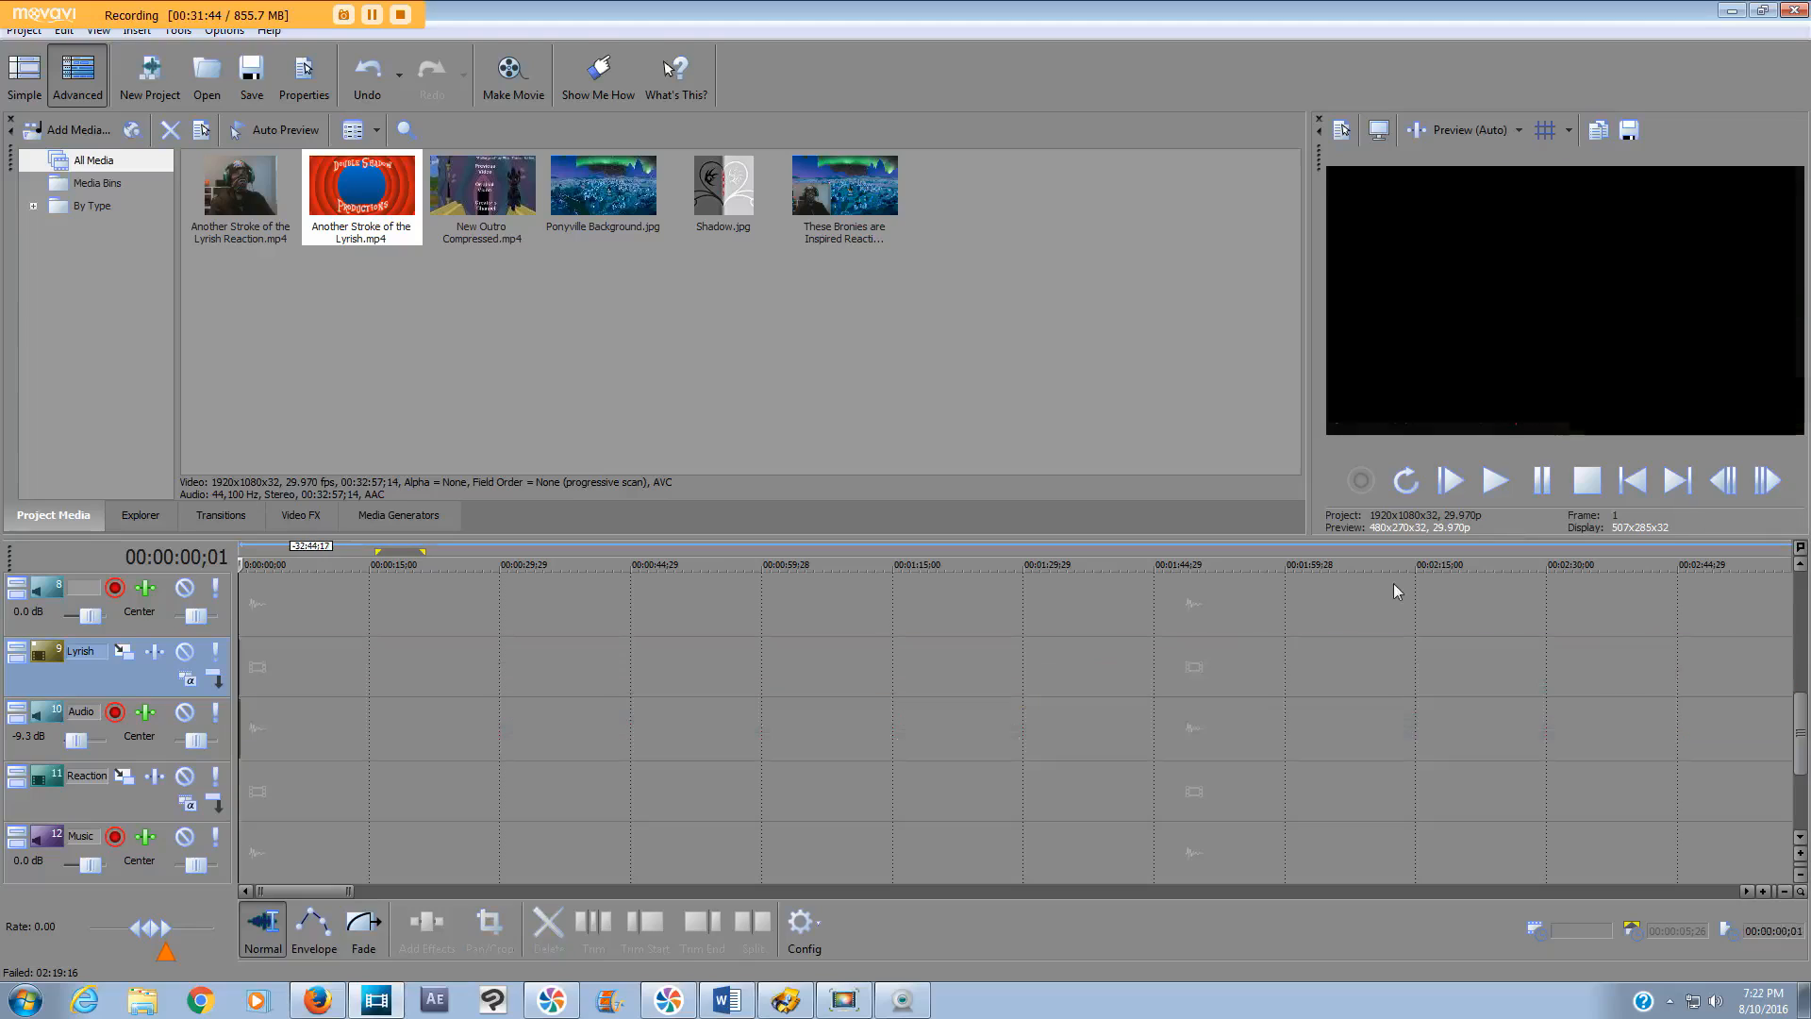
pyautogui.moveTo(239, 567); pyautogui.dragTo(173, 569)
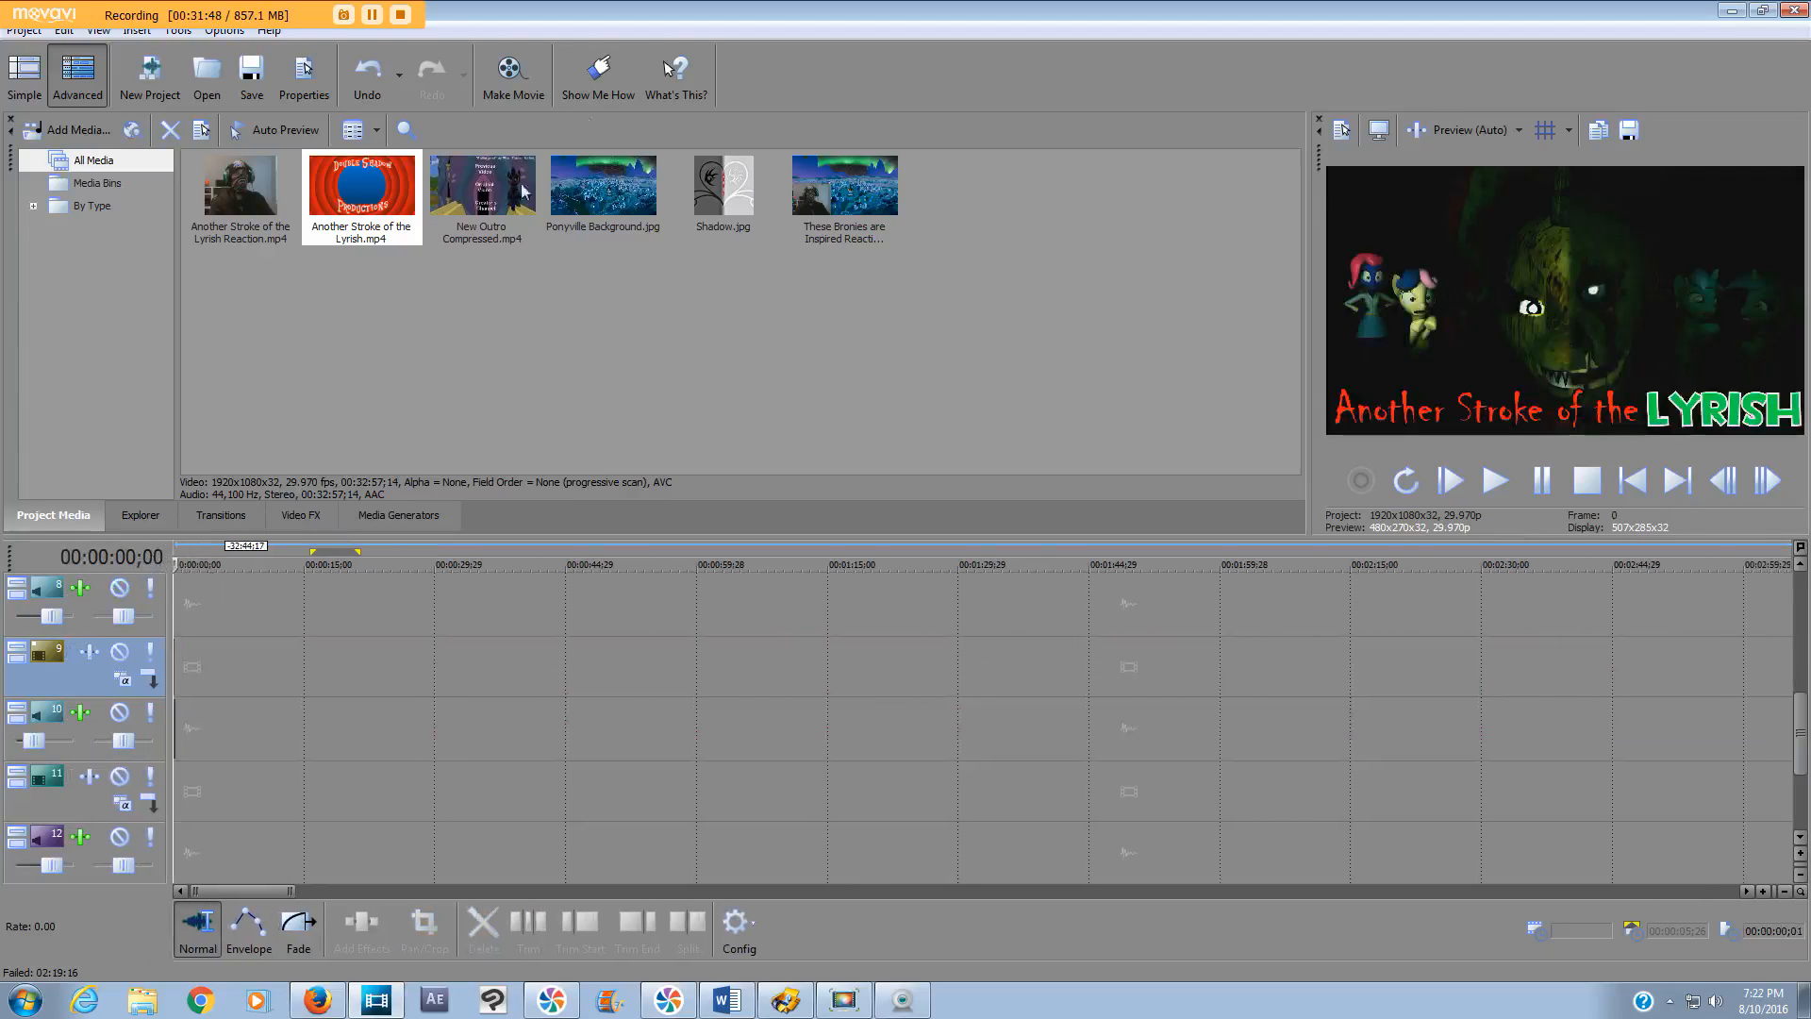
# - Set up a new export to the hard drive using the Image Sequence format with the PNG template
pyautogui.click(509, 73)
pyautogui.click(770, 549)
pyautogui.click(1052, 494)
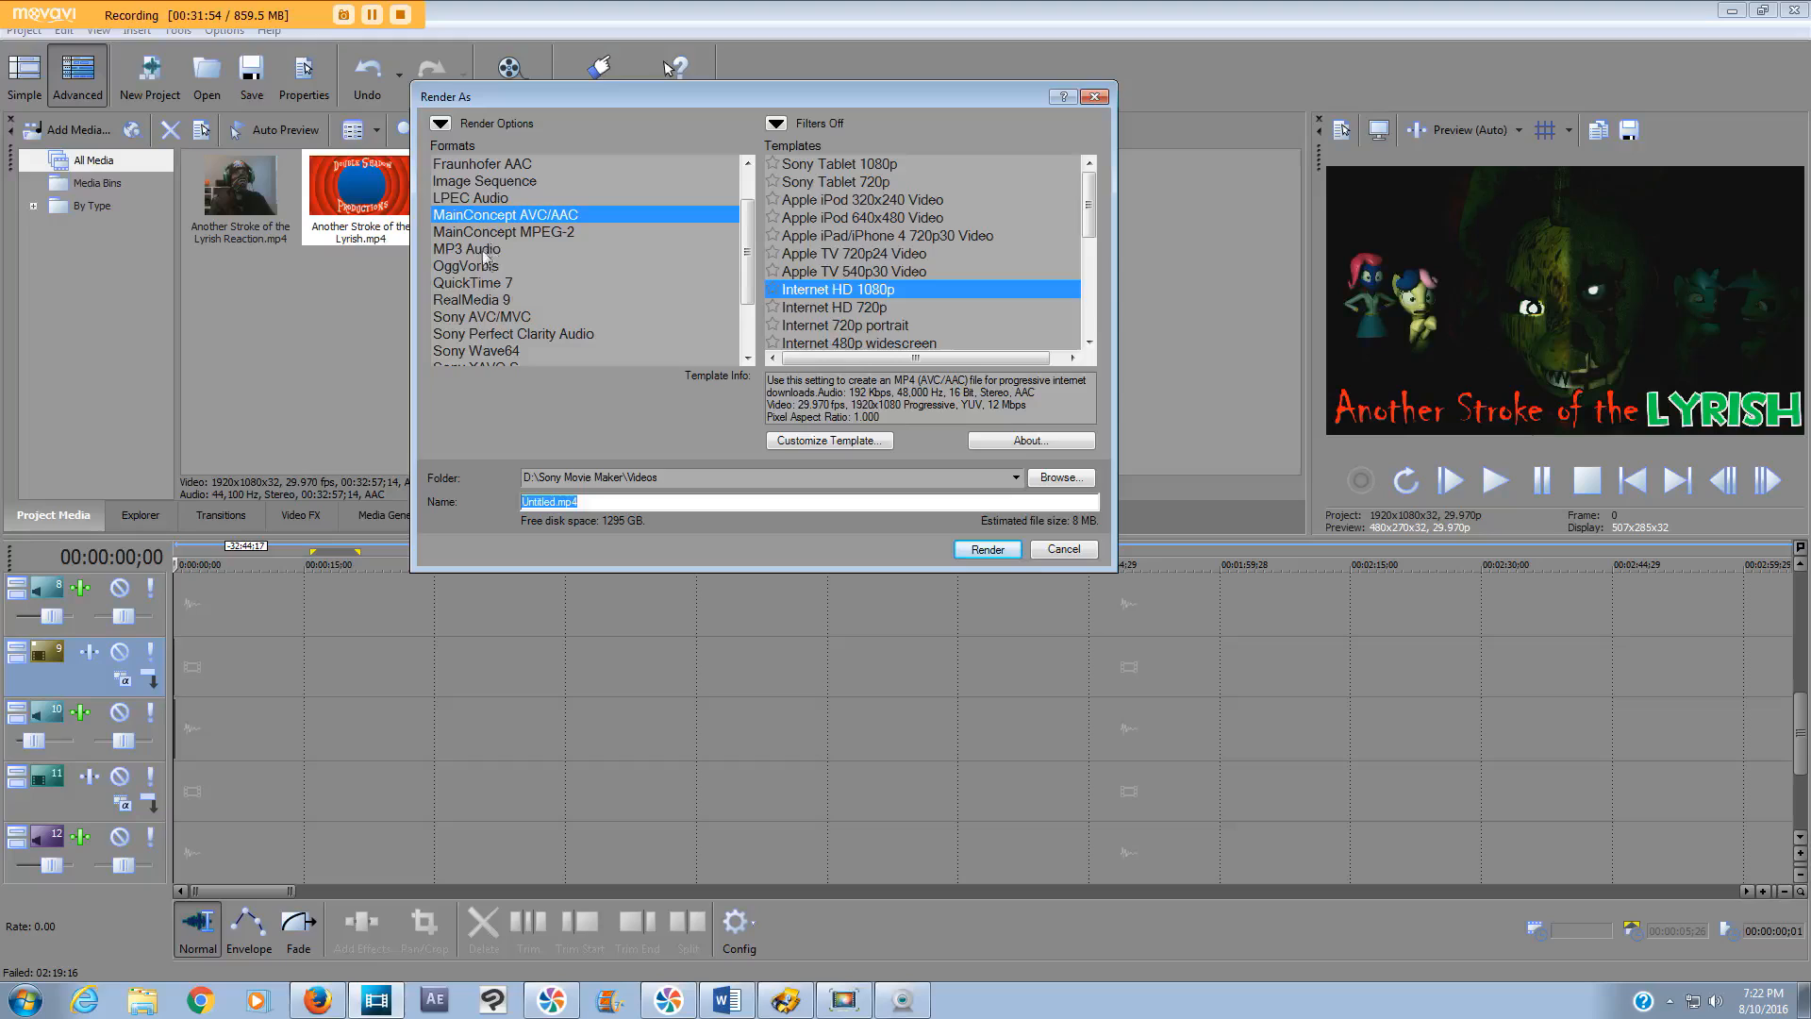
pyautogui.click(493, 183)
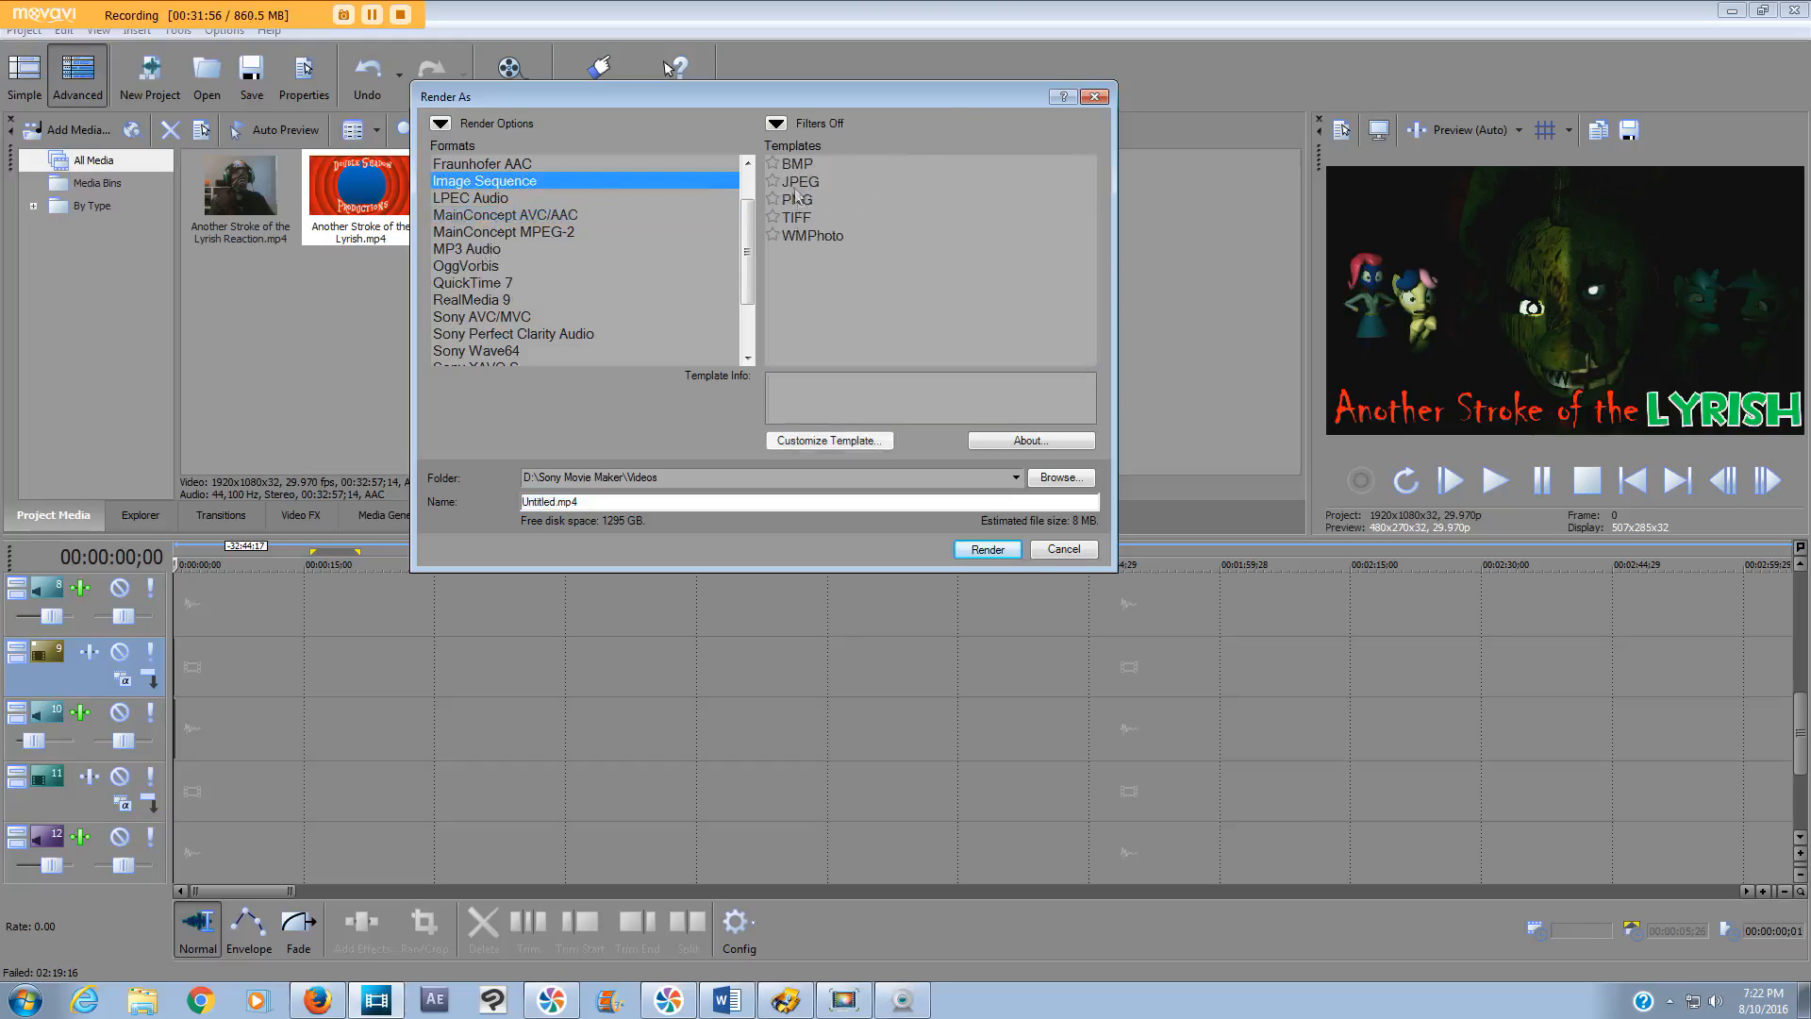
pyautogui.click(798, 200)
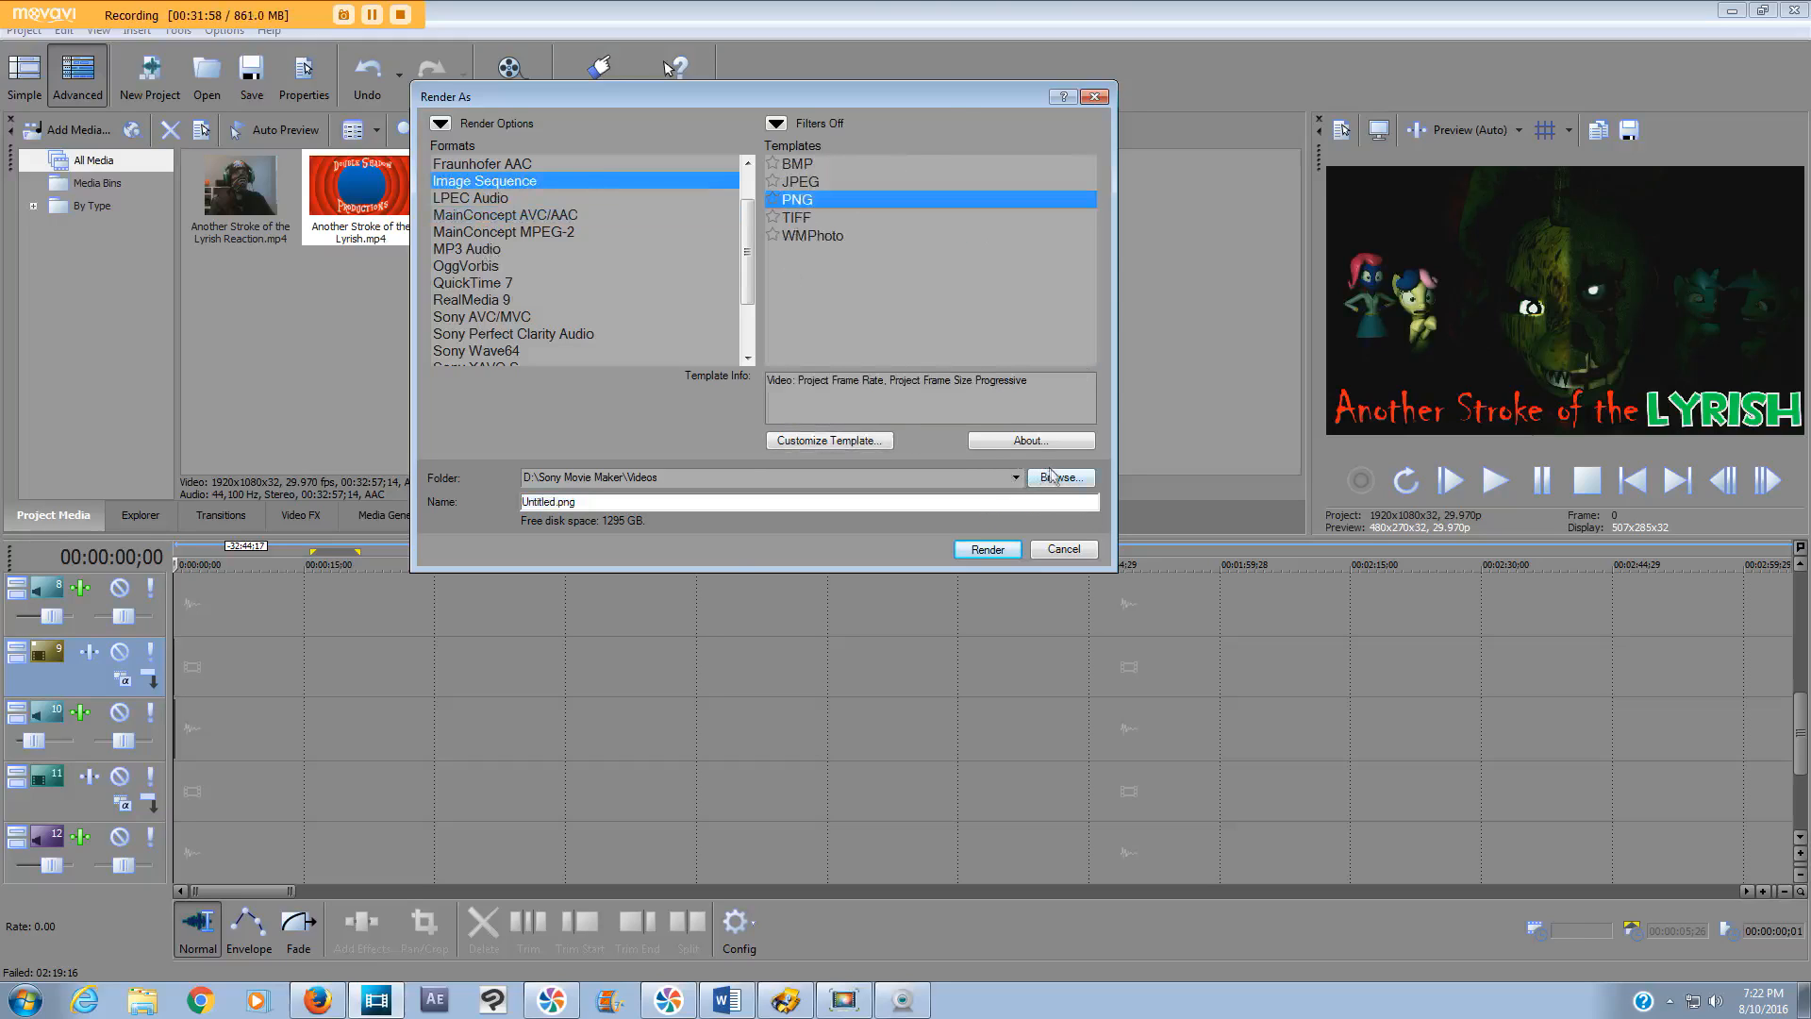
# - Render the title card frame to the Desktop under the name Lyrish Thumbnail
pyautogui.click(1052, 476)
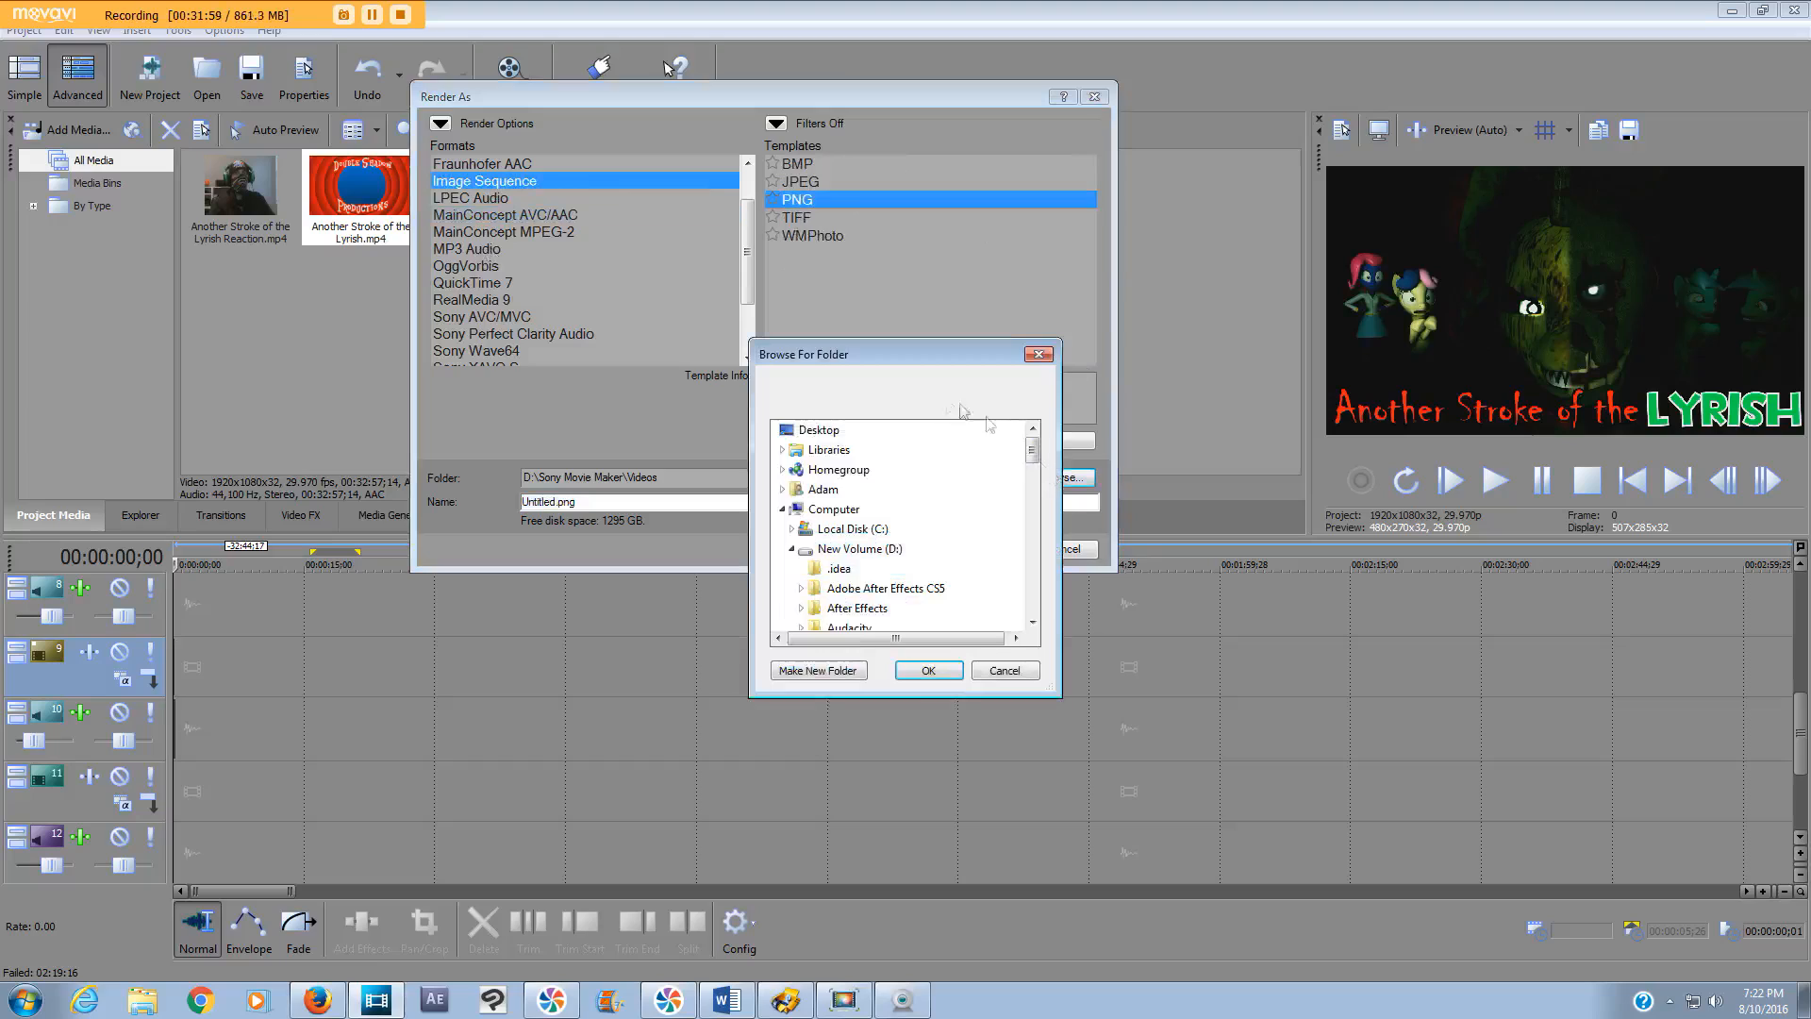
pyautogui.click(928, 670)
pyautogui.press('Tab')
pyautogui.write('Lyrish Thumbnail')
pyautogui.press('Return')
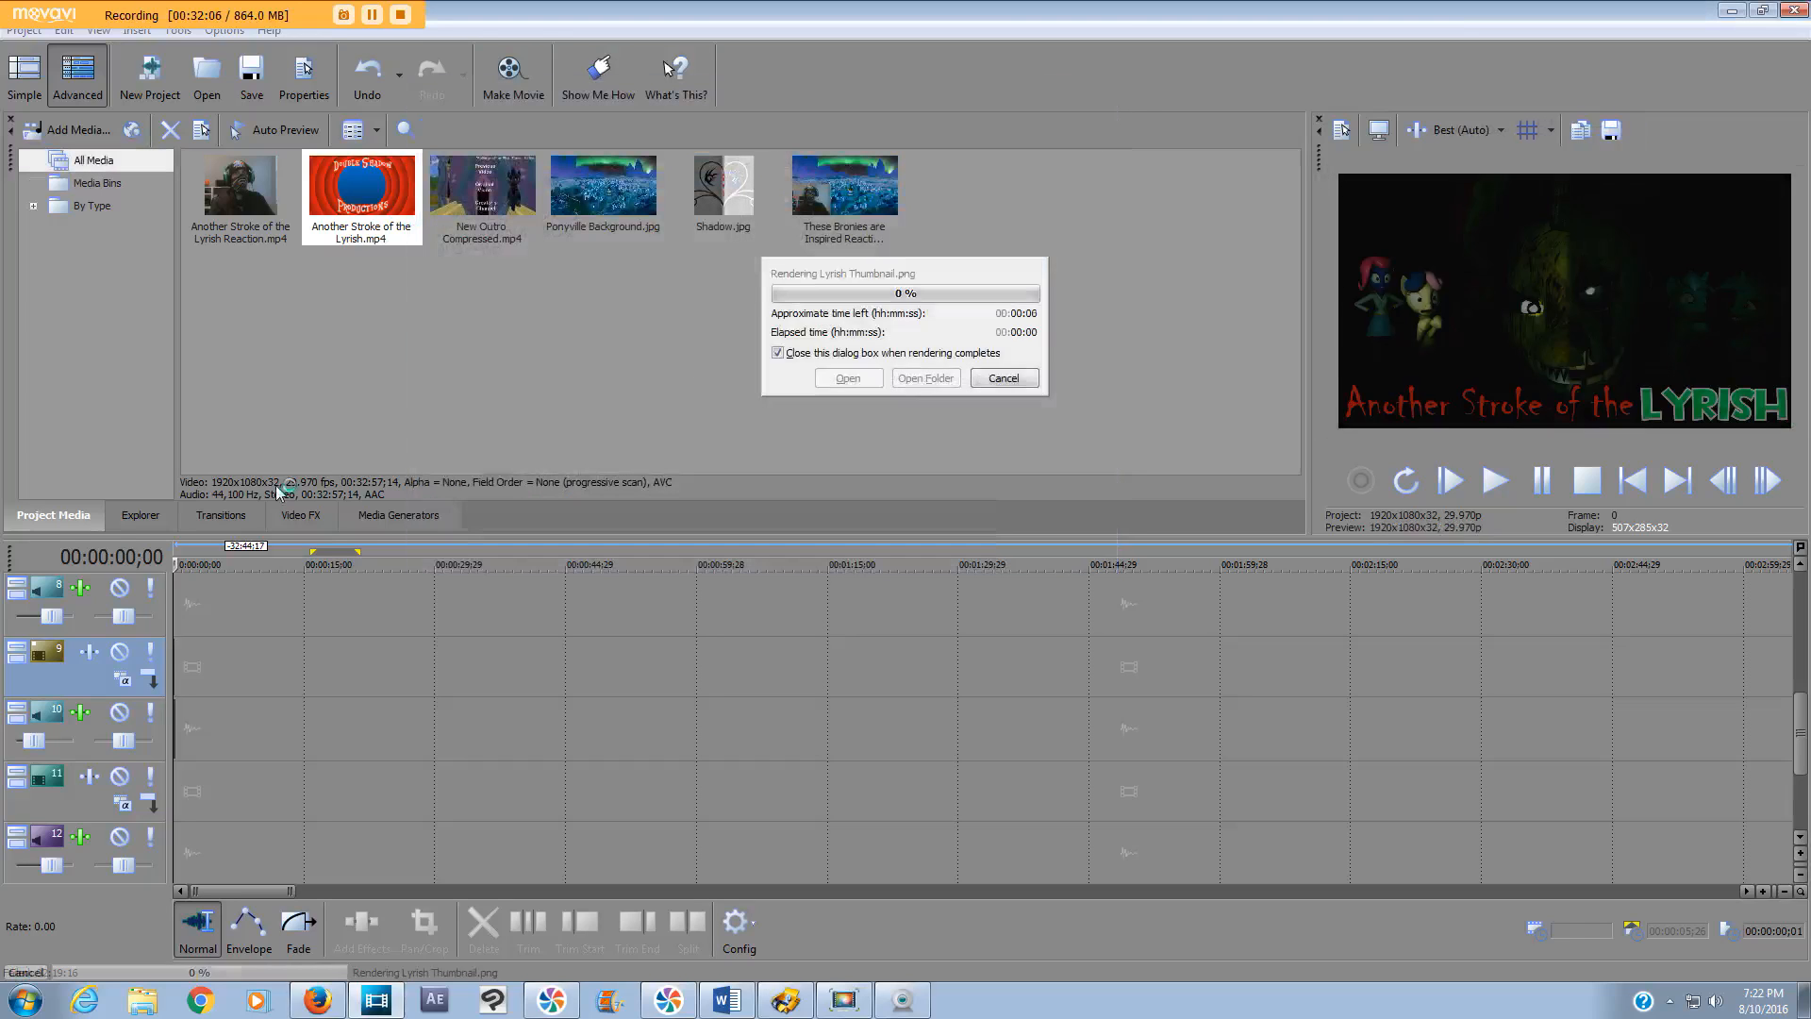
# - Close Movie Studio without saving the project and launch Adobe After Effects CS5
pyautogui.click(1796, 14)
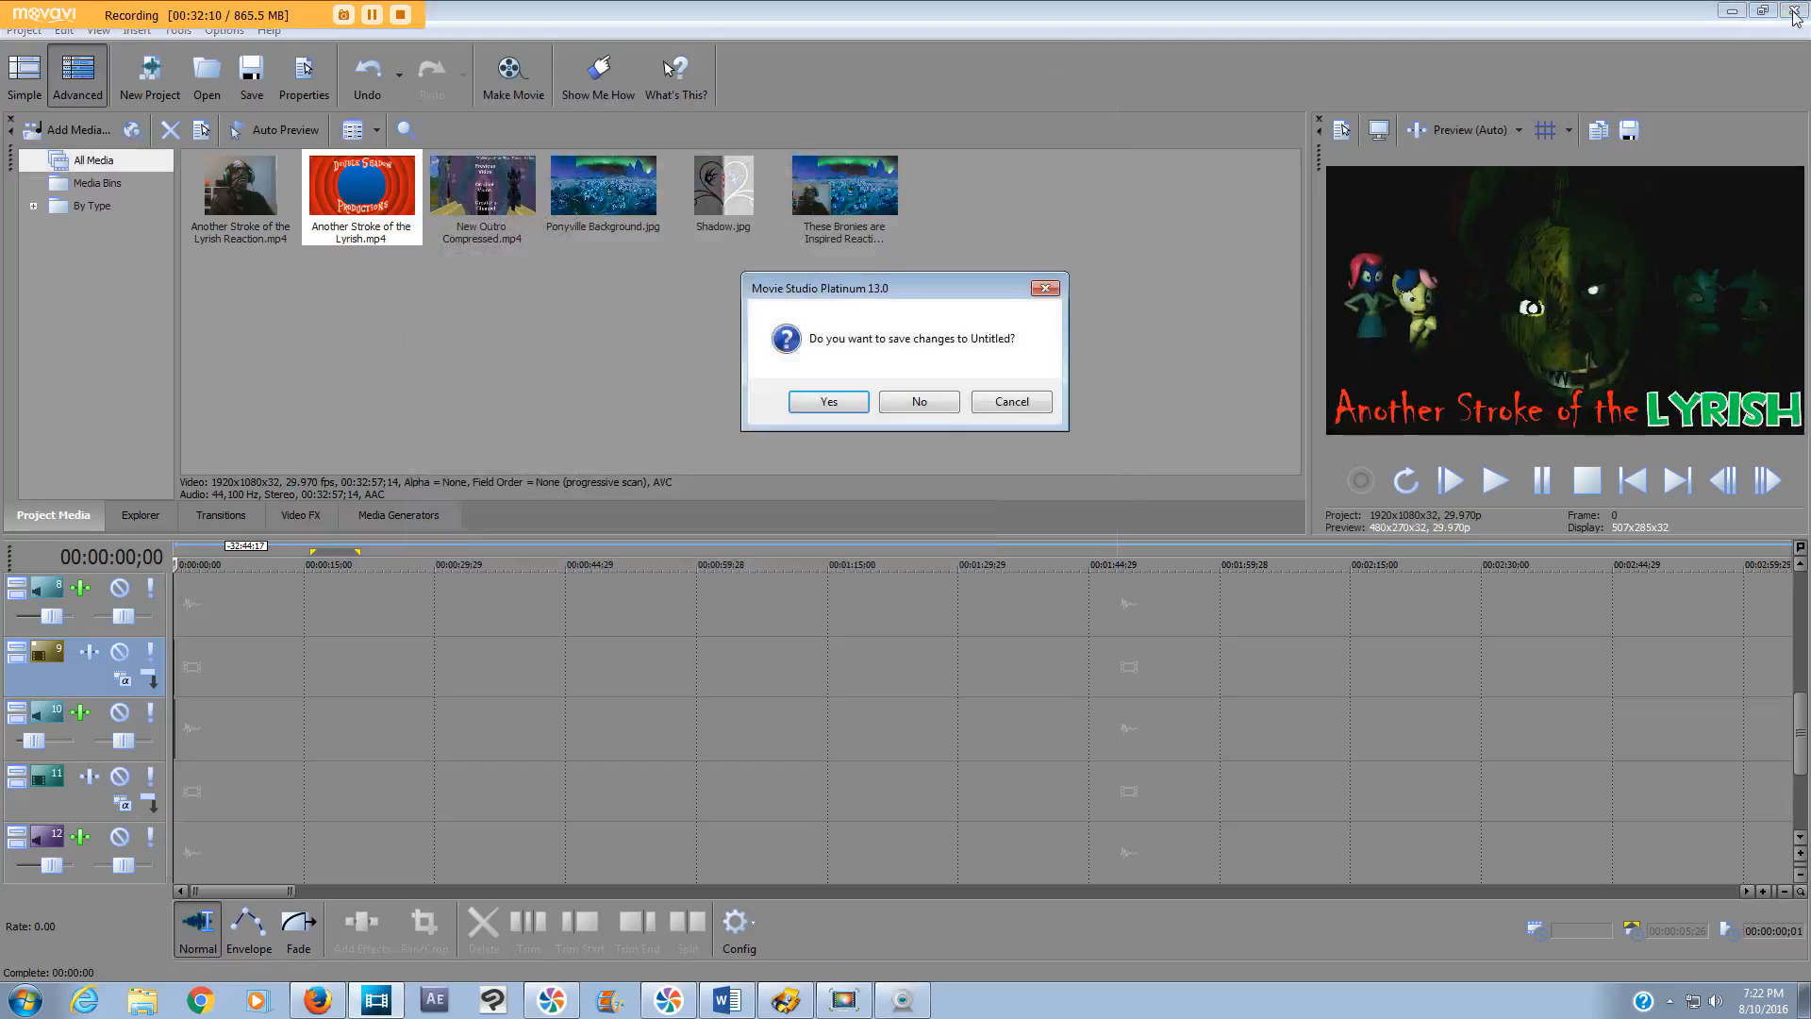
pyautogui.click(907, 403)
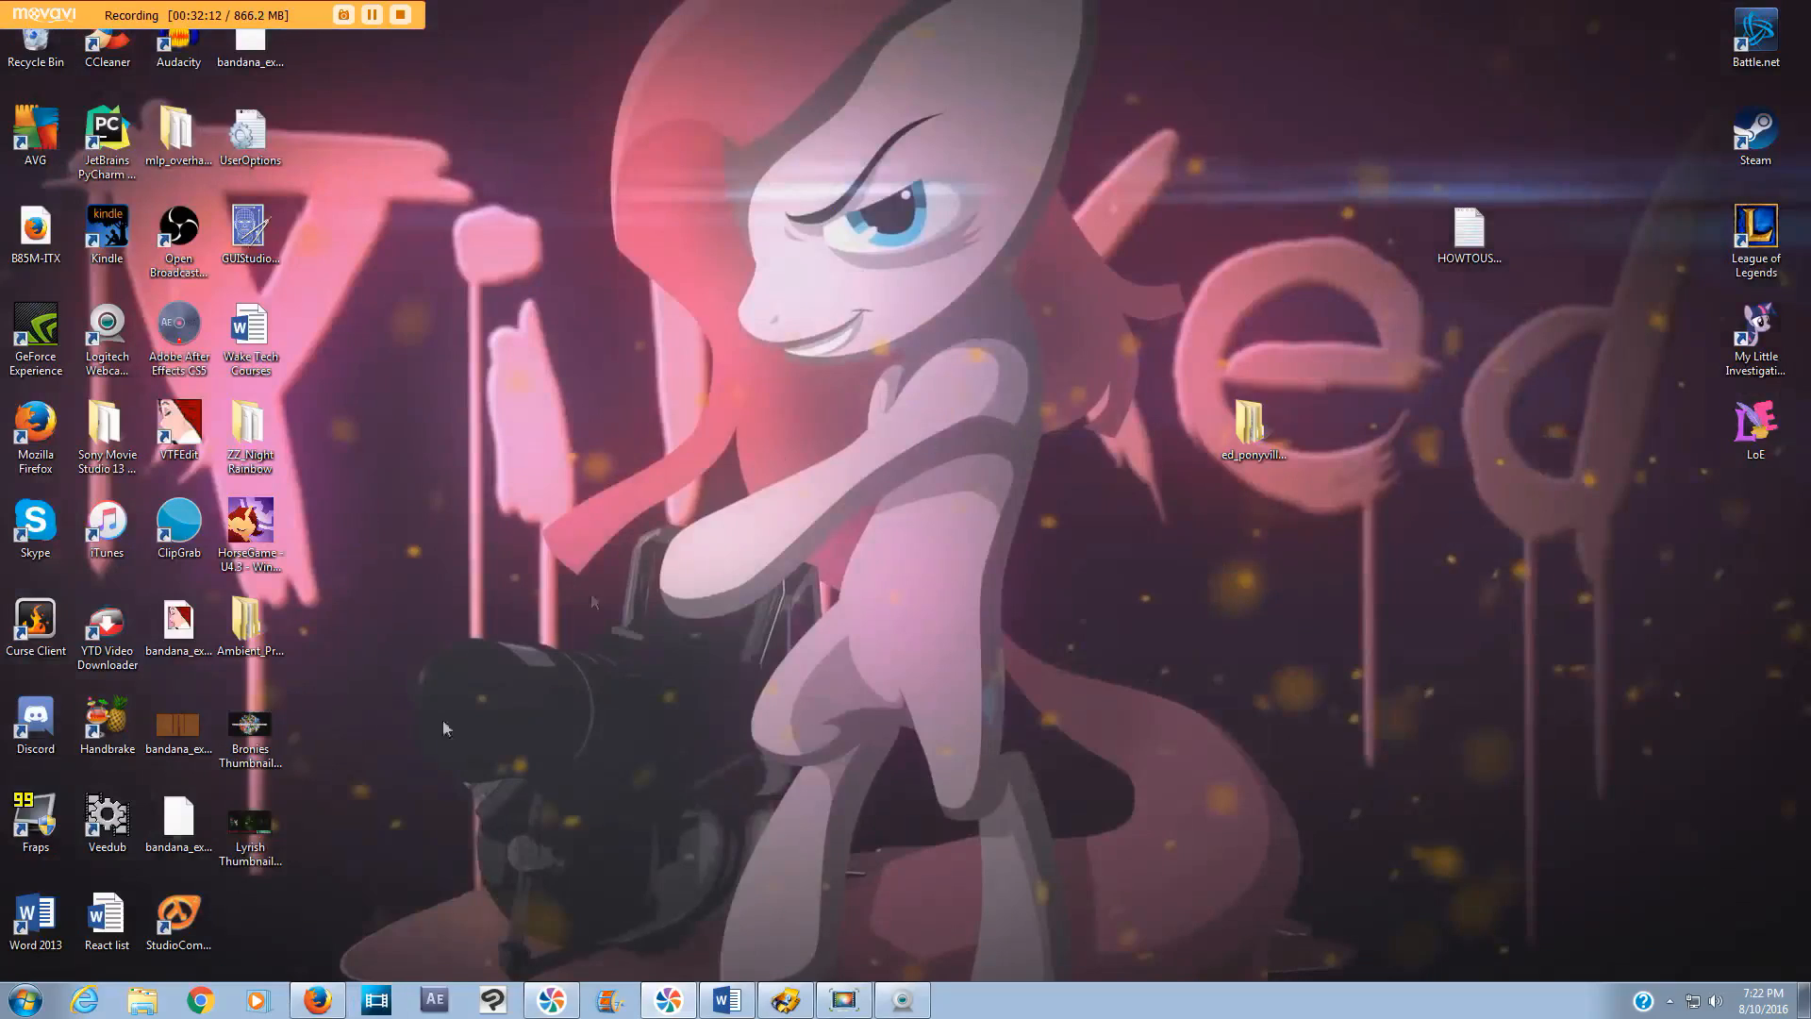
pyautogui.doubleClick(248, 843)
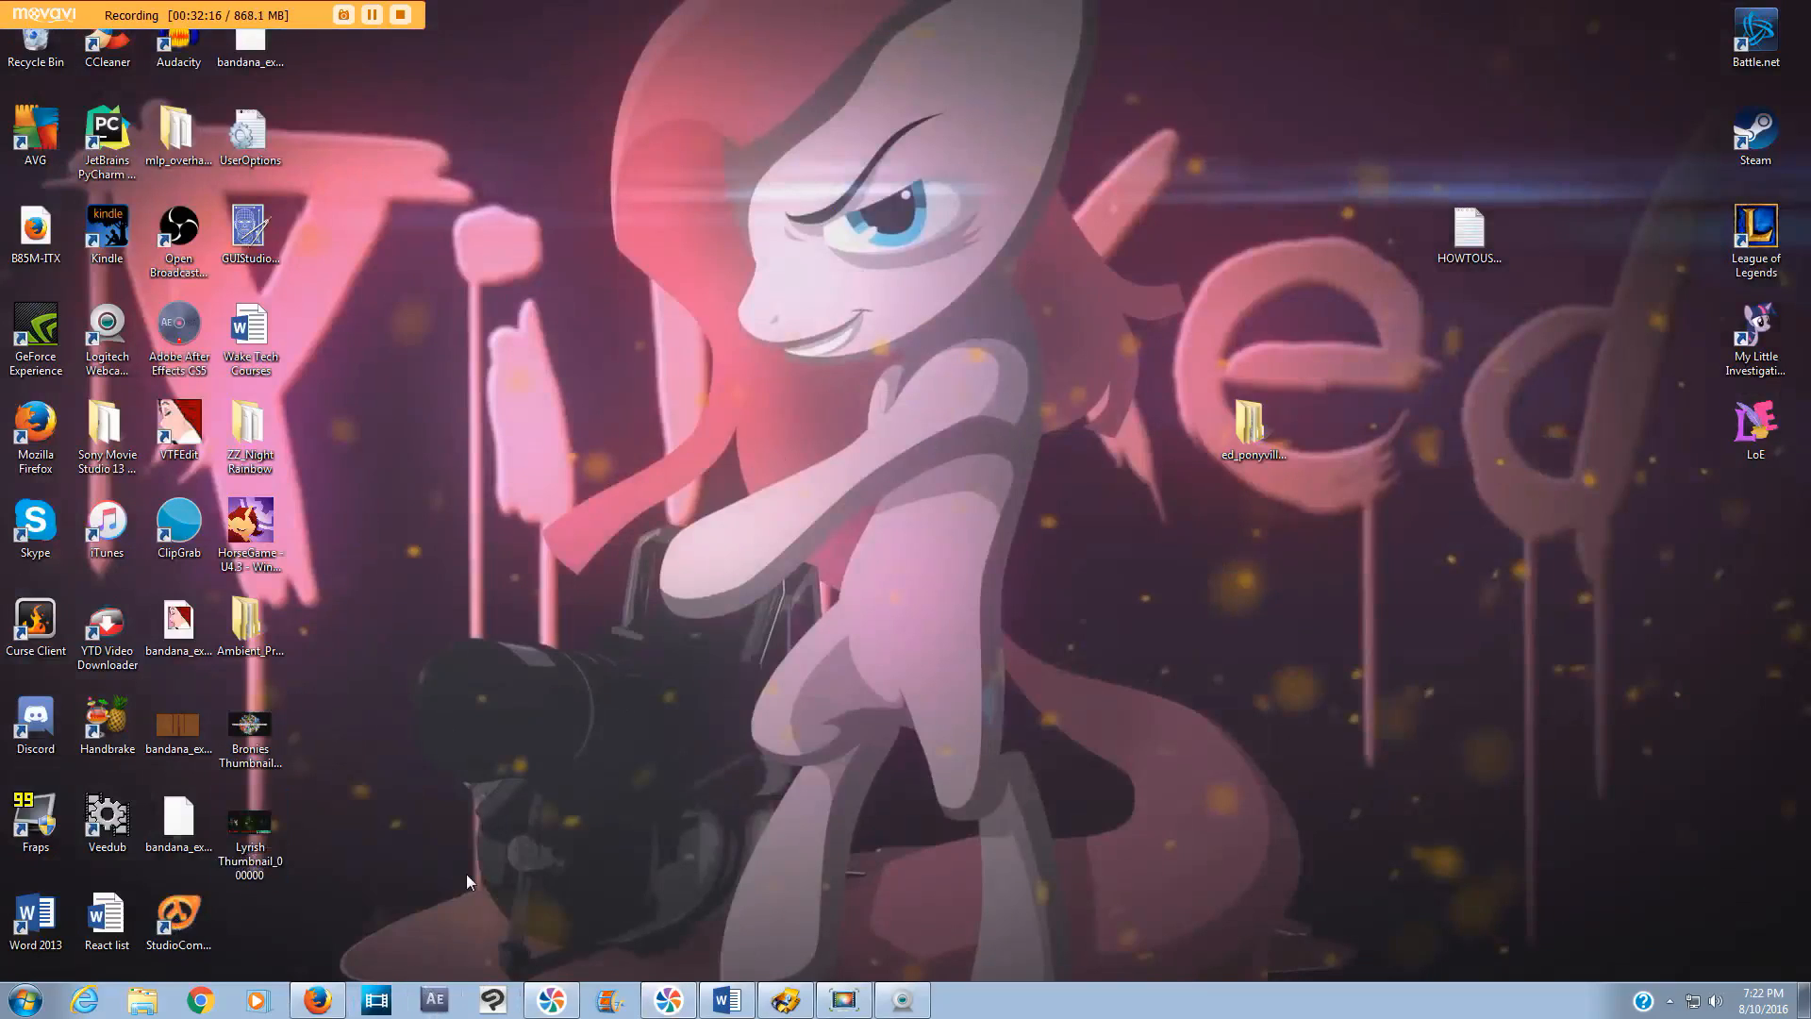
pyautogui.click(436, 999)
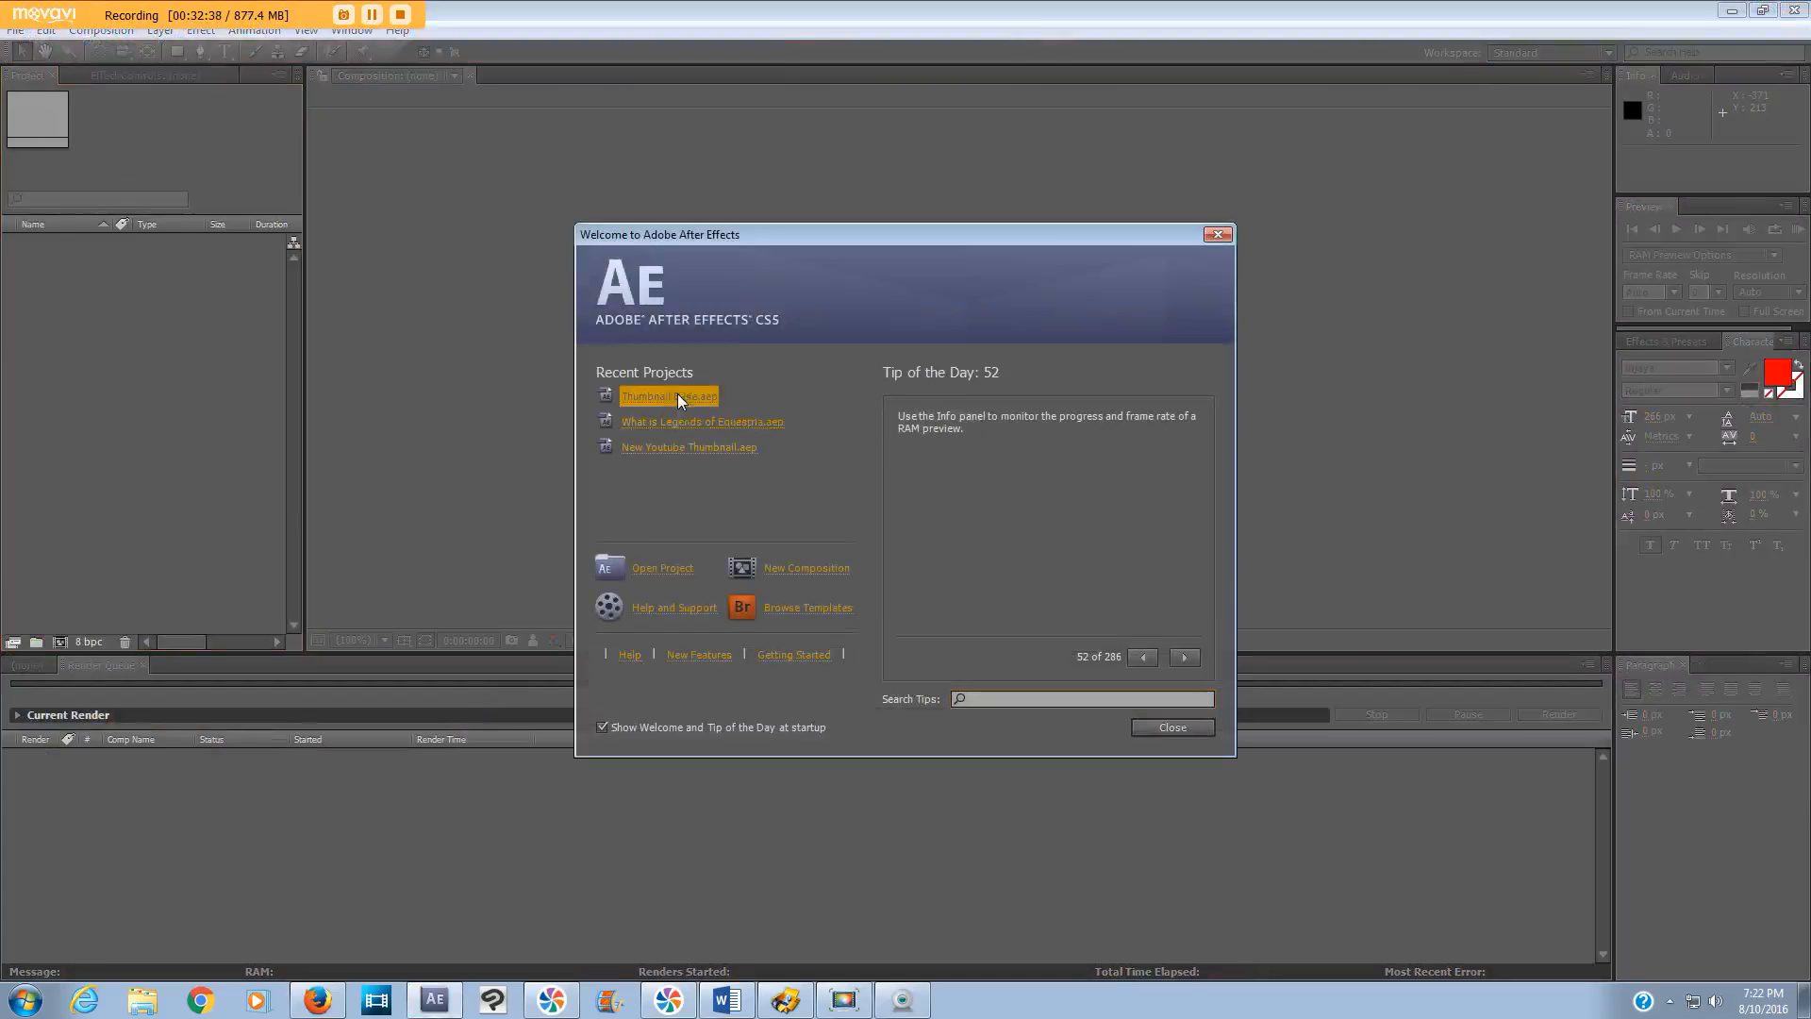
# - Open the Thumbnail Base project, import Lyrish Thumbnail_000000.png from the Desktop and place it beneath the pony layer in the composition
pyautogui.click(676, 397)
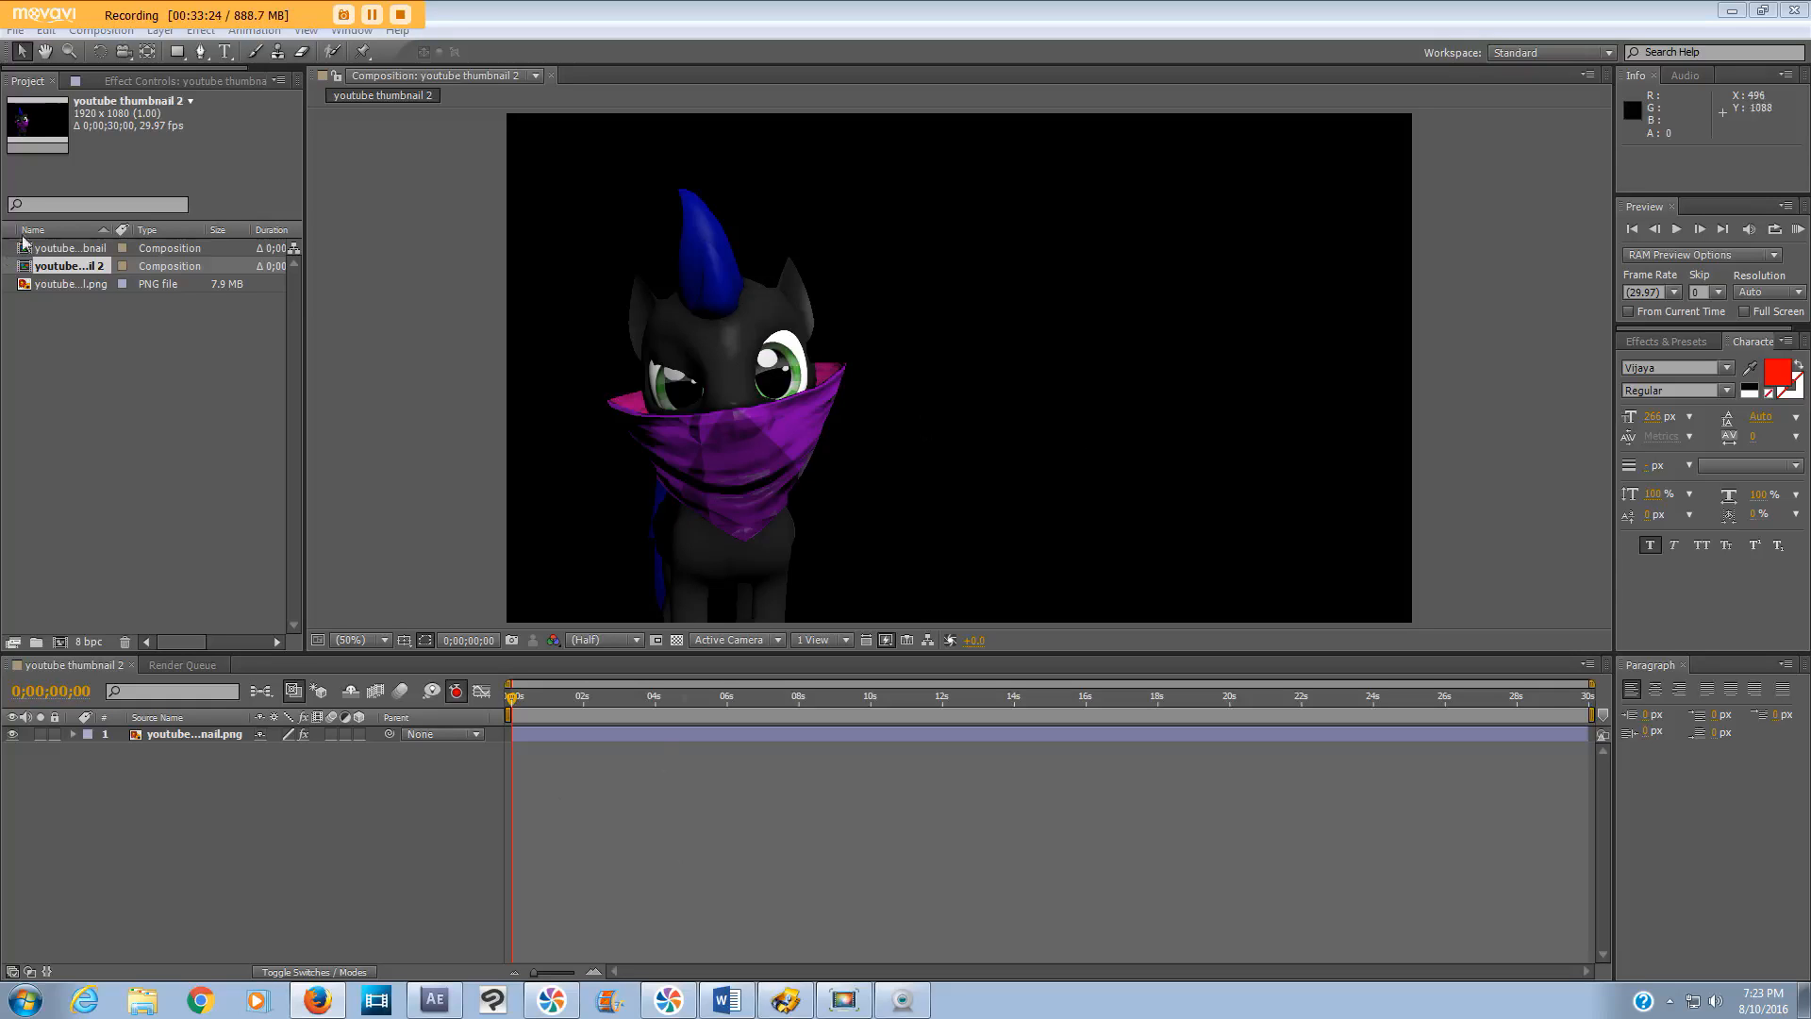
pyautogui.click(15, 30)
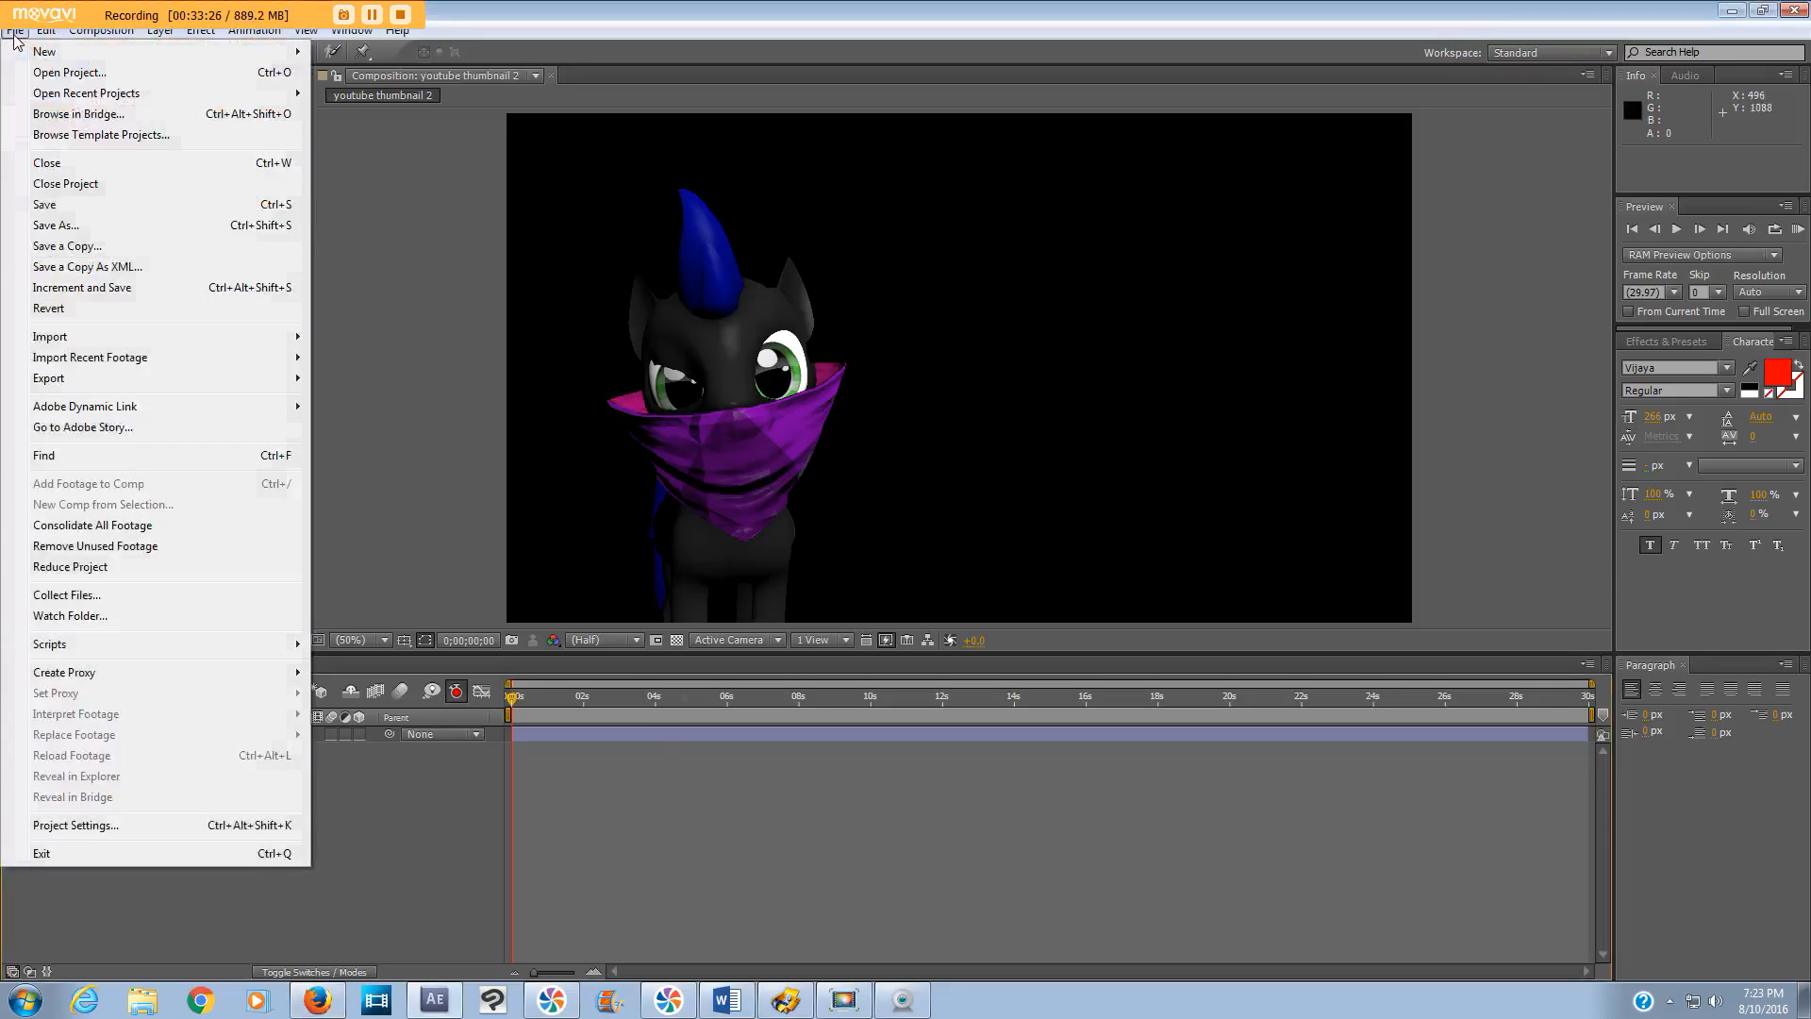
pyautogui.moveTo(99, 338)
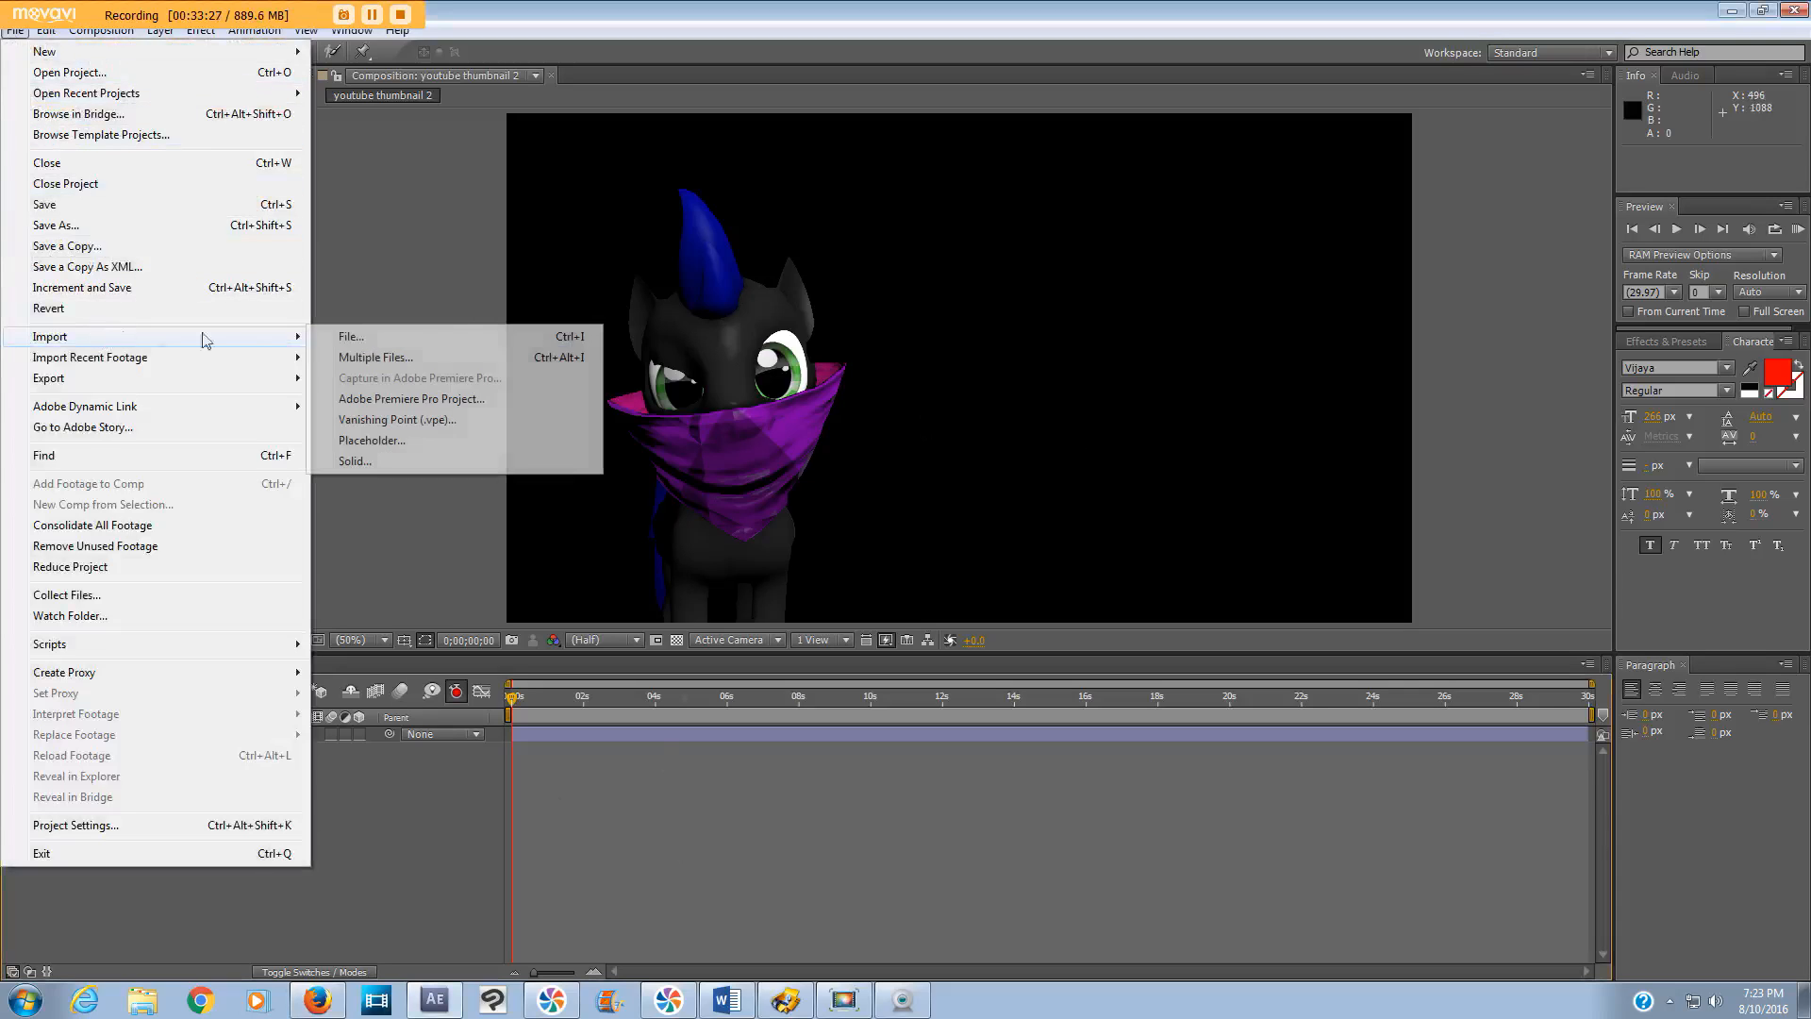
pyautogui.click(350, 338)
pyautogui.write('lyri')
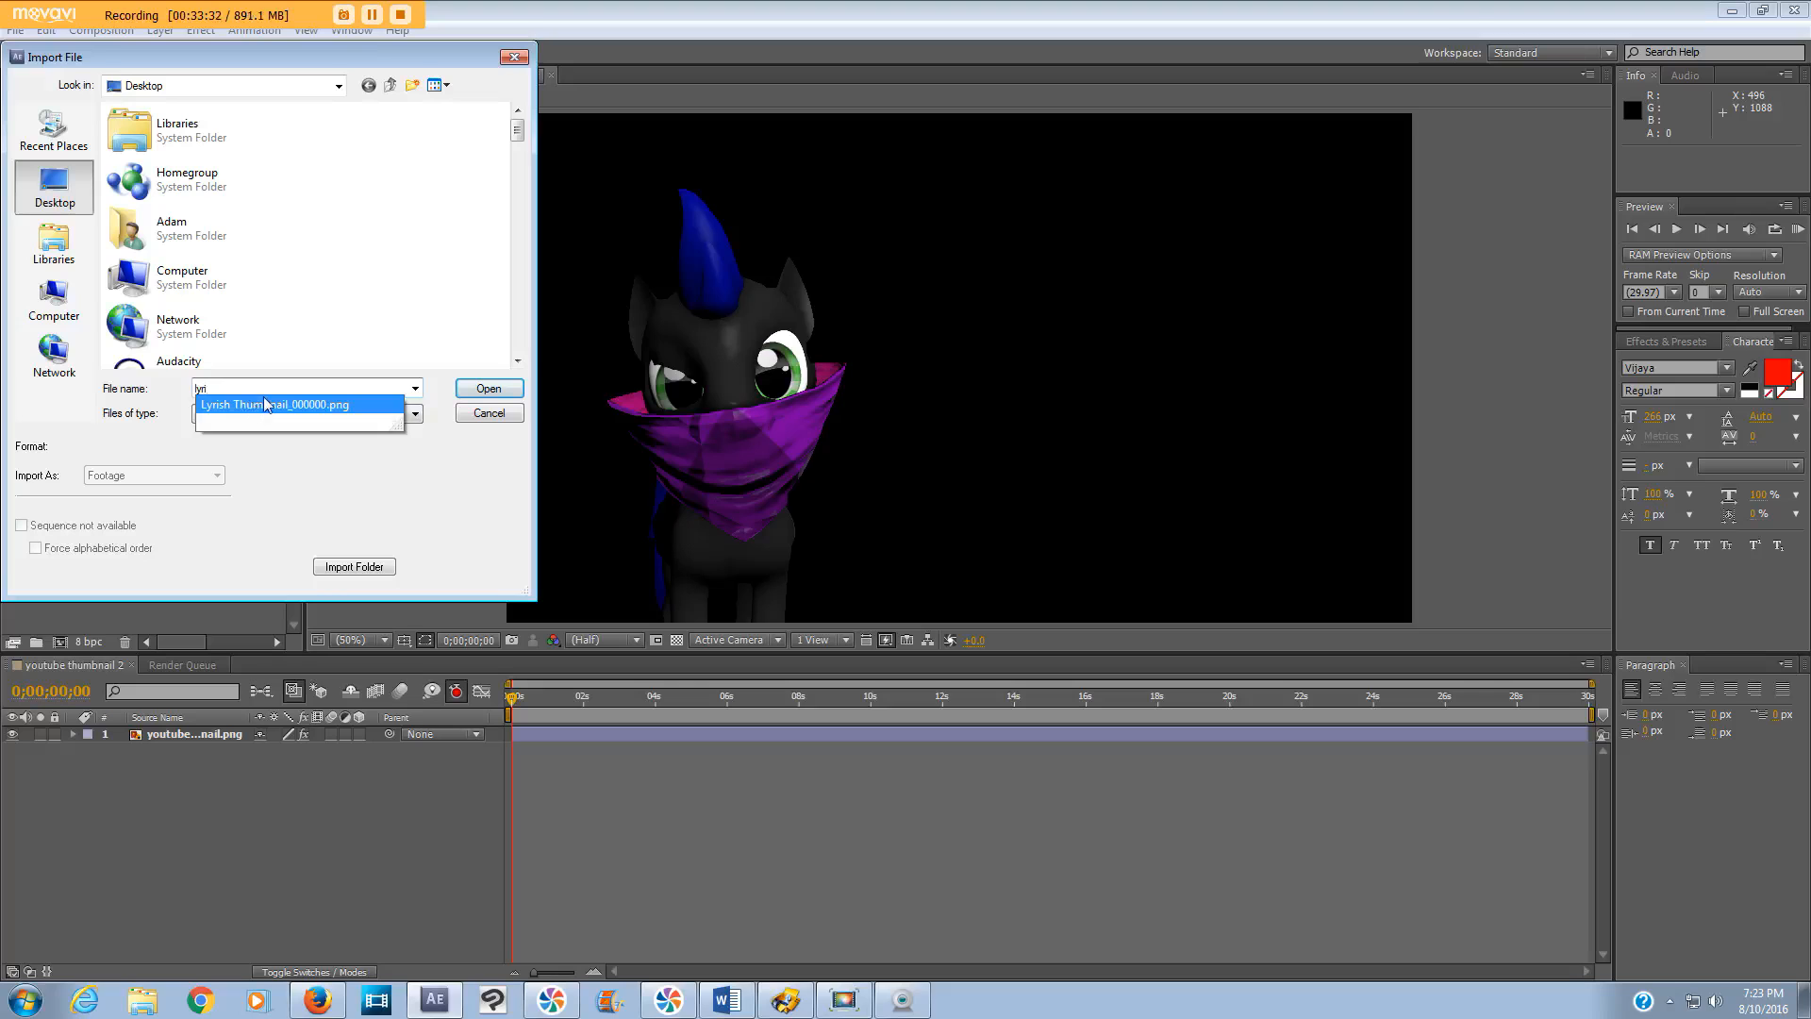
pyautogui.click(265, 404)
pyautogui.click(489, 388)
pyautogui.moveTo(89, 259); pyautogui.dragTo(223, 850)
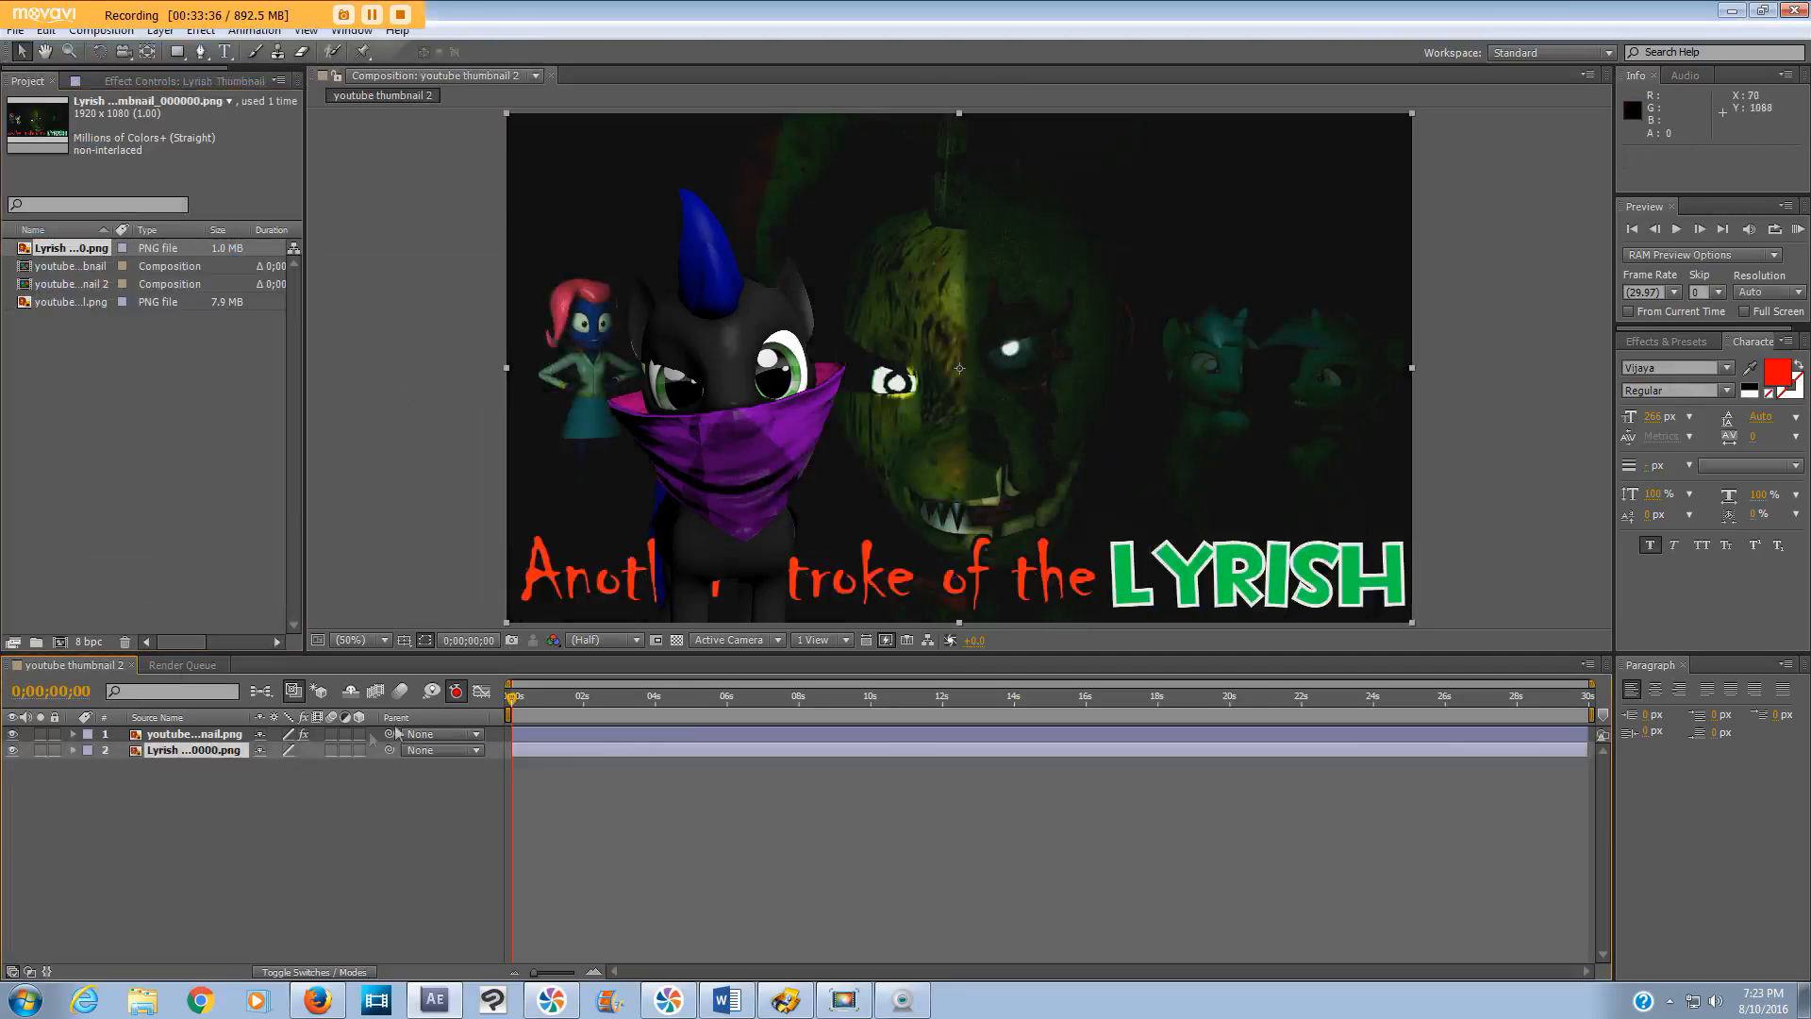
# - Scale the pony layer to about 56% by 65% and move it to the lower-left corner of the frame
pyautogui.click(177, 735)
pyautogui.moveTo(705, 394)
pyautogui.mouseDown()
pyautogui.moveTo(661, 425)
pyautogui.moveTo(704, 394)
pyautogui.mouseUp()
pyautogui.moveTo(1367, 134); pyautogui.dragTo(1170, 221)
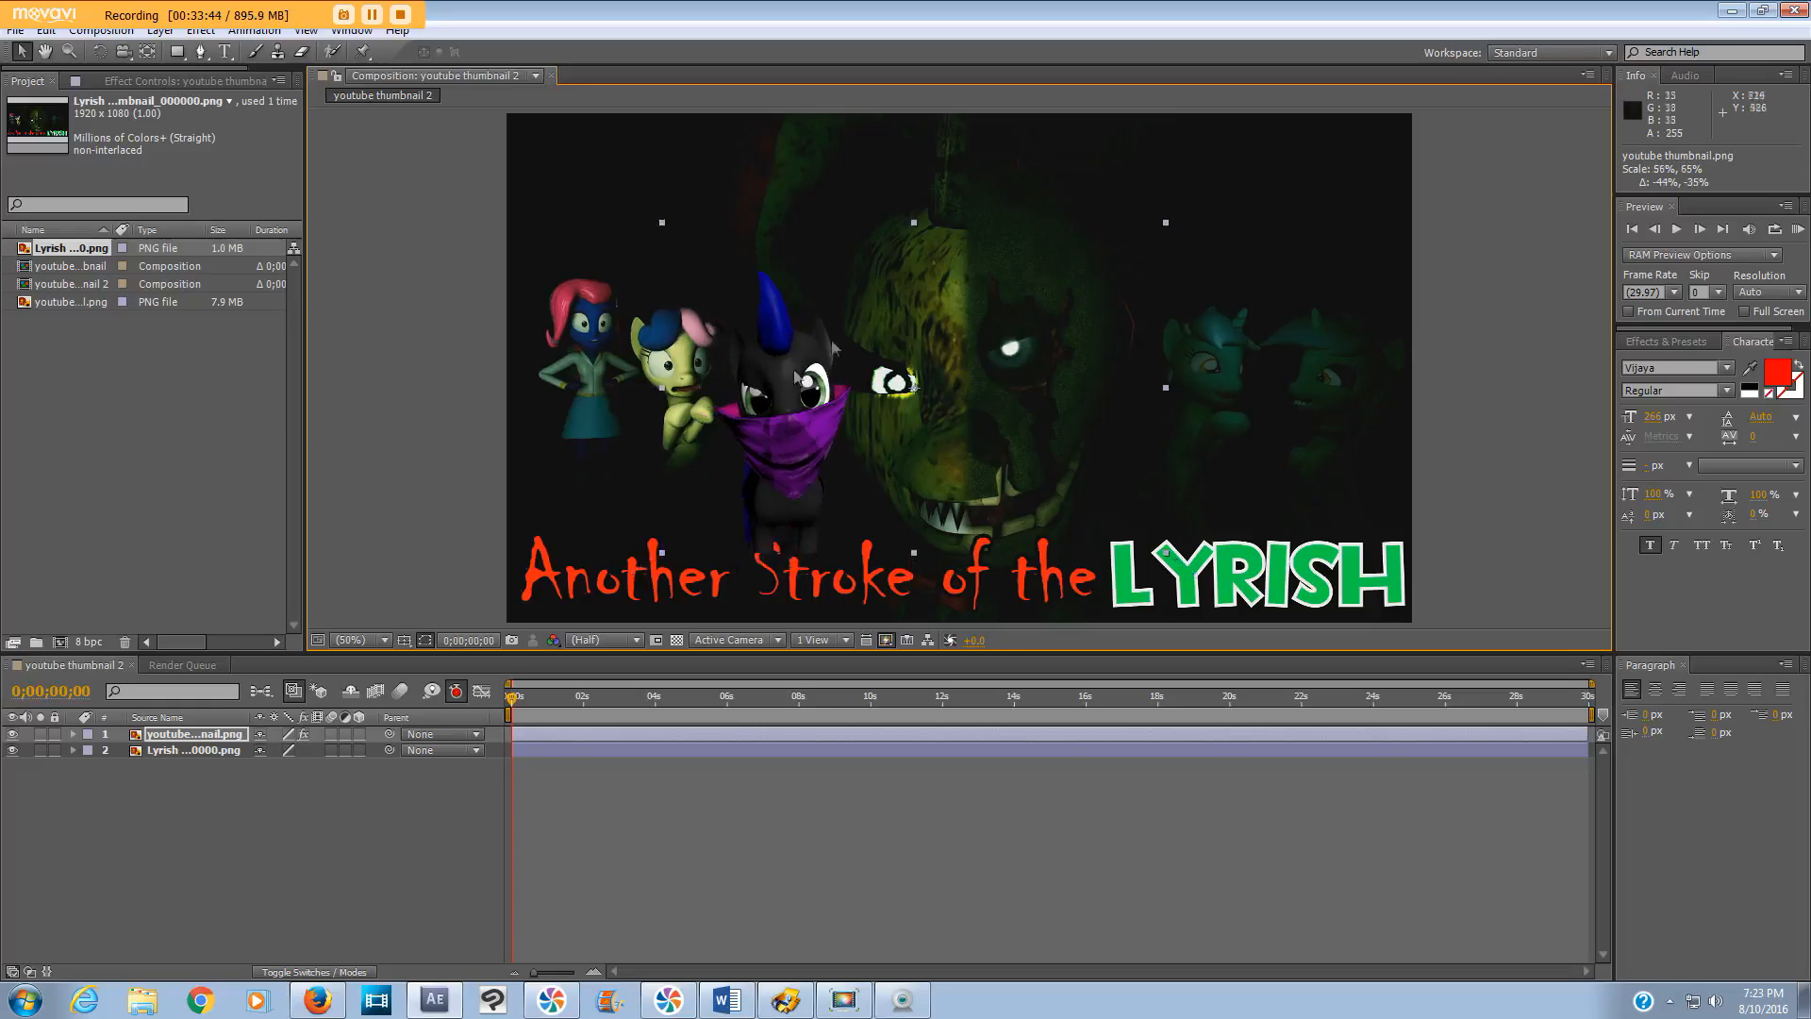
pyautogui.moveTo(774, 426); pyautogui.dragTo(567, 514)
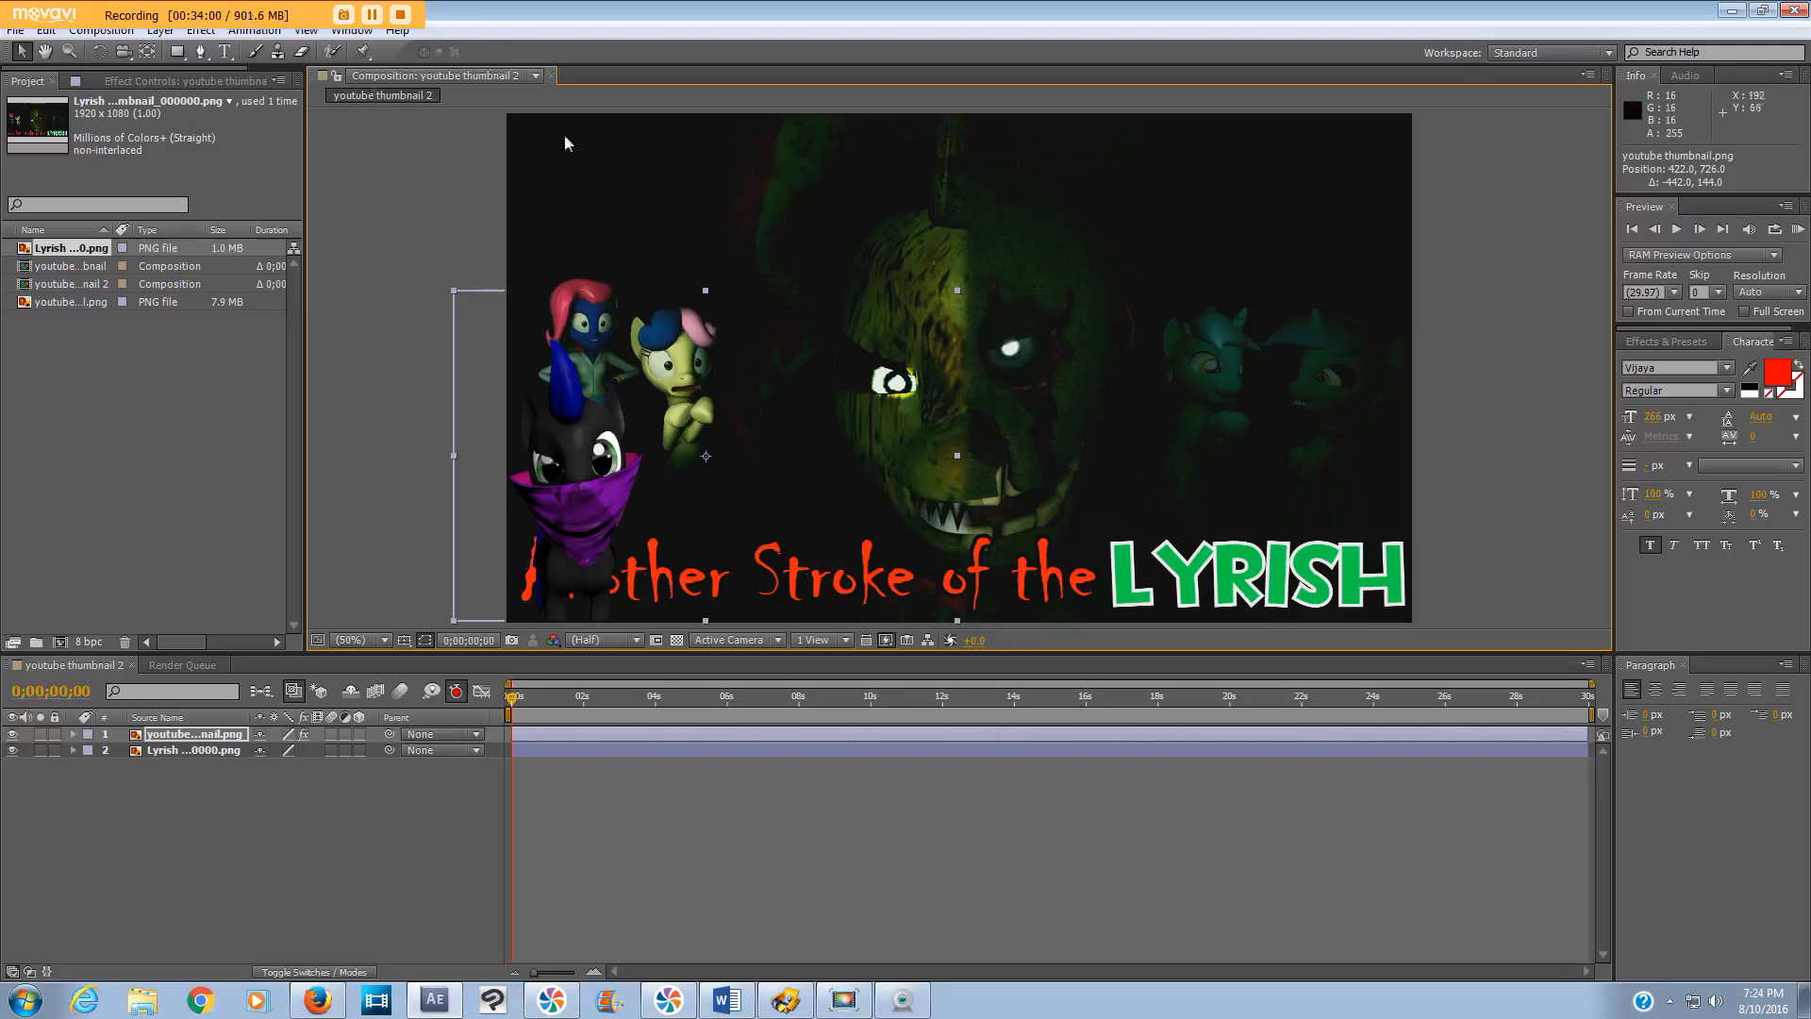
# - Queue the current frame for saving as a file, exclude the older queue item, and set the output format to PNG Sequence
pyautogui.click(101, 30)
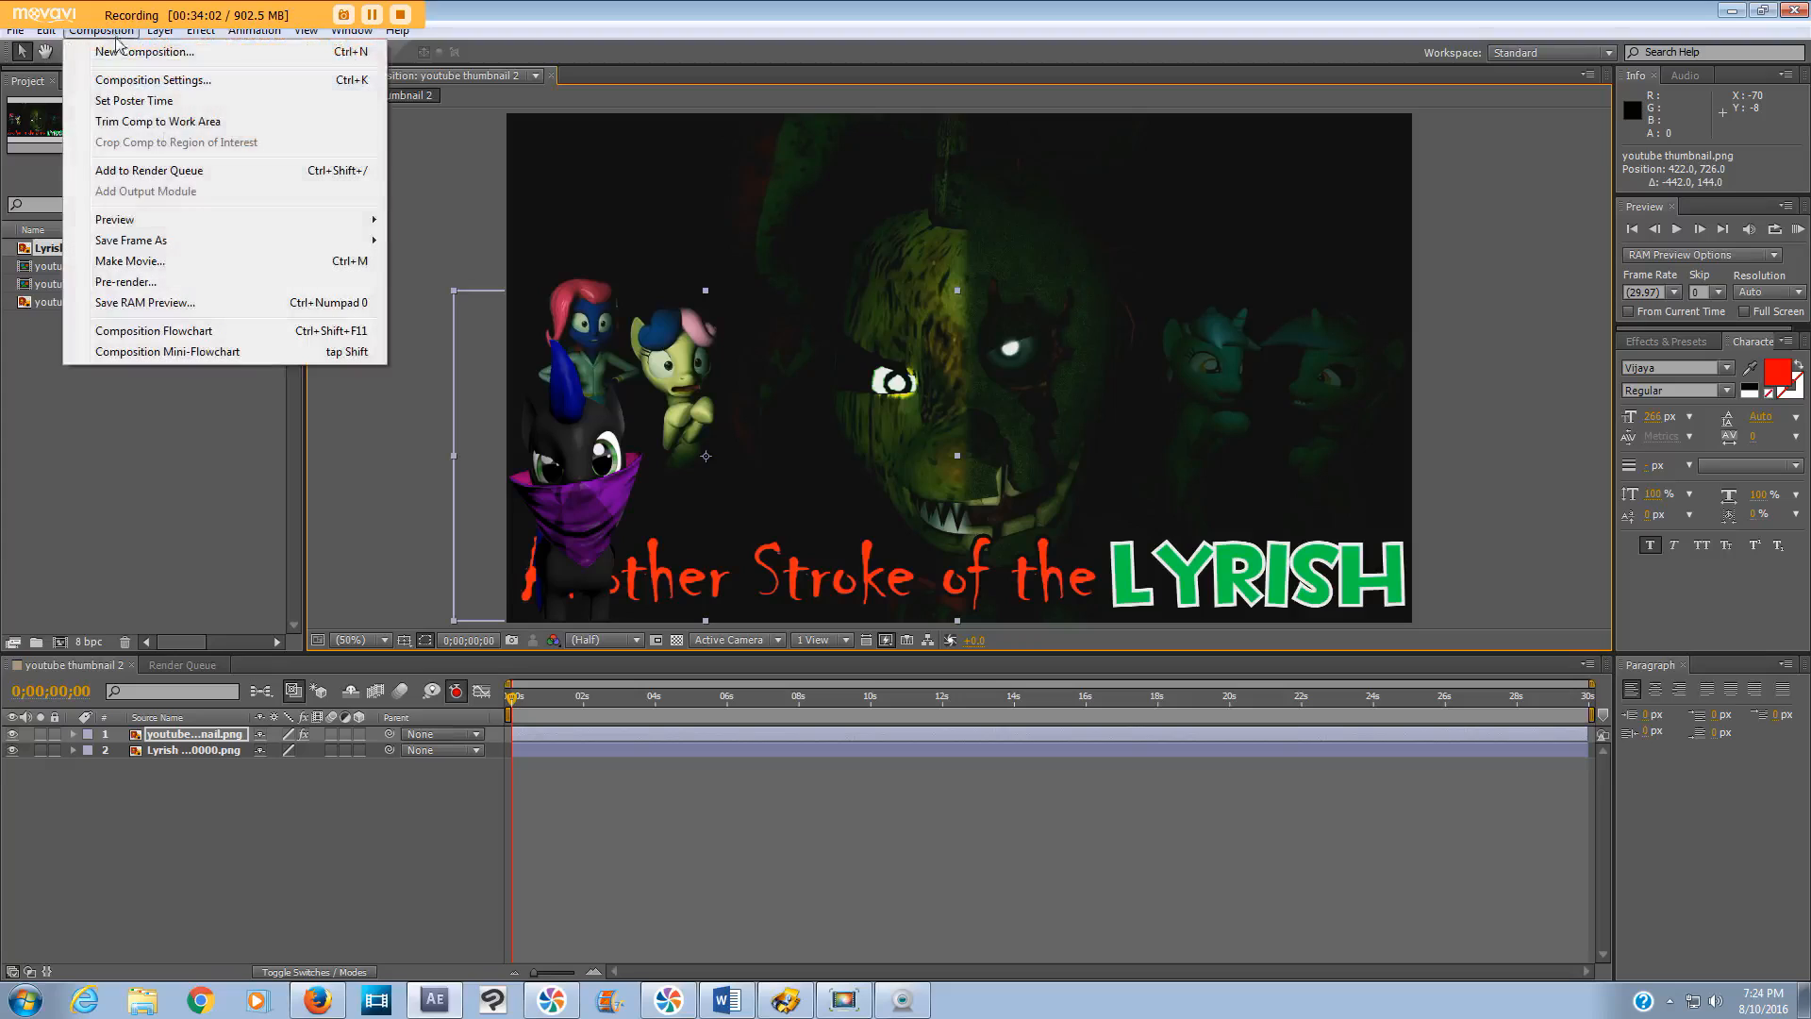
pyautogui.moveTo(230, 243)
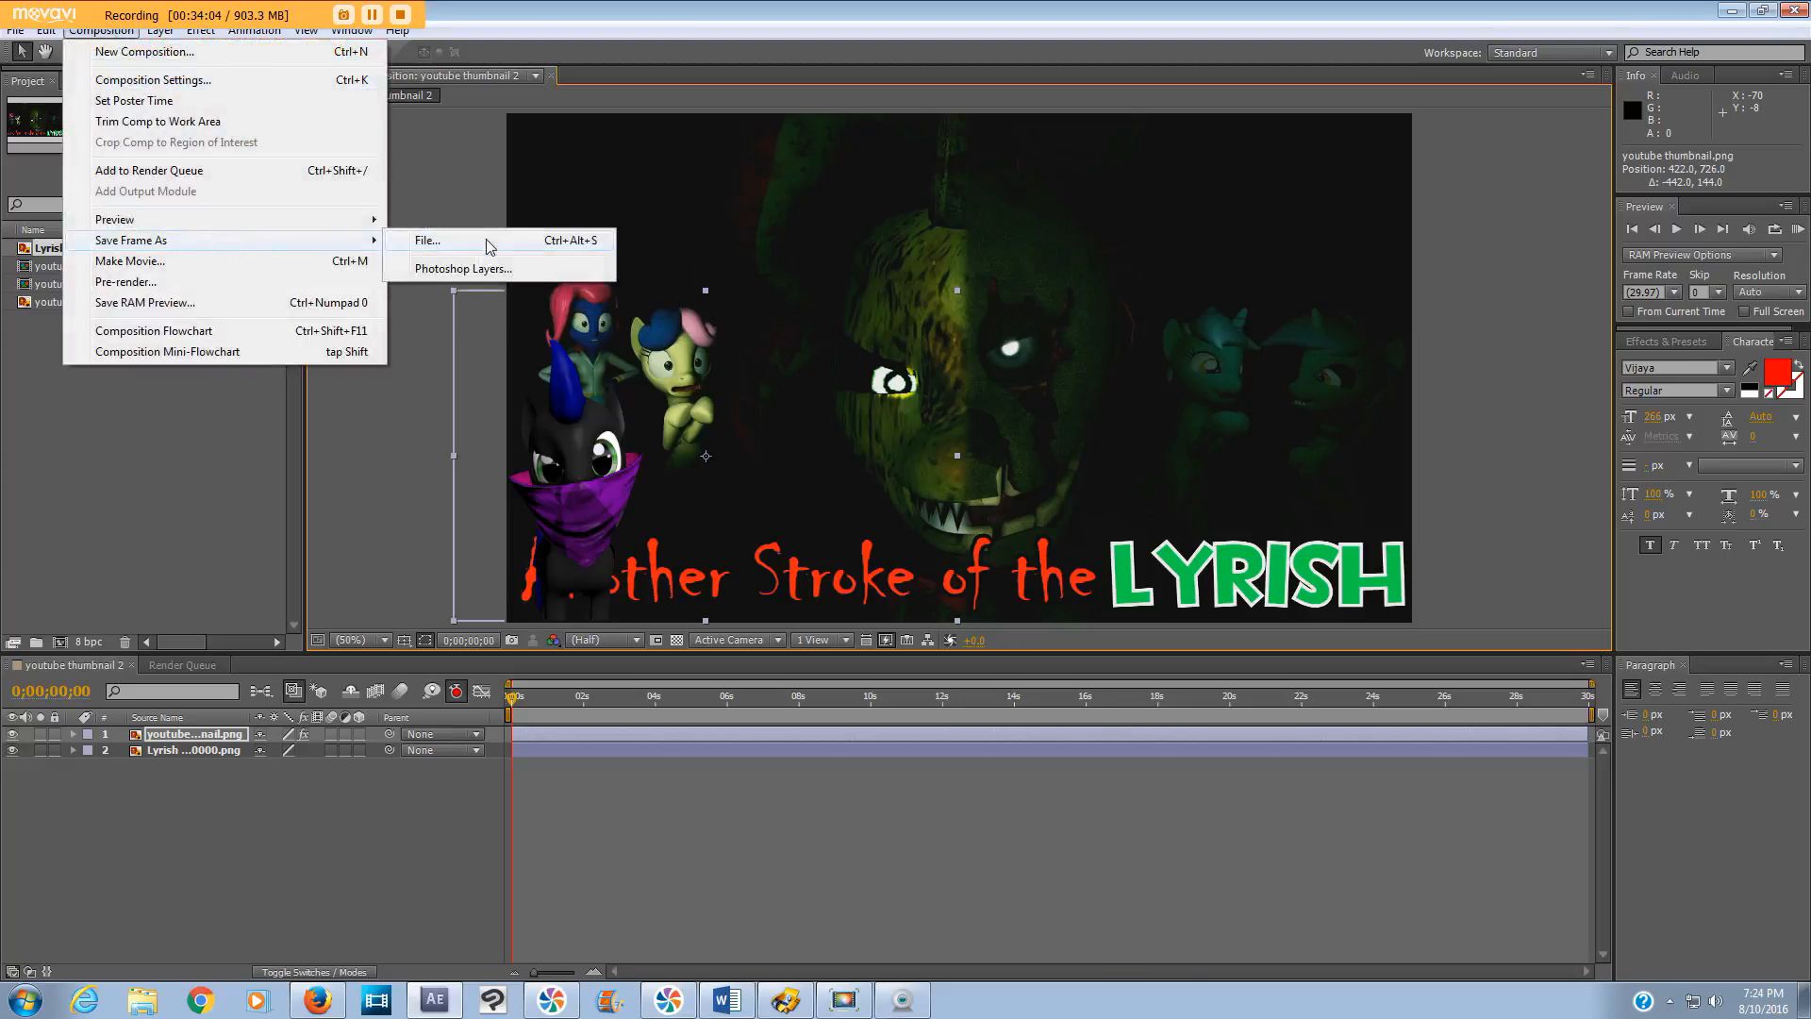
pyautogui.click(486, 245)
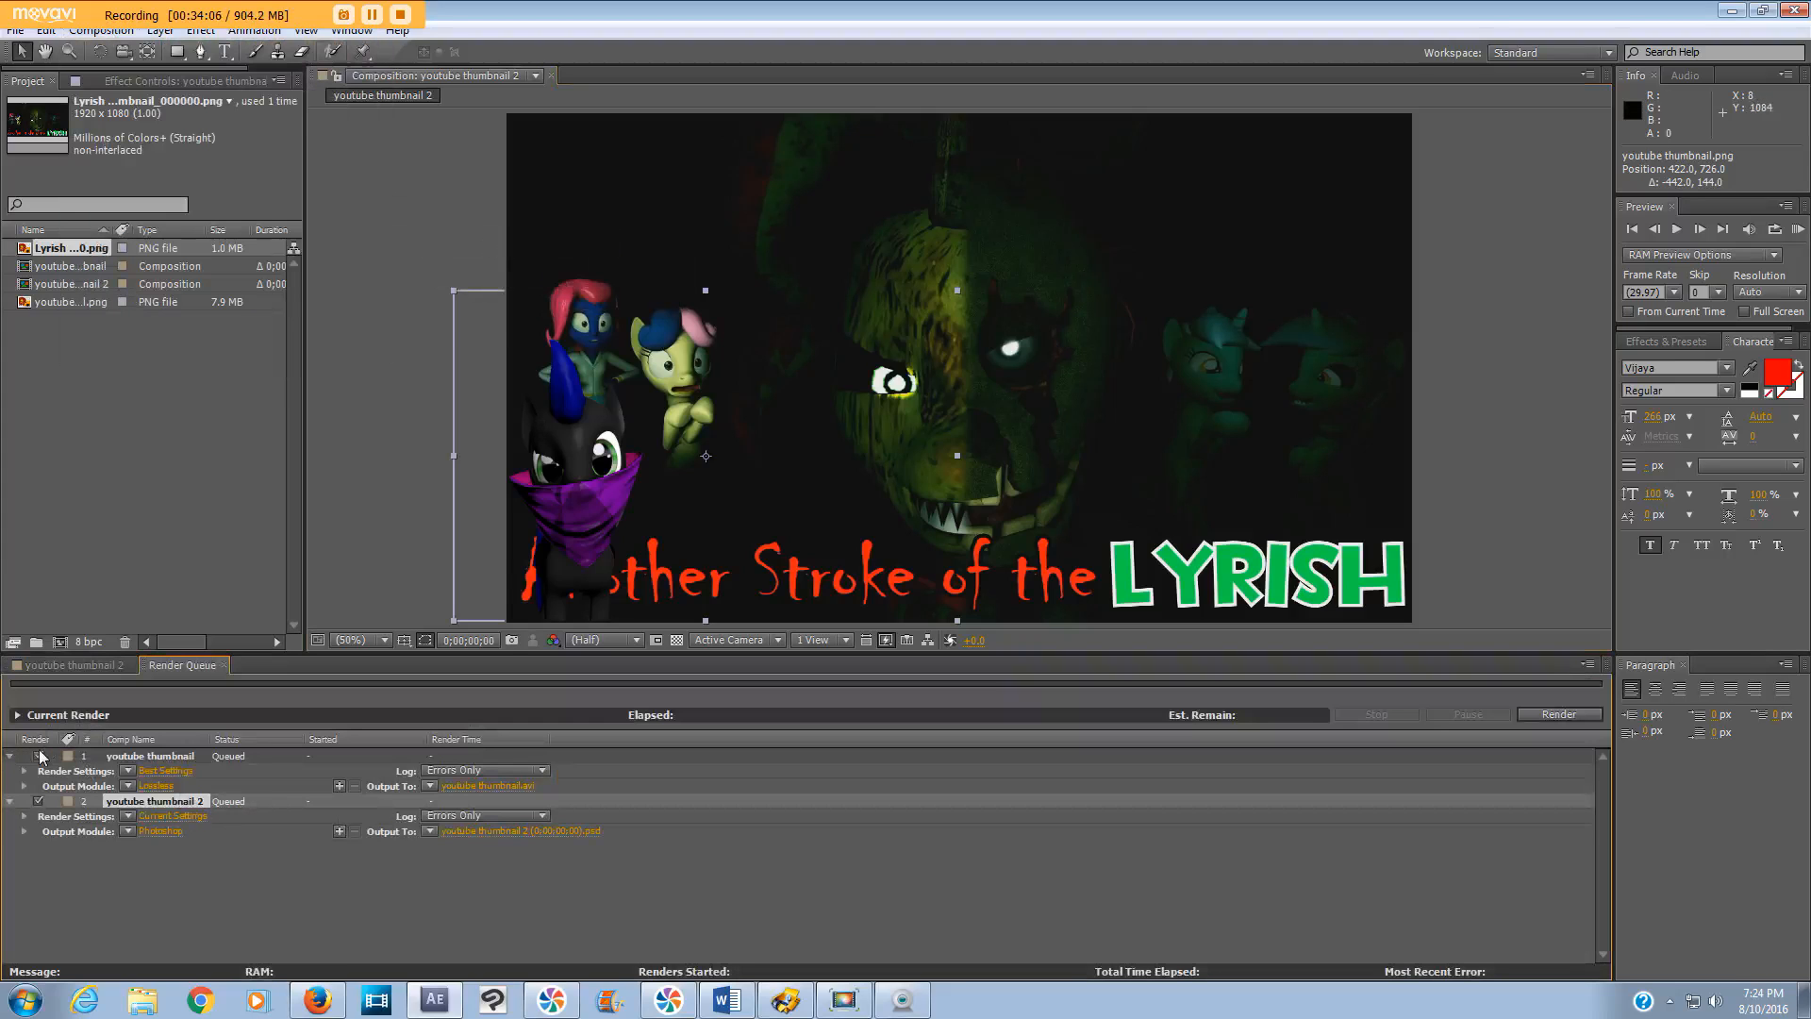
pyautogui.click(175, 833)
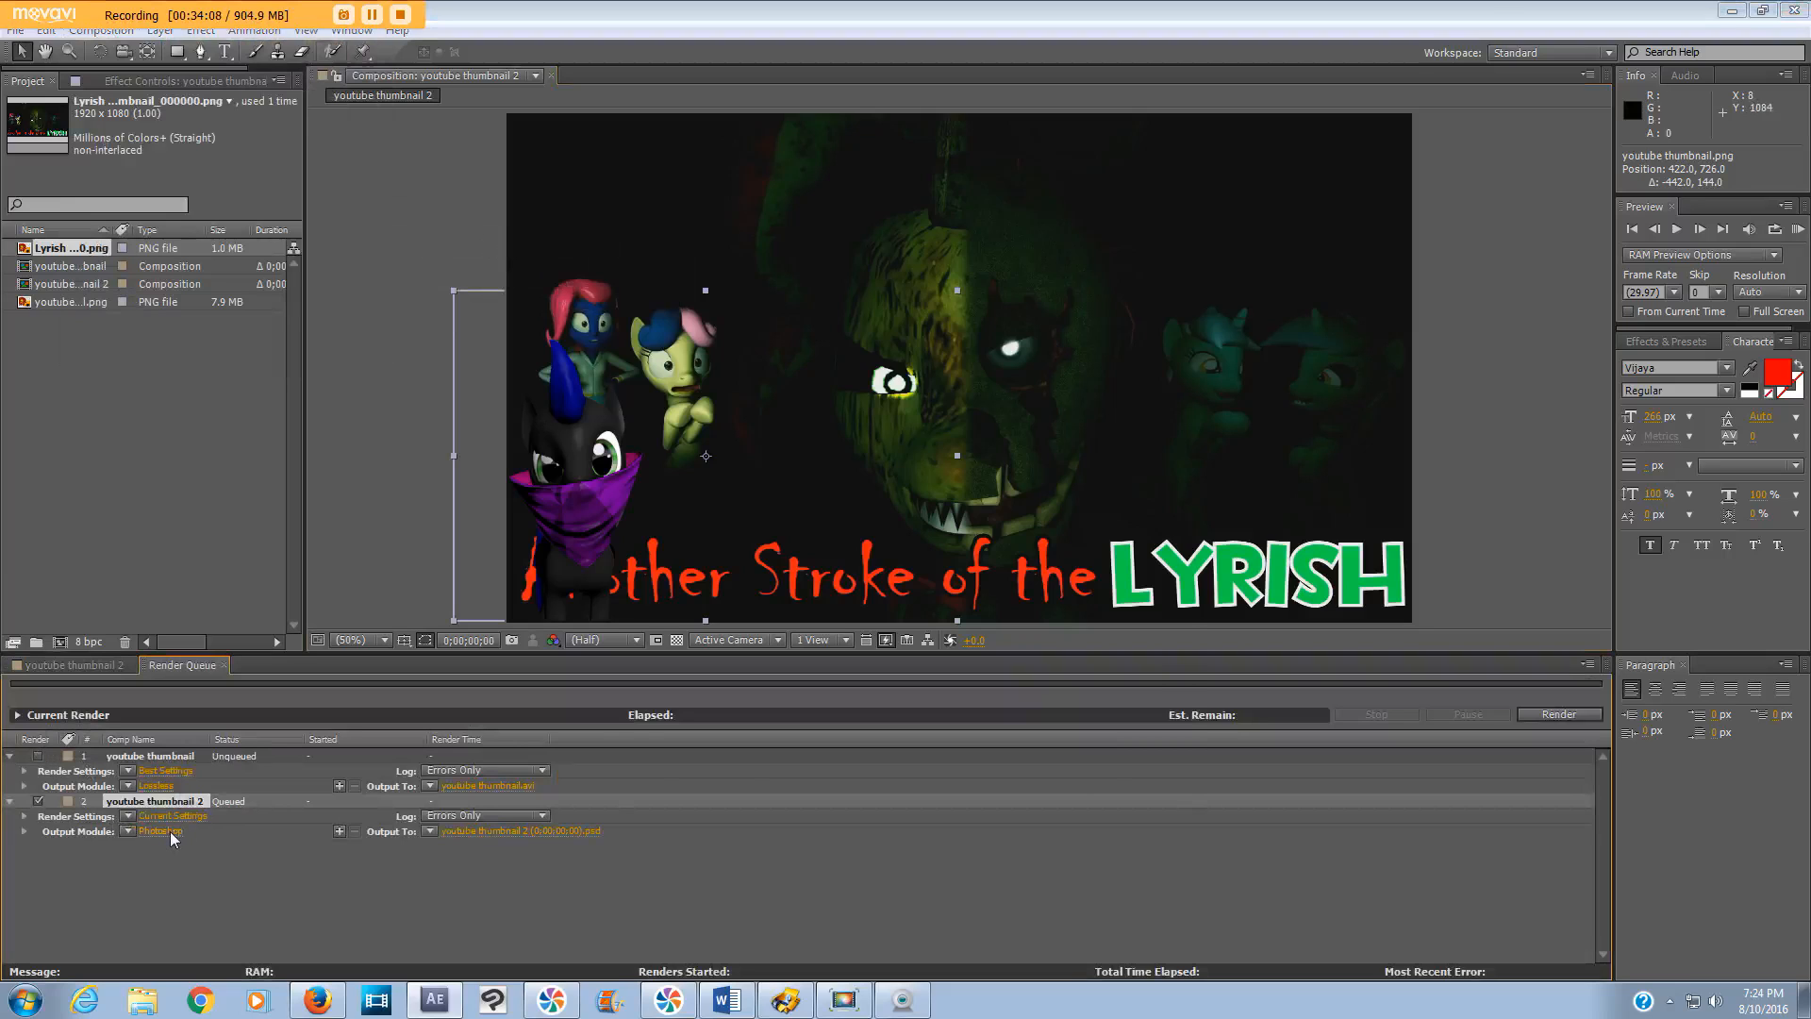
pyautogui.click(860, 270)
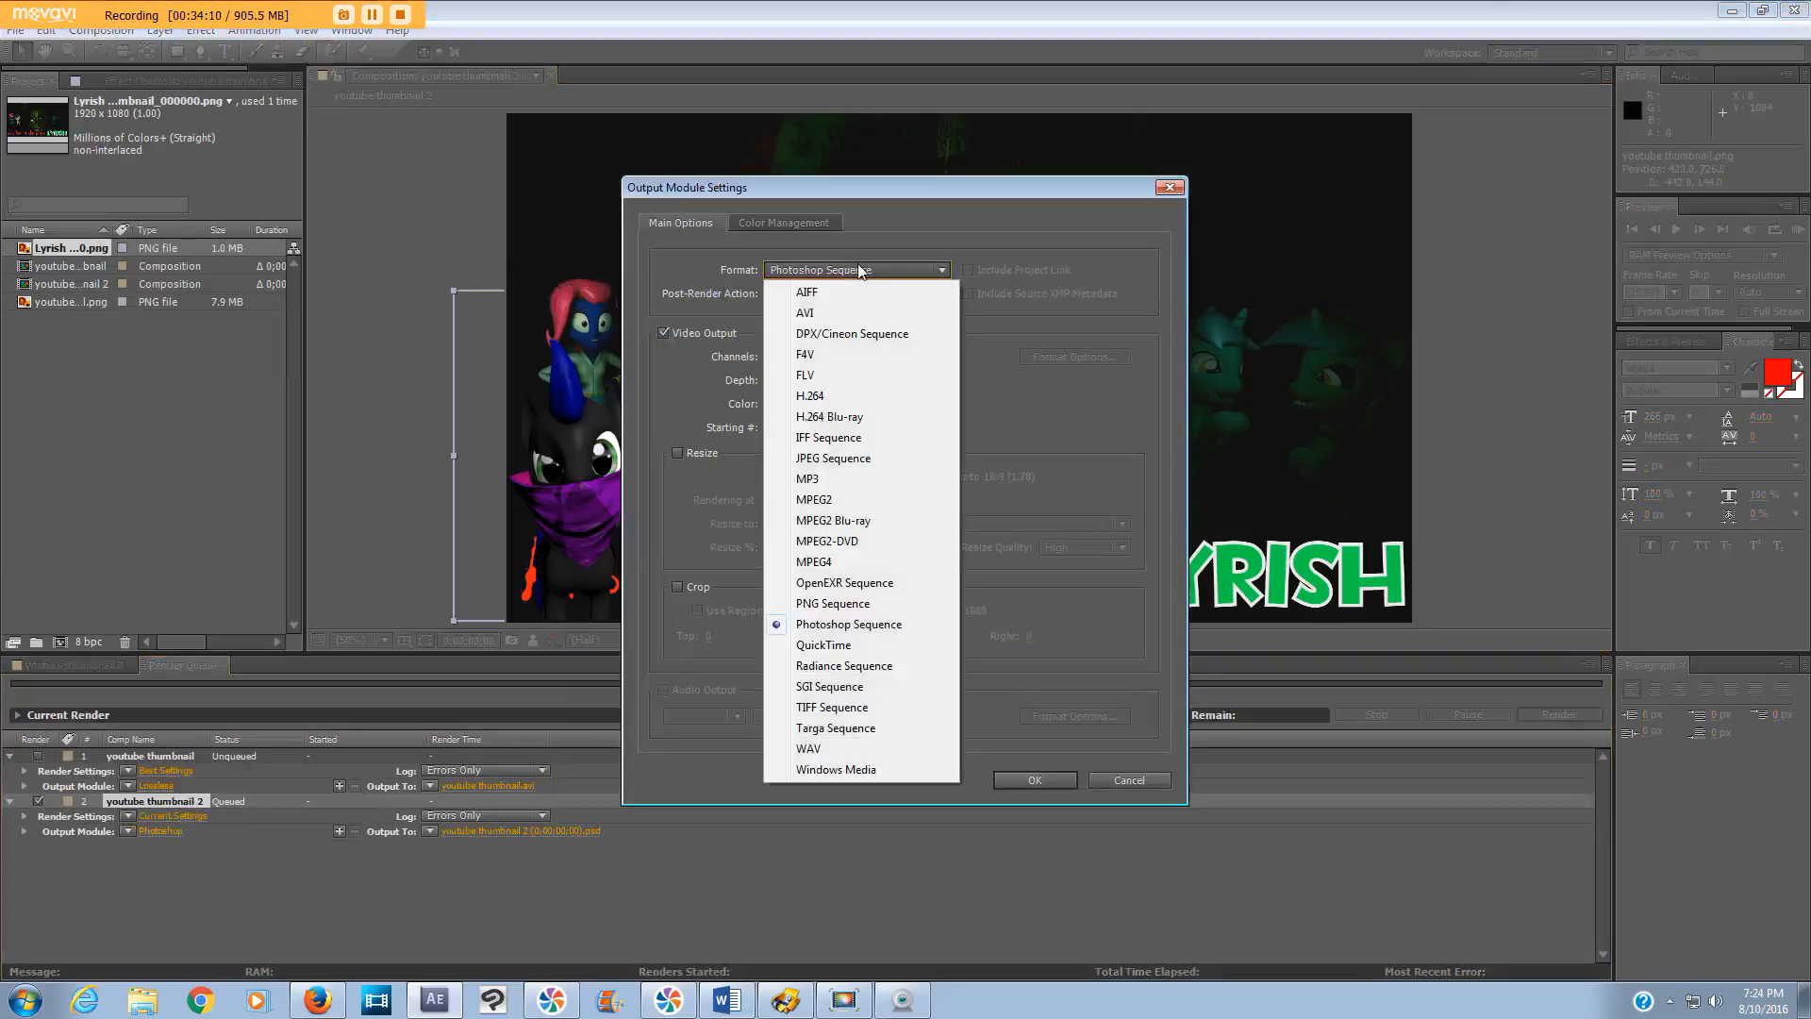
pyautogui.click(887, 603)
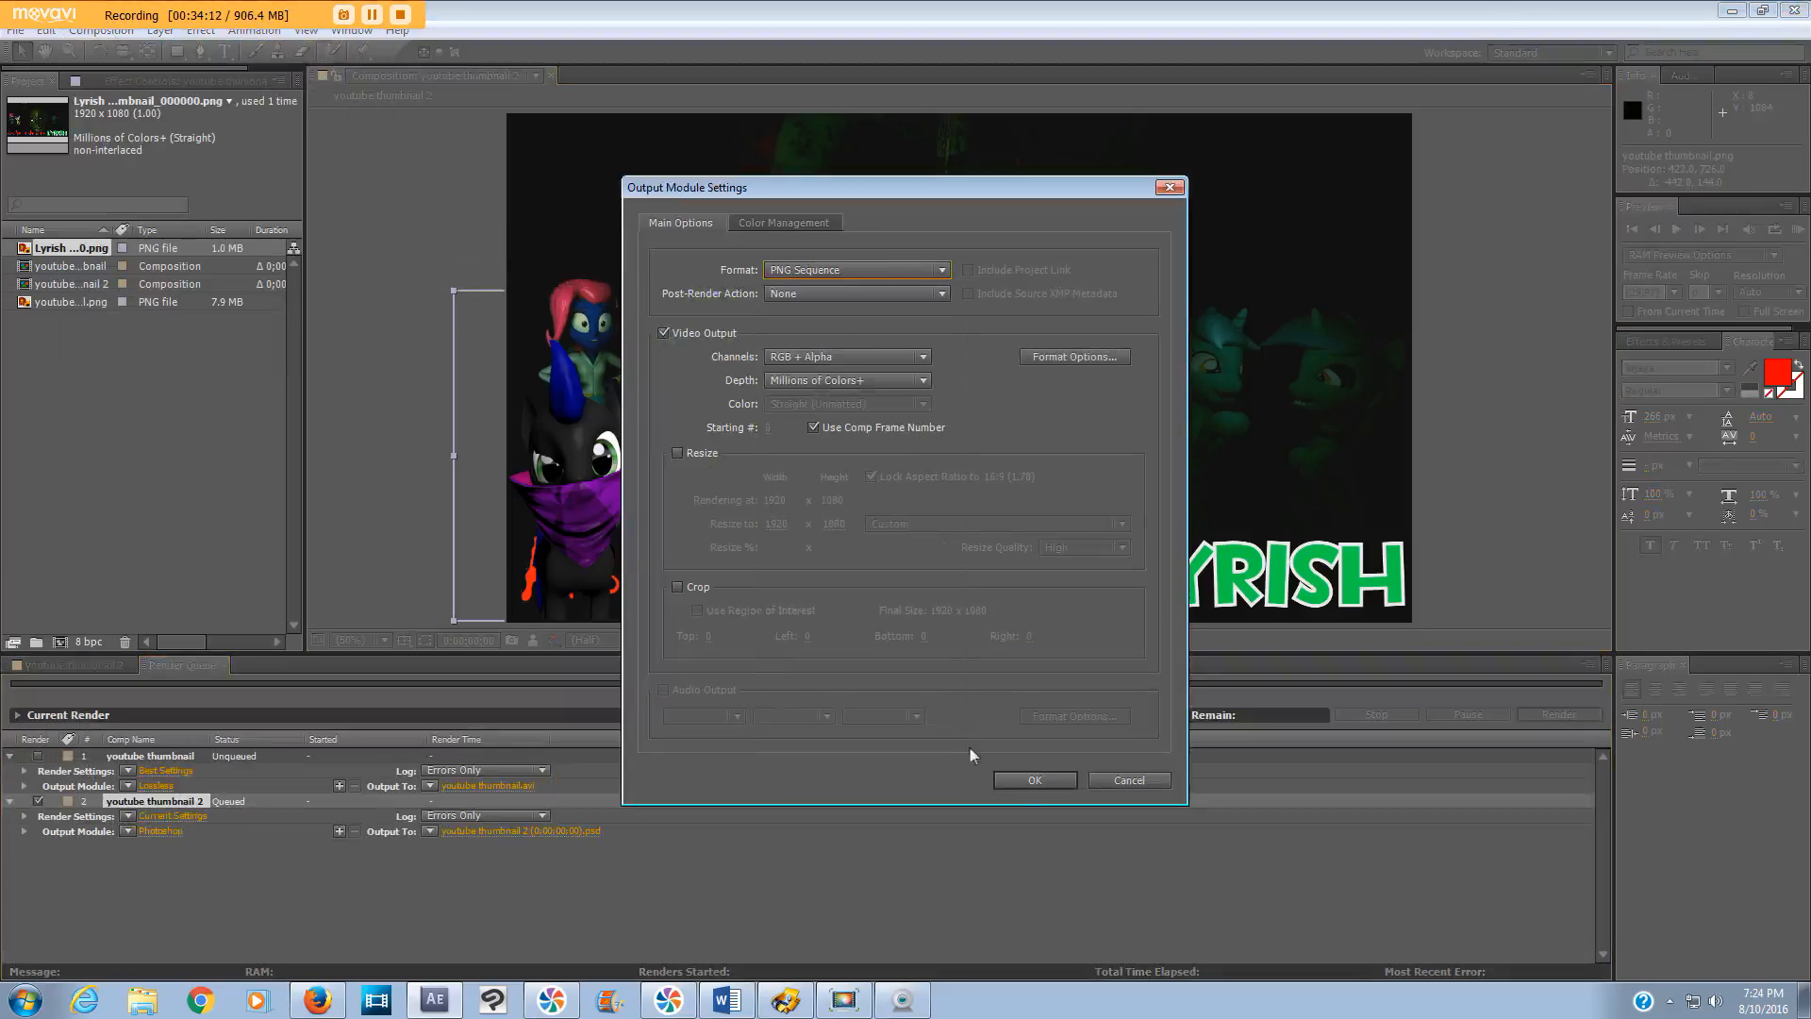
pyautogui.click(1030, 781)
# - Render the frame to My Pictures as Lyrish Thumbnail and close After Effects without saving the project
pyautogui.click(509, 833)
pyautogui.write('Lyrish Thumbnail')
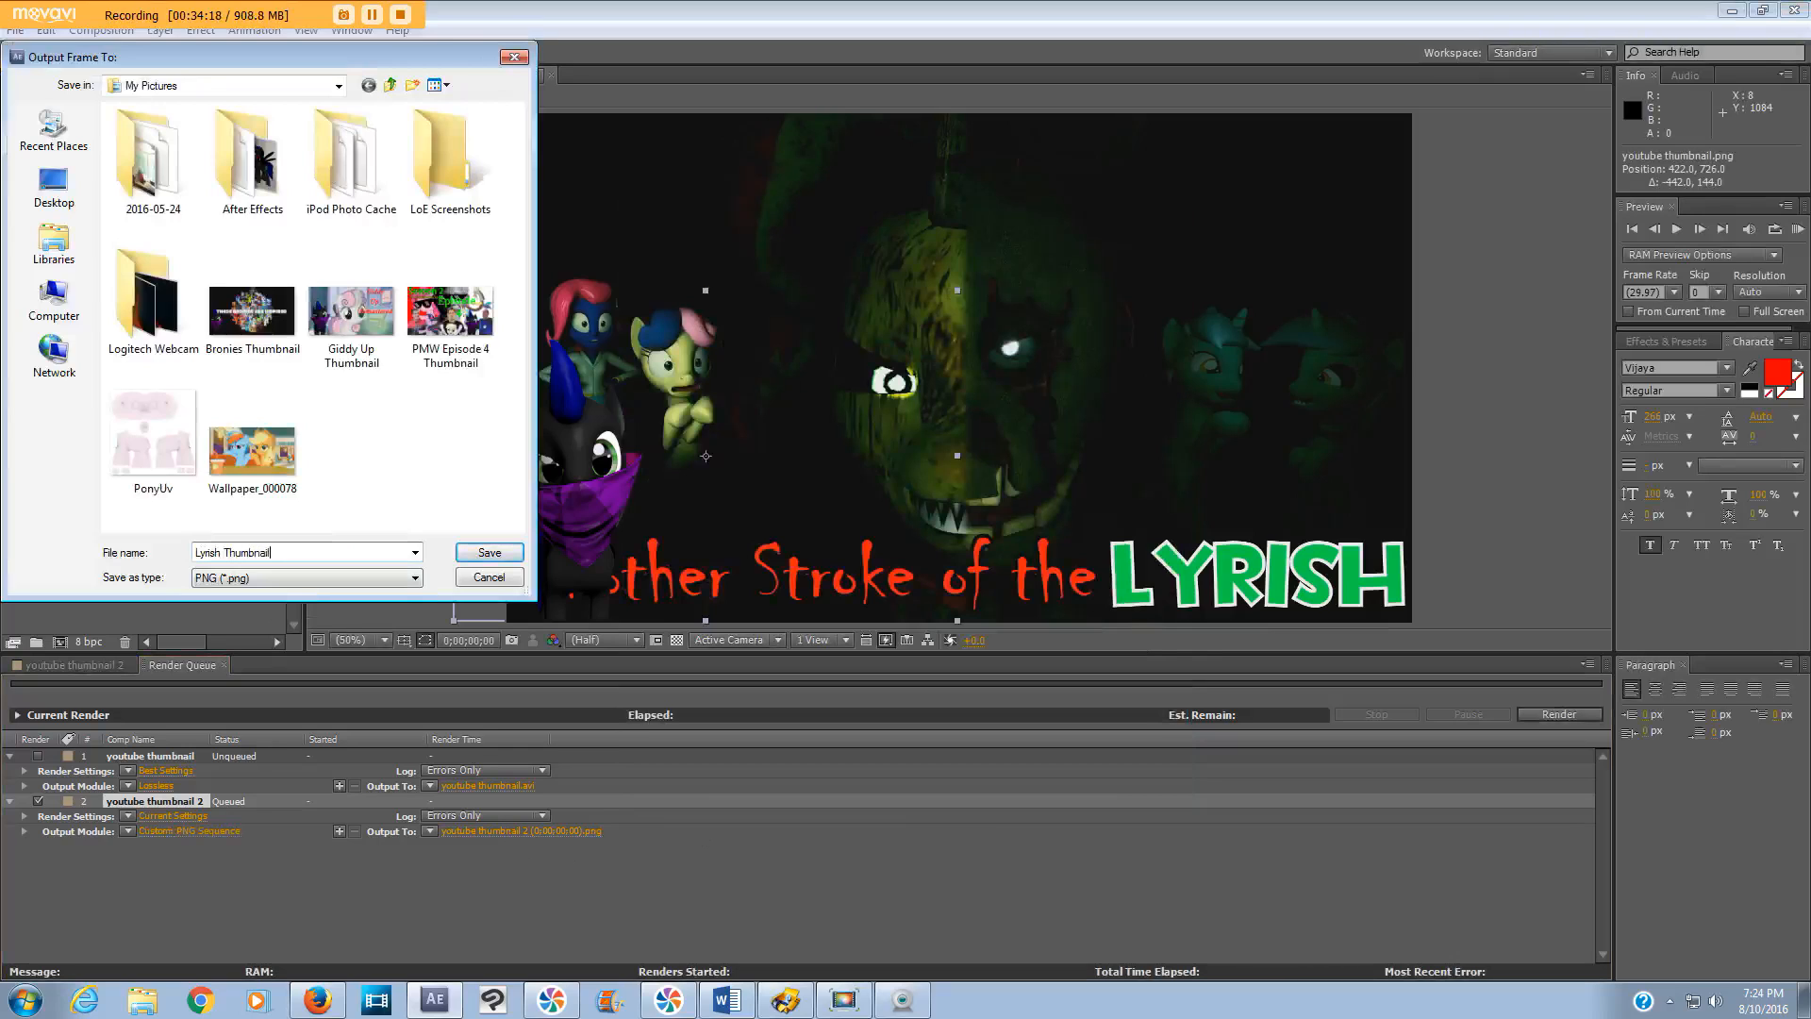
pyautogui.press('Return')
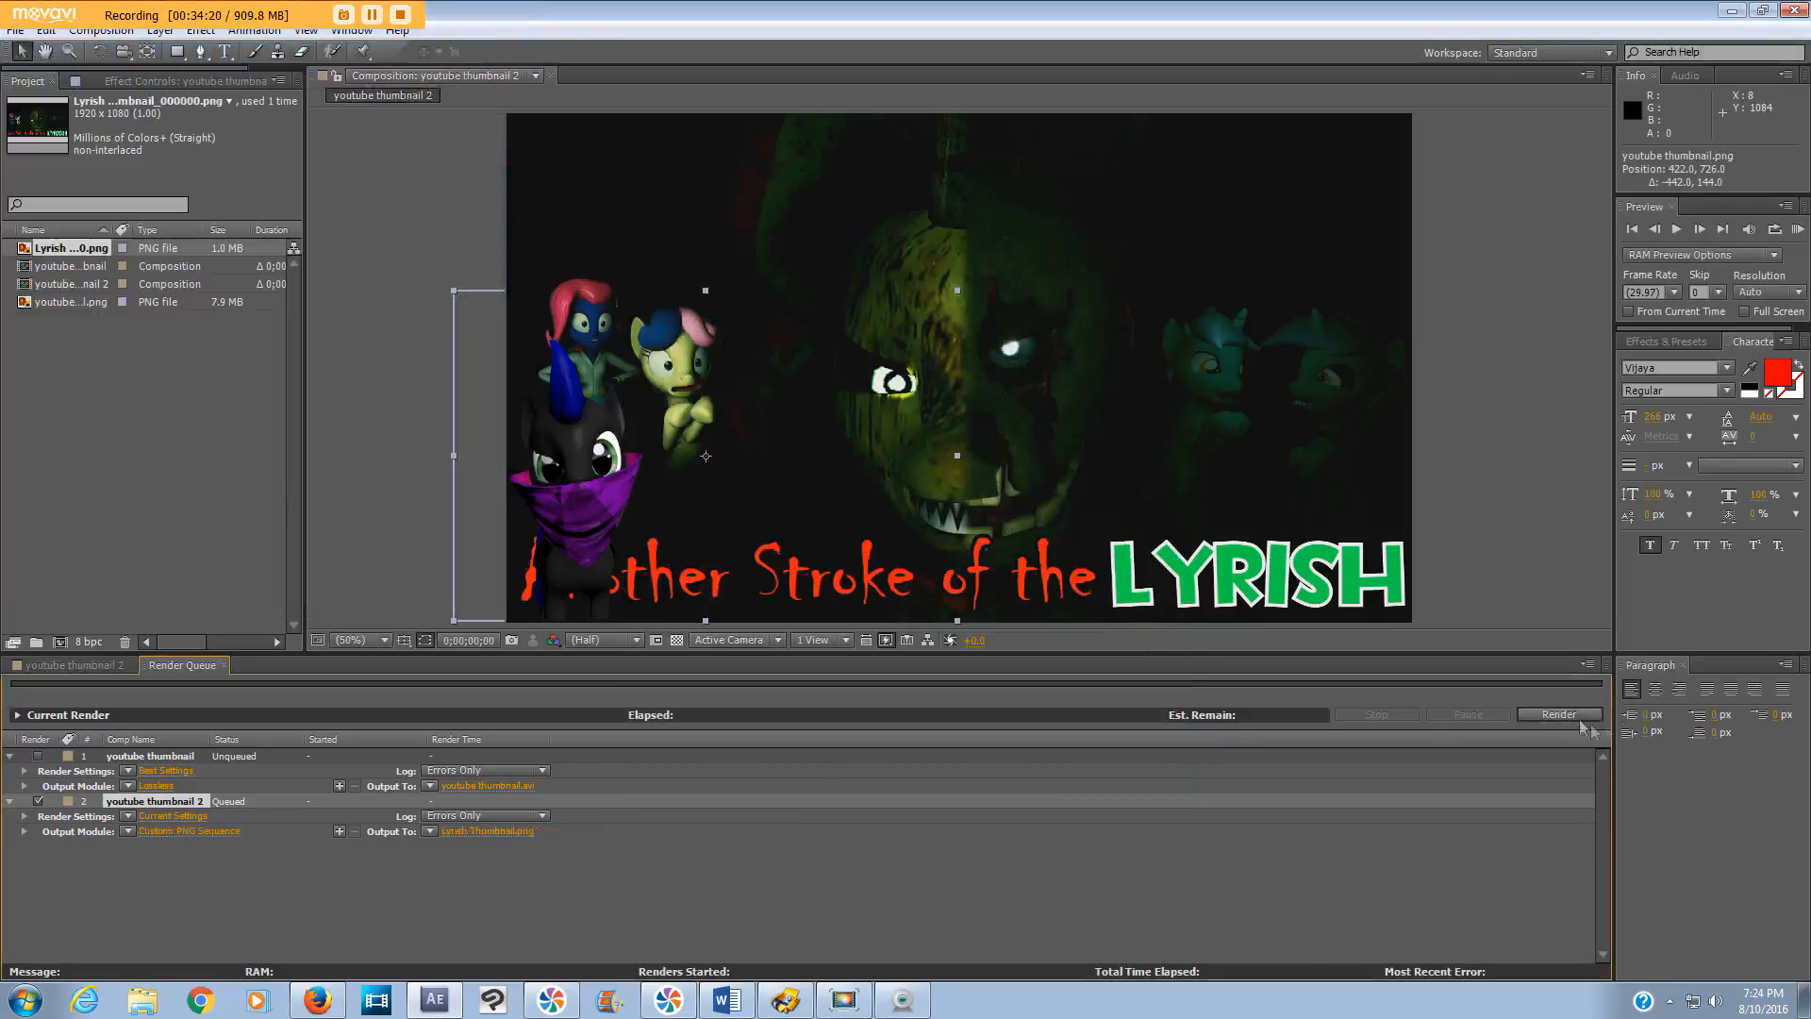
pyautogui.click(1559, 715)
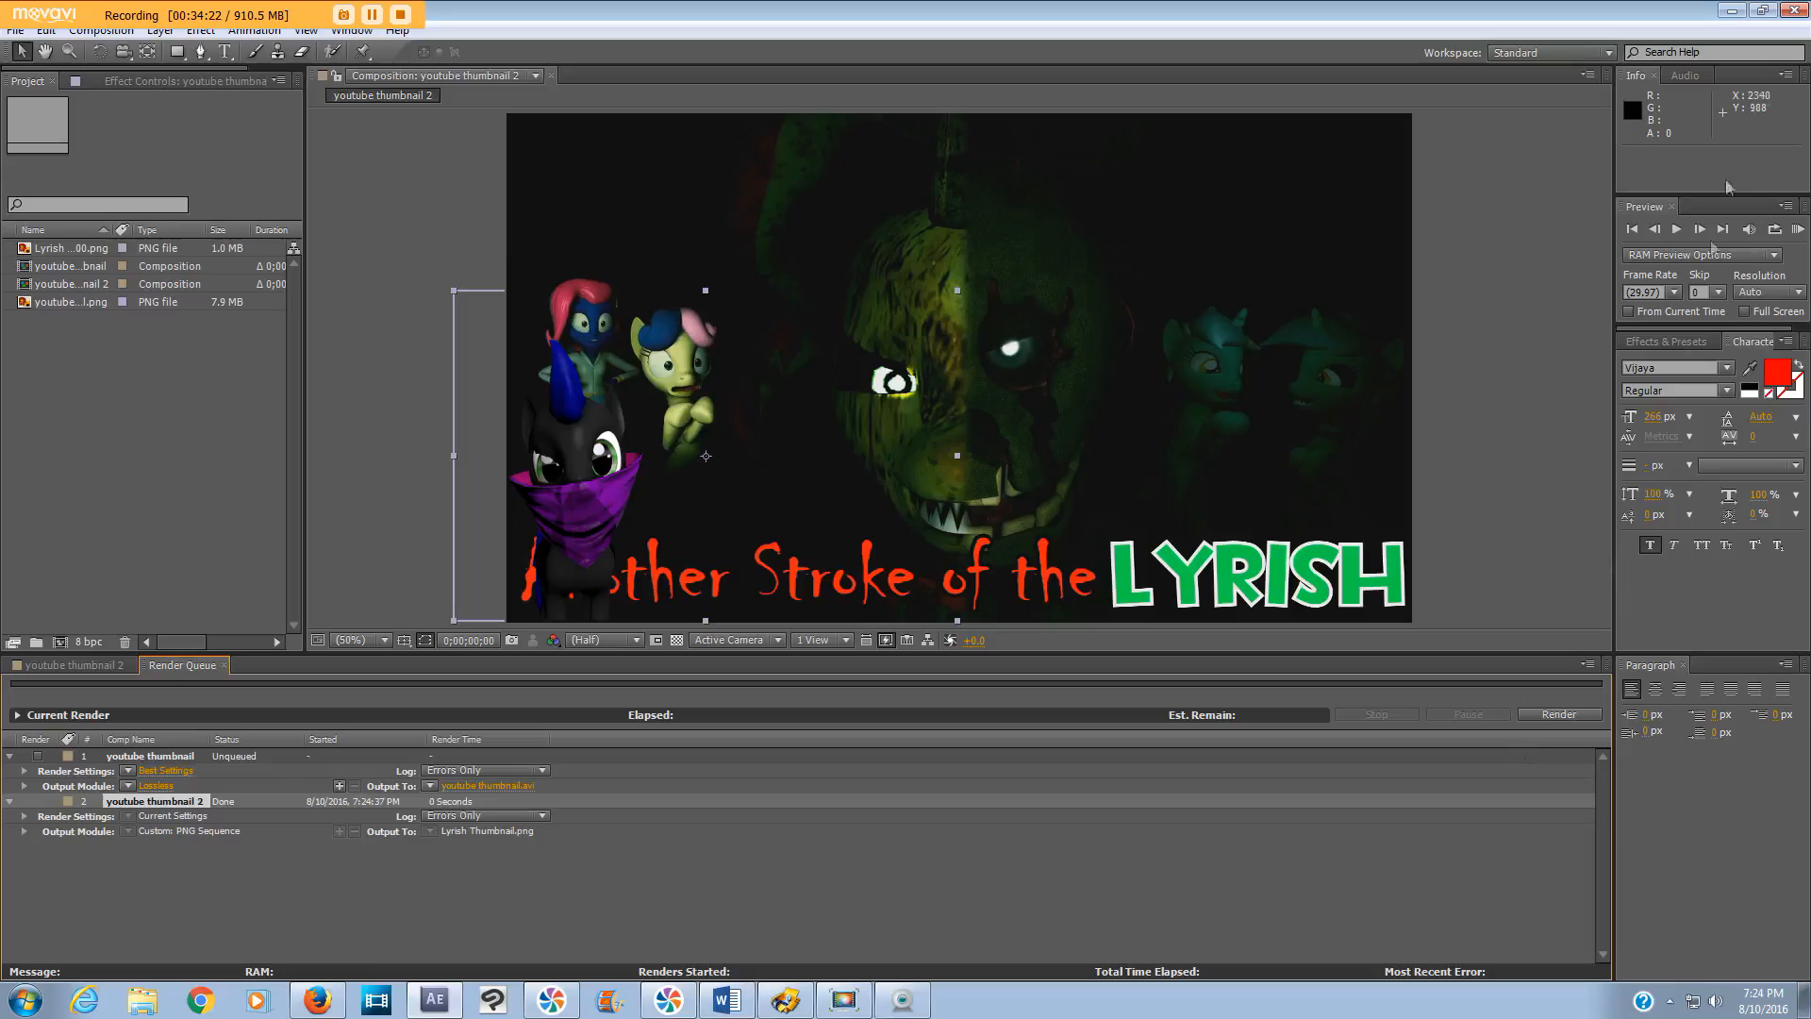
pyautogui.click(1793, 10)
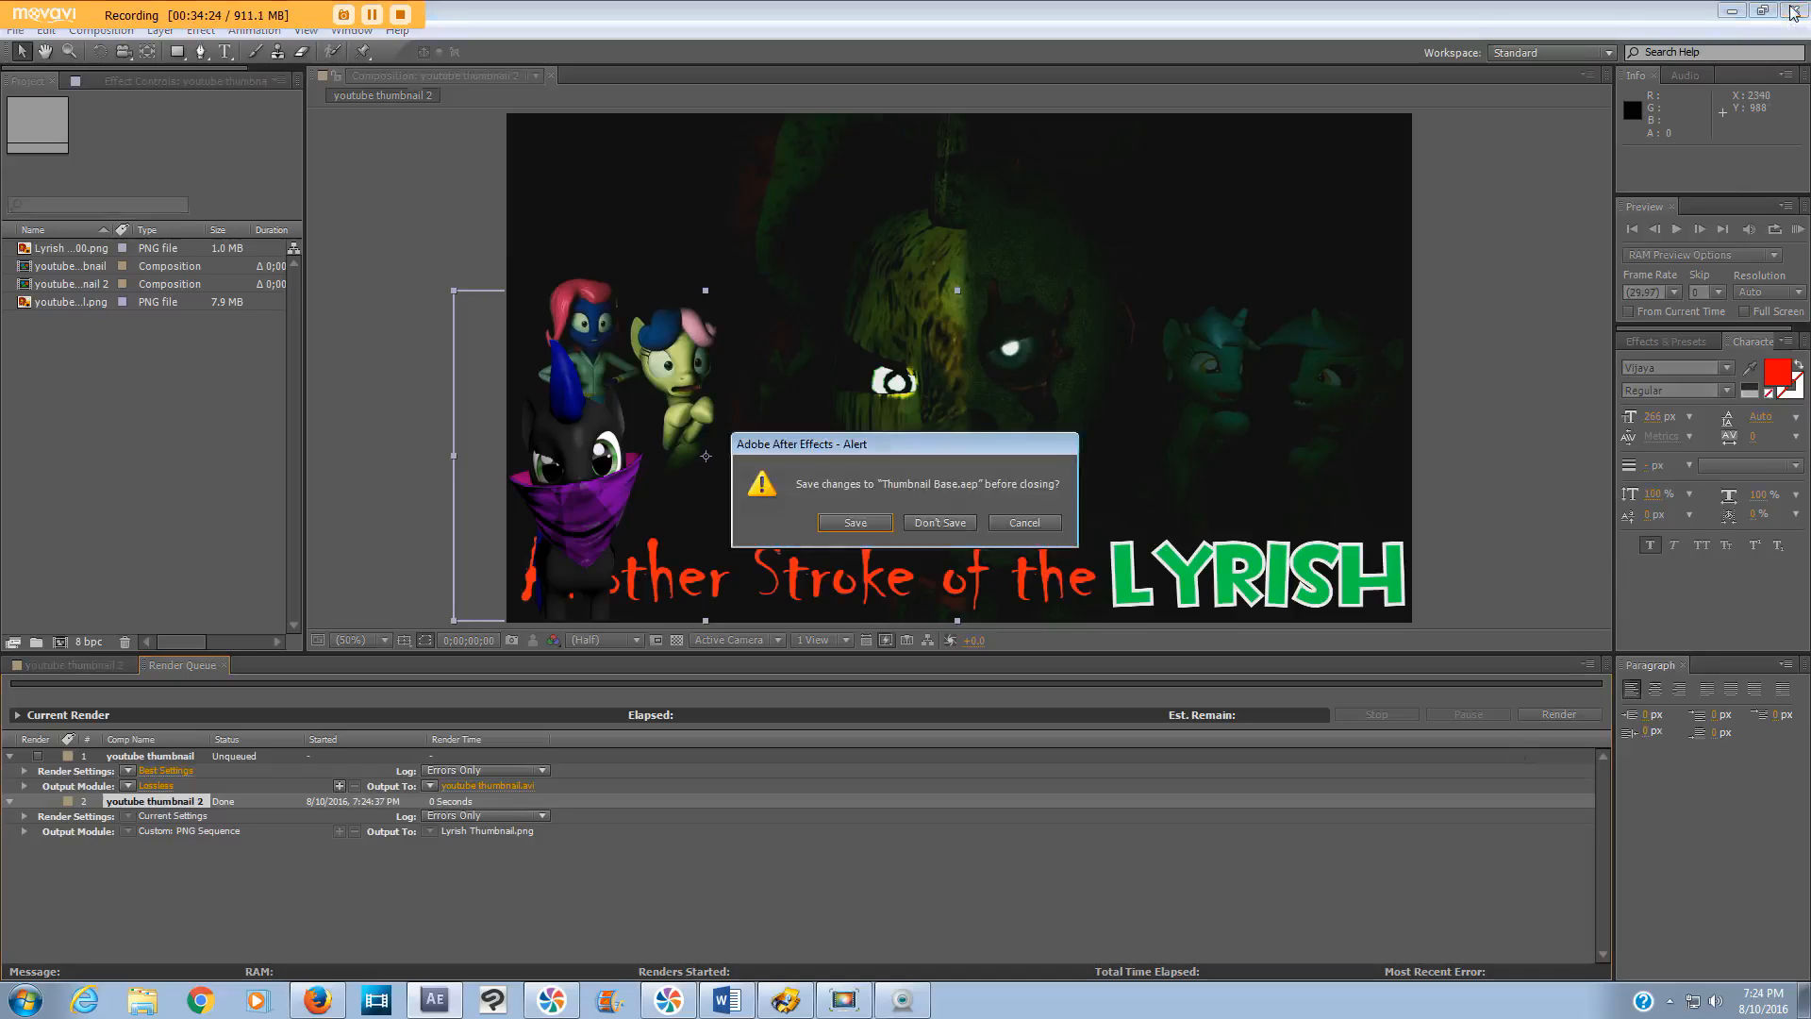
pyautogui.click(944, 521)
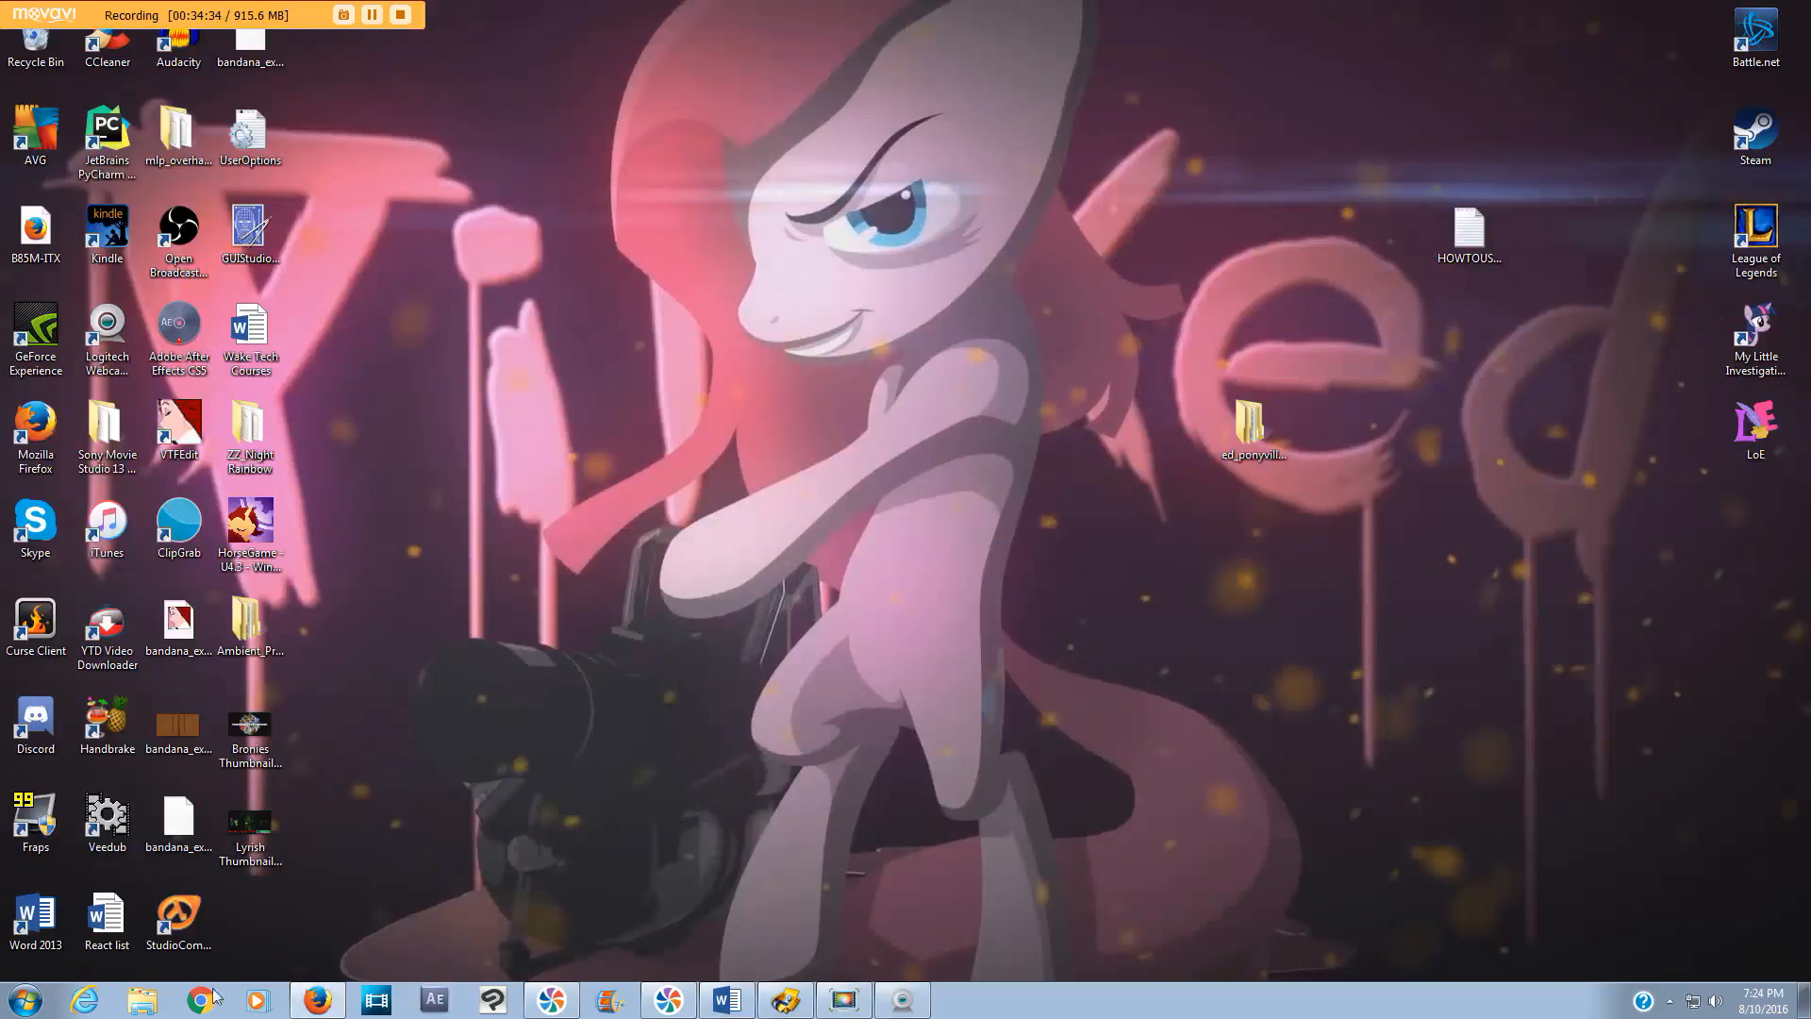
# - Check the file details of the Another Stroke of the Lyrish Reaction video in the Sony Movie Maker Videos folder on drive D
pyautogui.click(142, 1000)
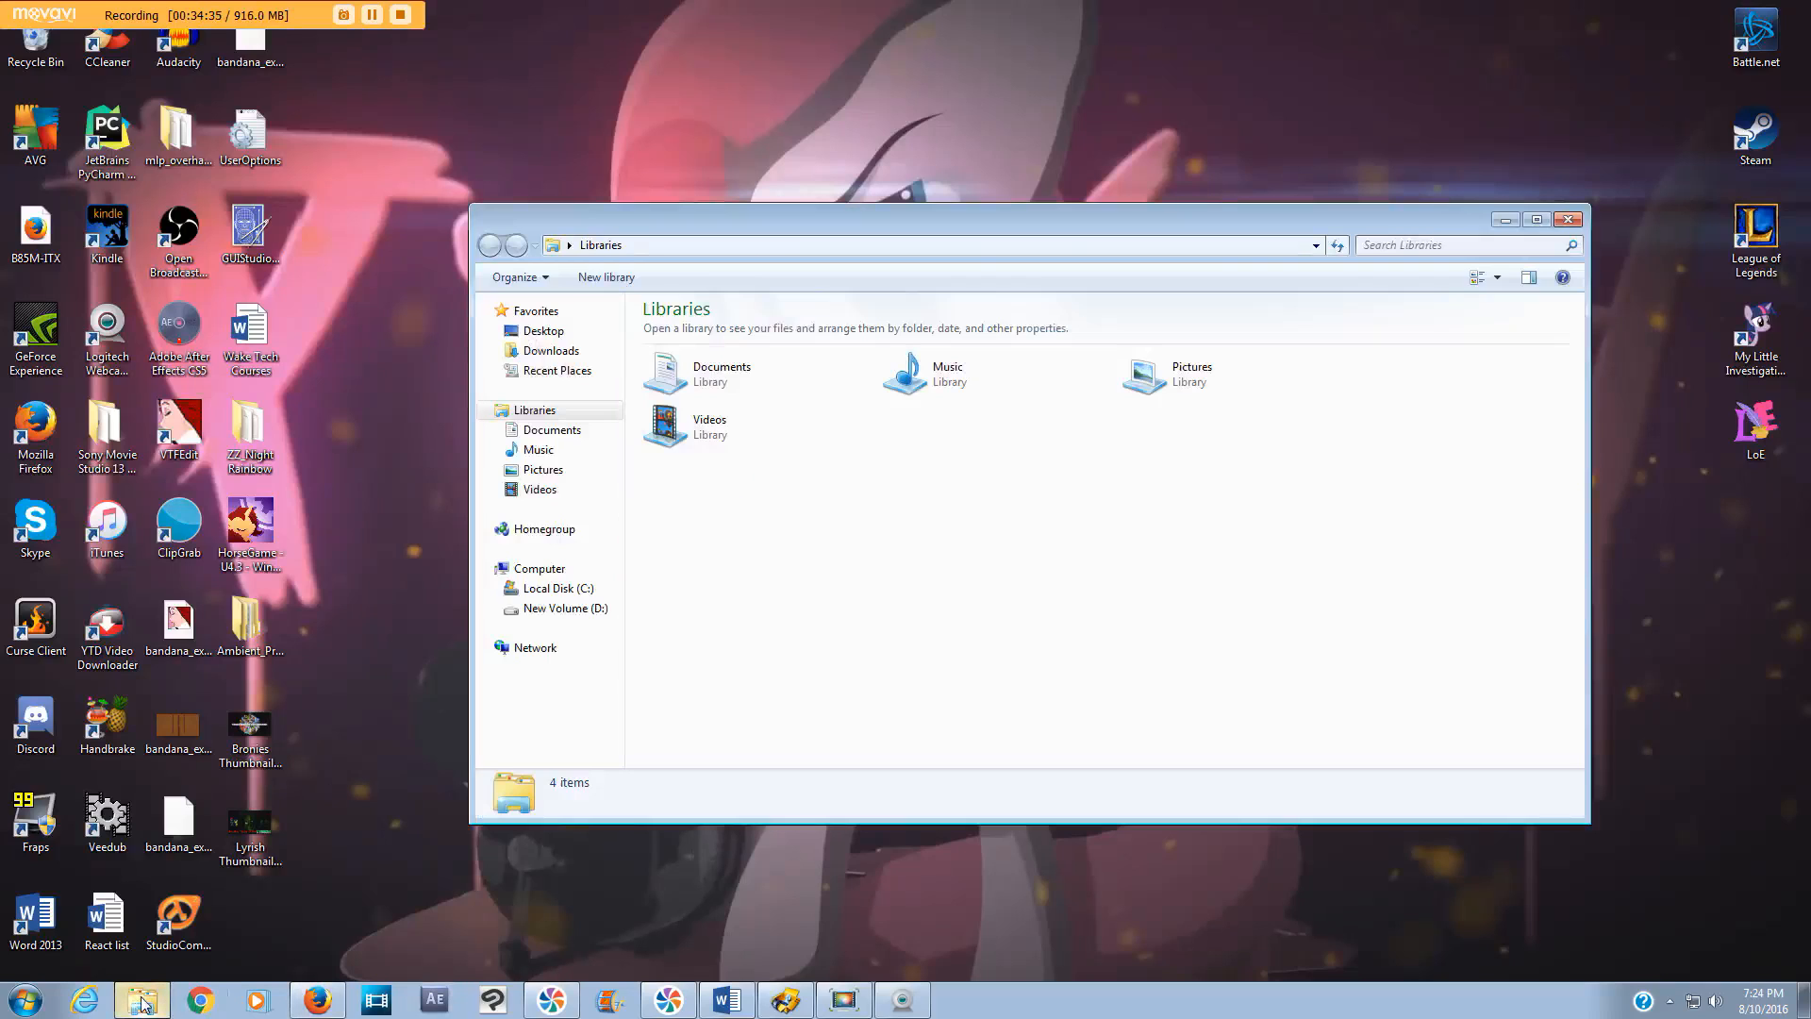
pyautogui.click(564, 610)
pyautogui.moveTo(1581, 466); pyautogui.dragTo(1583, 645)
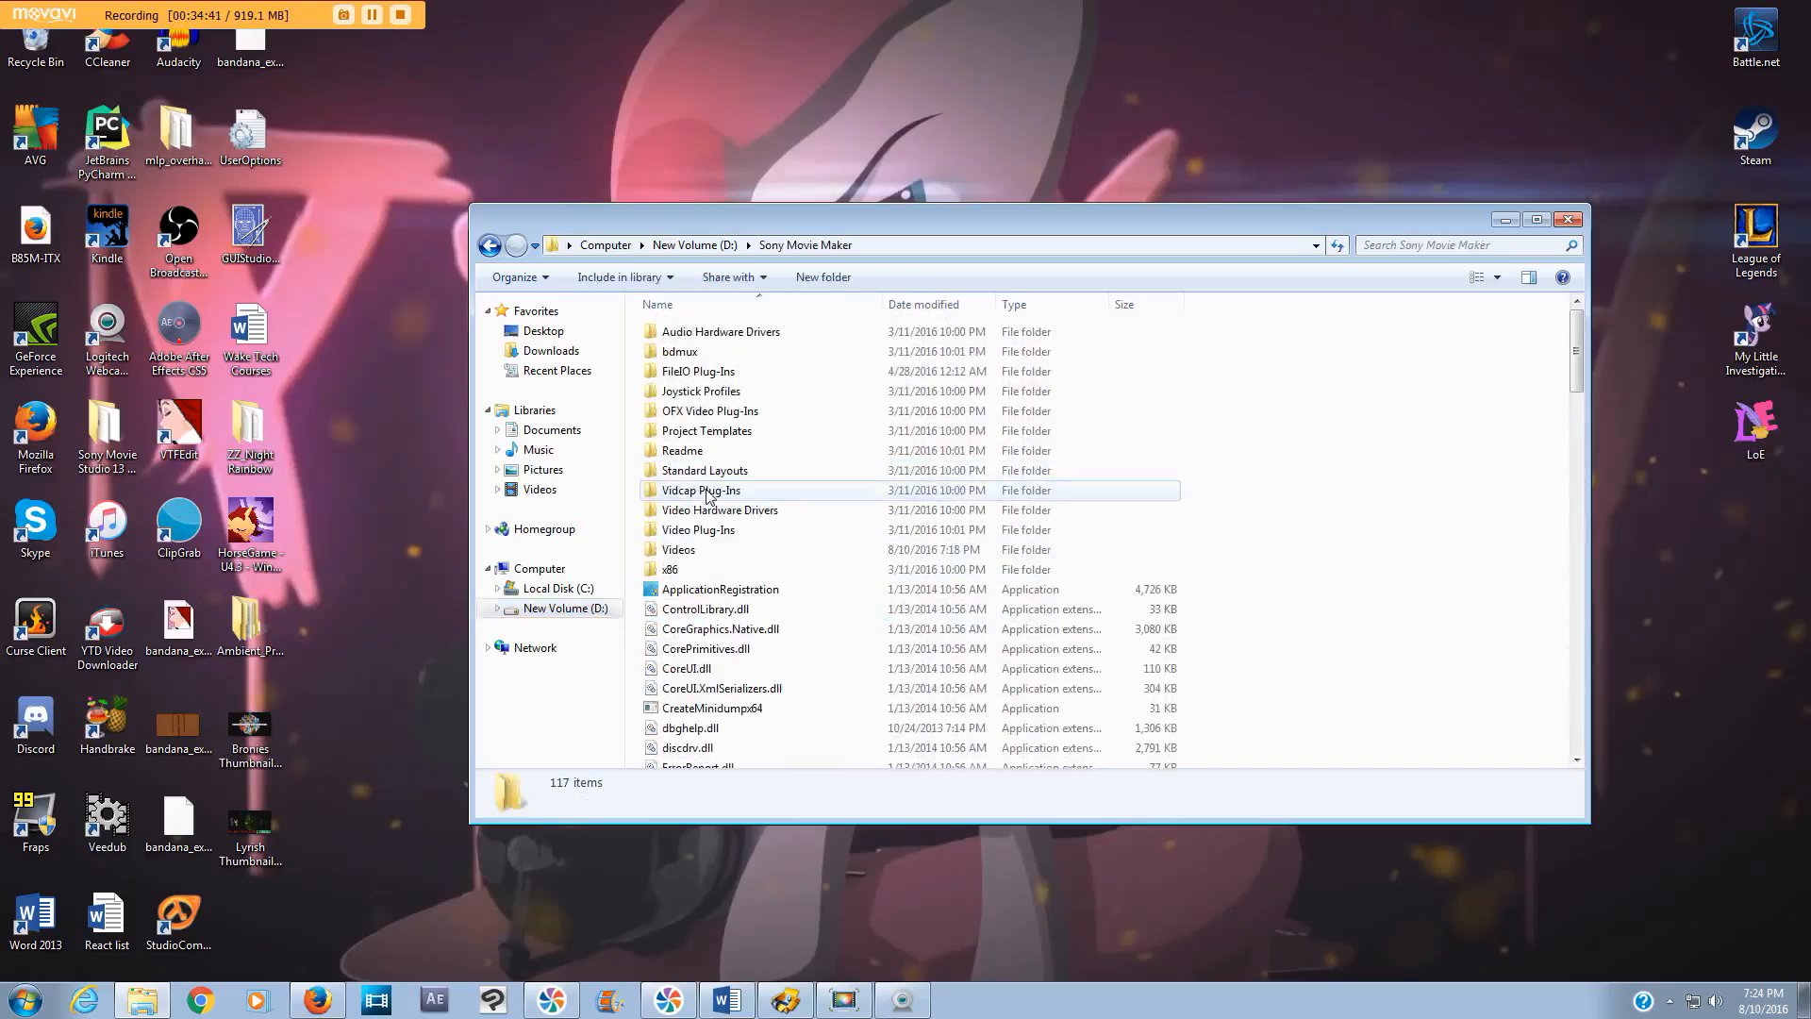
pyautogui.doubleClick(703, 550)
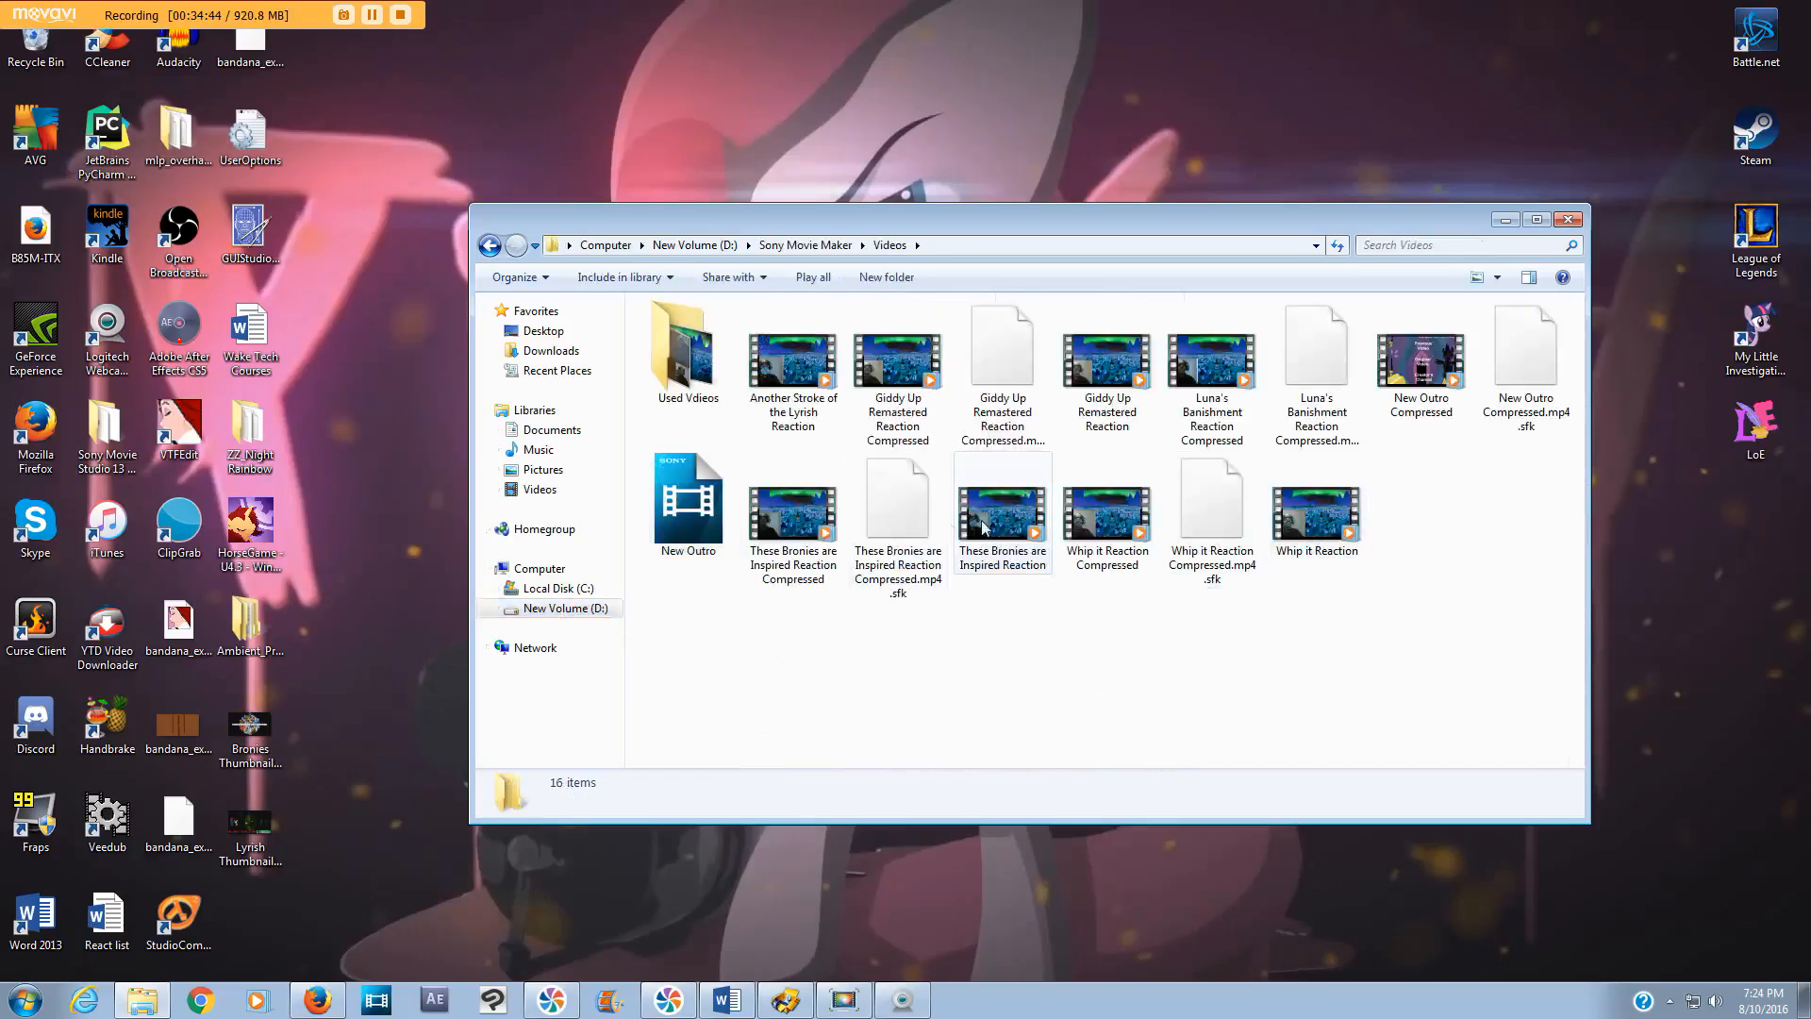
pyautogui.click(804, 376)
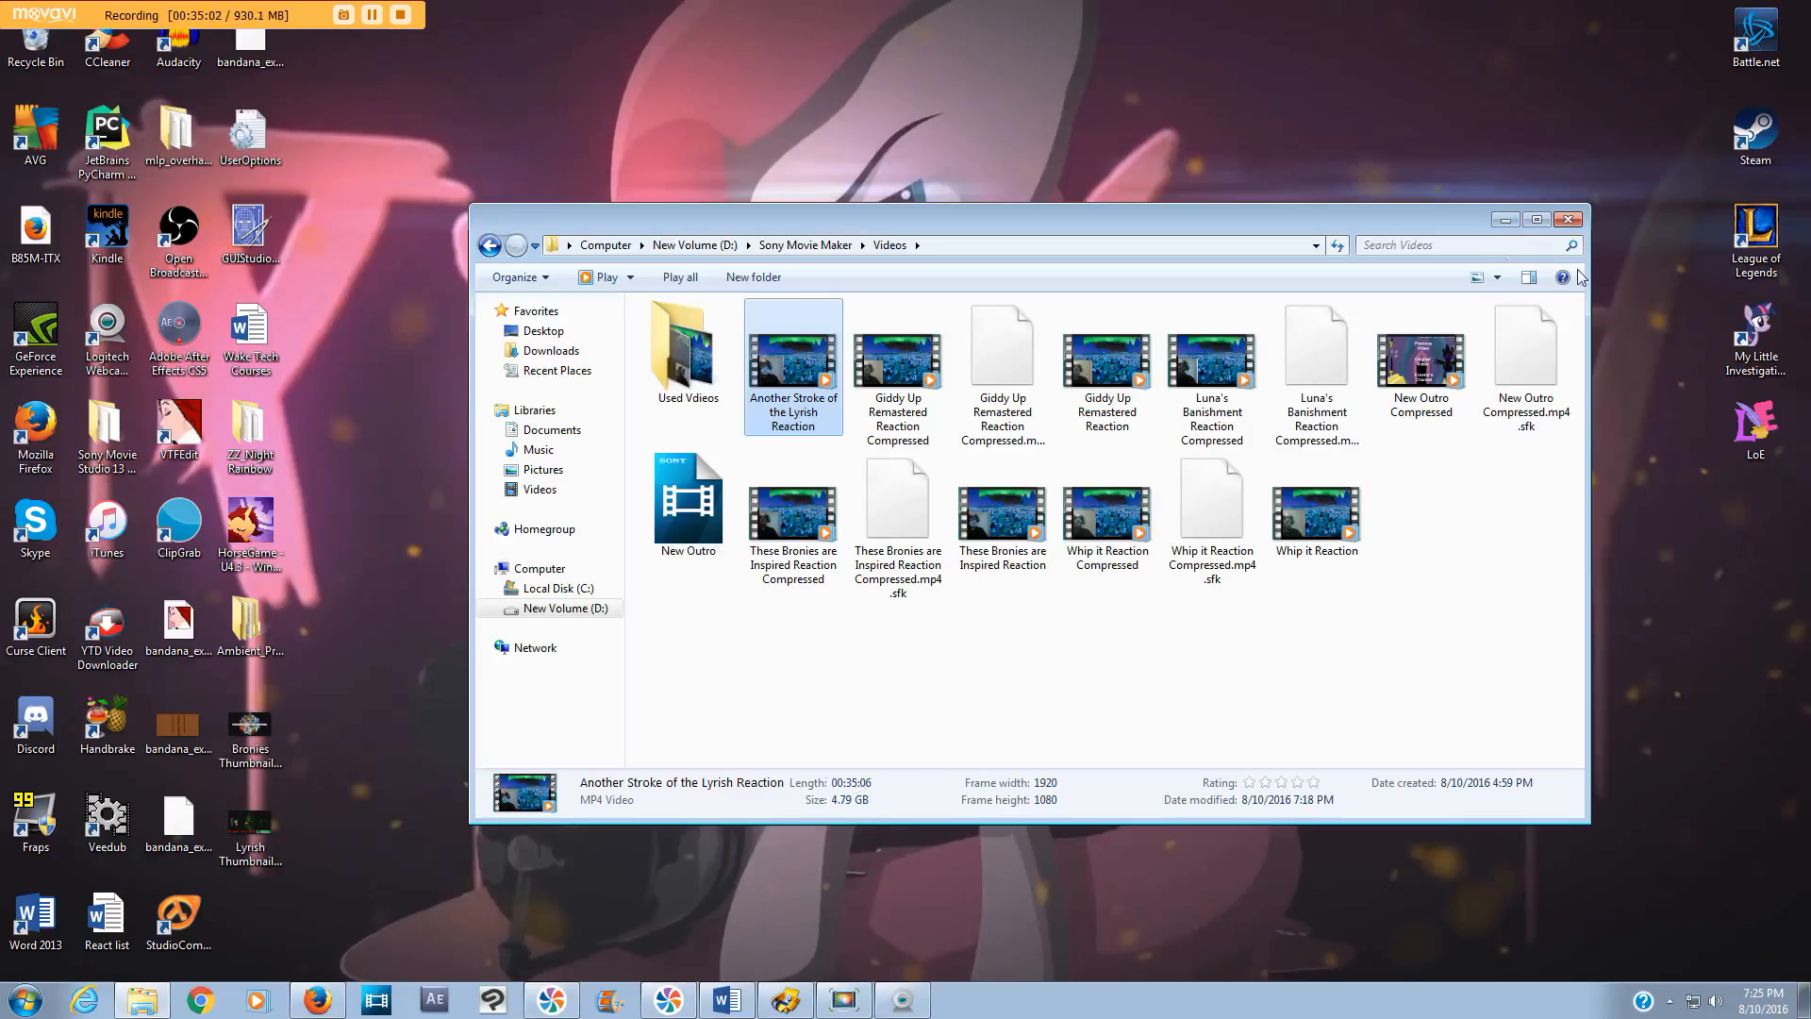
pyautogui.click(1506, 220)
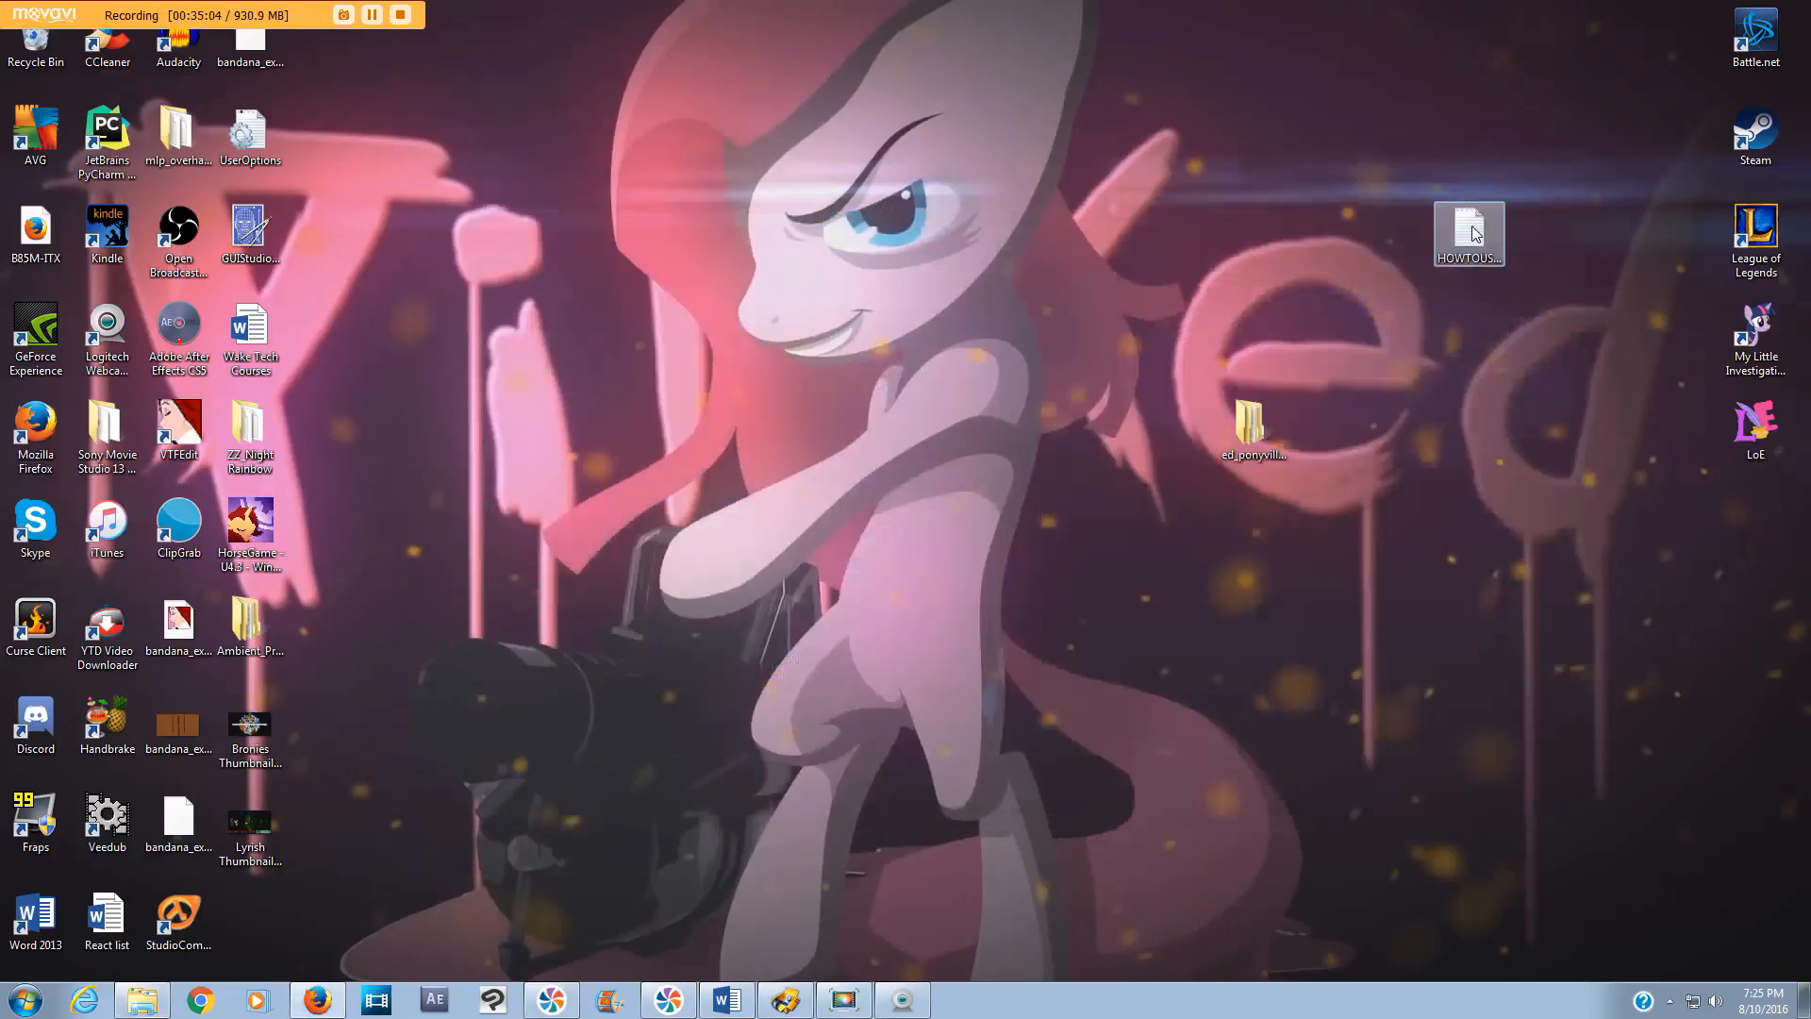
# - Launch HandBrake and load the Another Stroke of the Lyrish Reaction video as the source
pyautogui.click(104, 719)
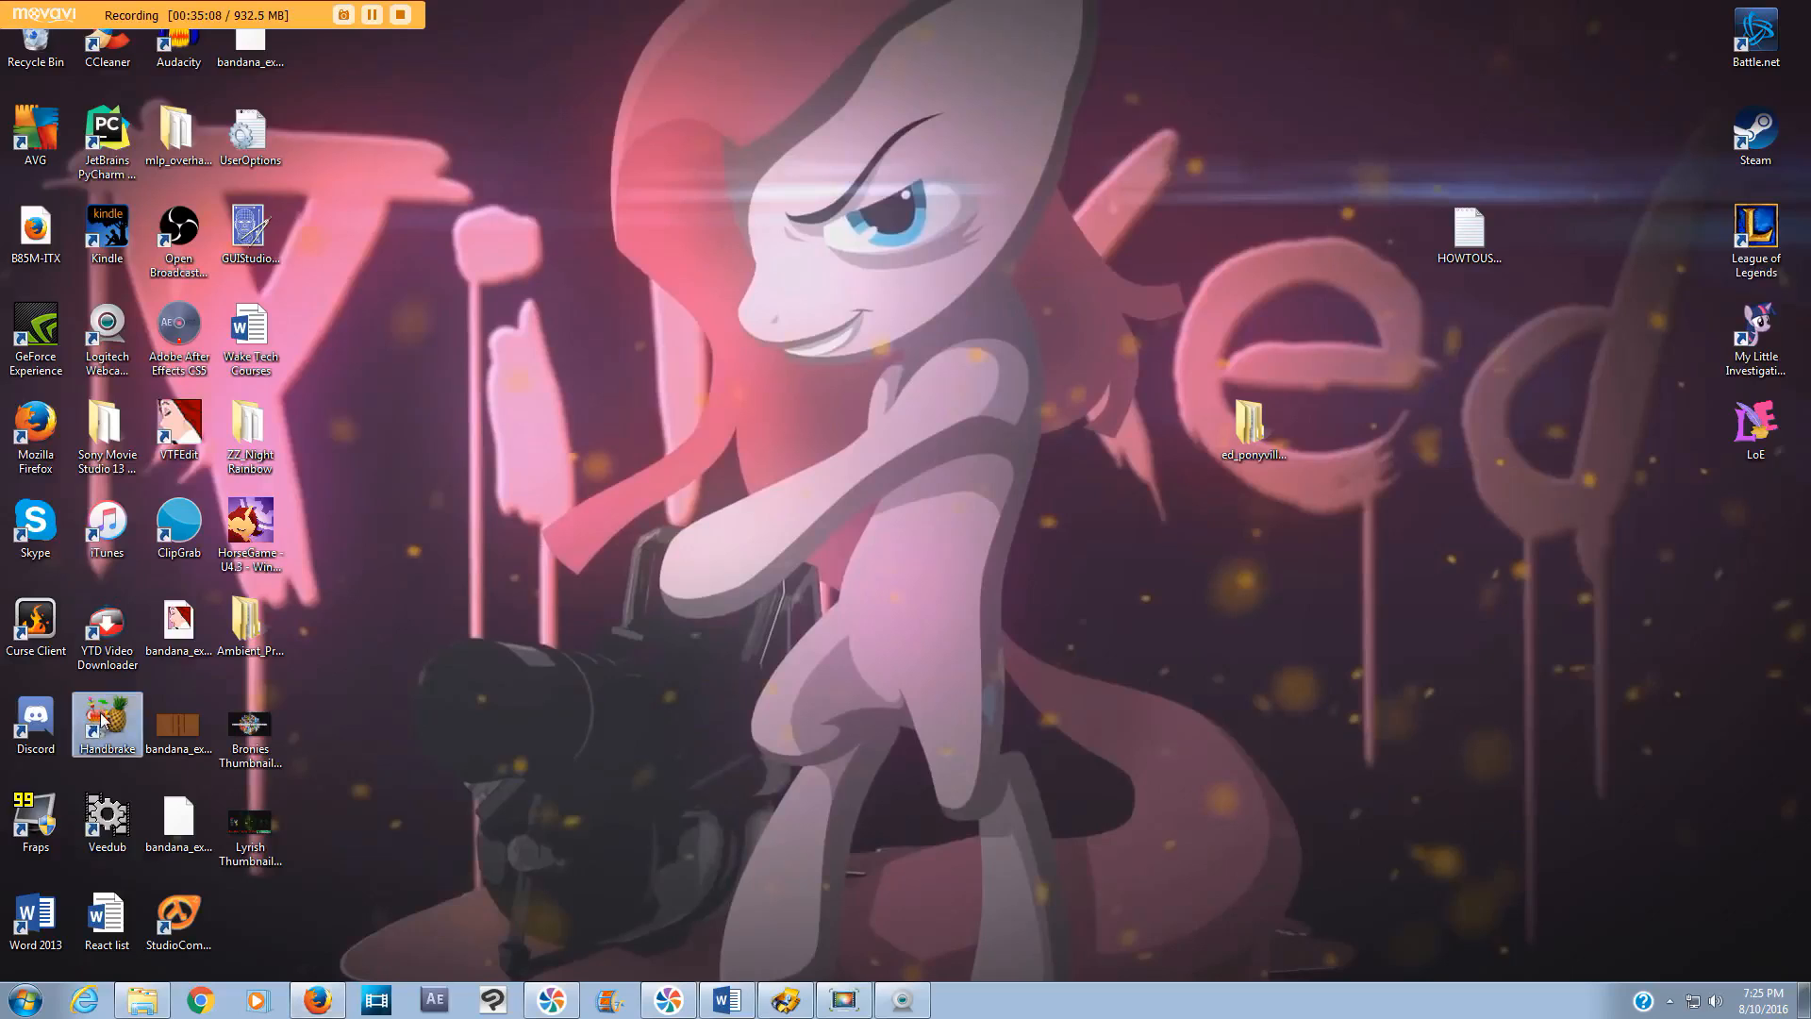
pyautogui.doubleClick(103, 719)
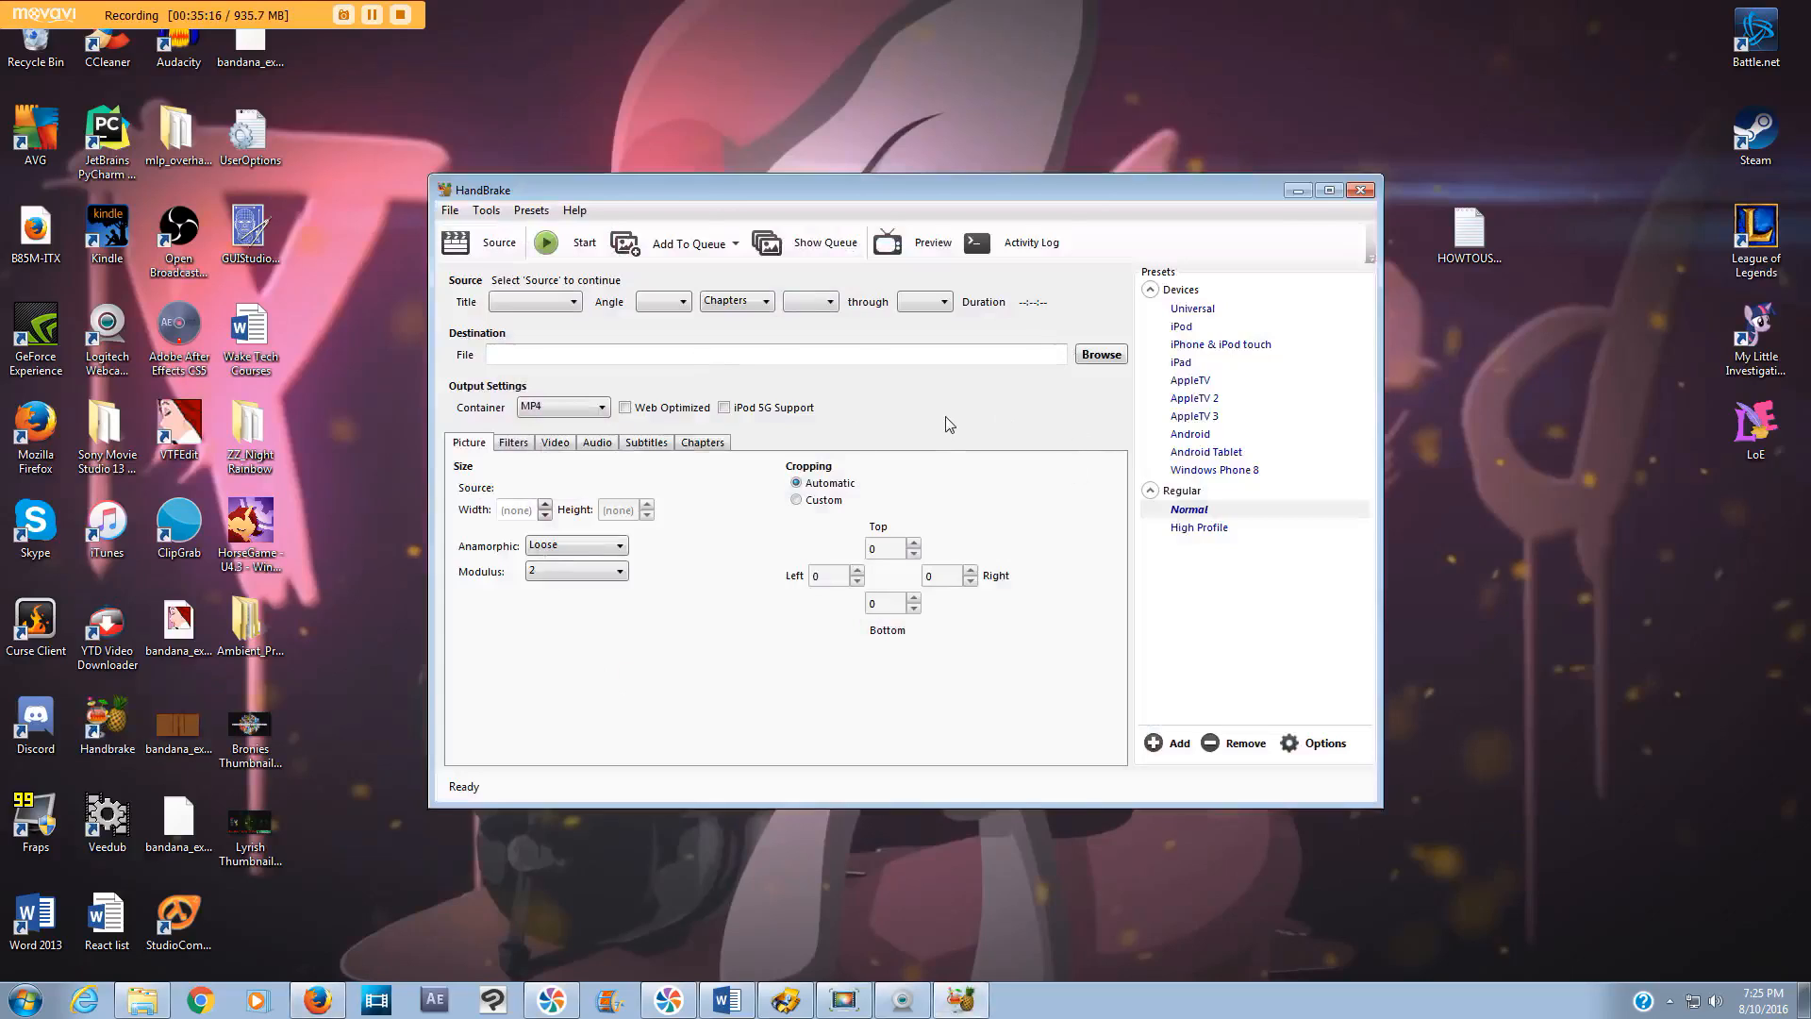
pyautogui.click(486, 247)
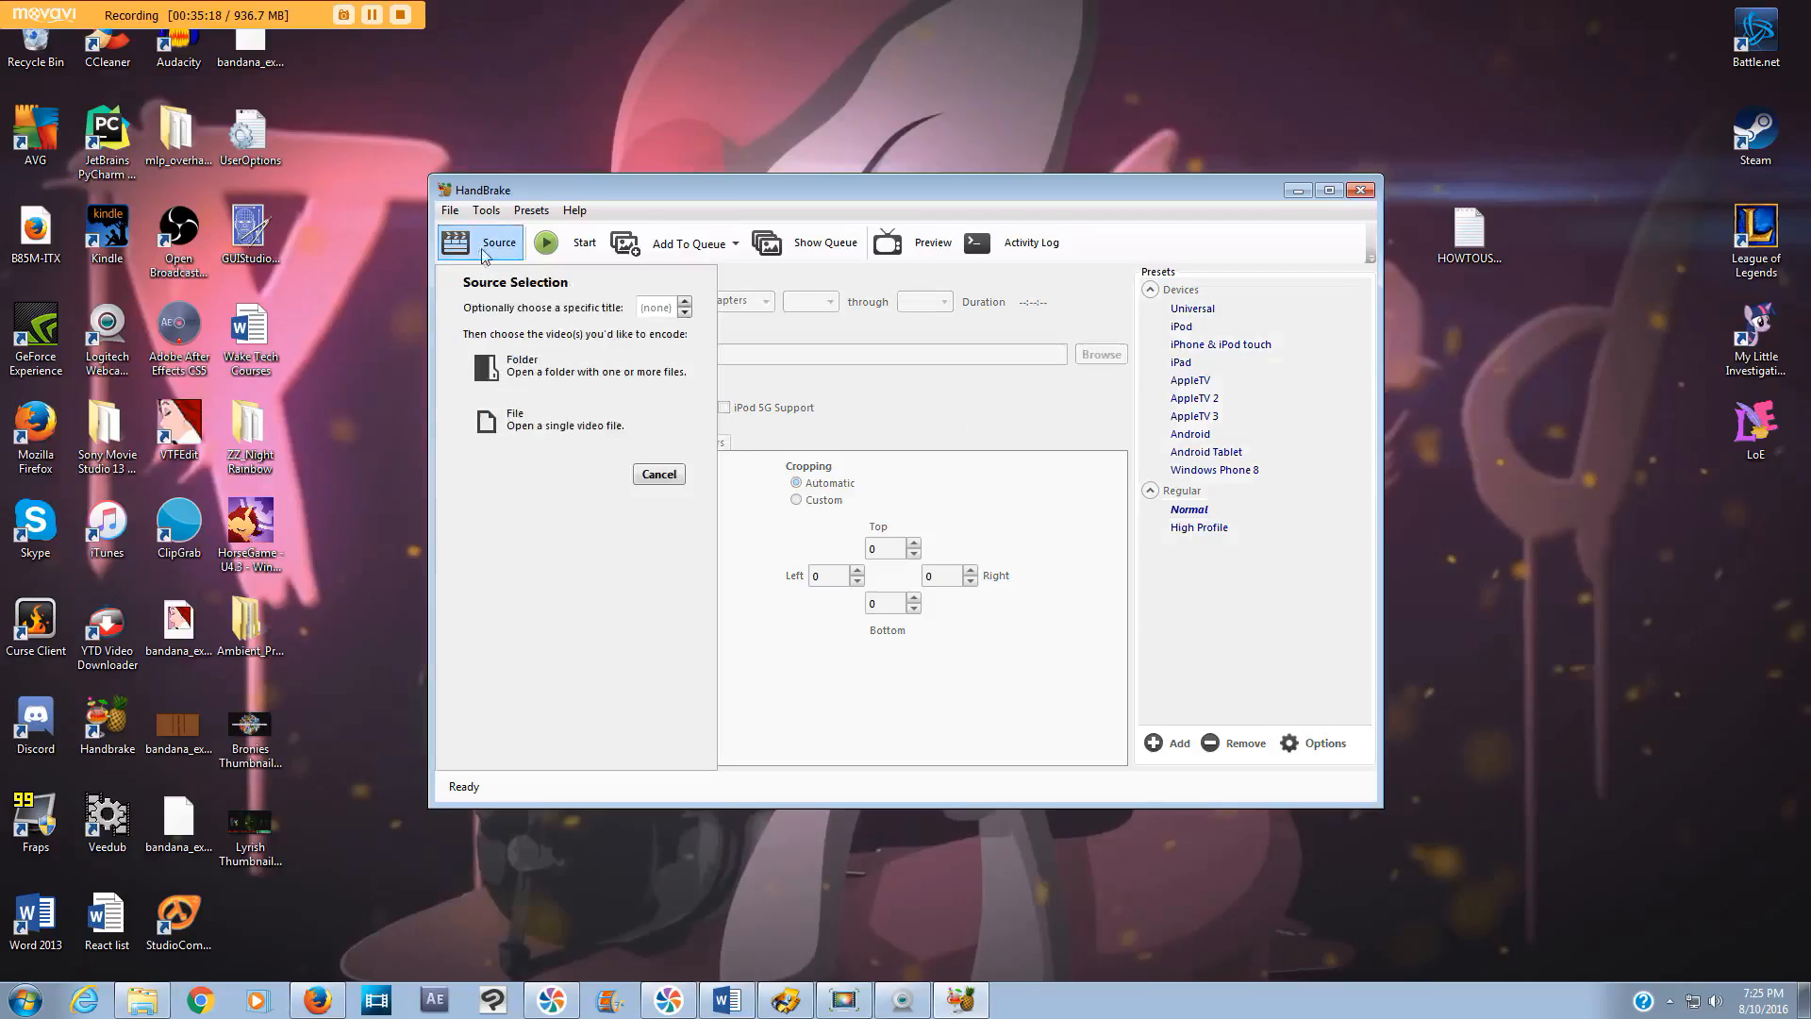
pyautogui.click(514, 421)
pyautogui.click(752, 374)
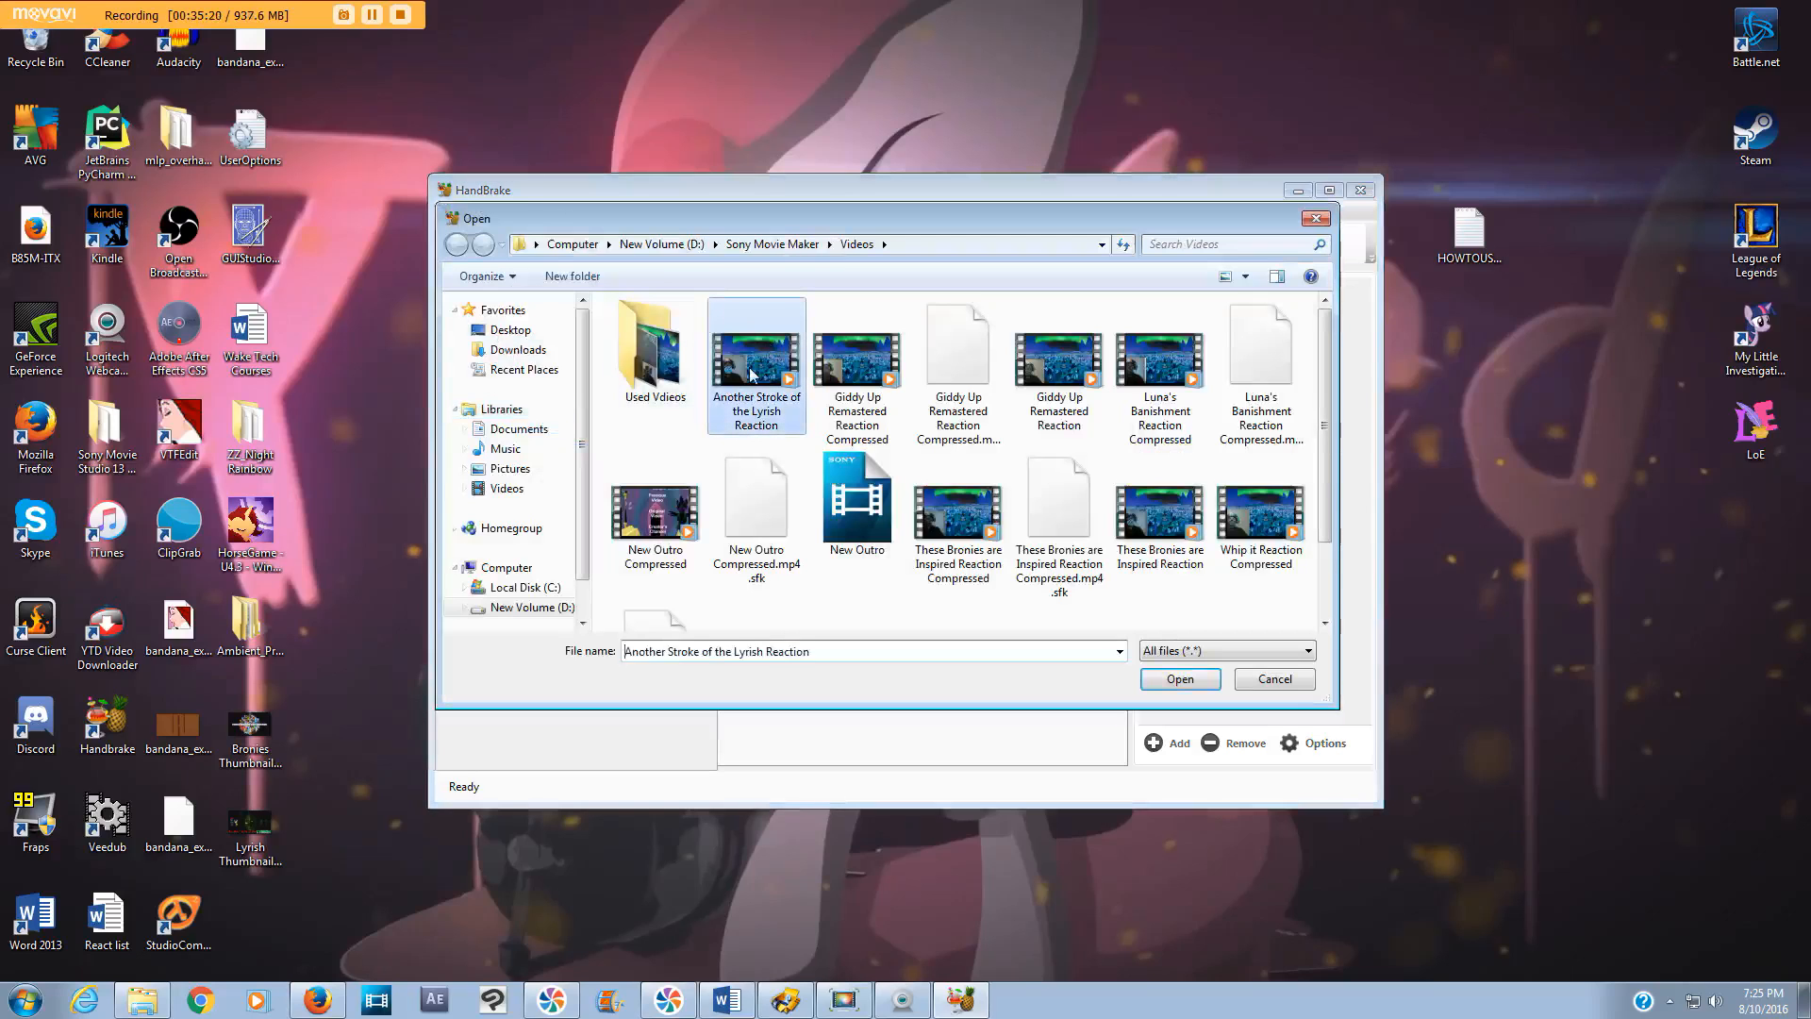
pyautogui.click(1162, 683)
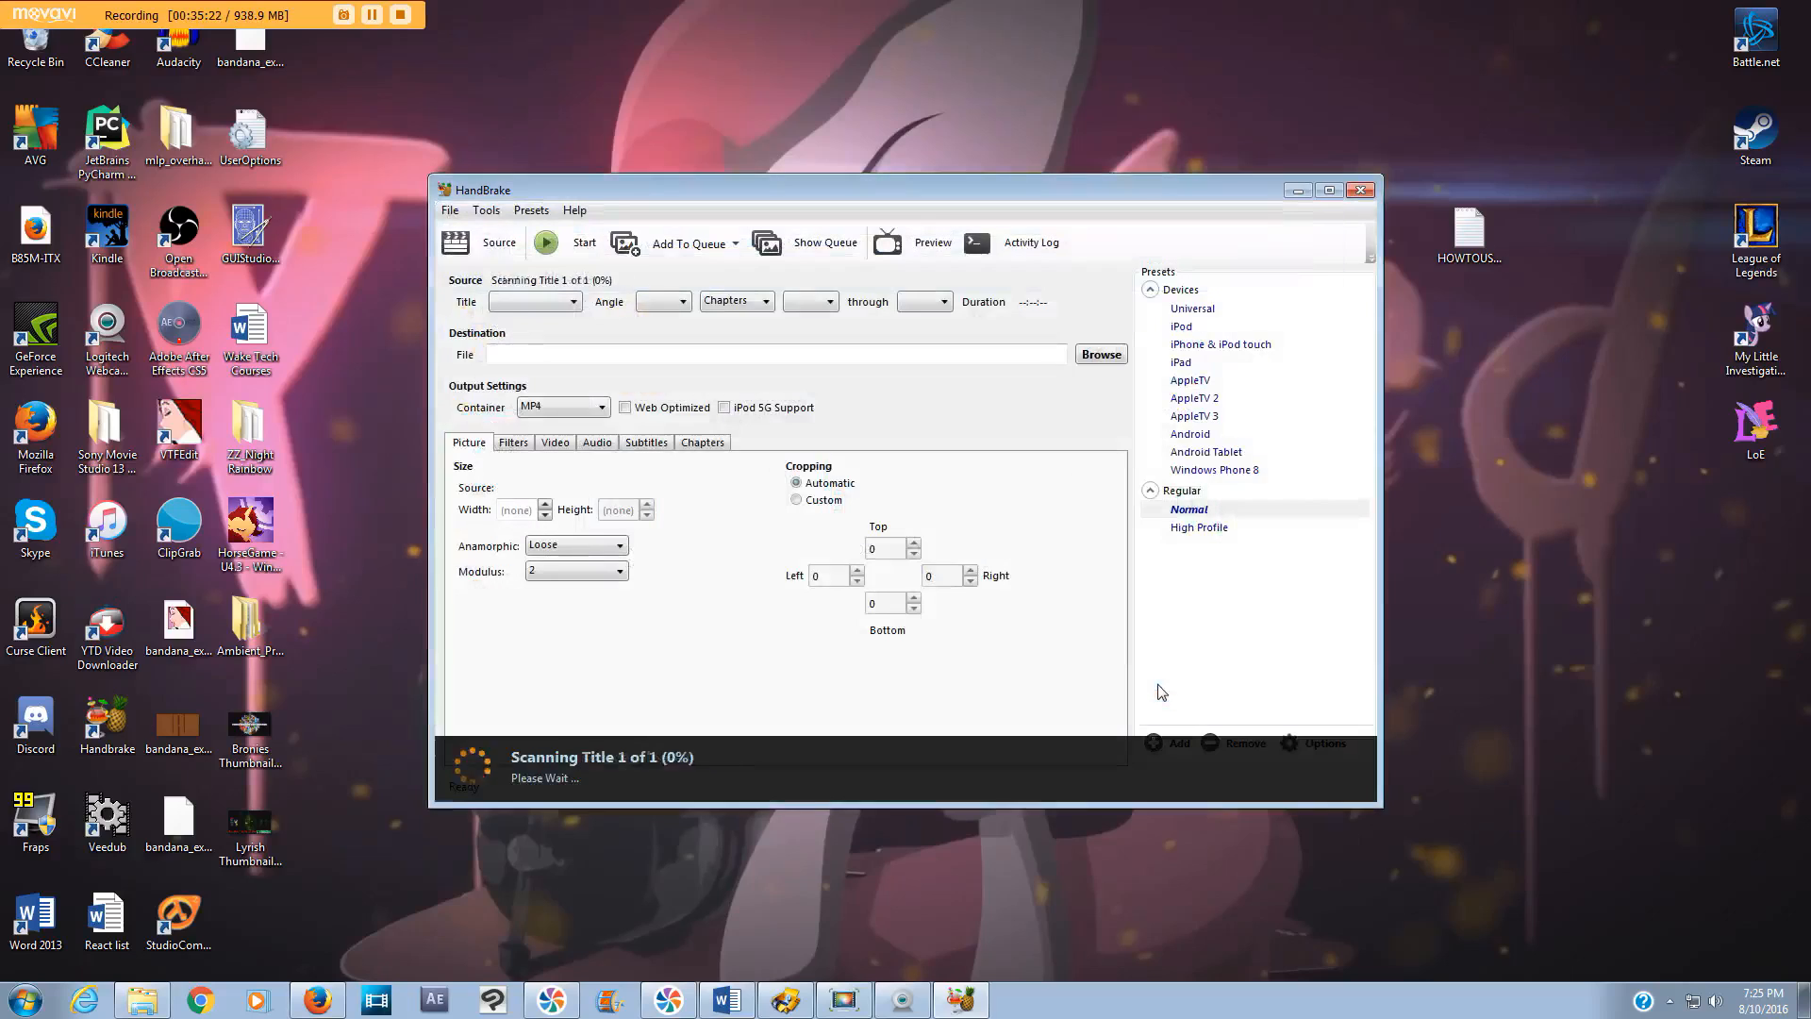
# - Set the output destination to Another Stroke of the Lyrish Reaction Compressed.mp4 in the Videos folder
pyautogui.click(1102, 356)
pyautogui.click(760, 415)
pyautogui.click(772, 613)
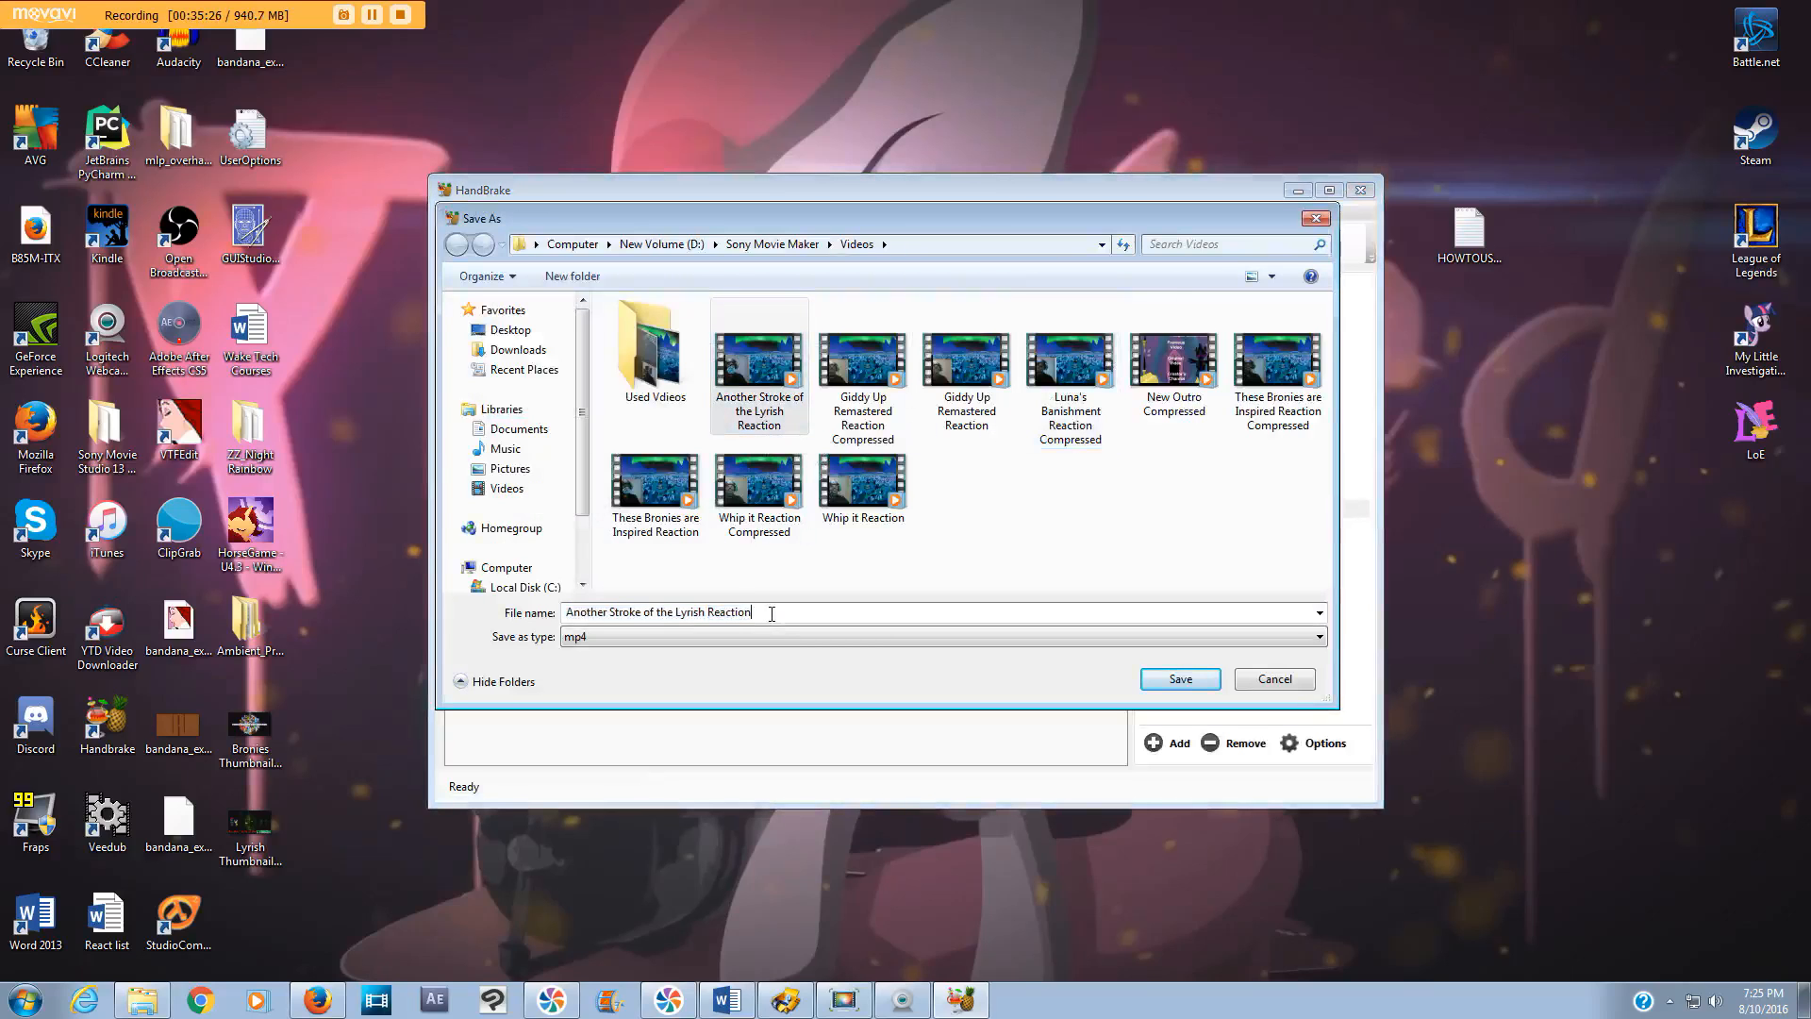
pyautogui.write('Compressed')
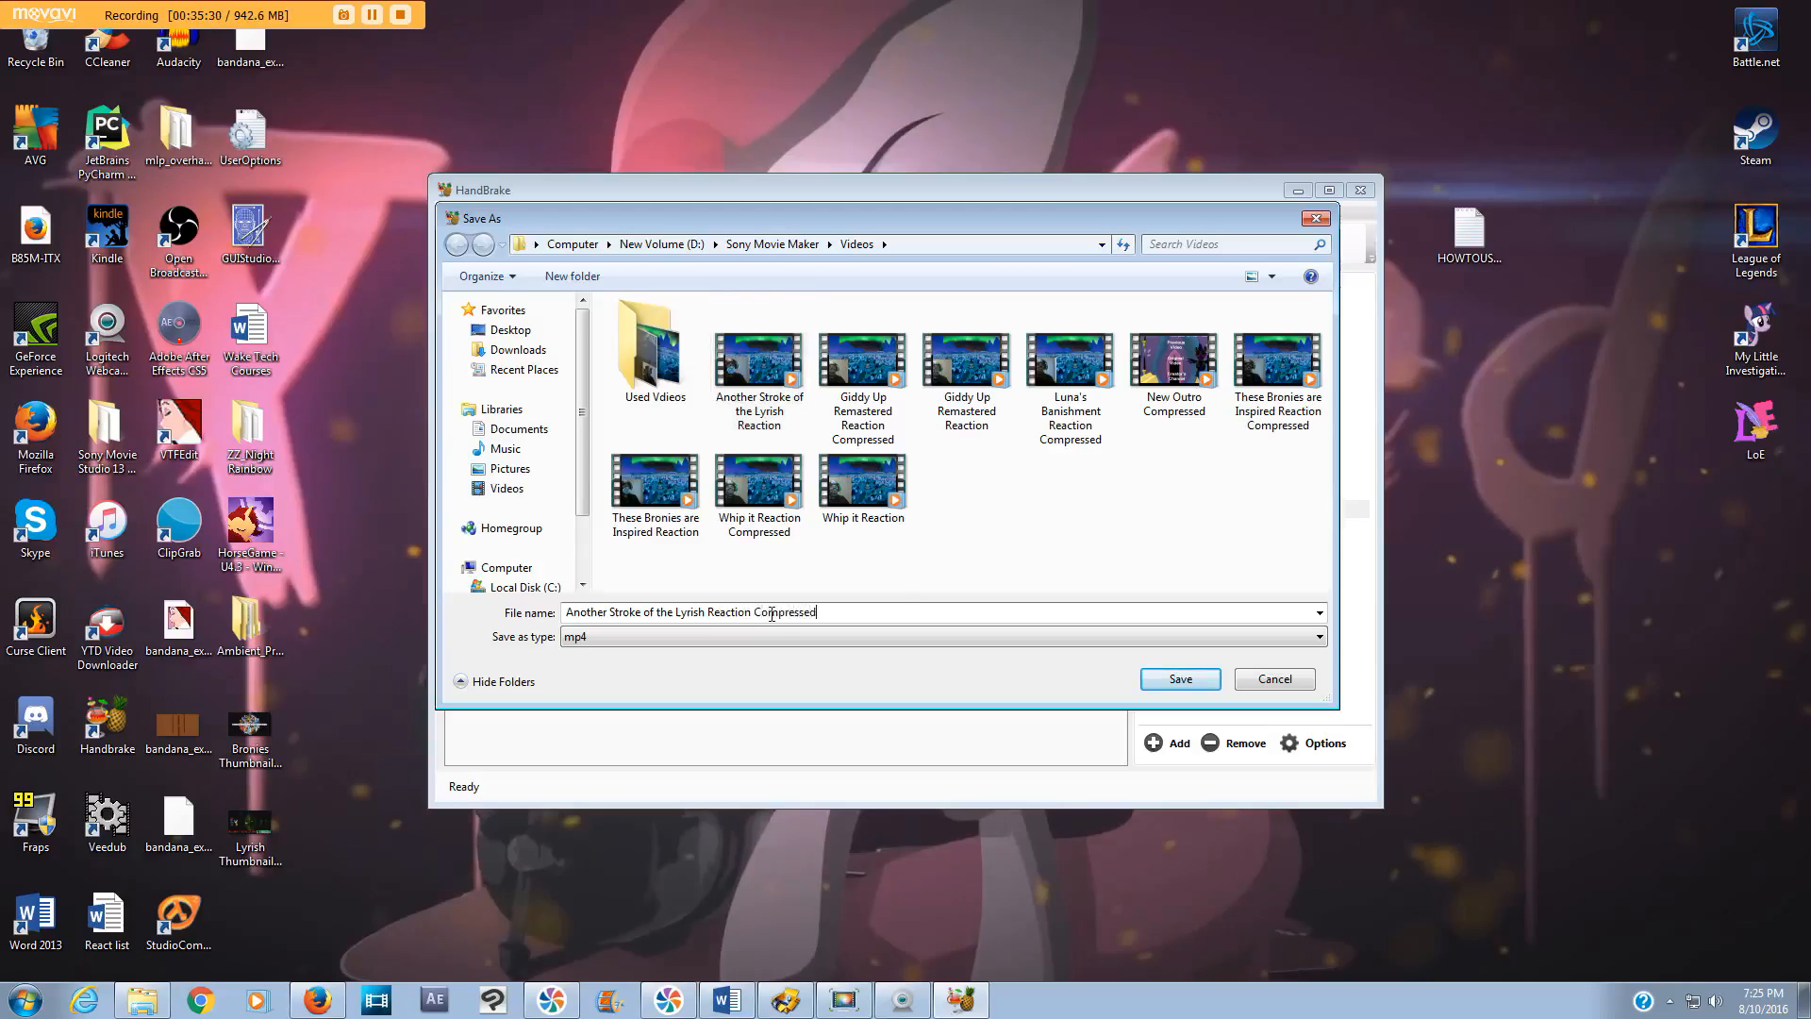
pyautogui.press('Return')
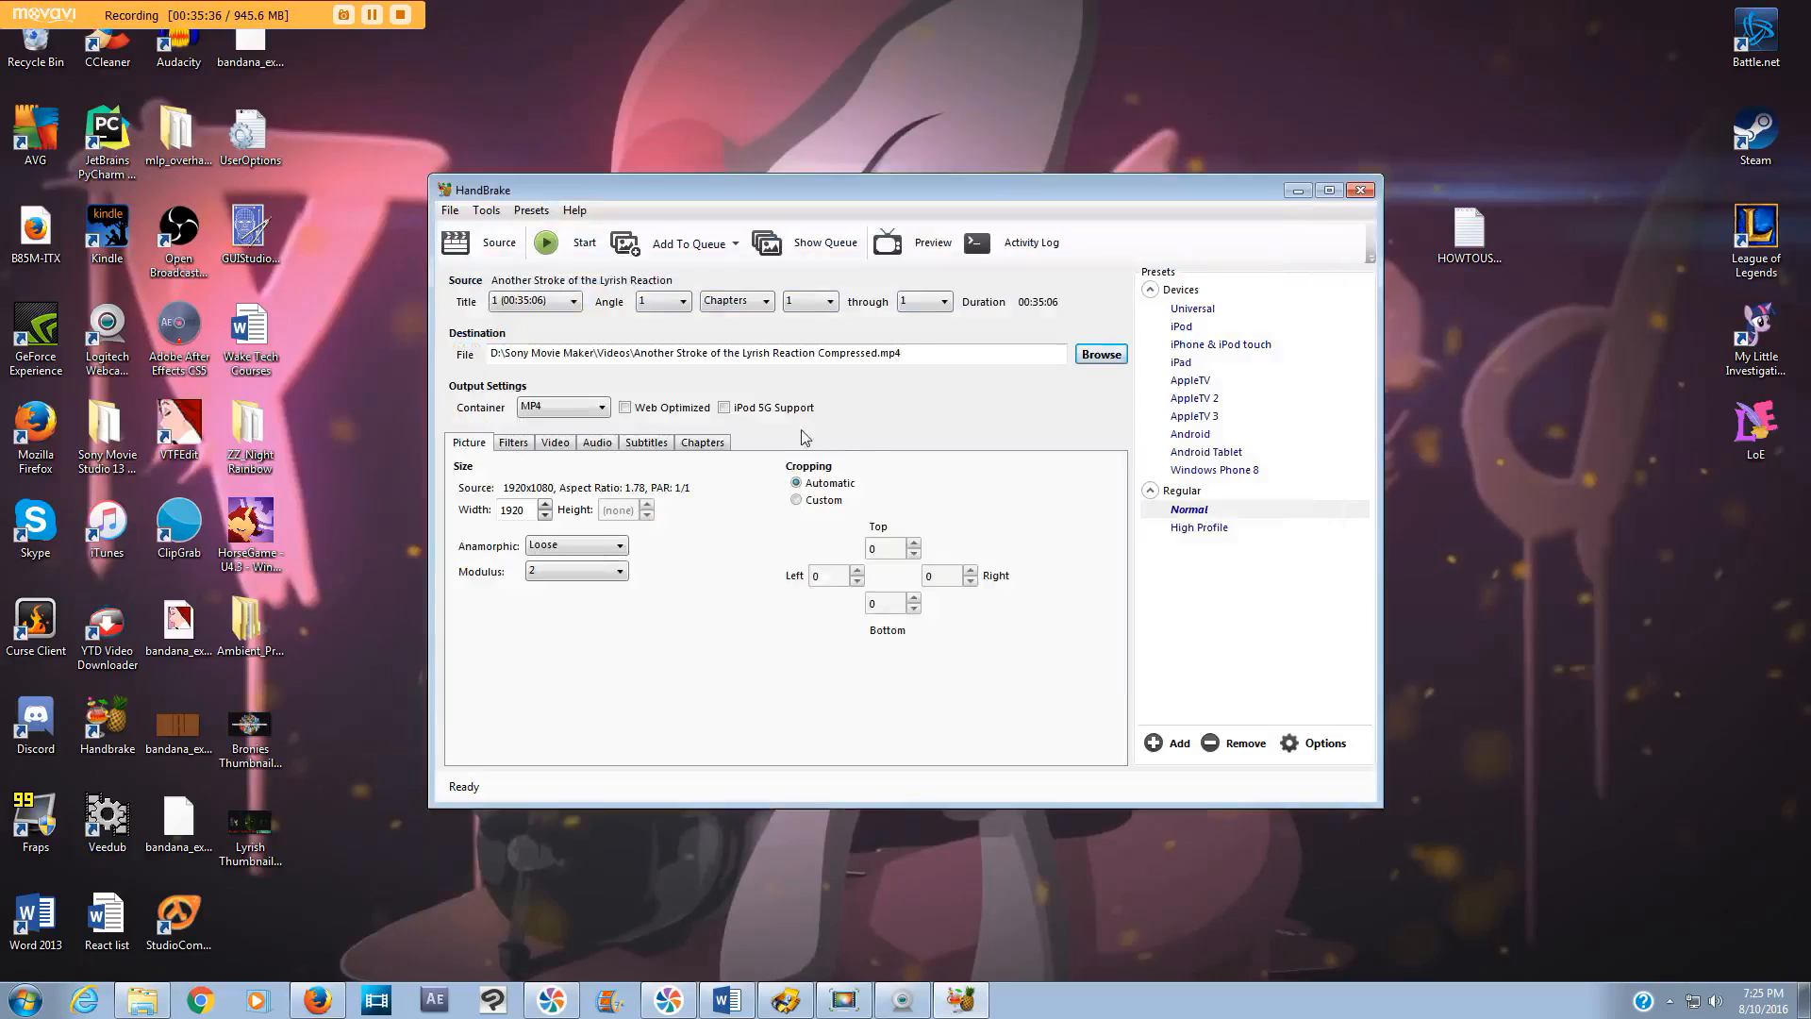
# - Set the video's constant quality to RF 28, keep the Normal preset selected, and start the encode
pyautogui.click(554, 443)
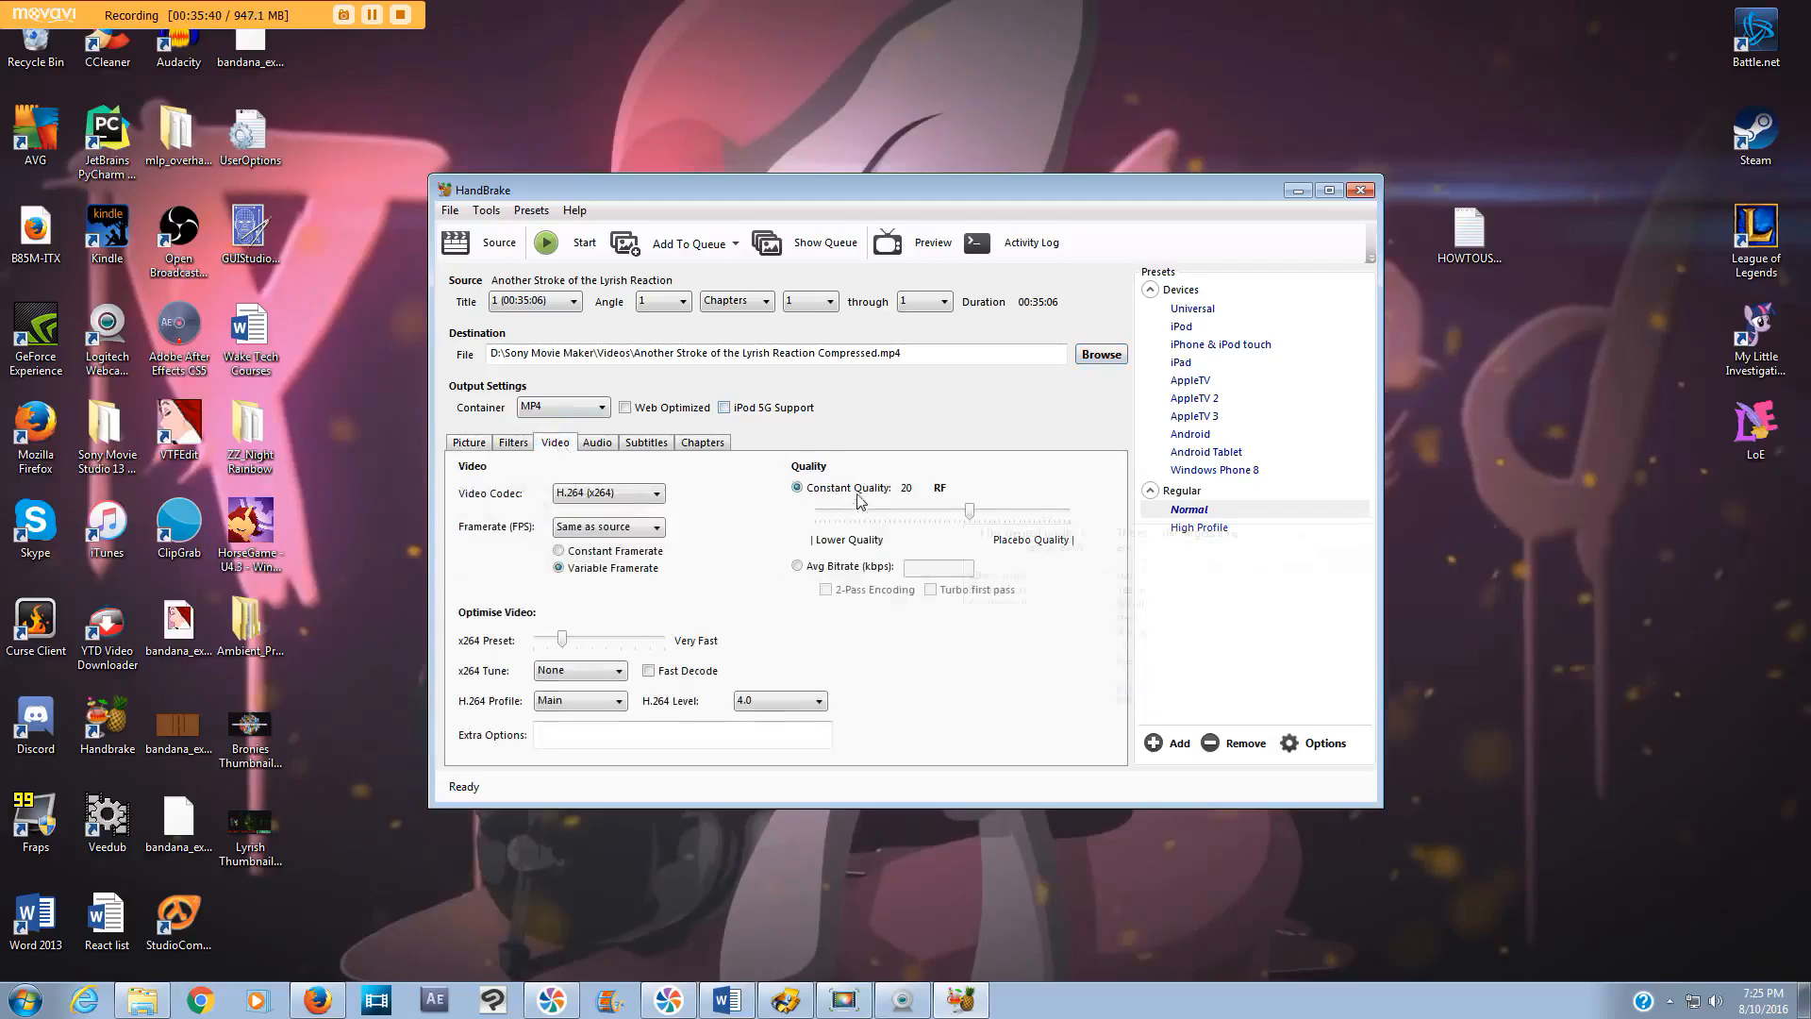
pyautogui.moveTo(975, 524); pyautogui.dragTo(933, 521)
pyautogui.moveTo(946, 524)
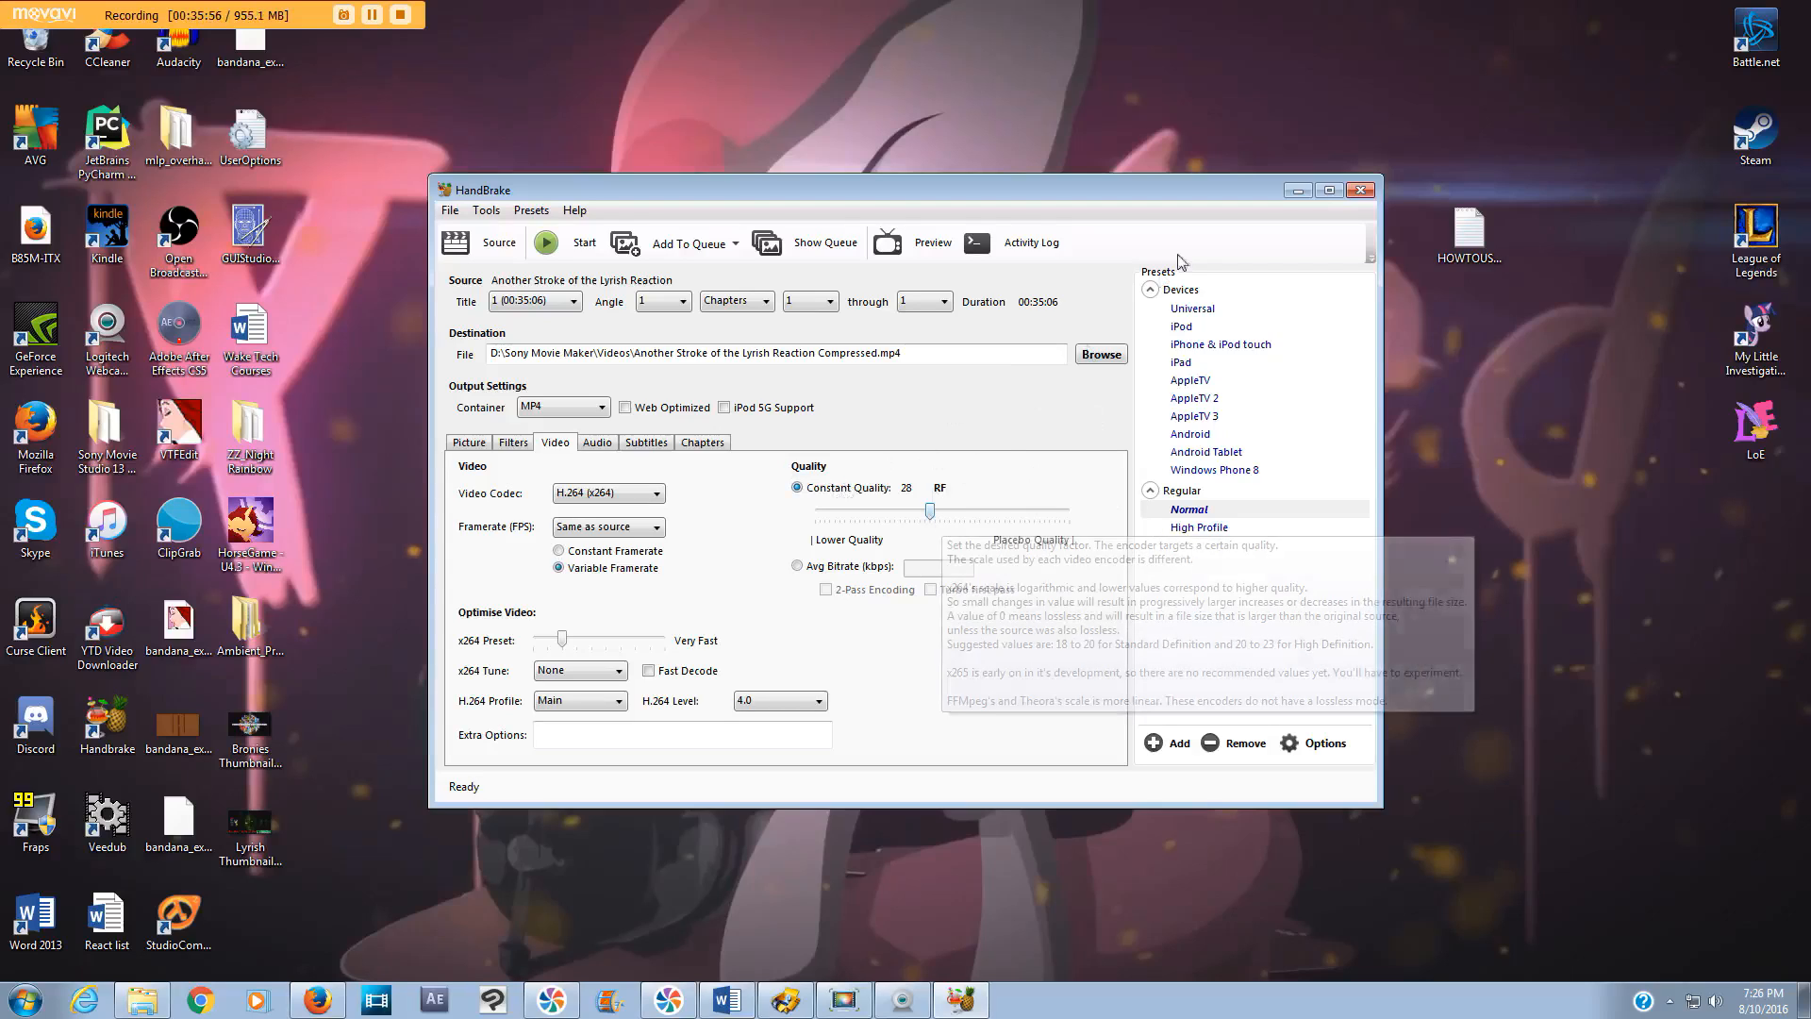
pyautogui.click(1192, 514)
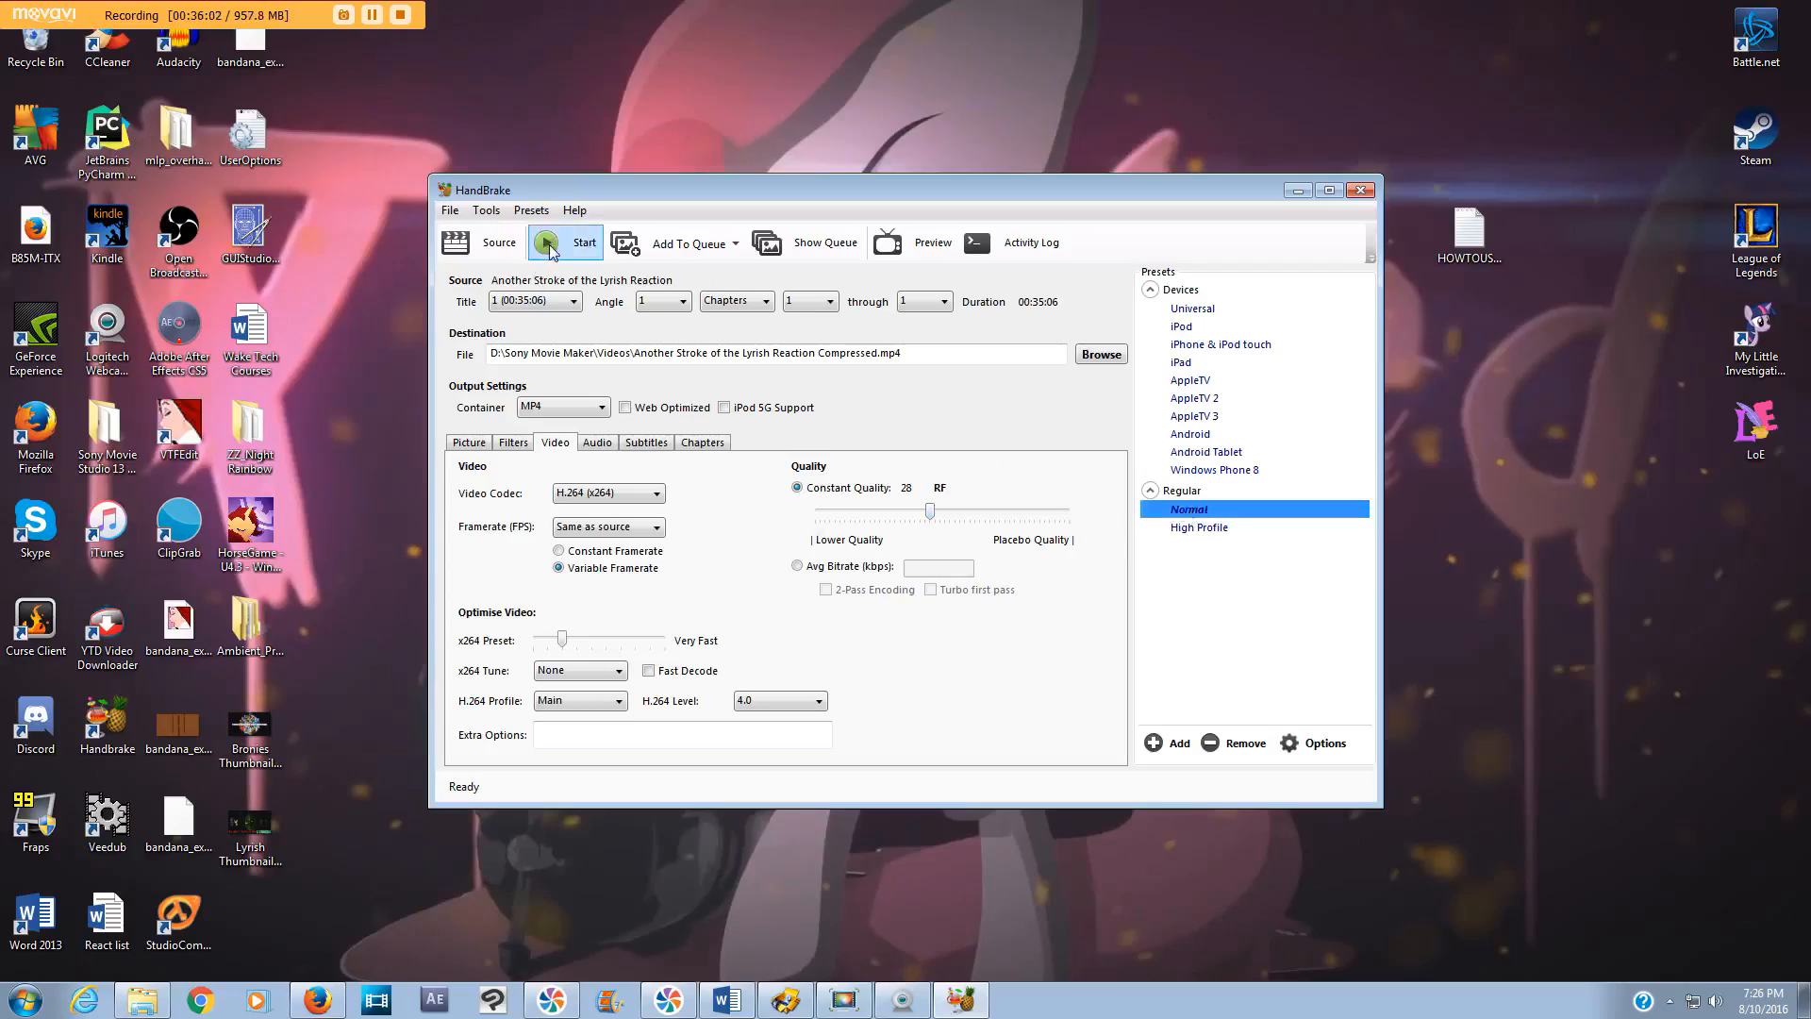
pyautogui.click(547, 246)
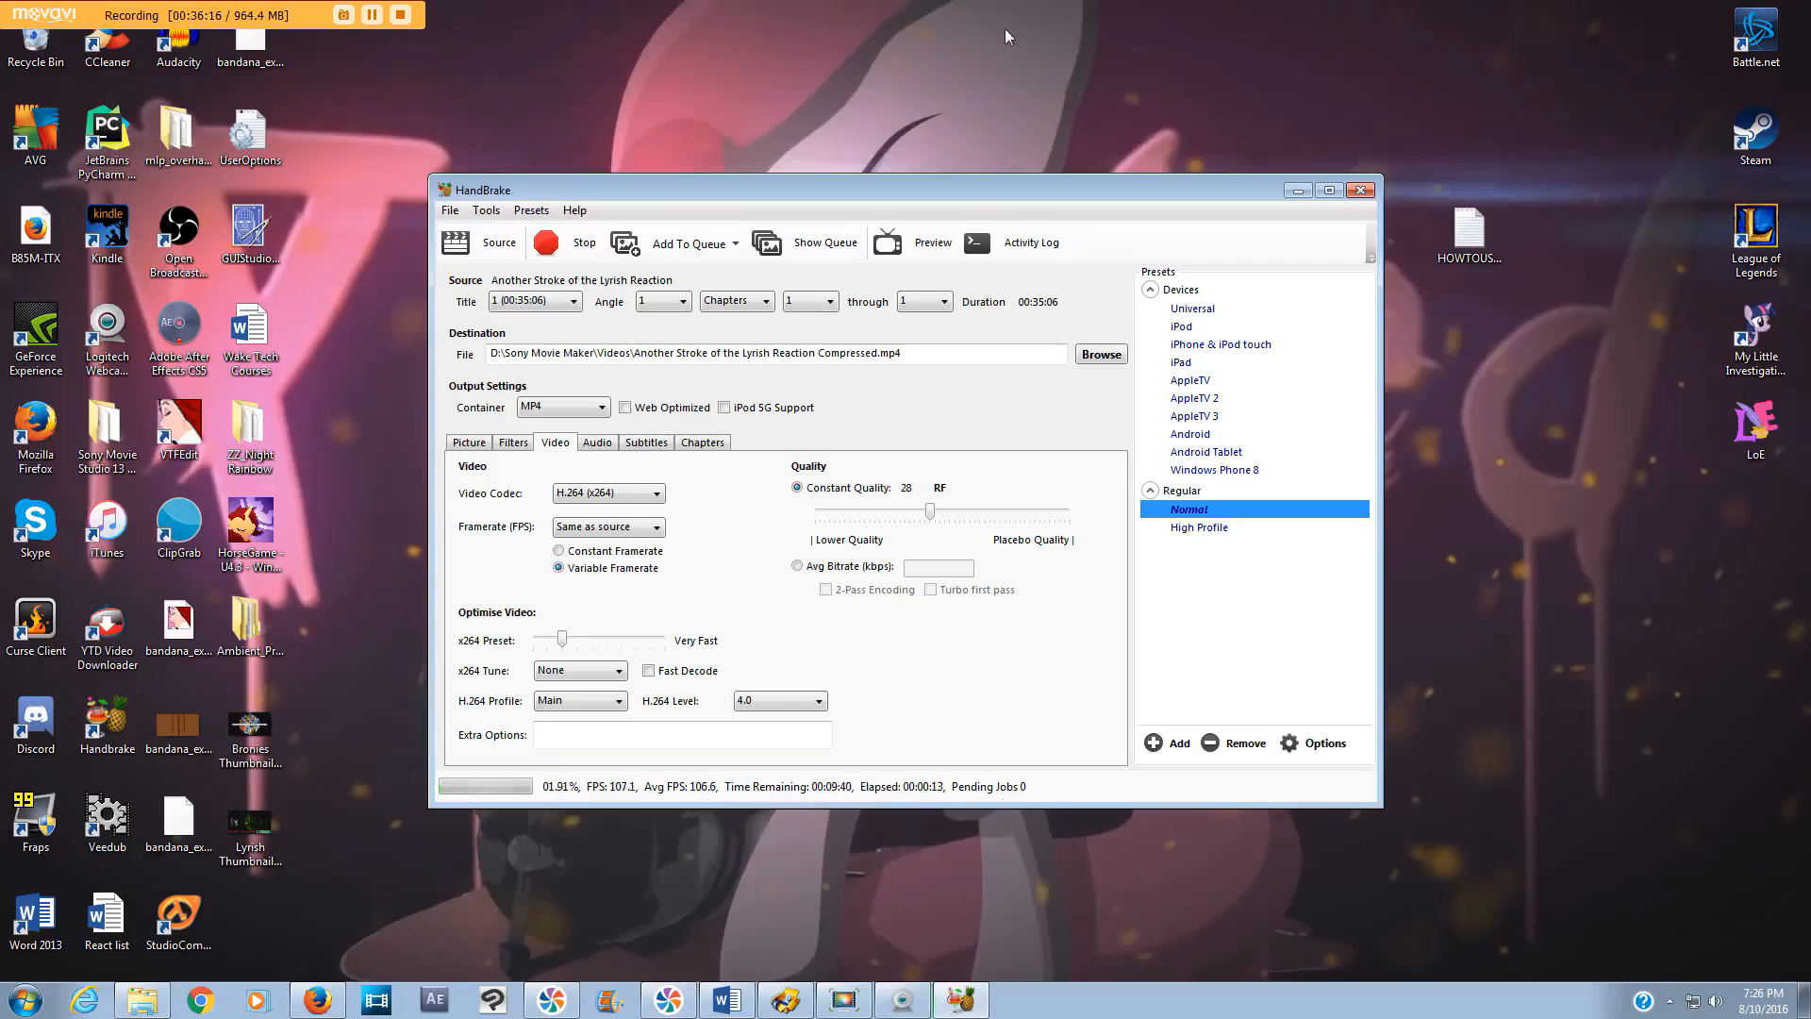
# - Minimize HandBrake while it encodes, and open the React list document from the desktop in a maximized Word window
pyautogui.moveTo(936, 179); pyautogui.dragTo(1089, 116)
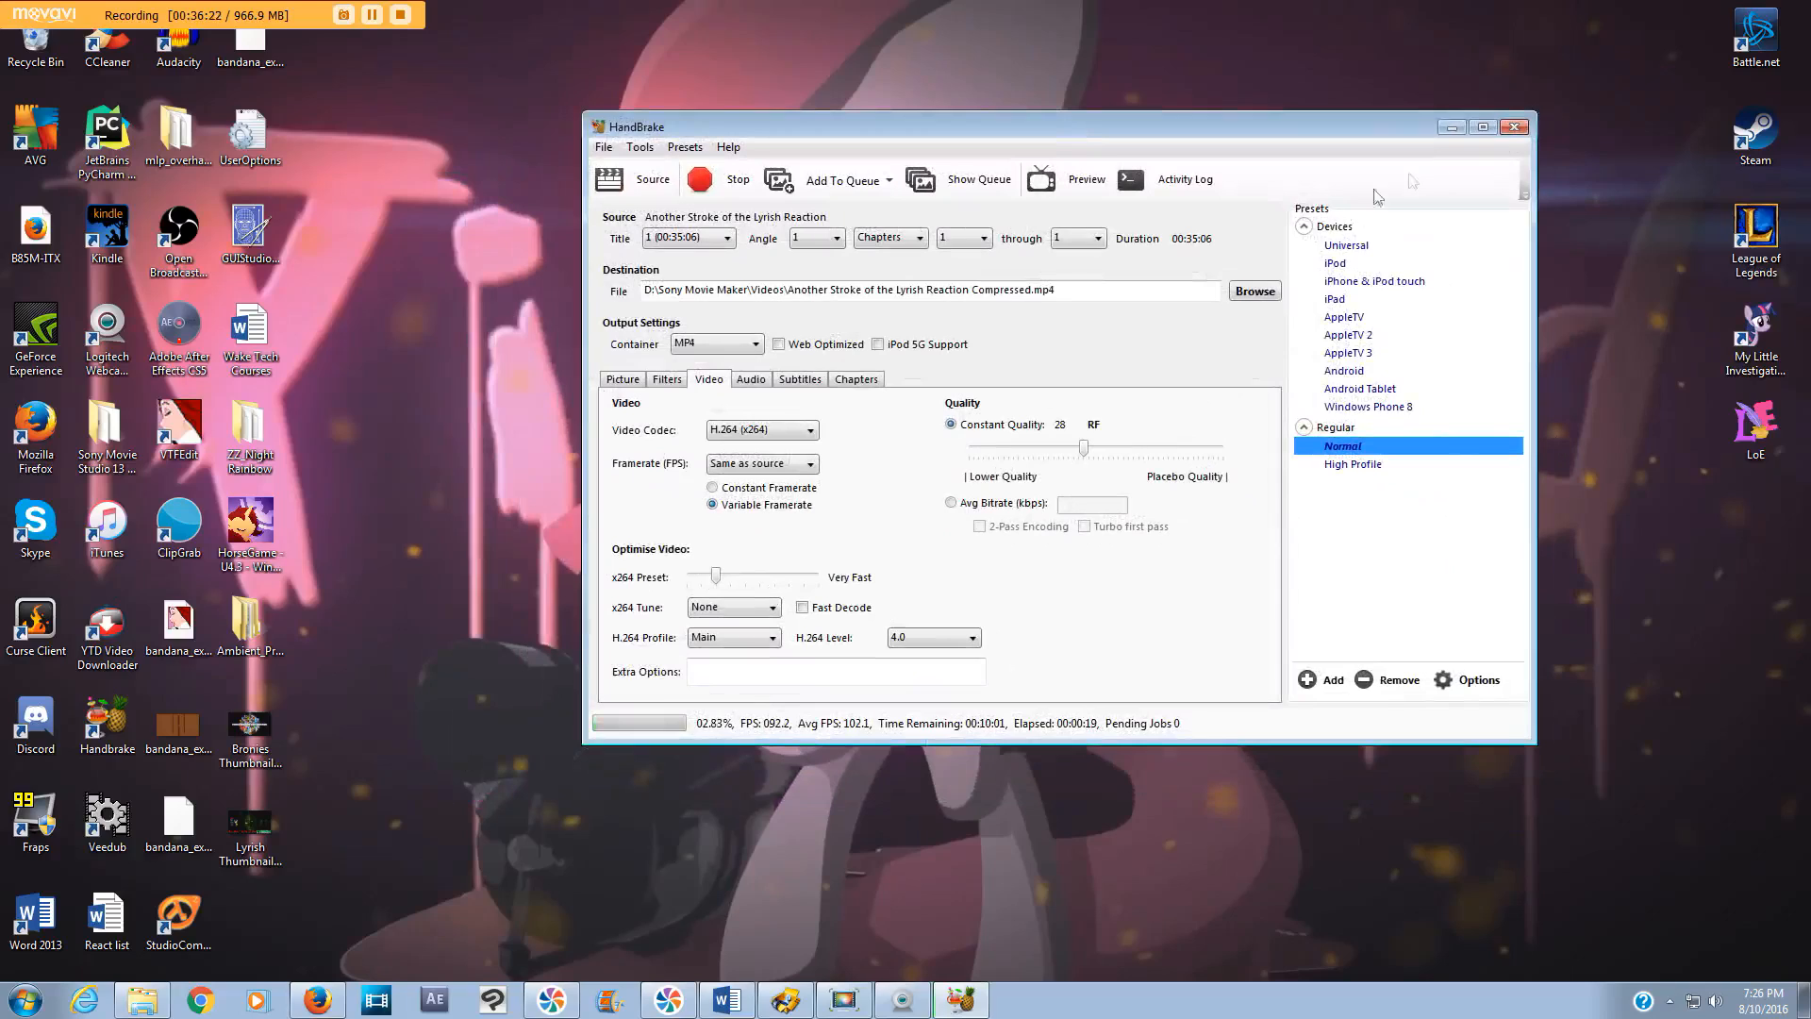
pyautogui.click(1460, 124)
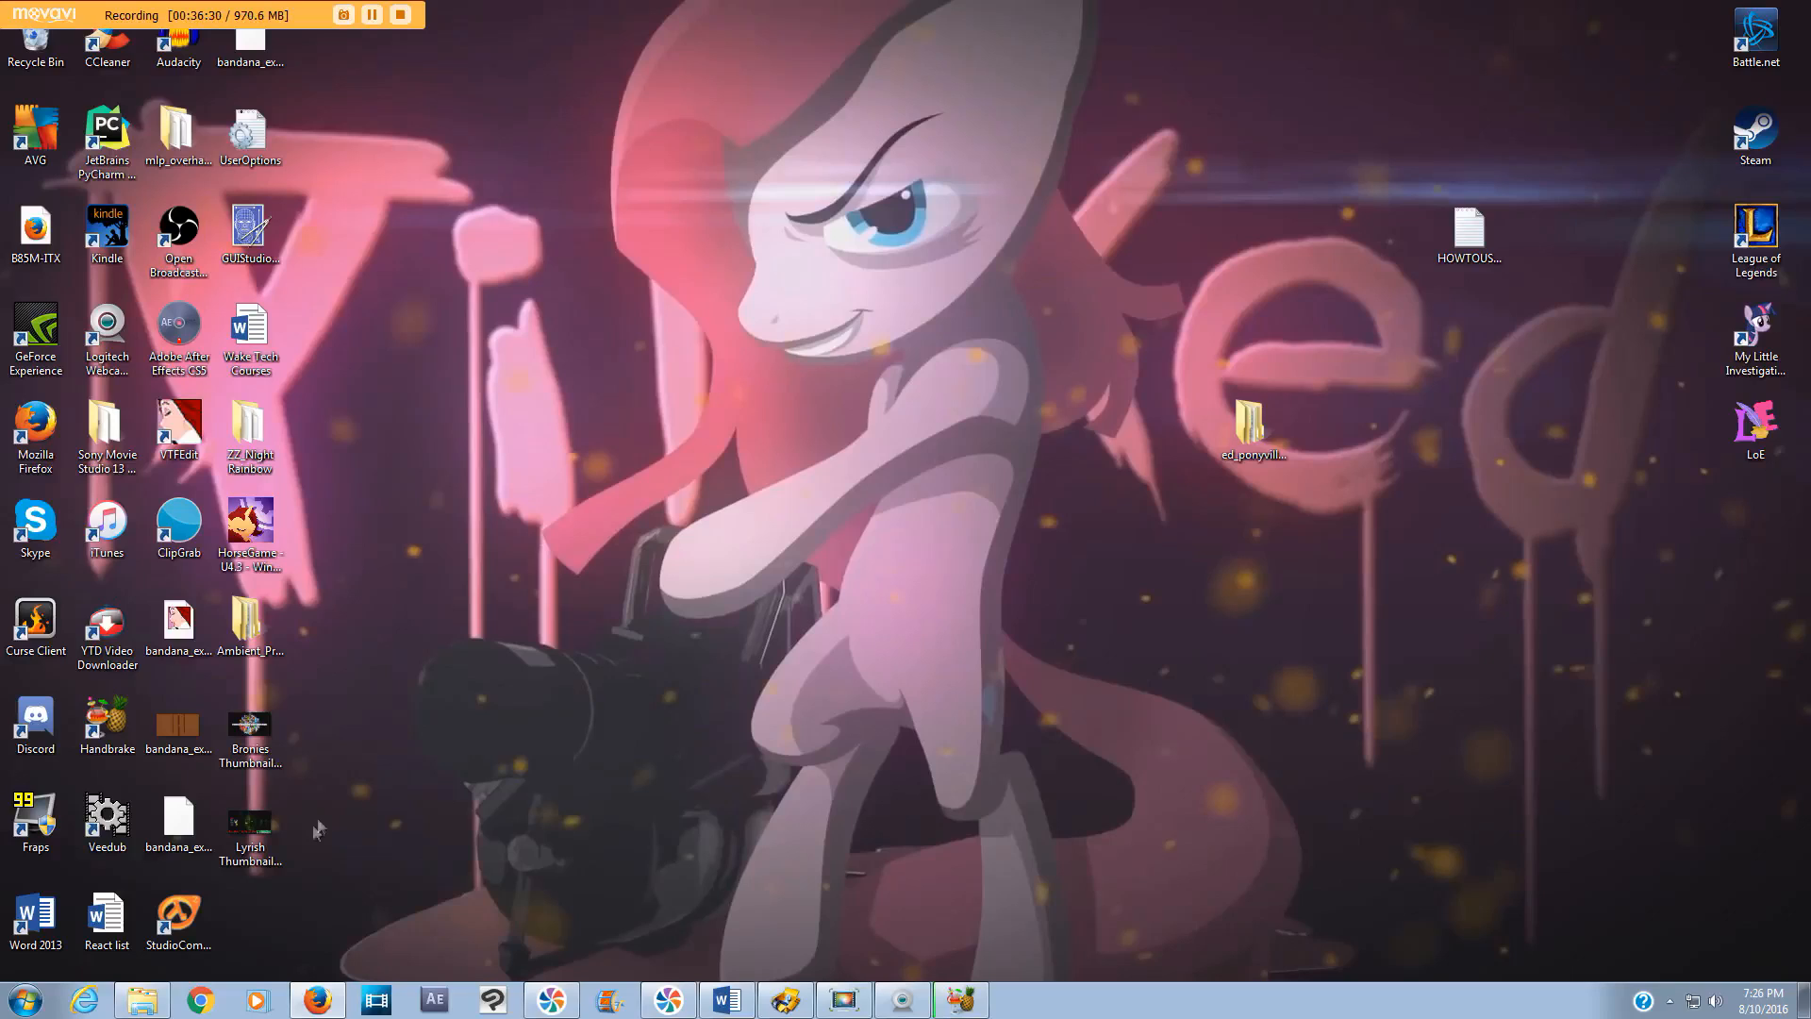
pyautogui.doubleClick(121, 910)
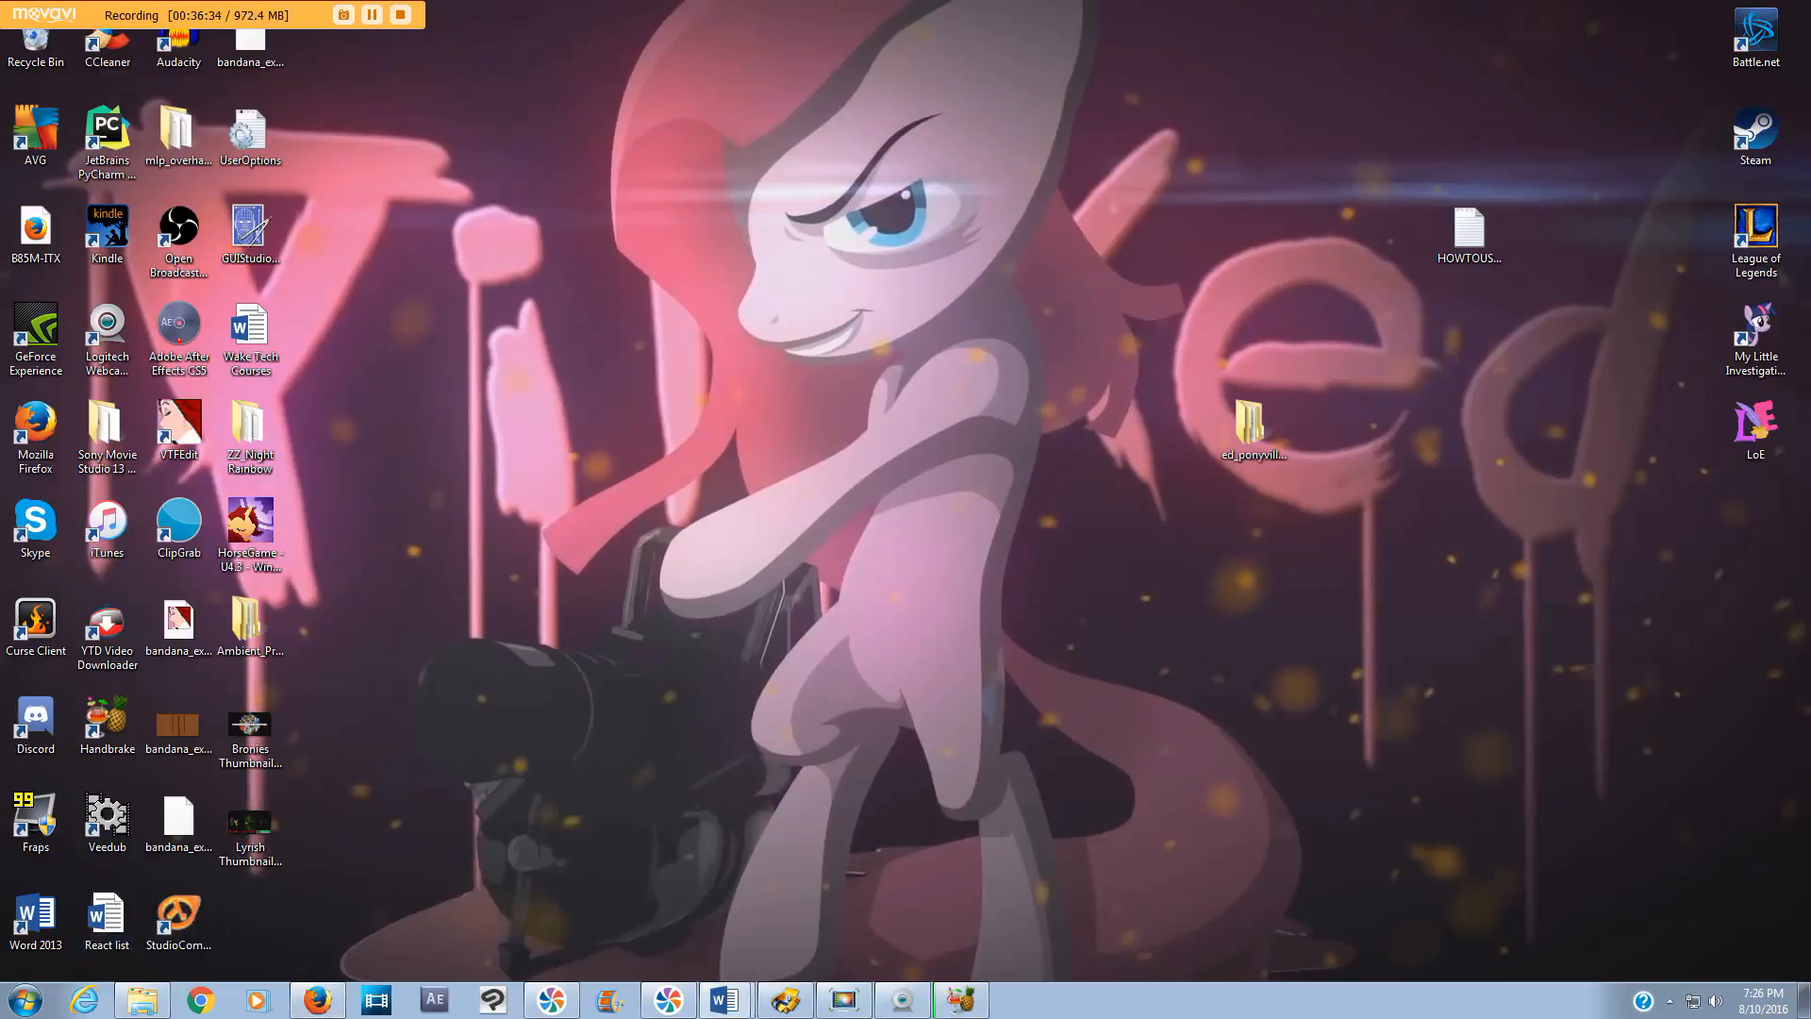
pyautogui.moveTo(1810, 269); pyautogui.dragTo(613, 141)
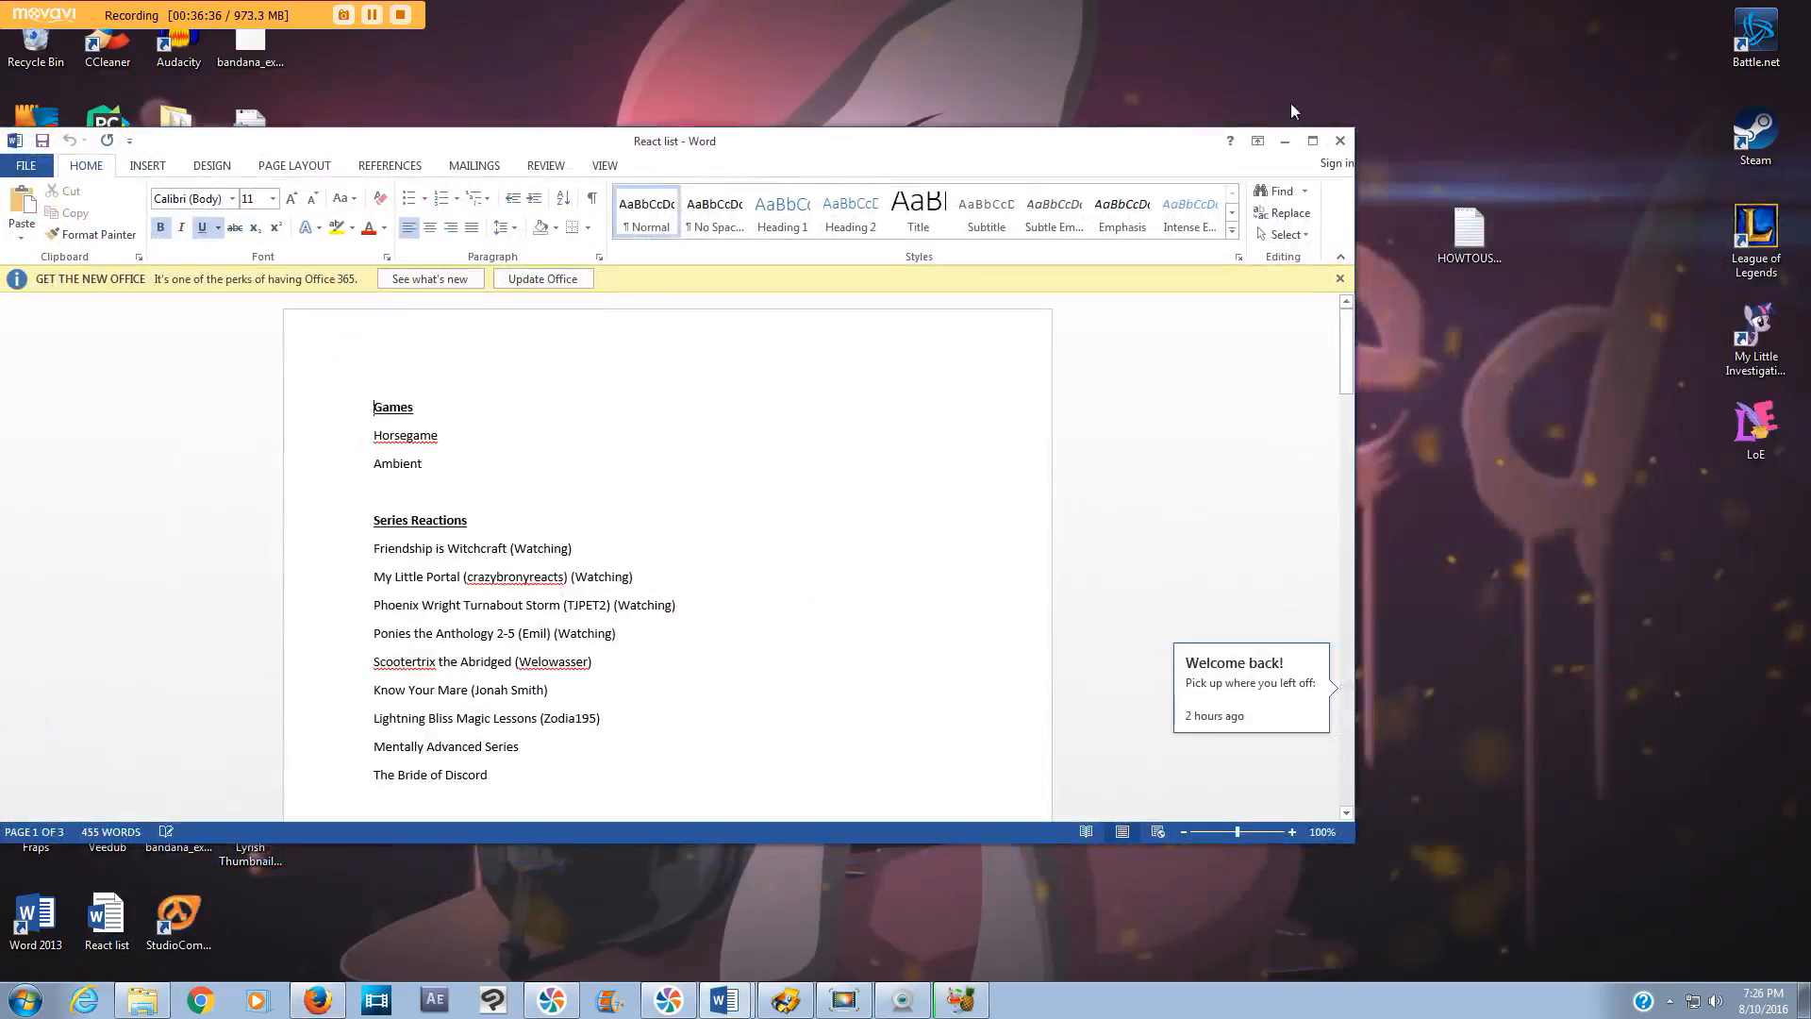
pyautogui.click(1314, 141)
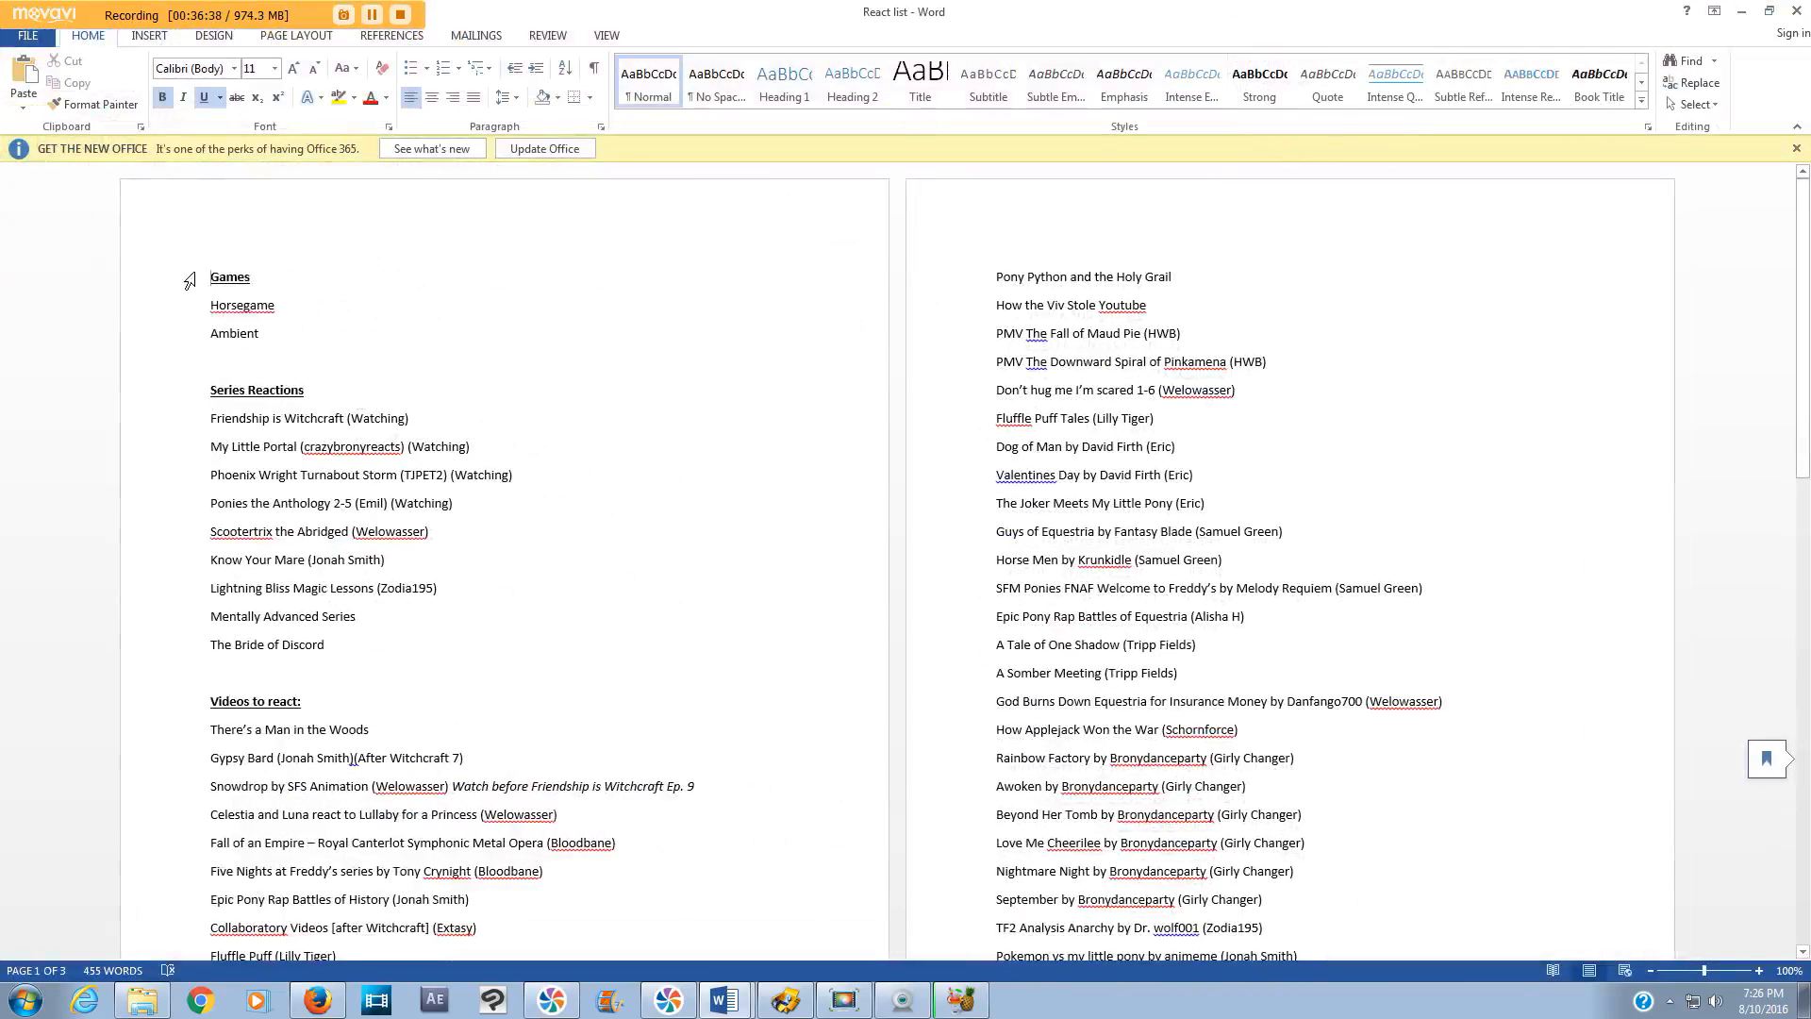
# - Review the Games, Series Reactions and Videos to react sections through the document's last page, and close the React list
pyautogui.moveTo(204, 276); pyautogui.dragTo(458, 648)
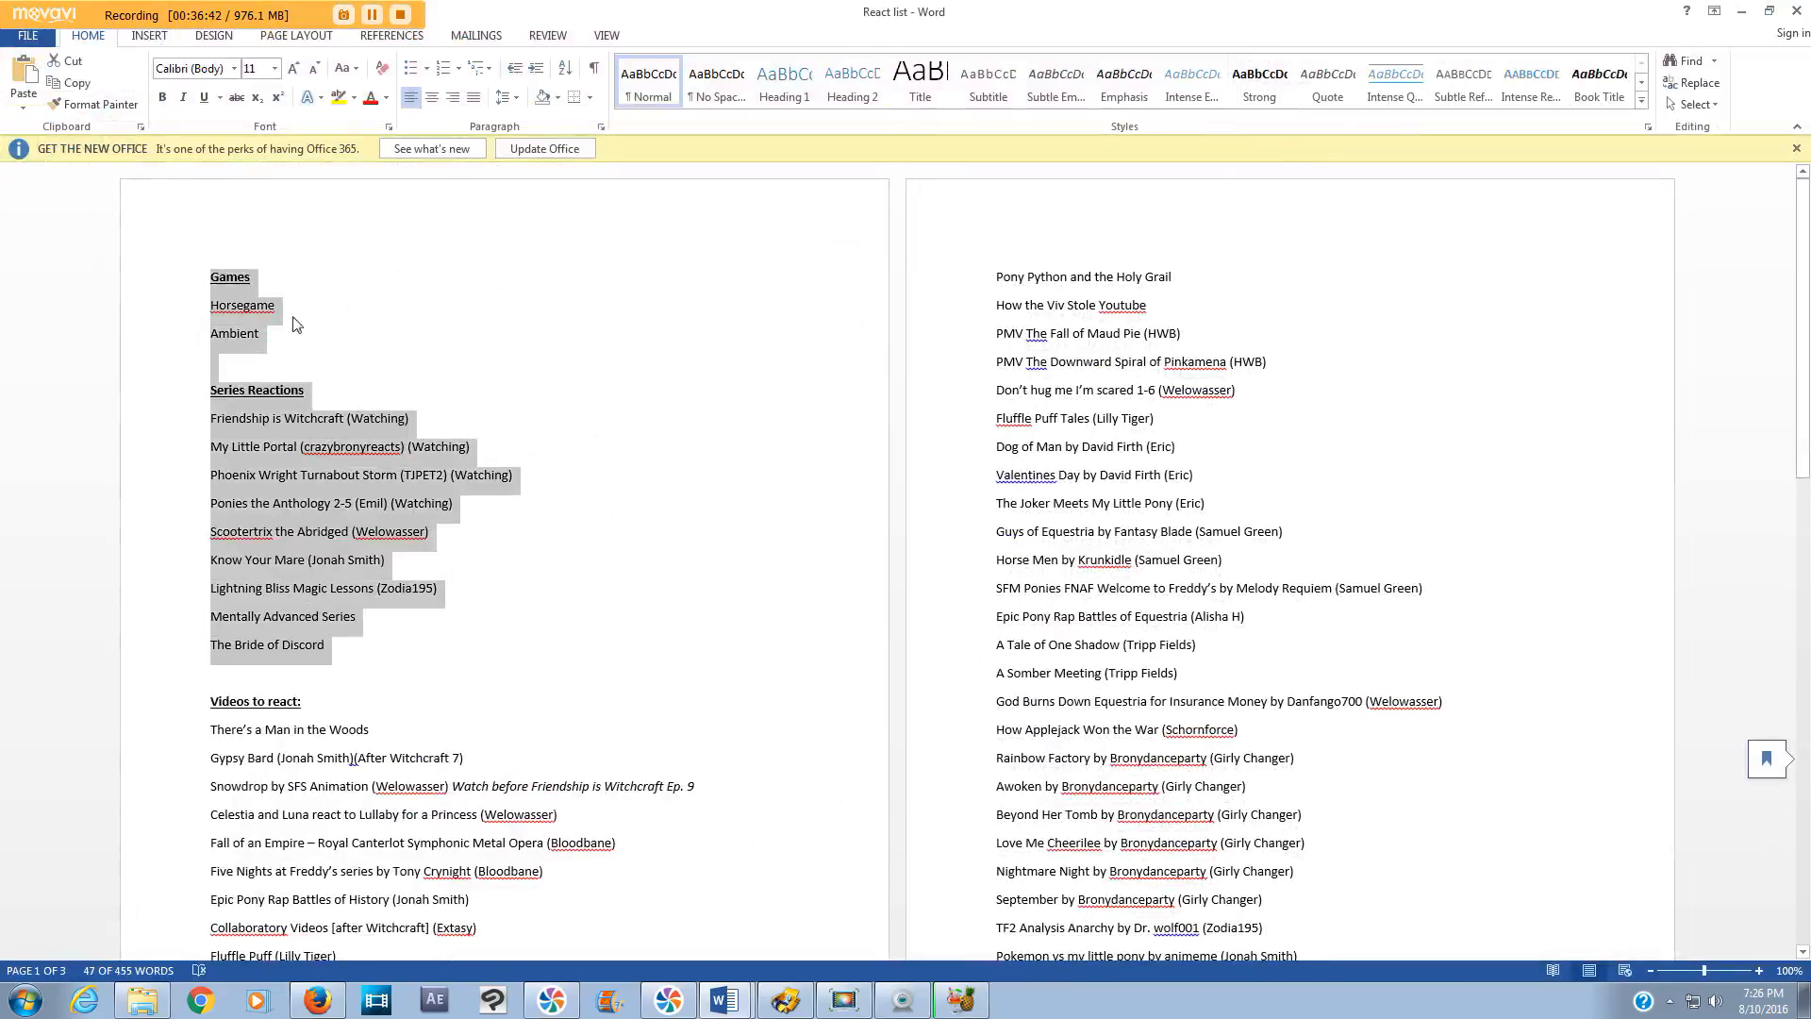
pyautogui.moveTo(1803, 300); pyautogui.dragTo(1762, 418)
pyautogui.moveTo(1803, 488); pyautogui.dragTo(1679, 533)
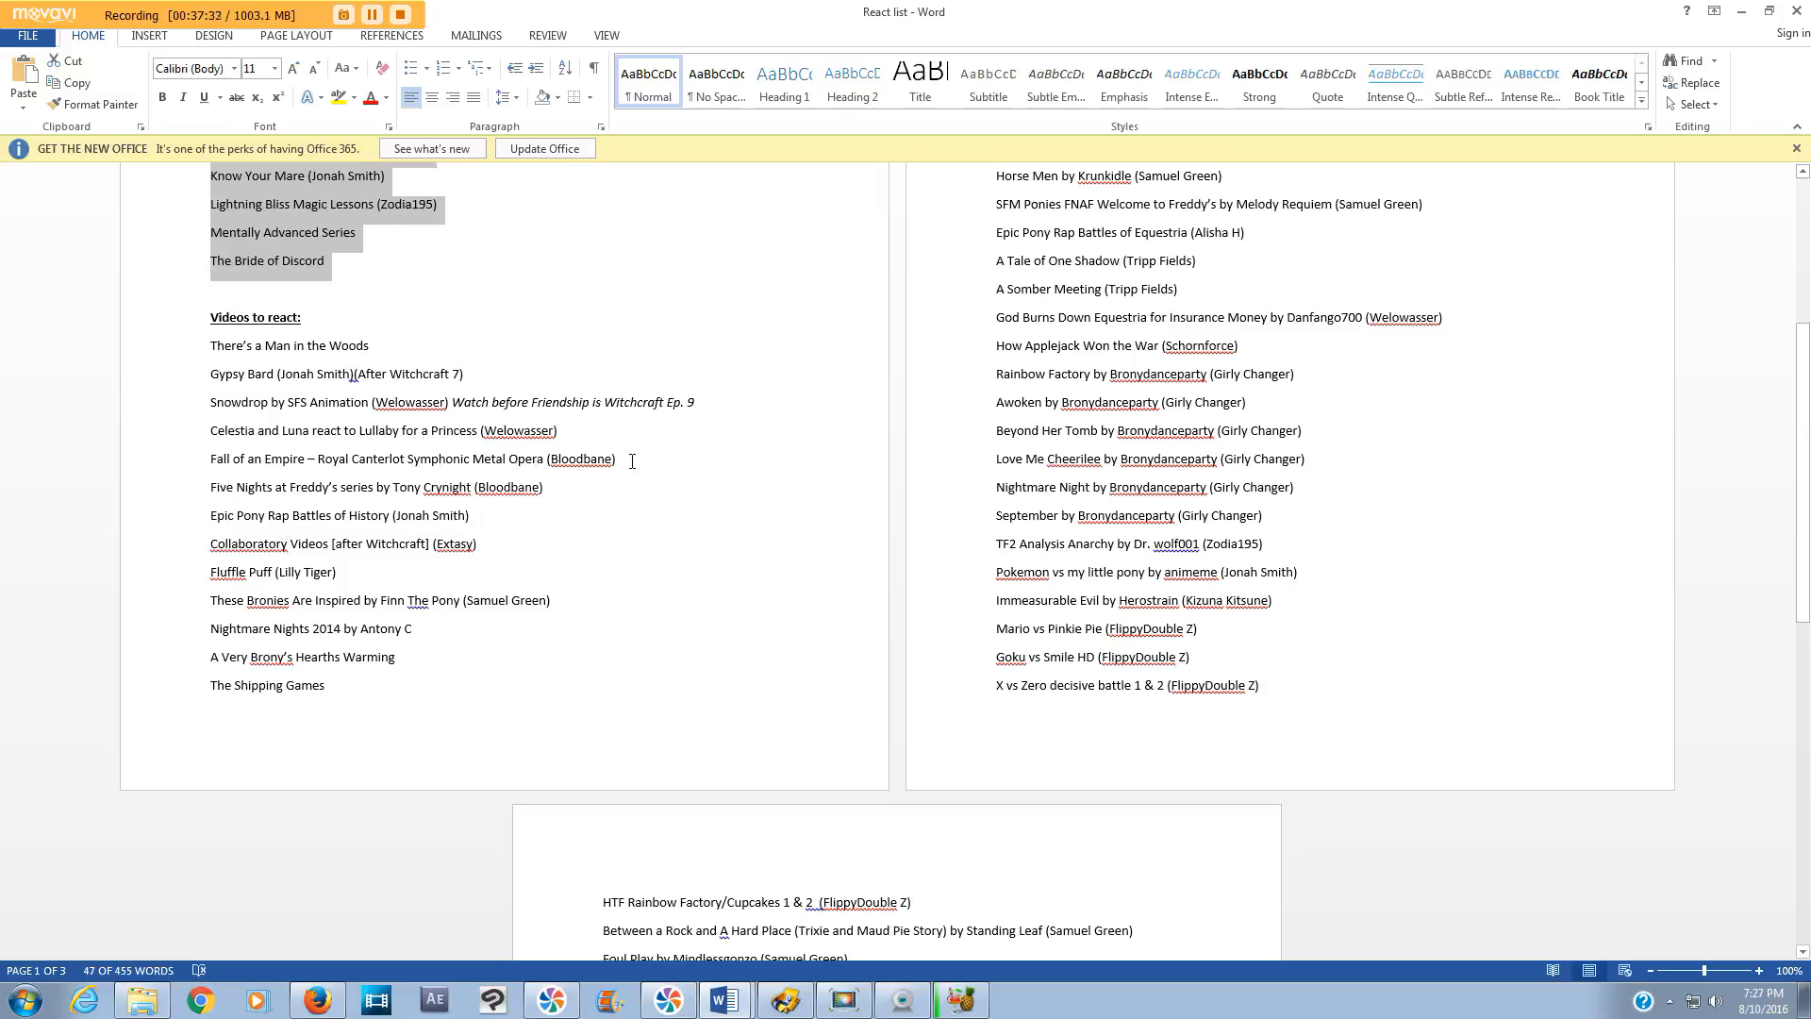
pyautogui.moveTo(1790, 590); pyautogui.dragTo(1760, 729)
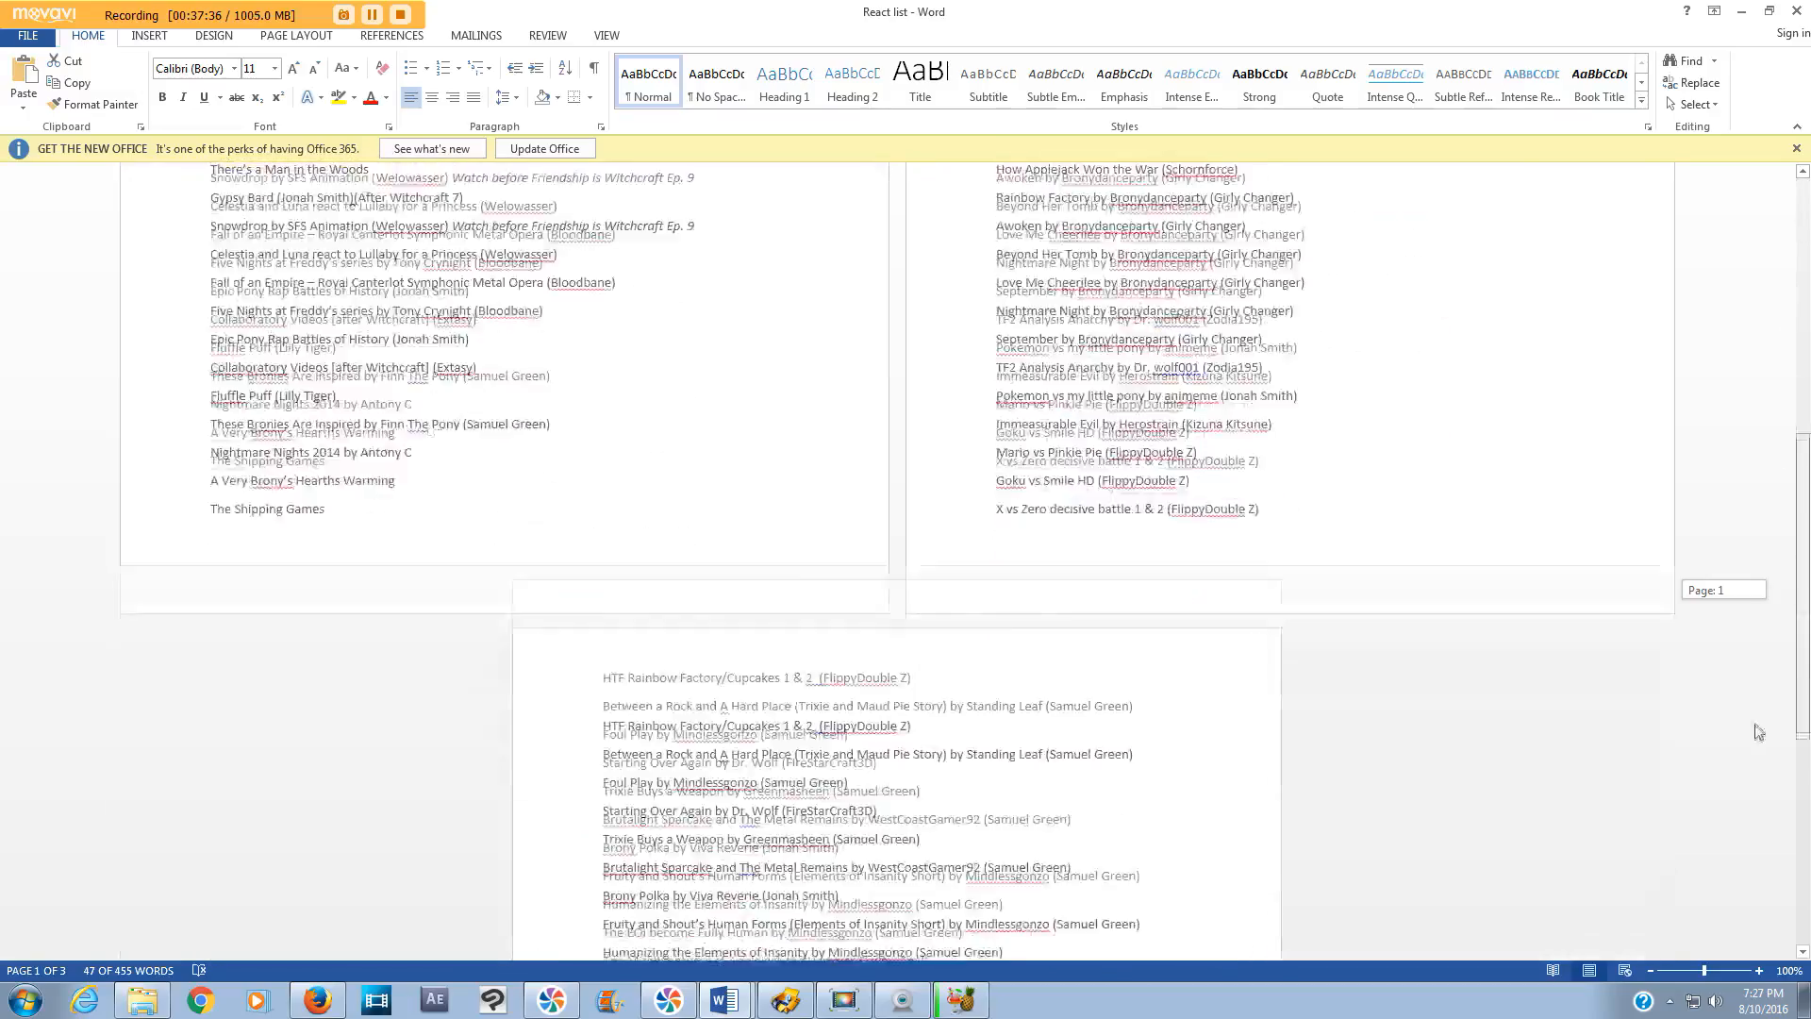
pyautogui.click(1797, 13)
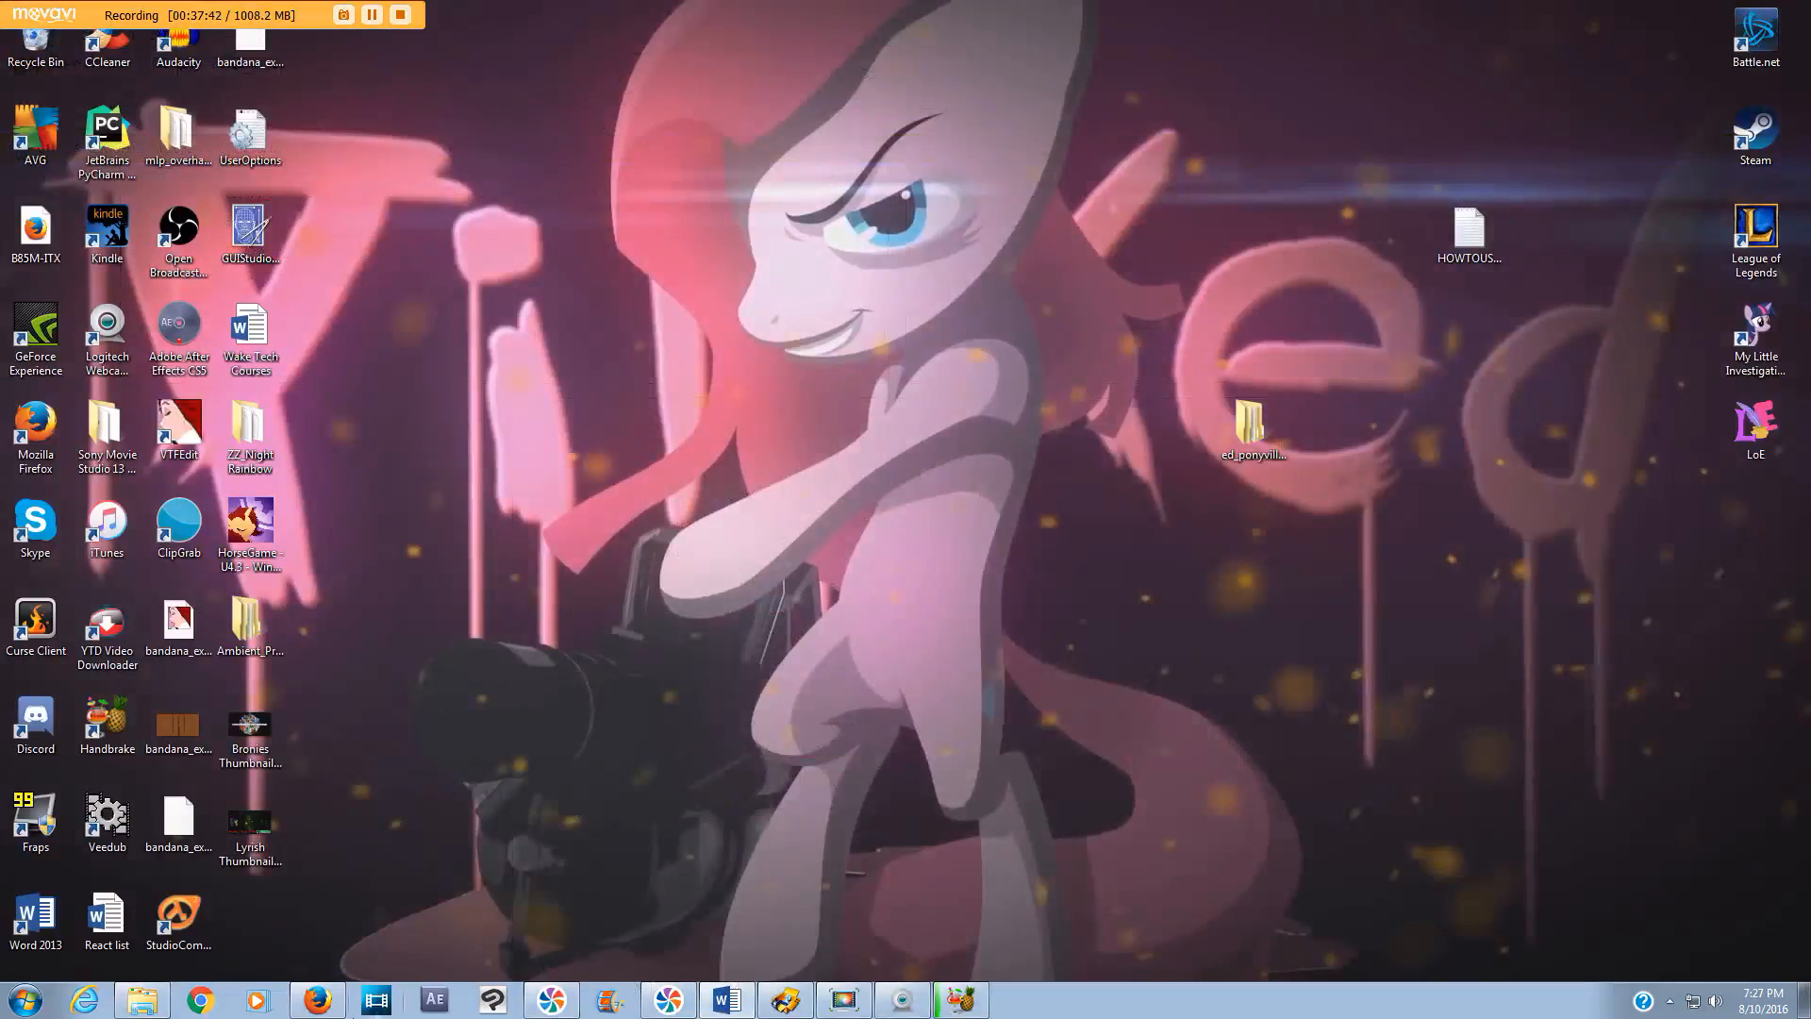
# - Switch to Movie Studio, dismiss its Welcome window, and minimize the program
pyautogui.click(374, 1002)
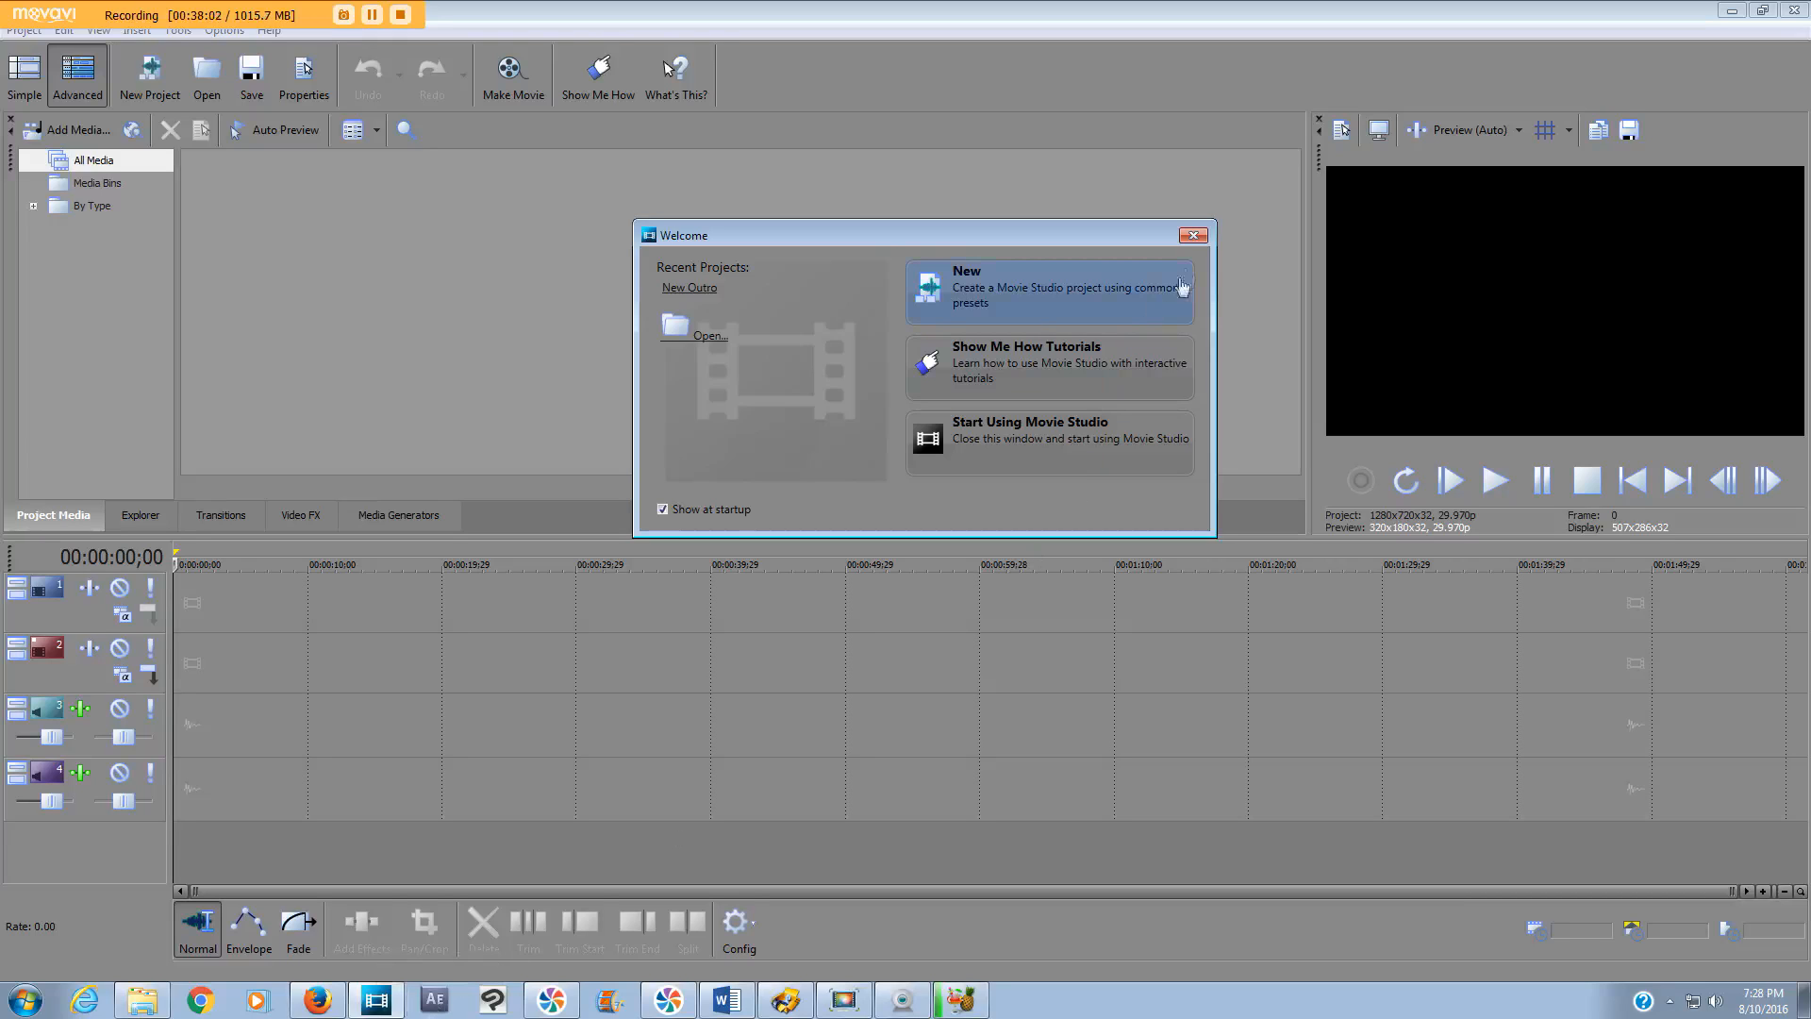
pyautogui.click(1193, 235)
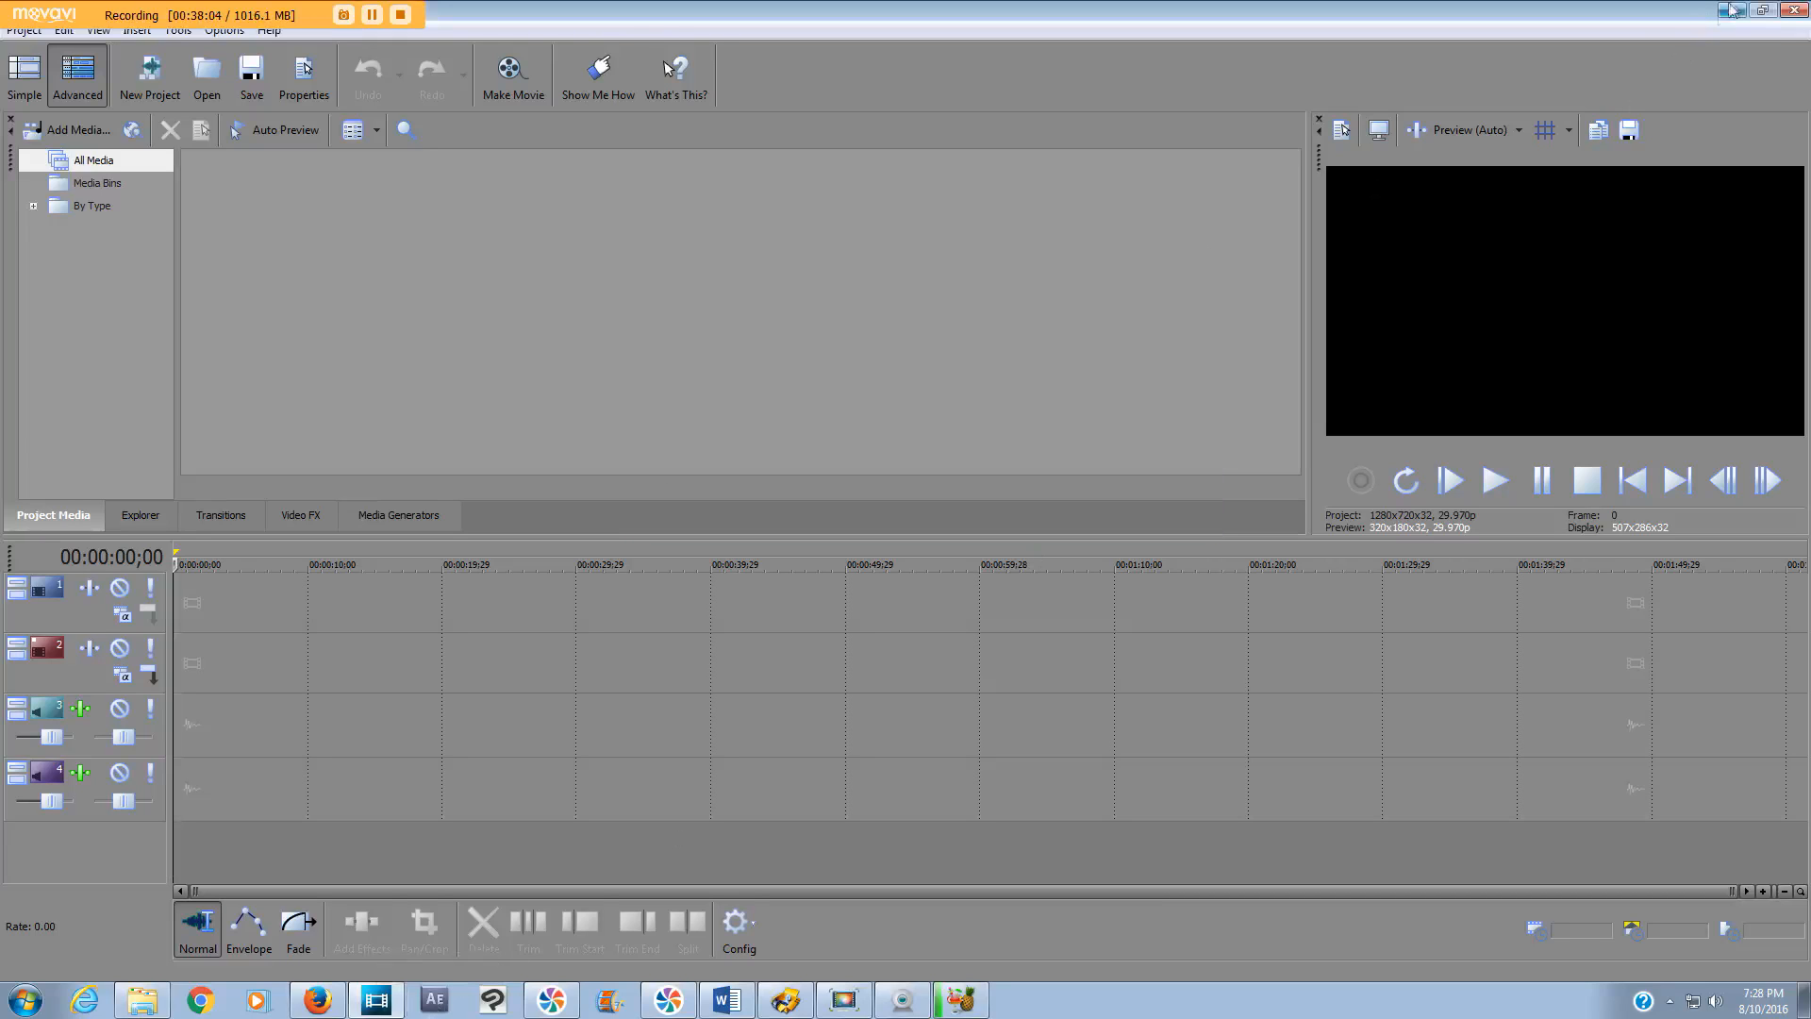
pyautogui.click(1732, 10)
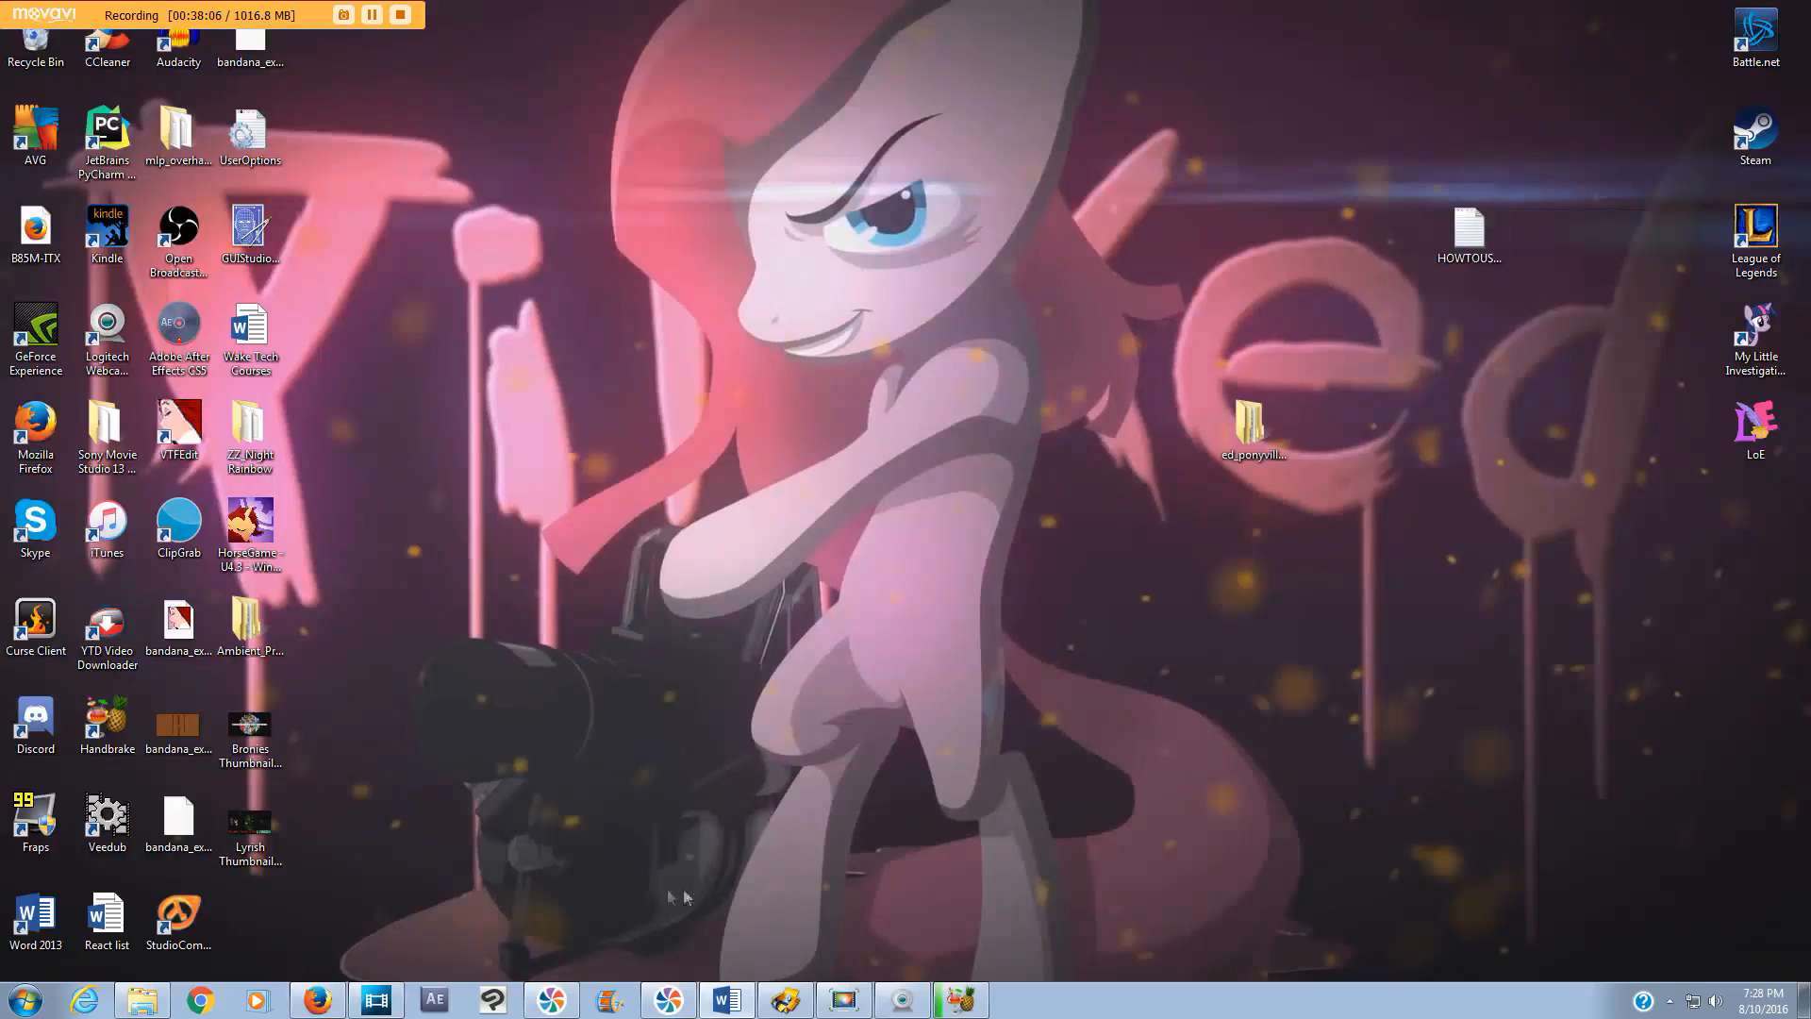